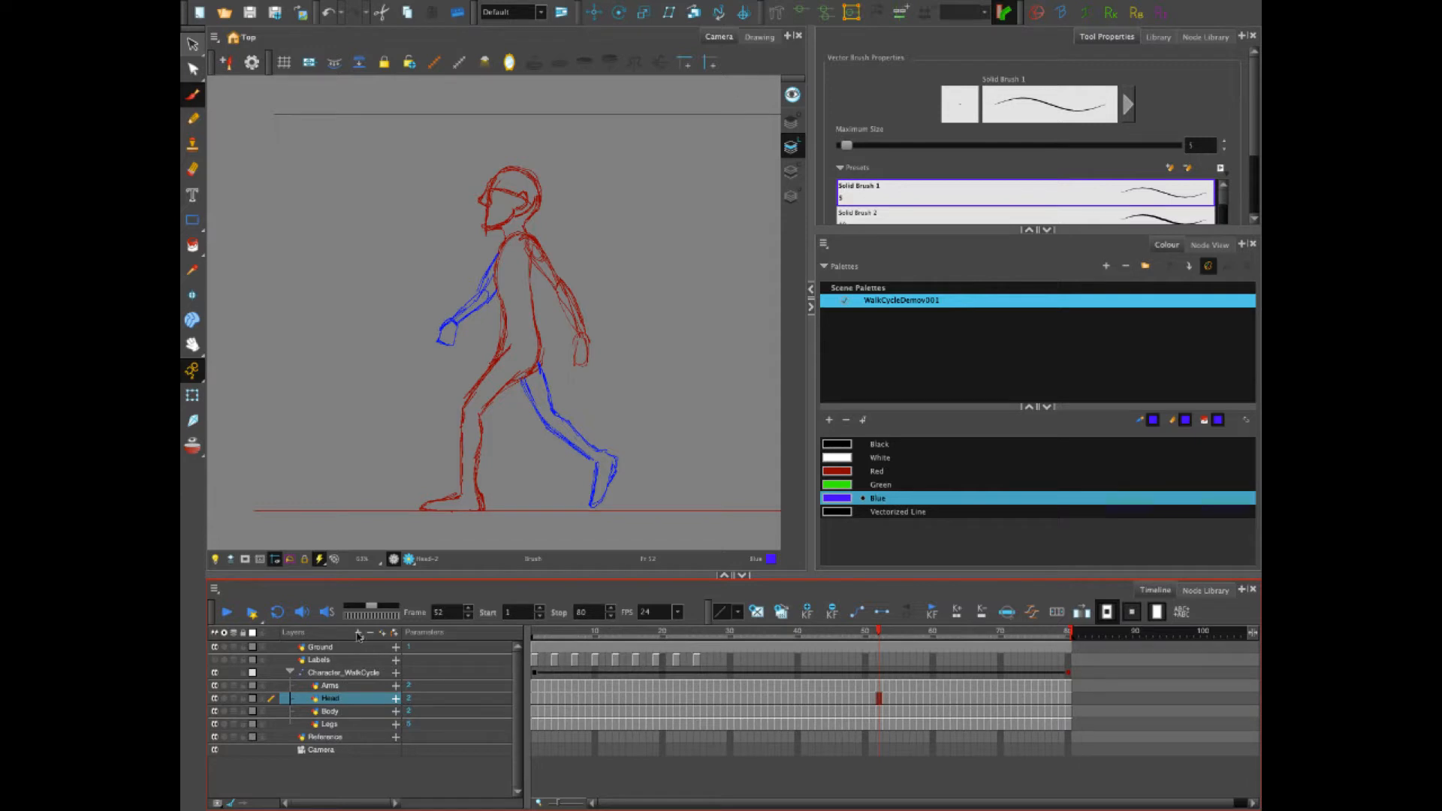
Add a vector drawing layer named Eye directly above the Head layer in the Character_WalkCycle group
click(341, 686)
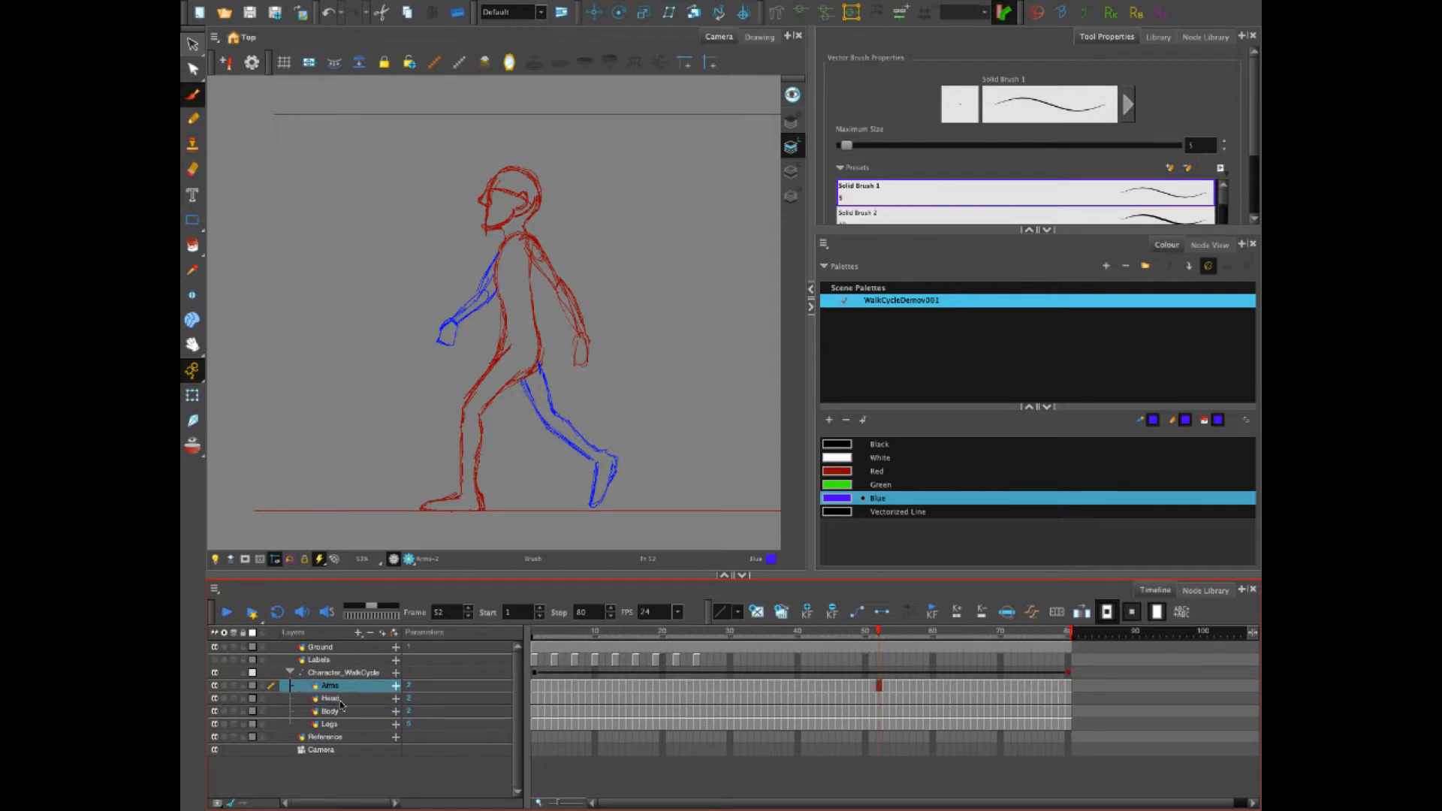
click(344, 699)
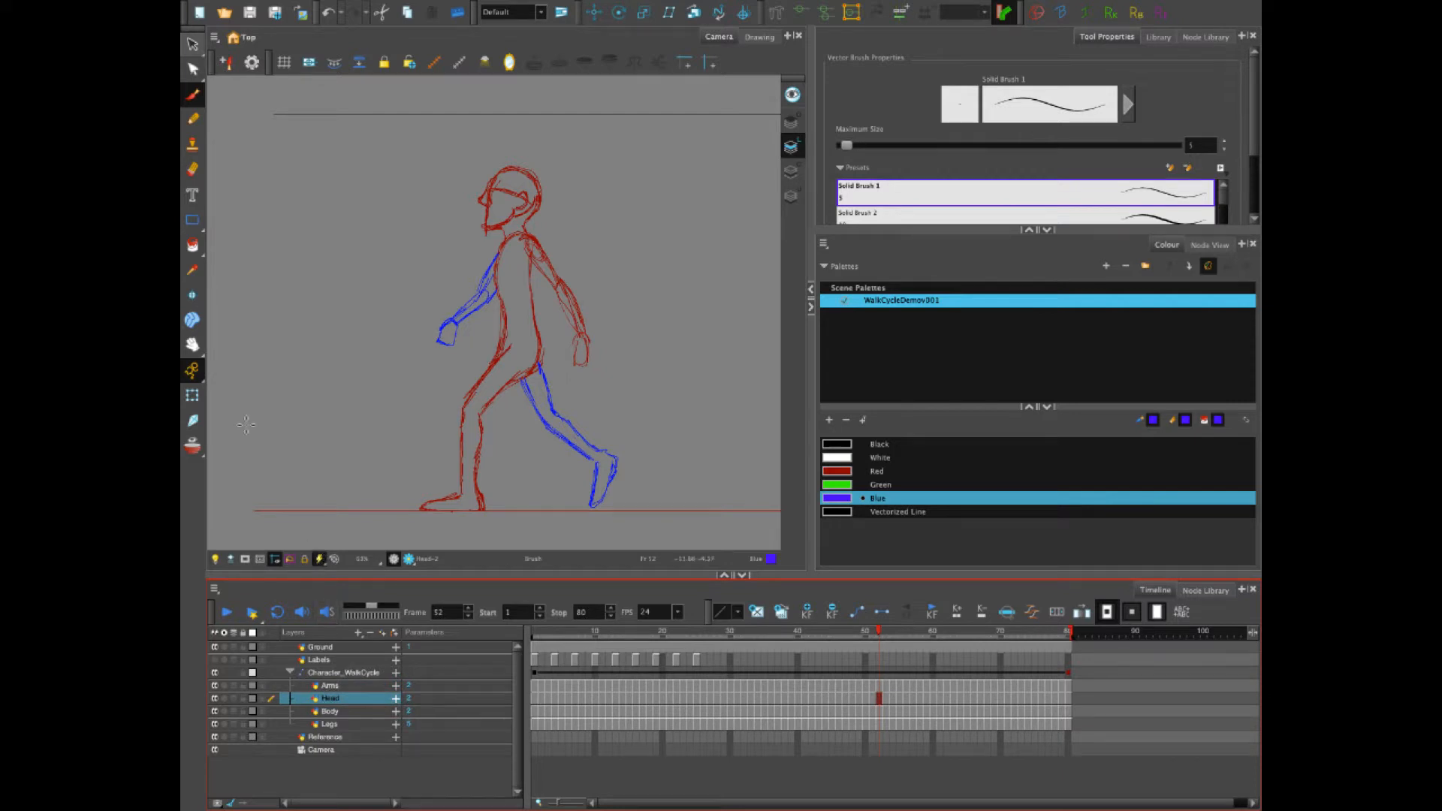
scroll(506, 293, up, 2)
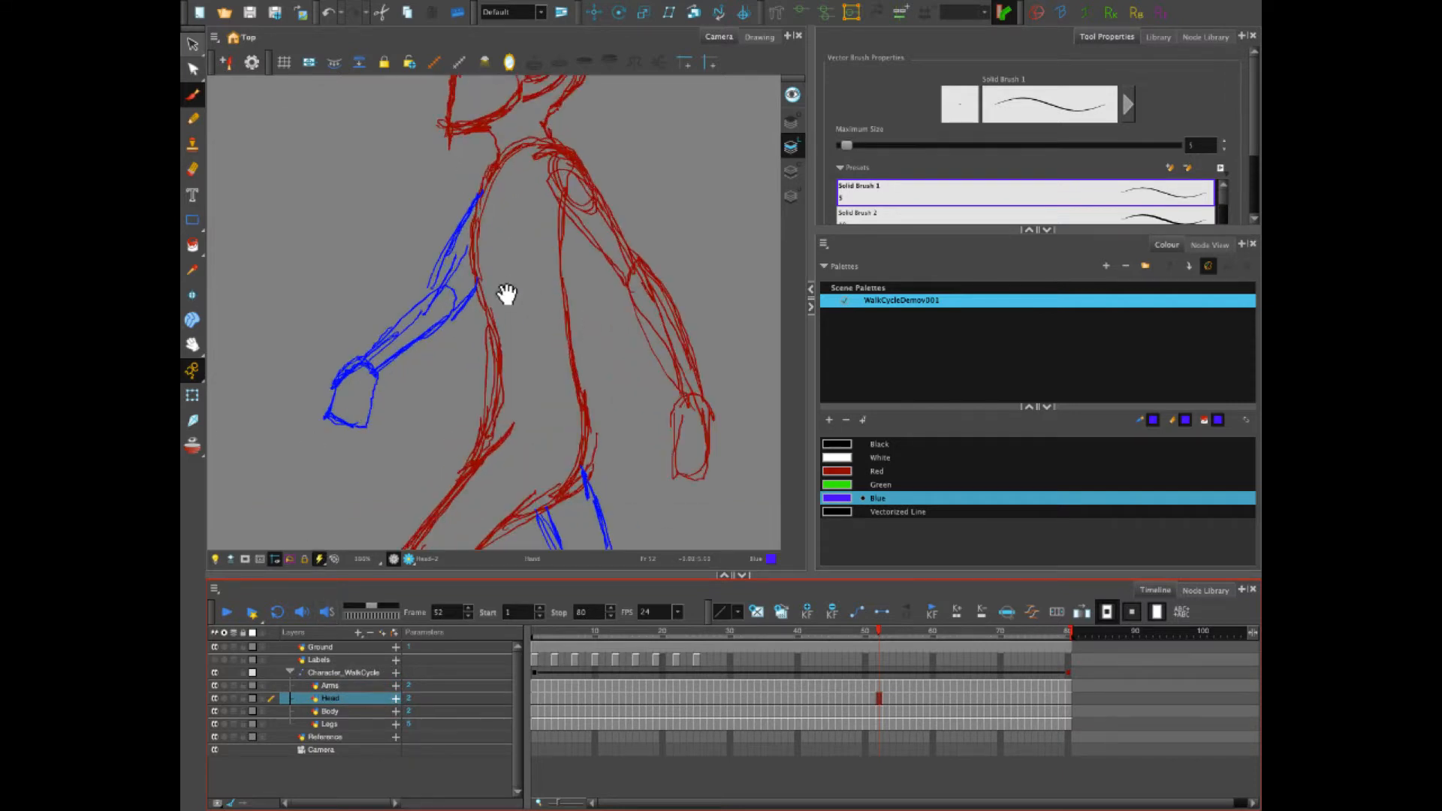
drag(507, 293, 592, 482)
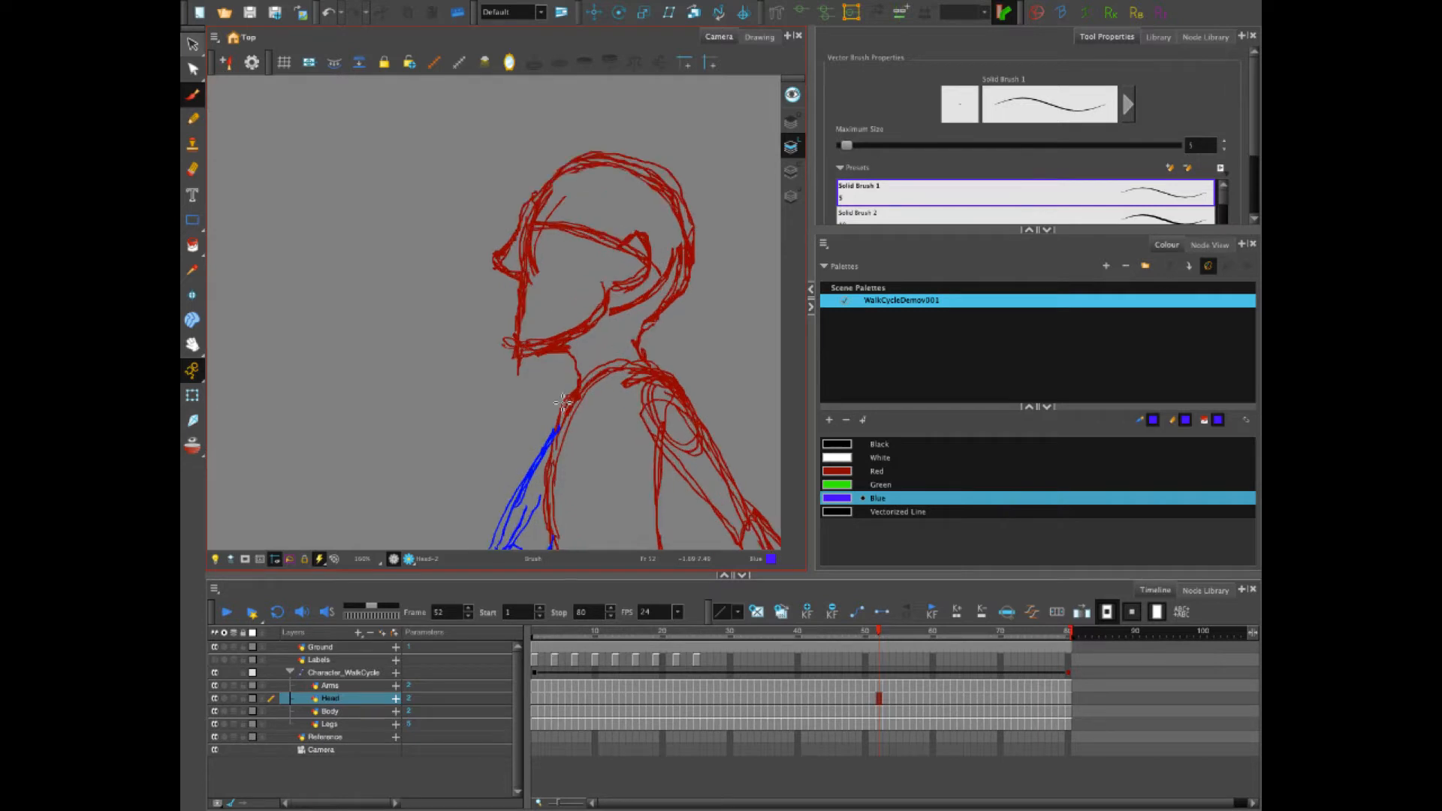
scroll(562, 402, down, 1)
scroll(561, 402, up, 2)
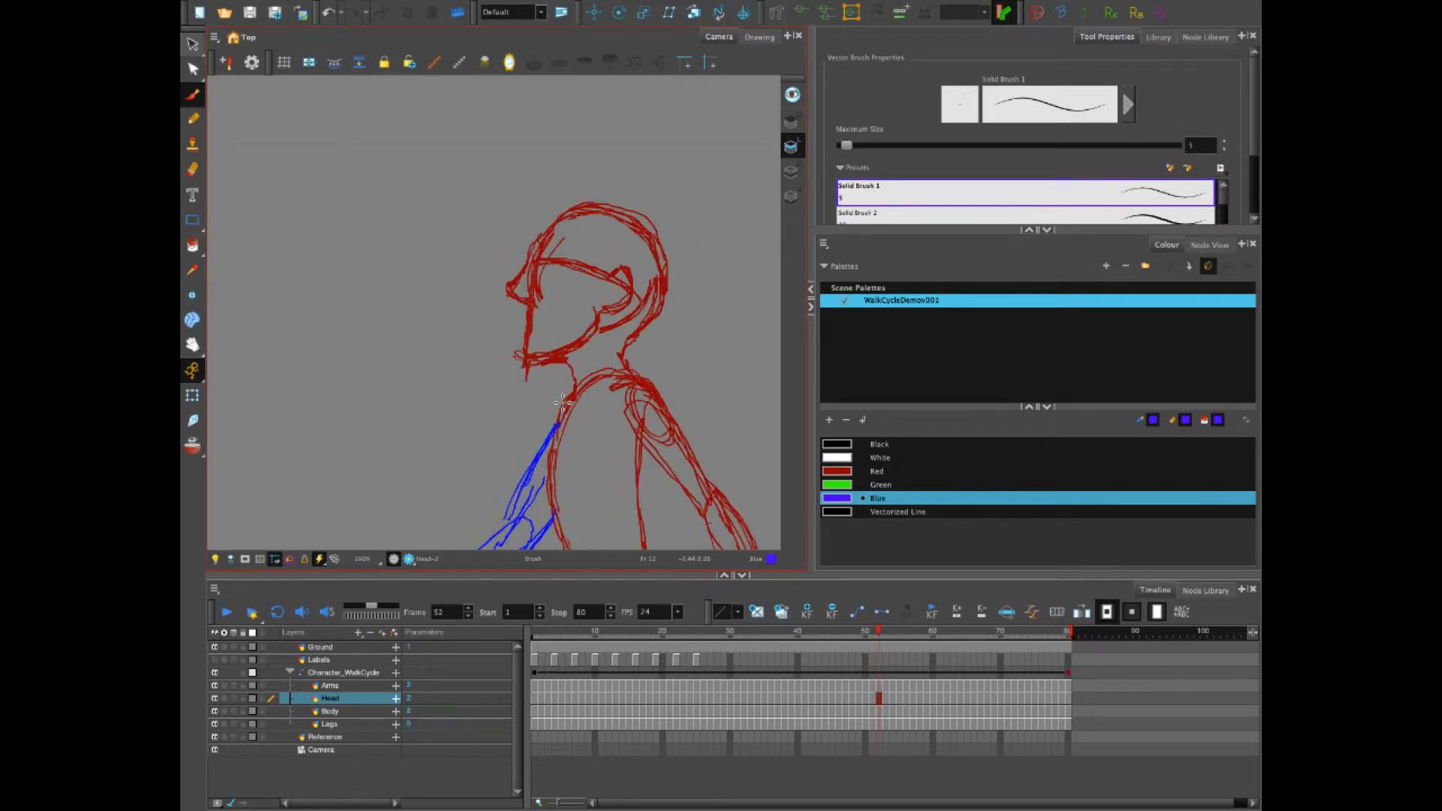
scroll(562, 403, down, 1)
scroll(562, 403, down, 1)
scroll(562, 404, up, 1)
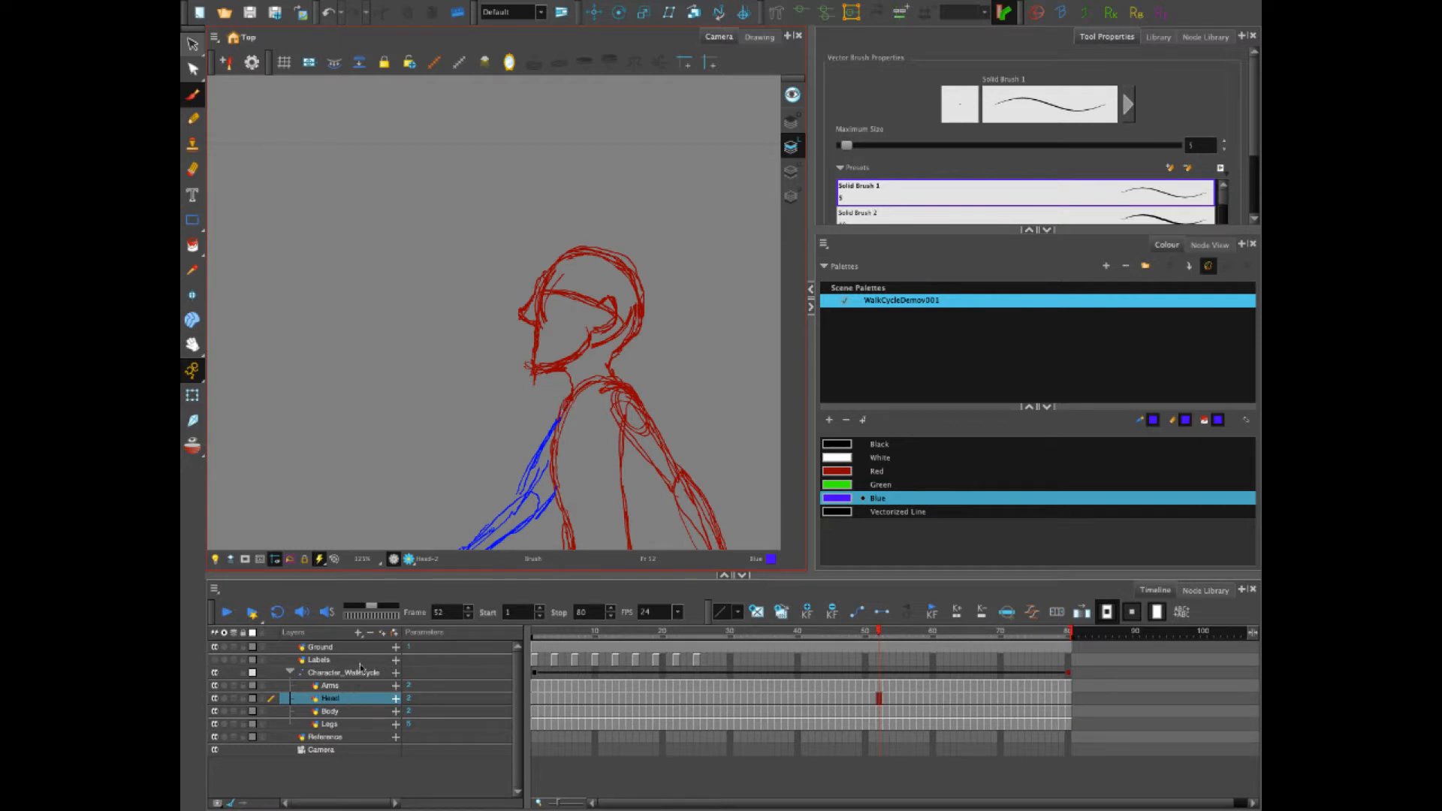
click(359, 634)
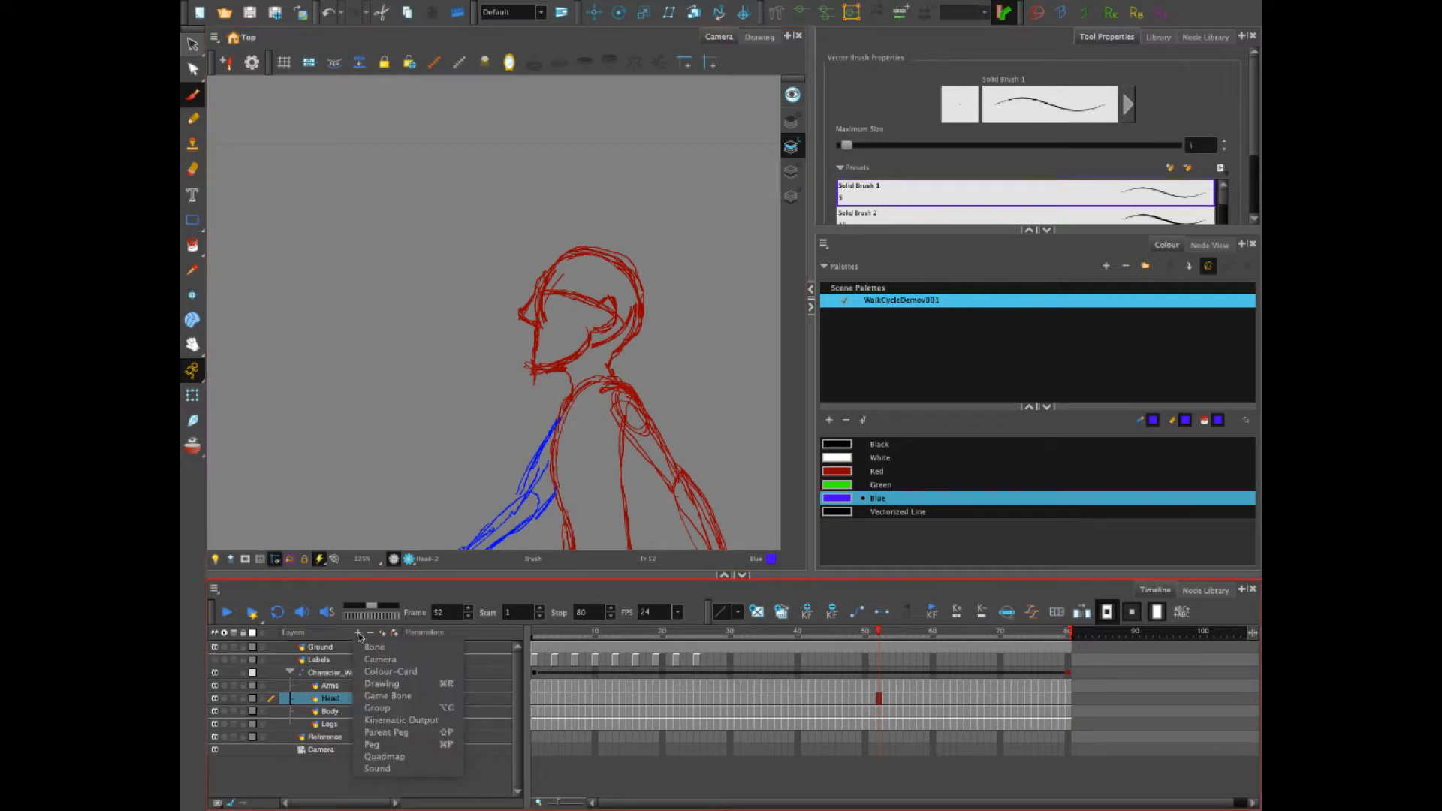
click(396, 685)
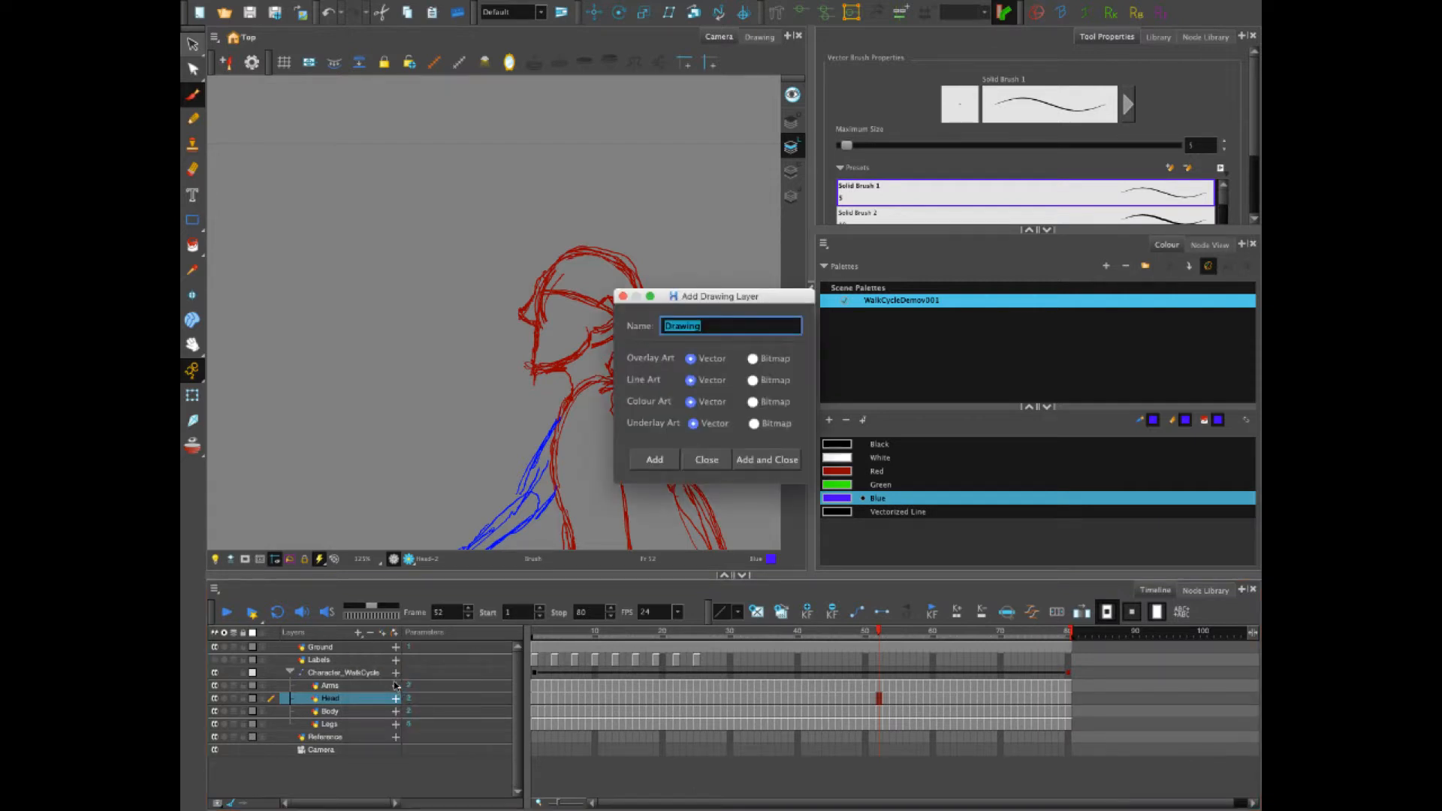
text(Eyes)
drag(681, 323, 696, 366)
click(768, 459)
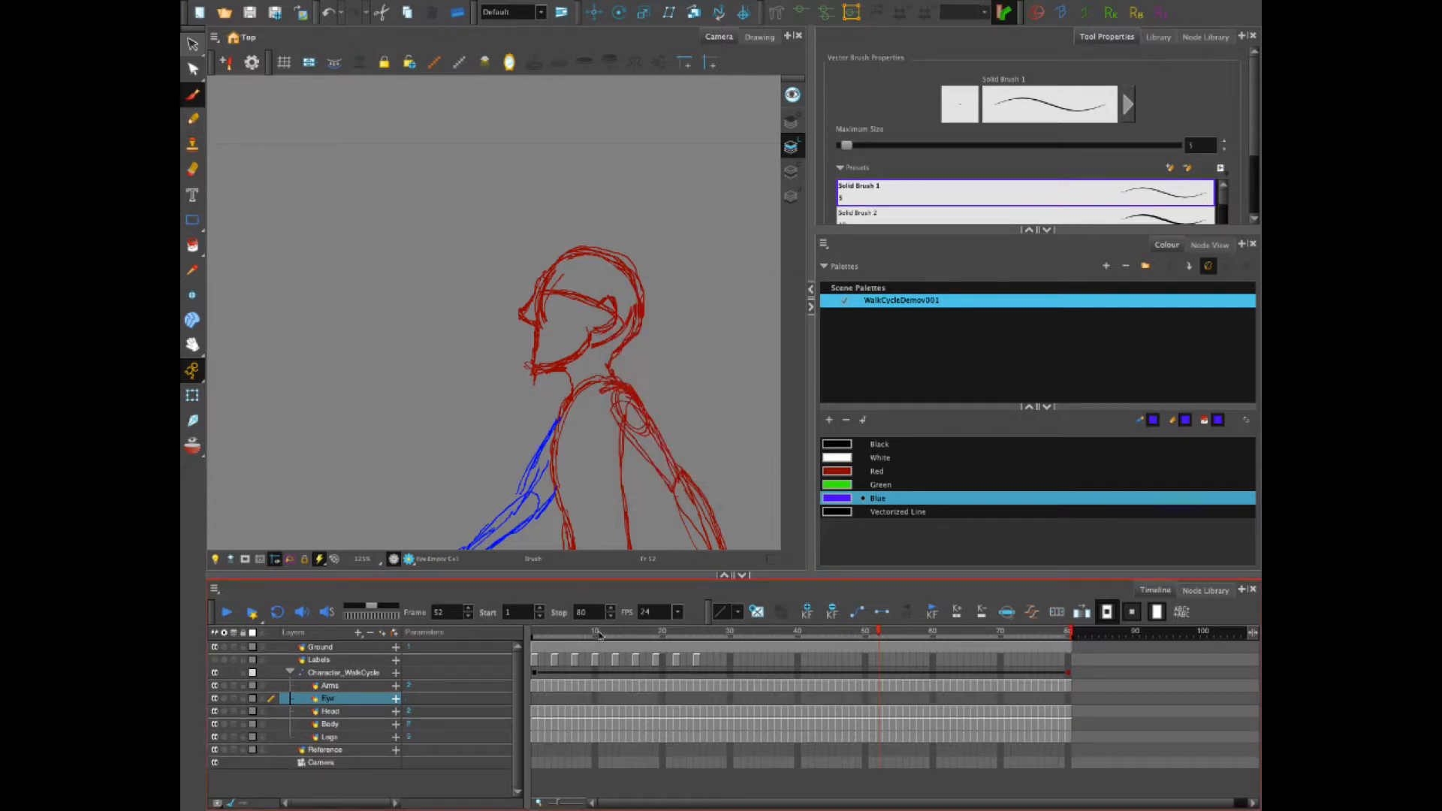
Disable the Character_WalkCycle group and clear the stray drawing on frame 52 of the Eye layer
mouse_move(598, 635)
mouse_down()
mouse_move(564, 635)
mouse_move(896, 634)
mouse_move(845, 636)
mouse_move(879, 638)
mouse_up()
click(343, 673)
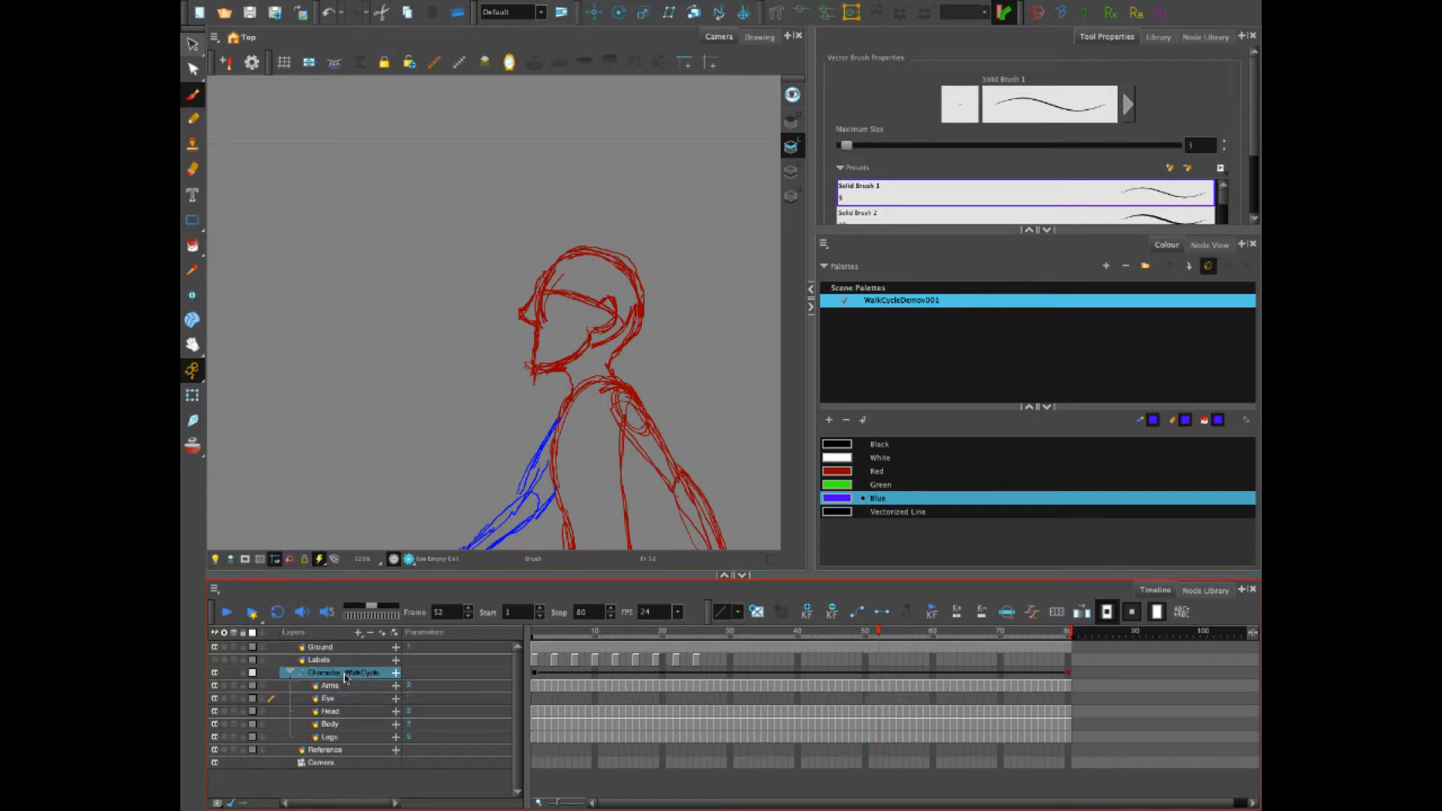
click(215, 673)
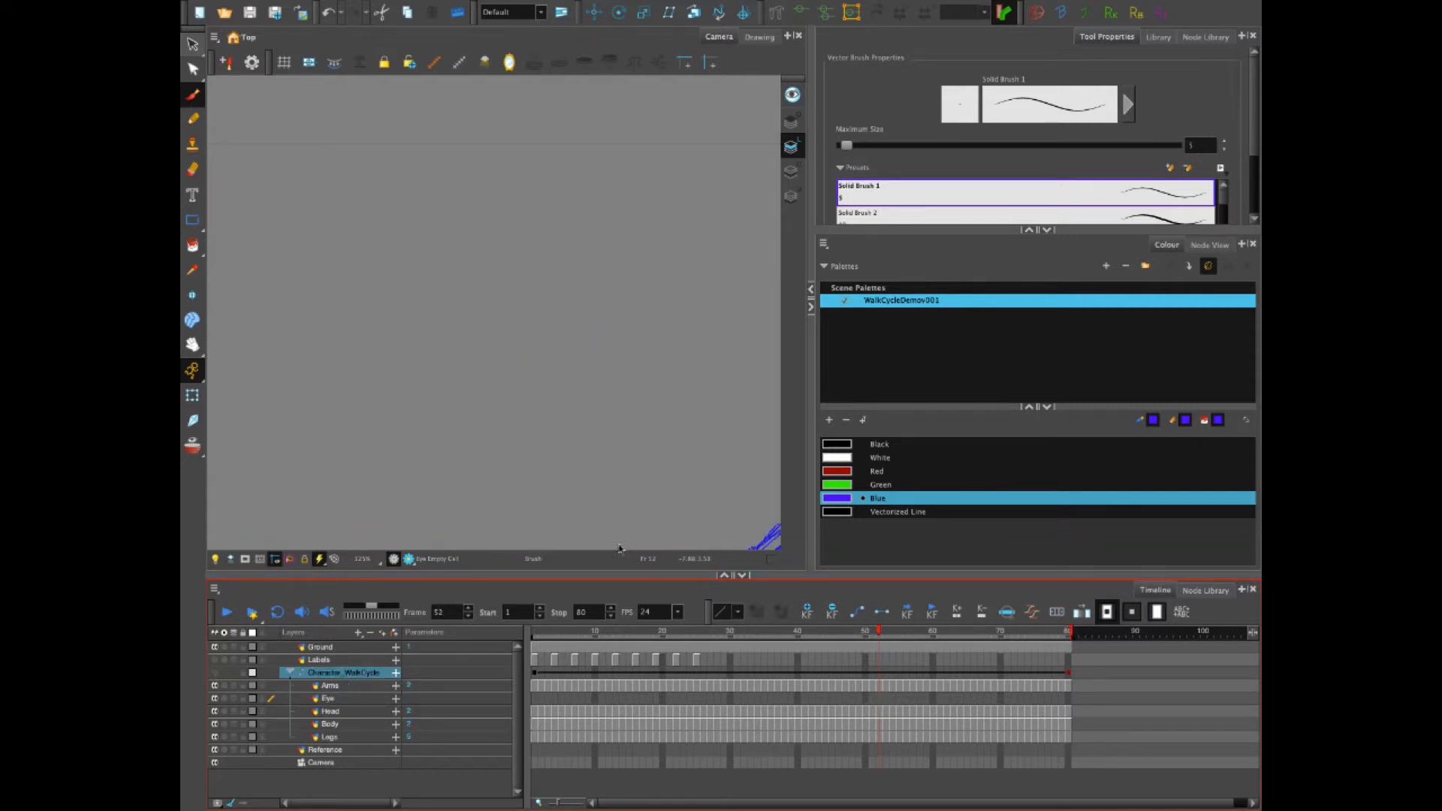
click(682, 450)
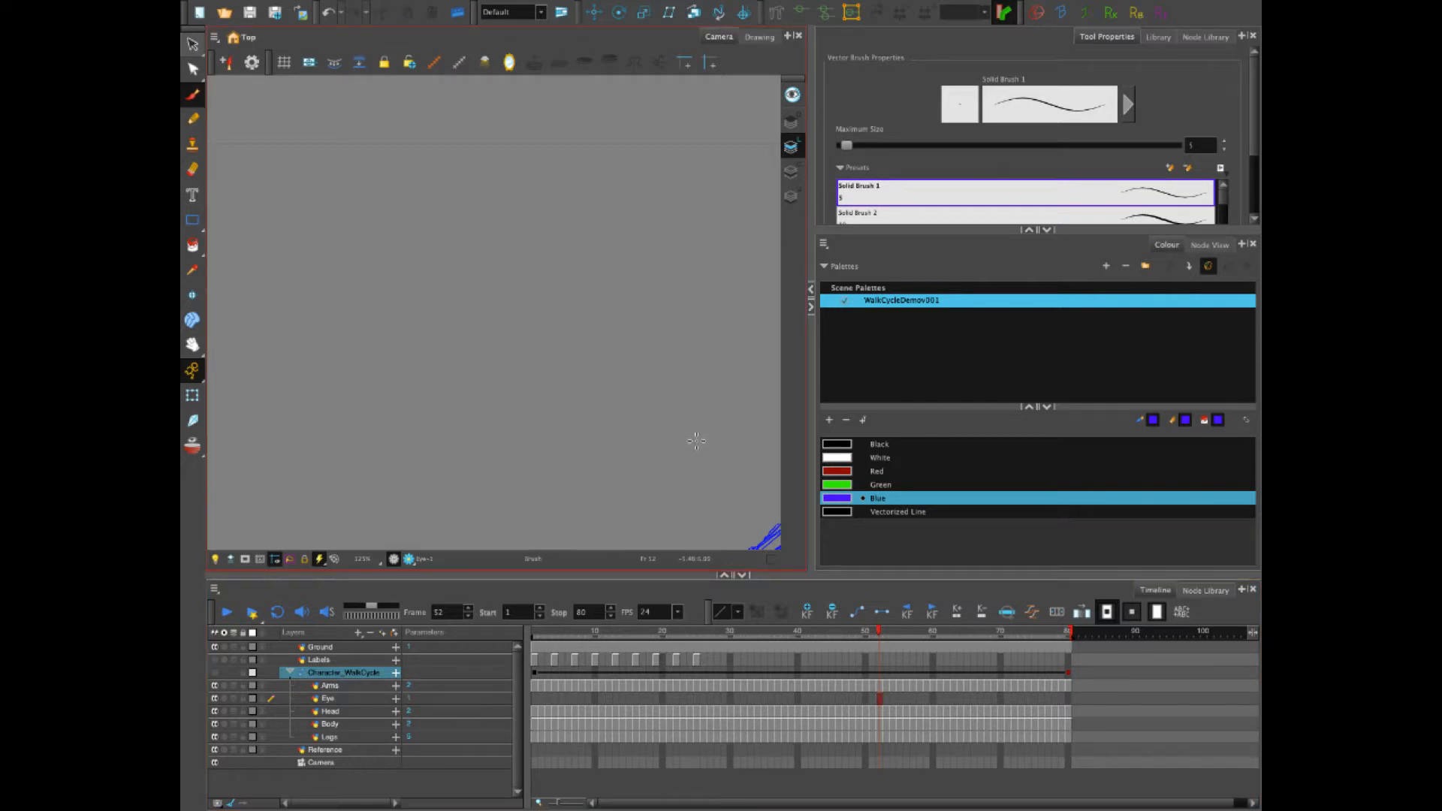
key(space)
mouse_move(693, 455)
mouse_down()
mouse_move(366, 420)
mouse_move(660, 427)
mouse_up()
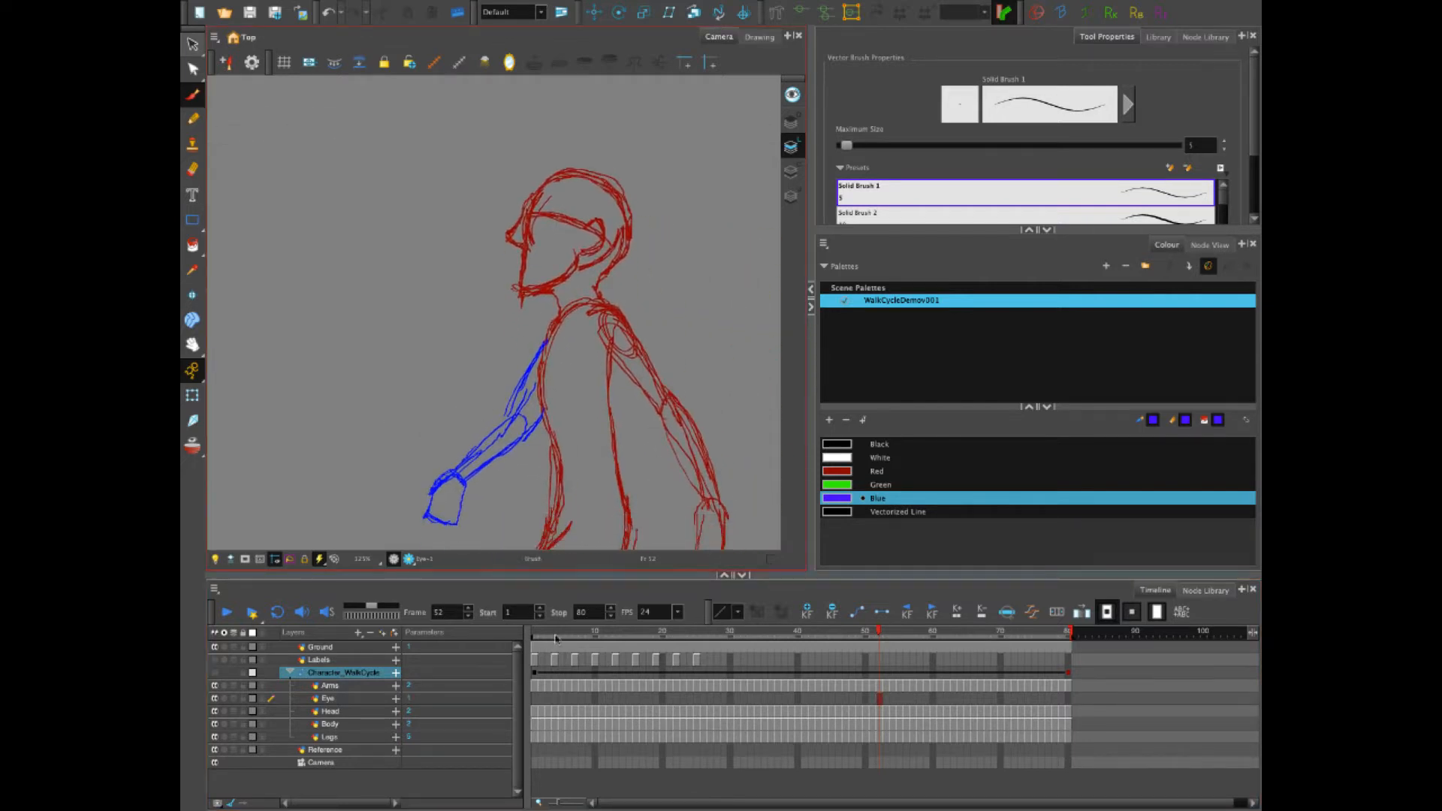
mouse_move(556, 639)
mouse_down()
mouse_move(538, 636)
mouse_move(683, 632)
mouse_move(490, 631)
mouse_up()
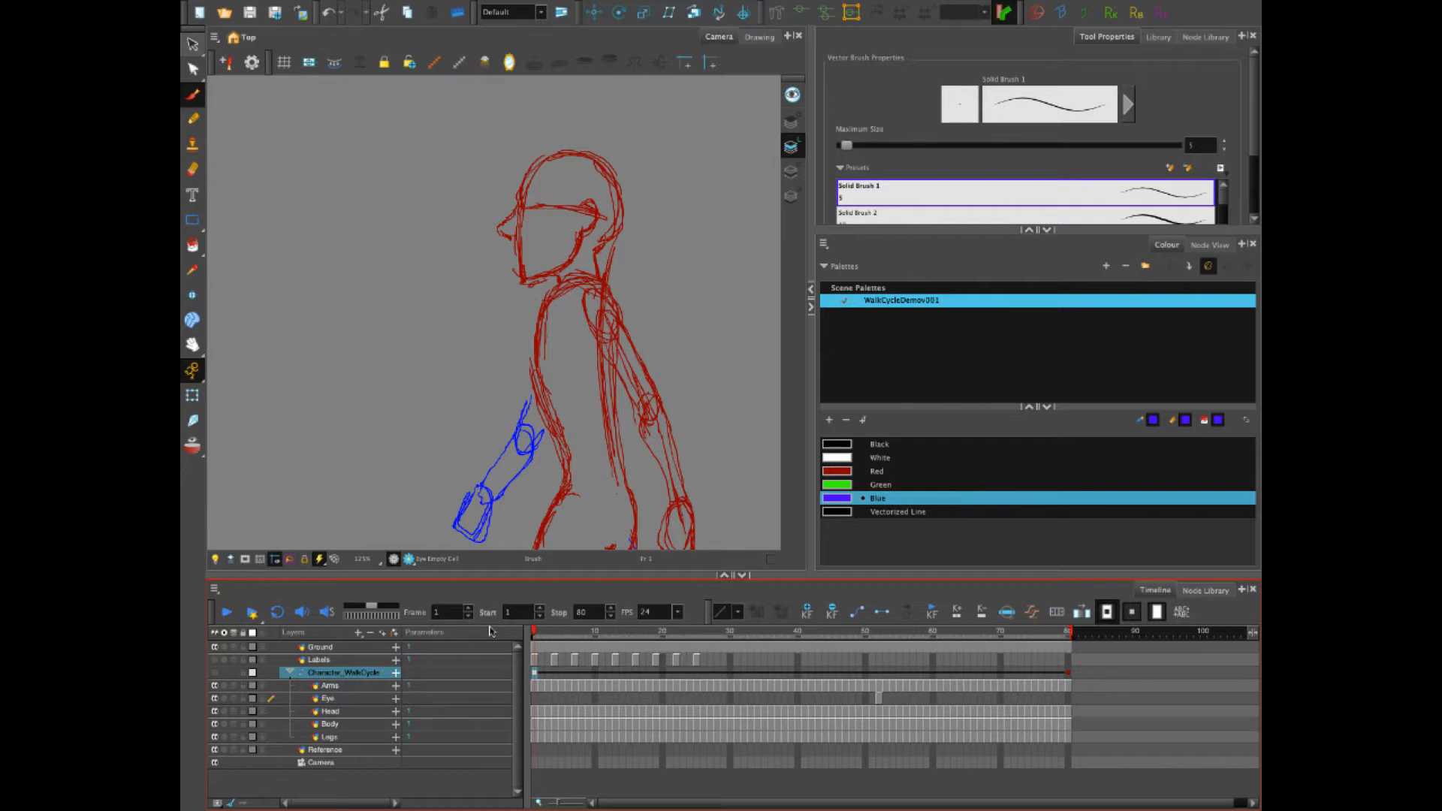
click(880, 698)
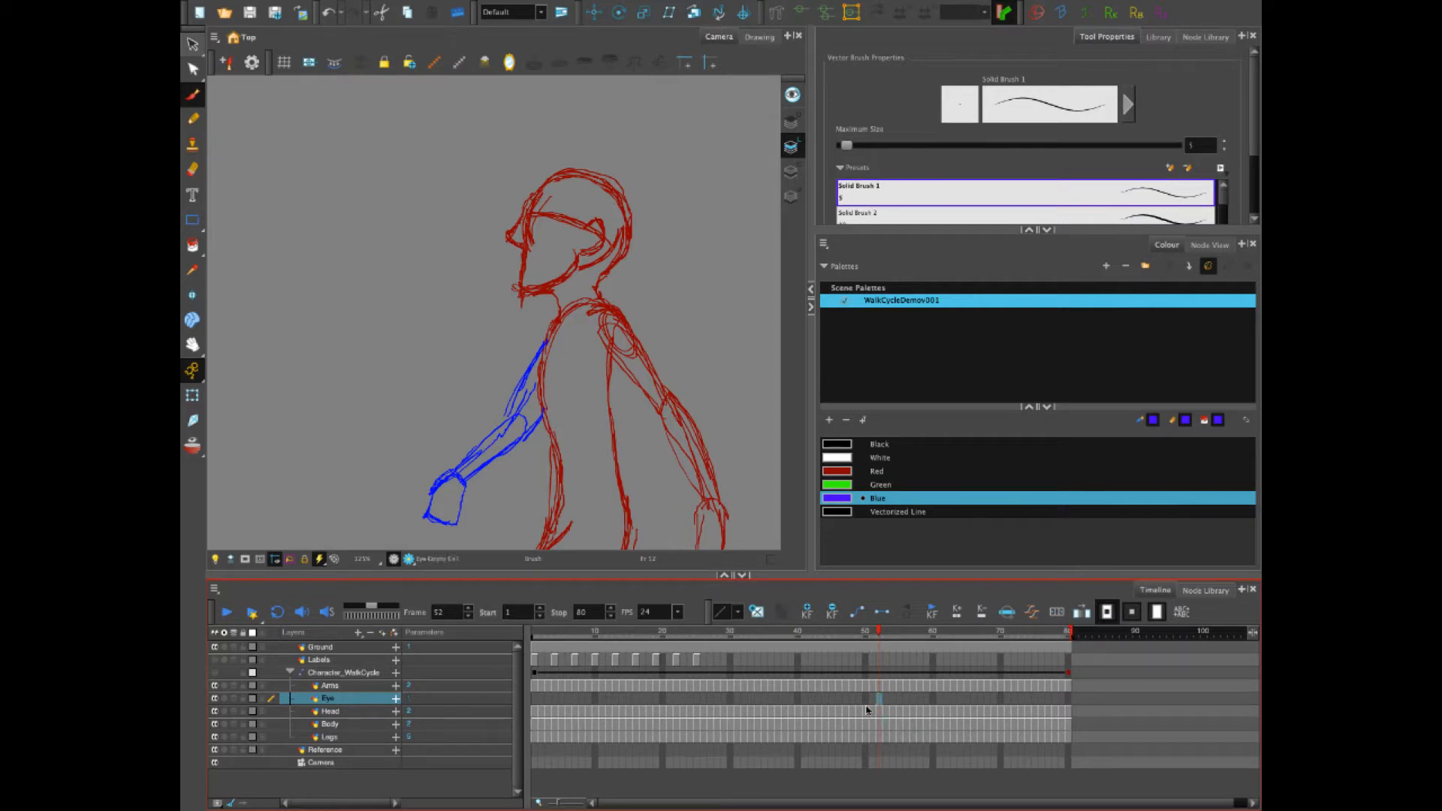
Draw a small rounded-cone eye in red on frame 1 of the Eye layer, on the head's eye line just behind the nose
click(535, 699)
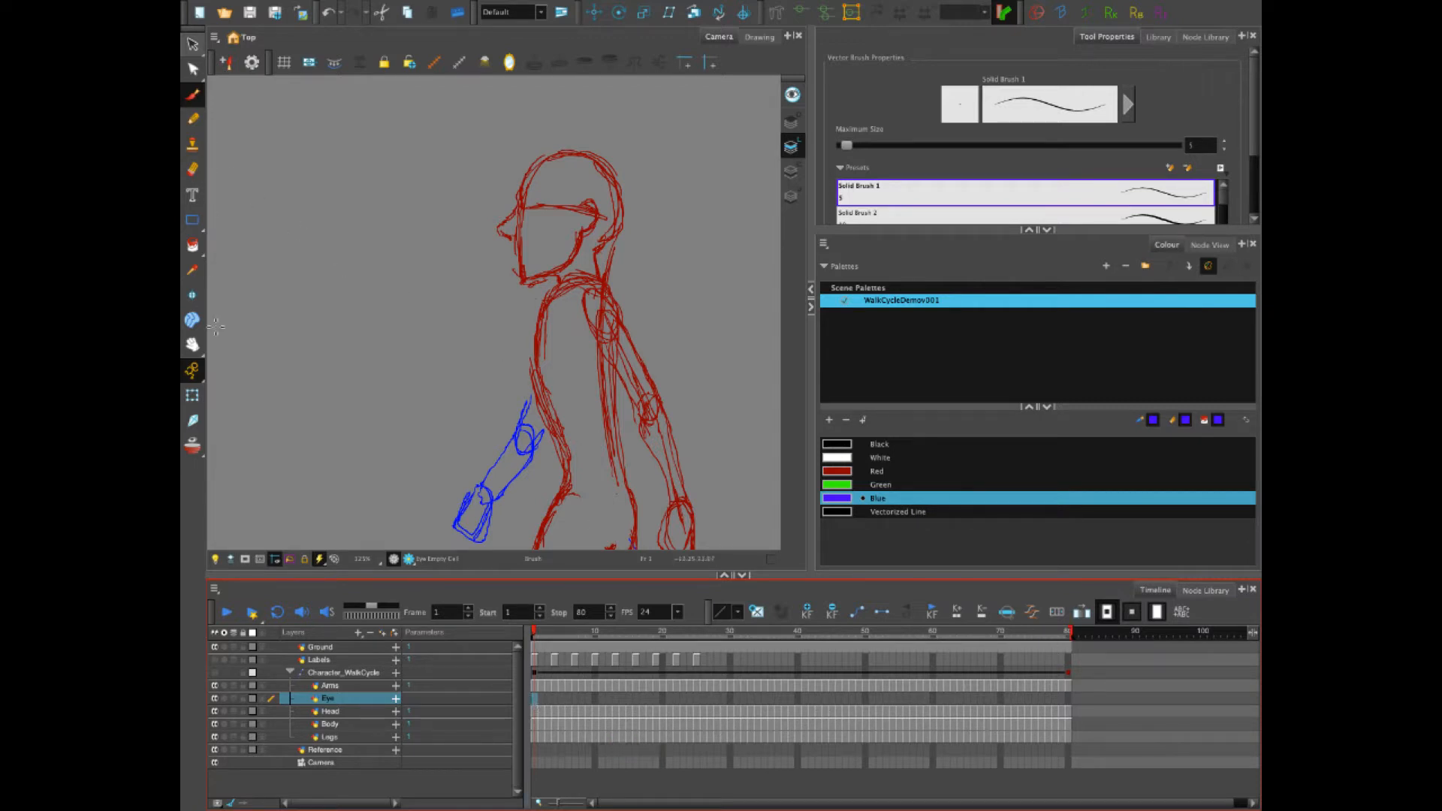
click(877, 471)
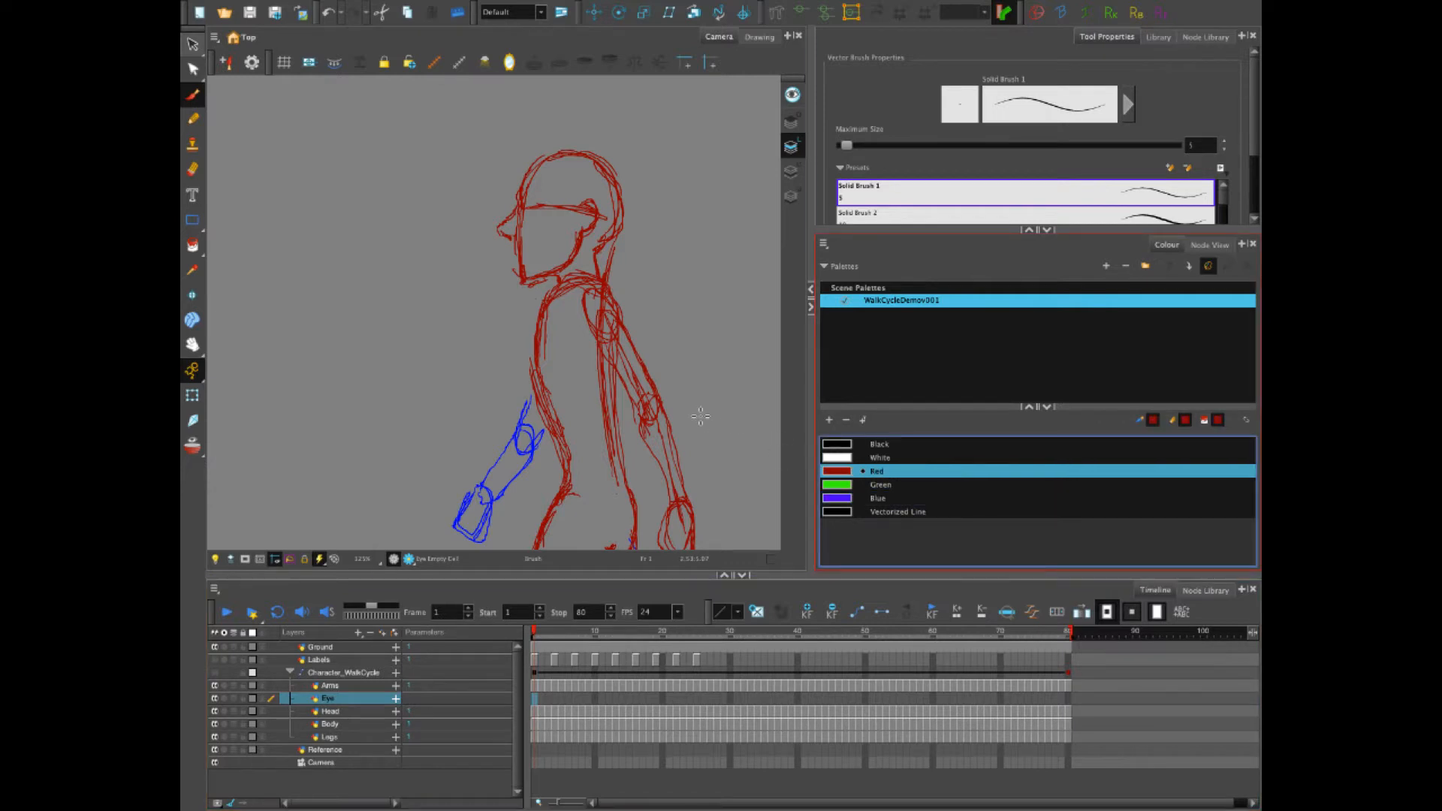
key(2)
key(2)
key(space)
mouse_move(582, 263)
mouse_down()
mouse_move(617, 385)
mouse_move(625, 376)
mouse_up()
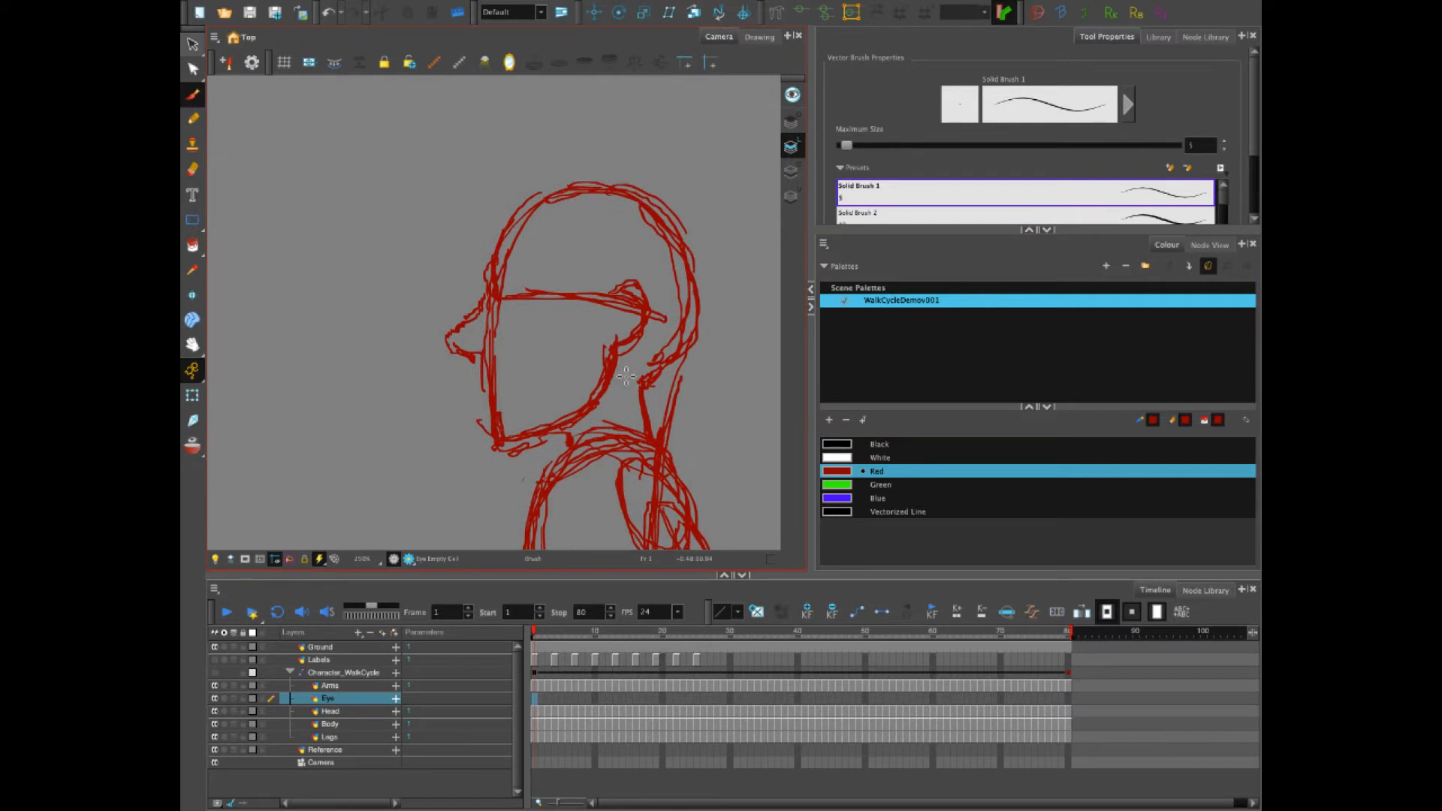
mouse_move(512, 276)
mouse_down()
mouse_move(538, 311)
mouse_move(508, 280)
mouse_move(506, 312)
mouse_move(515, 287)
mouse_move(542, 287)
mouse_move(507, 315)
mouse_move(530, 309)
mouse_move(512, 314)
mouse_move(528, 302)
mouse_move(509, 280)
mouse_up()
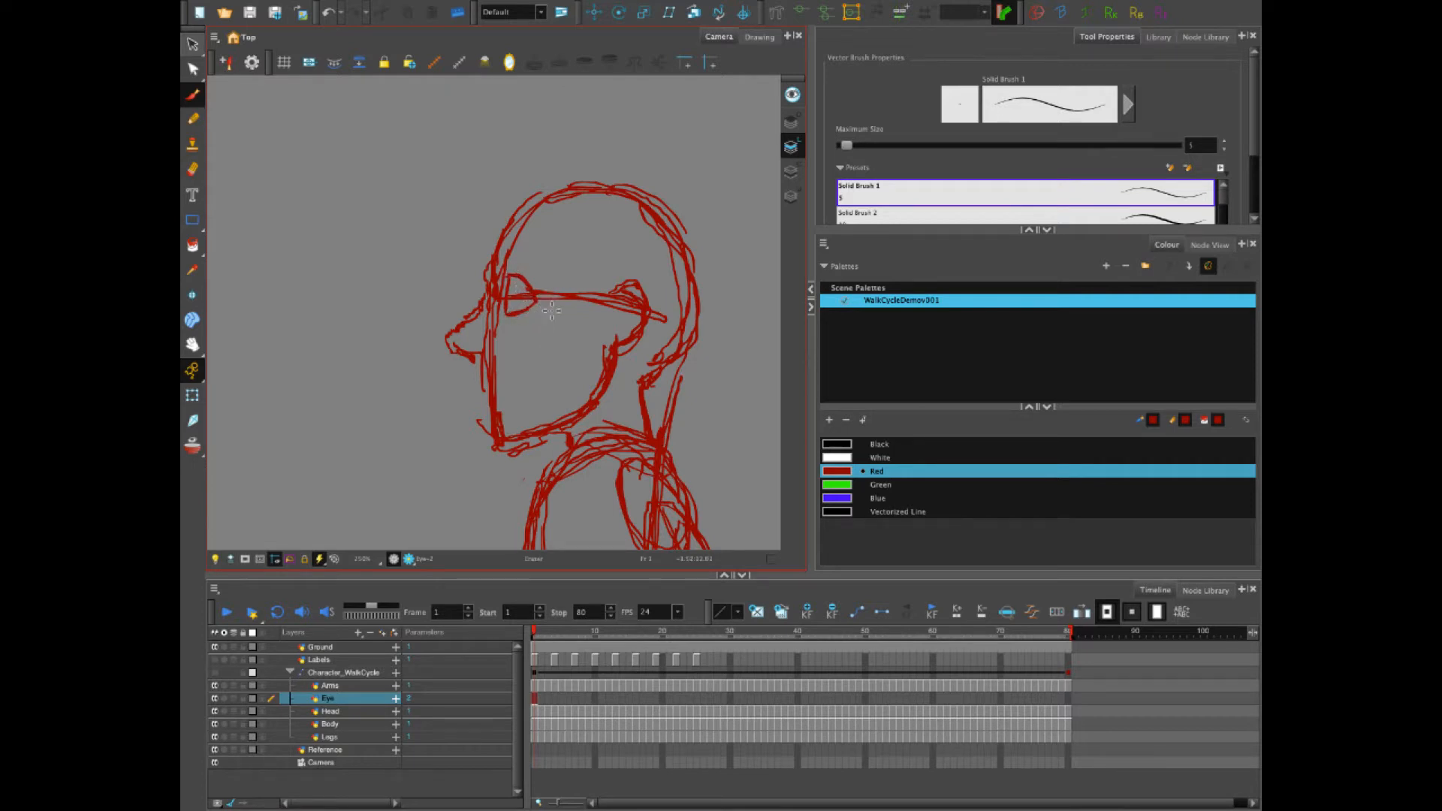
mouse_move(542, 308)
mouse_down()
mouse_move(526, 312)
mouse_move(535, 305)
mouse_up()
mouse_move(344, 336)
mouse_down()
mouse_move(380, 356)
mouse_move(320, 377)
mouse_move(366, 337)
mouse_move(348, 351)
mouse_move(361, 382)
mouse_move(329, 392)
mouse_move(367, 377)
mouse_up()
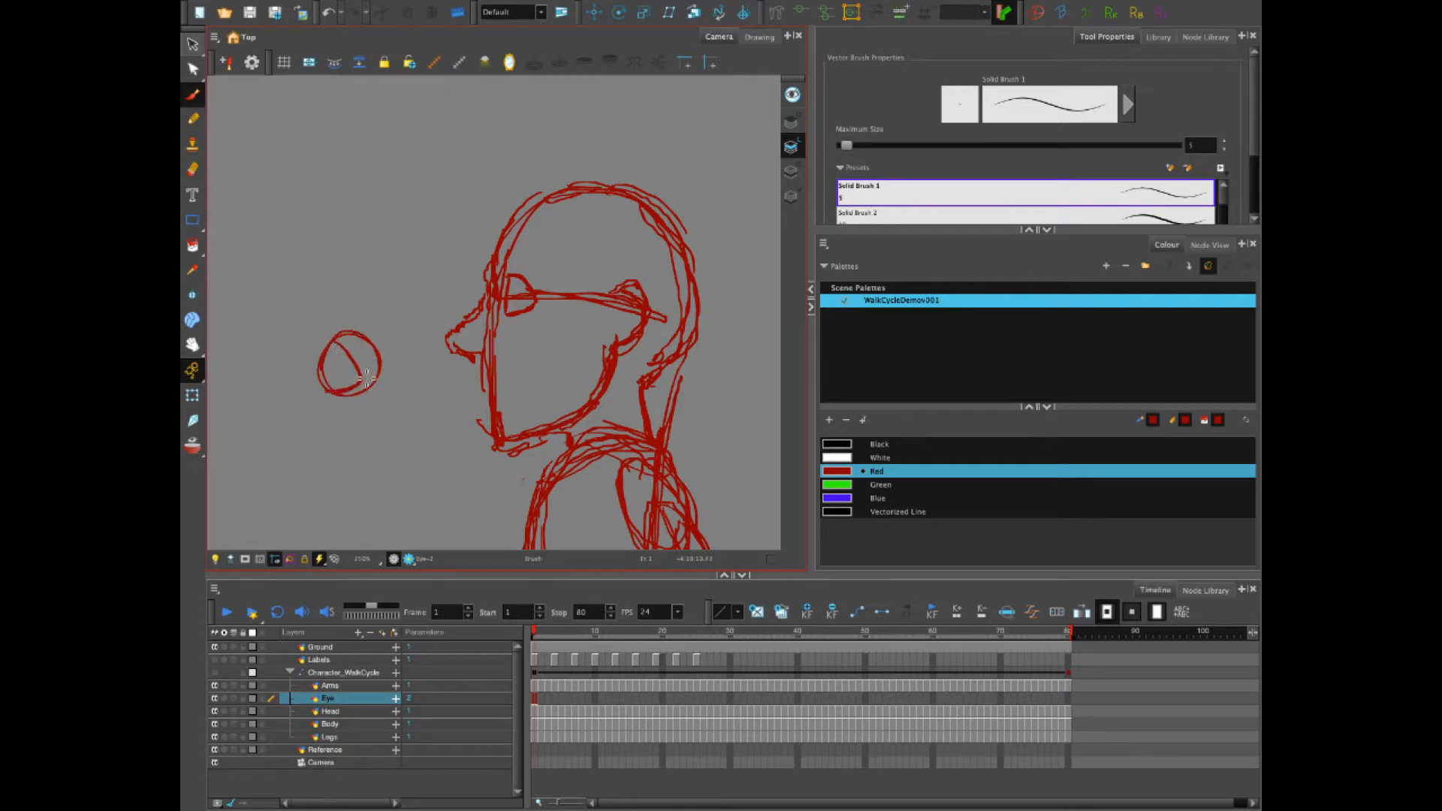
key(ctrl+z)
key(ctrl+z)
key(ctrl+z)
mouse_move(345, 351)
mouse_down()
mouse_move(378, 392)
mouse_move(341, 409)
mouse_move(344, 354)
mouse_move(338, 393)
mouse_up()
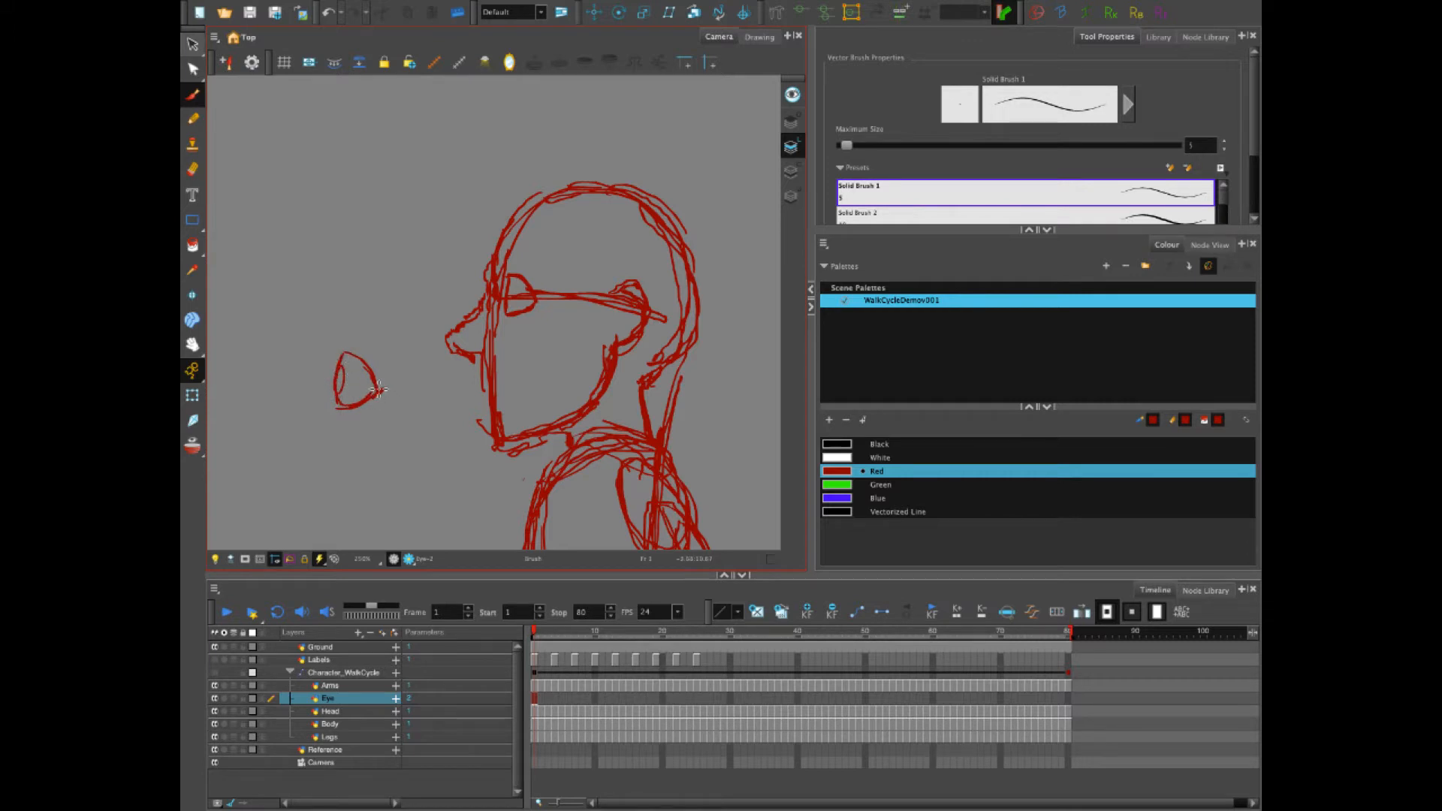
drag(374, 397, 385, 389)
key(ctrl+z)
key(ctrl+z)
key(ctrl+z)
key(ctrl+z)
key(ctrl+z)
key(ctrl+z)
key(ctrl+z)
Turn on onion skinning for the Eye and Head layers while on frame 2
click(542, 700)
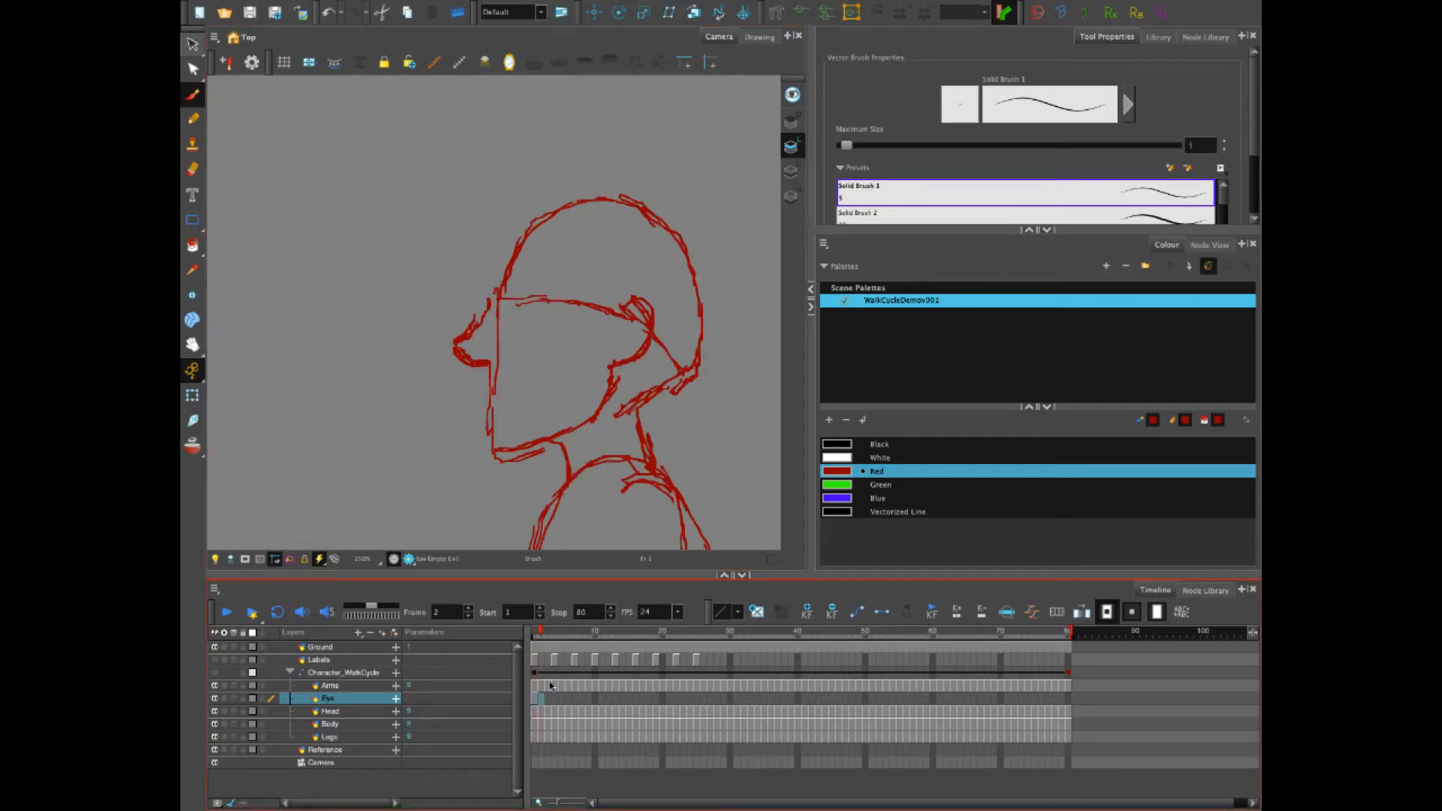
click(192, 448)
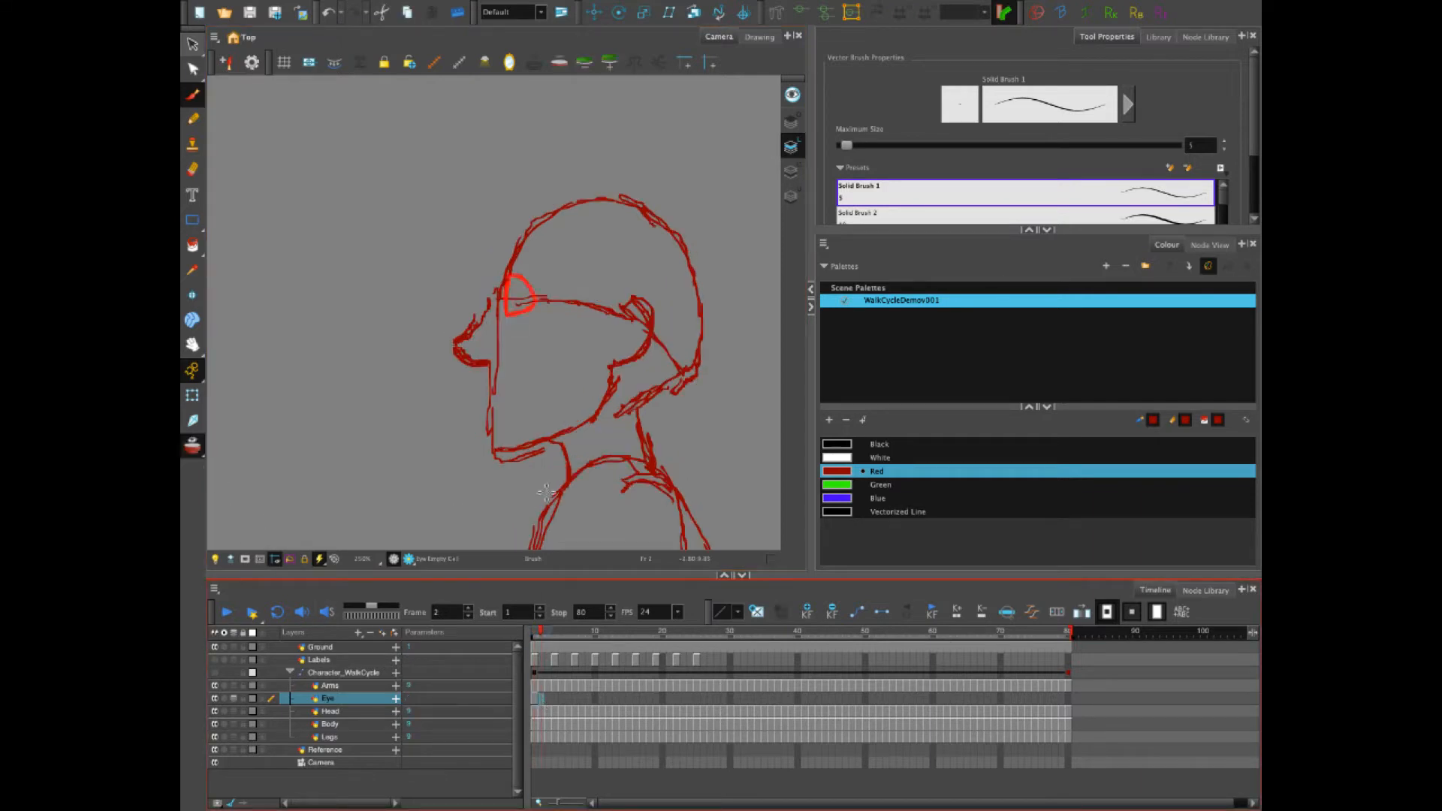
drag(542, 635, 542, 637)
click(234, 712)
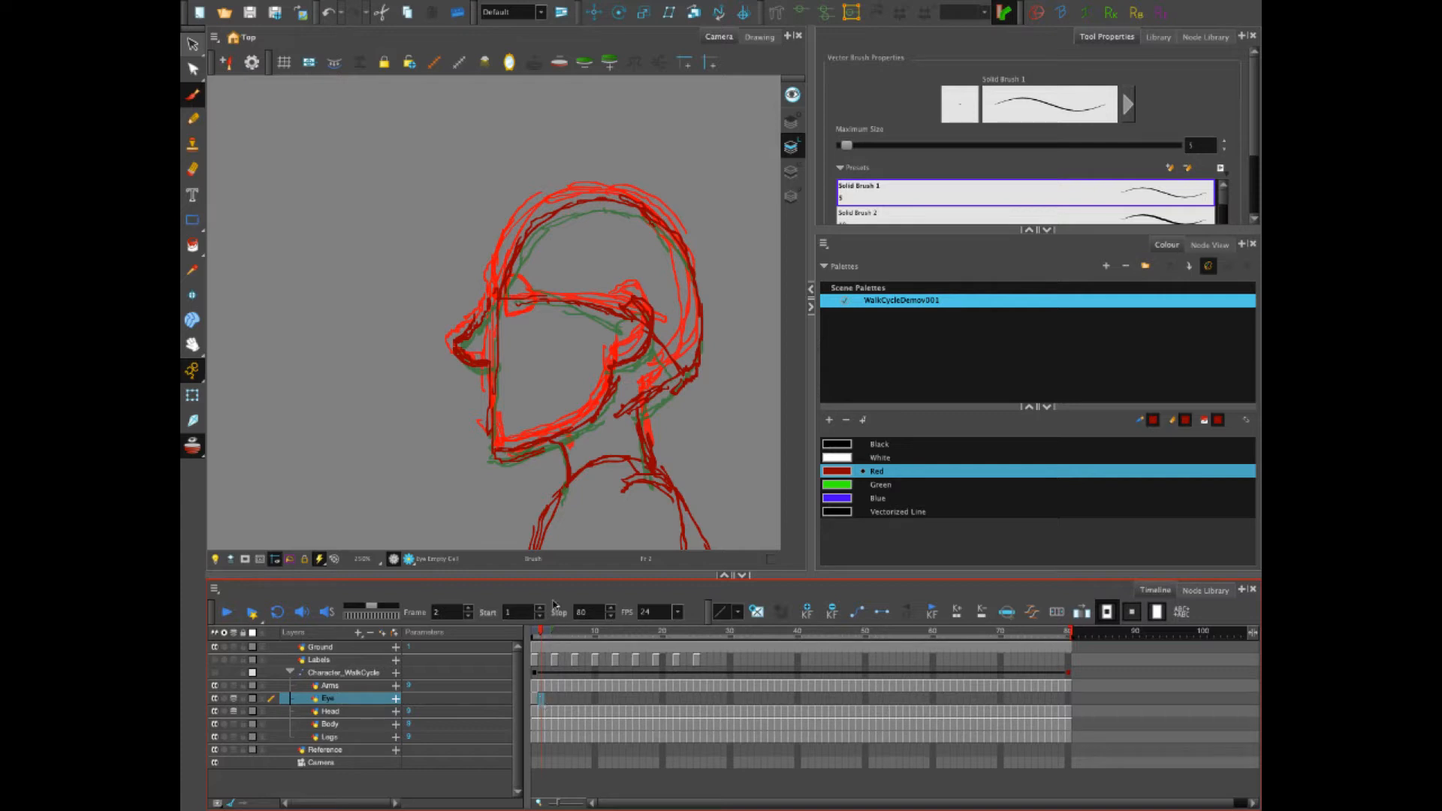
Draw the eye on frame 4 of the Eye layer, following the tilted eye line, and recolour its strokes Blue
drag(540, 635, 556, 648)
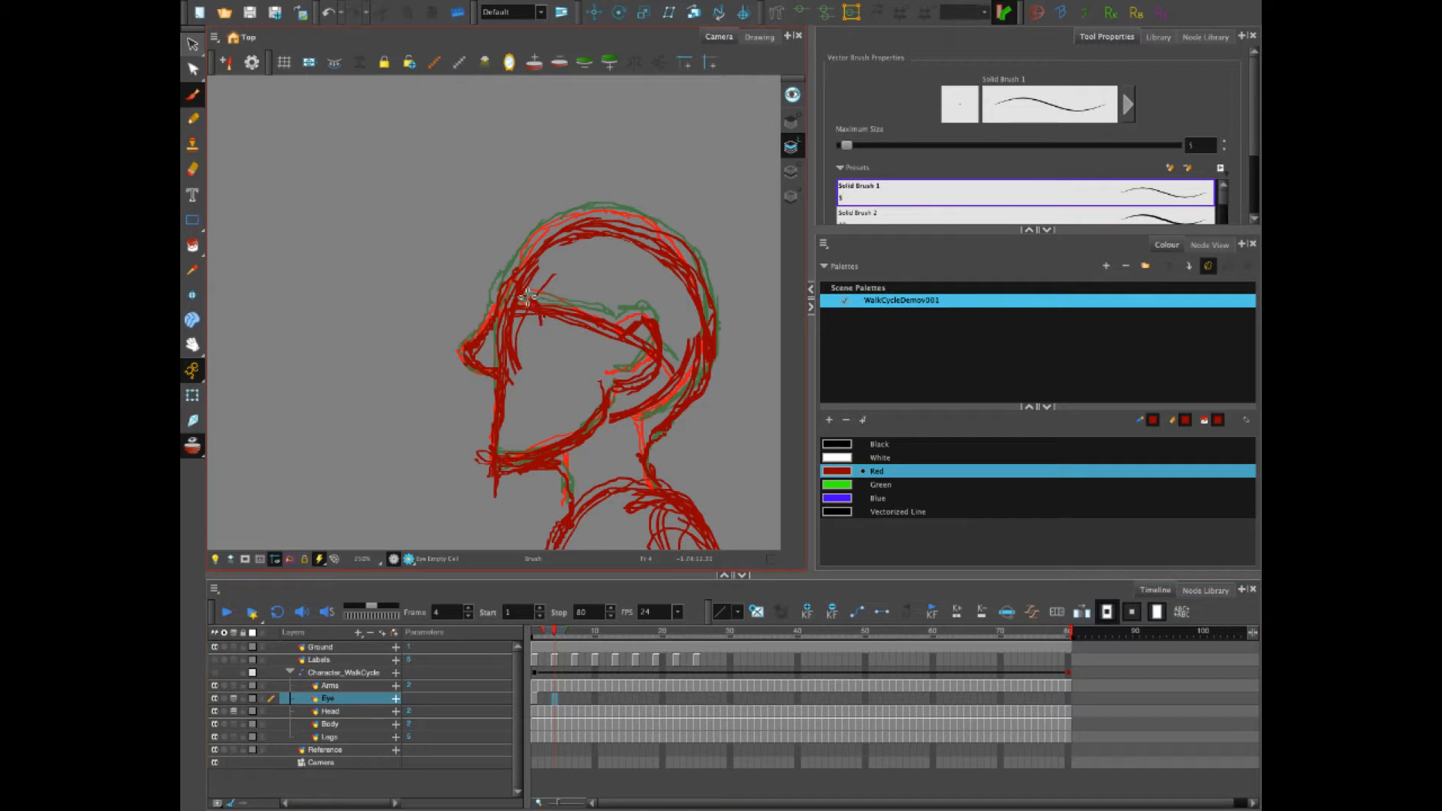
mouse_move(528, 300)
mouse_down()
mouse_move(542, 326)
mouse_move(521, 301)
mouse_move(516, 335)
mouse_move(518, 306)
mouse_move(517, 335)
mouse_move(533, 329)
mouse_move(515, 335)
mouse_move(543, 323)
mouse_up()
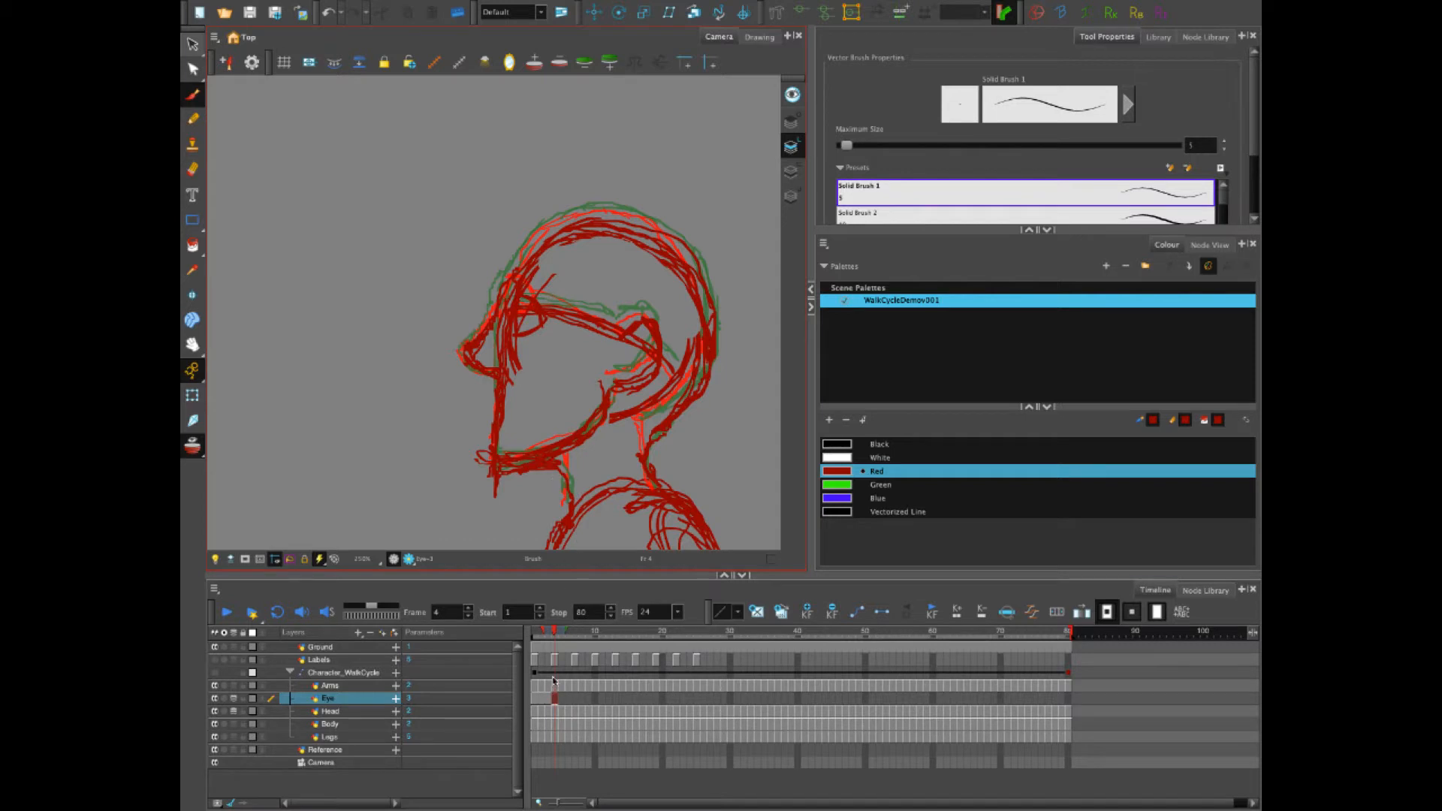
click(193, 45)
drag(561, 288, 501, 356)
click(840, 500)
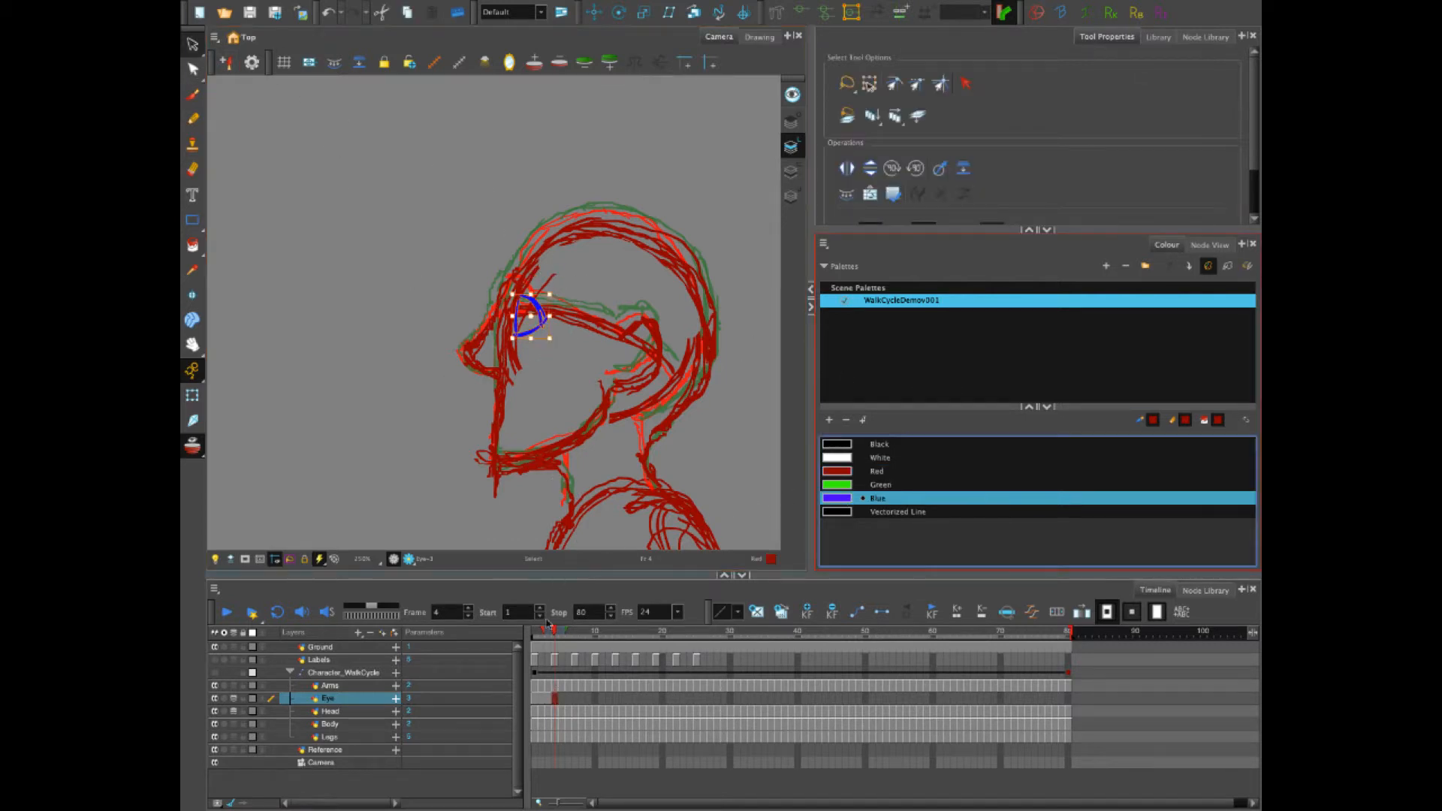
Recolour the eye drawing exposed on frame 2 of the Eye layer to Blue
click(544, 701)
drag(558, 329, 493, 253)
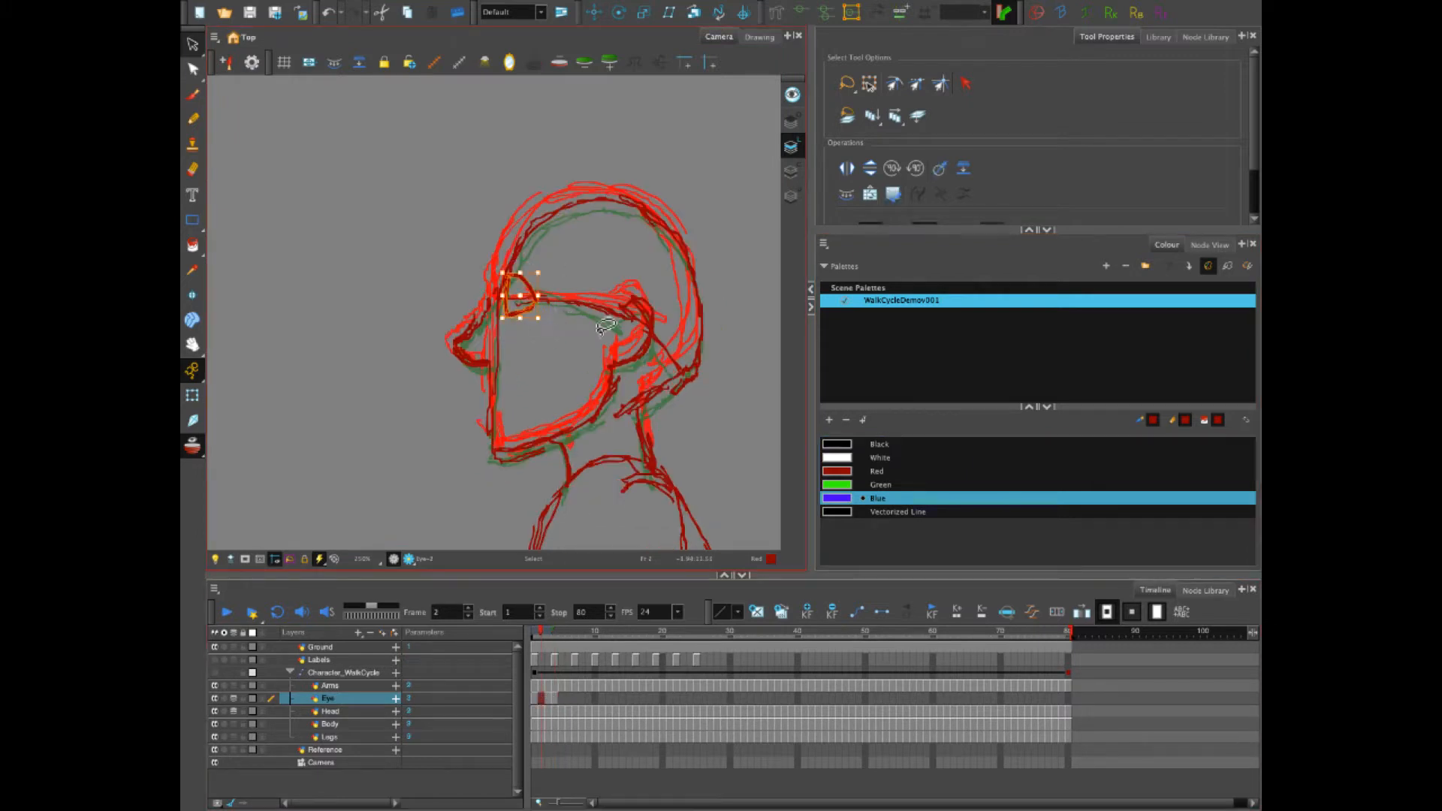
click(835, 500)
click(727, 473)
Switch to the Brush tool and move to frame 7 of the Eye layer
click(192, 94)
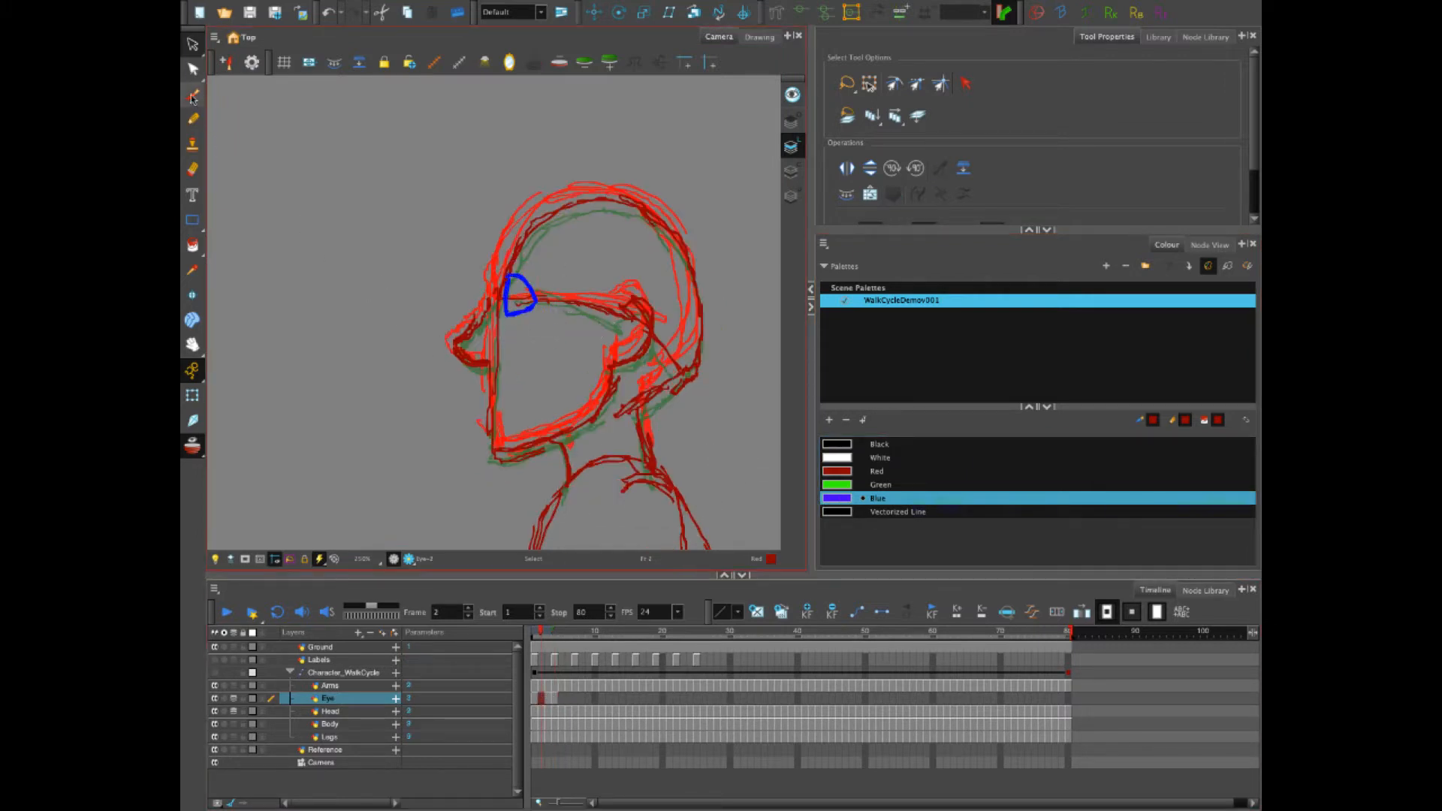
click(554, 700)
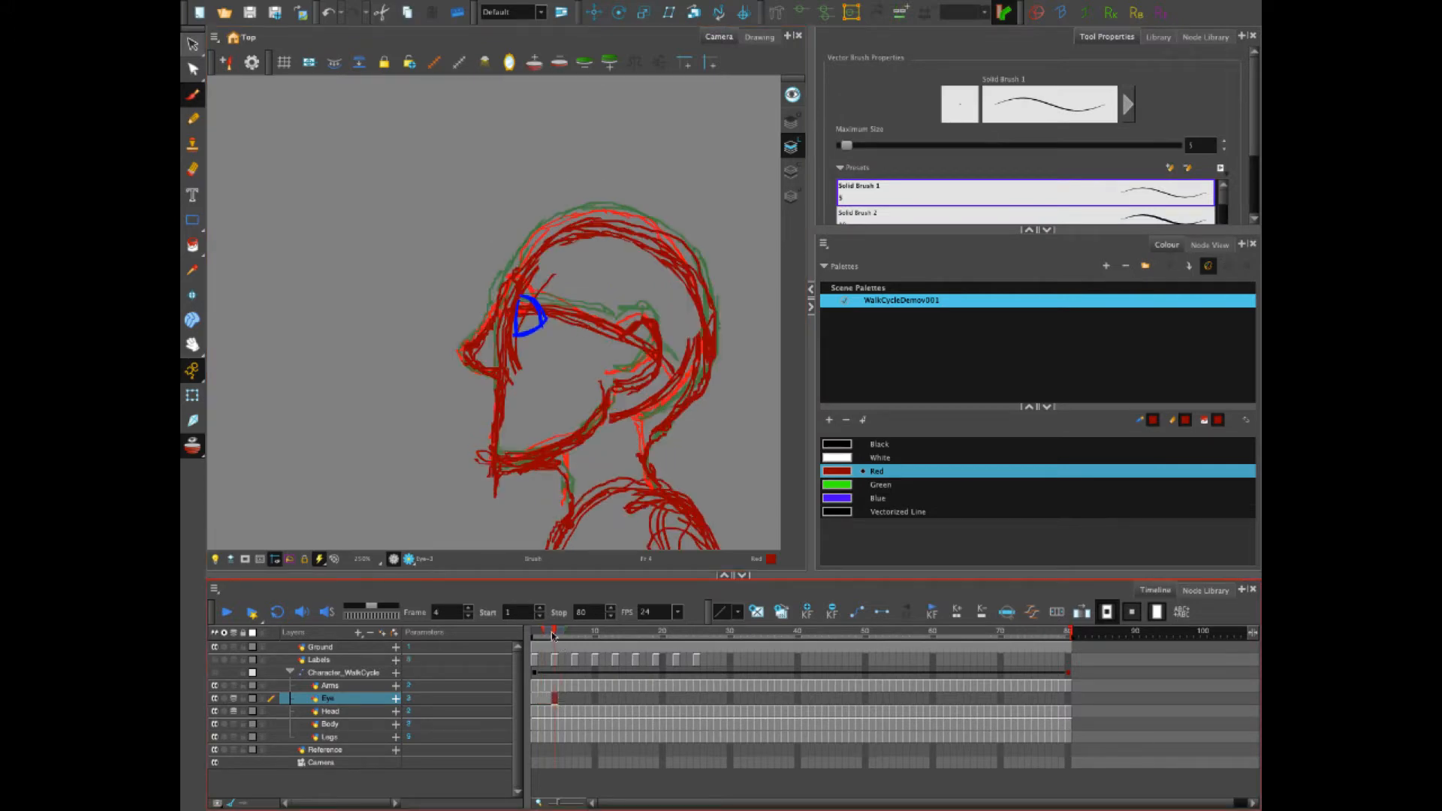
drag(552, 636, 556, 638)
click(573, 700)
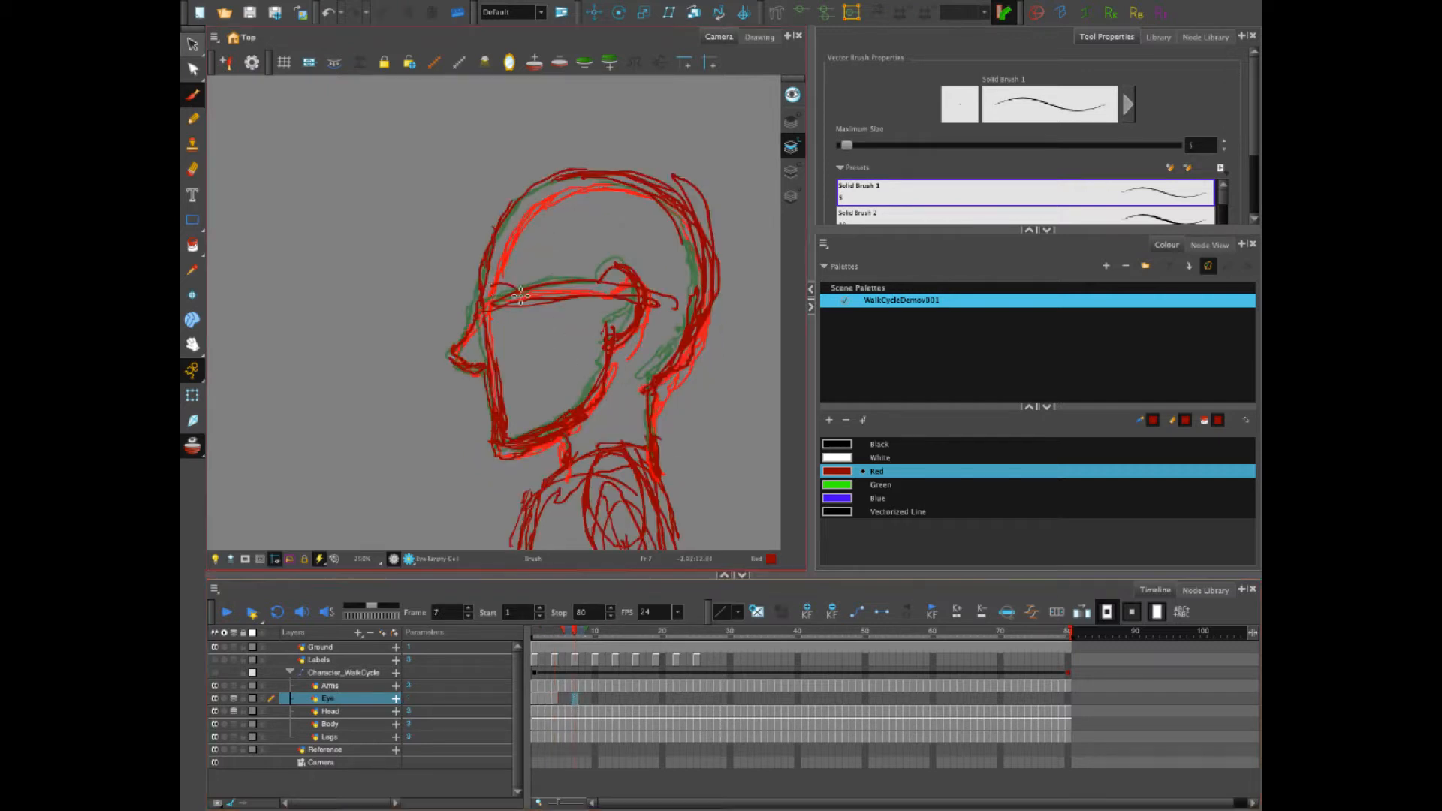
drag(520, 295, 541, 303)
key(ctrl+z)
key(ctrl+z)
Draw the eye in Blue on frame 7 of the Eye layer, on the raised eye line behind the nose
click(834, 499)
mouse_move(495, 288)
mouse_down()
mouse_move(526, 300)
mouse_move(492, 304)
mouse_move(499, 320)
mouse_up()
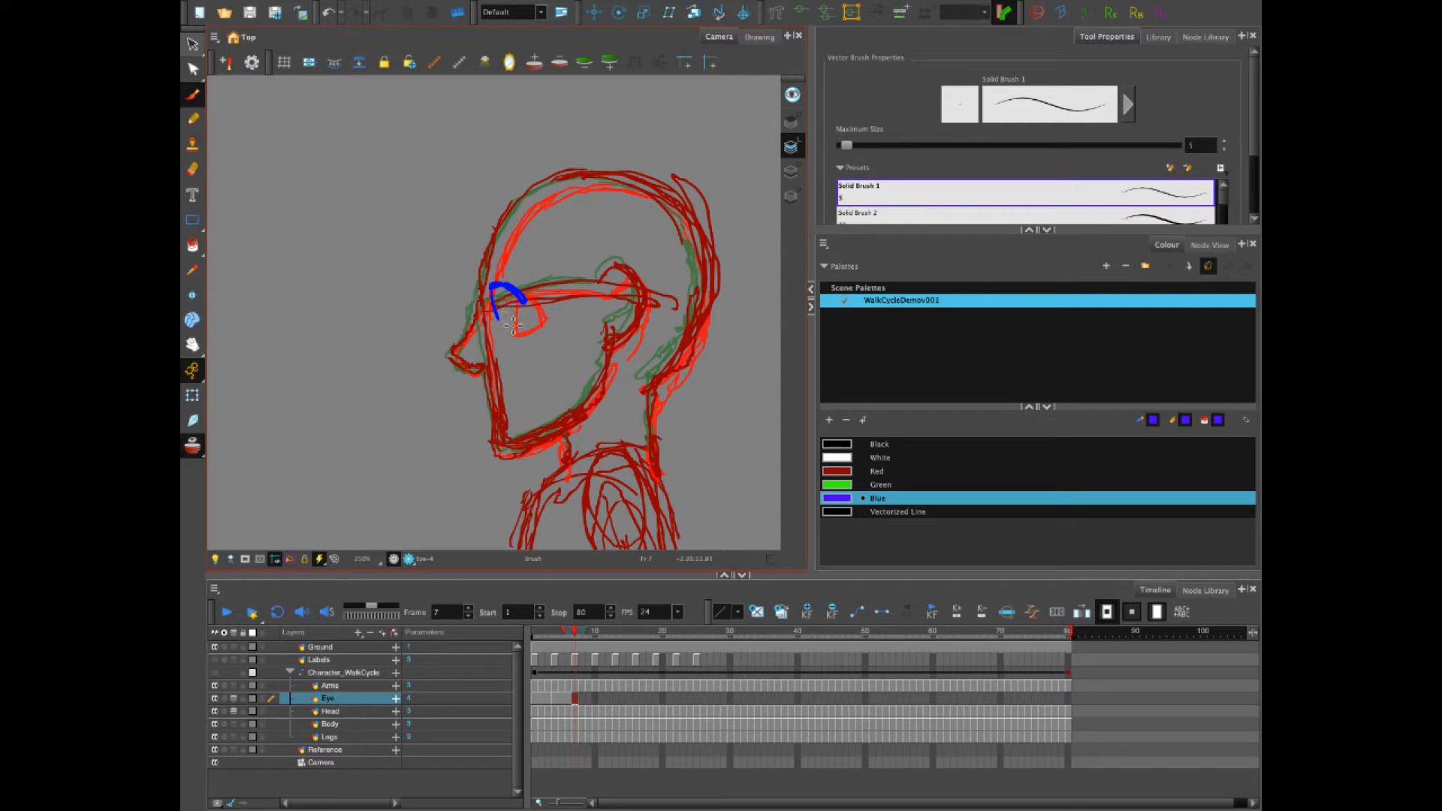
drag(492, 284, 519, 310)
key(ctrl+z)
mouse_move(493, 287)
mouse_down()
mouse_move(495, 296)
mouse_move(501, 327)
mouse_move(522, 291)
mouse_move(526, 305)
mouse_move(487, 287)
mouse_move(502, 323)
mouse_up()
Draw the eye in Blue on frames 10 and 13 of the Eye layer, following each head's eye line
click(593, 697)
drag(476, 280, 512, 293)
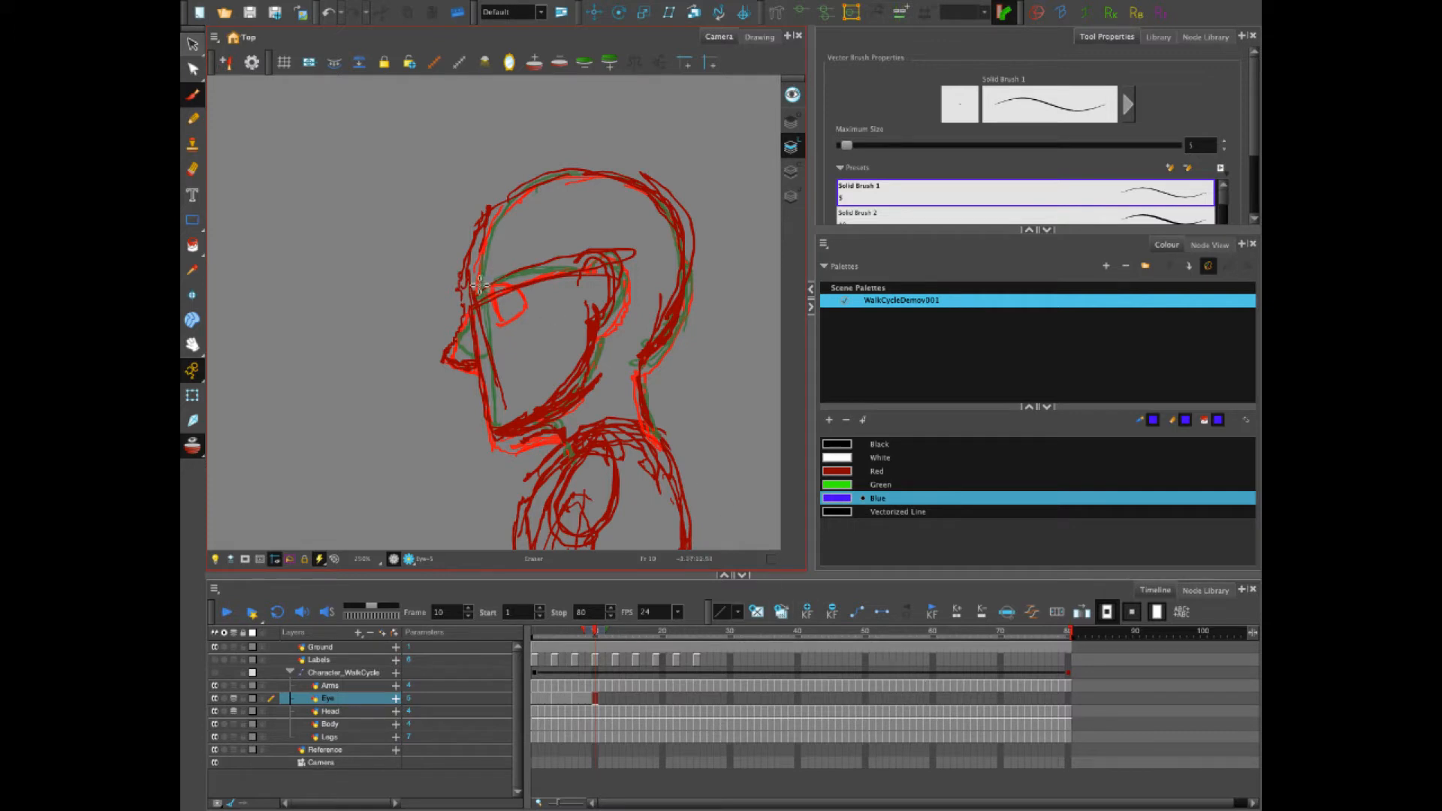
mouse_move(477, 284)
mouse_down()
mouse_move(508, 293)
mouse_move(475, 287)
mouse_move(484, 319)
mouse_move(497, 309)
mouse_move(483, 320)
mouse_move(509, 293)
mouse_up()
click(615, 699)
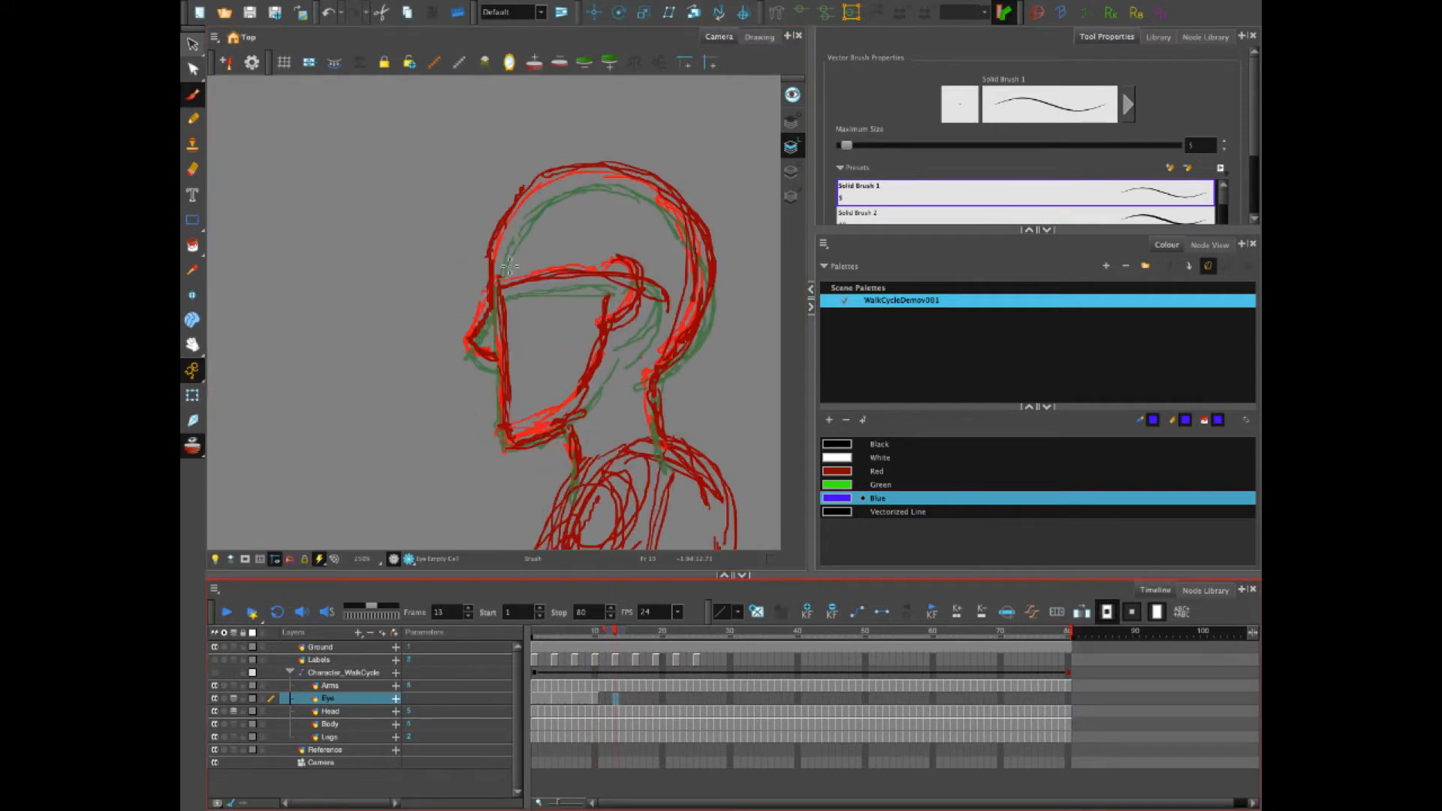
mouse_move(504, 267)
mouse_down()
mouse_move(533, 292)
mouse_move(510, 307)
mouse_move(531, 291)
mouse_up()
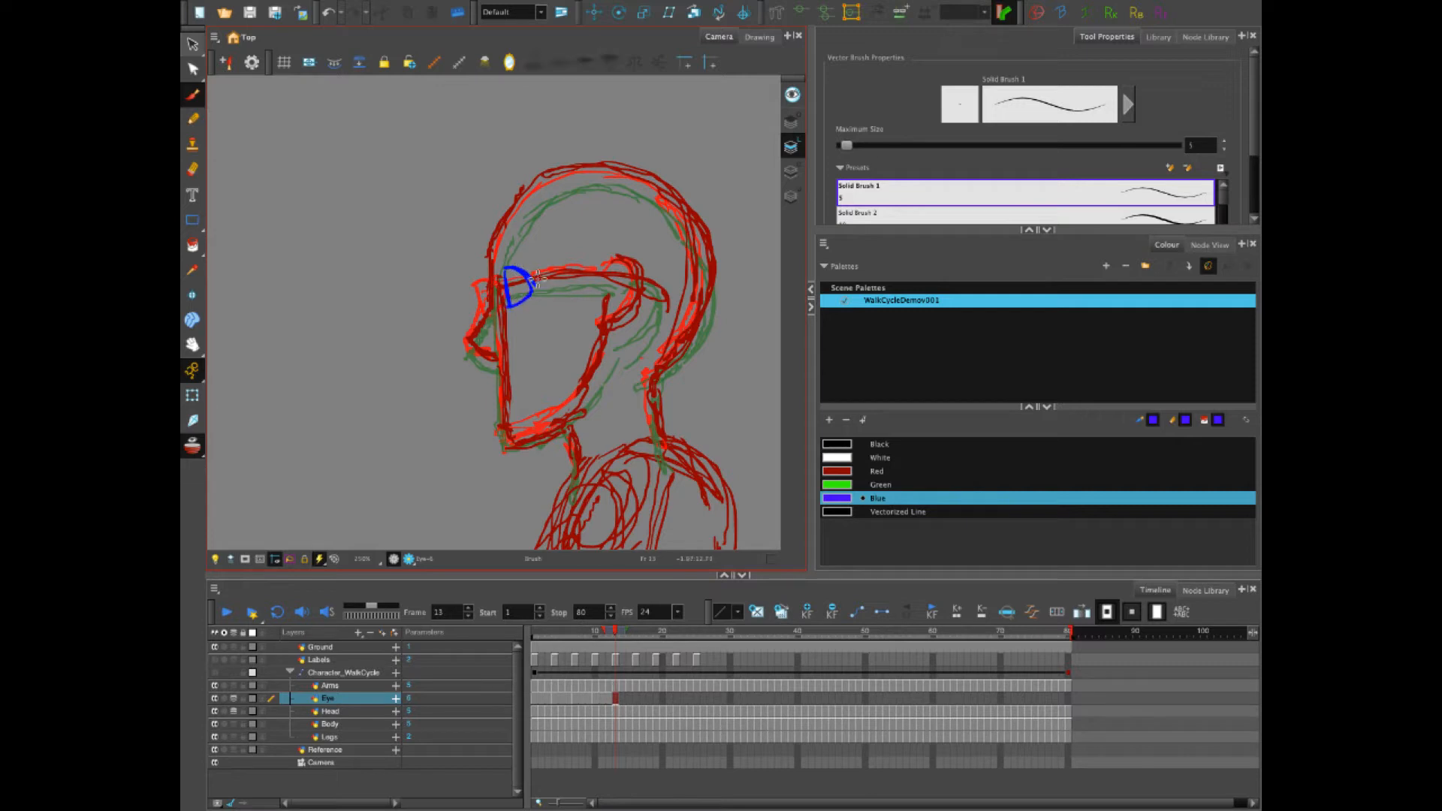
Draw the eye in Blue on frames 16 and 19 of the Eye layer, at the front of each head's eye line
click(637, 698)
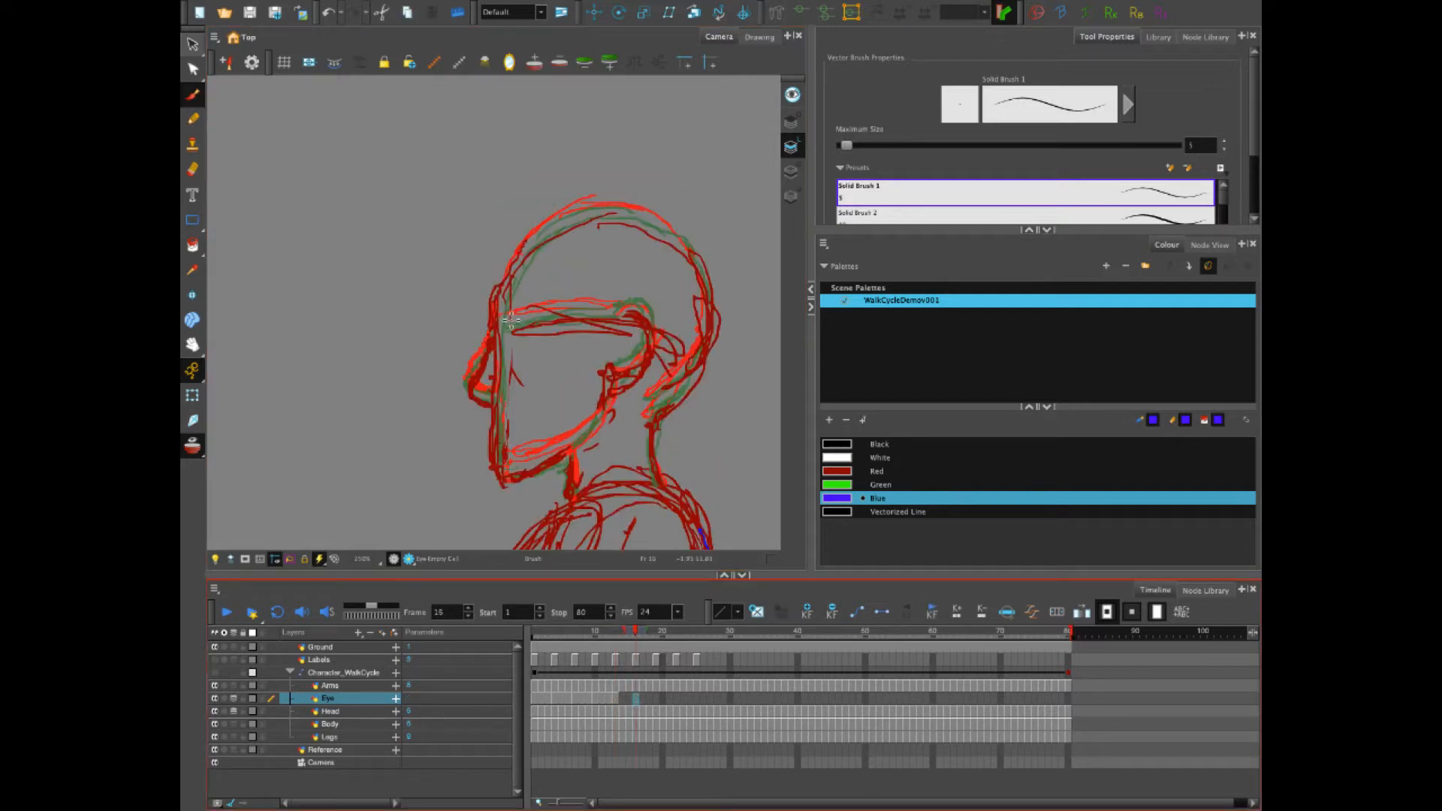
mouse_move(506, 316)
mouse_down()
mouse_move(523, 344)
mouse_move(517, 326)
mouse_move(508, 353)
mouse_up()
key(period)
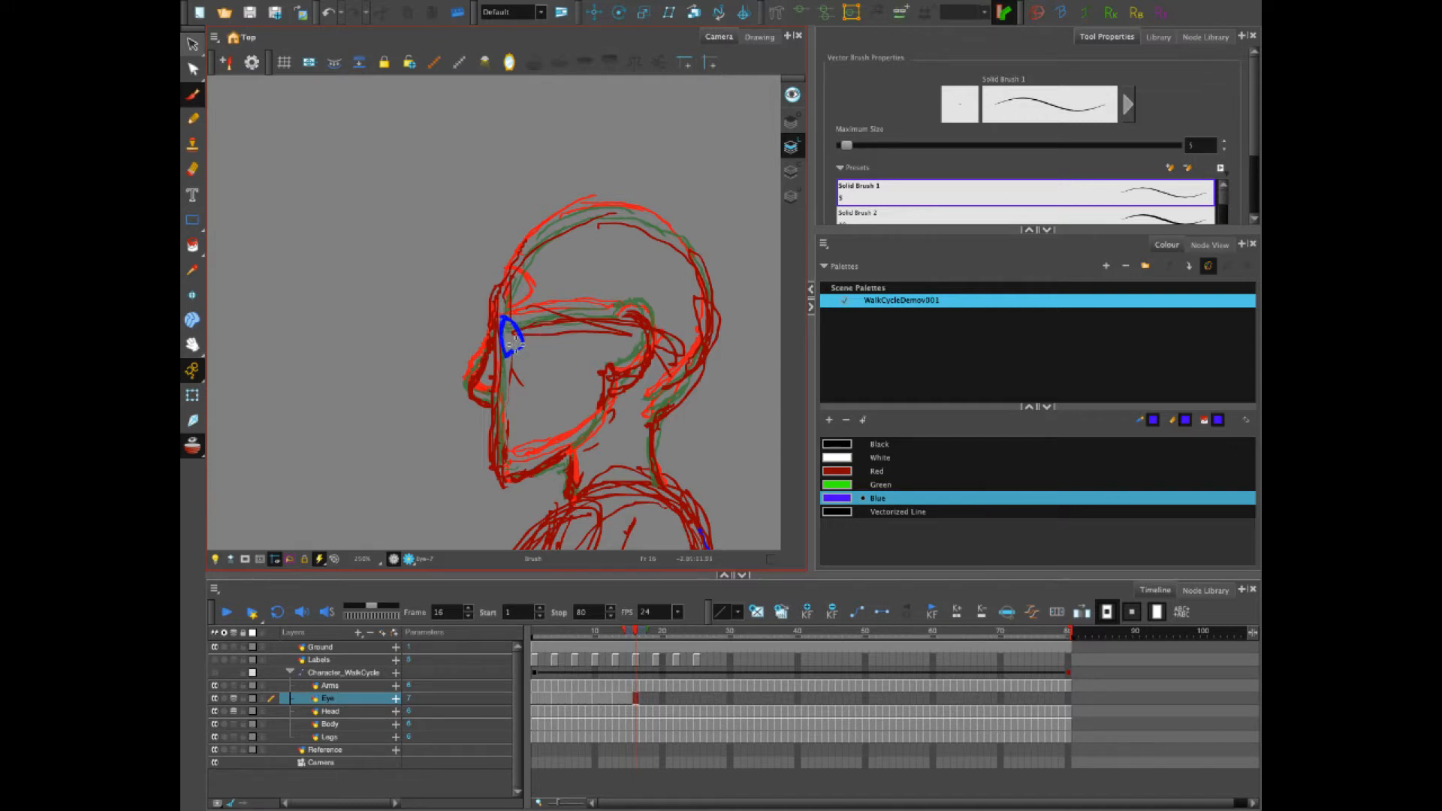
click(656, 689)
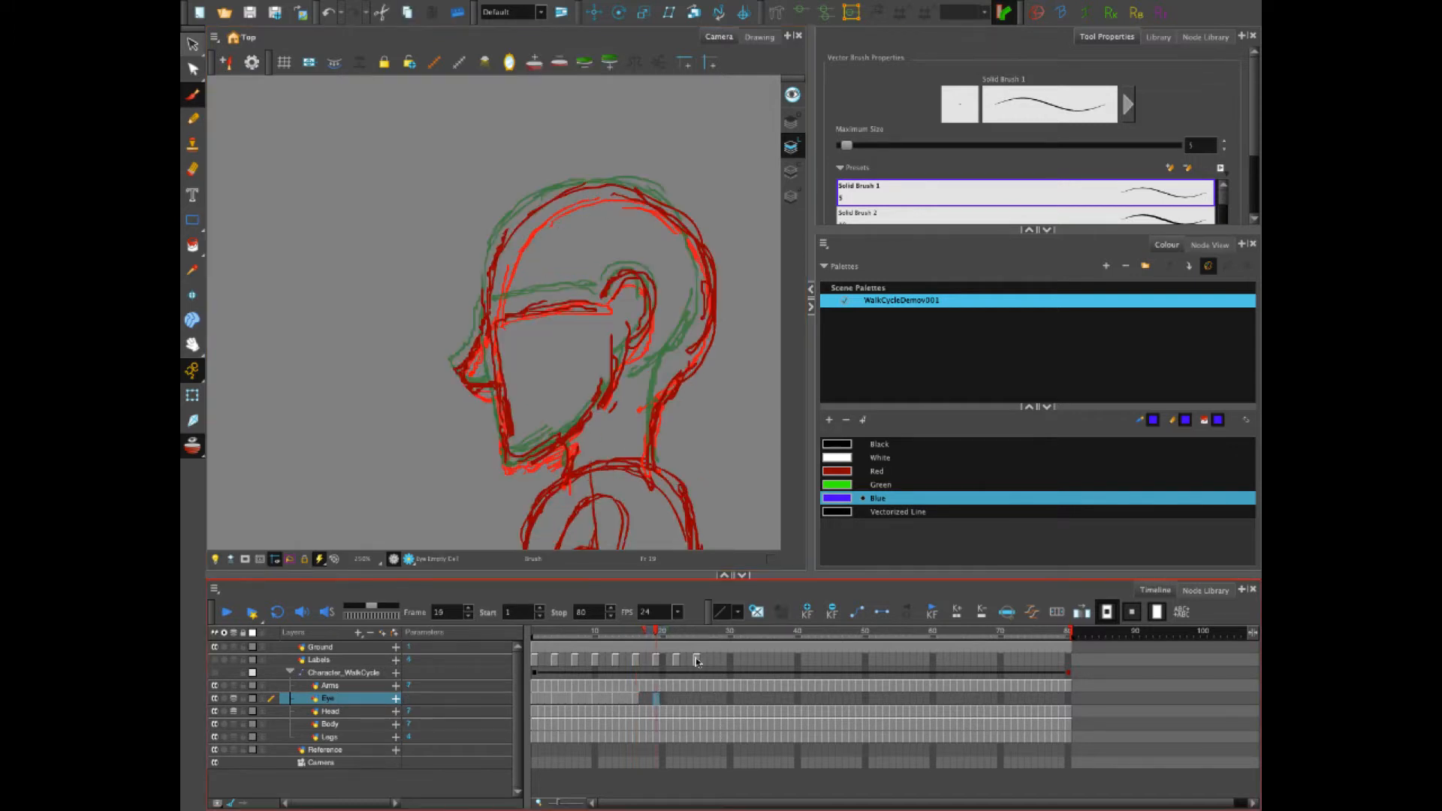
mouse_move(497, 300)
mouse_down()
mouse_move(522, 319)
mouse_move(496, 302)
mouse_move(502, 341)
mouse_move(521, 318)
mouse_up()
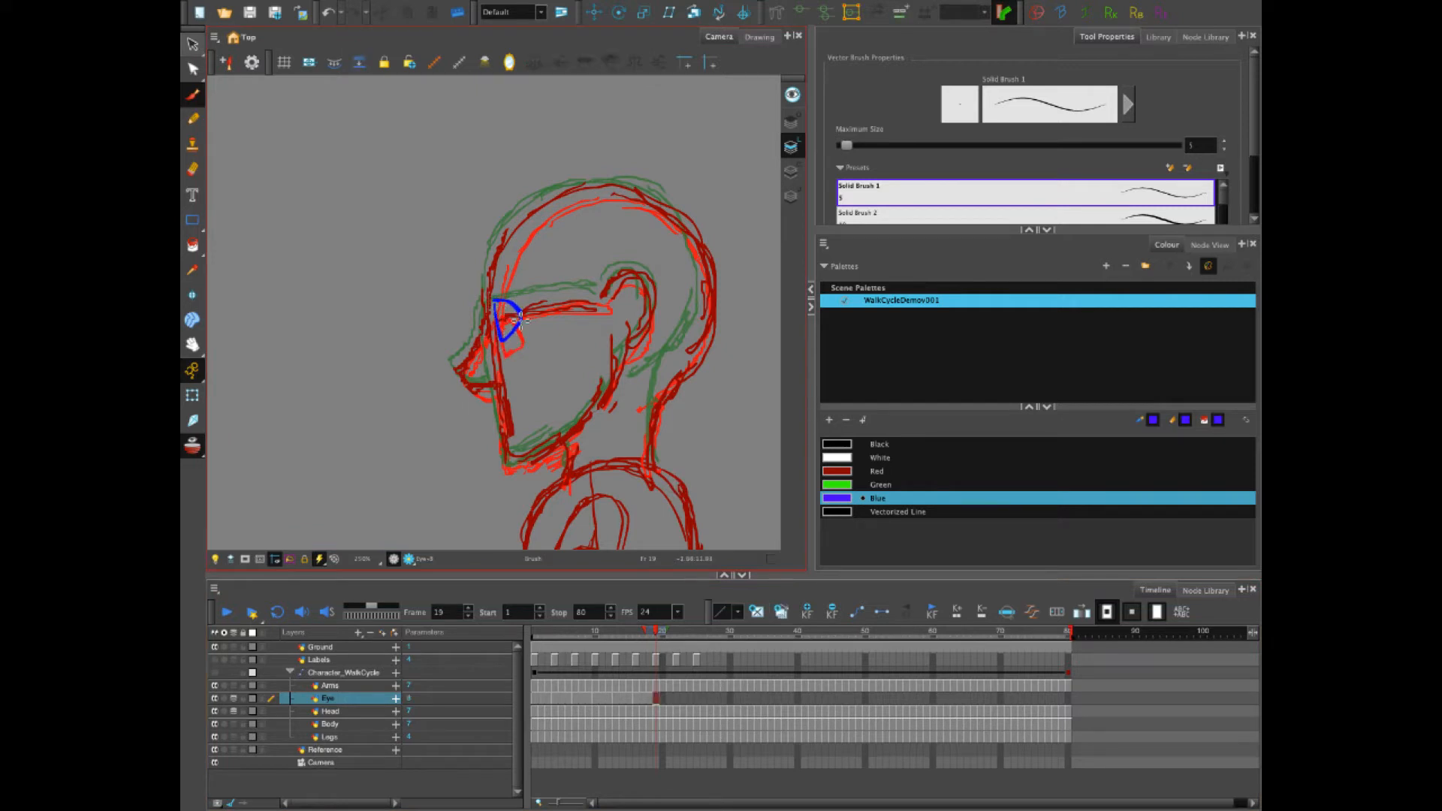
Draw the eye in Blue on frames 22 and 25 of the Eye layer, at the front of each head's eye line
key(period)
key(period)
key(period)
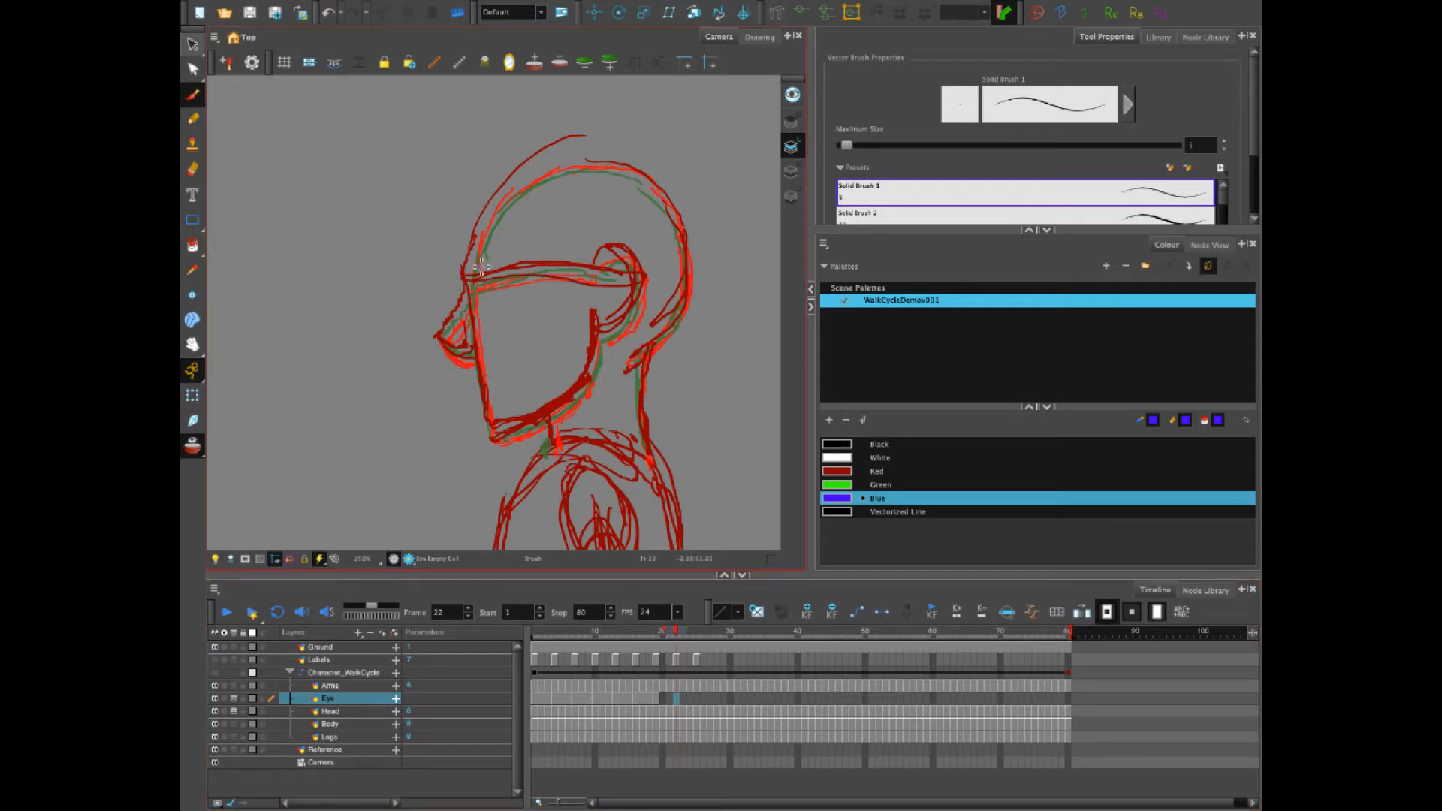
mouse_move(473, 267)
mouse_down()
mouse_move(502, 287)
mouse_move(494, 265)
mouse_move(471, 268)
mouse_move(482, 308)
mouse_move(502, 292)
mouse_move(473, 268)
mouse_up()
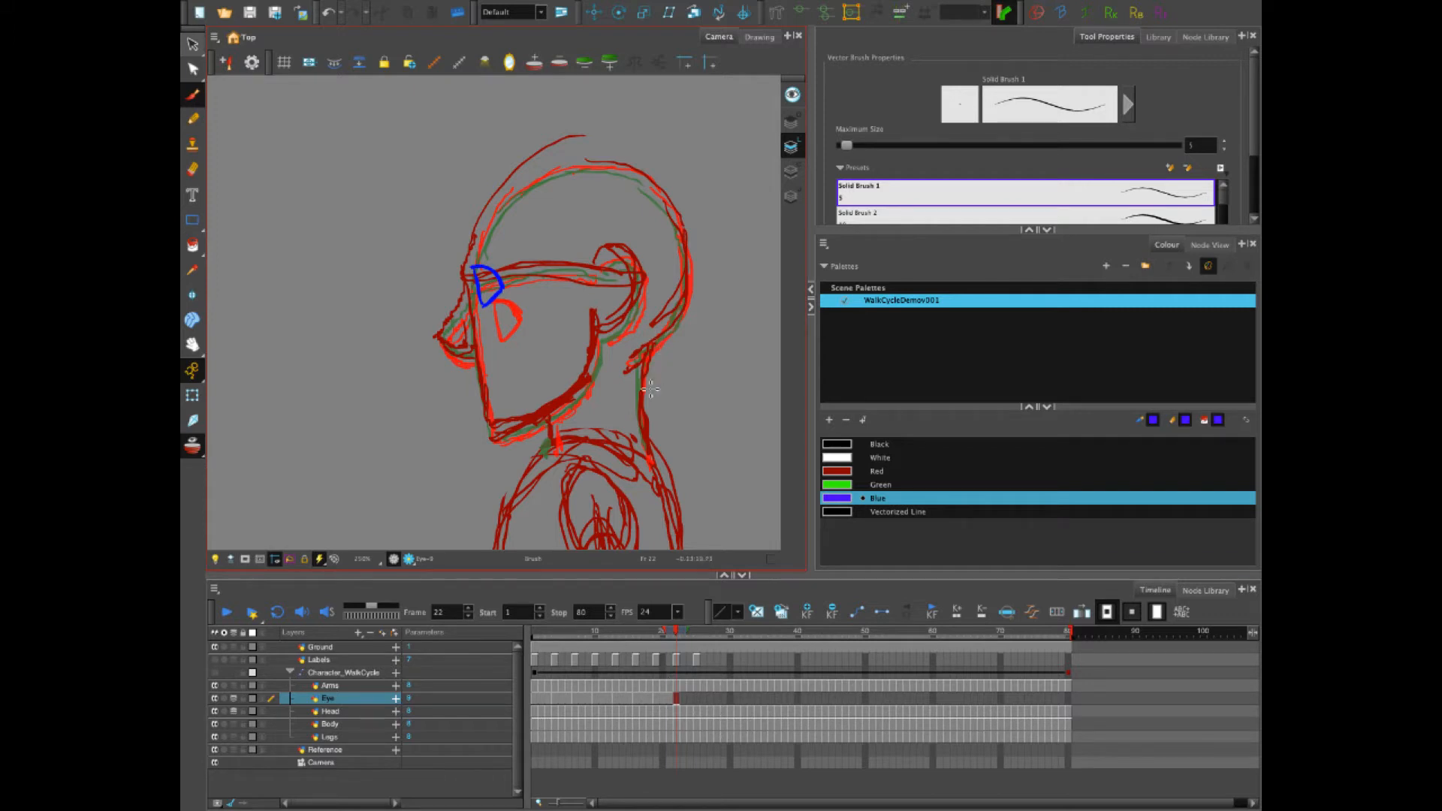
mouse_move(683, 639)
mouse_down()
mouse_move(649, 638)
mouse_move(696, 637)
mouse_up()
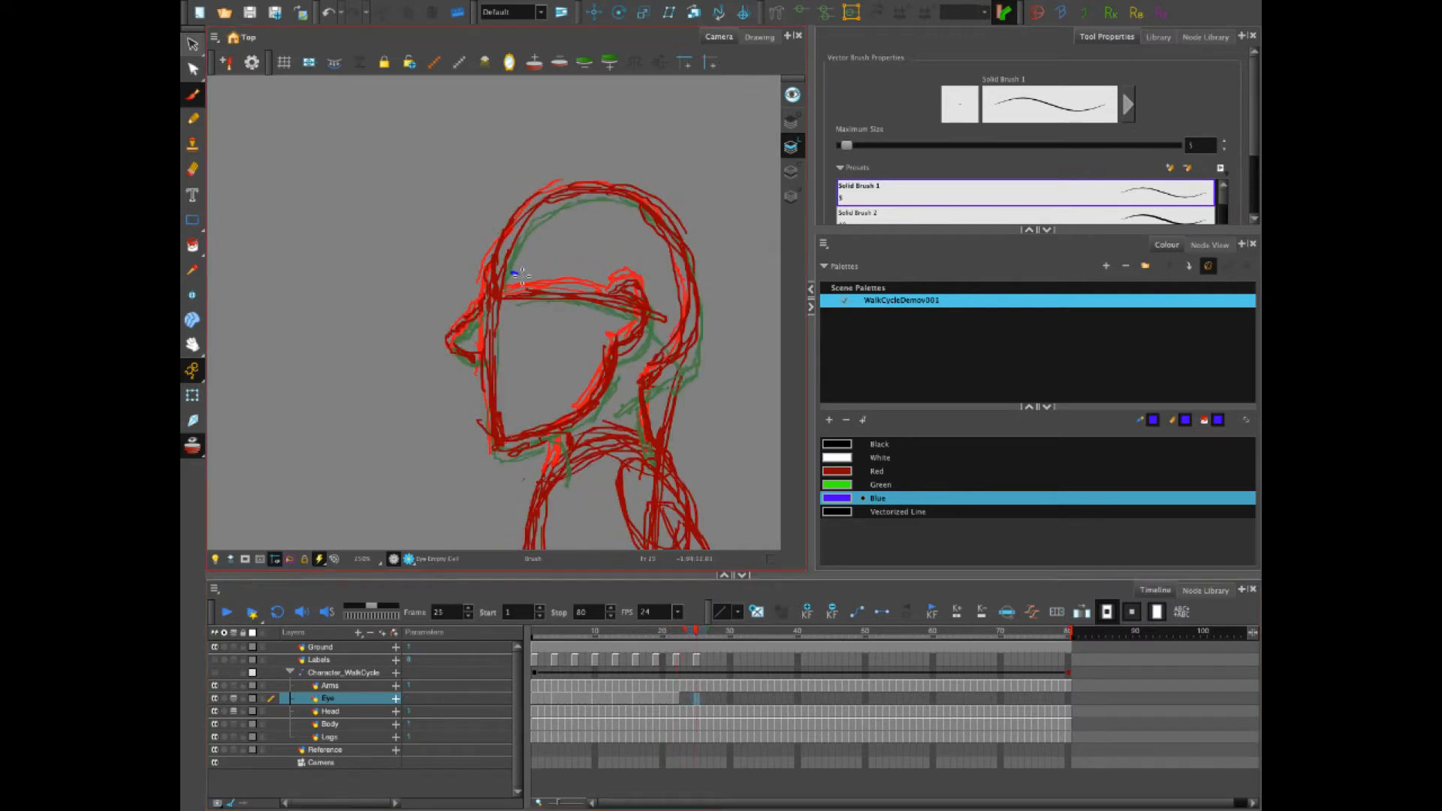
mouse_move(521, 277)
mouse_down()
mouse_move(532, 301)
mouse_move(518, 276)
mouse_move(505, 300)
mouse_move(524, 317)
mouse_move(535, 297)
mouse_move(515, 272)
mouse_move(506, 303)
mouse_up()
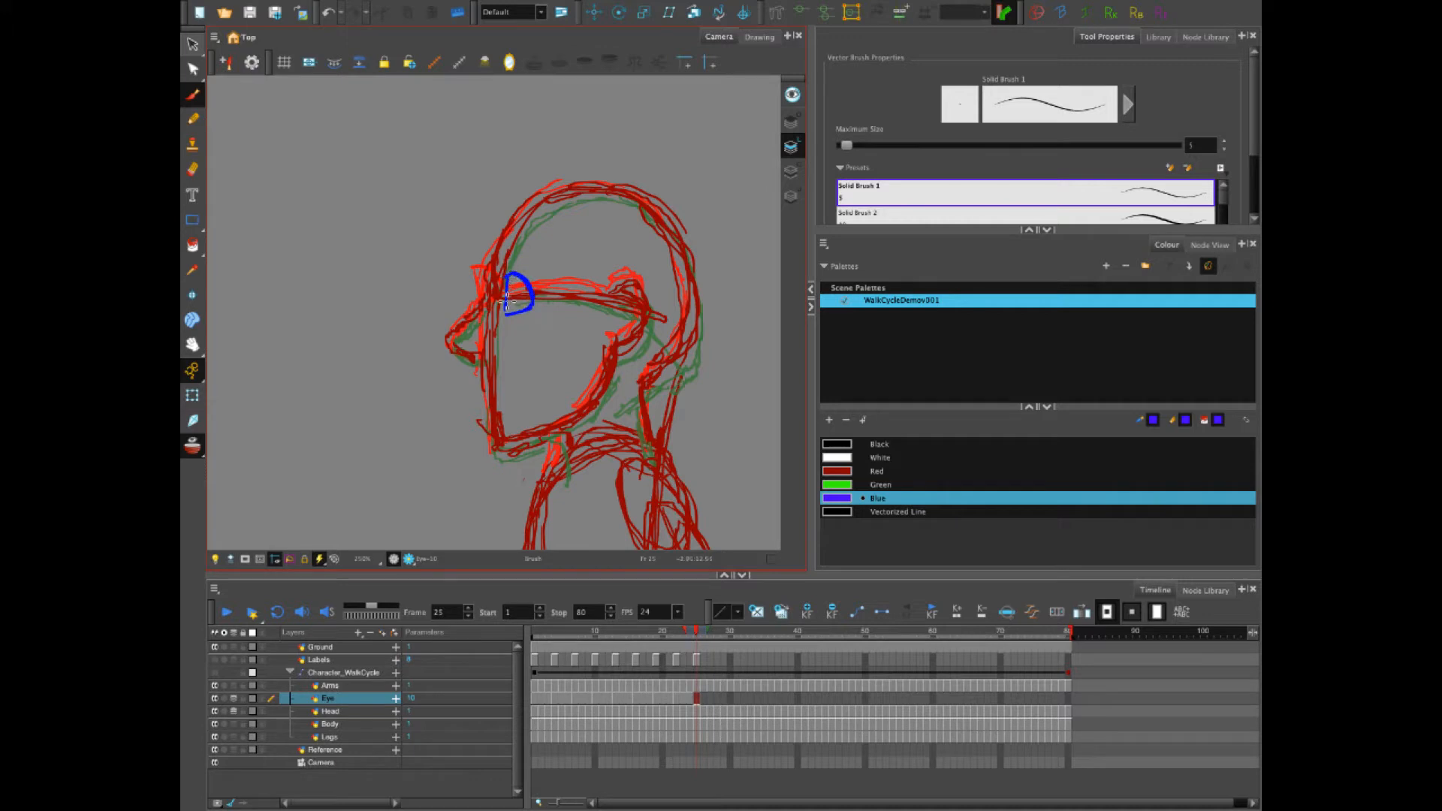
Play back the walk cycle from frame 1 and check the eye drawings on frames 4 and 7
click(535, 636)
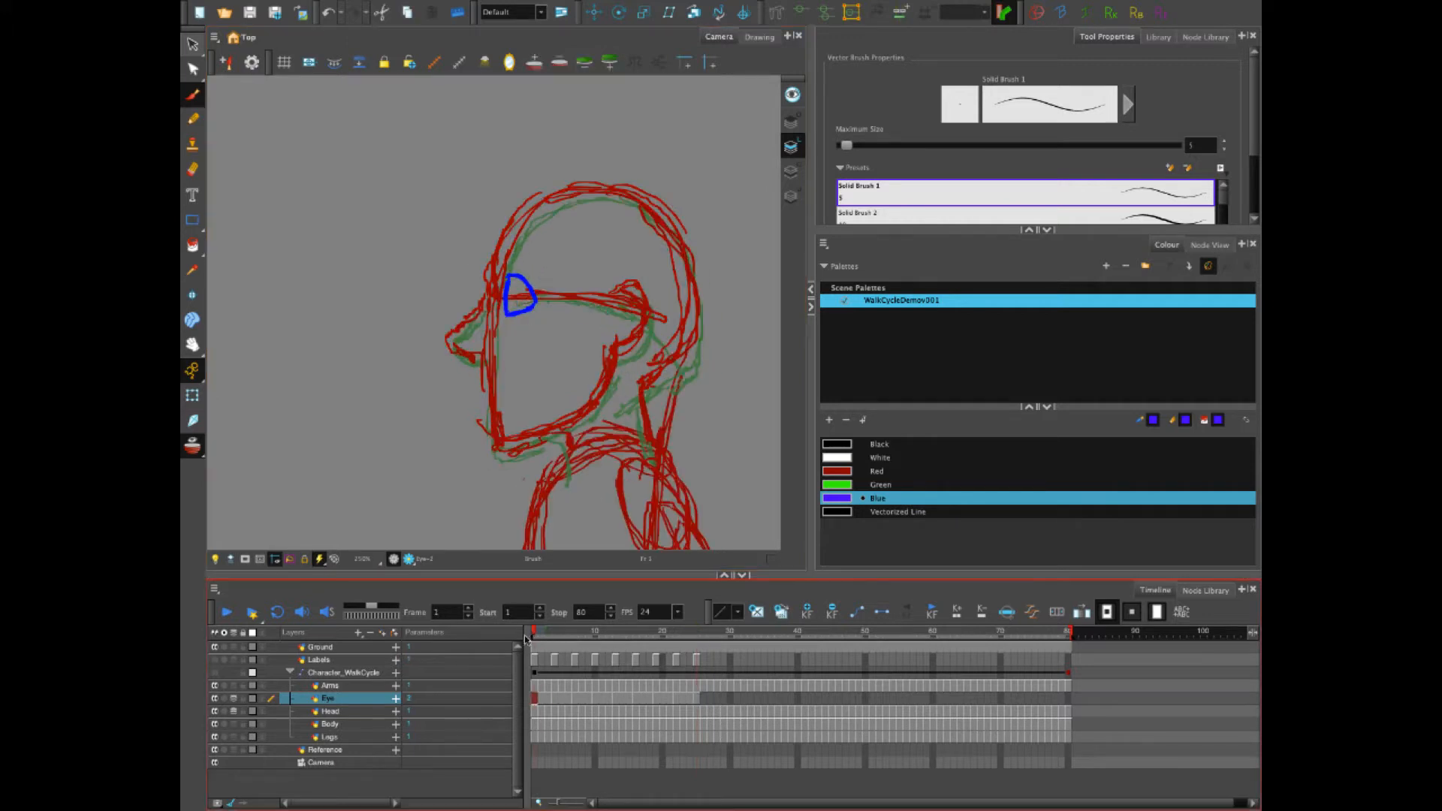
click(706, 698)
click(535, 698)
click(226, 613)
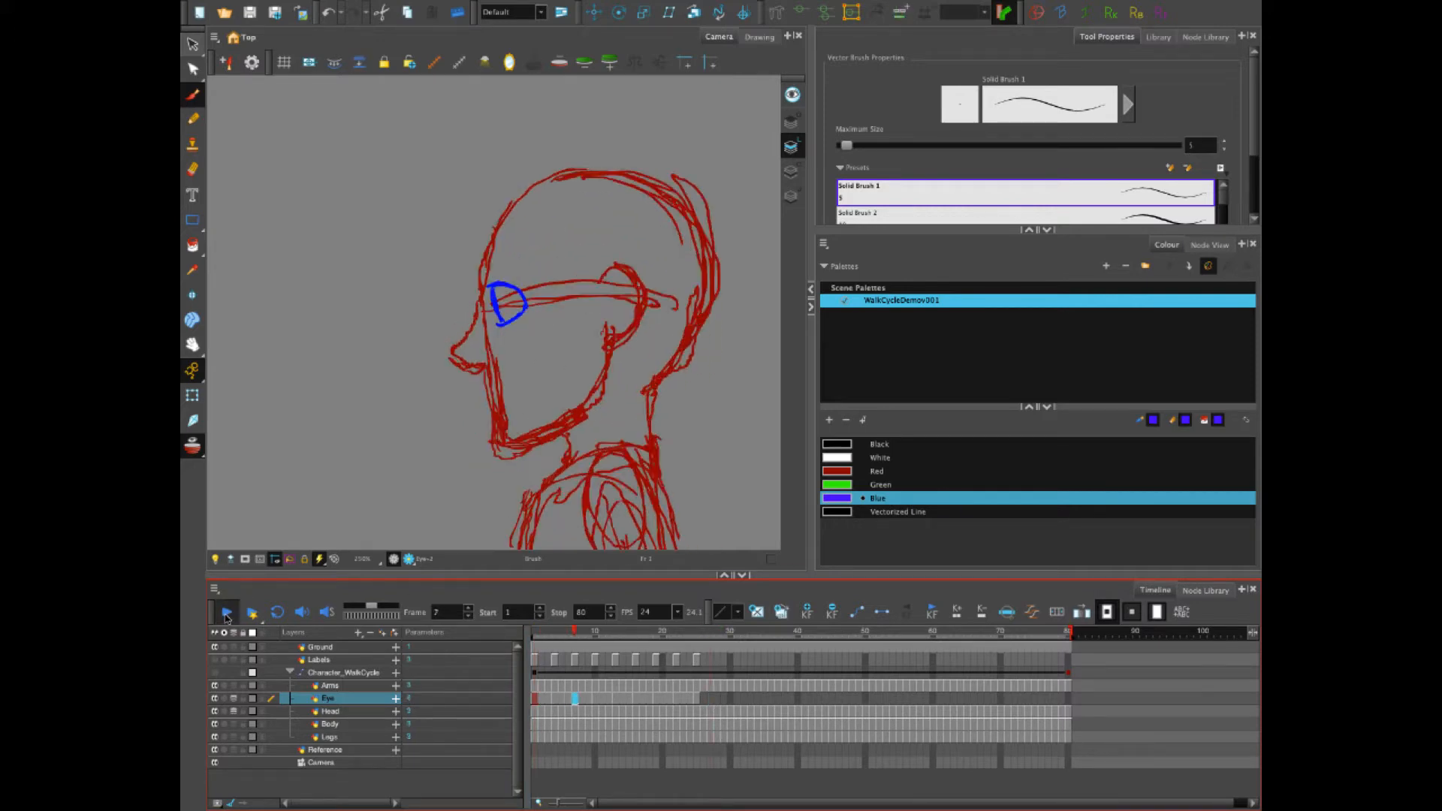
click(224, 616)
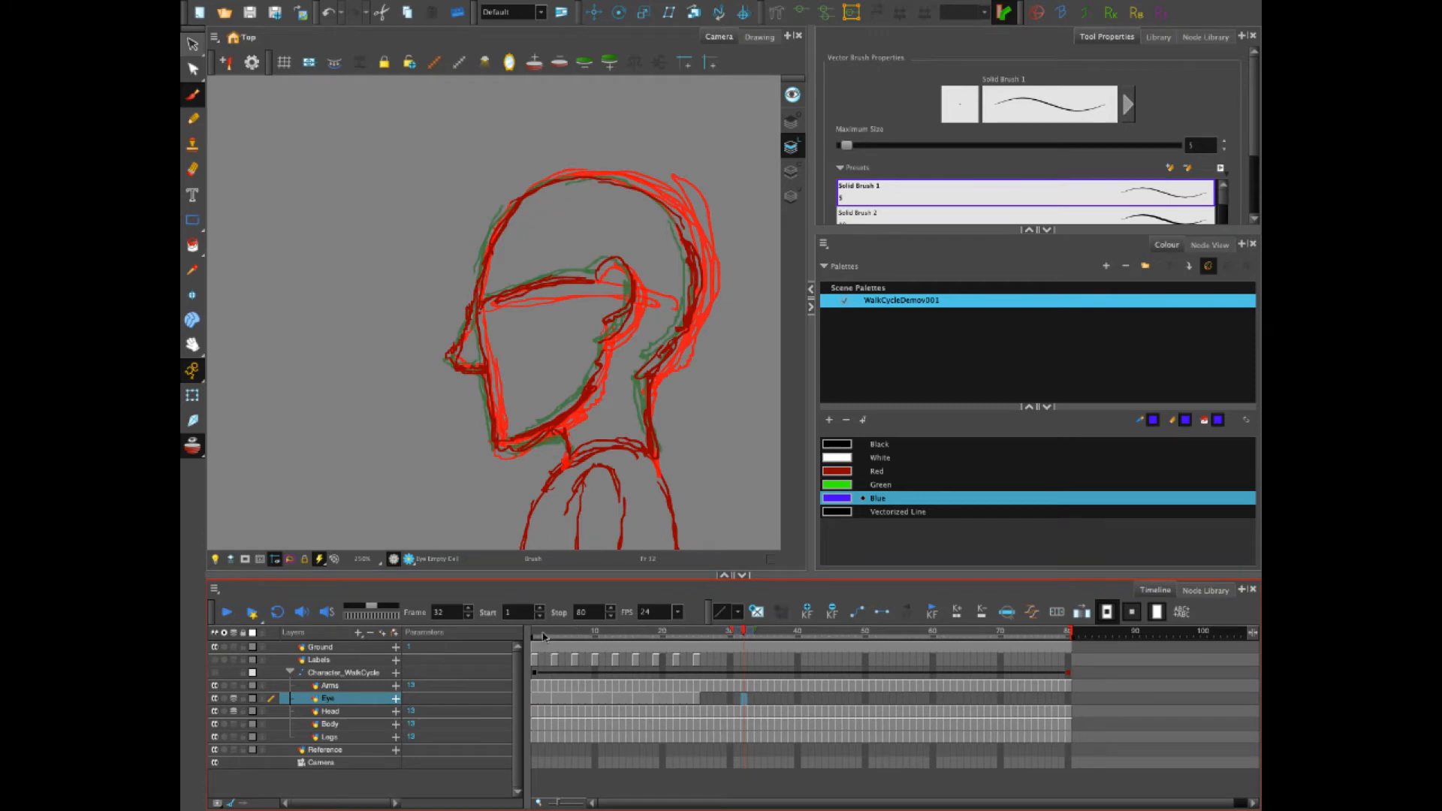
drag(544, 637, 554, 643)
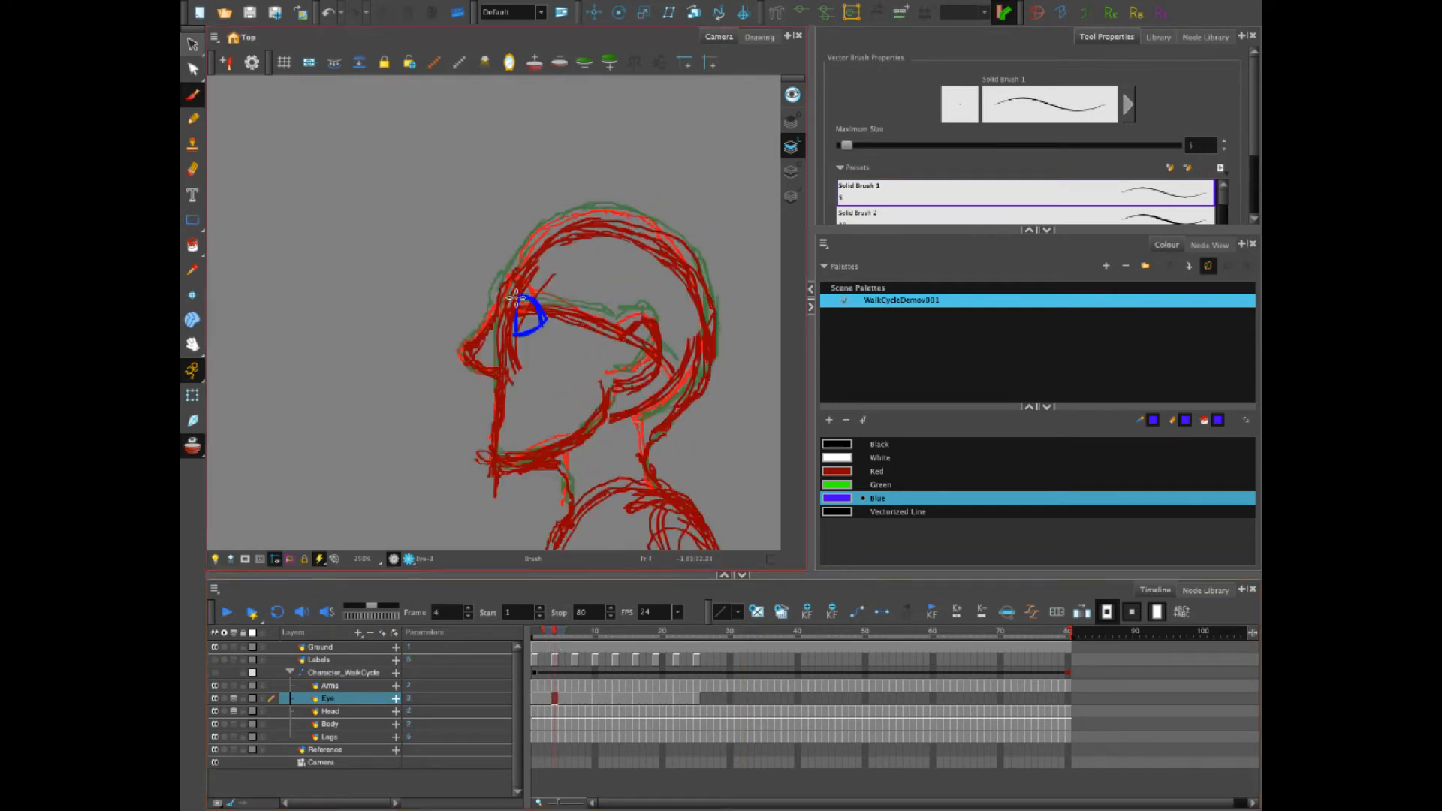
click(573, 701)
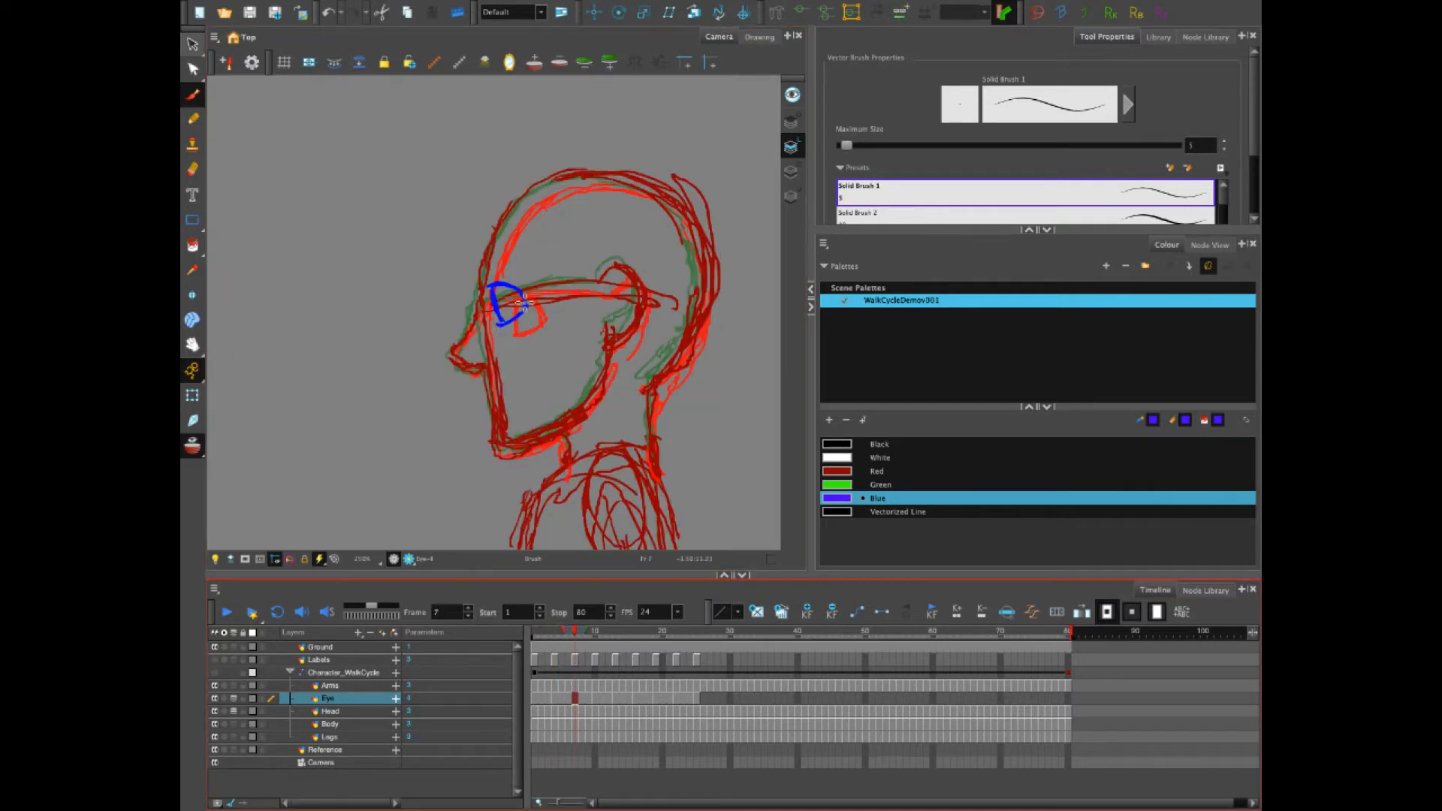
Delete the eye on frame 13 of the Eye layer and redraw it smaller in Blue, closer to the front of the face
click(193, 45)
mouse_move(495, 270)
mouse_down()
mouse_move(482, 275)
mouse_move(542, 272)
mouse_up()
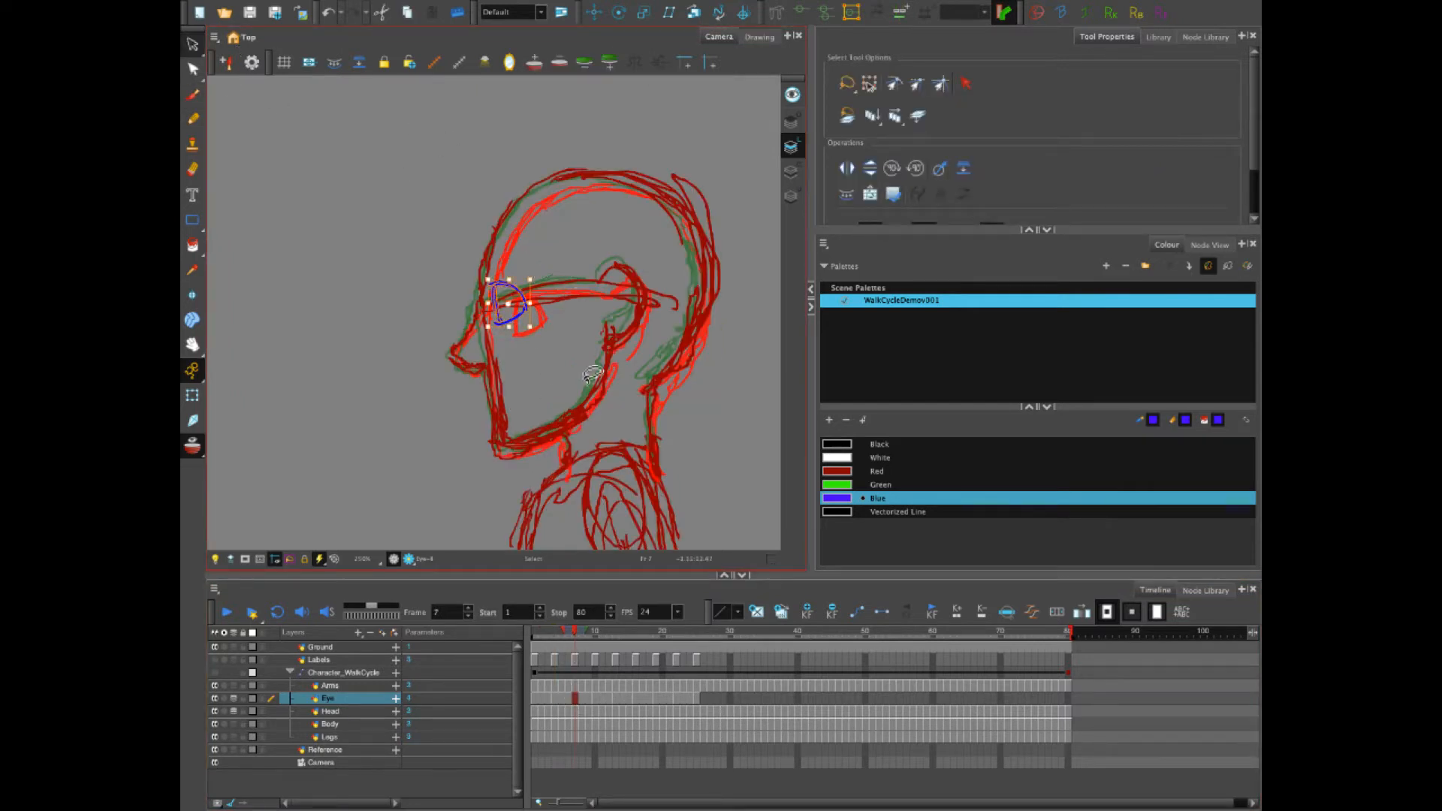
click(599, 700)
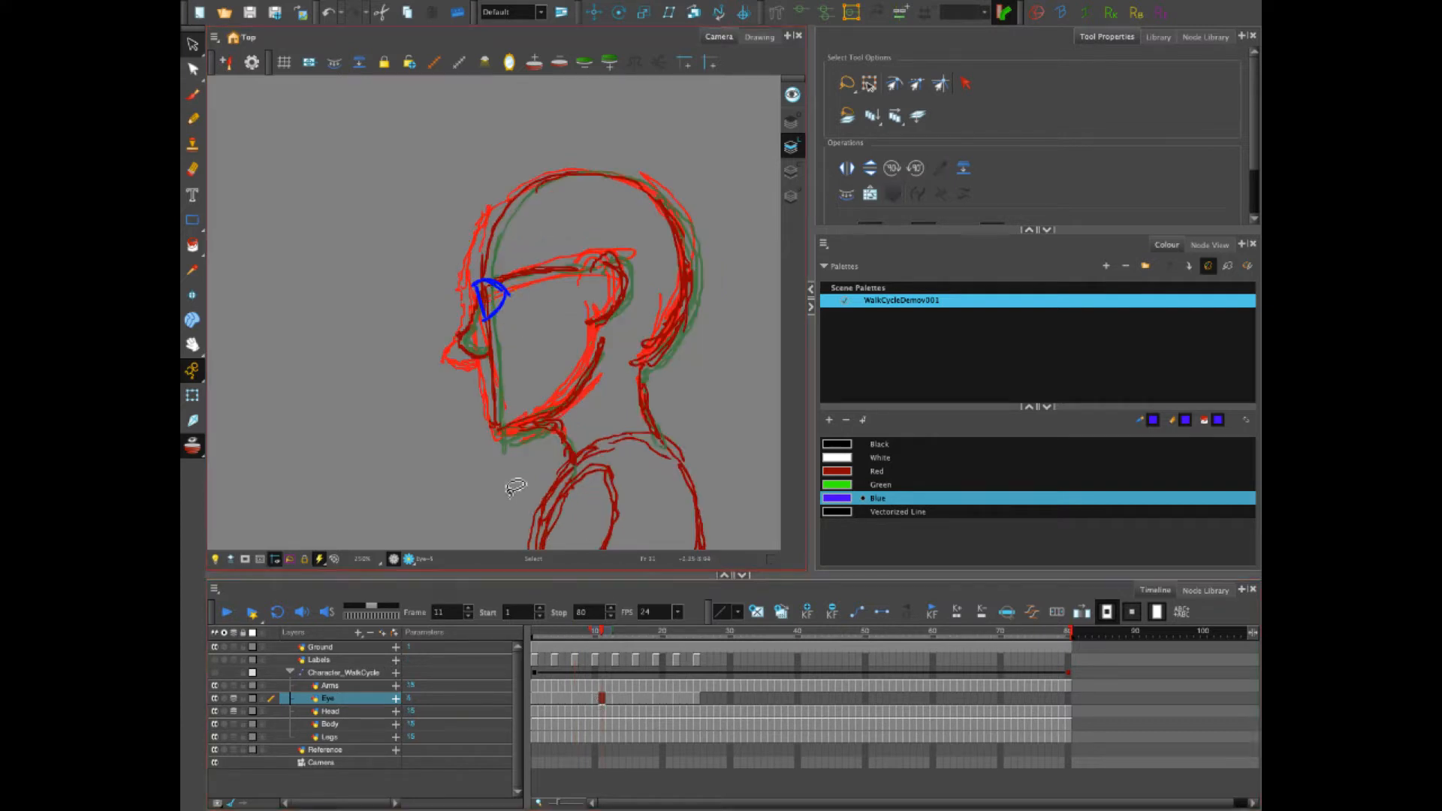
click(615, 698)
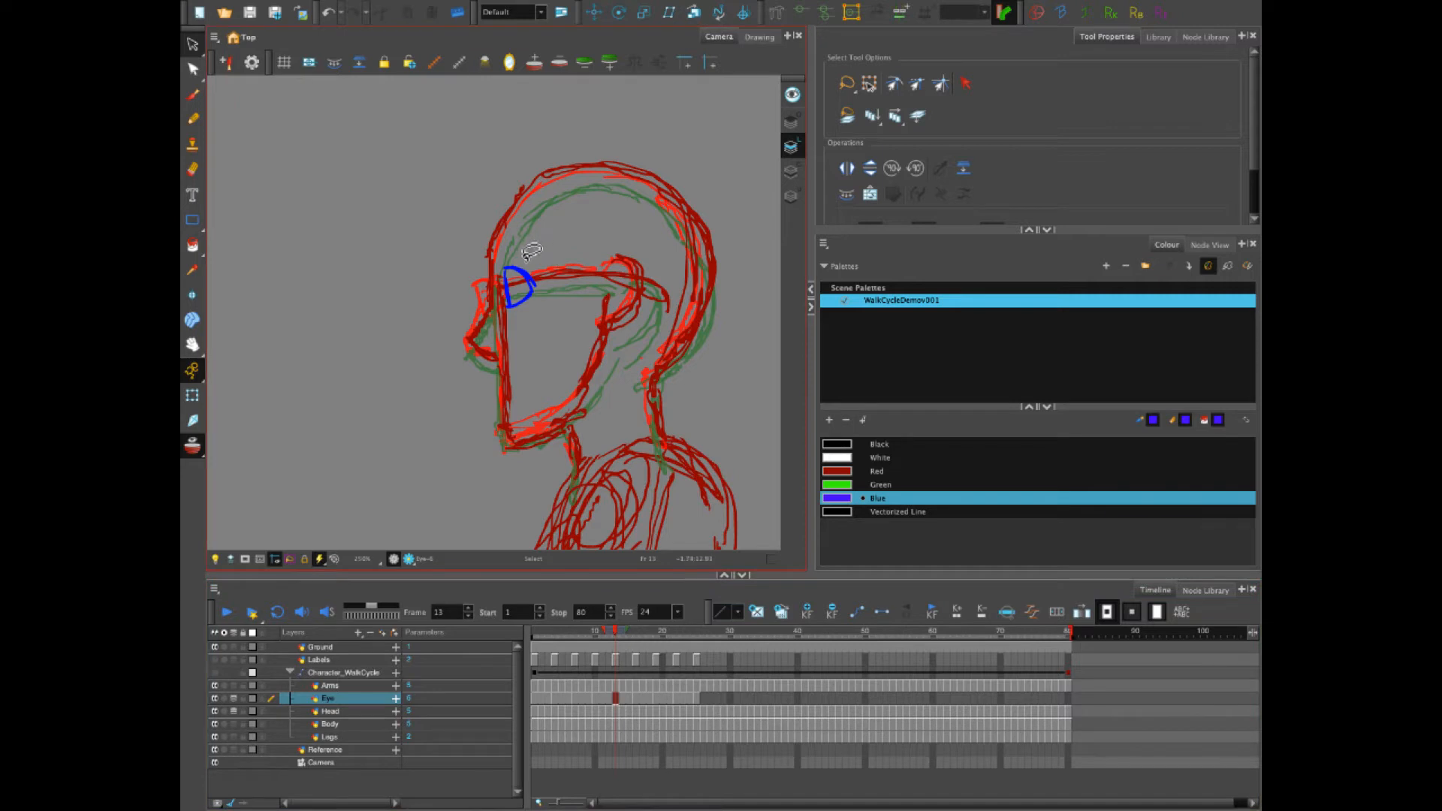
drag(511, 242, 530, 319)
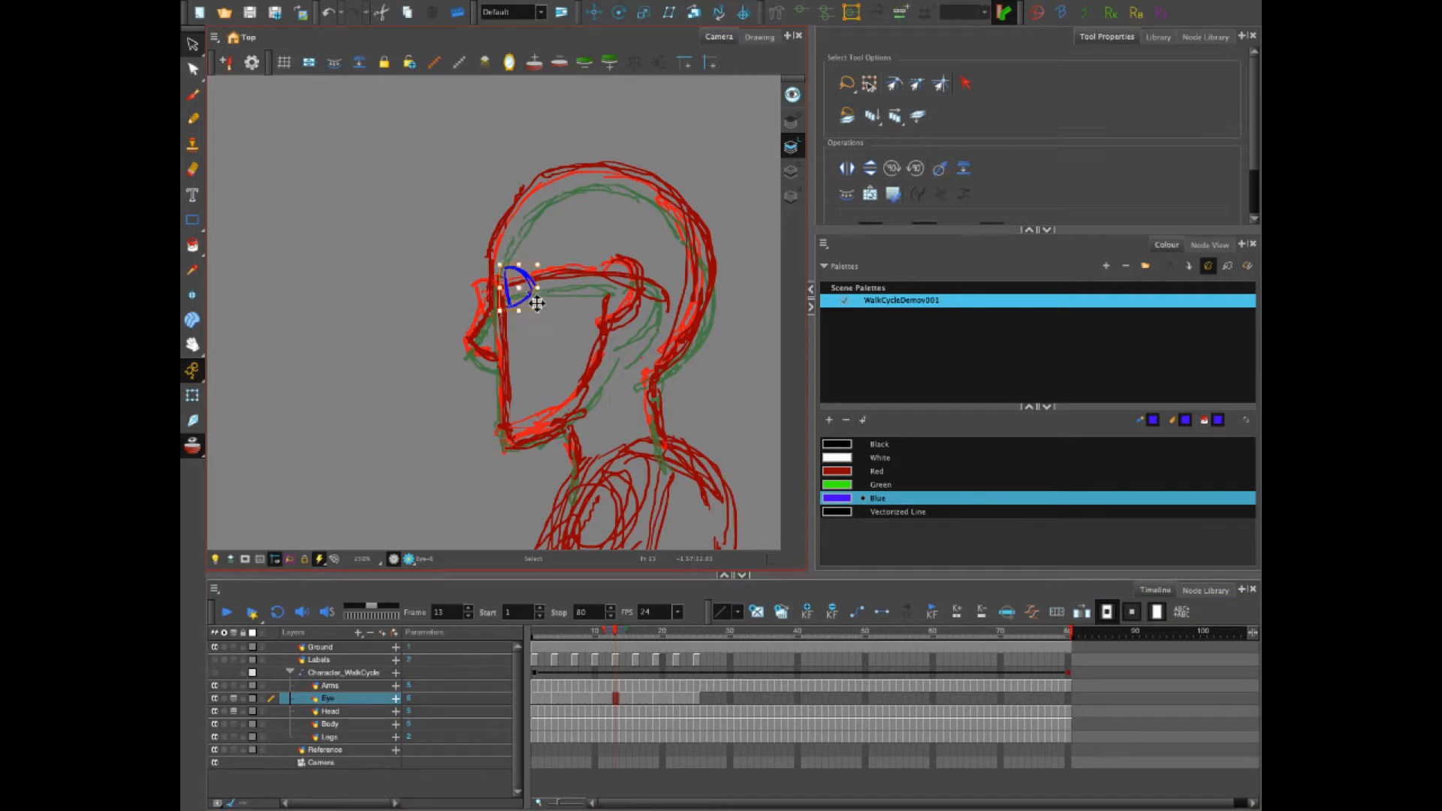
key(Delete)
key(alt+b)
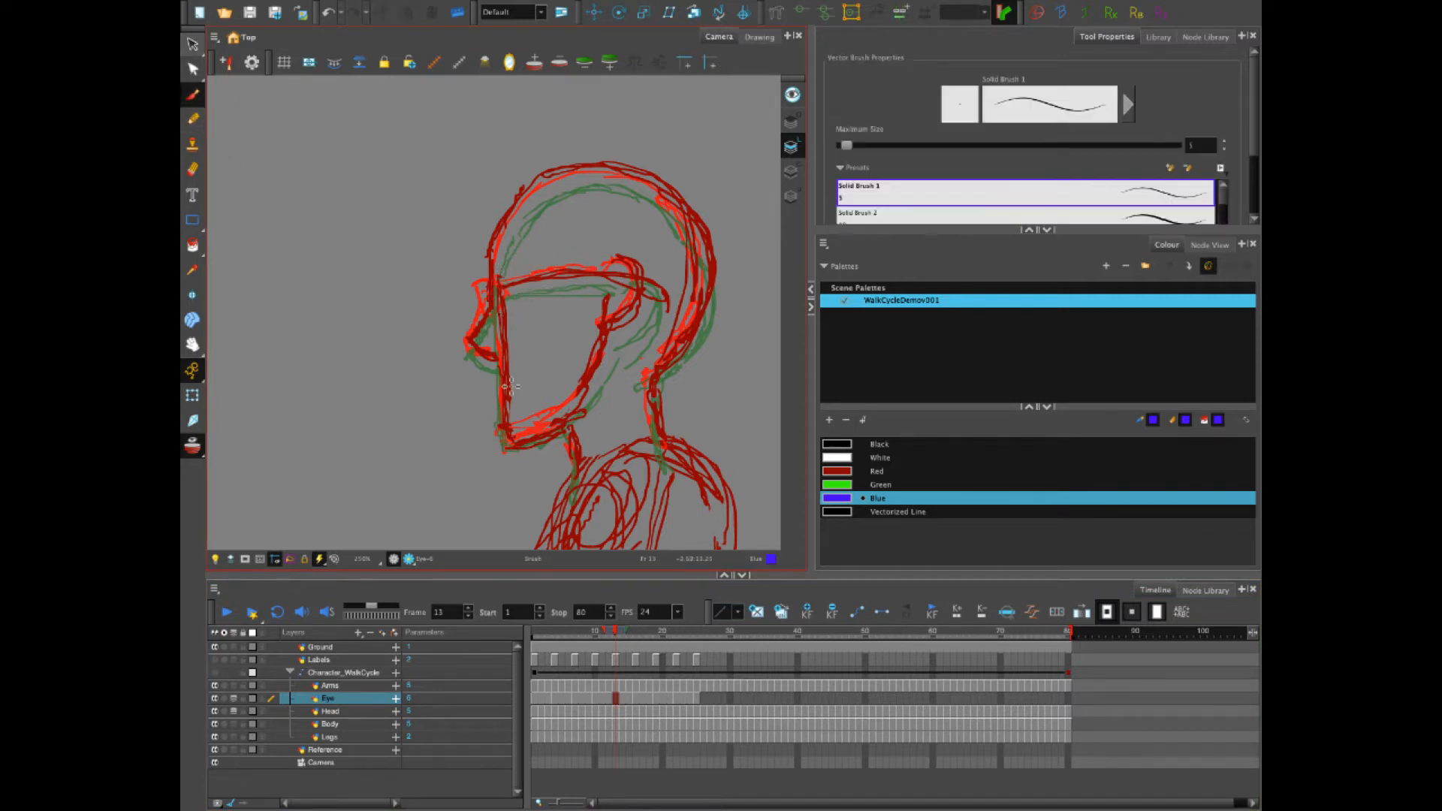
mouse_move(615, 635)
mouse_down()
mouse_move(555, 635)
mouse_move(614, 644)
mouse_up()
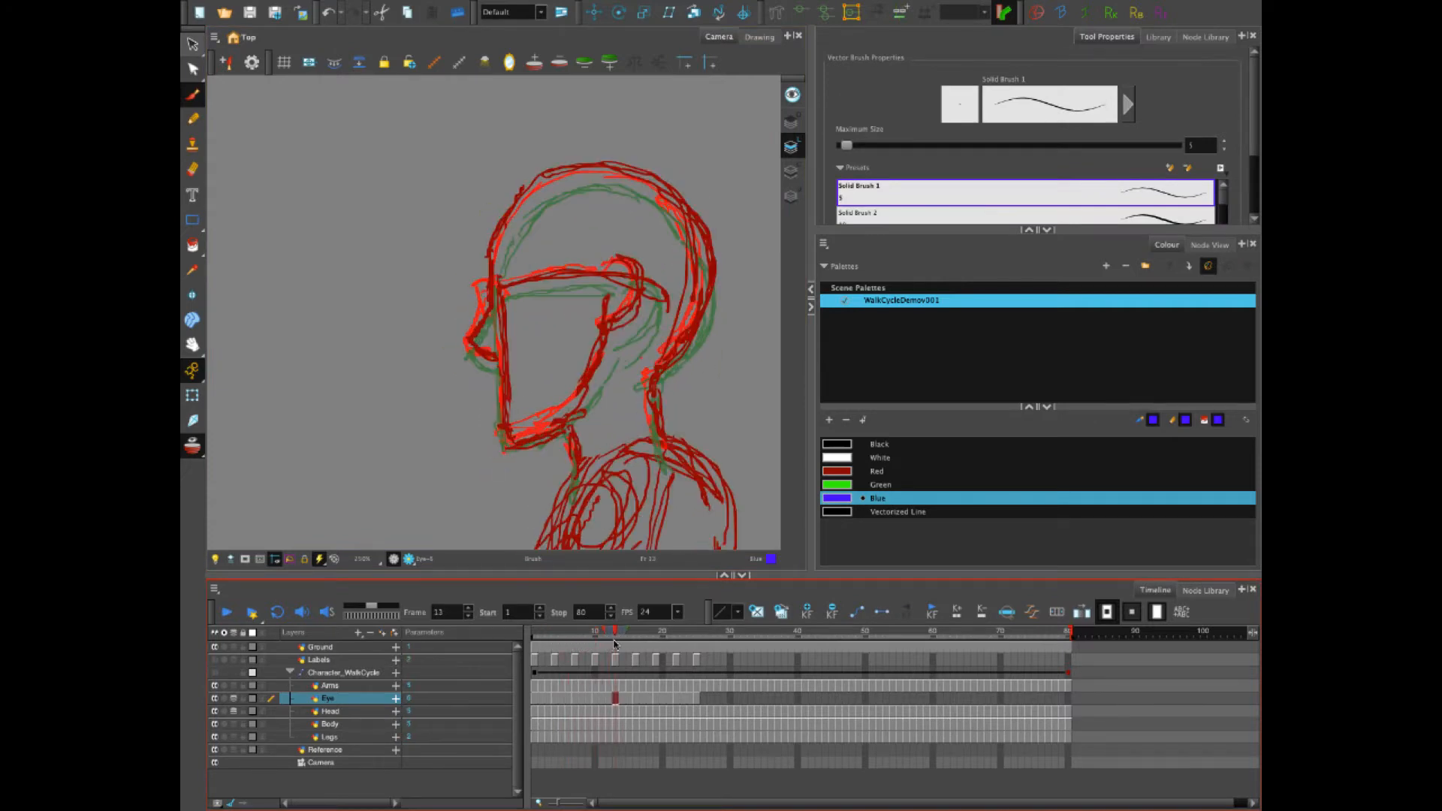
mouse_move(499, 272)
mouse_down()
mouse_move(523, 288)
mouse_move(505, 311)
mouse_up()
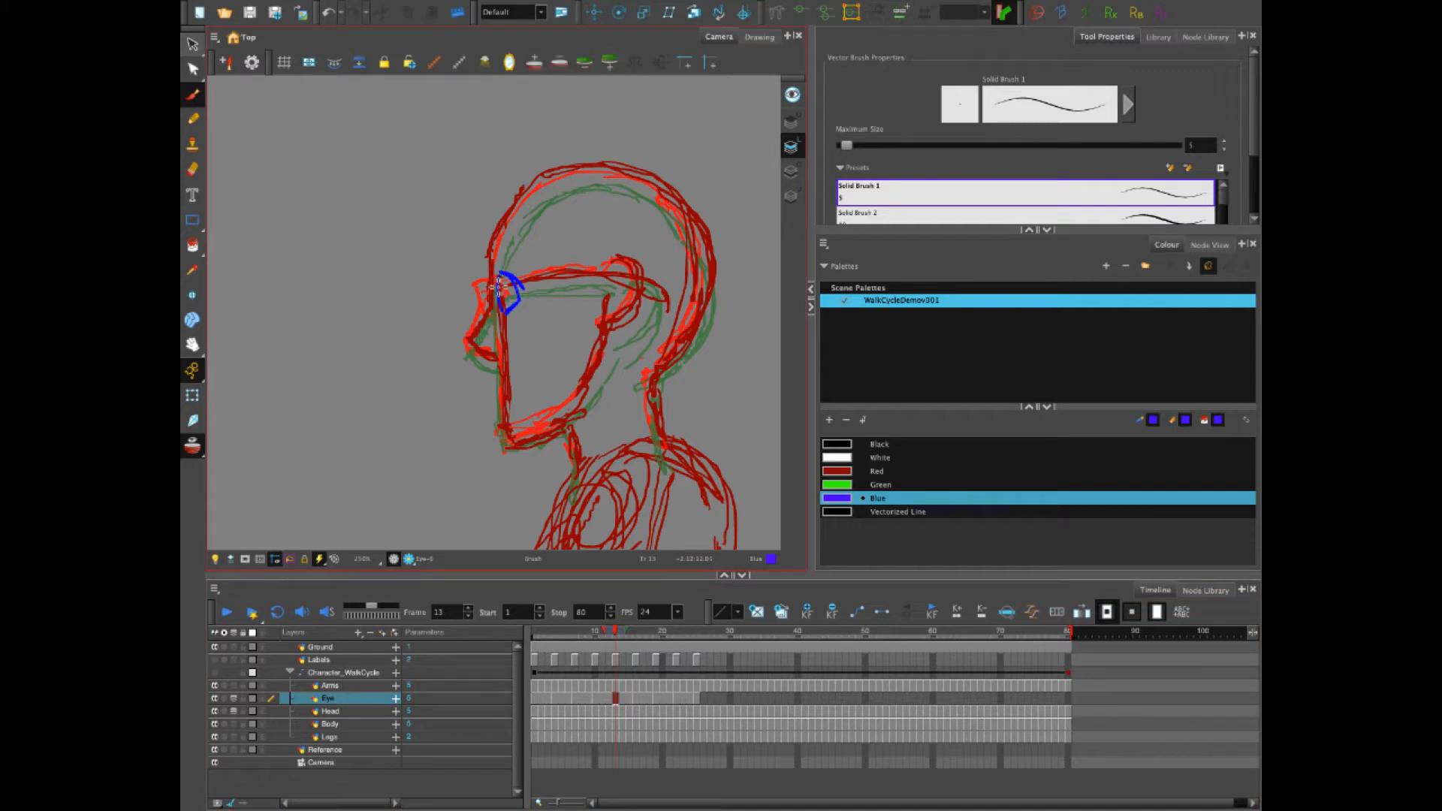
Redraw the eye in Blue on frame 16 with a fuller D shape and move on to frame 19
click(636, 697)
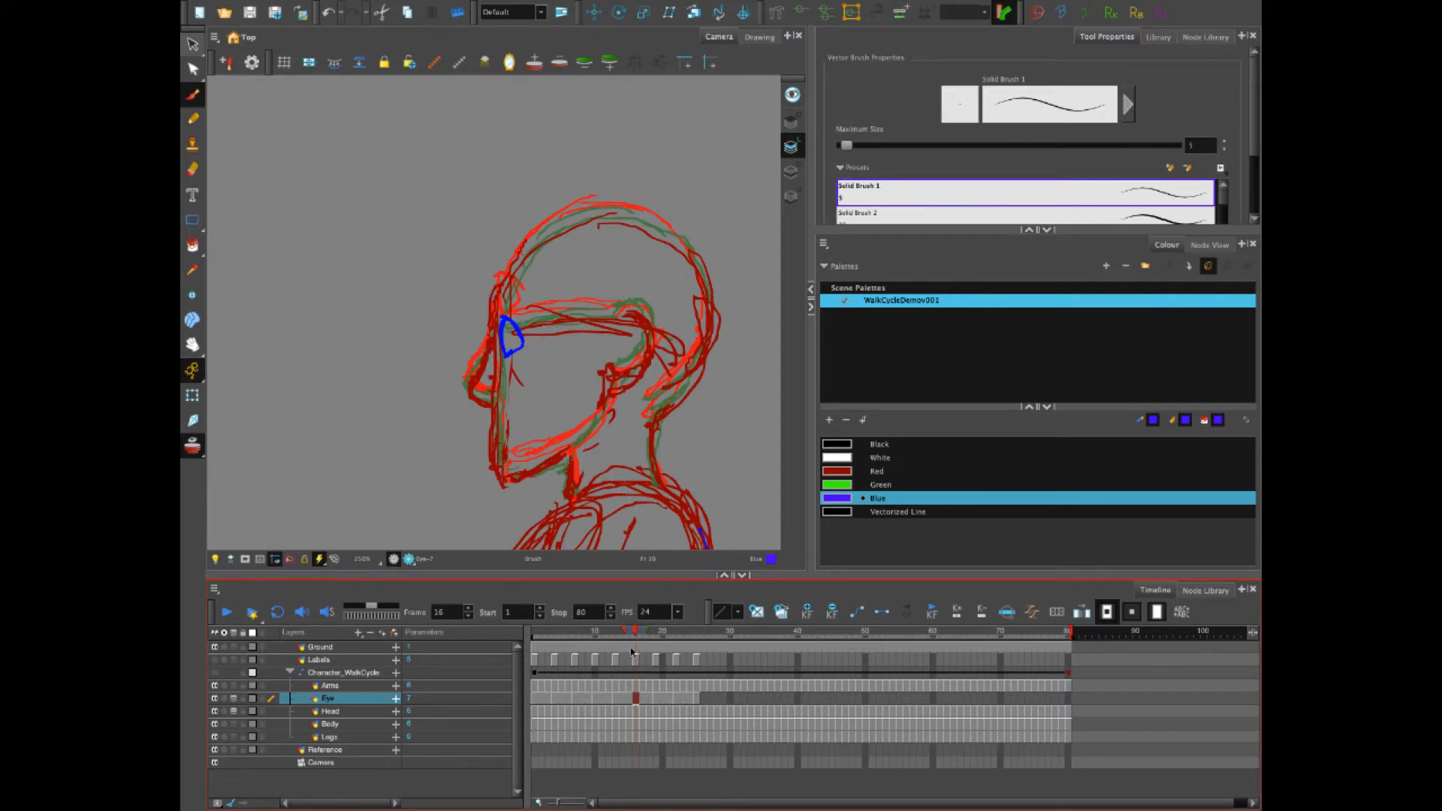
mouse_move(505, 314)
mouse_down()
mouse_move(519, 338)
mouse_move(530, 329)
mouse_move(507, 347)
mouse_move(530, 338)
mouse_up()
key(alt+b)
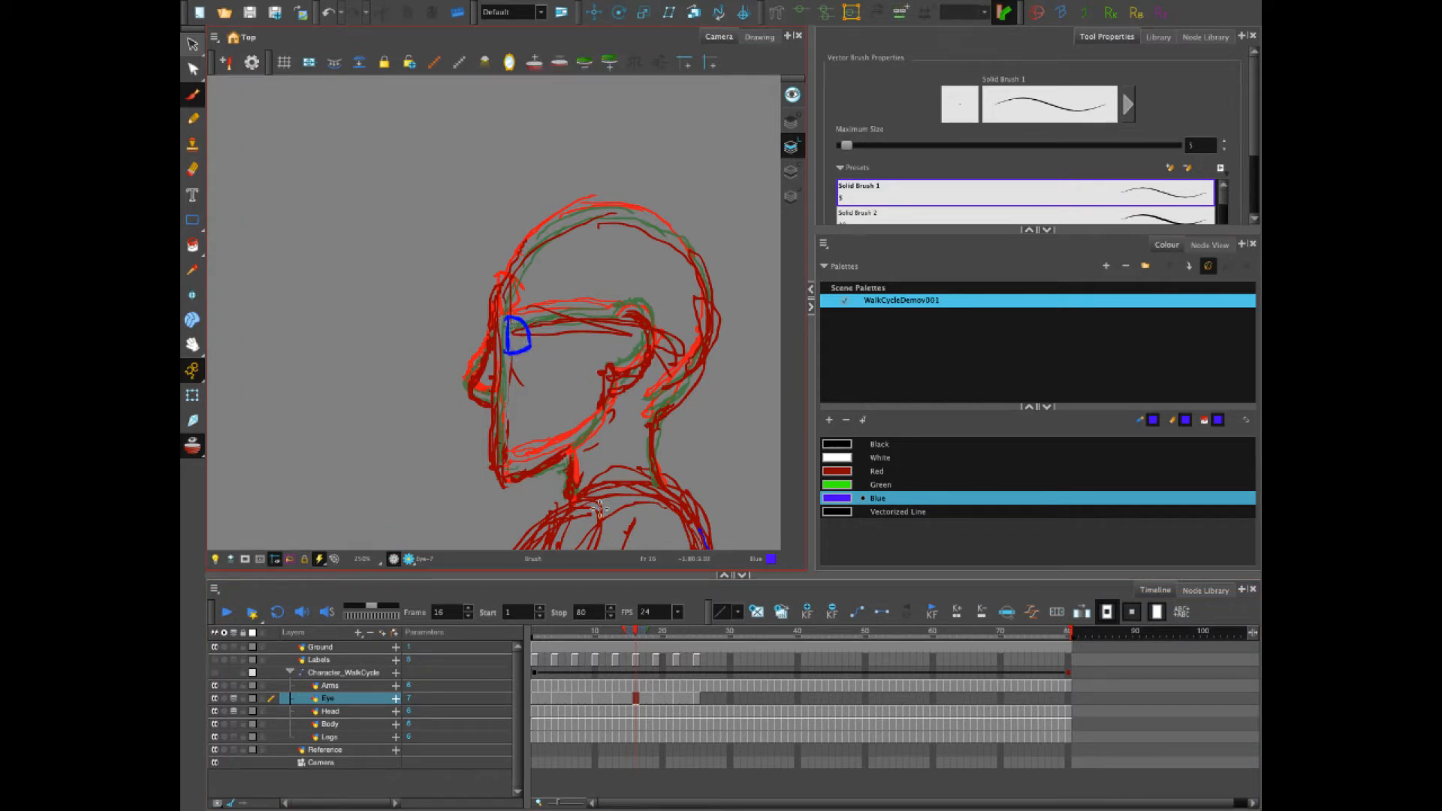
key(period)
key(period)
key(period)
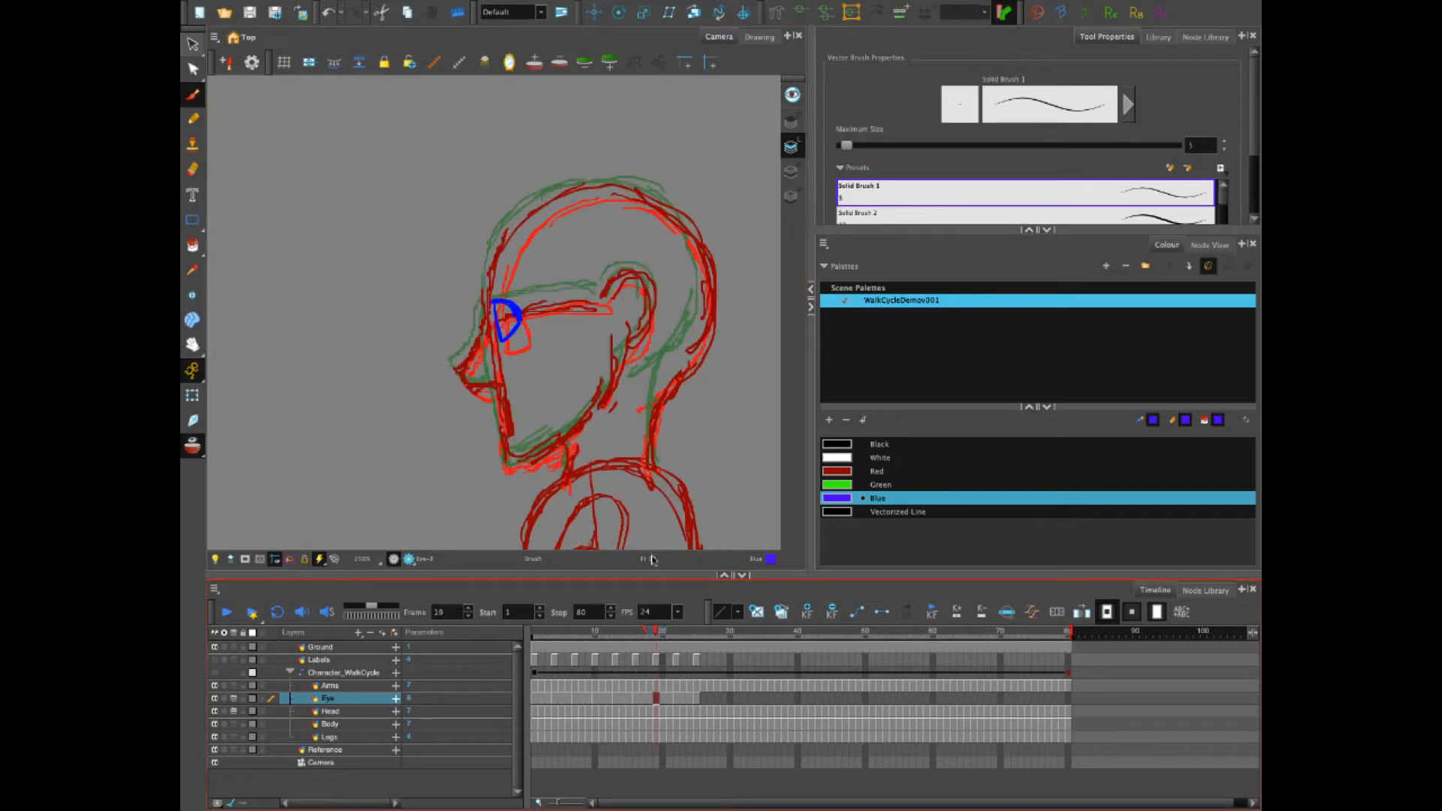
Delete the held eye exposure on frames 2 and 3 of the Eye layer, leaving those cels empty
key(comma)
key(comma)
drag(623, 639, 542, 638)
double_click(547, 703)
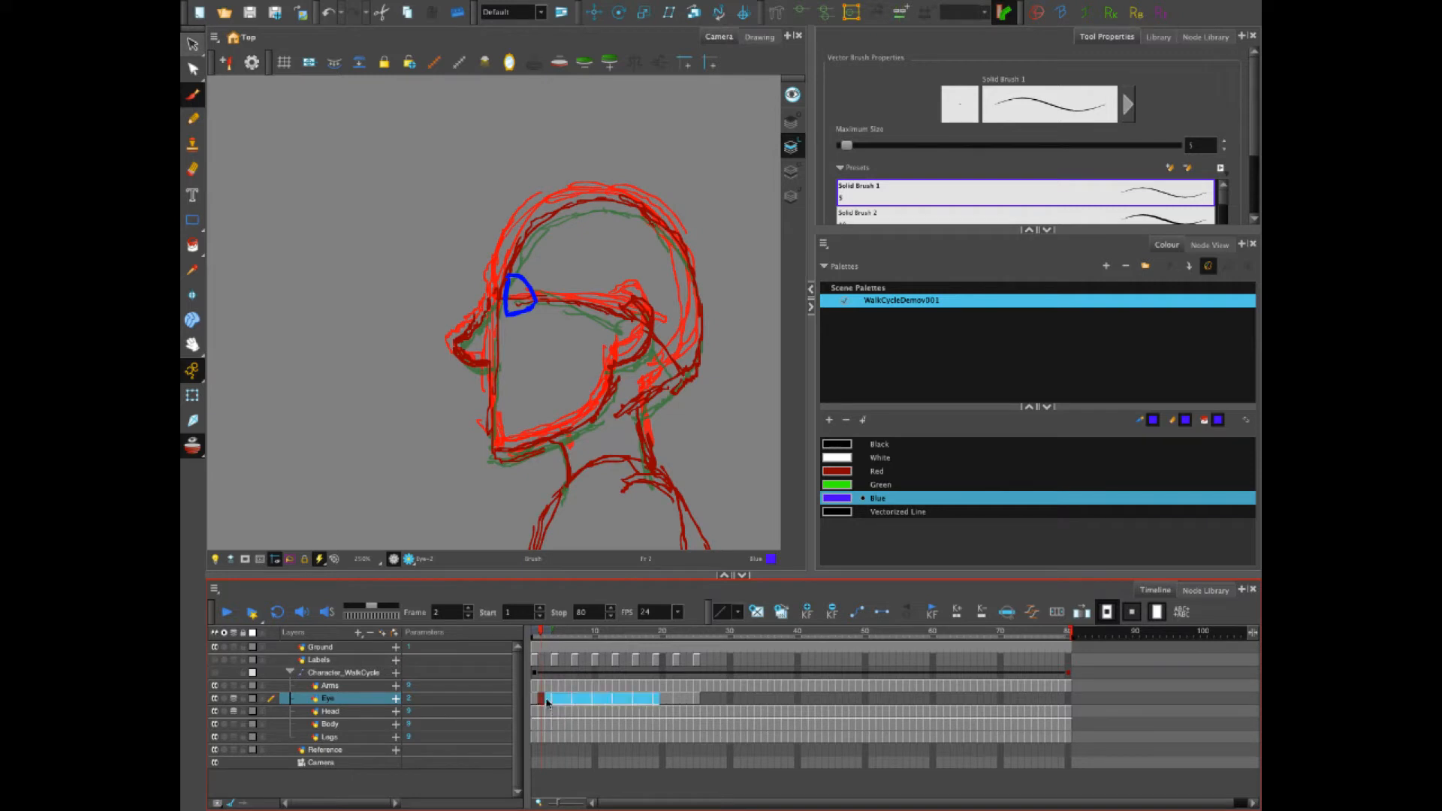
click(543, 702)
key(Delete)
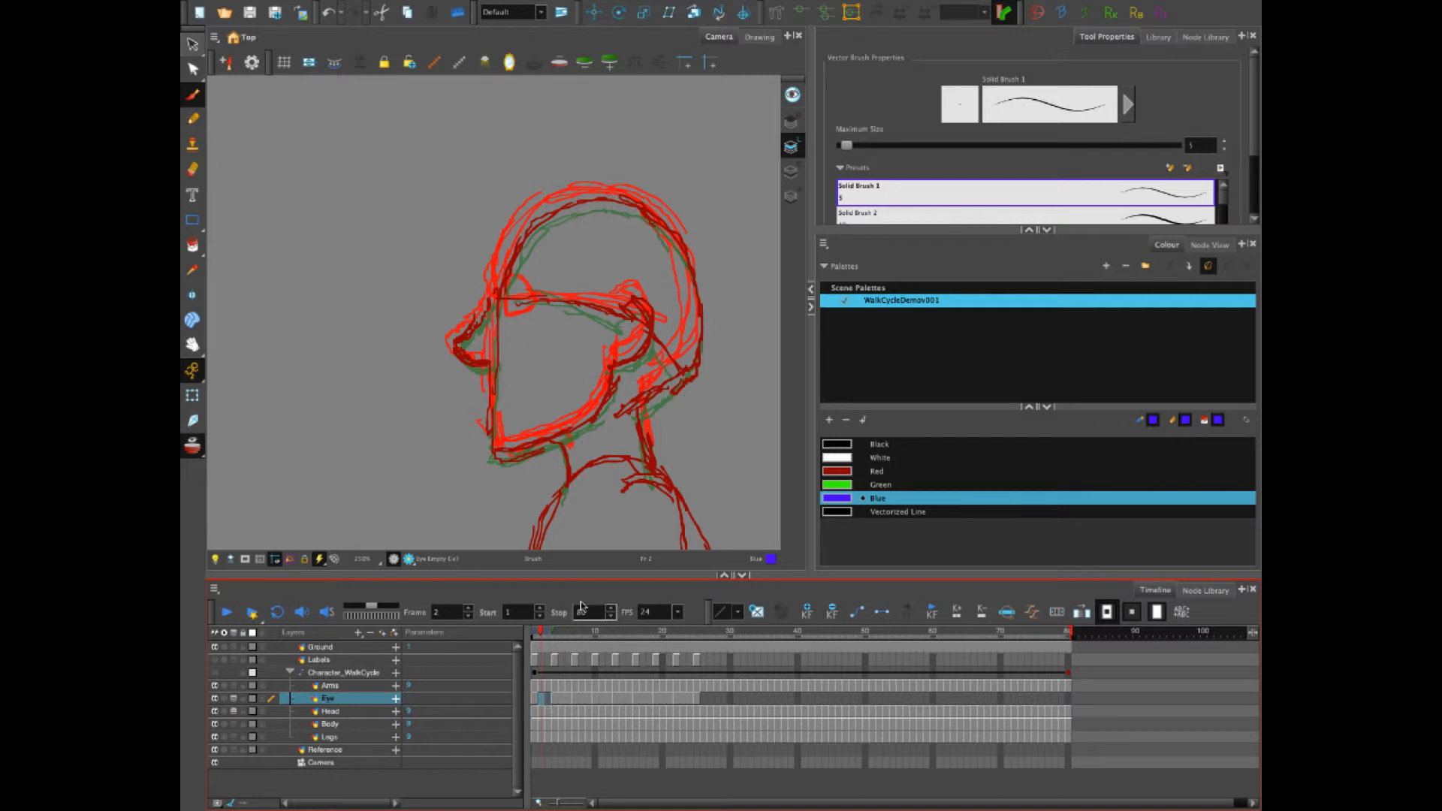
Turn off onion skinning for the Head layer and extend the onion skin range from frame 2 to the eye on frame 4
click(234, 712)
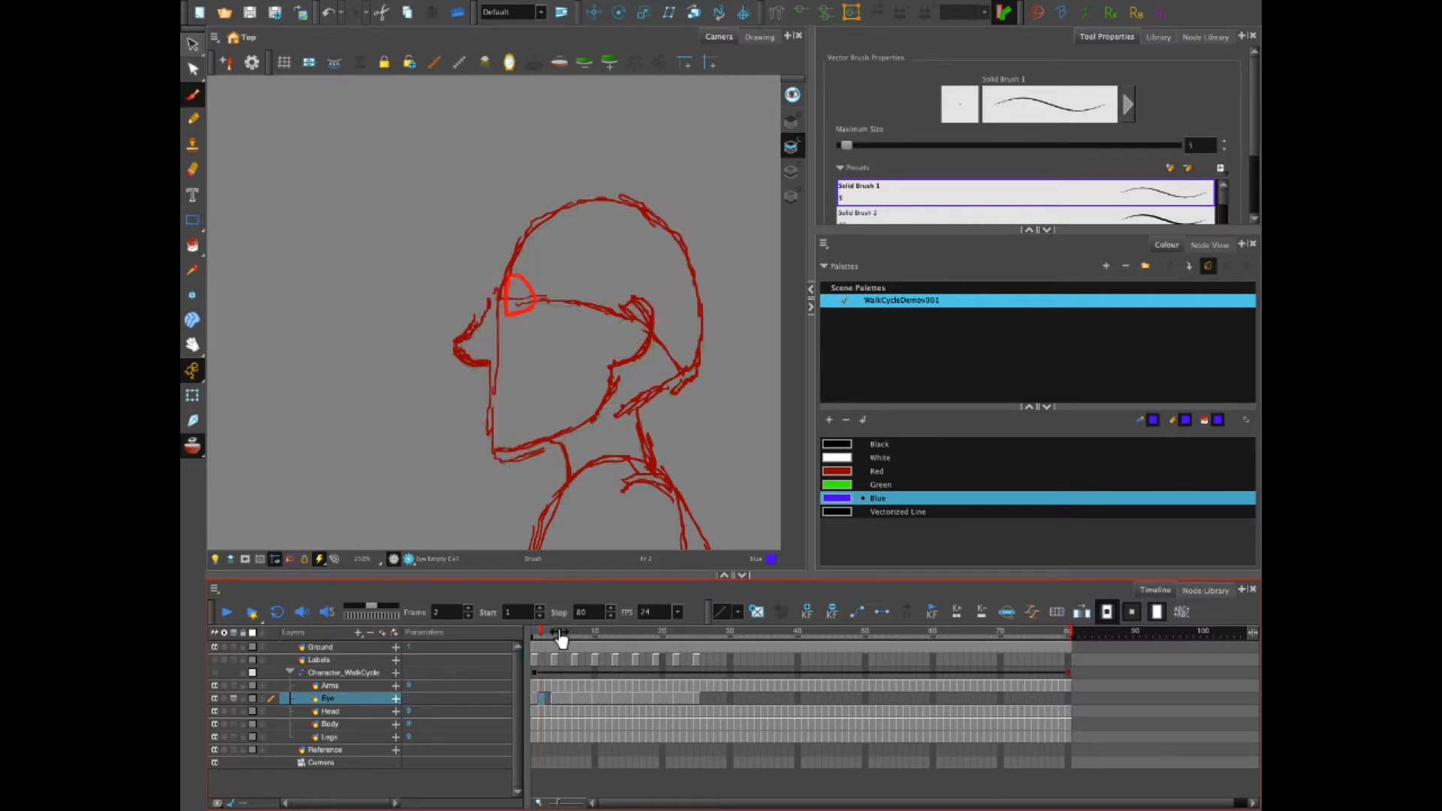
drag(559, 634, 556, 632)
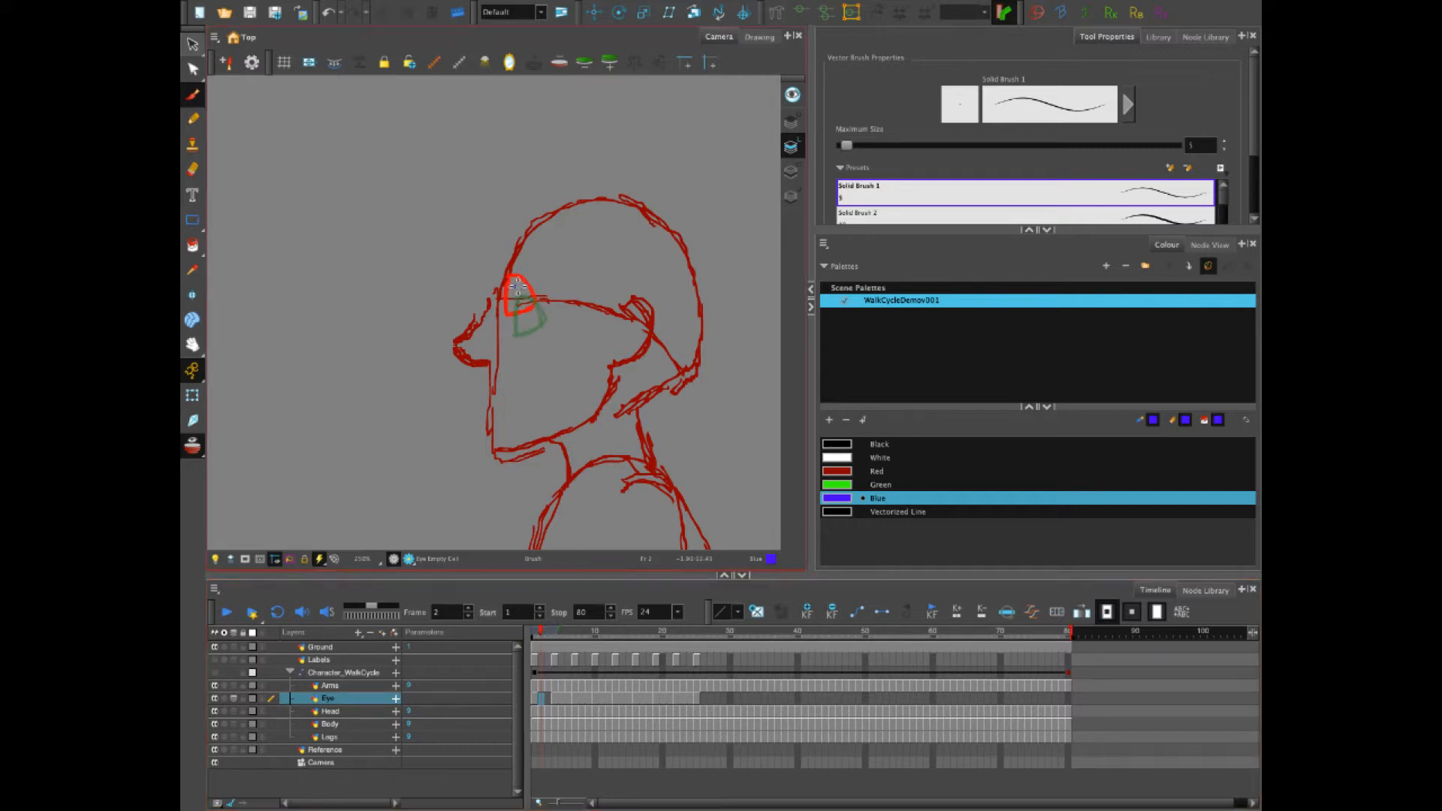
Draw the in-between eyes in Blue on frames 2 and 3 of the Eye layer, between the onion-skinned key eyes
key(ctrl+z)
drag(527, 285, 512, 316)
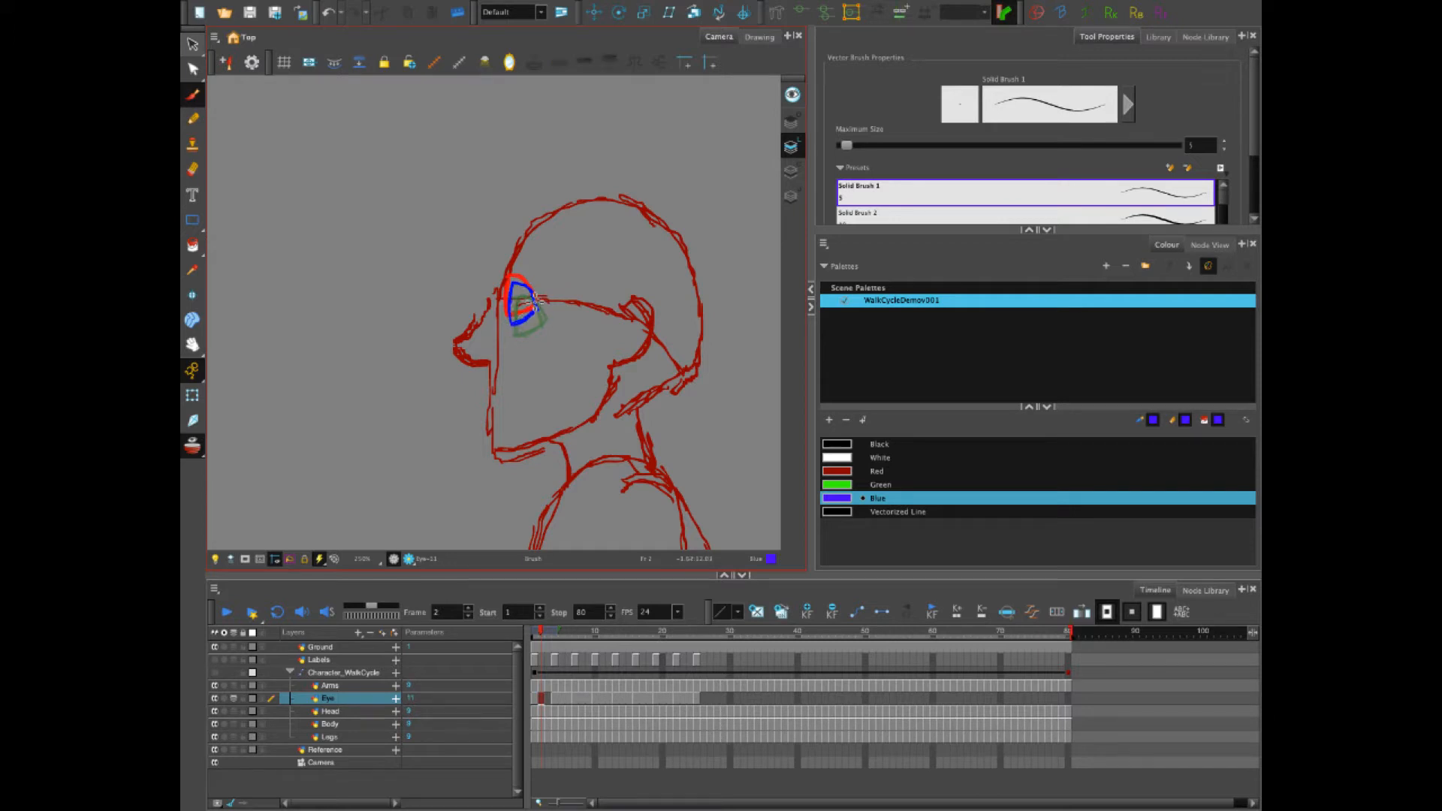
key(period)
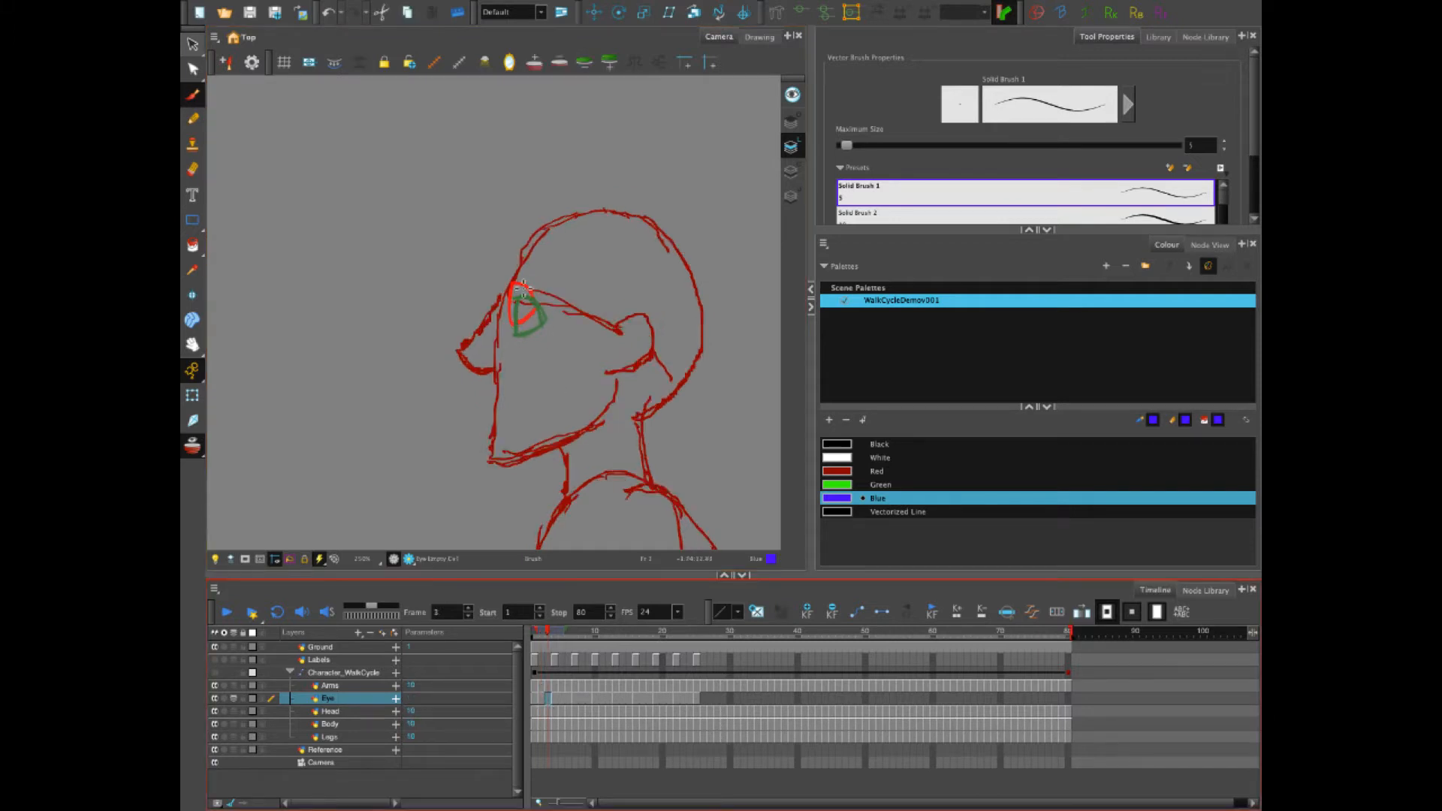
drag(516, 289, 540, 317)
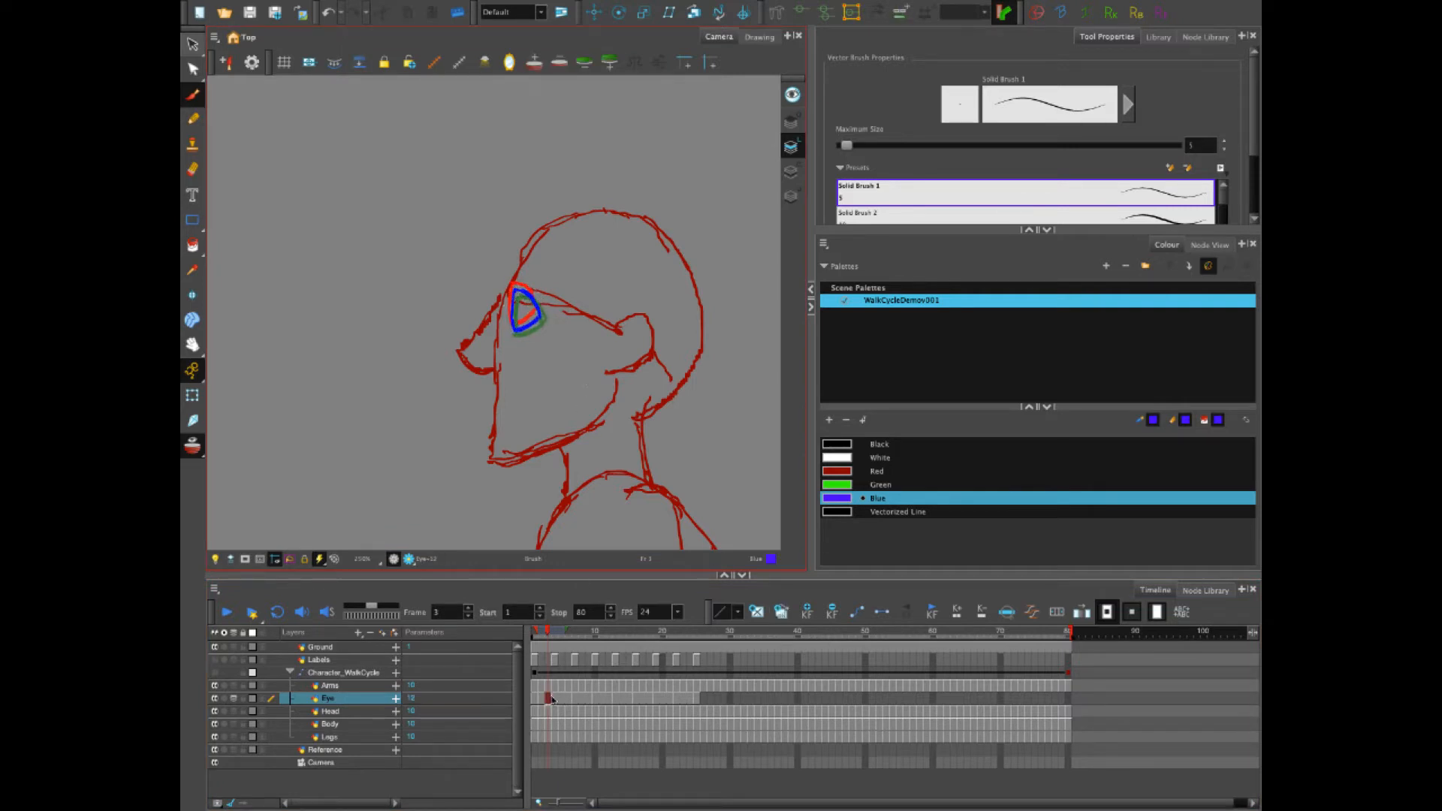
Scrub through frames 1 to 3 to check the spacing of the in-between eyes
drag(546, 639, 535, 643)
click(536, 644)
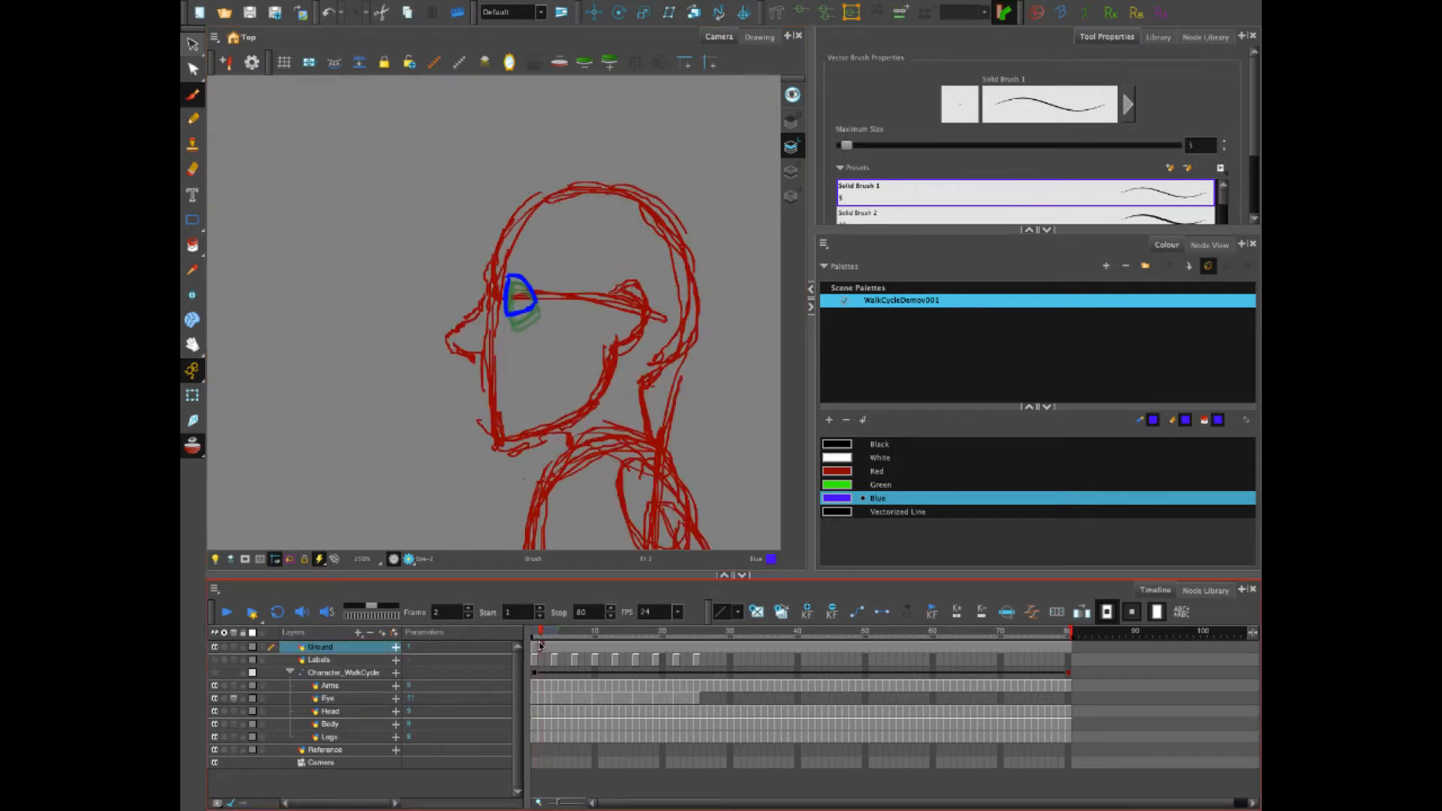
click(542, 644)
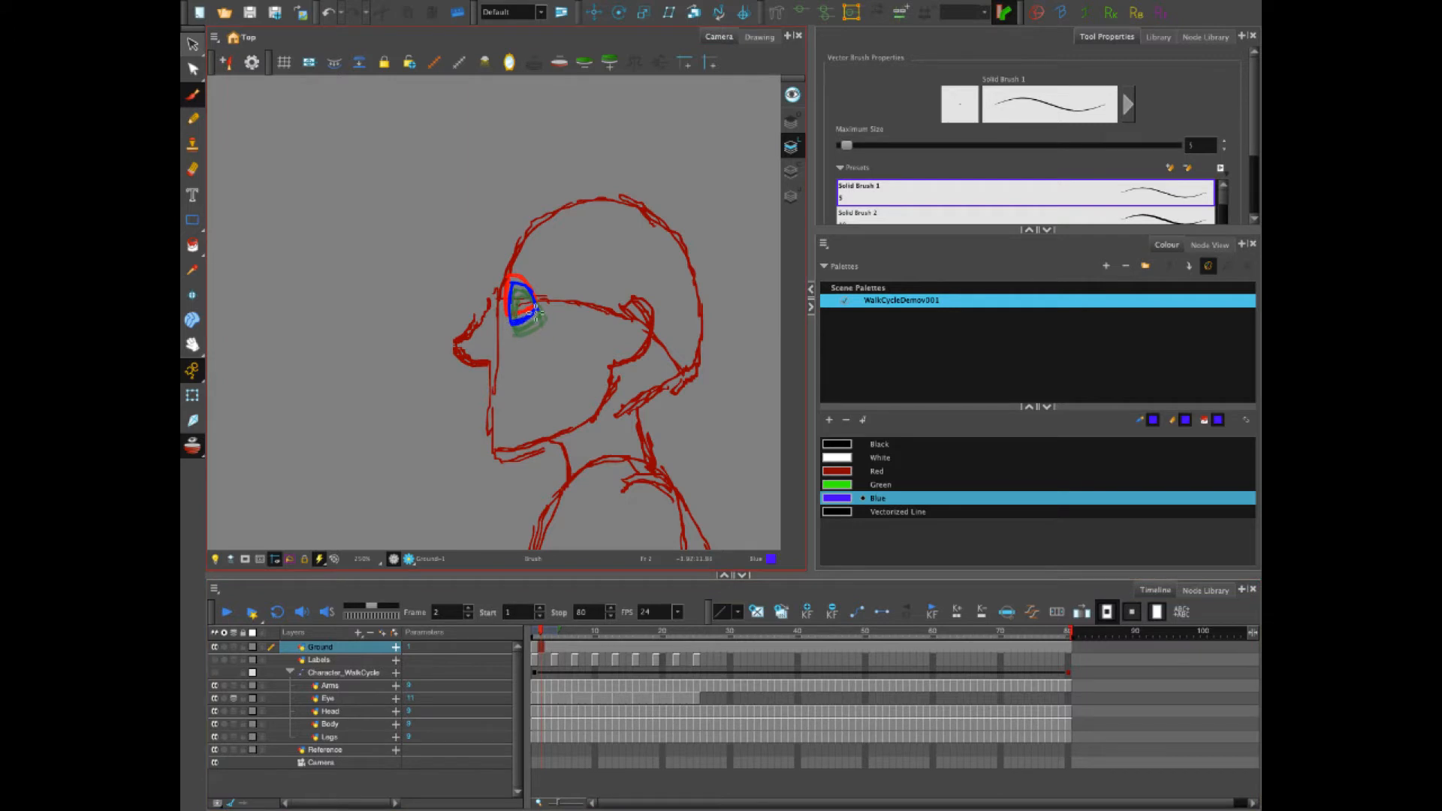
Erase the eye on frame 3 of the Eye layer and redraw it in Blue between the onion-skinned eyes
key(alt+e)
click(549, 699)
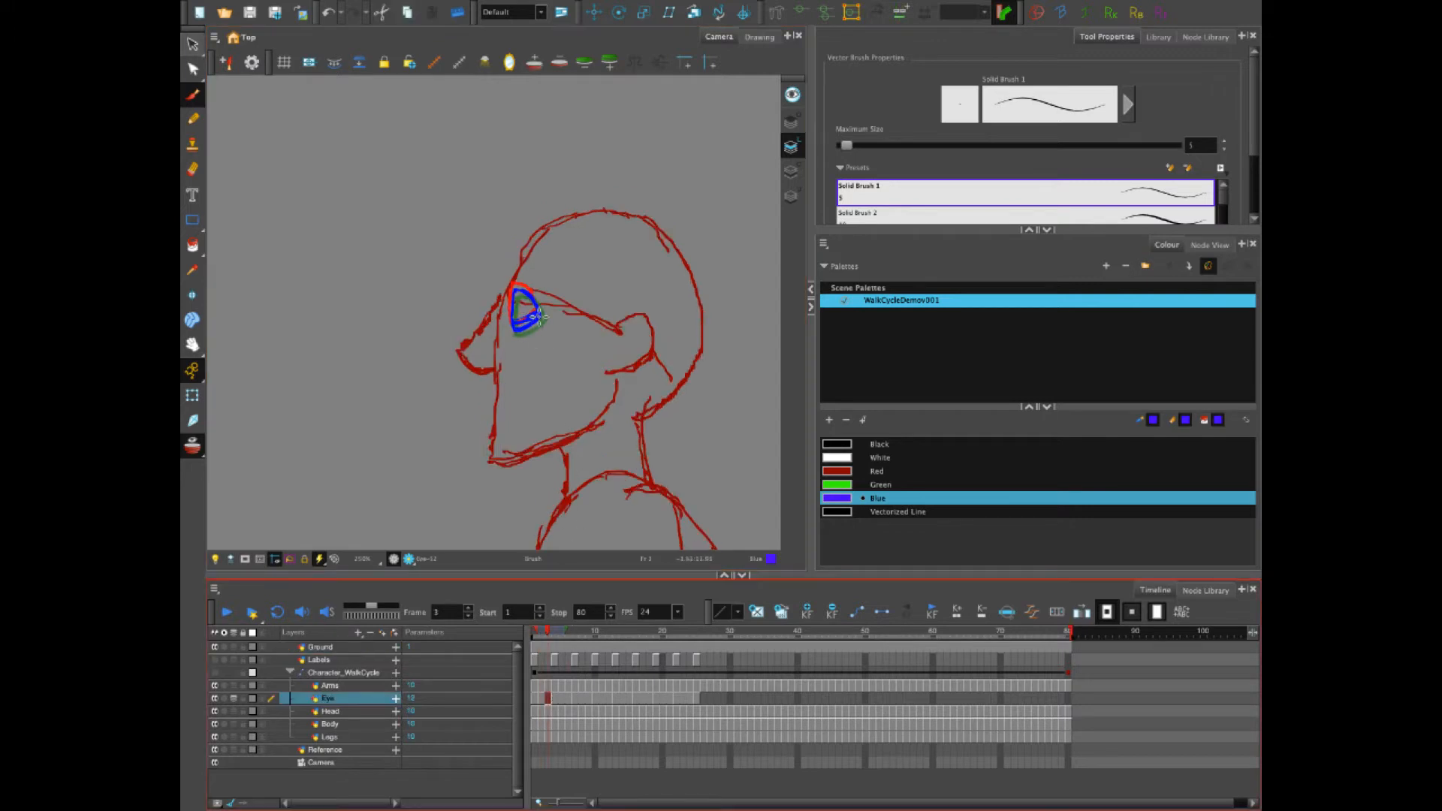
drag(516, 286, 519, 331)
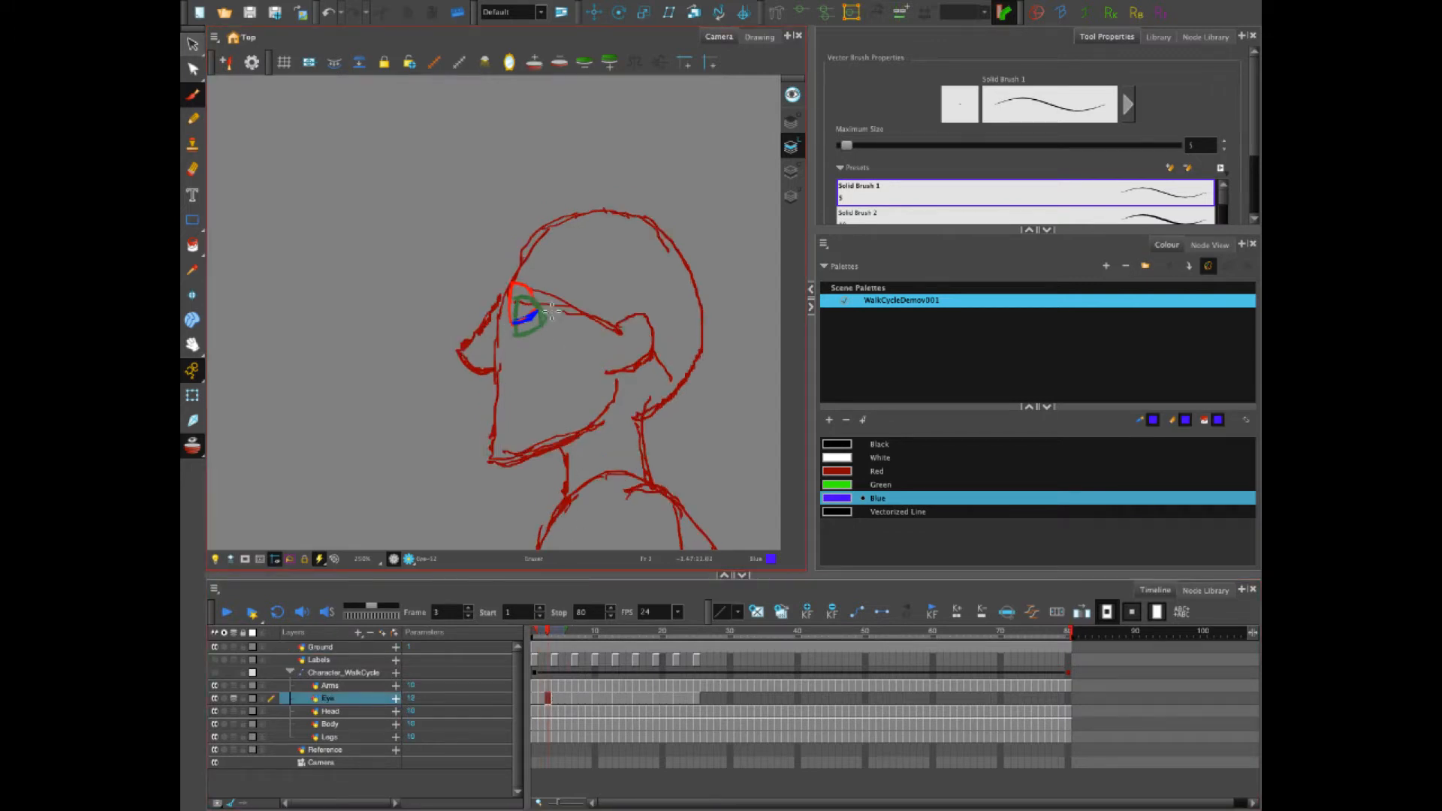
key(alt+b)
drag(515, 289, 541, 319)
Toggle the visibility of the Eye, Head, Arms and Body layers to find which one holds the stray blue eye stroke
click(215, 700)
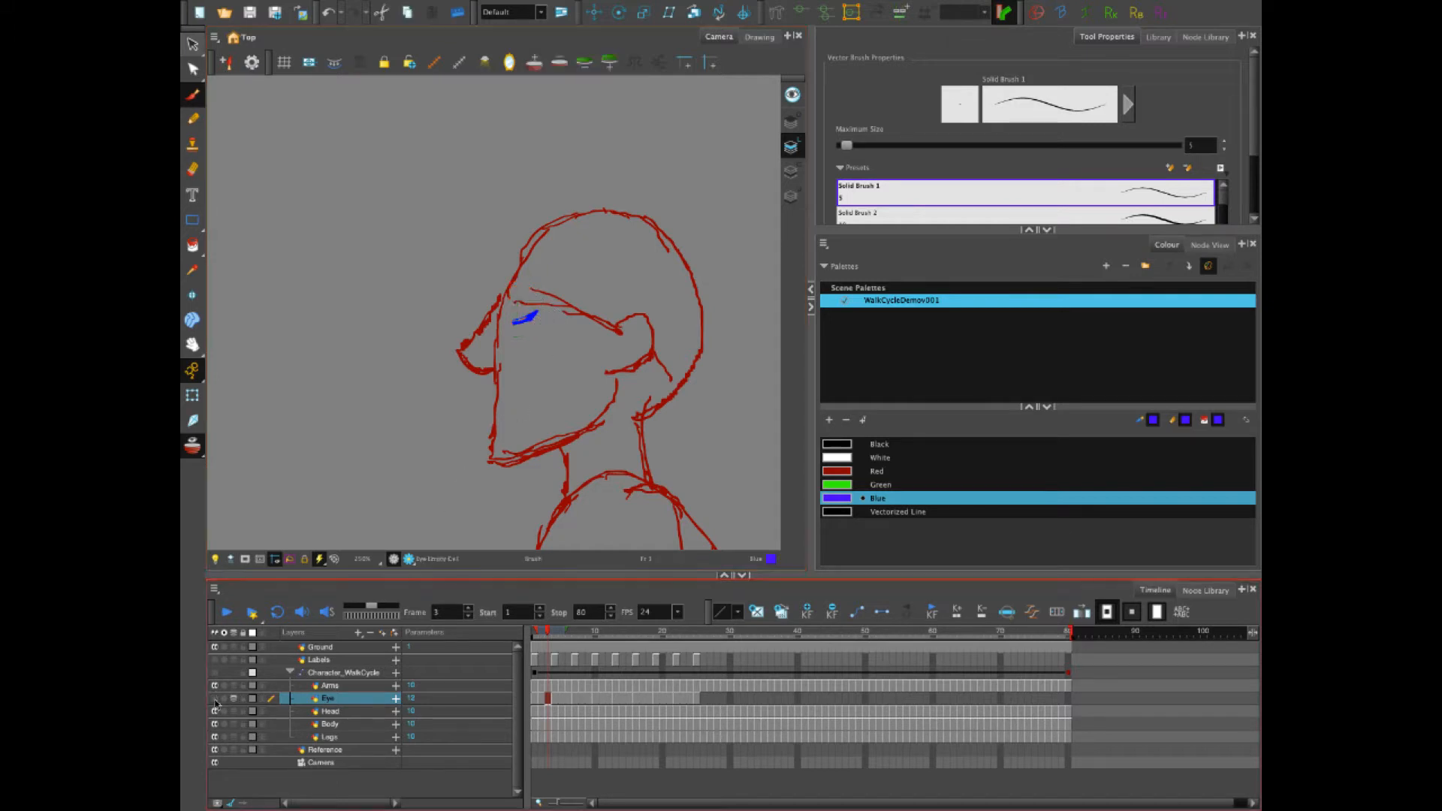
click(216, 699)
click(214, 713)
click(214, 712)
click(215, 700)
click(215, 712)
click(215, 711)
click(215, 686)
click(214, 686)
click(215, 724)
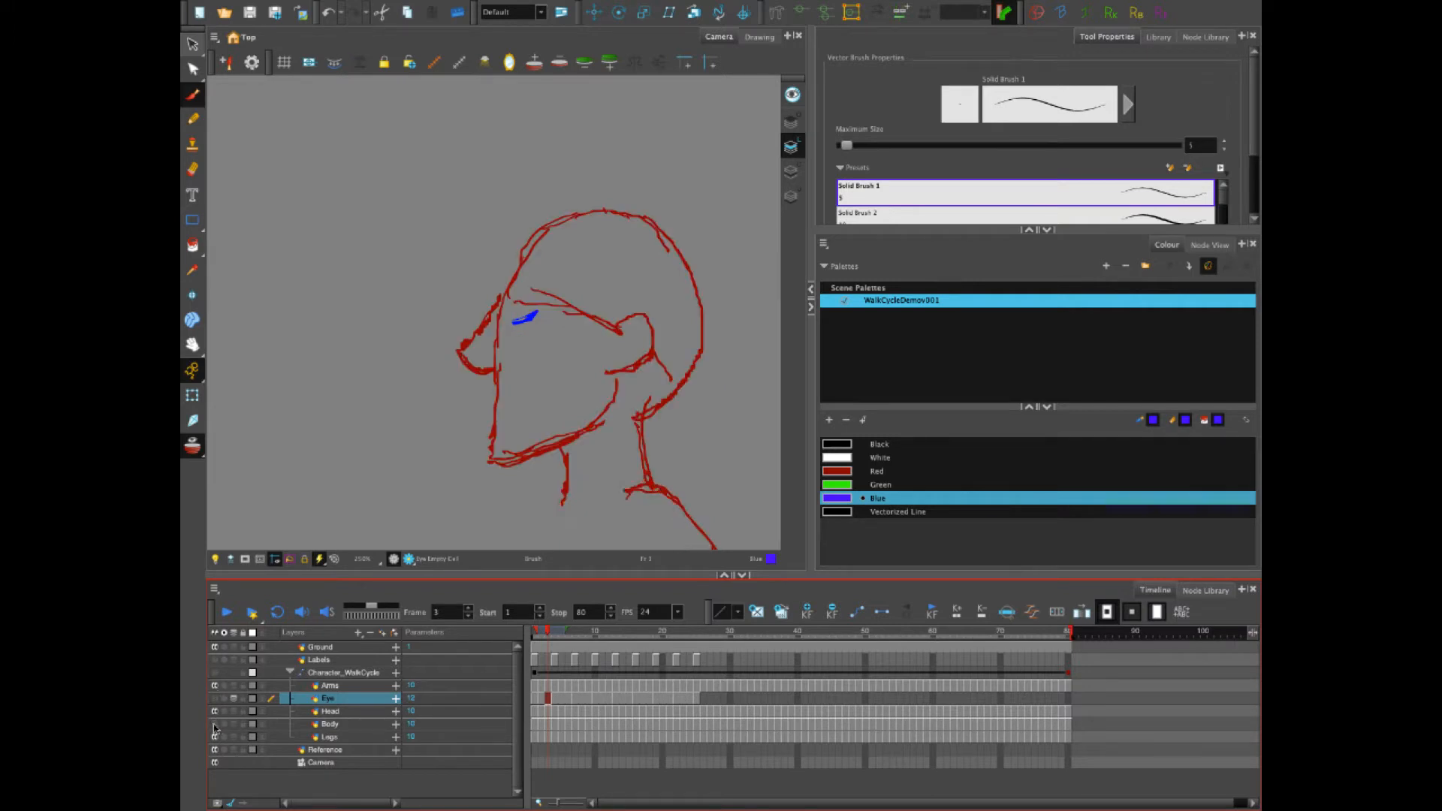
click(215, 725)
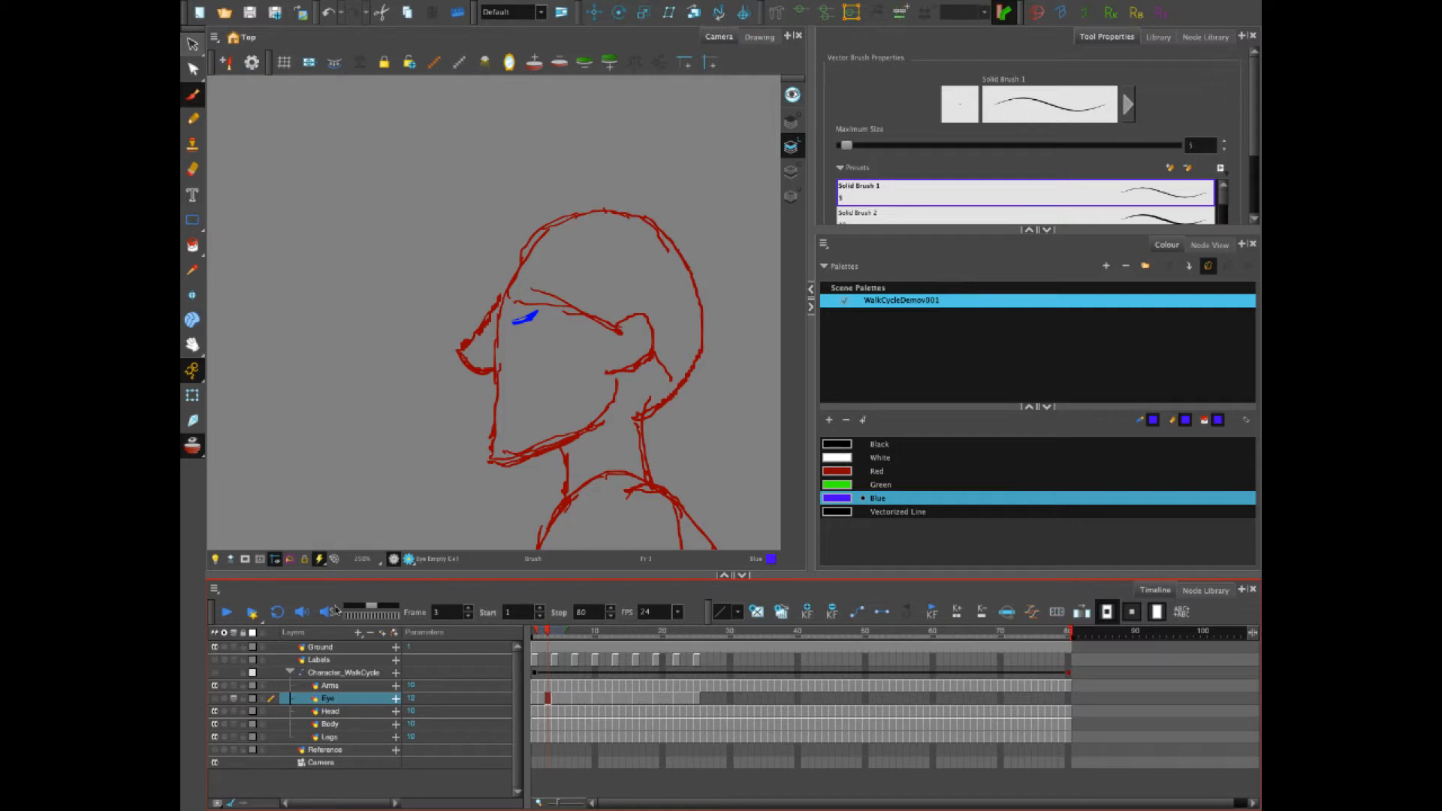
click(215, 700)
click(215, 701)
Turn off onion skinning and delete the stray blue eye strokes from frame 3 of the Ground layer
click(195, 453)
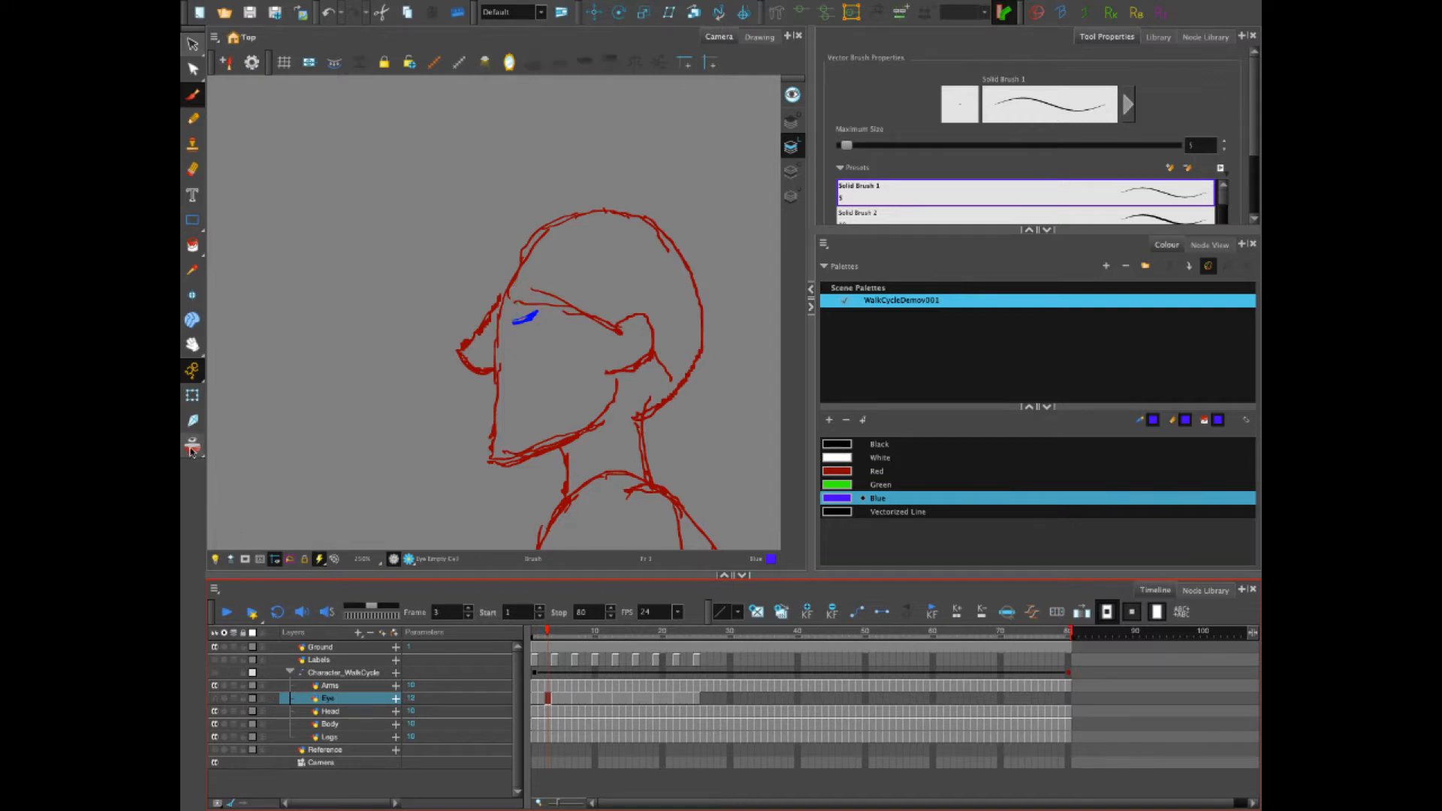
click(215, 648)
click(215, 648)
click(548, 647)
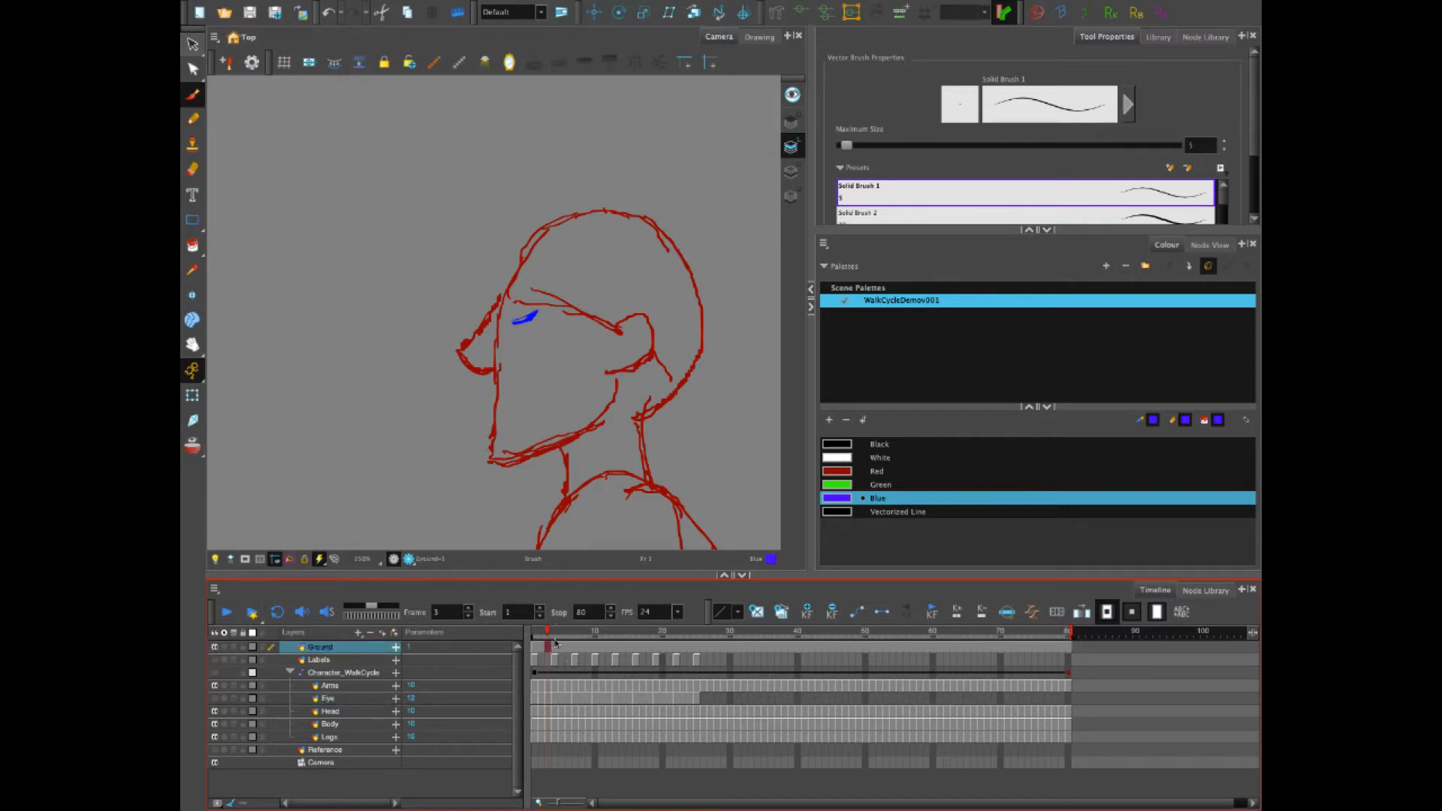
key(alt+s)
click(528, 314)
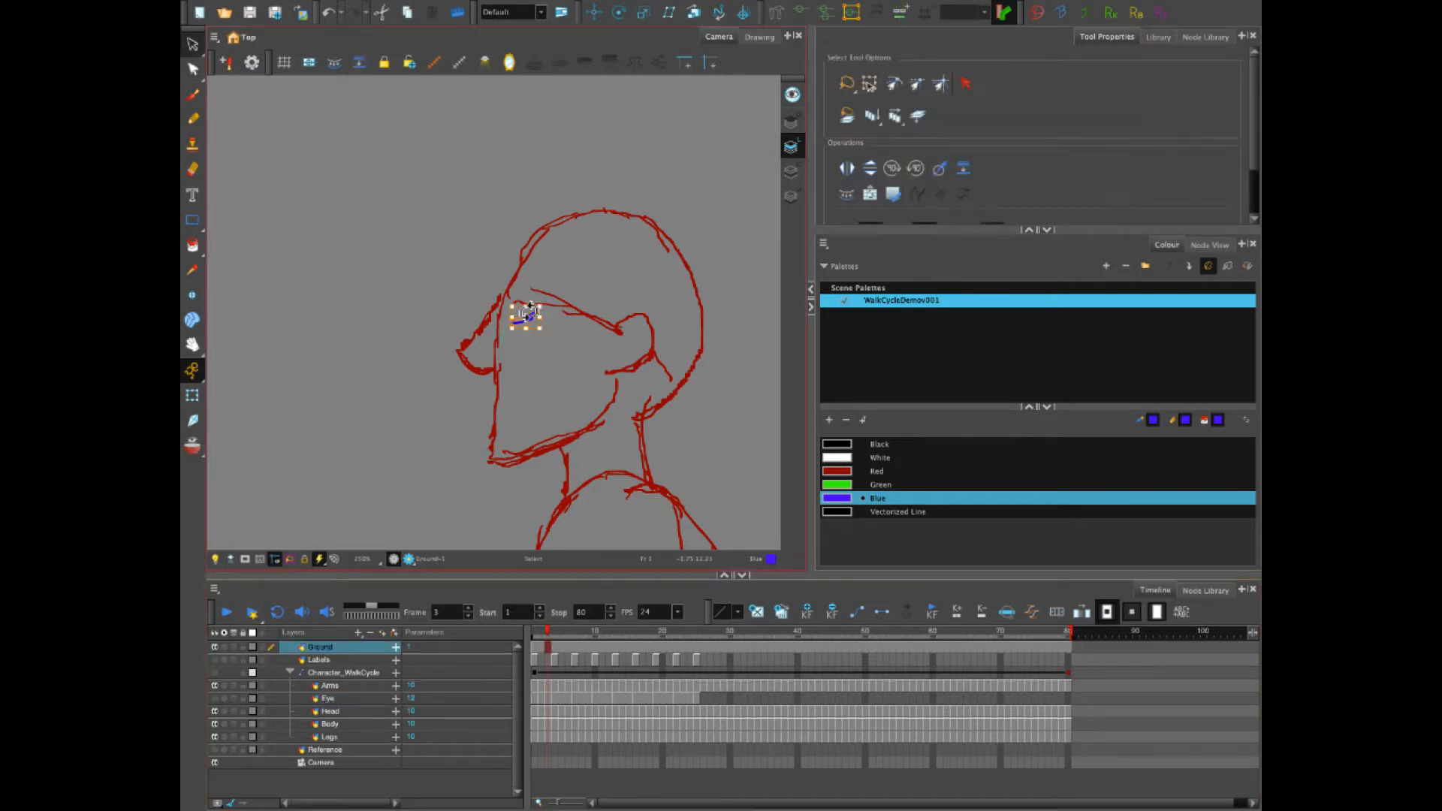
key(Delete)
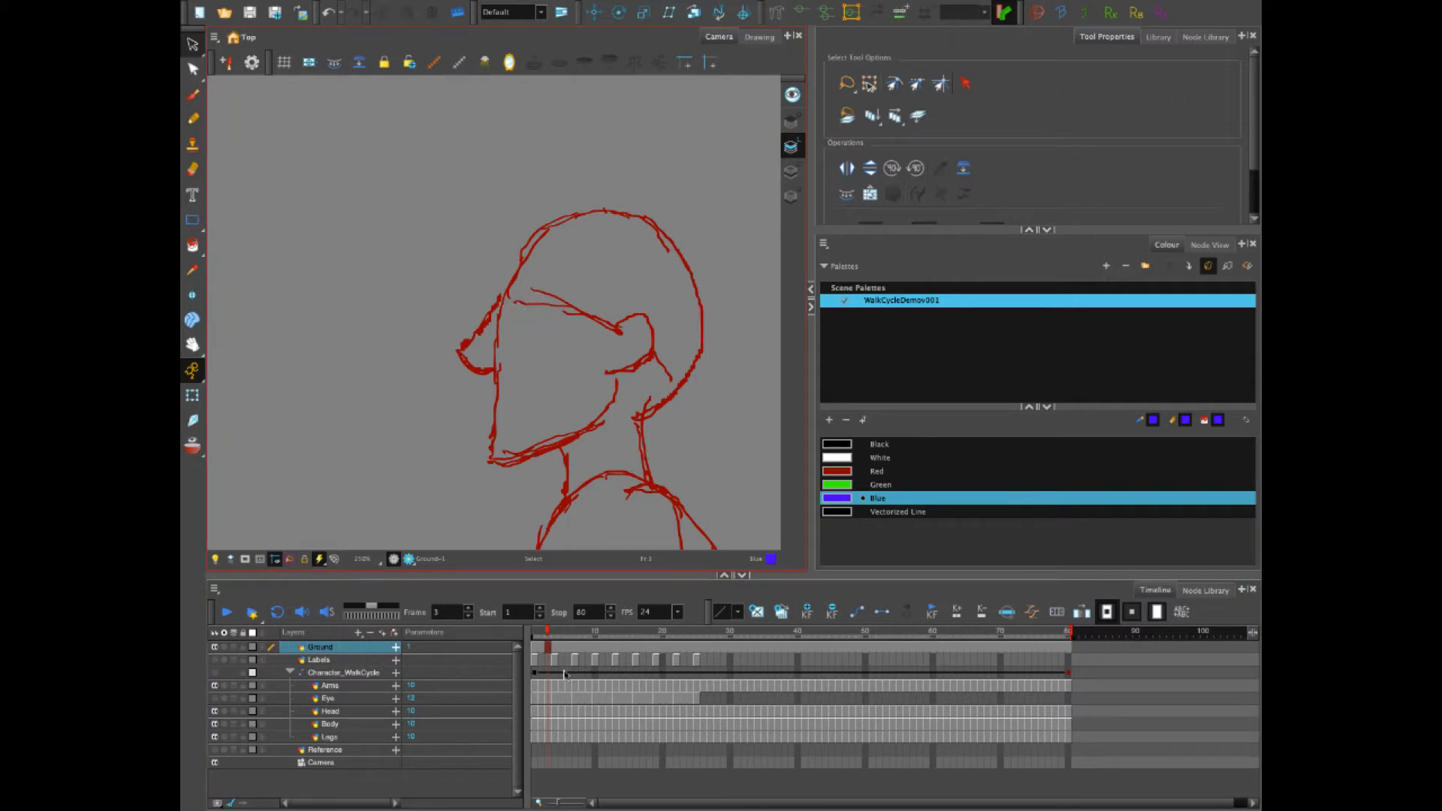
Show the Eye layer again and complete the Blue eye outline on frame 3
click(551, 700)
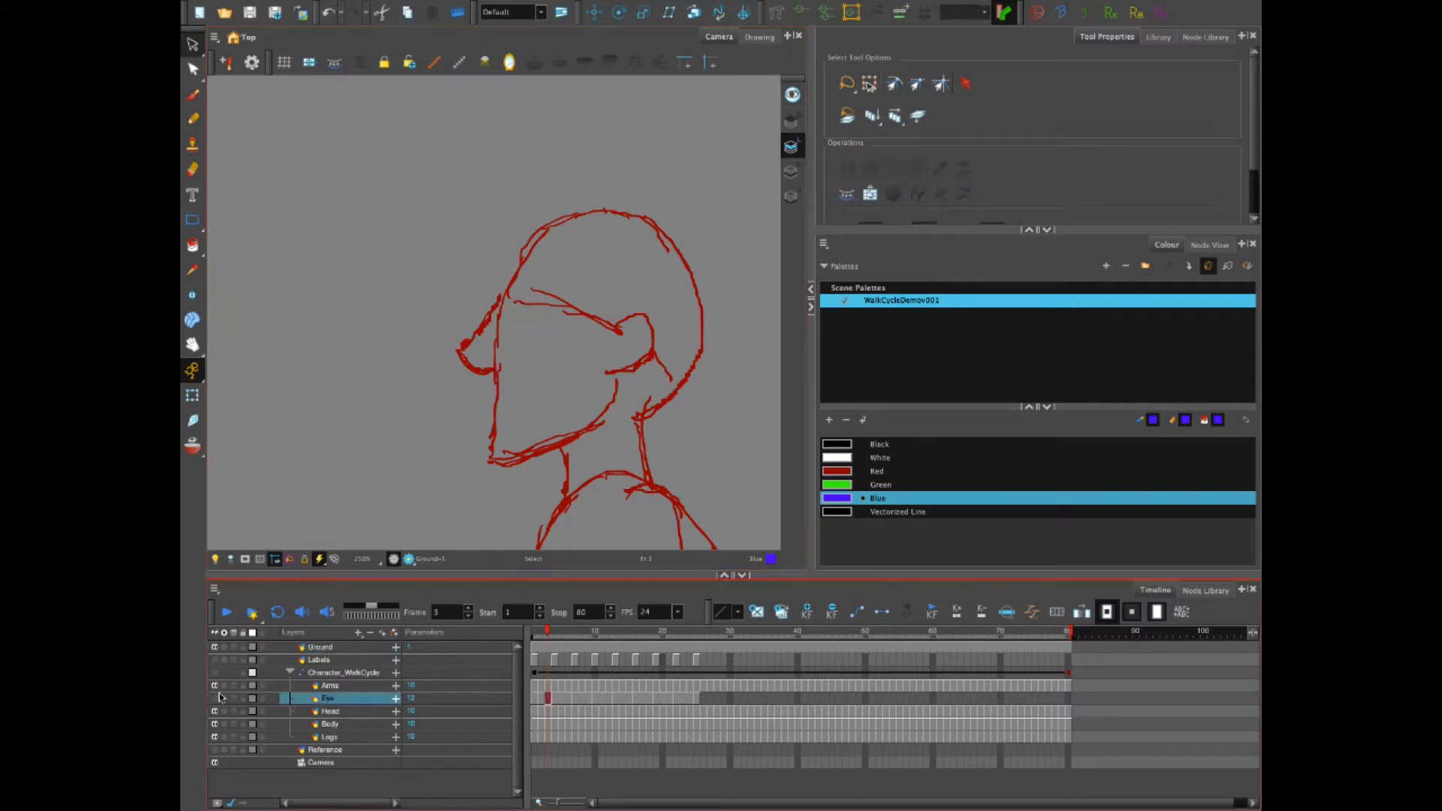
key(ctrl+z)
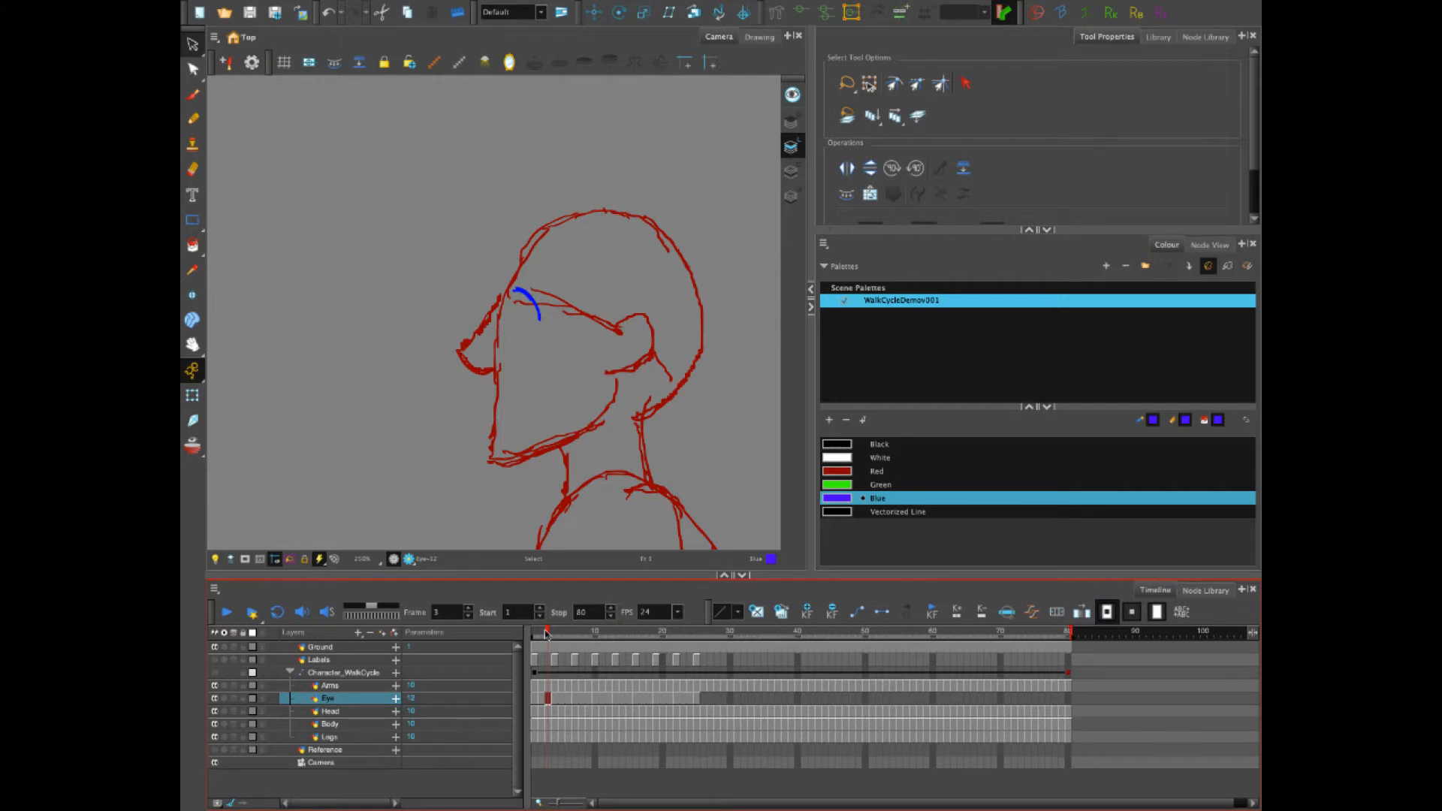
drag(546, 635, 541, 644)
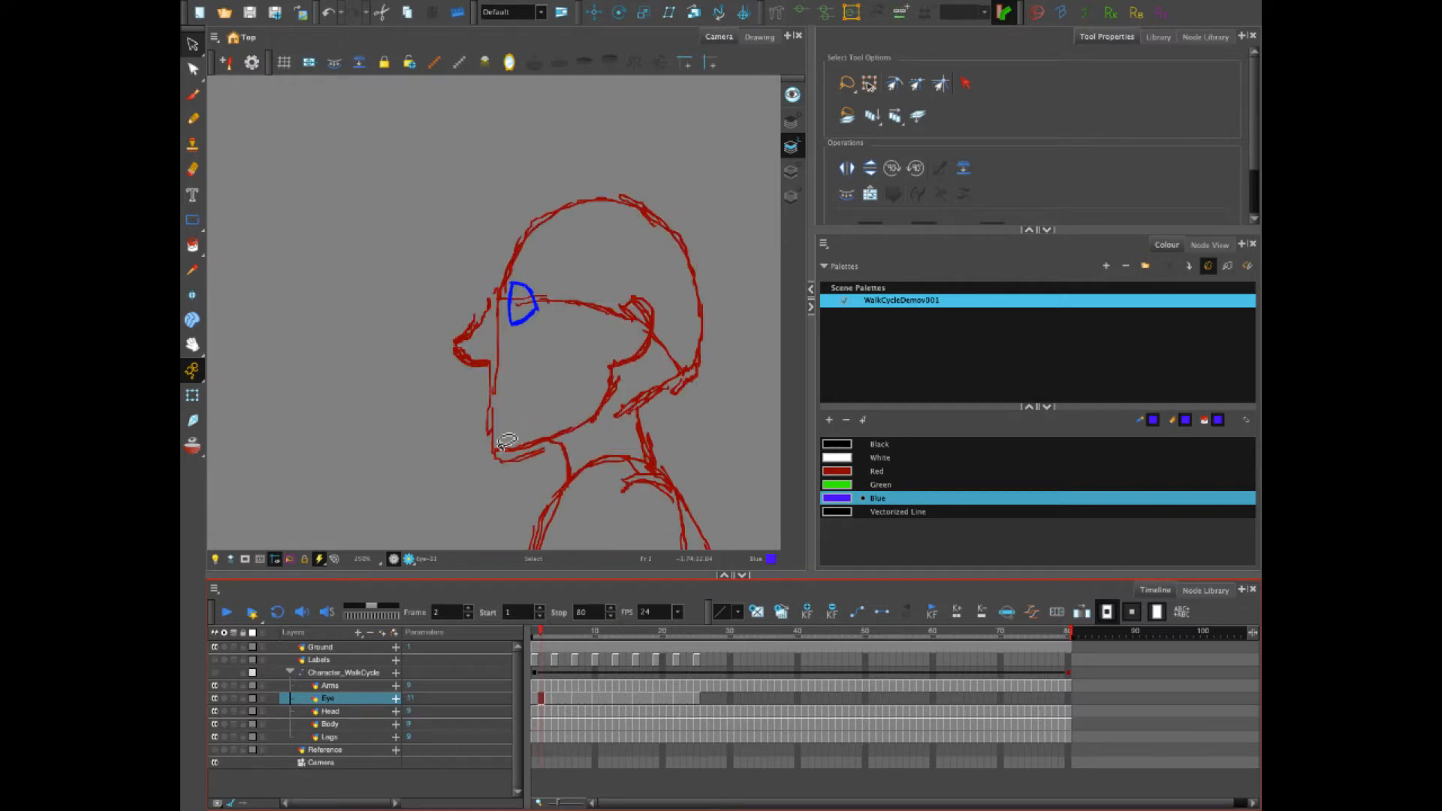
click(192, 94)
click(547, 697)
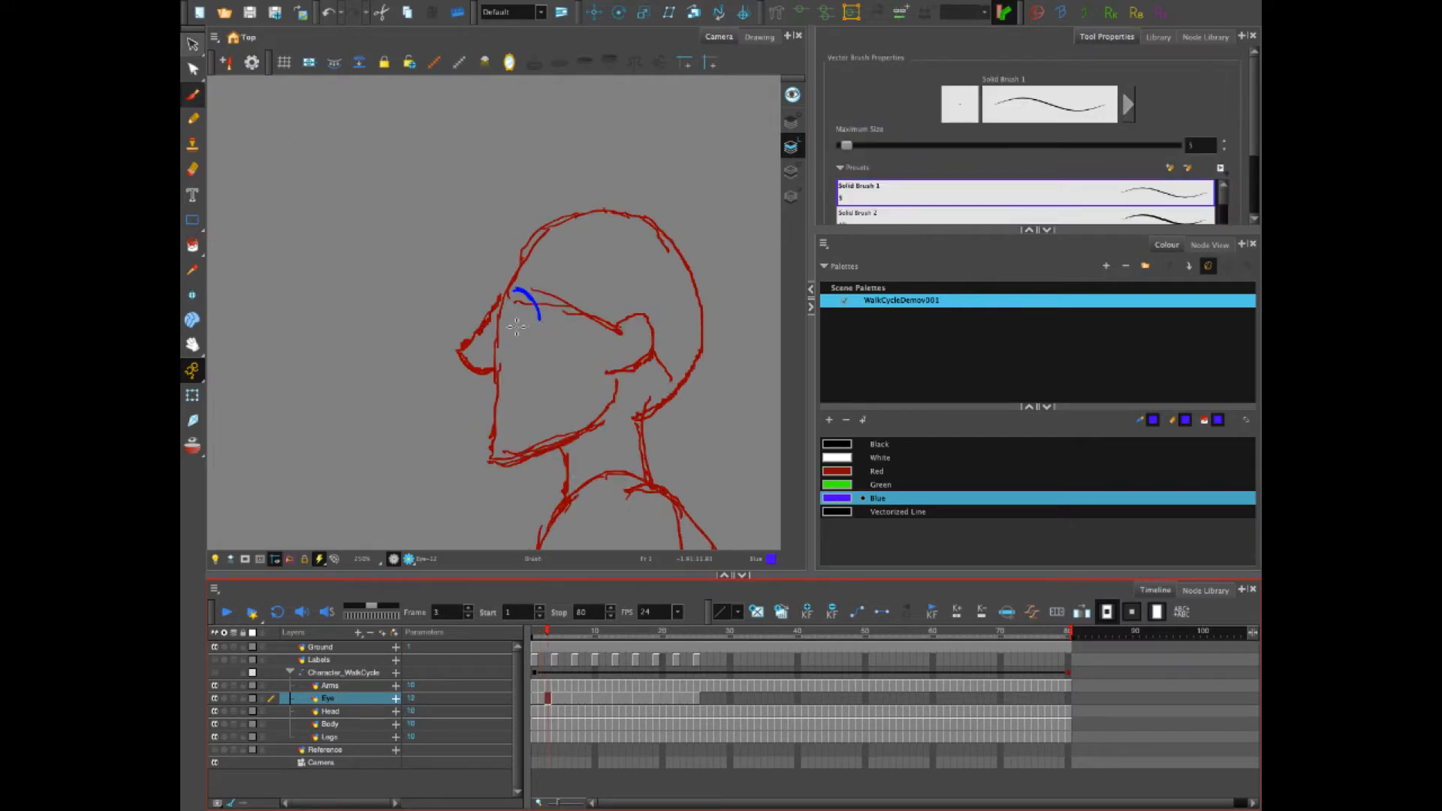
drag(514, 328, 524, 325)
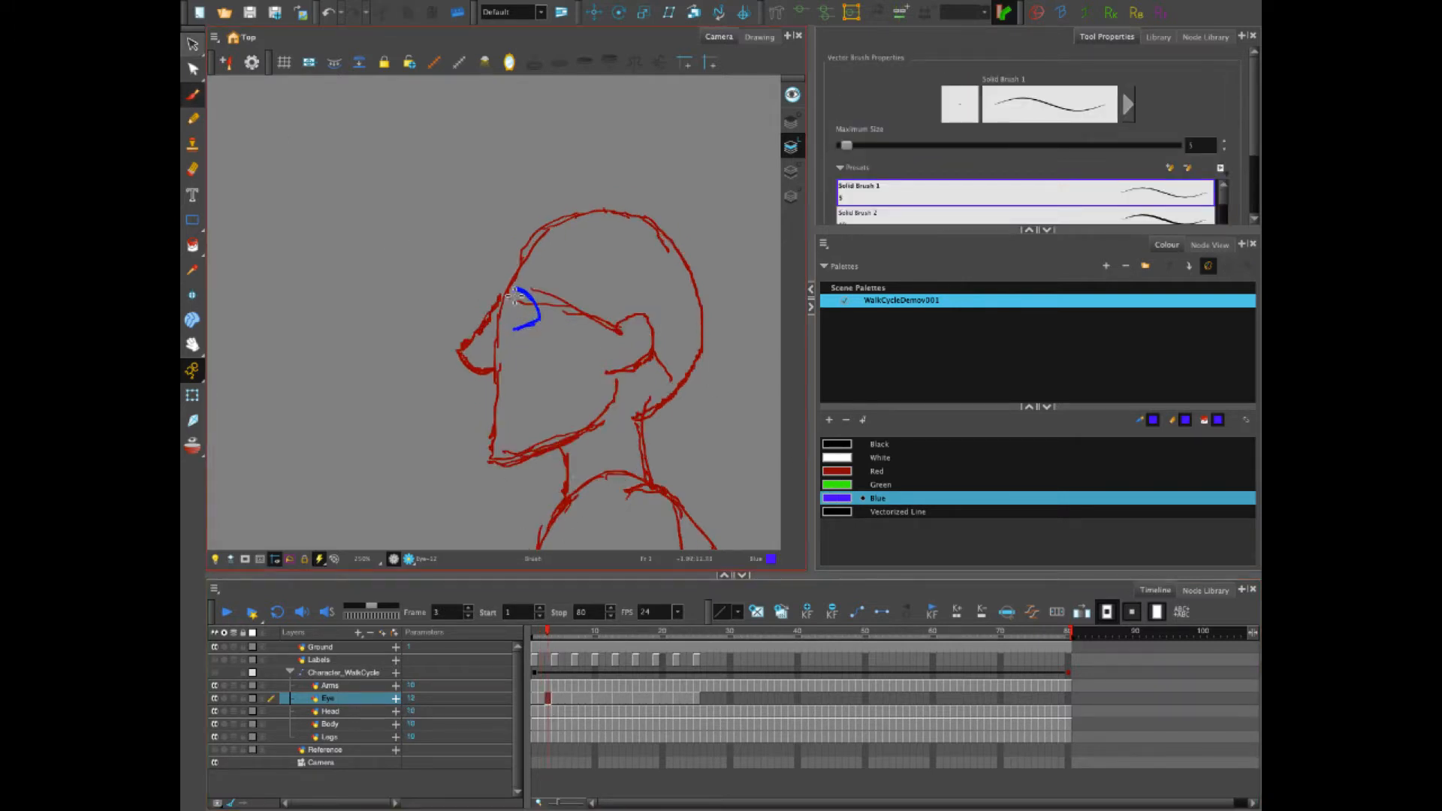
Flip through frames 1 to 3 of the Eye layer and touch up the lower edge of the eye on frame 2
click(541, 699)
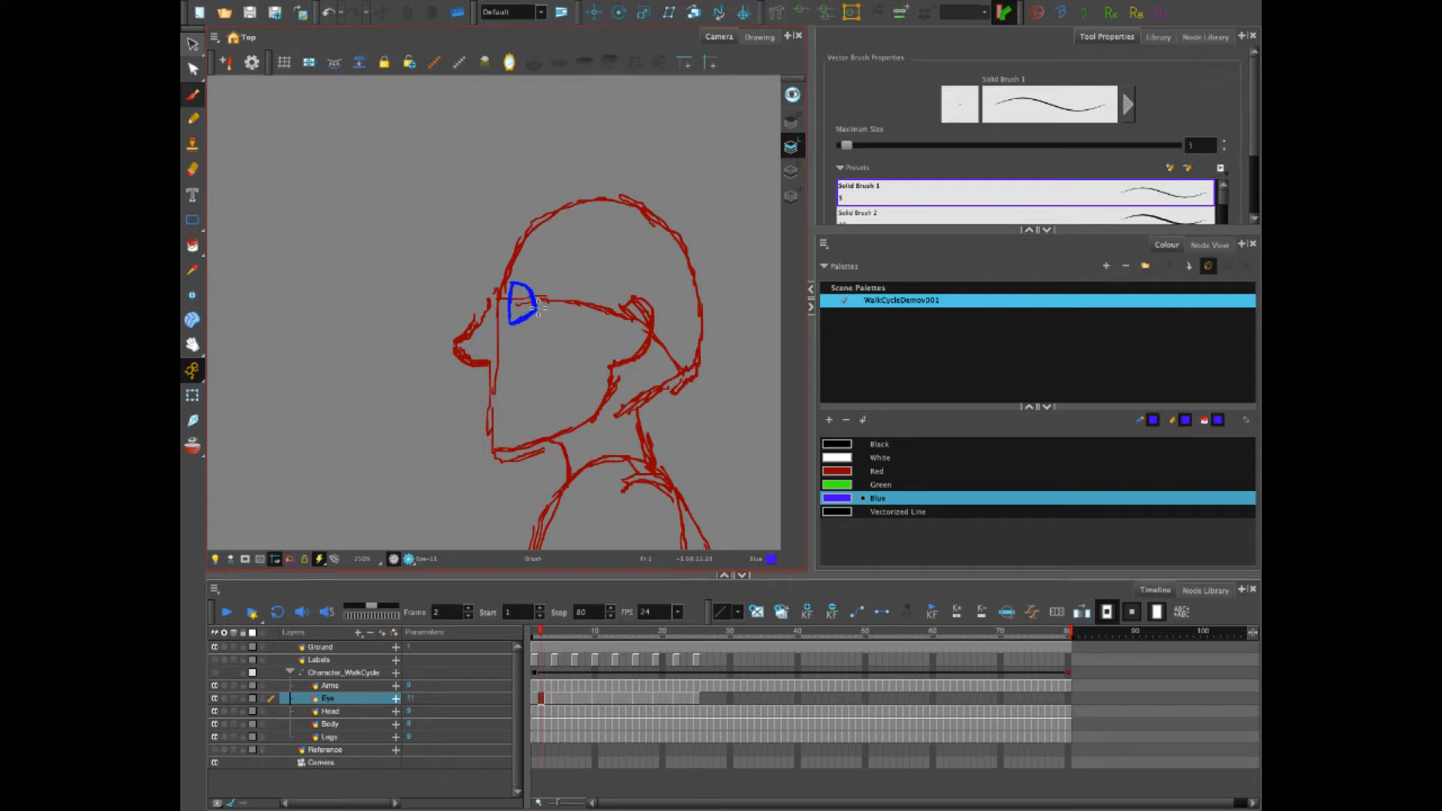
click(535, 699)
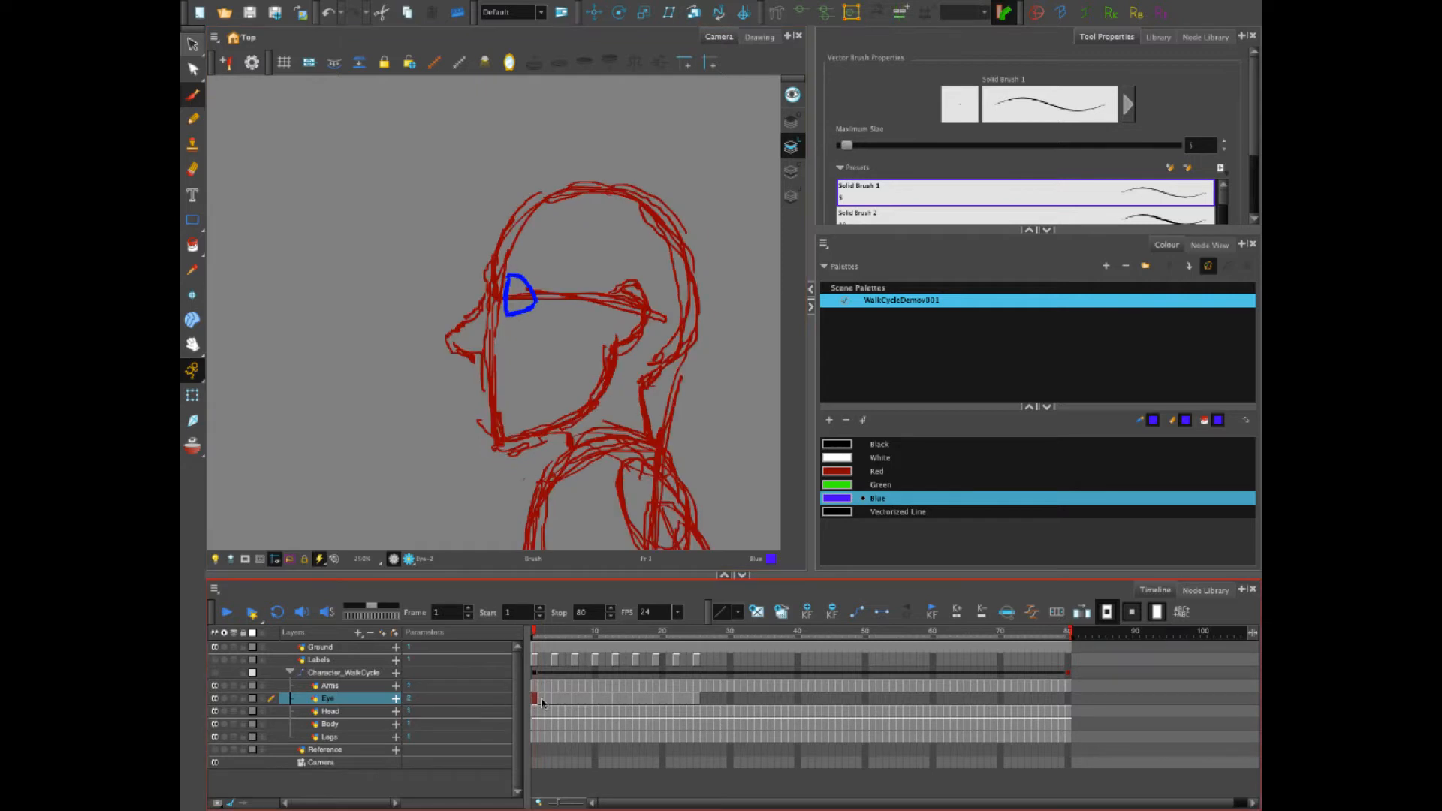
click(541, 702)
click(547, 703)
click(540, 703)
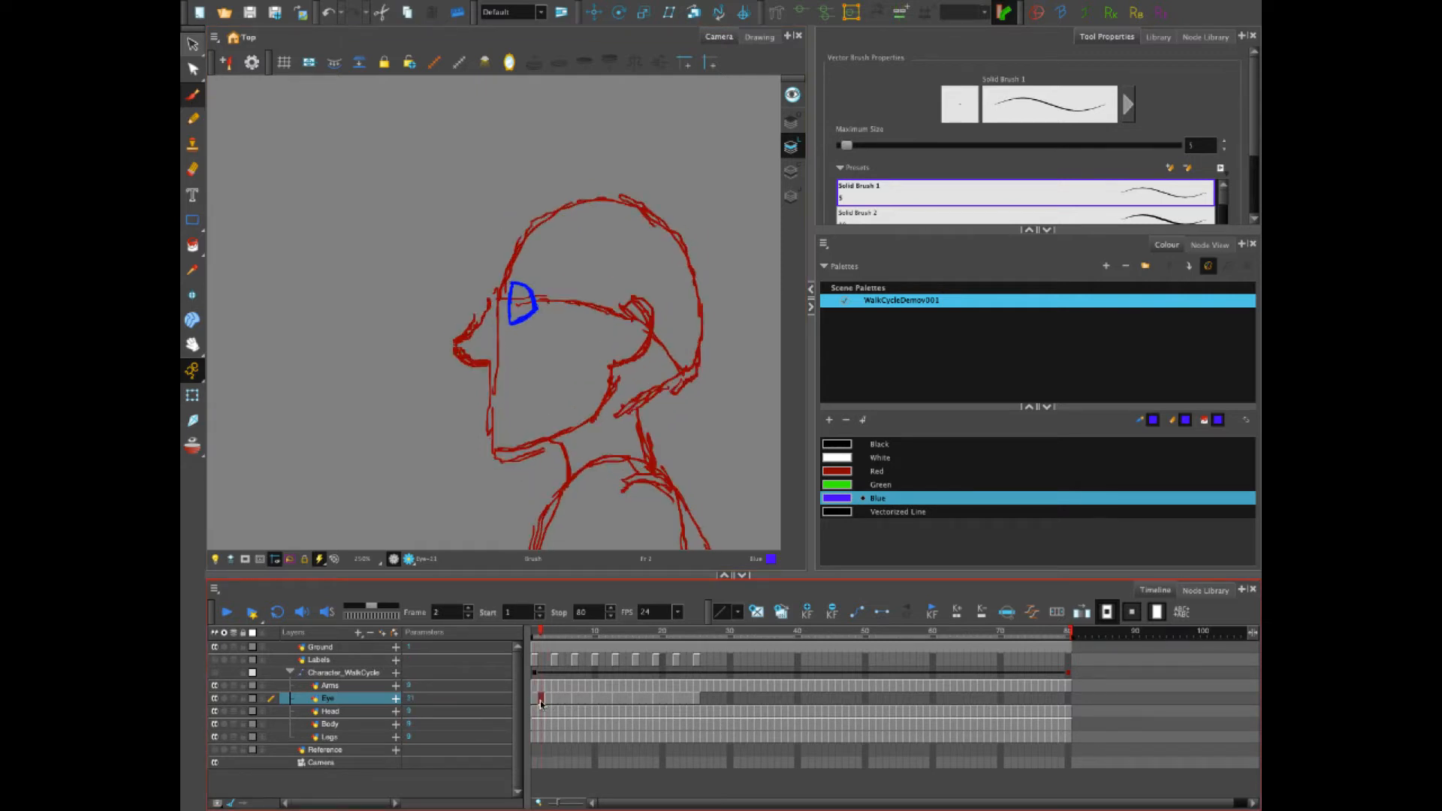
click(515, 322)
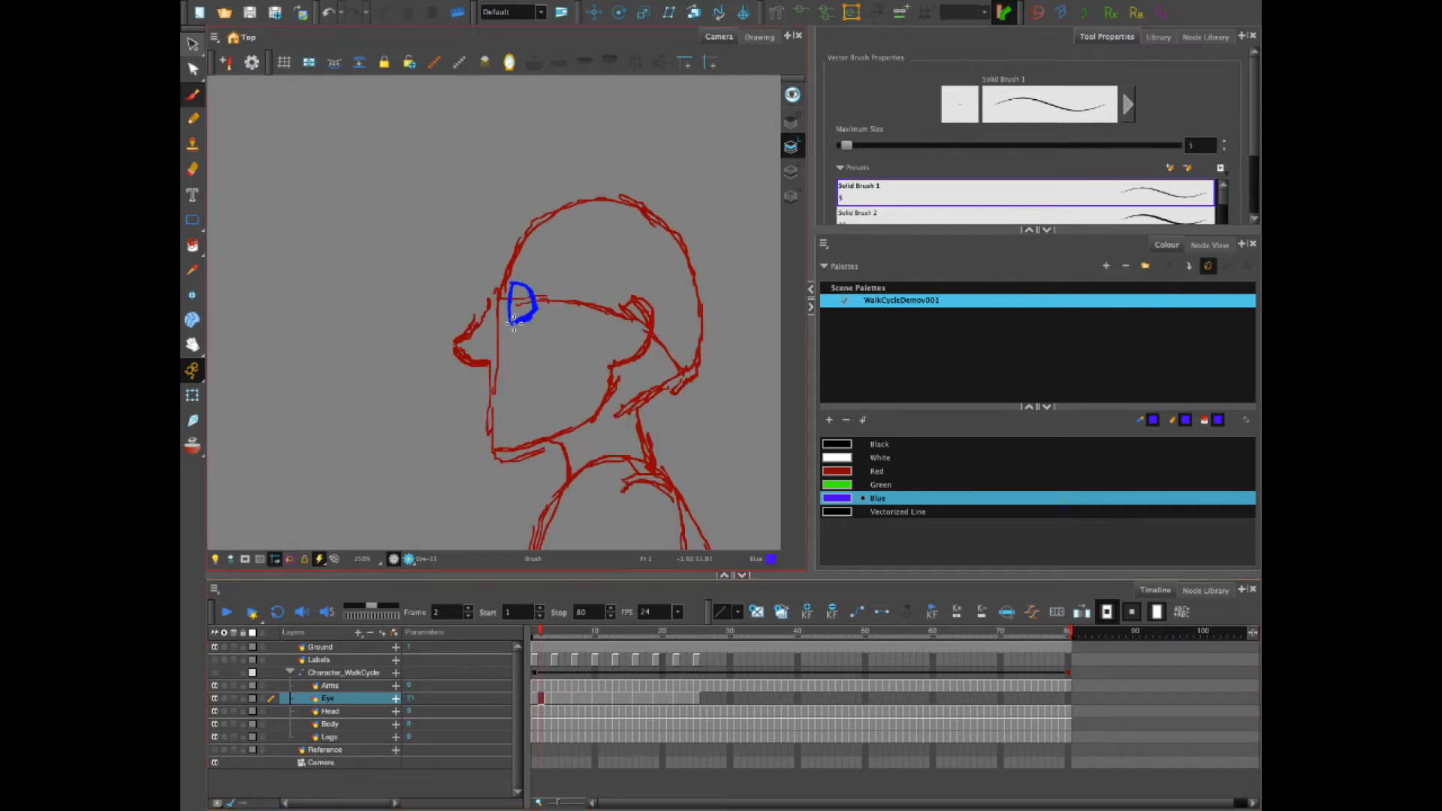
Draw the in-between eyes in Blue on frames 5 and 6 of the Eye layer, with onion skinning turned on
click(555, 702)
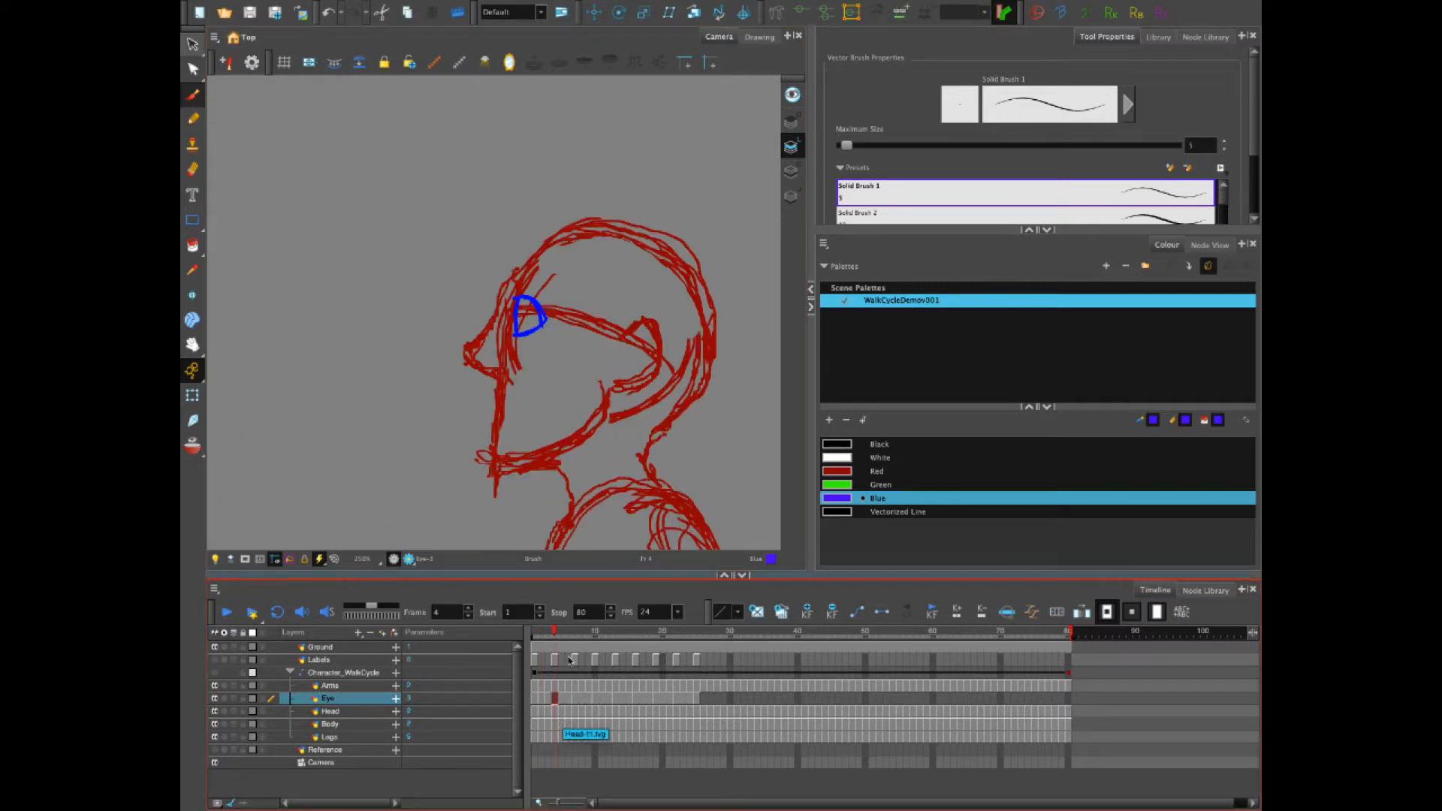
click(548, 700)
click(555, 703)
click(562, 700)
key(alt+shift+r)
mouse_move(530, 318)
mouse_down()
mouse_move(503, 323)
mouse_move(517, 296)
mouse_move(499, 323)
mouse_up()
click(554, 700)
click(569, 700)
click(192, 445)
click(575, 700)
Clear the held exposures on frames 8, 9, 11 and 12 of the Eye layer and draw the in-between eyes there
click(583, 699)
key(Delete)
mouse_move(486, 285)
mouse_down()
mouse_move(494, 323)
mouse_move(479, 286)
mouse_move(517, 298)
mouse_move(505, 323)
mouse_up()
click(589, 699)
key(Delete)
click(602, 699)
key(Delete)
click(610, 700)
key(Delete)
Replace the held exposures on frames 14, 15, 17 and 18 of the Eye layer with in-between eyes in Blue
click(623, 699)
key(Delete)
click(637, 699)
click(622, 699)
drag(502, 287, 503, 340)
click(630, 699)
drag(643, 700, 650, 699)
key(Delete)
mouse_move(504, 313)
mouse_down()
mouse_move(524, 329)
mouse_move(509, 349)
mouse_up()
drag(503, 313, 505, 341)
click(650, 700)
Clear frames 20 and 21 of the Eye layer and draw the in-between eyes between the onion-skinned keys
drag(663, 699, 670, 699)
key(Delete)
mouse_move(487, 289)
mouse_down()
mouse_move(512, 307)
mouse_move(495, 331)
mouse_up()
drag(488, 290, 495, 330)
click(669, 699)
drag(479, 279, 489, 318)
drag(479, 280, 488, 317)
Clear frames 23 and 24 of the Eye layer and draw the last in-between eyes in Blue
drag(683, 700, 692, 703)
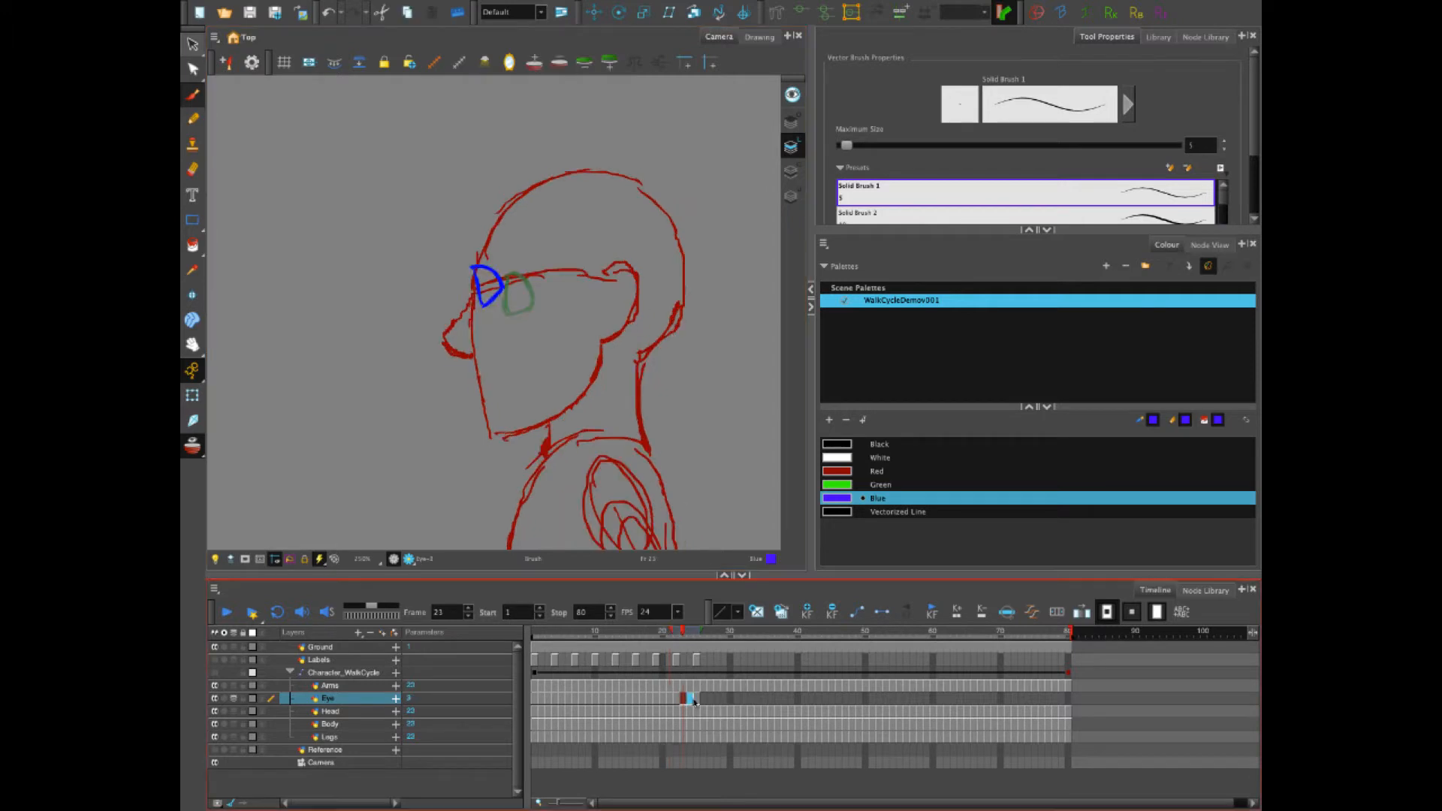
key(Delete)
mouse_move(488, 269)
mouse_down()
mouse_move(511, 288)
mouse_move(495, 309)
mouse_up()
click(690, 699)
drag(487, 269, 503, 310)
drag(496, 271, 506, 310)
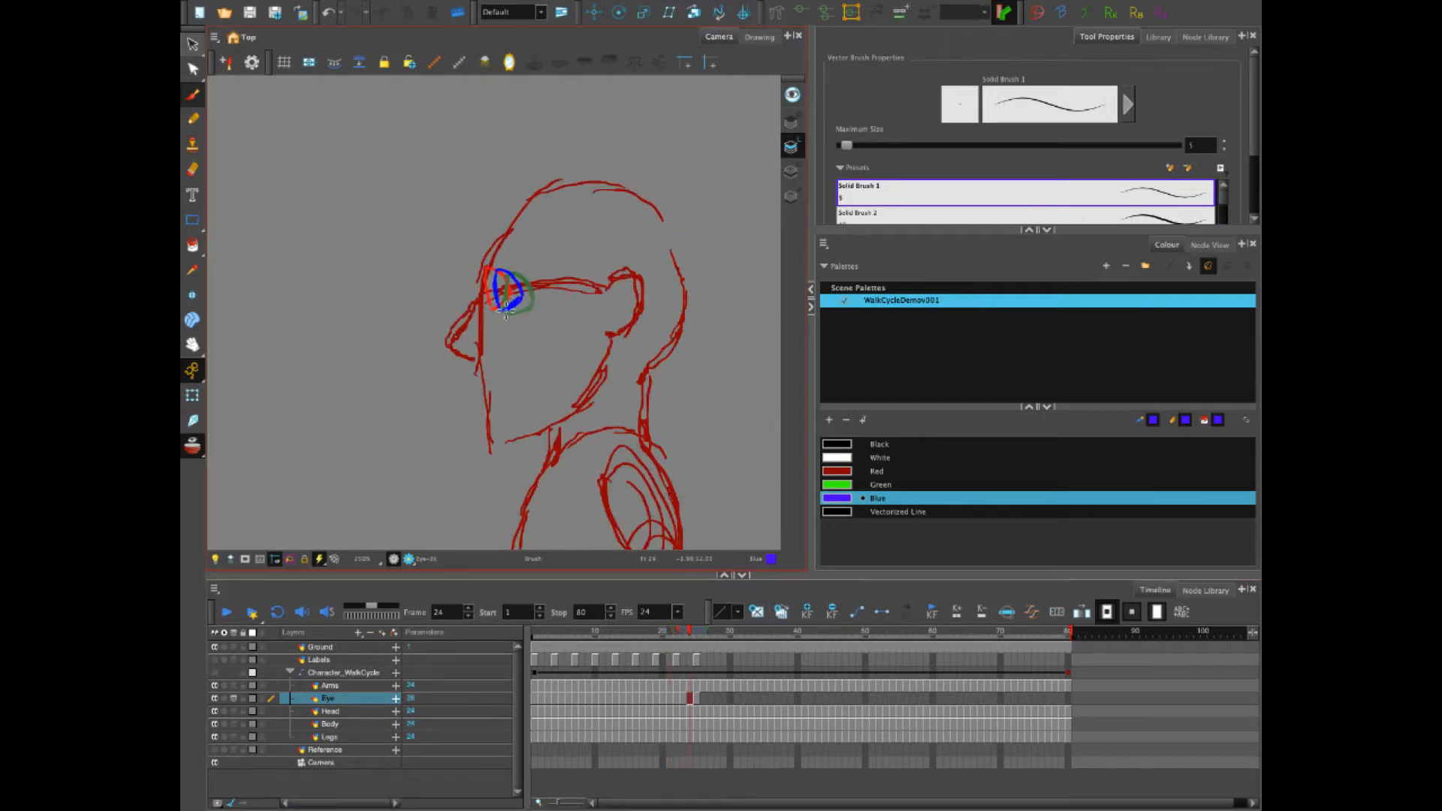
Shorten the scene to end at frame 24, turn on looping and play the animation
drag(1072, 632, 692, 631)
click(226, 613)
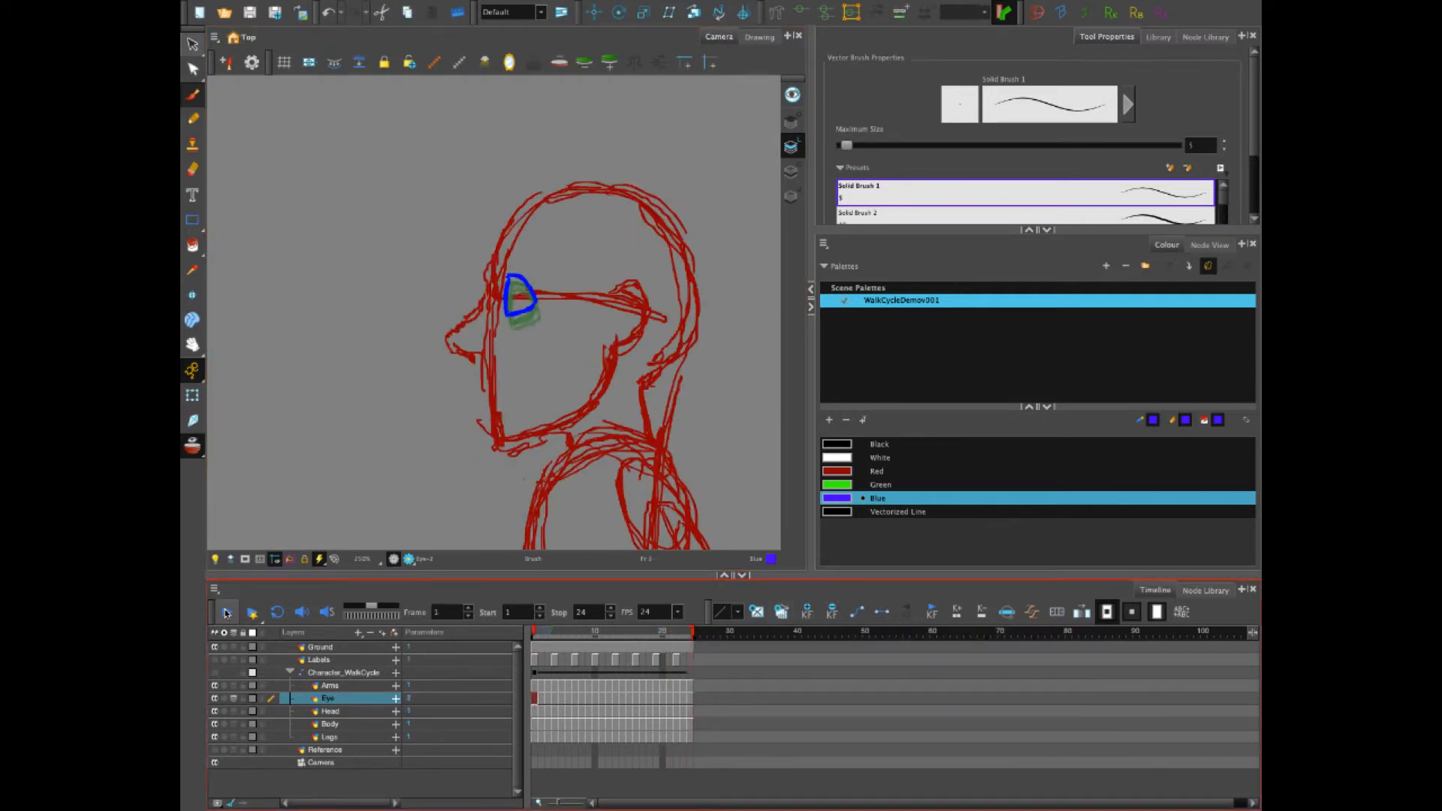
click(278, 612)
click(226, 612)
click(226, 612)
Add a vector drawing layer named Mouth above the Eye layer
click(358, 633)
click(381, 684)
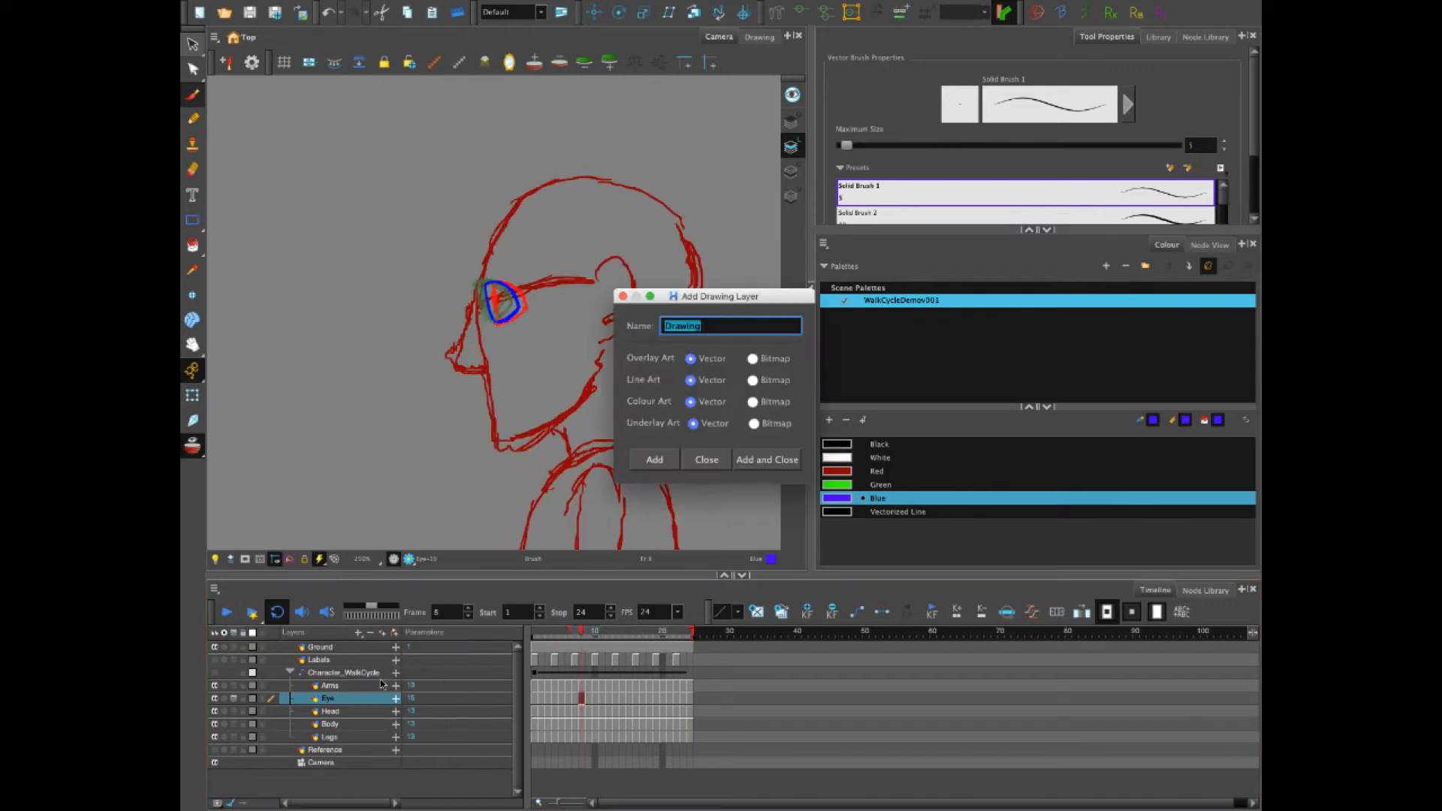
text(Mouth)
key(Return)
Draw the mouth and chin profile in Blue on frame 1 of the Mouth layer, undoing the first attempt
click(534, 698)
drag(484, 356, 514, 388)
drag(493, 389, 495, 431)
key(ctrl+z)
key(ctrl+z)
mouse_move(483, 356)
mouse_down()
mouse_move(493, 418)
mouse_move(512, 376)
mouse_move(495, 398)
mouse_move(493, 443)
mouse_up()
Draw the mouth profile in Blue on key frames 4 and 7 of the Mouth layer
key(period)
key(period)
key(period)
key(ctrl+z)
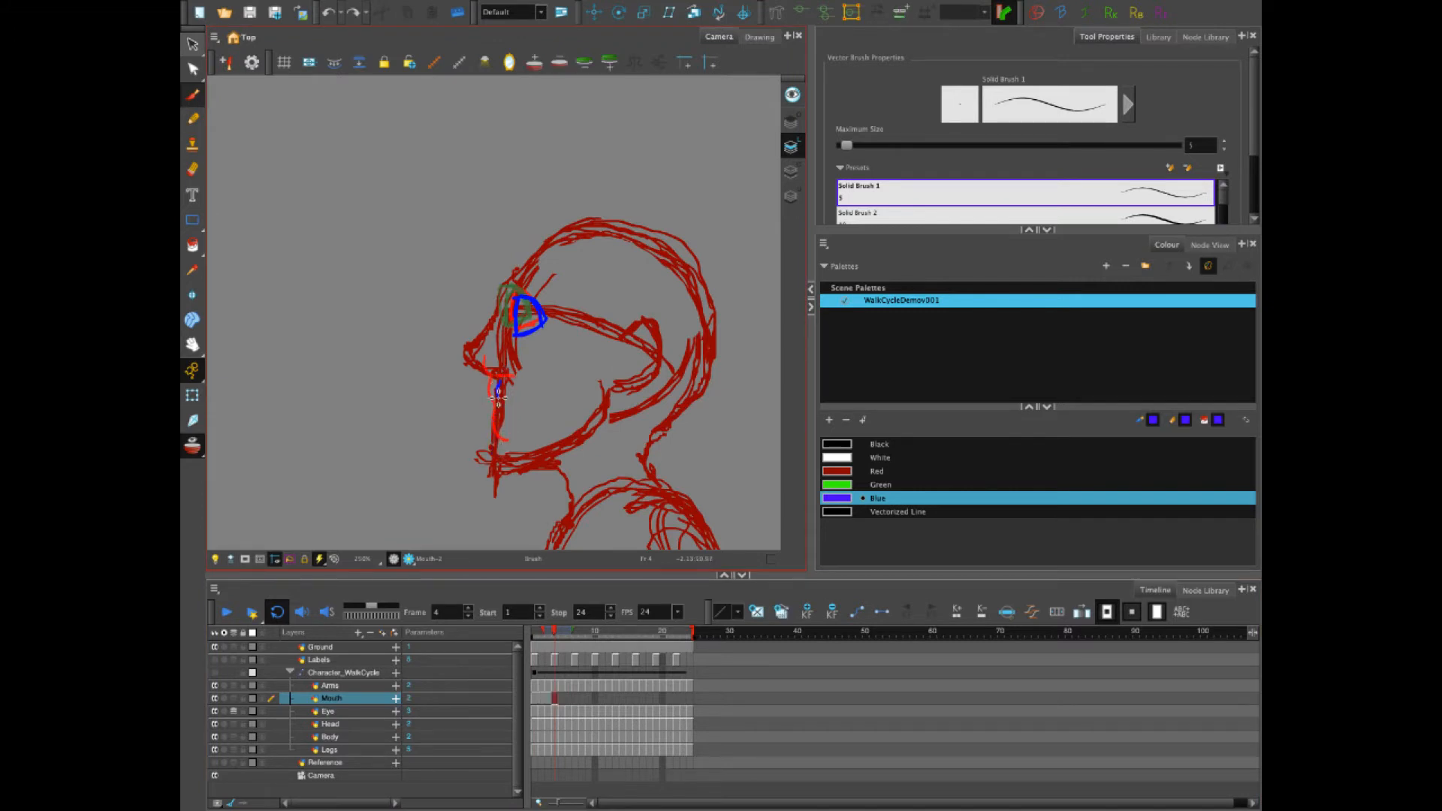
drag(499, 389, 493, 445)
click(569, 700)
click(576, 701)
drag(488, 368, 501, 444)
mouse_move(493, 386)
mouse_down()
mouse_move(512, 384)
mouse_move(486, 384)
mouse_move(504, 382)
mouse_move(498, 475)
mouse_up()
Draw the mouth profile on key frames 10, 13, 16, 19 and 22 of the Mouth layer and play the cycle
click(594, 700)
click(615, 699)
click(635, 701)
key(ctrl+z)
drag(491, 399, 498, 476)
click(656, 700)
drag(506, 406, 521, 403)
click(226, 612)
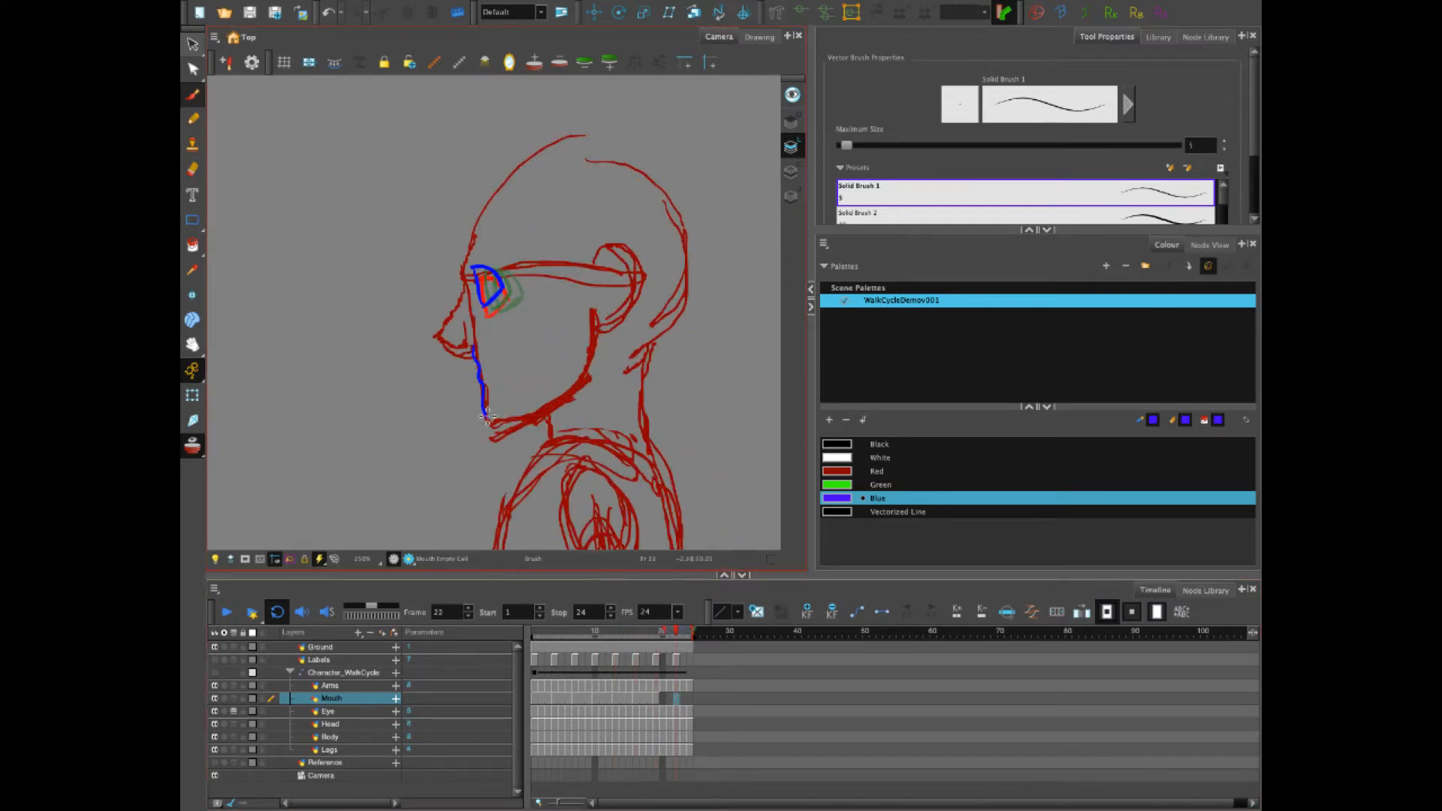
click(226, 612)
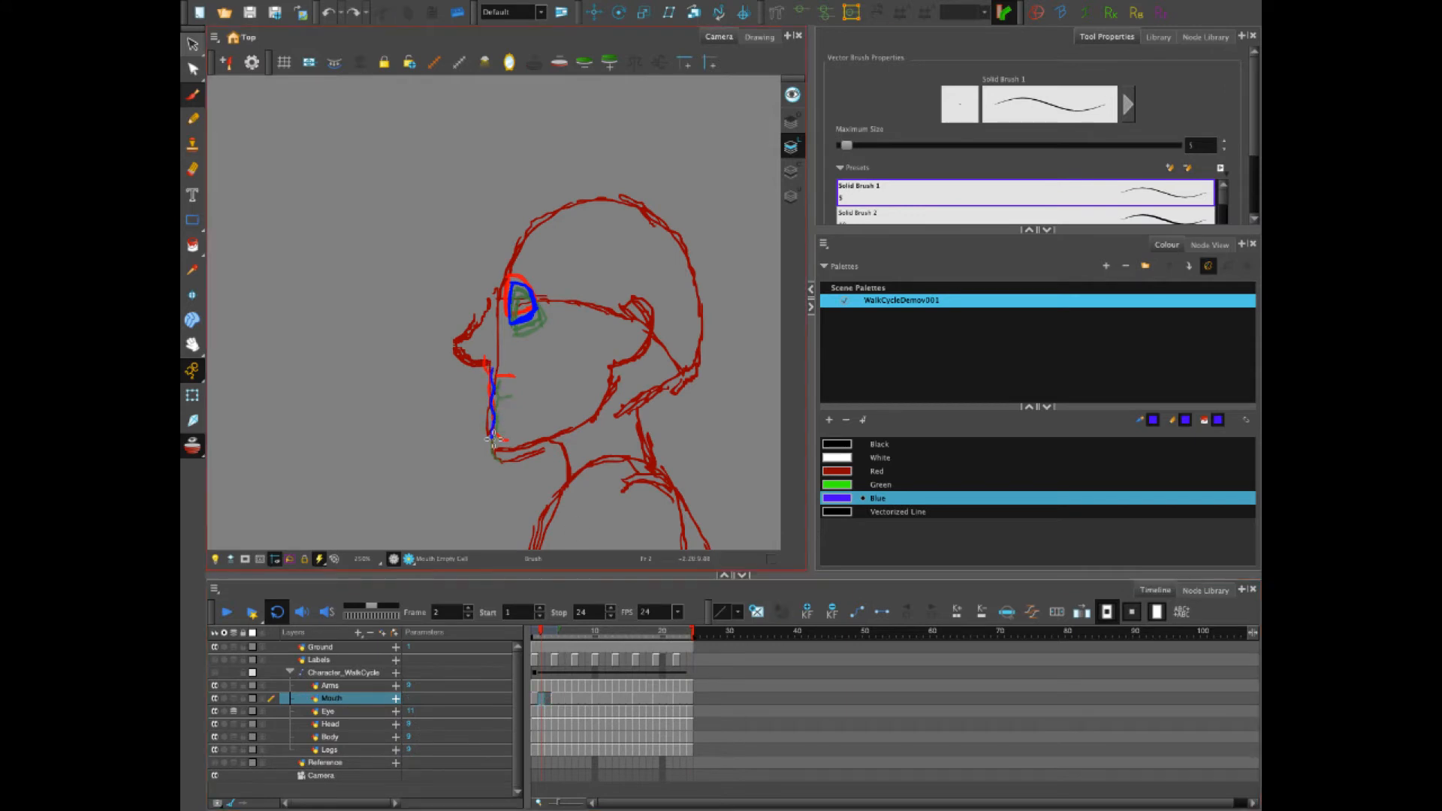
Draw the in-between mouths in Blue on frames 2, 3, 5 and 6 of the Mouth layer
drag(494, 439, 496, 451)
mouse_move(496, 387)
mouse_down()
mouse_move(512, 386)
mouse_move(495, 408)
mouse_move(495, 457)
mouse_up()
click(547, 700)
mouse_move(497, 392)
mouse_down()
mouse_move(512, 391)
mouse_move(495, 399)
mouse_move(498, 456)
mouse_up()
click(559, 701)
key(ctrl+z)
click(567, 702)
mouse_move(498, 395)
mouse_down()
mouse_move(511, 393)
mouse_move(498, 455)
mouse_move(517, 391)
mouse_move(492, 430)
mouse_move(512, 444)
mouse_up()
Draw the in-between mouths in Blue on frames 8, 9, 11 and 12 of the Mouth layer
click(582, 701)
mouse_move(492, 385)
mouse_down()
mouse_move(507, 383)
mouse_move(488, 406)
mouse_move(506, 442)
mouse_up()
click(588, 700)
mouse_move(487, 386)
mouse_down()
mouse_move(504, 383)
mouse_move(499, 429)
mouse_up()
click(602, 700)
key(ctrl+z)
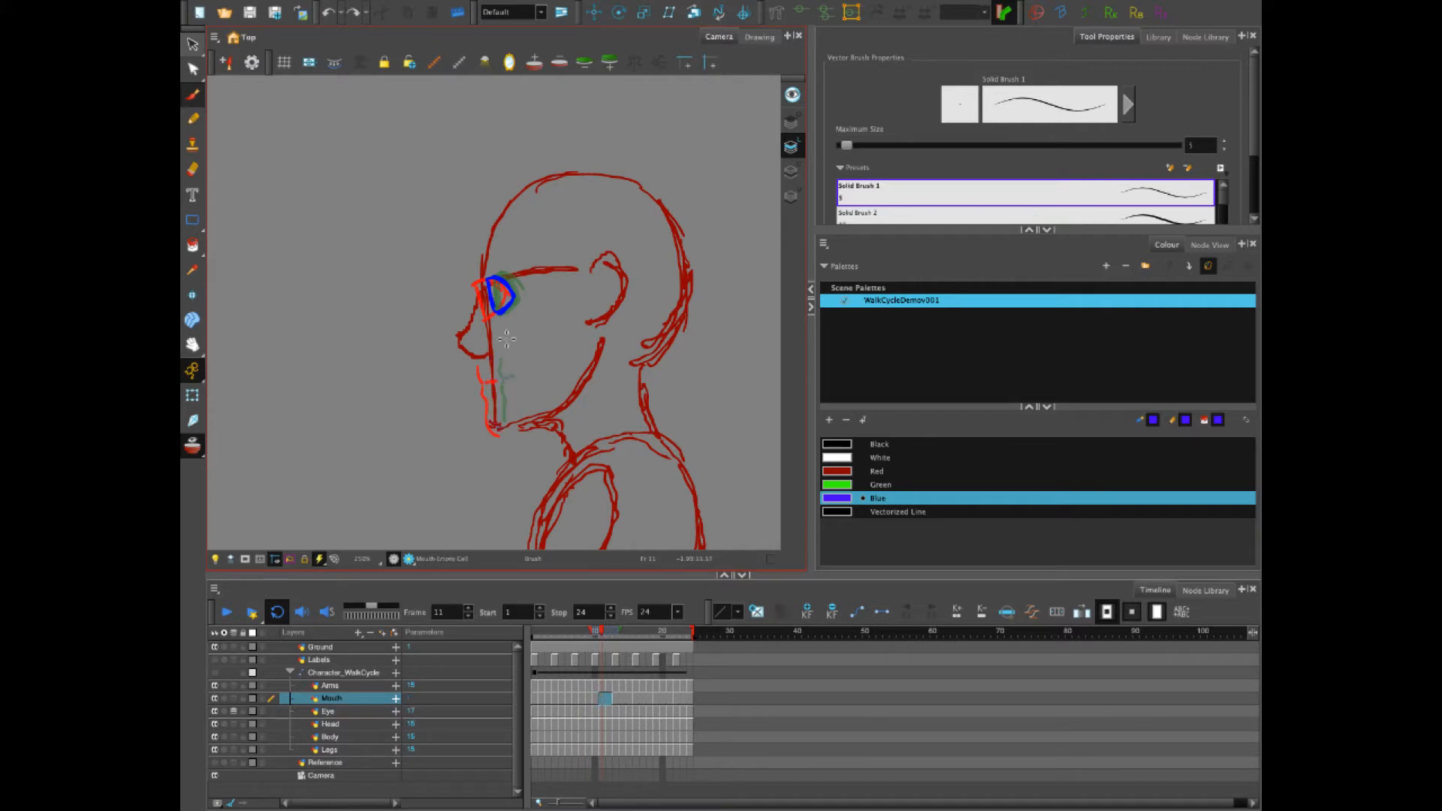
drag(488, 359, 499, 429)
key(period)
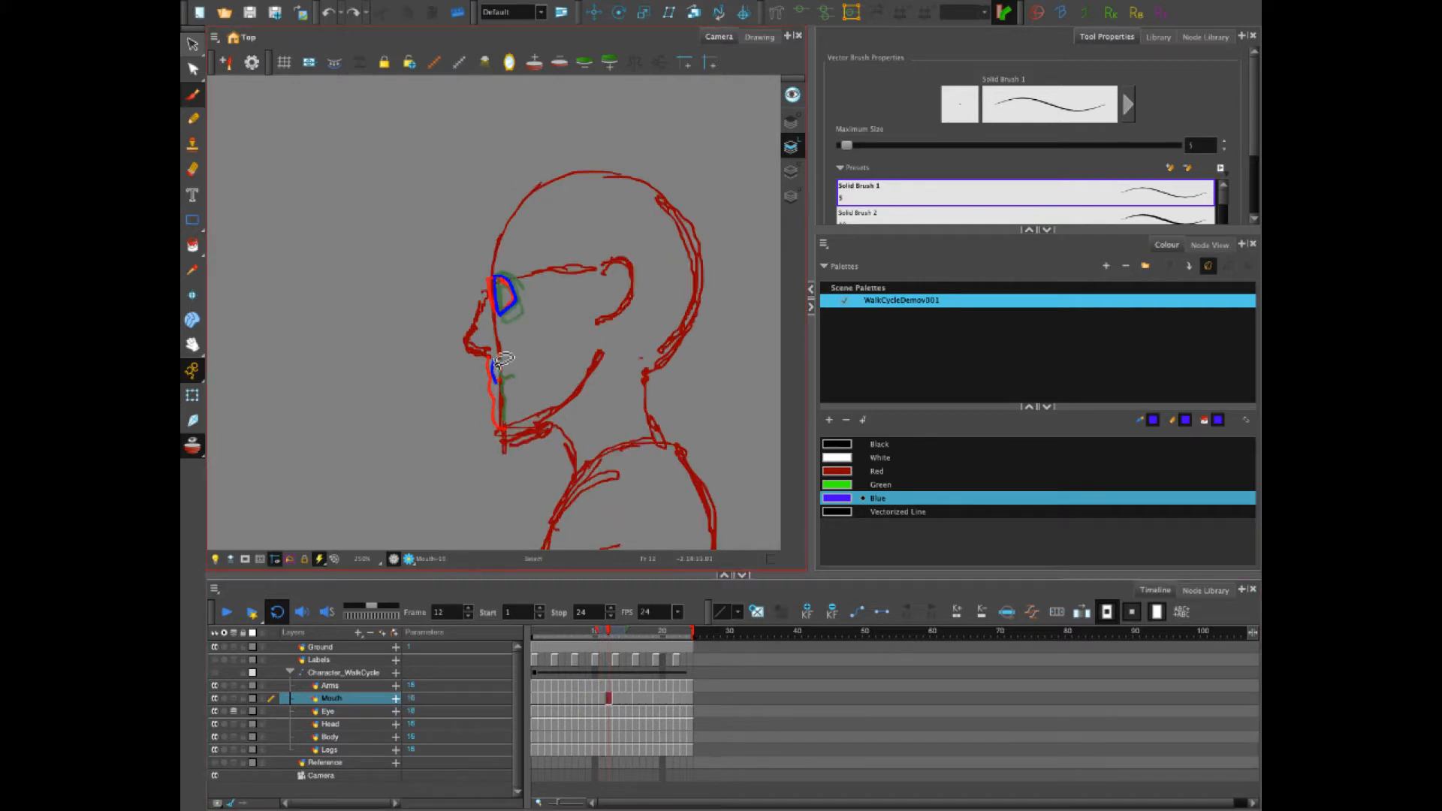
key(alt+b)
drag(492, 361, 501, 429)
Draw the in-between mouths on frames 14, 15, 17 and 18 of the Mouth layer, redoing the one on frame 14
click(623, 699)
drag(497, 373, 502, 440)
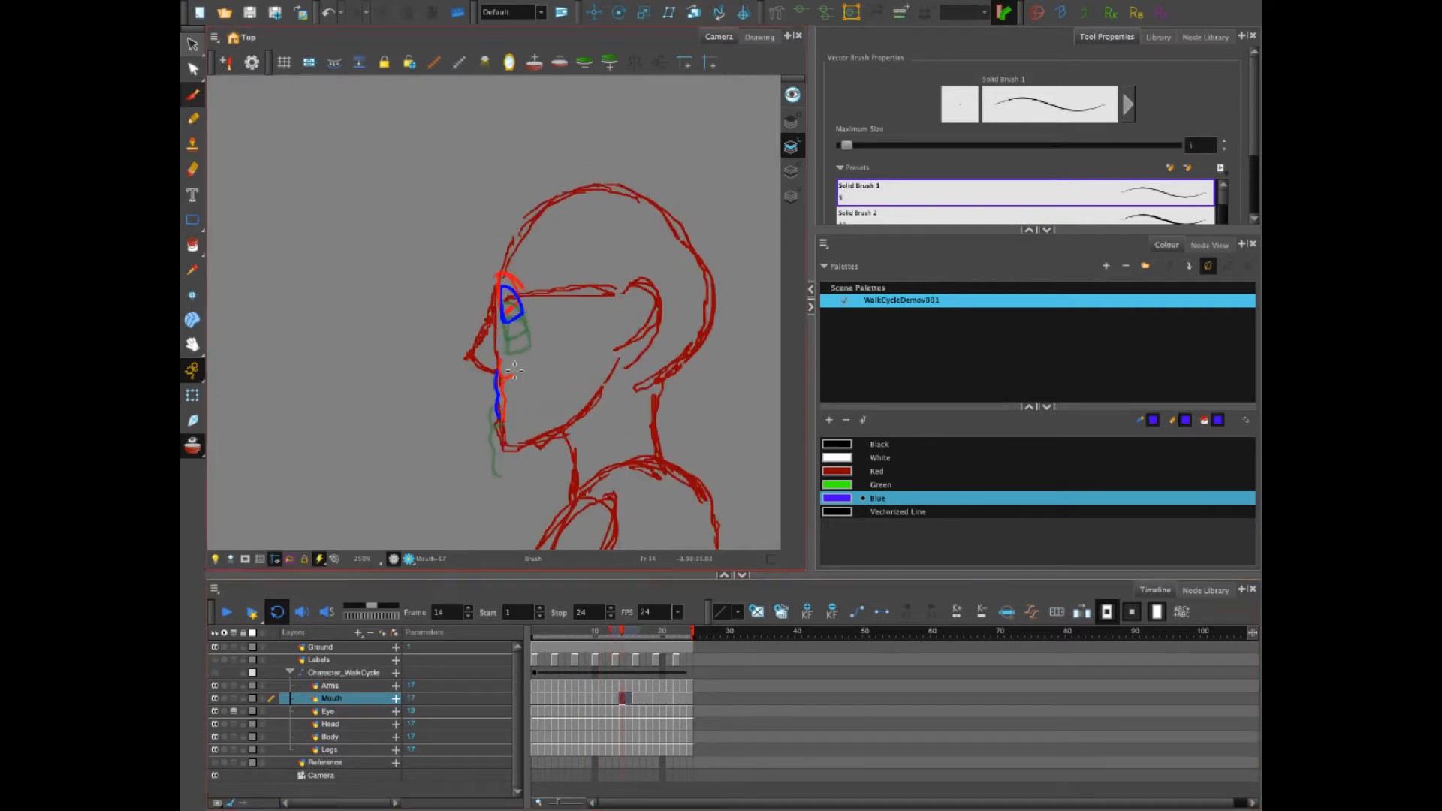
key(ctrl+z)
drag(497, 373, 502, 442)
click(629, 699)
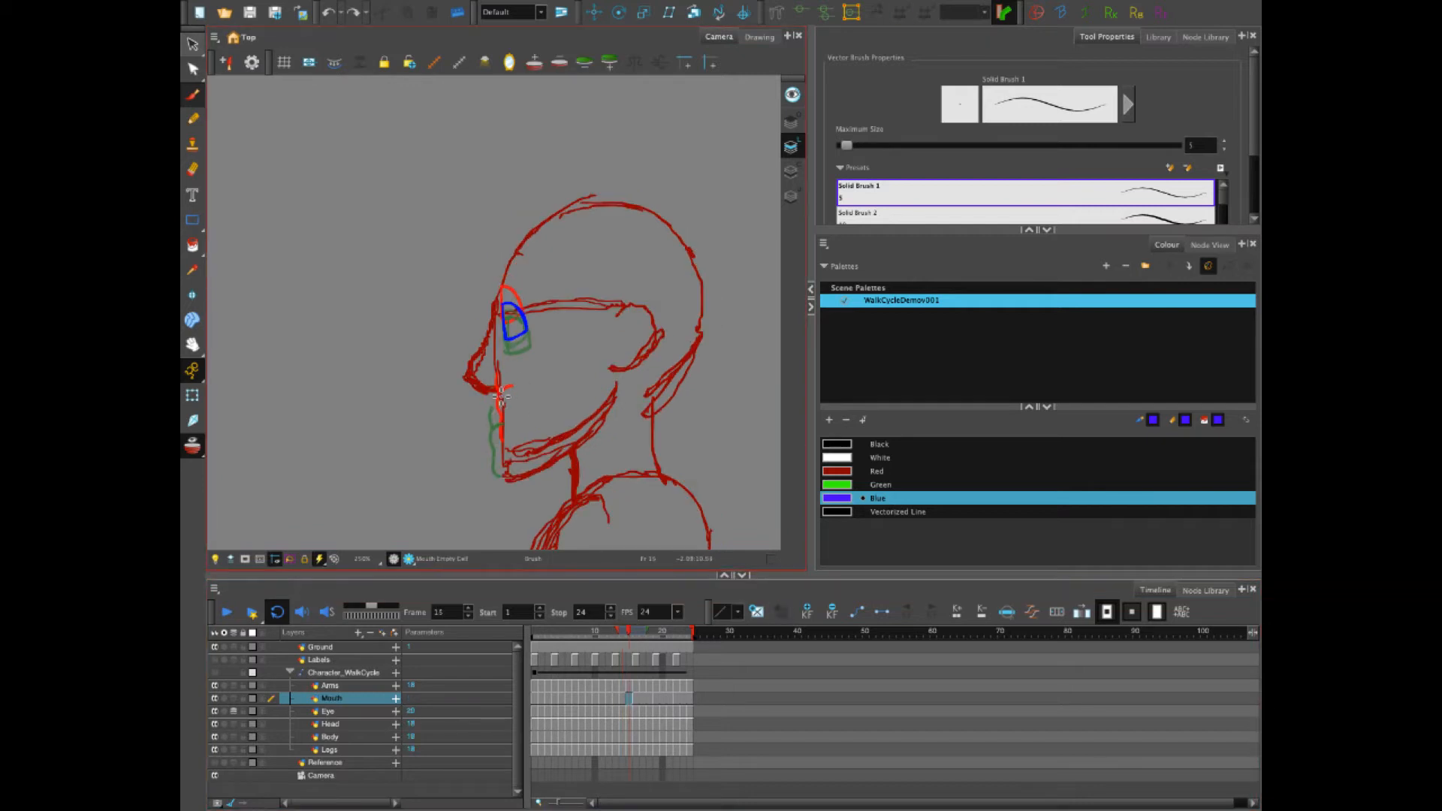
drag(501, 387, 507, 464)
click(643, 698)
drag(496, 398, 512, 468)
click(650, 699)
Draw the in-between mouths in Blue on frames 20 and 21 of the Mouth layer
key(period)
key(period)
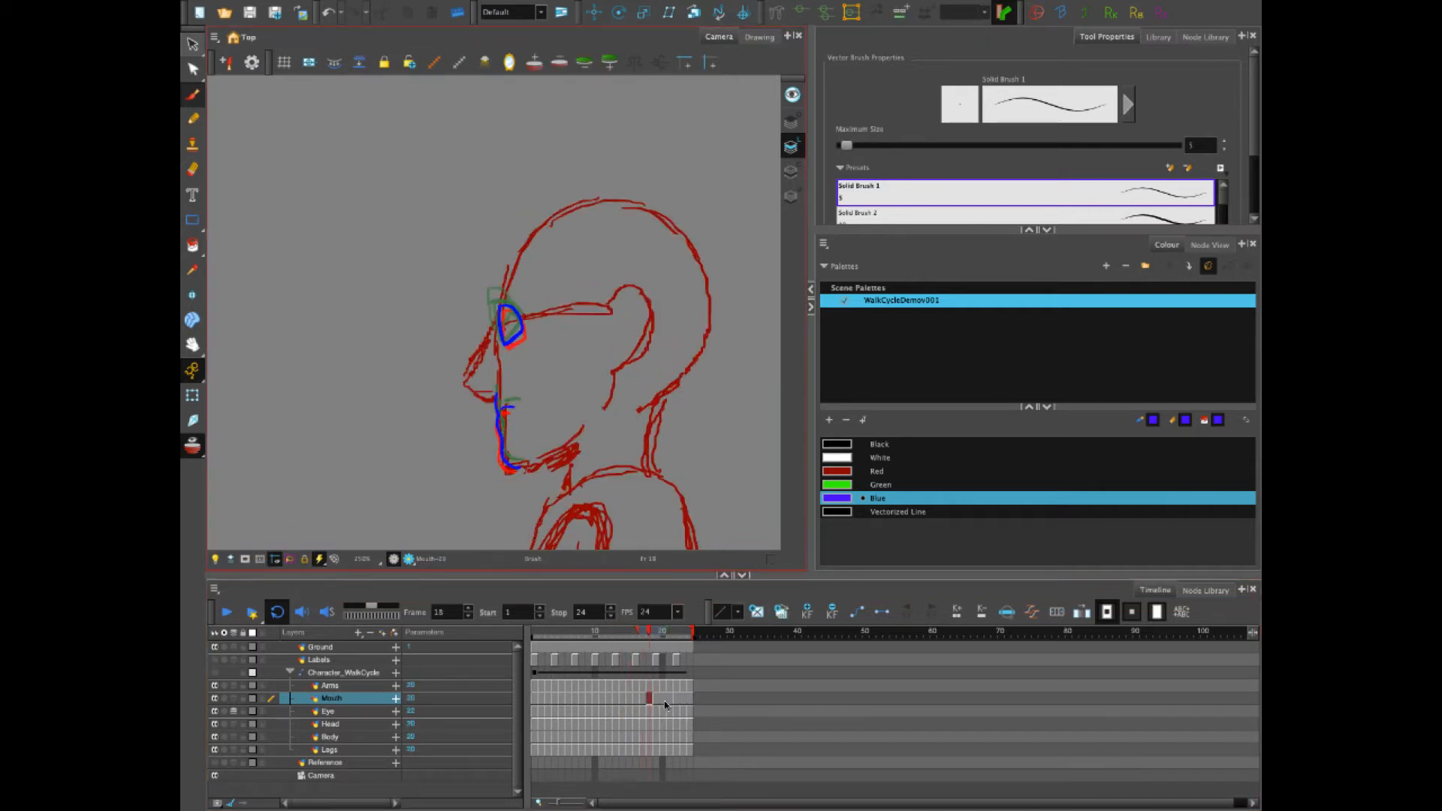
mouse_move(490, 383)
mouse_down()
mouse_move(516, 460)
mouse_move(515, 392)
mouse_move(484, 381)
mouse_move(493, 432)
mouse_up()
key(ctrl+z)
click(670, 698)
drag(488, 387, 507, 383)
Extend the scene to frame 25 and copy the frame 1 mouth drawing to frame 25 of the Mouth layer
click(681, 702)
drag(693, 632, 700, 632)
click(539, 697)
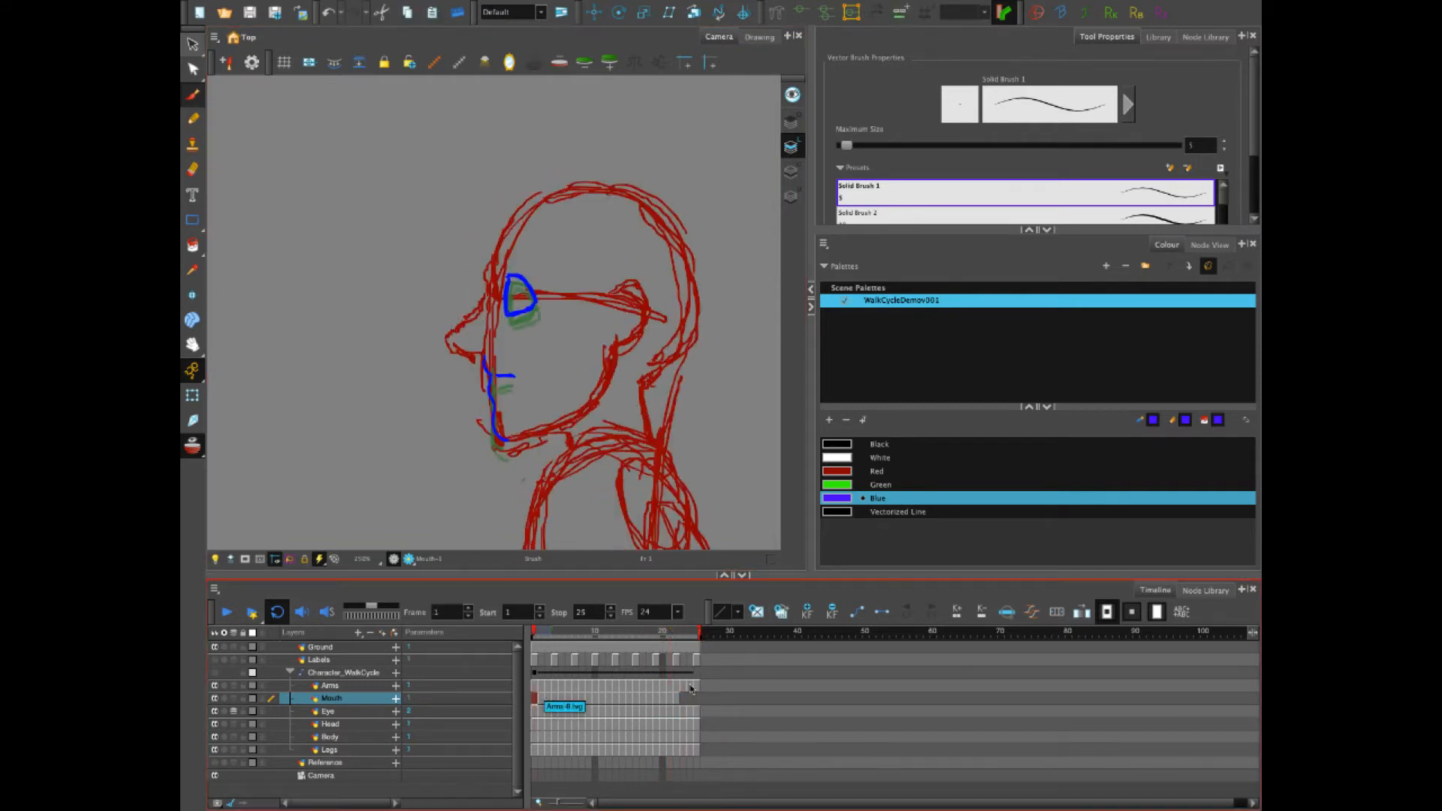
click(696, 690)
click(541, 695)
click(683, 699)
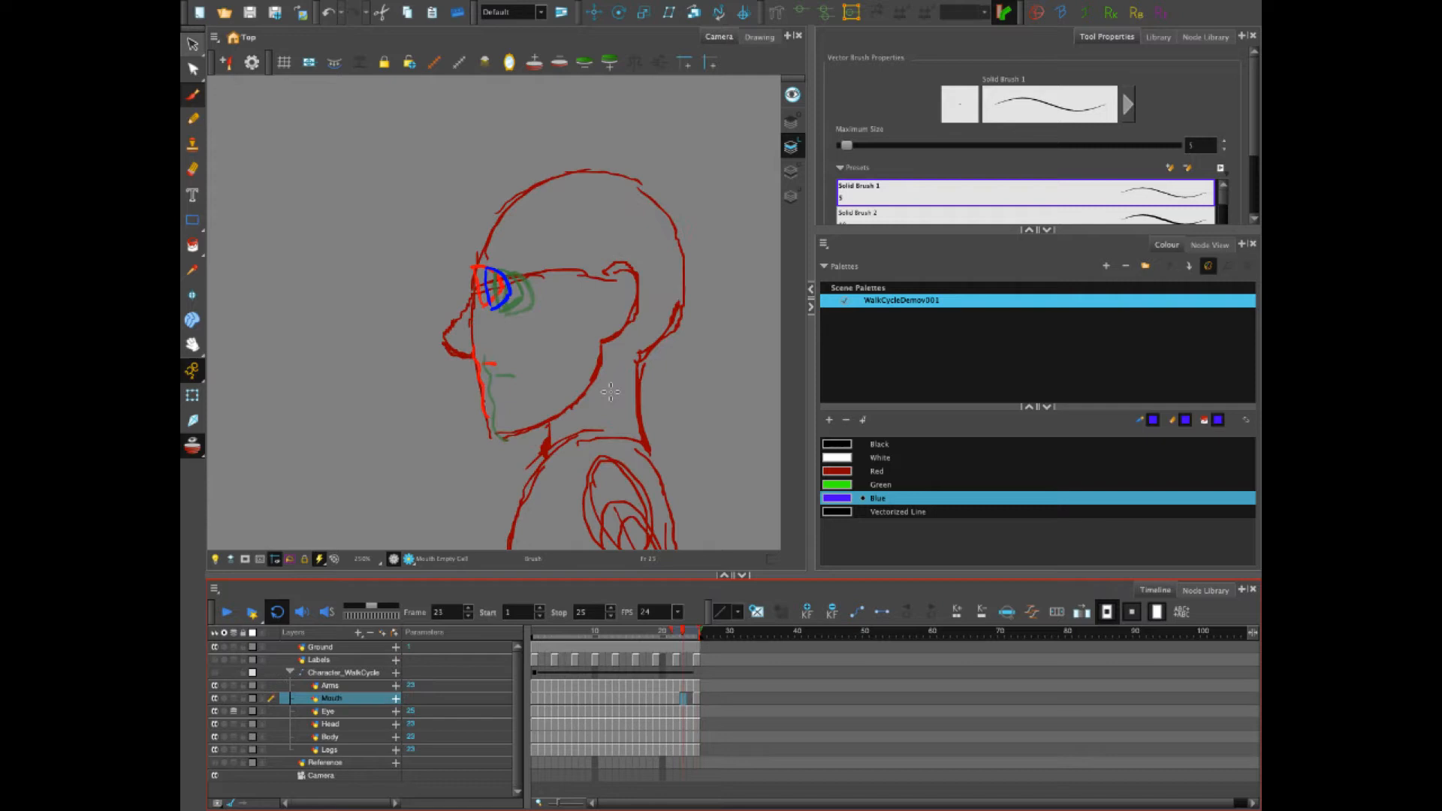
Draw the in-between mouths in Blue on frames 23 and 24 of the Mouth layer
drag(475, 357, 501, 439)
mouse_move(481, 372)
mouse_down()
mouse_move(500, 372)
mouse_move(482, 374)
mouse_move(507, 439)
mouse_up()
click(689, 698)
click(682, 698)
click(689, 698)
drag(484, 375, 504, 374)
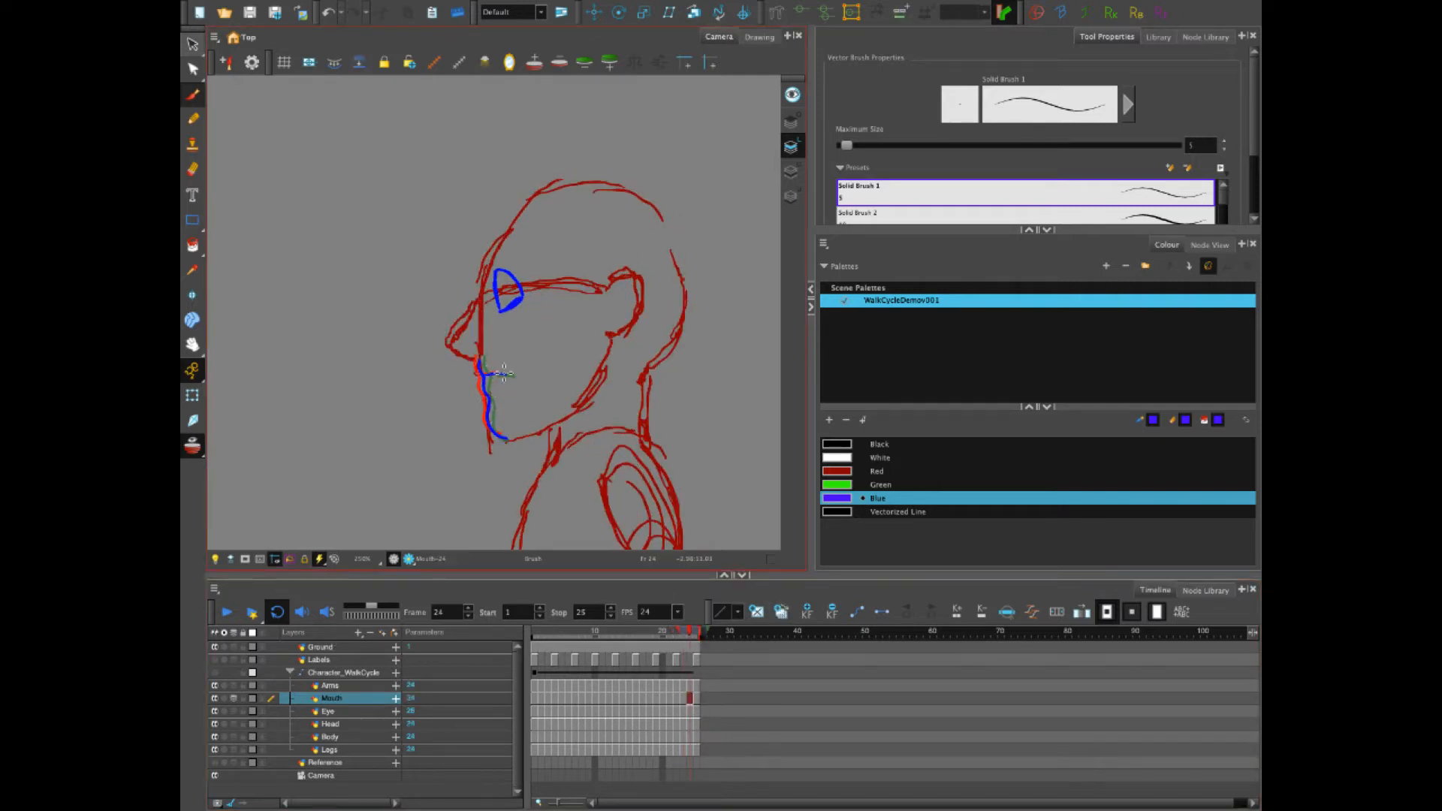
Play back the looping walk cycle with the whole figure in view to review the finished face
click(228, 612)
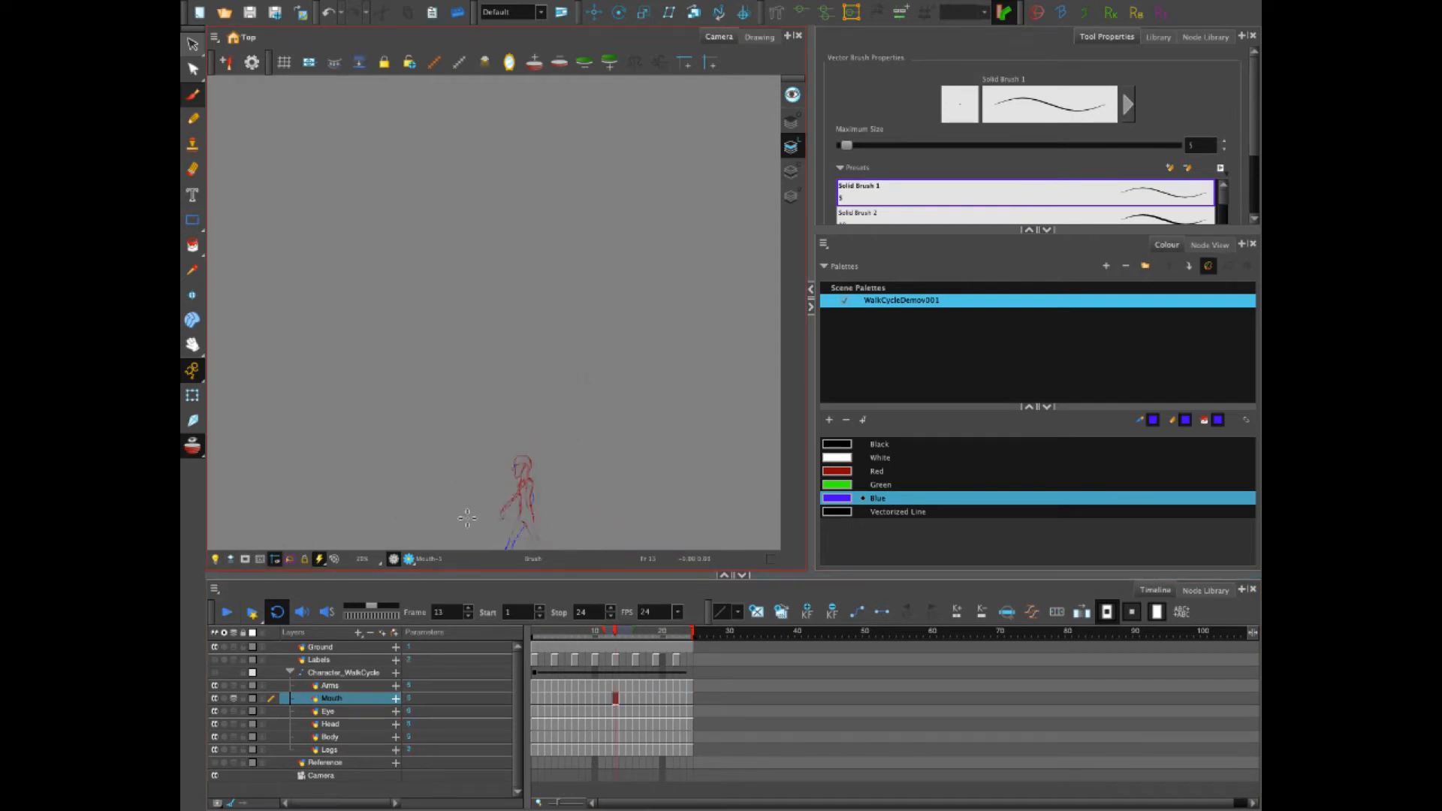
scroll(468, 518, up, 4)
drag(506, 477, 454, 358)
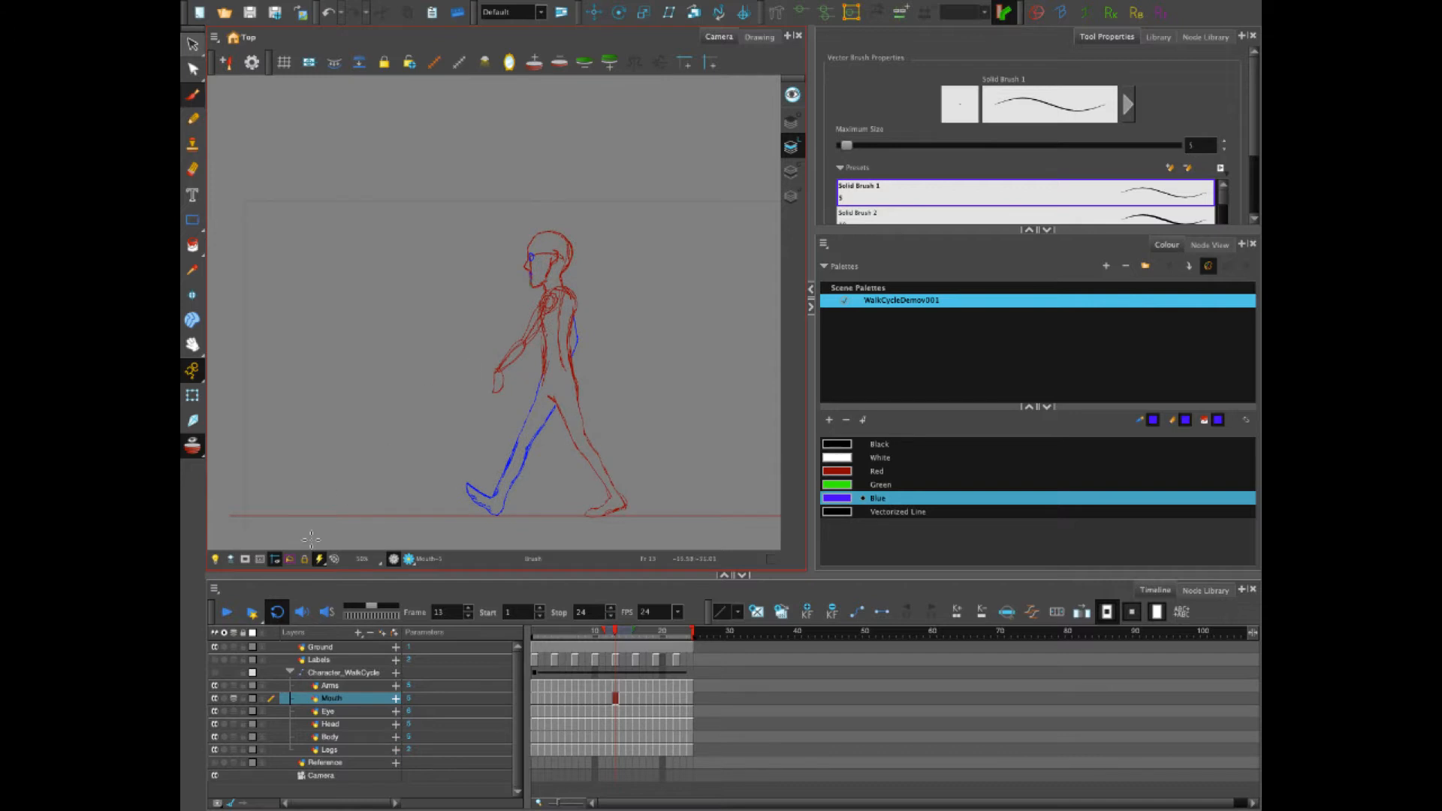
click(226, 612)
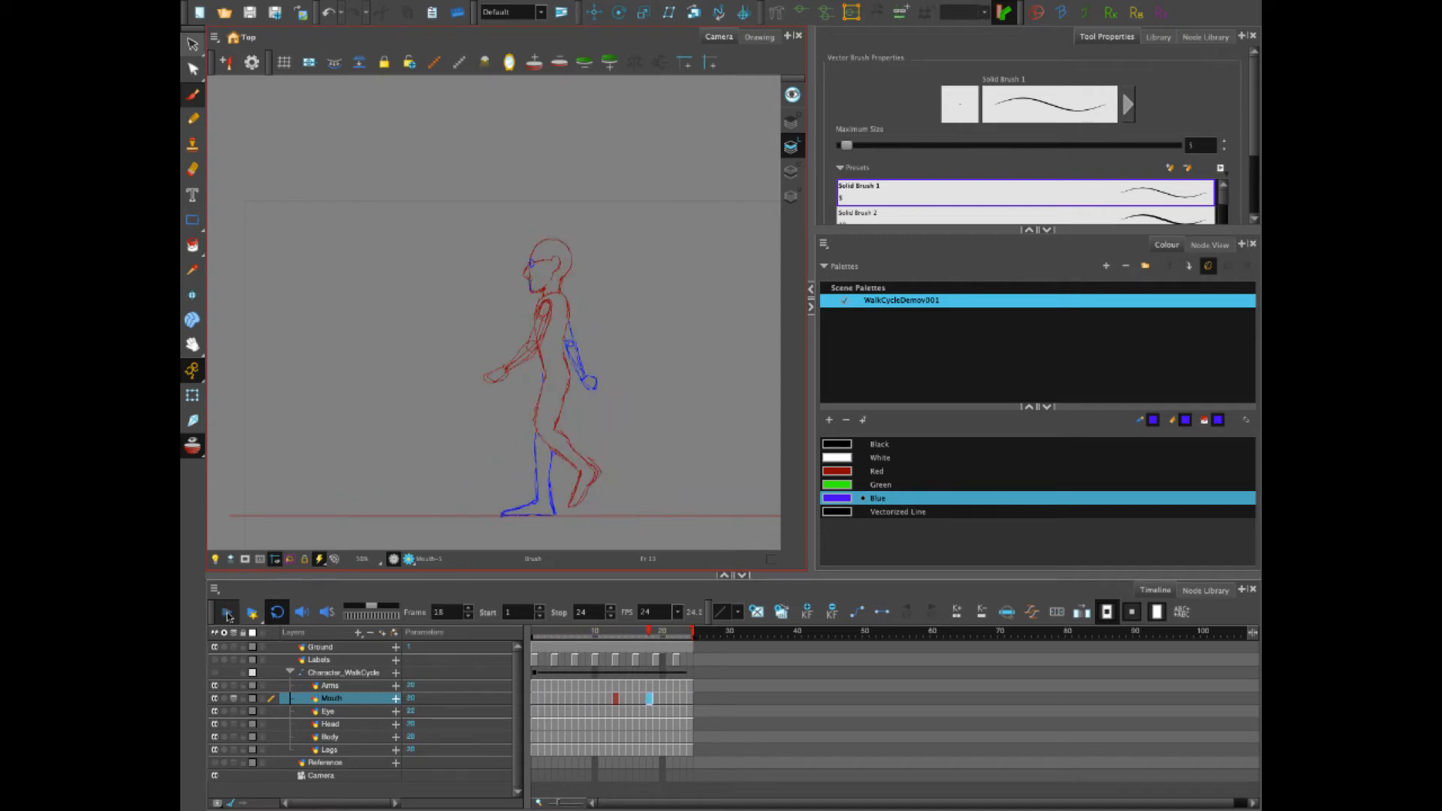
Stop the playback and add a new vector drawing layer named Hair above the Body layer
click(227, 613)
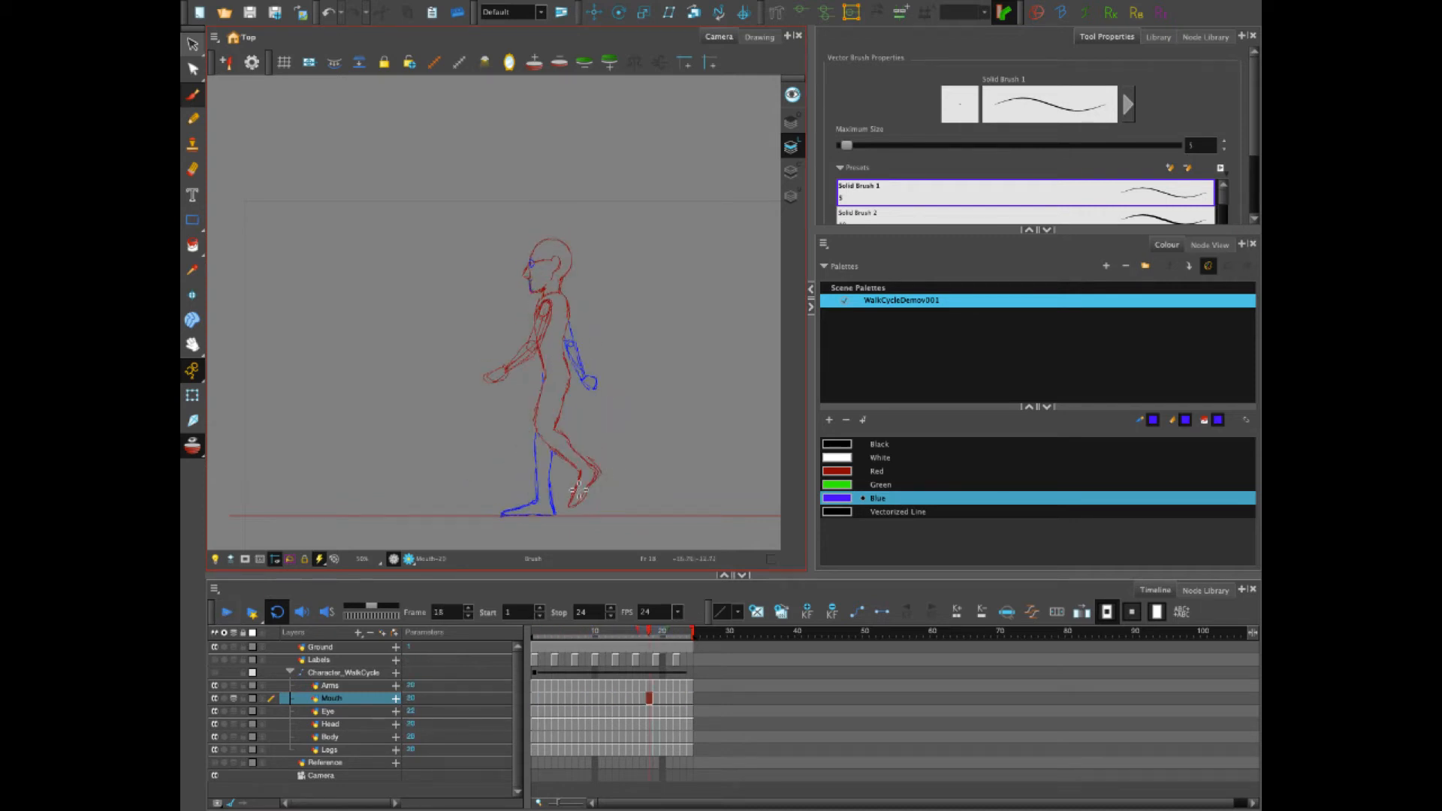
click(331, 737)
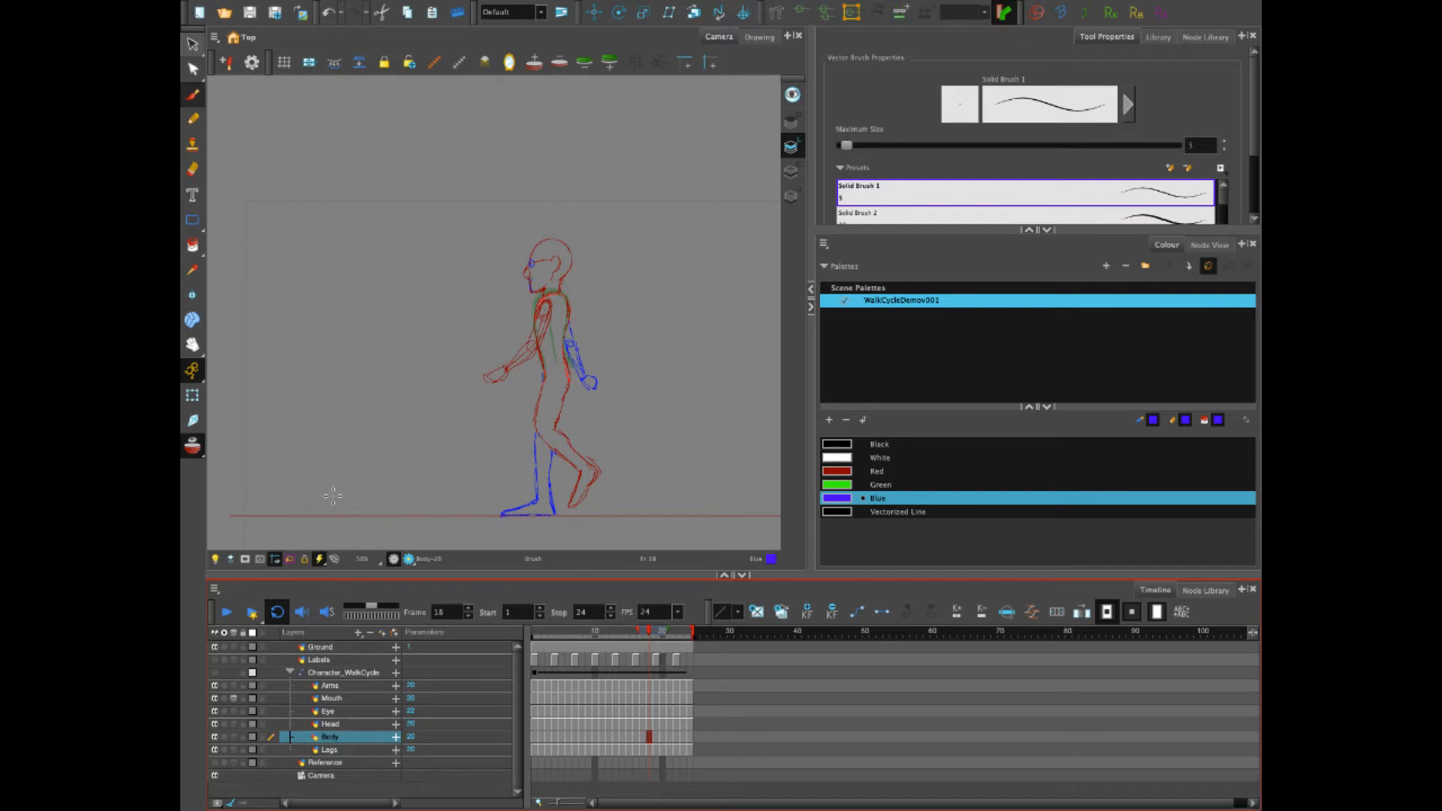
click(358, 630)
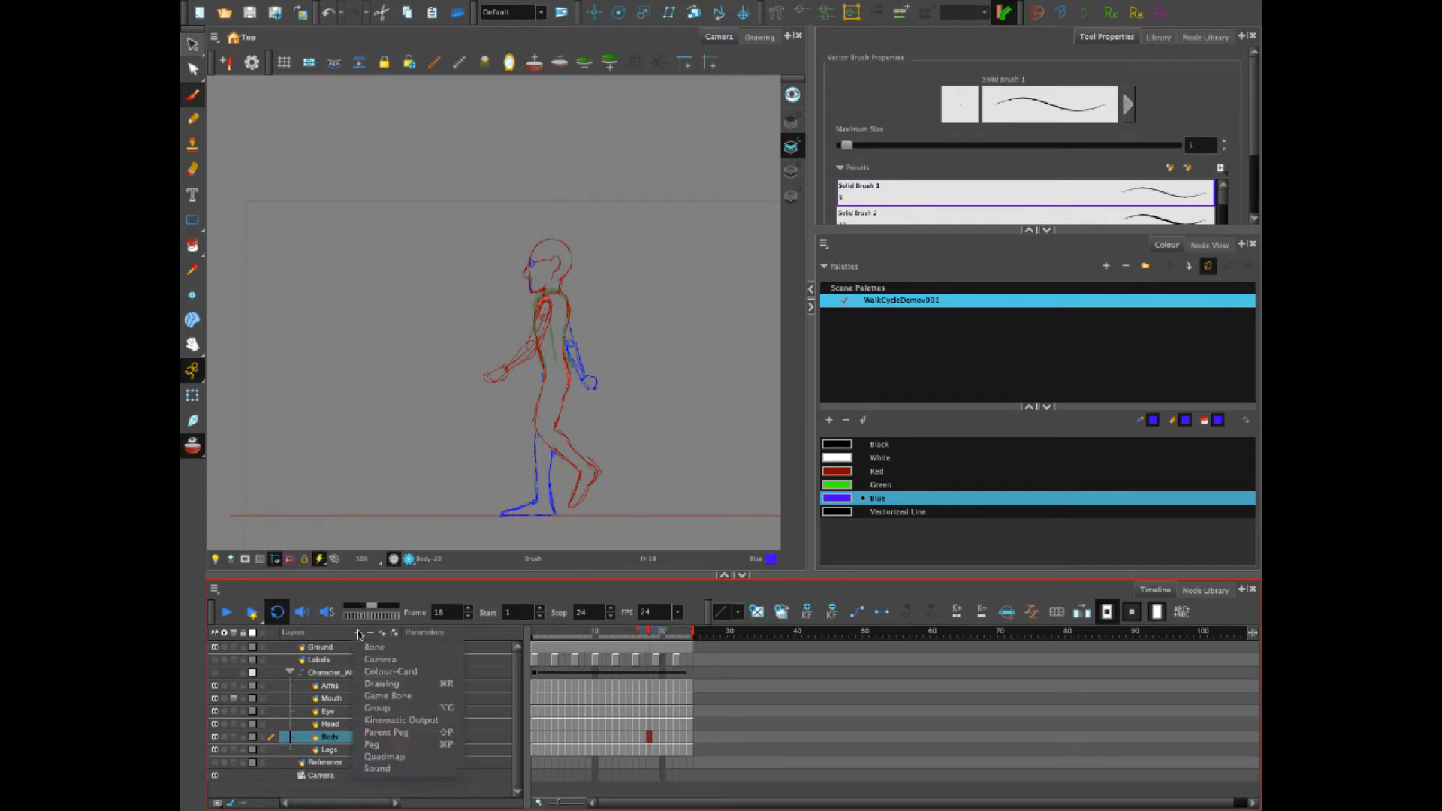
click(373, 685)
text(H)
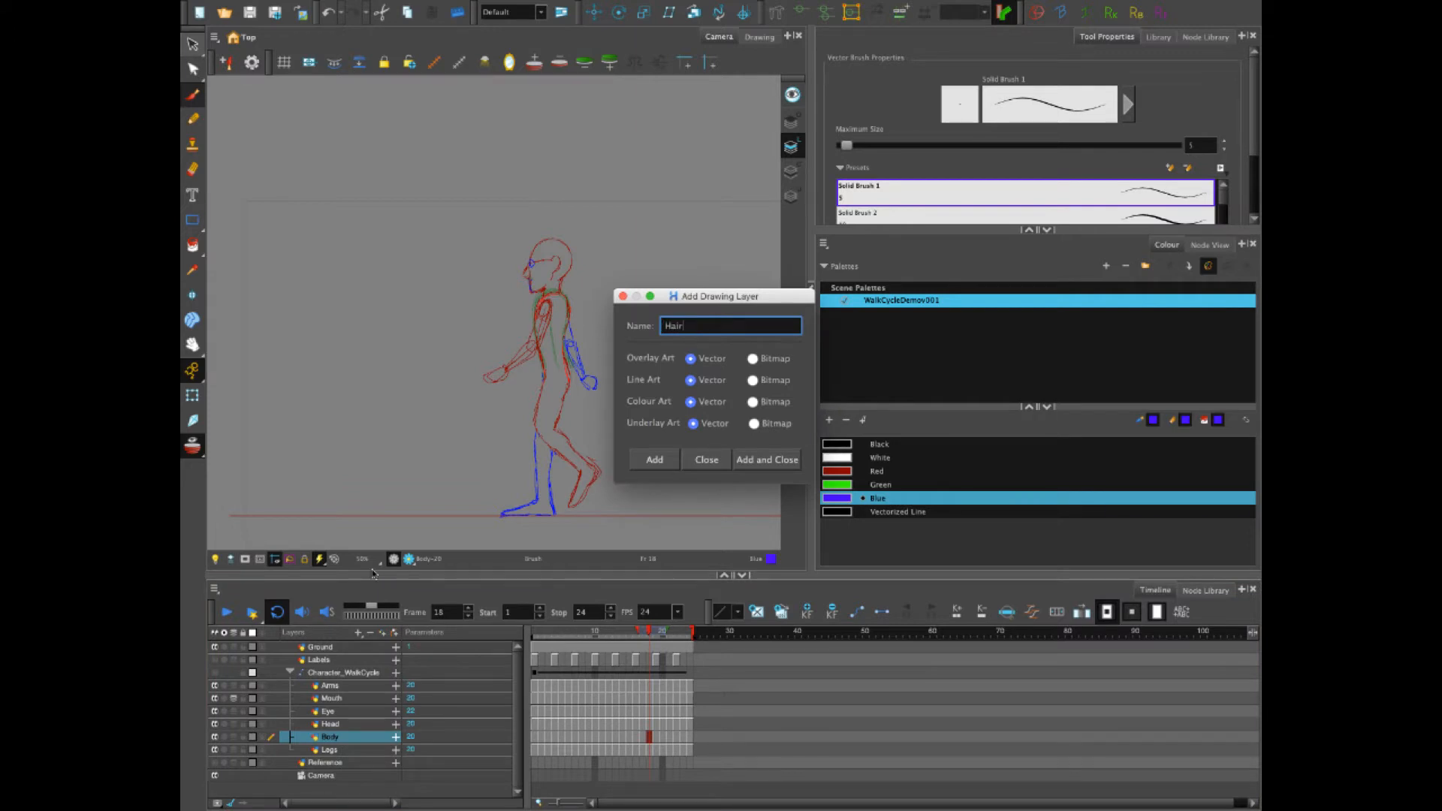
text(air)
click(759, 459)
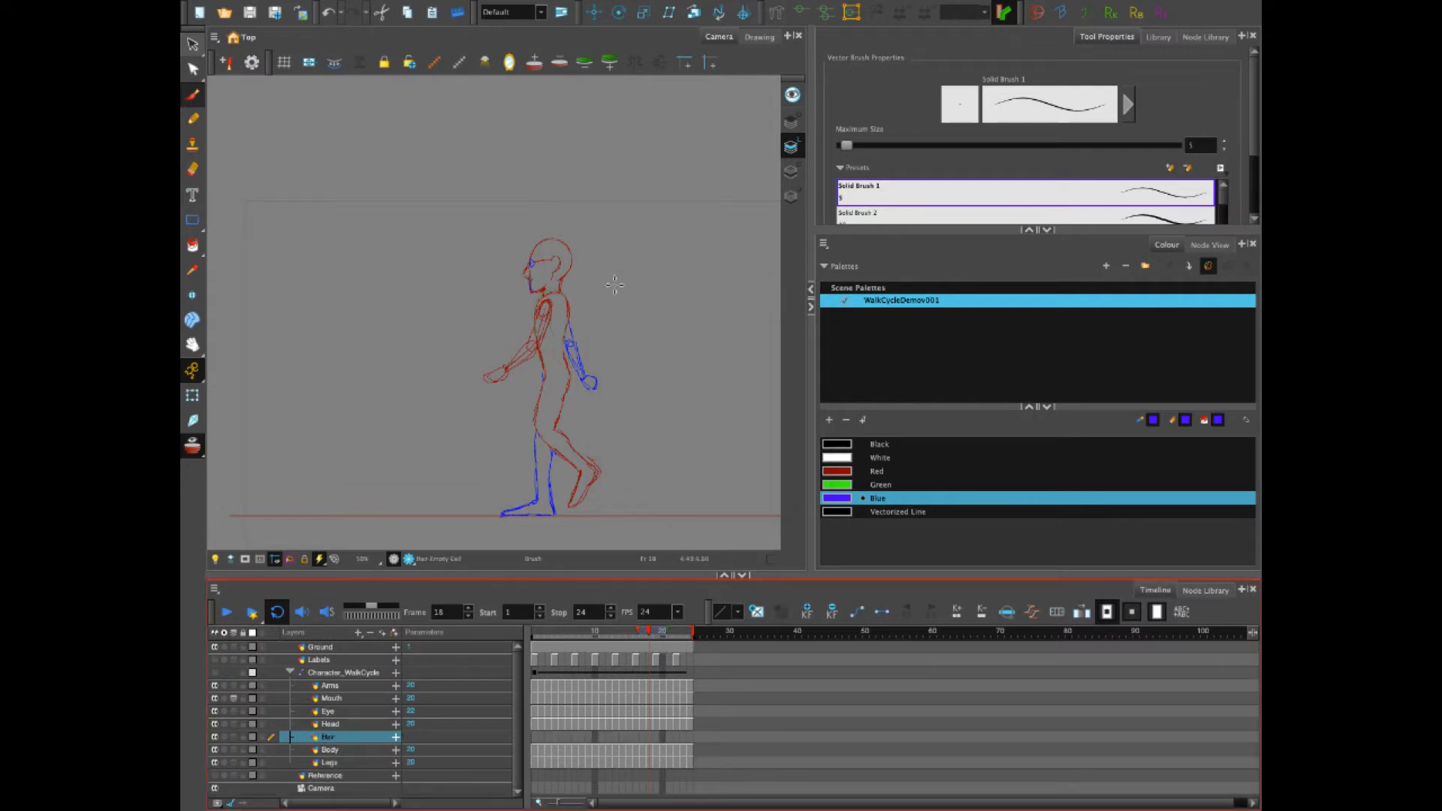
Sketch long hair in Blue on frame 18 of the Hair layer, falling from the back of the head past the shoulders
key(2)
key(2)
key(2)
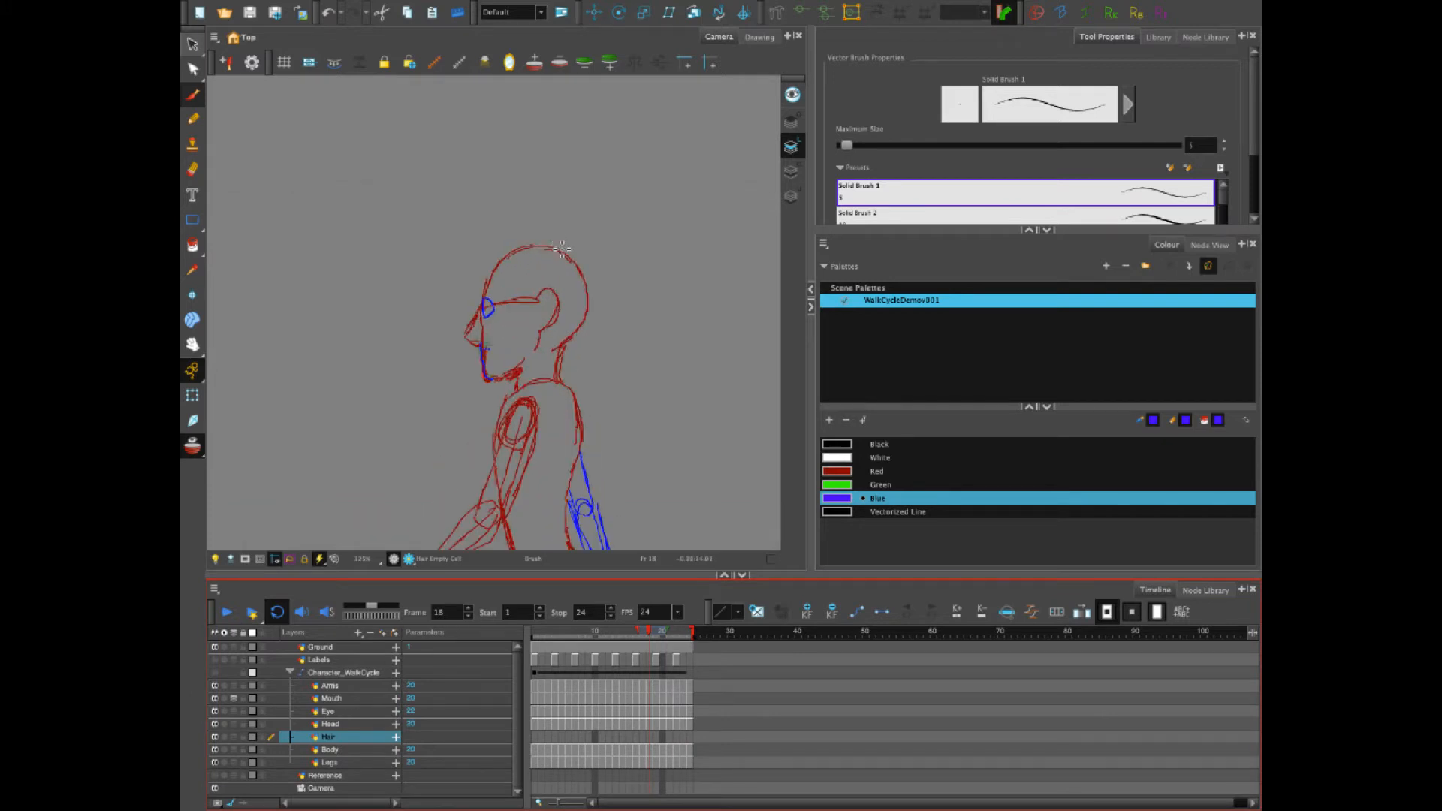
key(space)
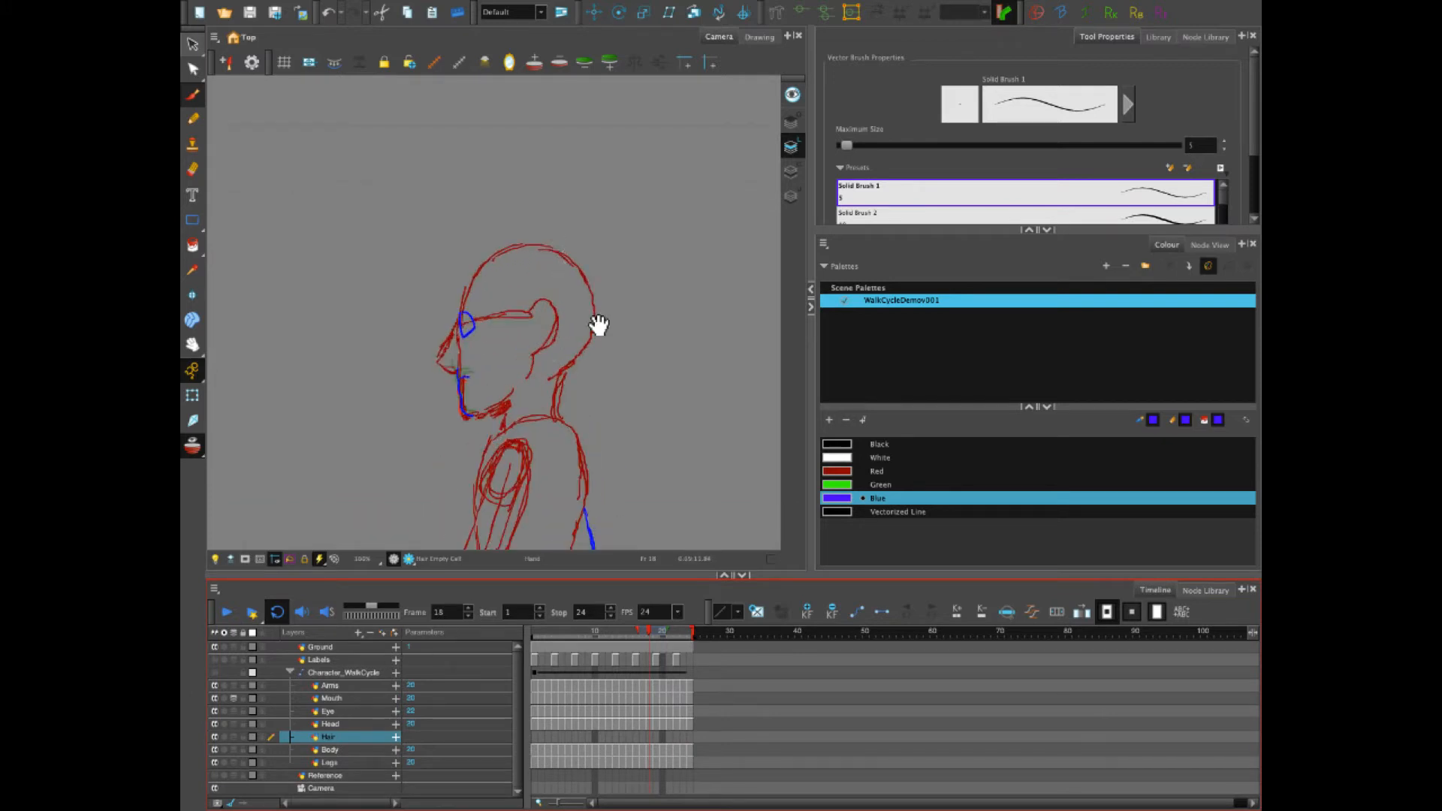
drag(599, 324, 594, 310)
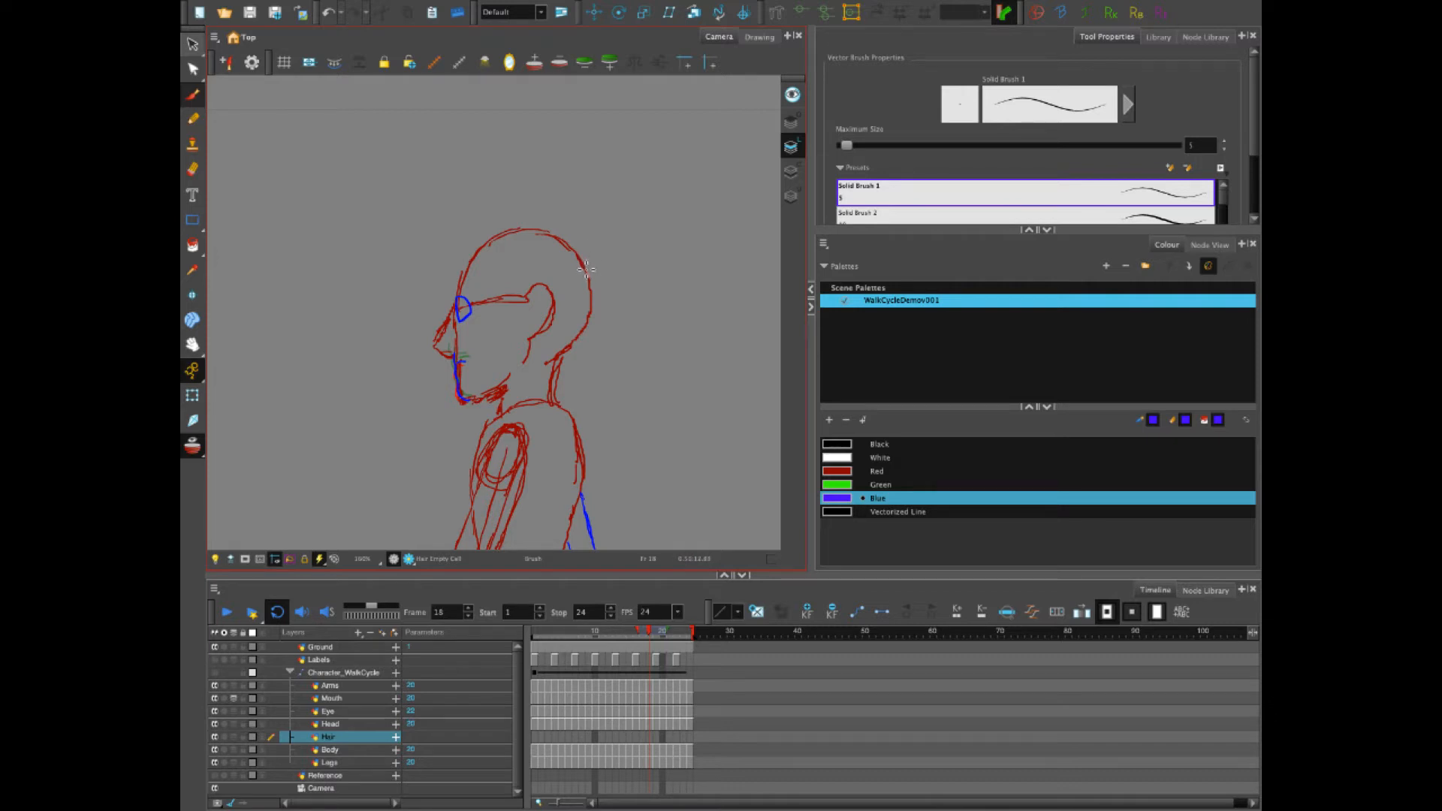
drag(591, 282, 585, 333)
drag(597, 406, 615, 444)
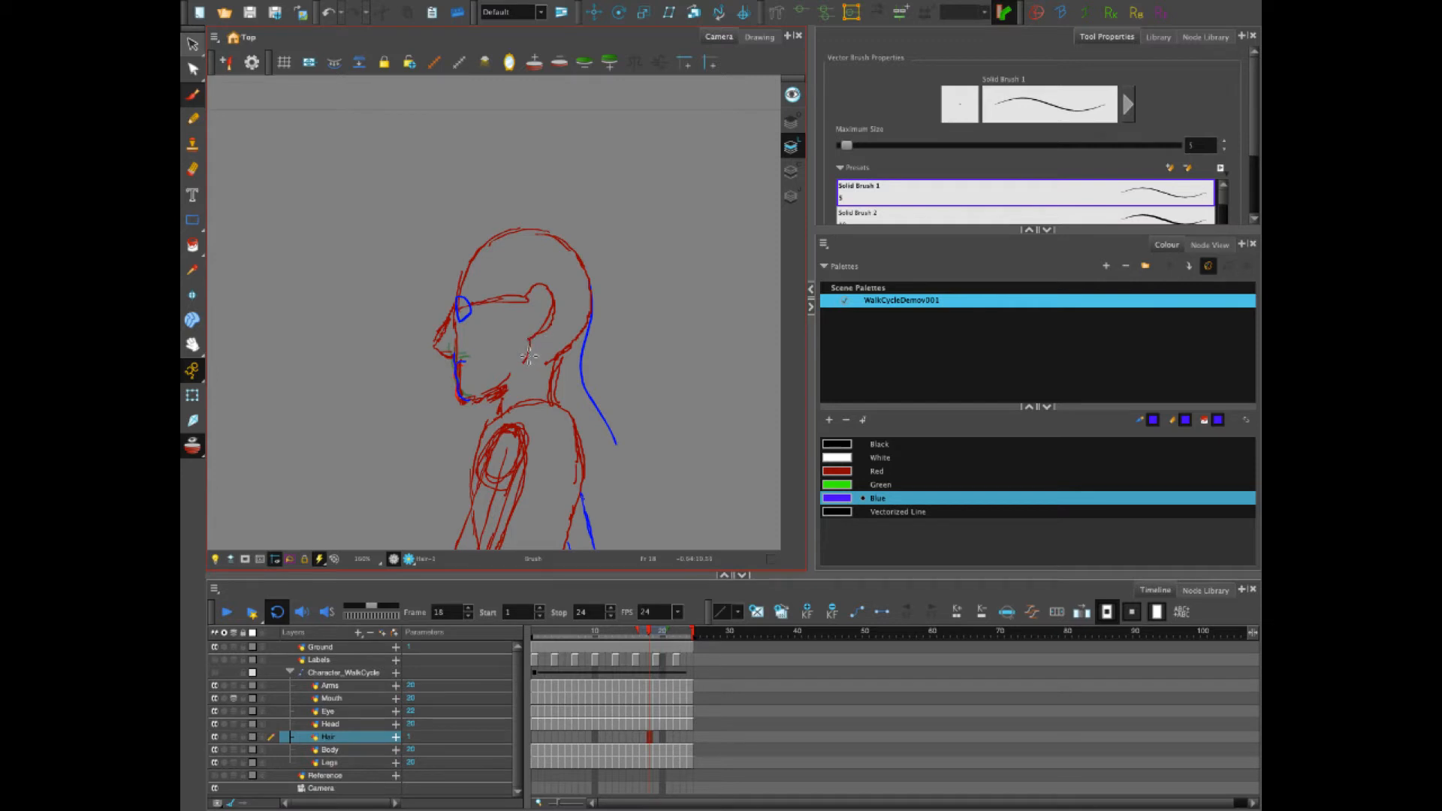
mouse_move(526, 359)
mouse_down()
mouse_move(560, 481)
mouse_move(582, 496)
mouse_move(616, 425)
mouse_up()
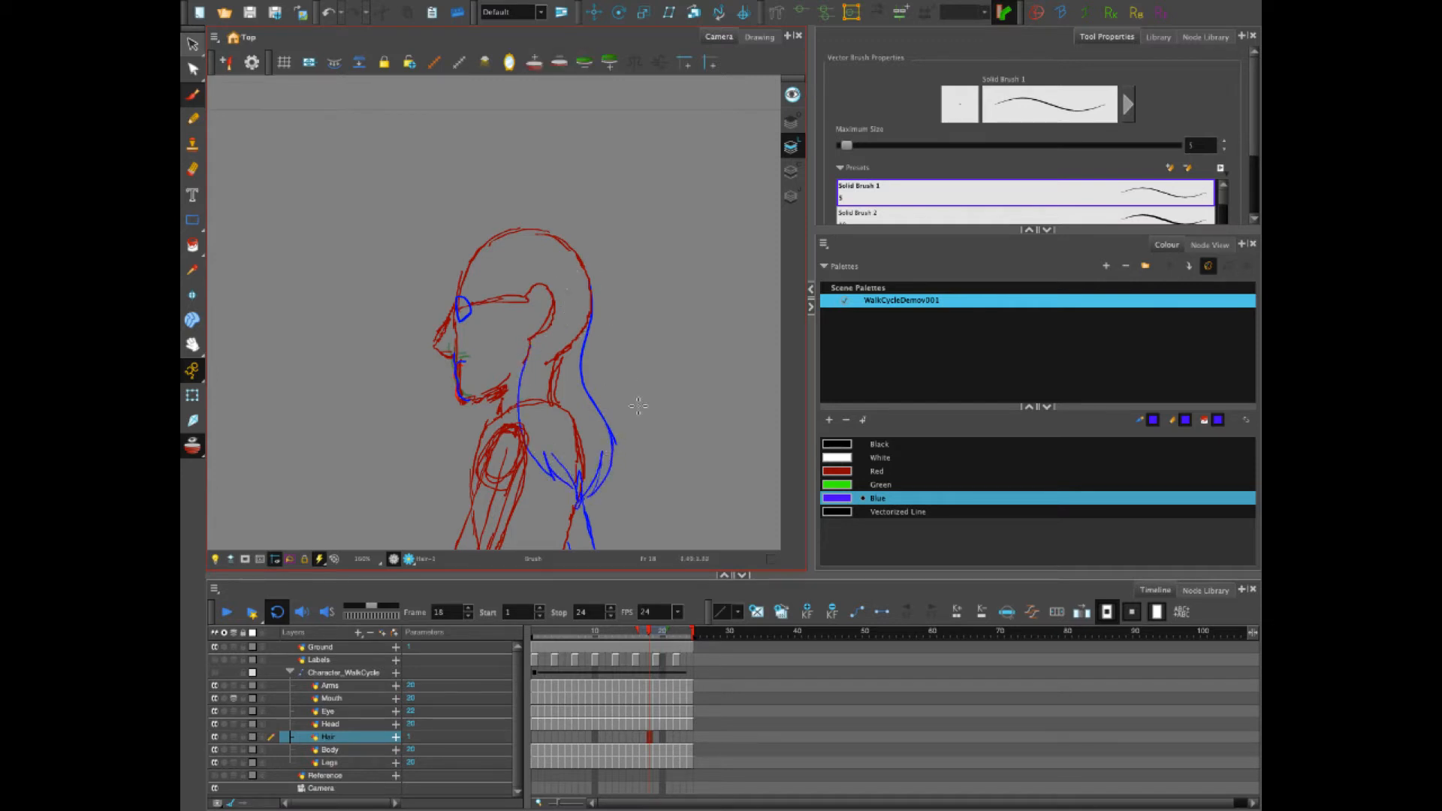
drag(673, 507, 692, 438)
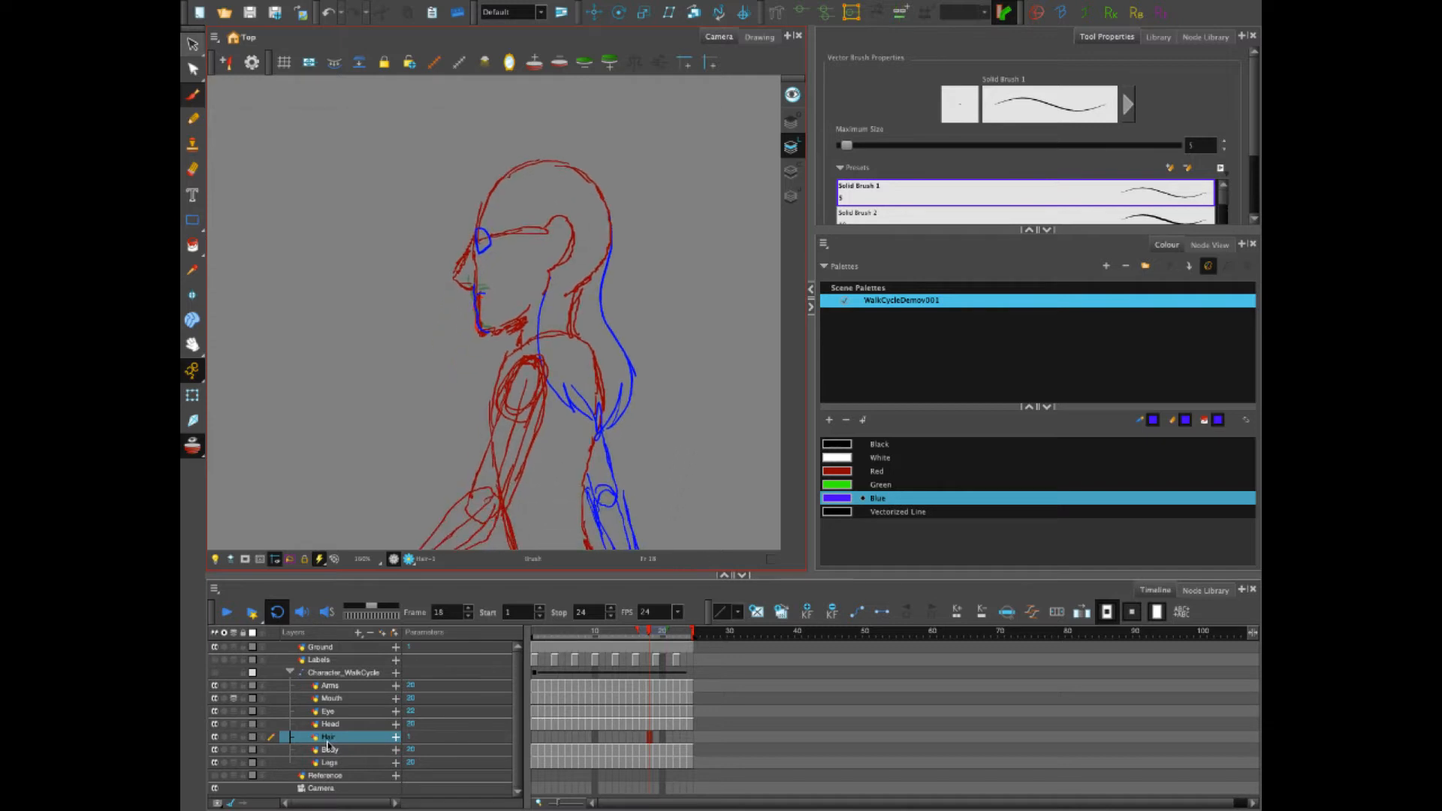
Rename the Hair layer to Hair_Back
double_click(335, 739)
text(Head)
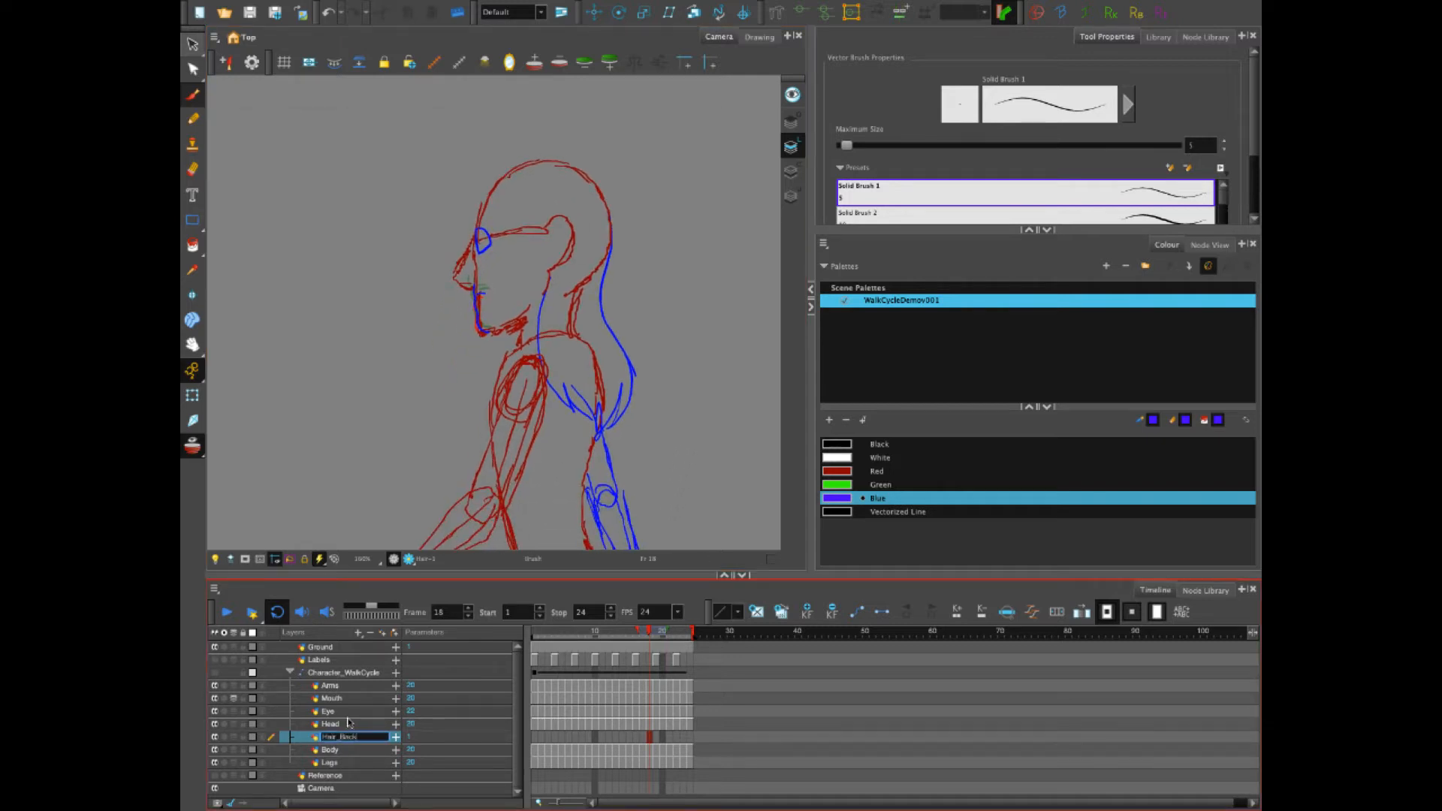
key(Return)
click(650, 741)
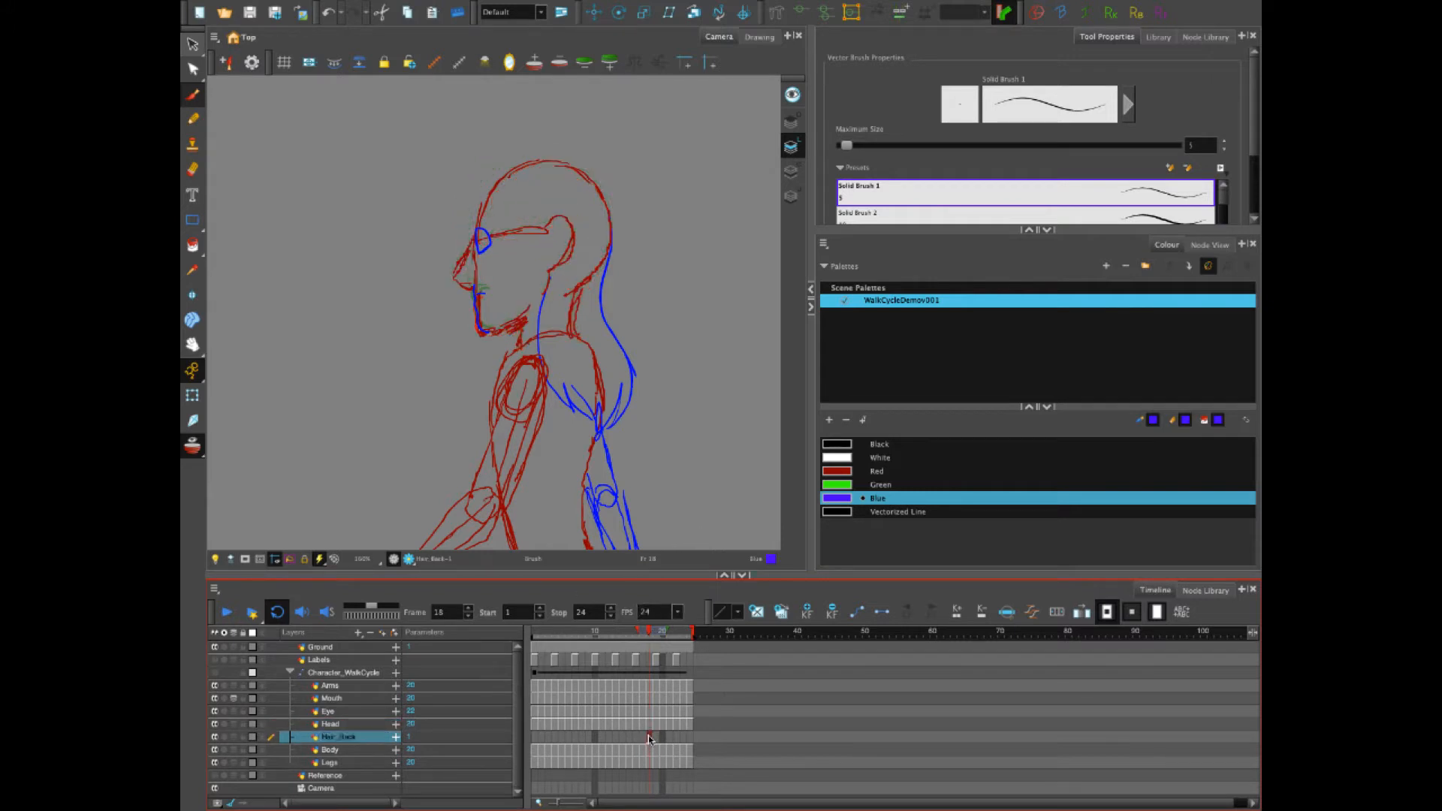
Draw the back and front contours of the hair in Blue on frame 1 of the Hair_Back layer
drag(555, 634, 530, 635)
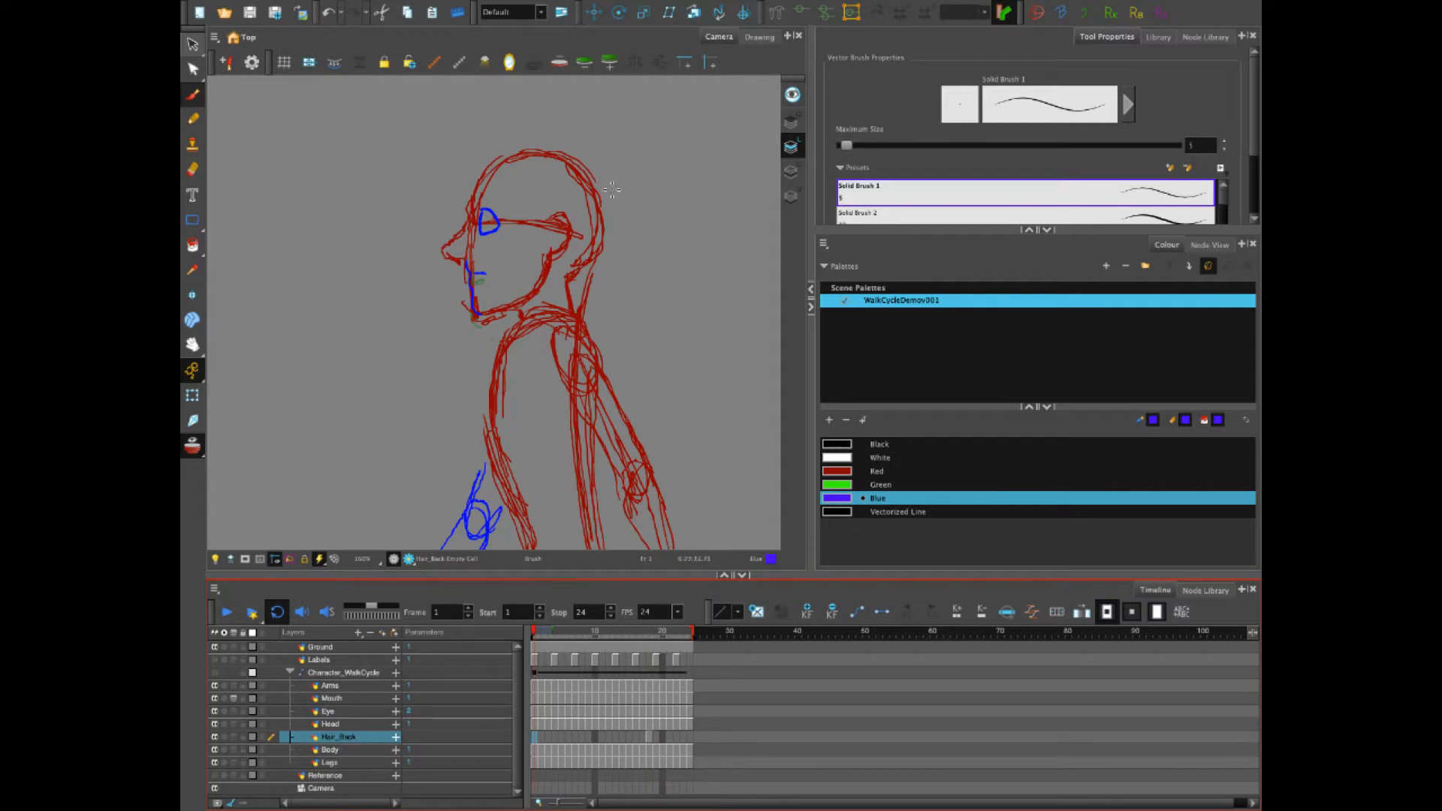
click(649, 749)
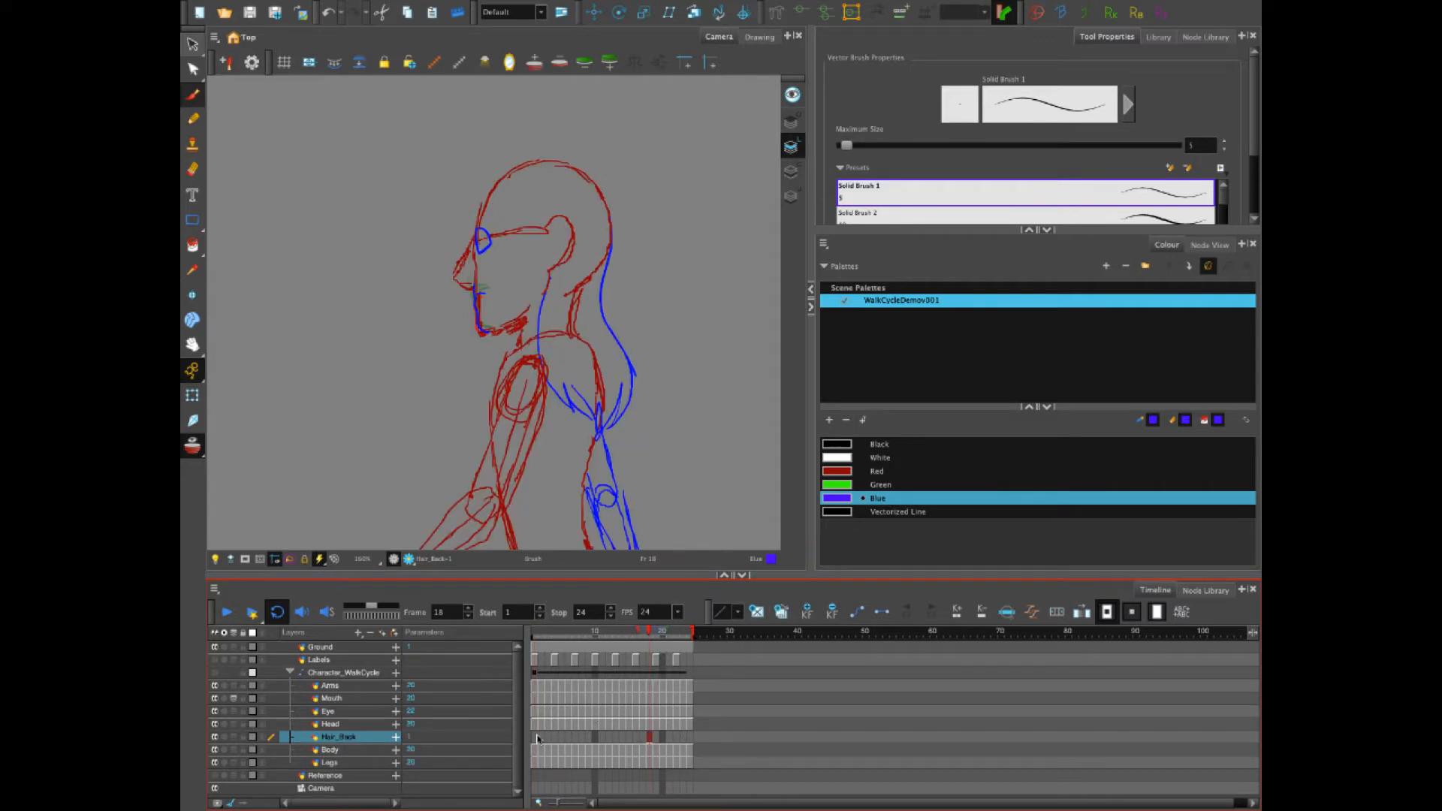
click(536, 740)
mouse_move(593, 180)
mouse_down()
mouse_move(599, 259)
mouse_move(560, 312)
mouse_move(594, 341)
mouse_up()
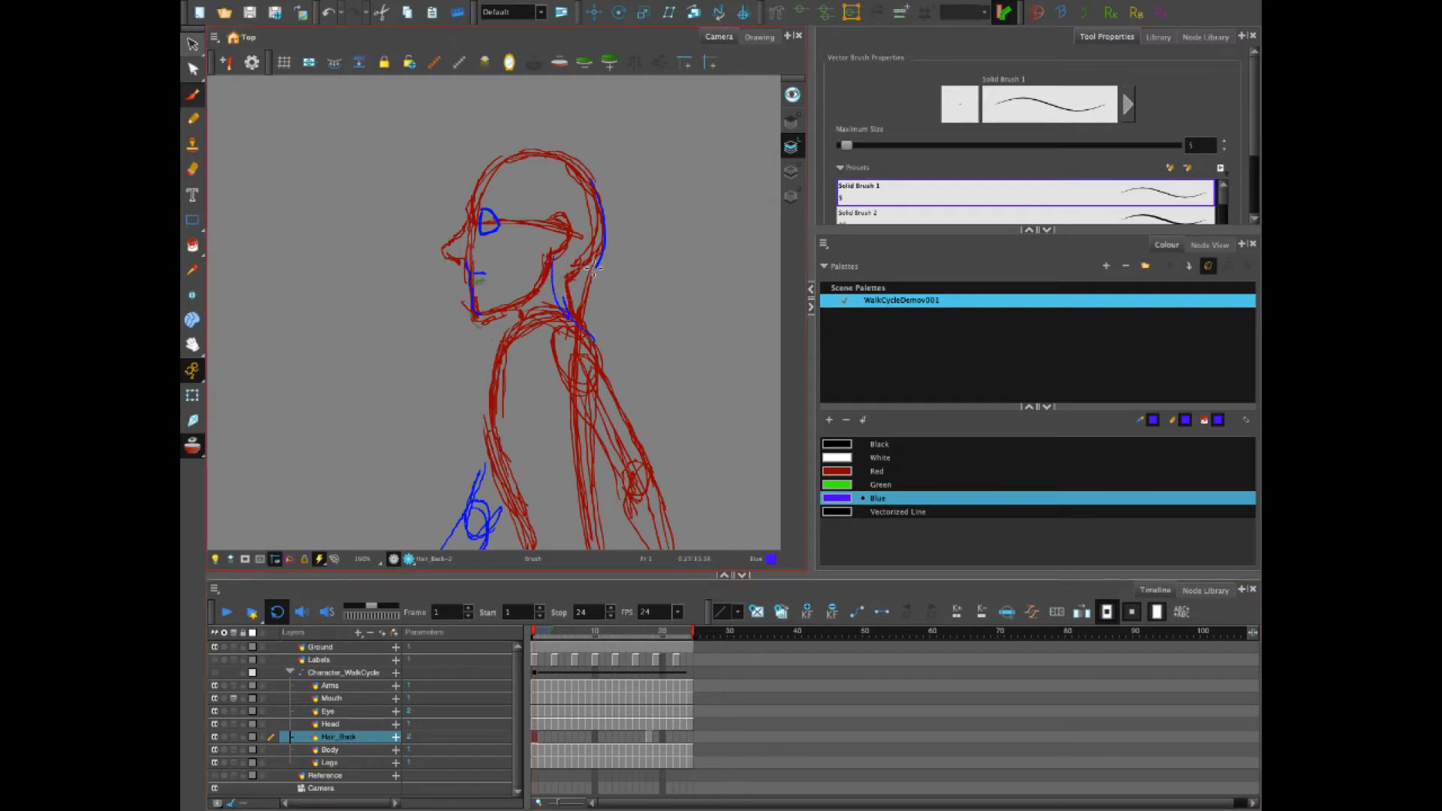
key(ctrl+z)
mouse_move(597, 264)
mouse_down()
mouse_move(620, 336)
mouse_move(613, 380)
mouse_up()
drag(552, 259, 583, 326)
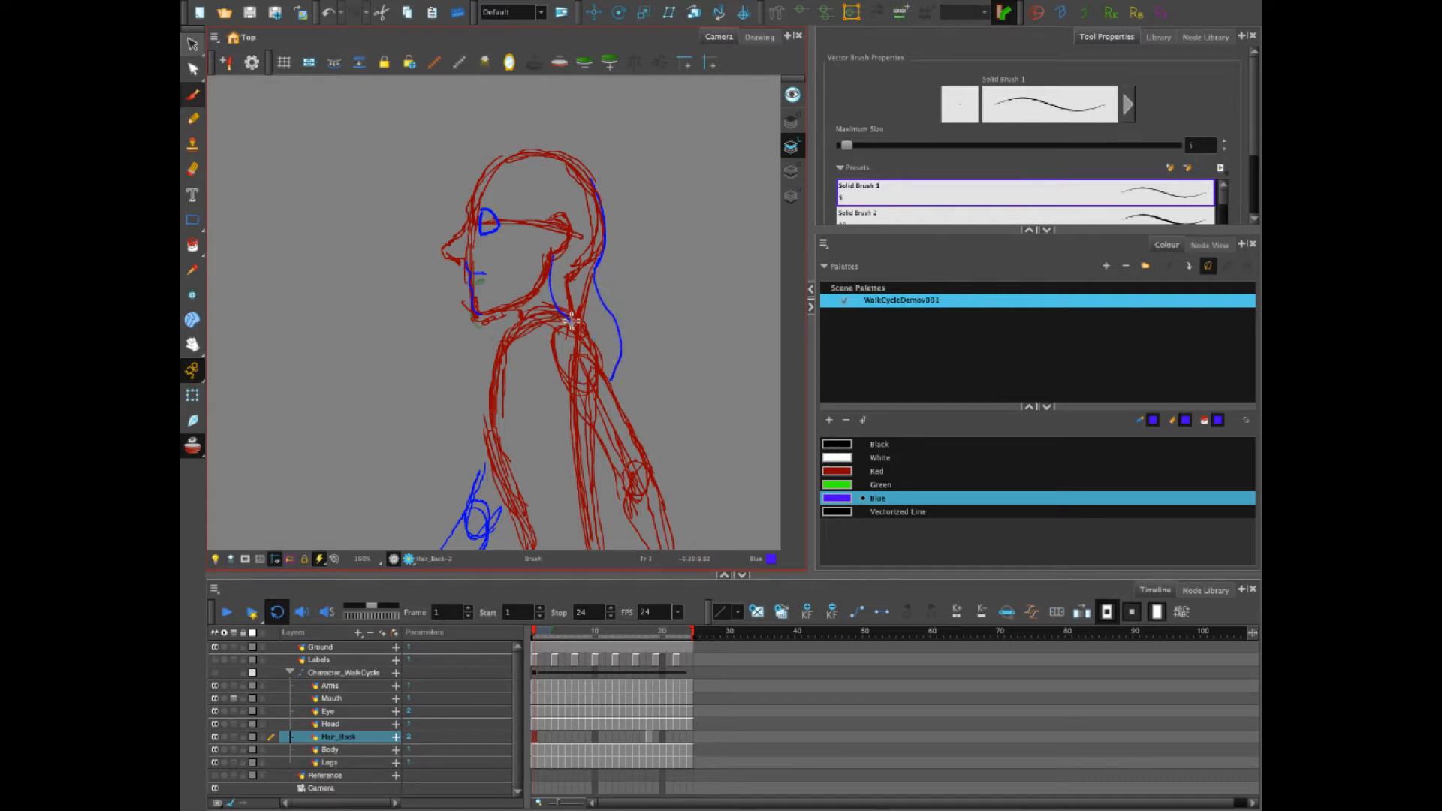
On frame 2, enable onion skinning for the Head layer alongside Hair_Back and limit it to previous drawings only
click(541, 742)
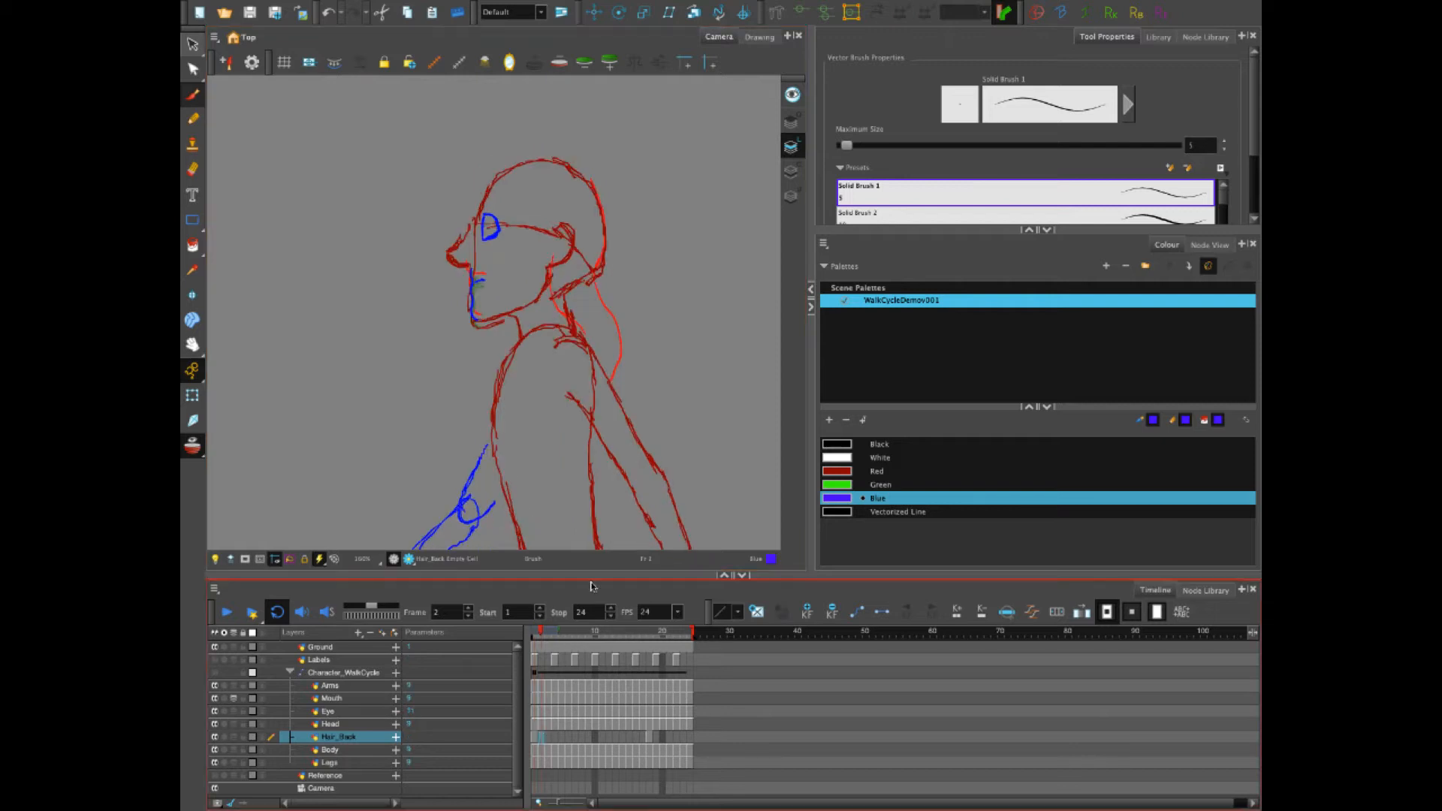
click(555, 741)
click(542, 740)
click(236, 740)
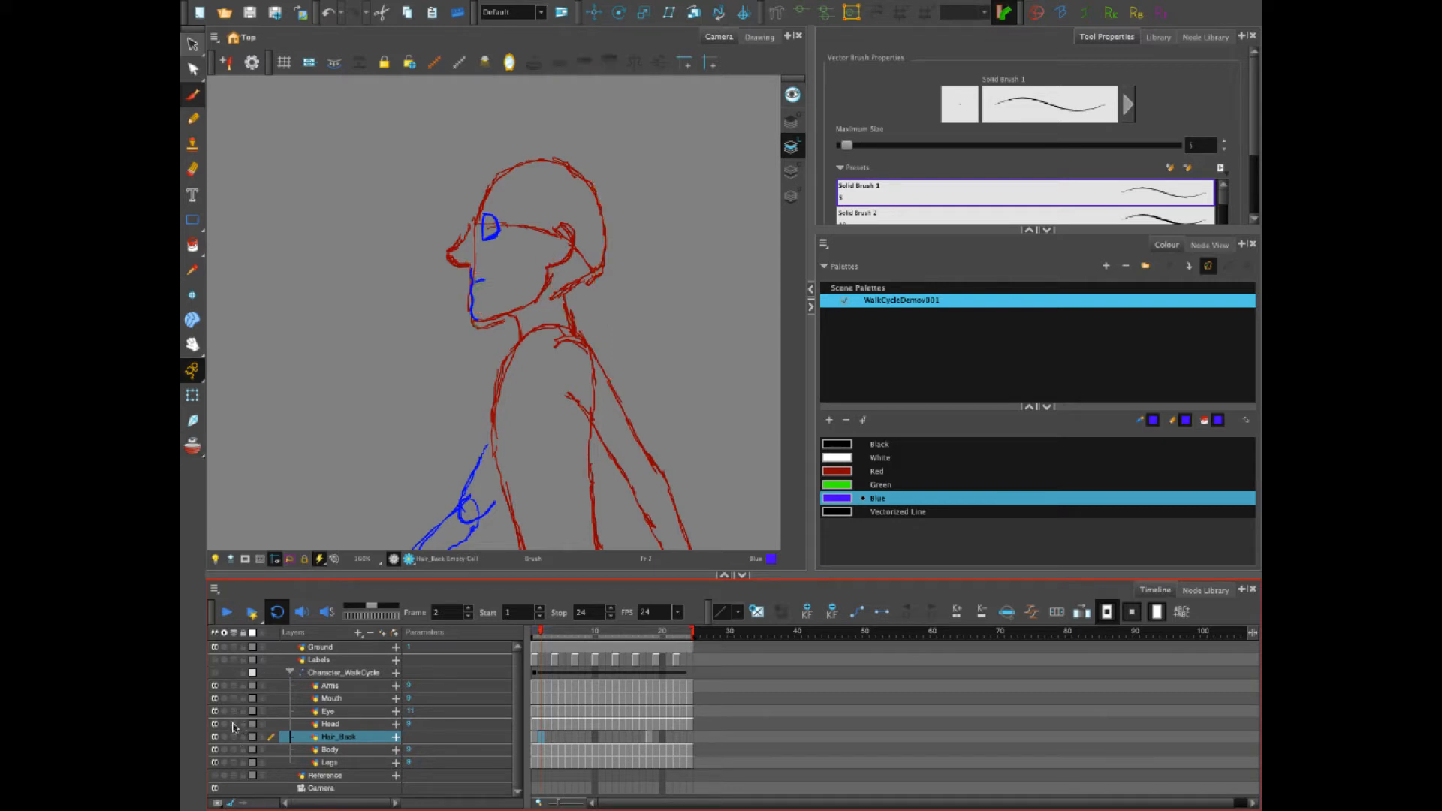
click(233, 726)
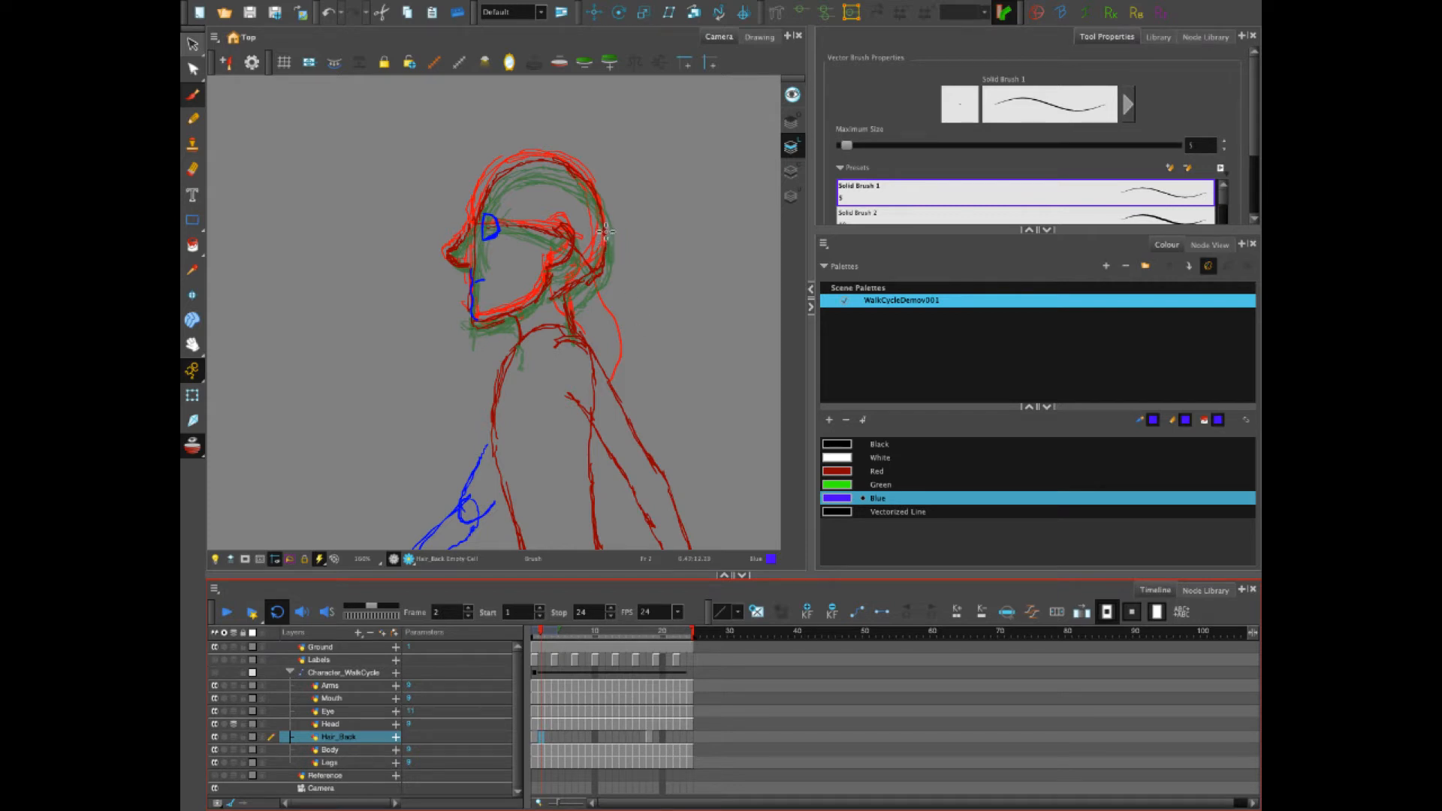
drag(561, 633, 543, 635)
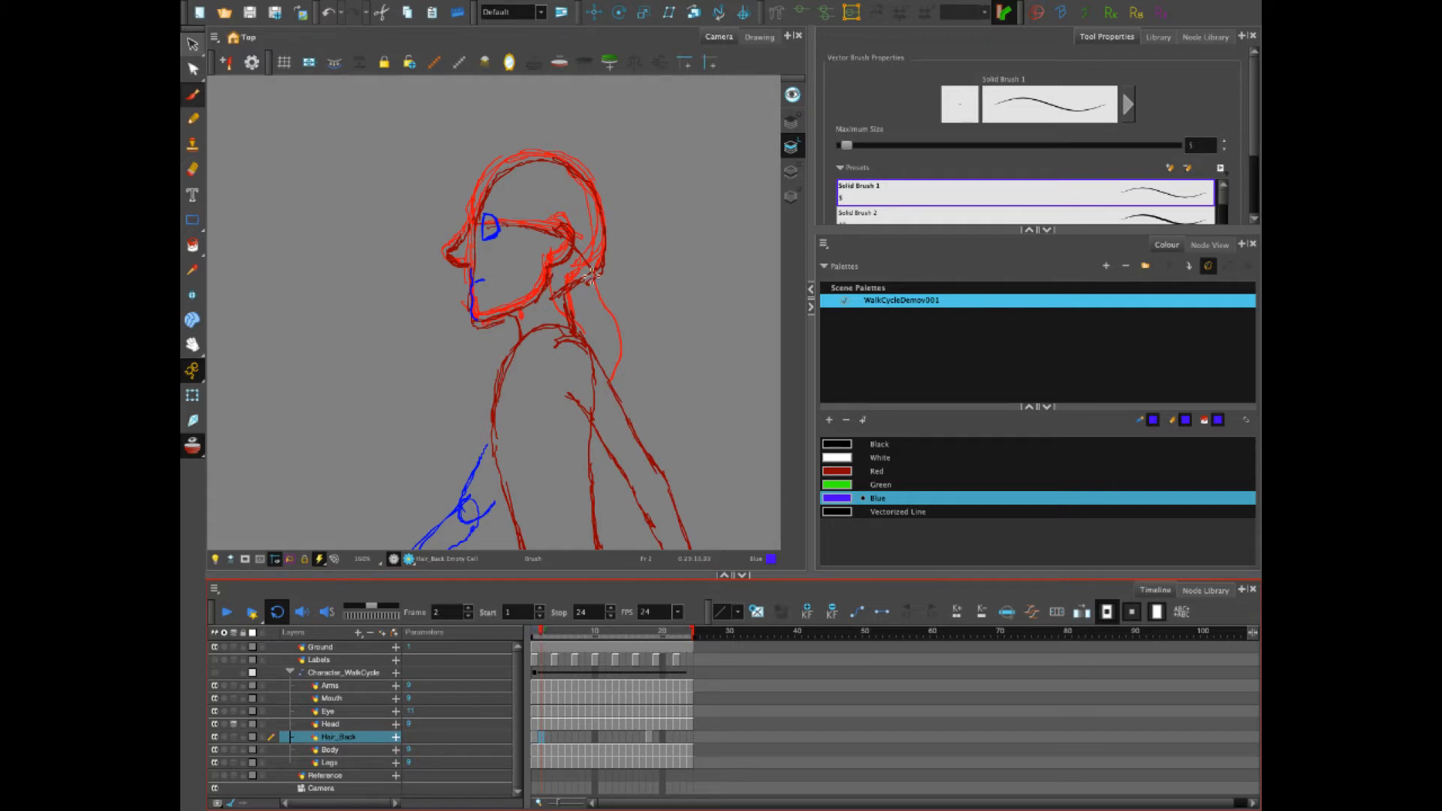
Draw the back and front hair contours in Blue on frames 2 and 3 of the Hair_Back layer
mouse_move(600, 264)
mouse_down()
mouse_move(631, 328)
mouse_move(620, 388)
mouse_up()
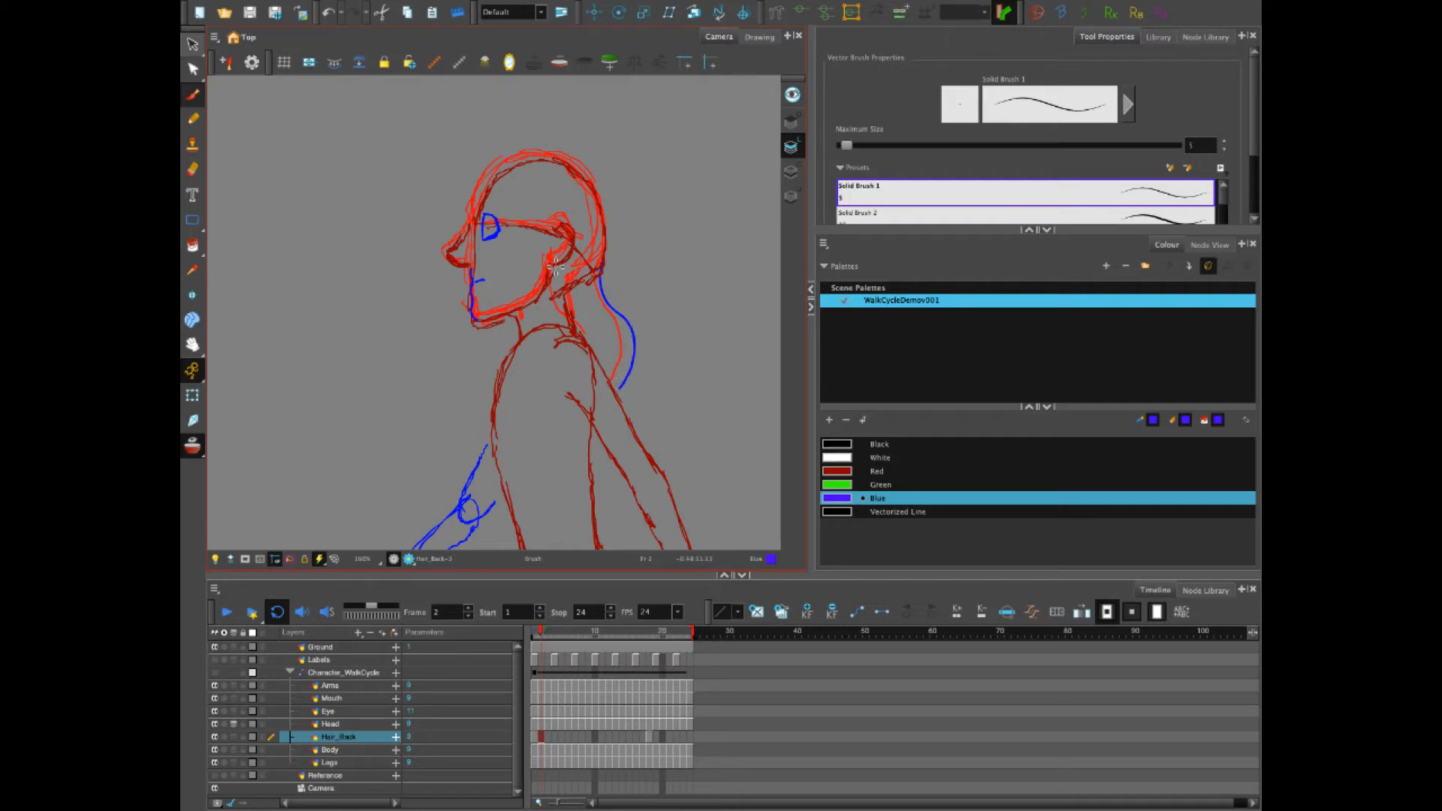
drag(551, 309, 586, 343)
click(546, 739)
drag(599, 272, 622, 316)
drag(636, 370, 623, 392)
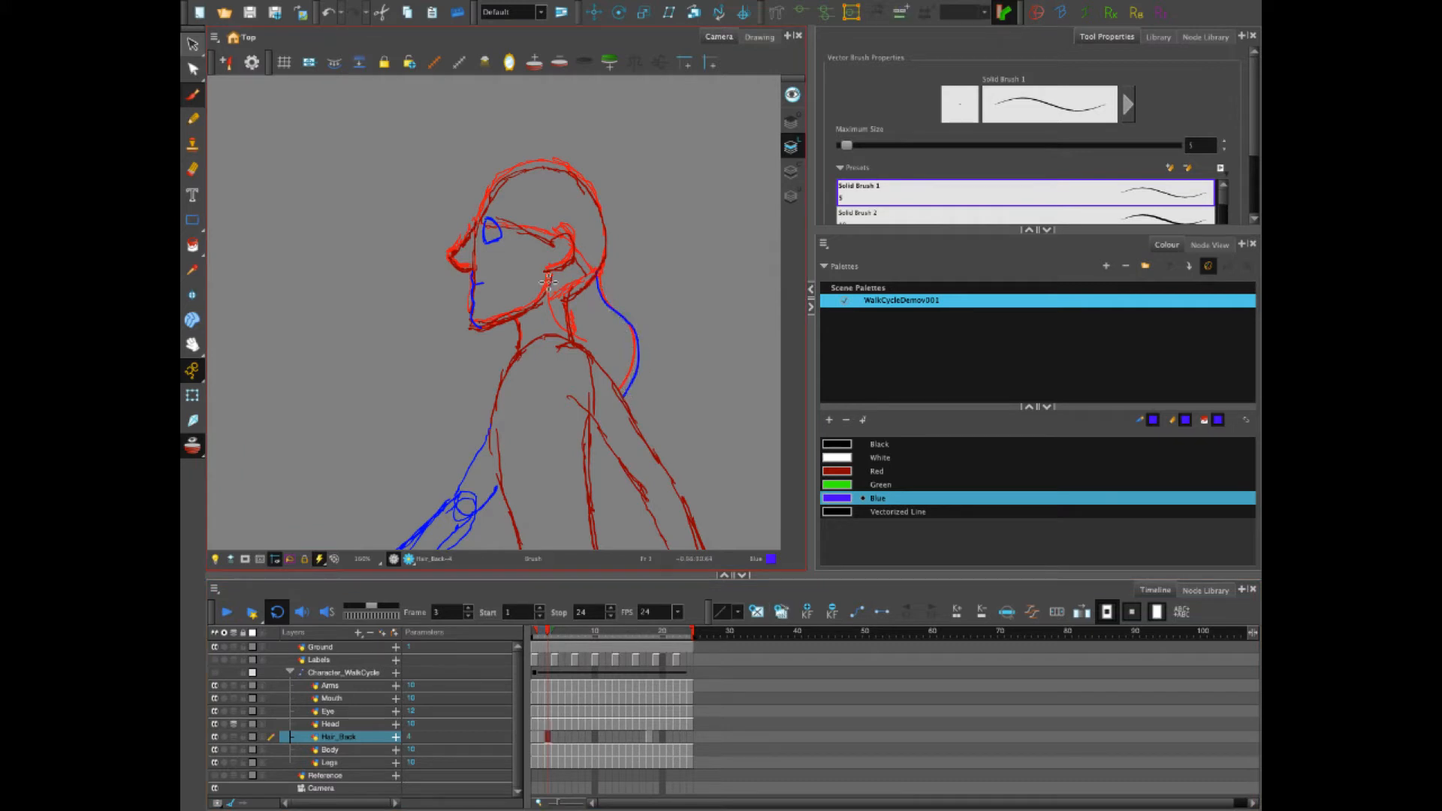
mouse_move(548, 281)
mouse_down()
mouse_move(558, 327)
mouse_move(594, 362)
mouse_up()
Draw both hair contours in Blue on frame 4 of the Hair_Back layer, close to the previous frame's shape
click(555, 741)
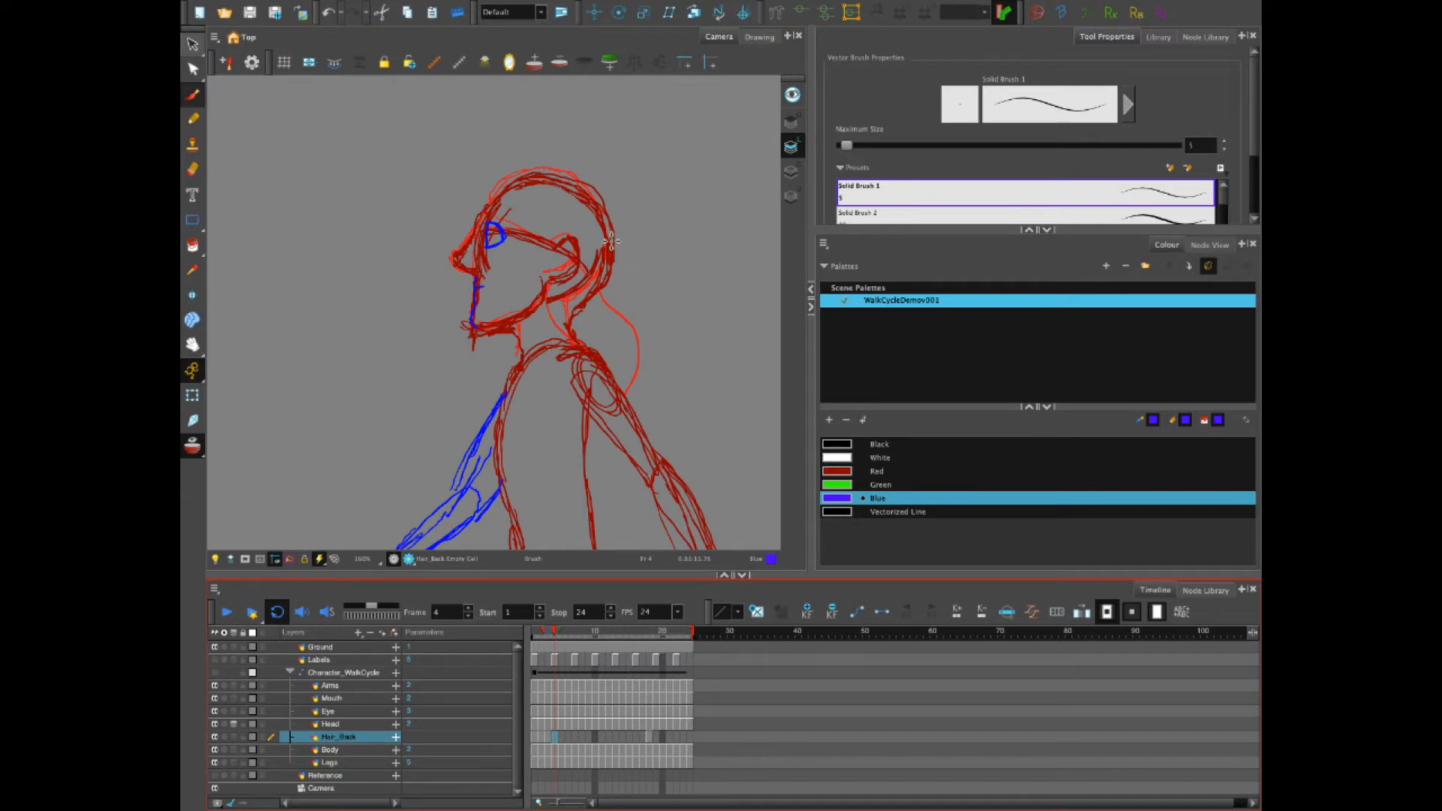
mouse_move(611, 240)
mouse_down()
mouse_move(606, 306)
mouse_move(637, 368)
mouse_move(625, 397)
mouse_up()
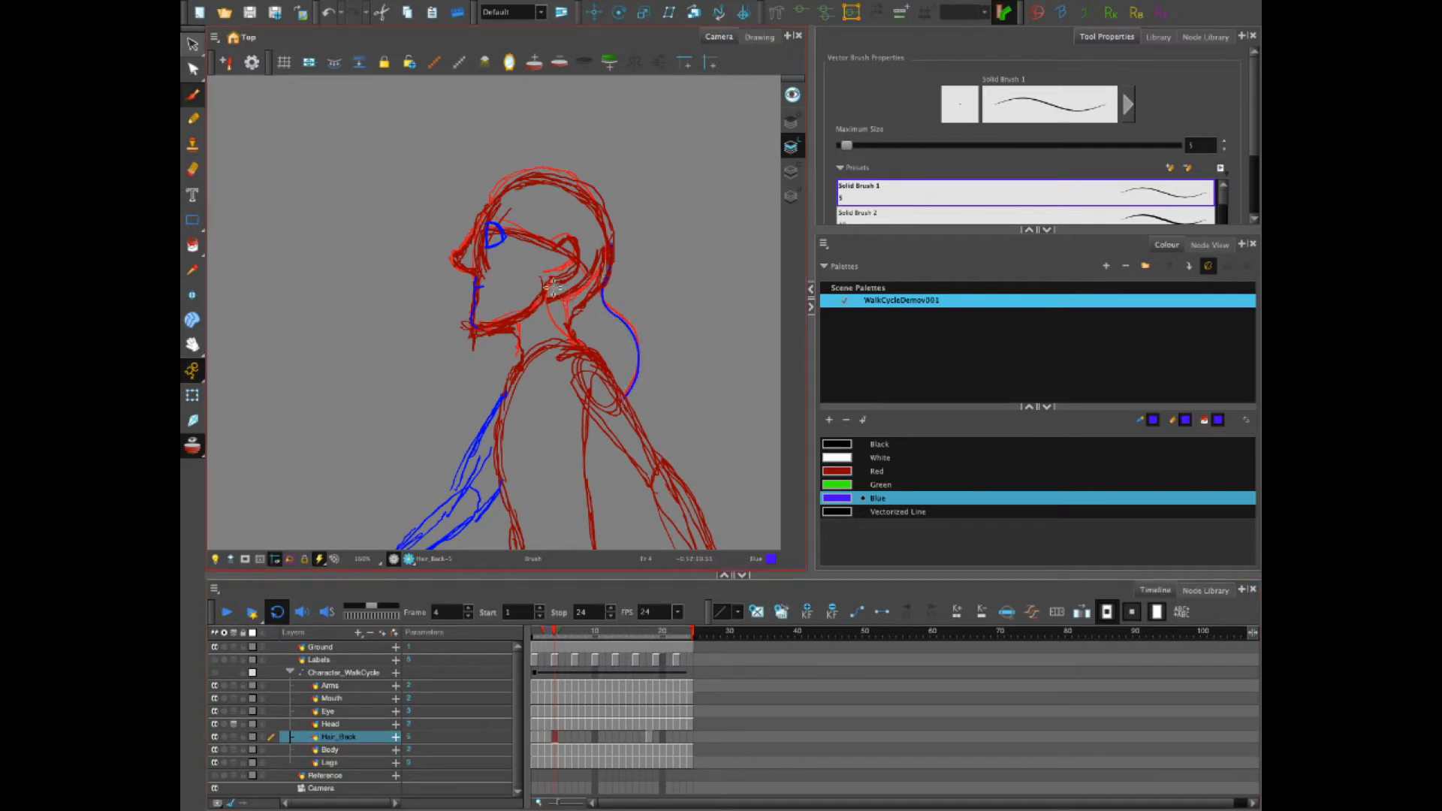
drag(553, 287, 590, 349)
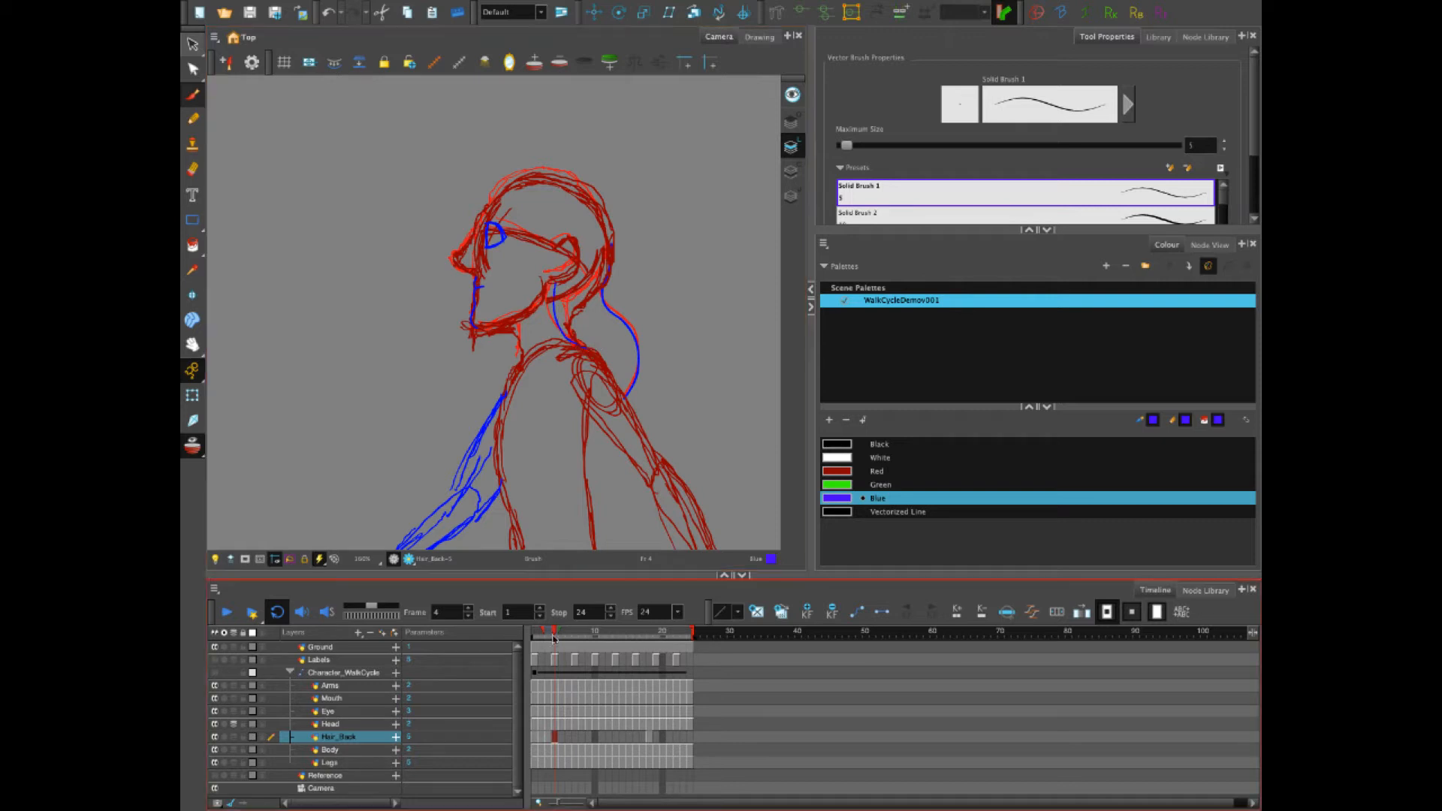
Erase and redraw the hair's front contour below the ear on frame 3 of the Hair_Back layer
mouse_move(553, 637)
mouse_down()
mouse_move(532, 640)
mouse_move(552, 651)
mouse_move(546, 666)
mouse_up()
key(alt+e)
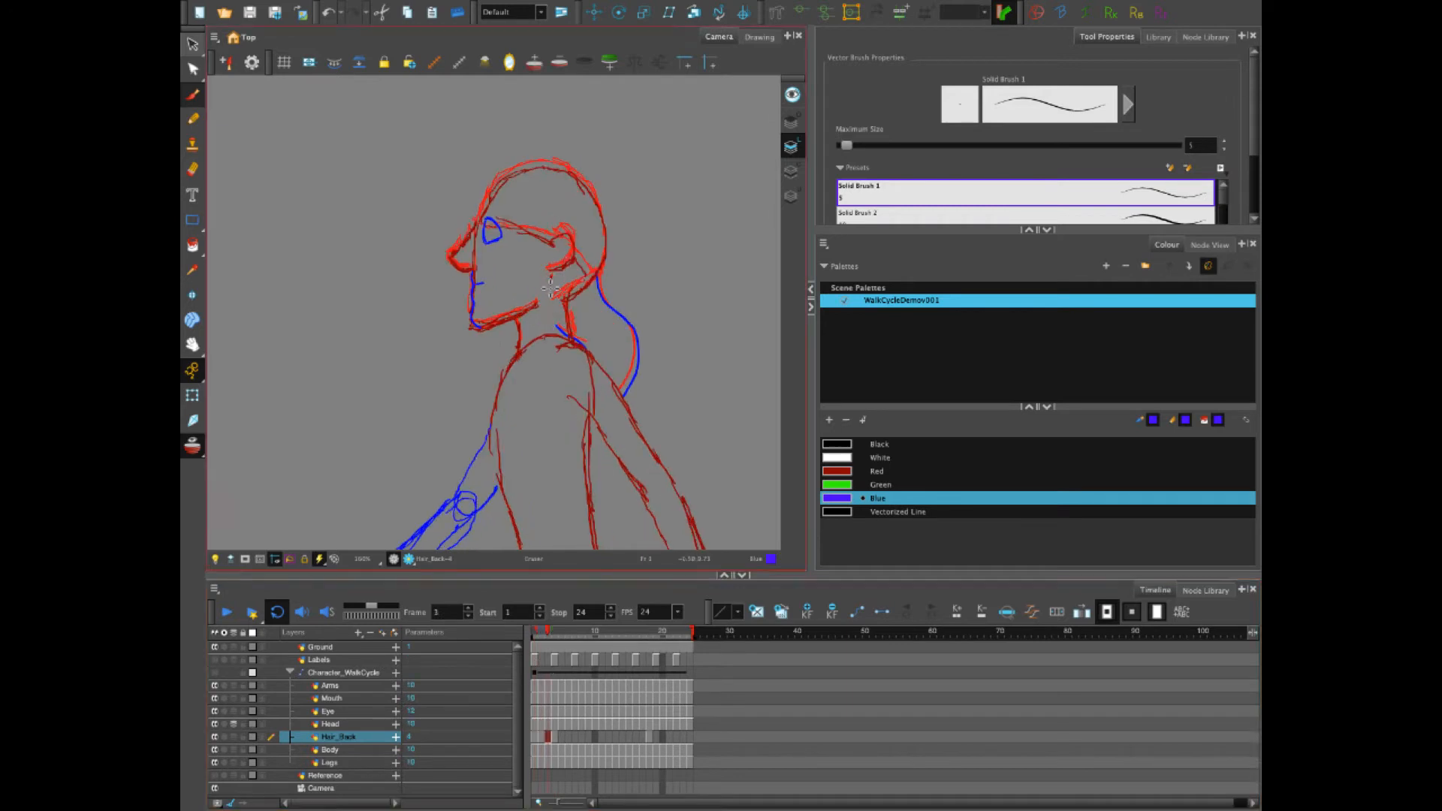
drag(554, 275, 593, 350)
Draw the back and front hair contours in Blue on frames 5 and 6, swinging the hair closer to the back
click(556, 739)
click(562, 741)
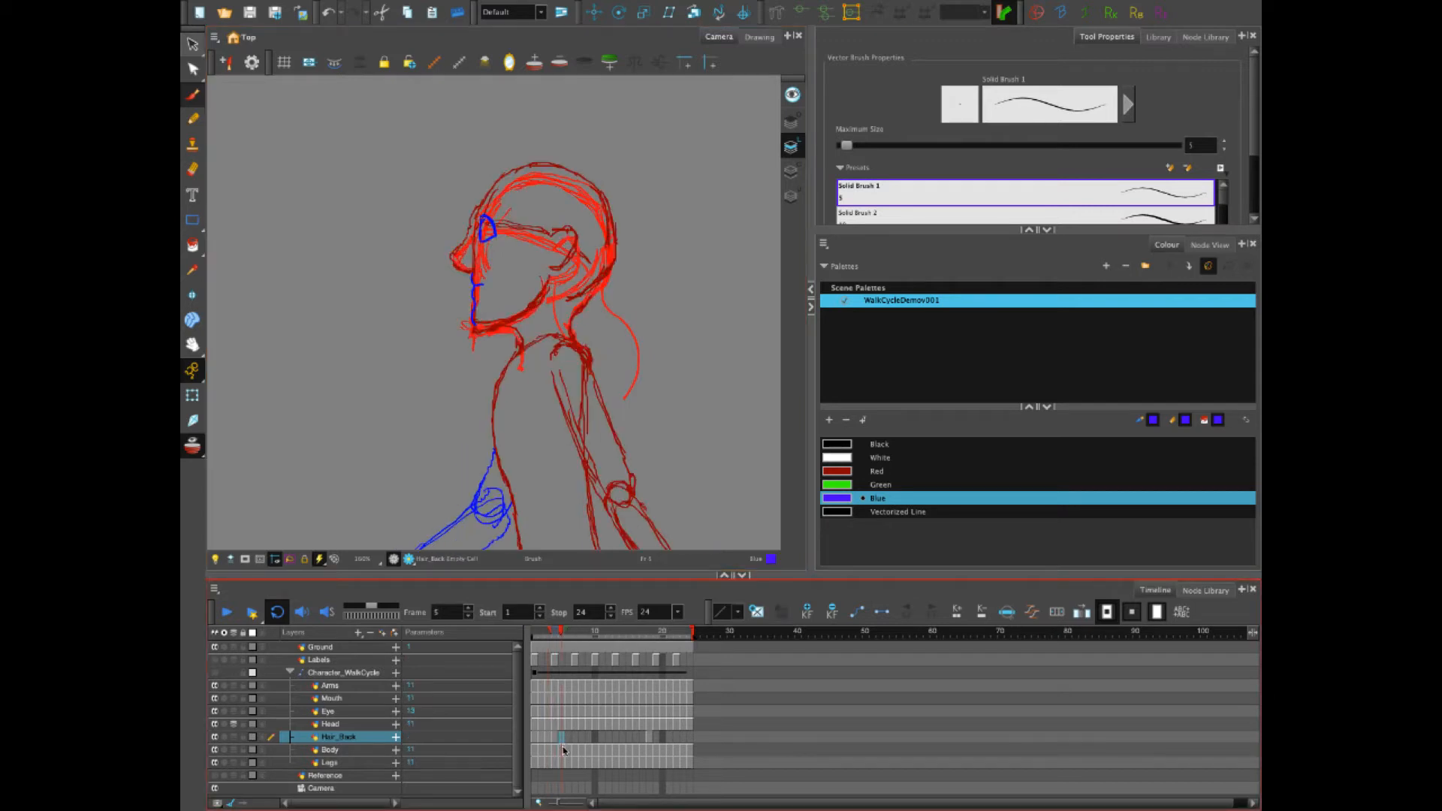
click(549, 741)
click(561, 747)
drag(603, 278, 607, 397)
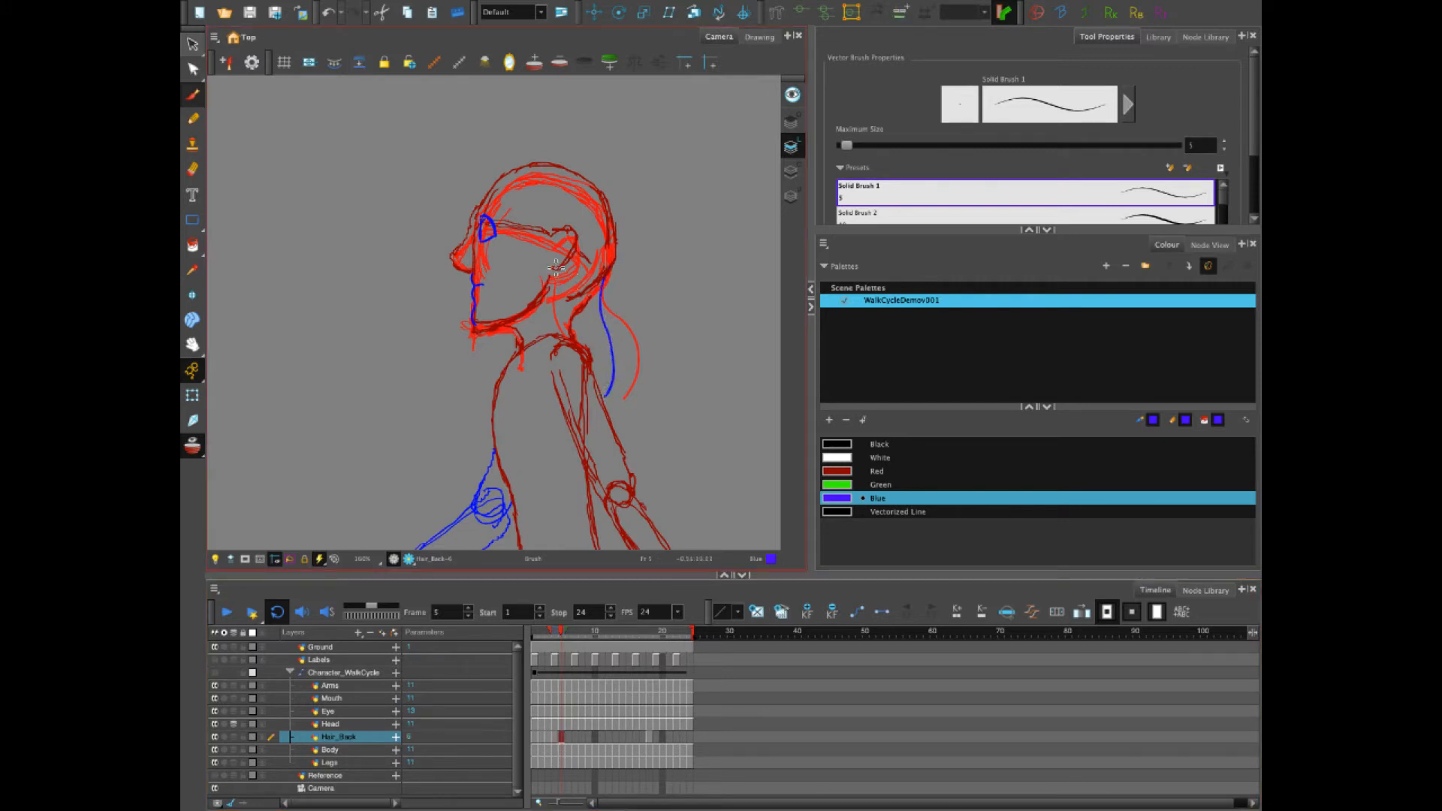
drag(556, 267, 572, 341)
click(567, 740)
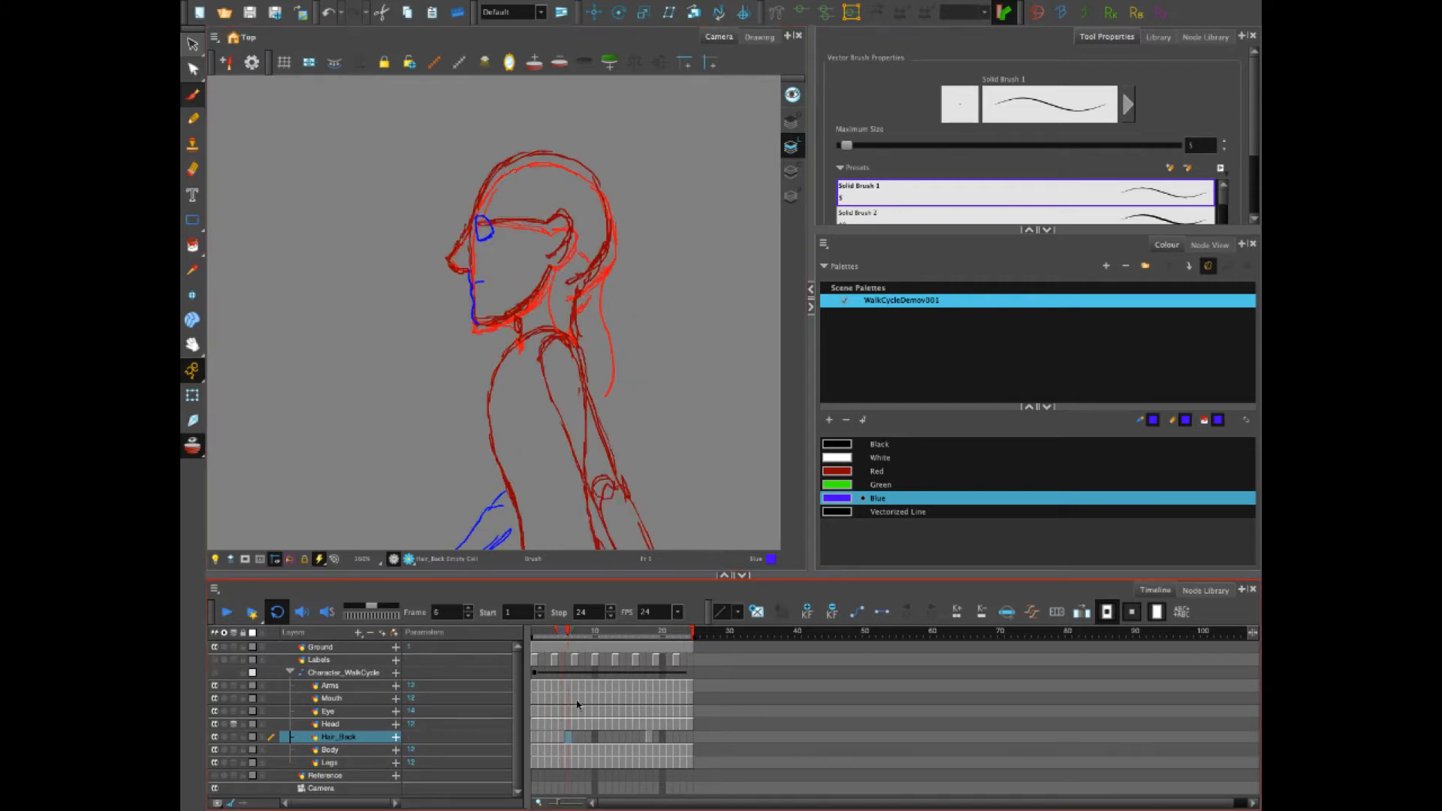
drag(554, 252, 575, 347)
drag(608, 236, 595, 389)
Draw the back and front hair contours in Blue on frames 7 and 8 of the Hair_Back layer
click(574, 739)
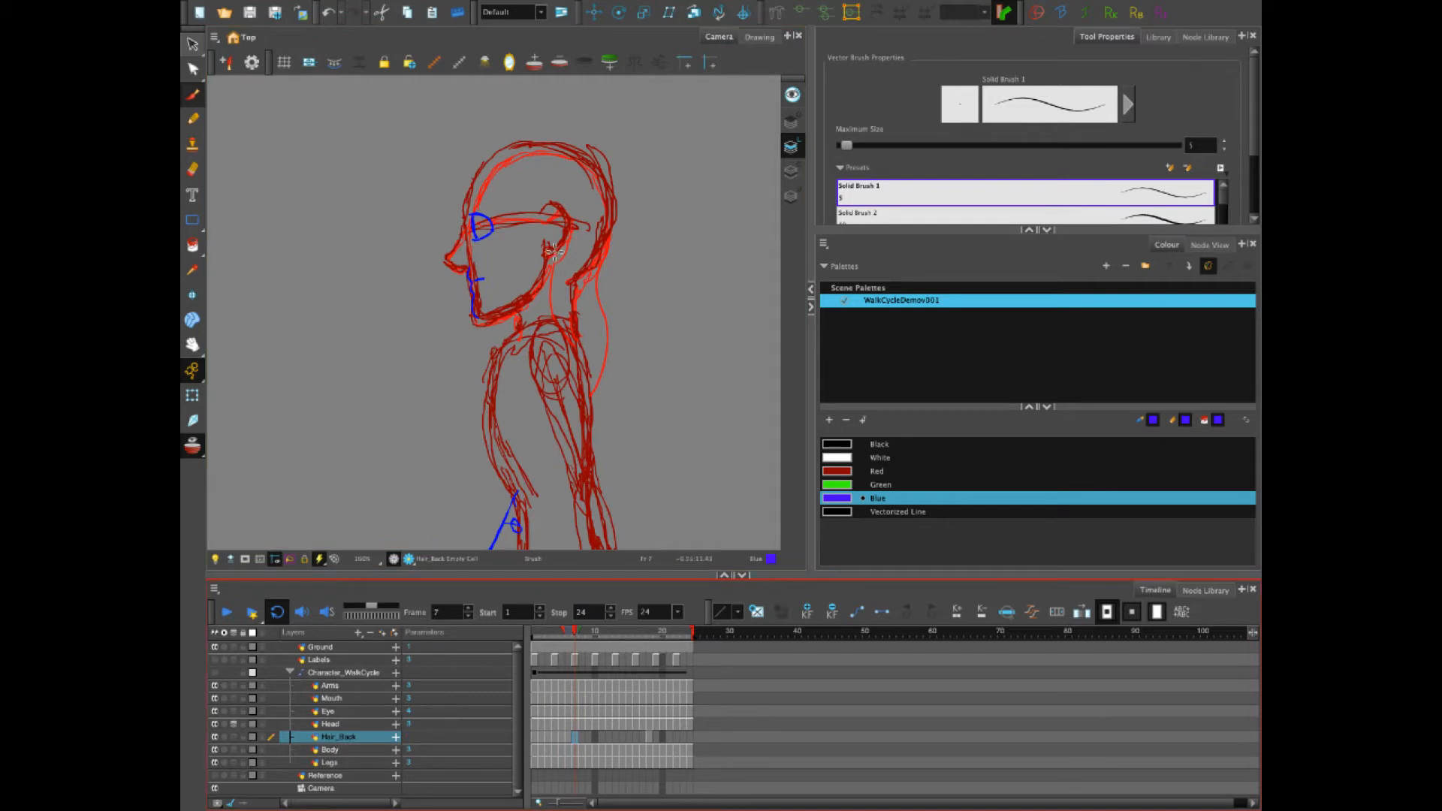
drag(547, 244, 580, 359)
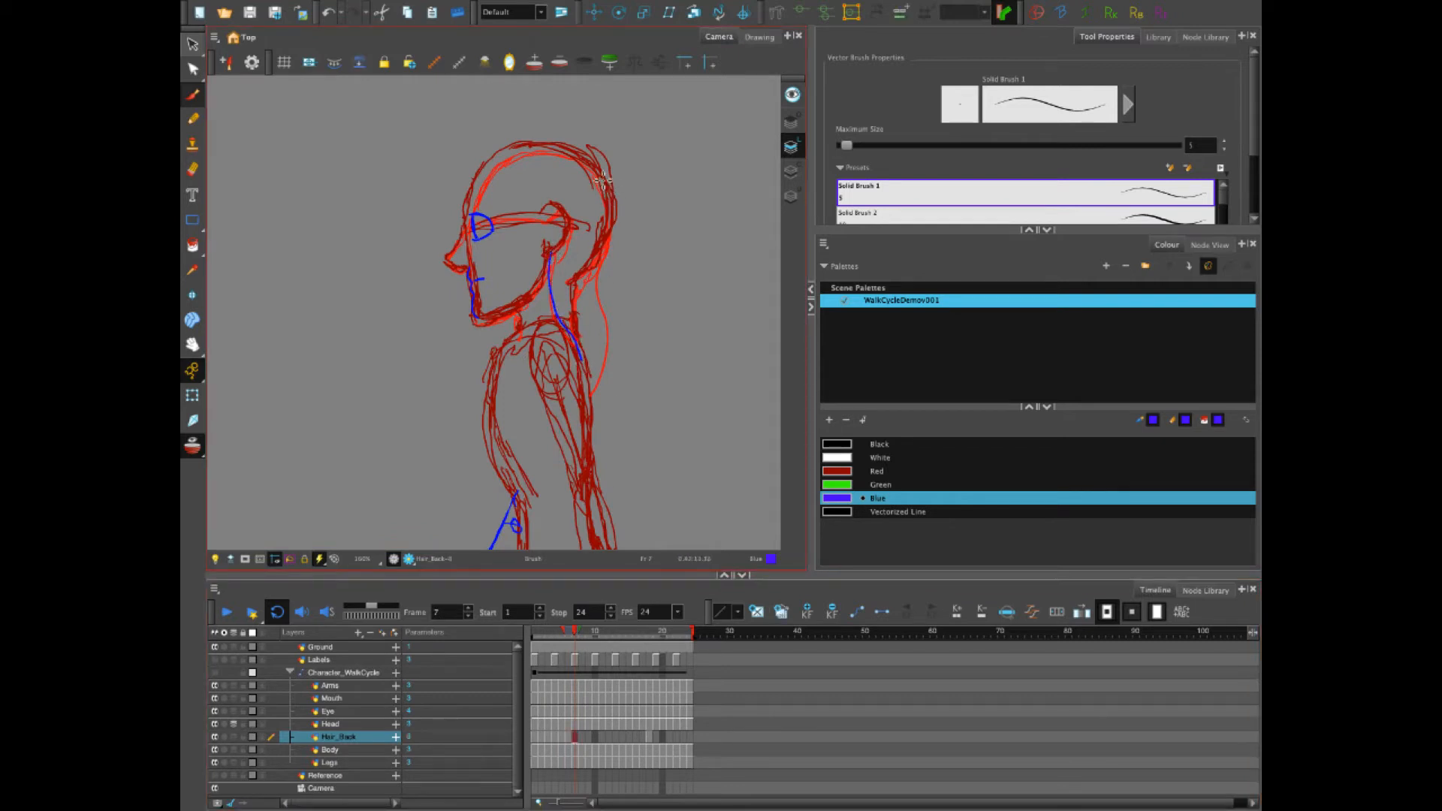
mouse_move(612, 223)
mouse_down()
mouse_move(616, 330)
mouse_move(596, 398)
mouse_up()
click(584, 738)
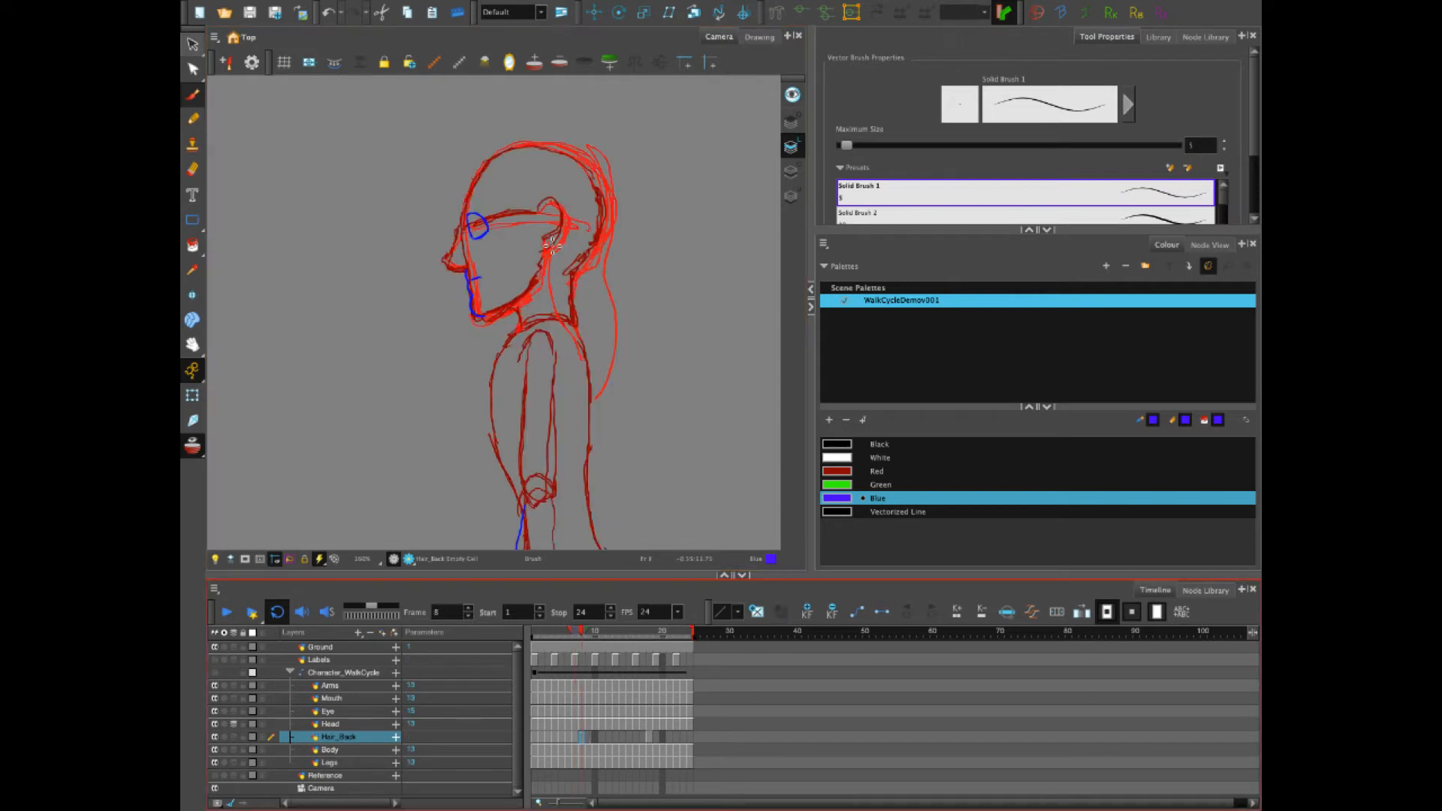
drag(546, 249, 591, 398)
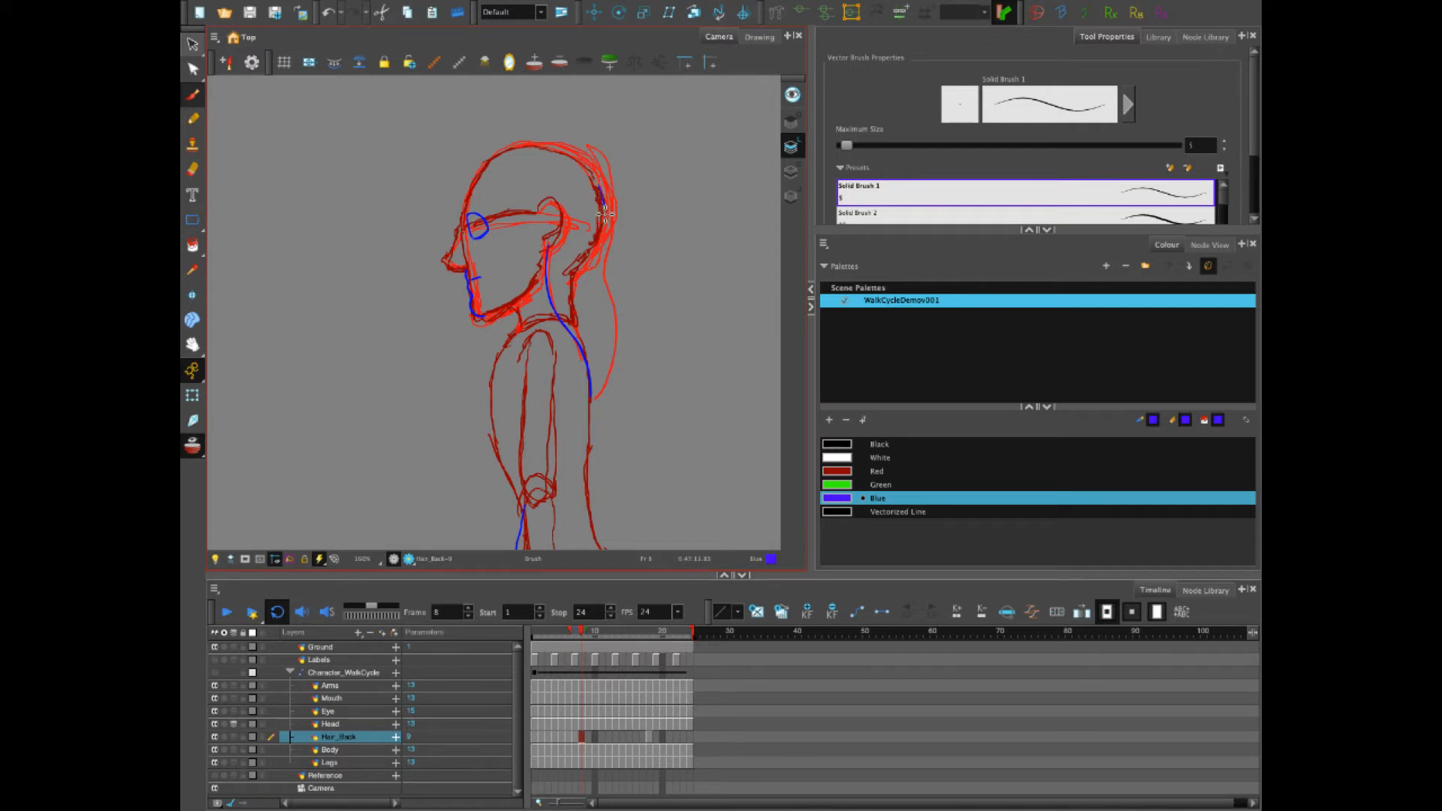
mouse_move(600, 192)
mouse_down()
mouse_move(609, 365)
mouse_move(591, 397)
mouse_up()
key(ctrl+z)
mouse_move(603, 188)
mouse_down()
mouse_move(612, 368)
mouse_move(593, 392)
mouse_up()
click(588, 739)
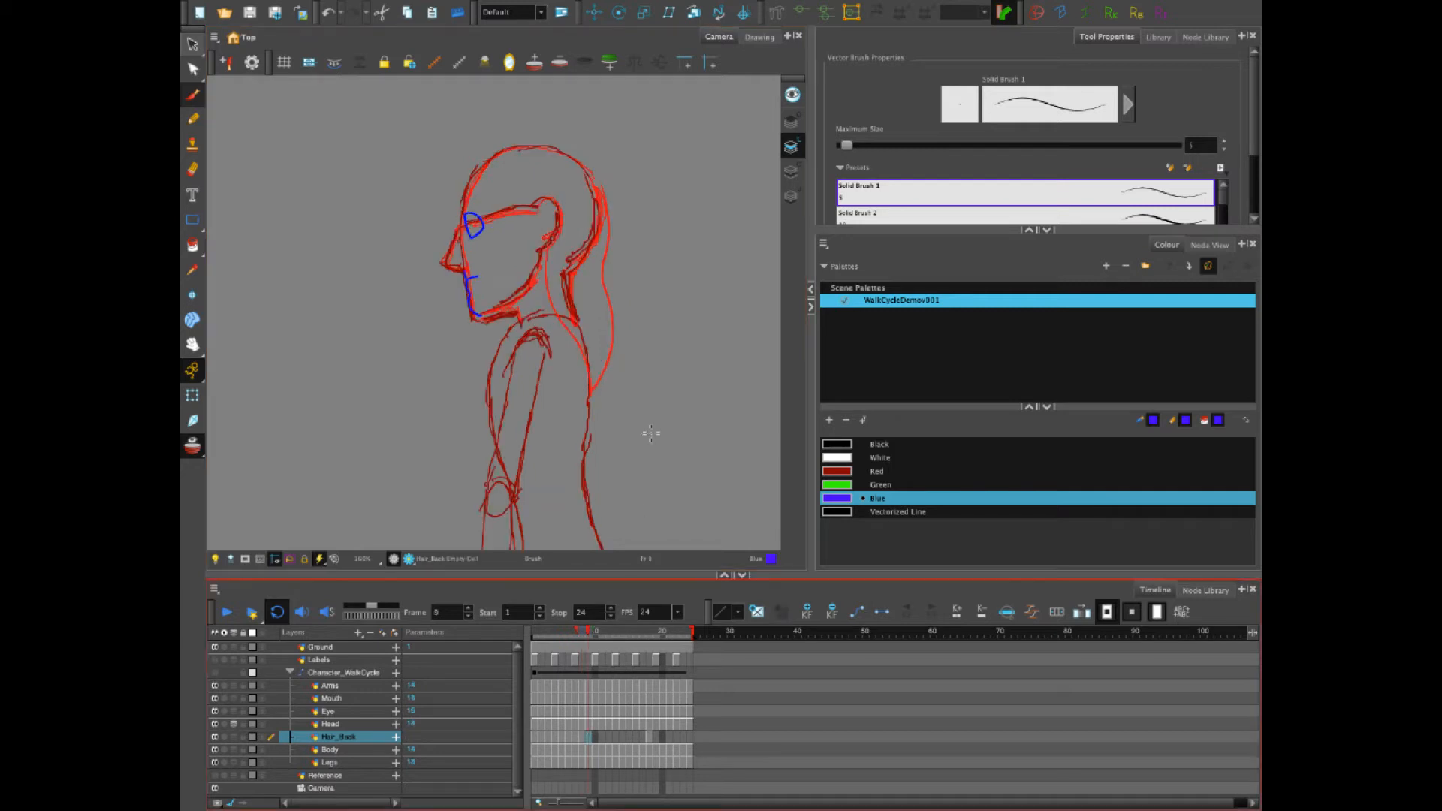
Draw the front and back hair contours in Blue on frames 9 and 10 of the Hair_Back layer
mouse_move(545, 248)
mouse_down()
mouse_move(555, 312)
mouse_move(590, 366)
mouse_up()
mouse_move(572, 158)
mouse_down()
mouse_move(598, 197)
mouse_move(614, 331)
mouse_move(591, 374)
mouse_up()
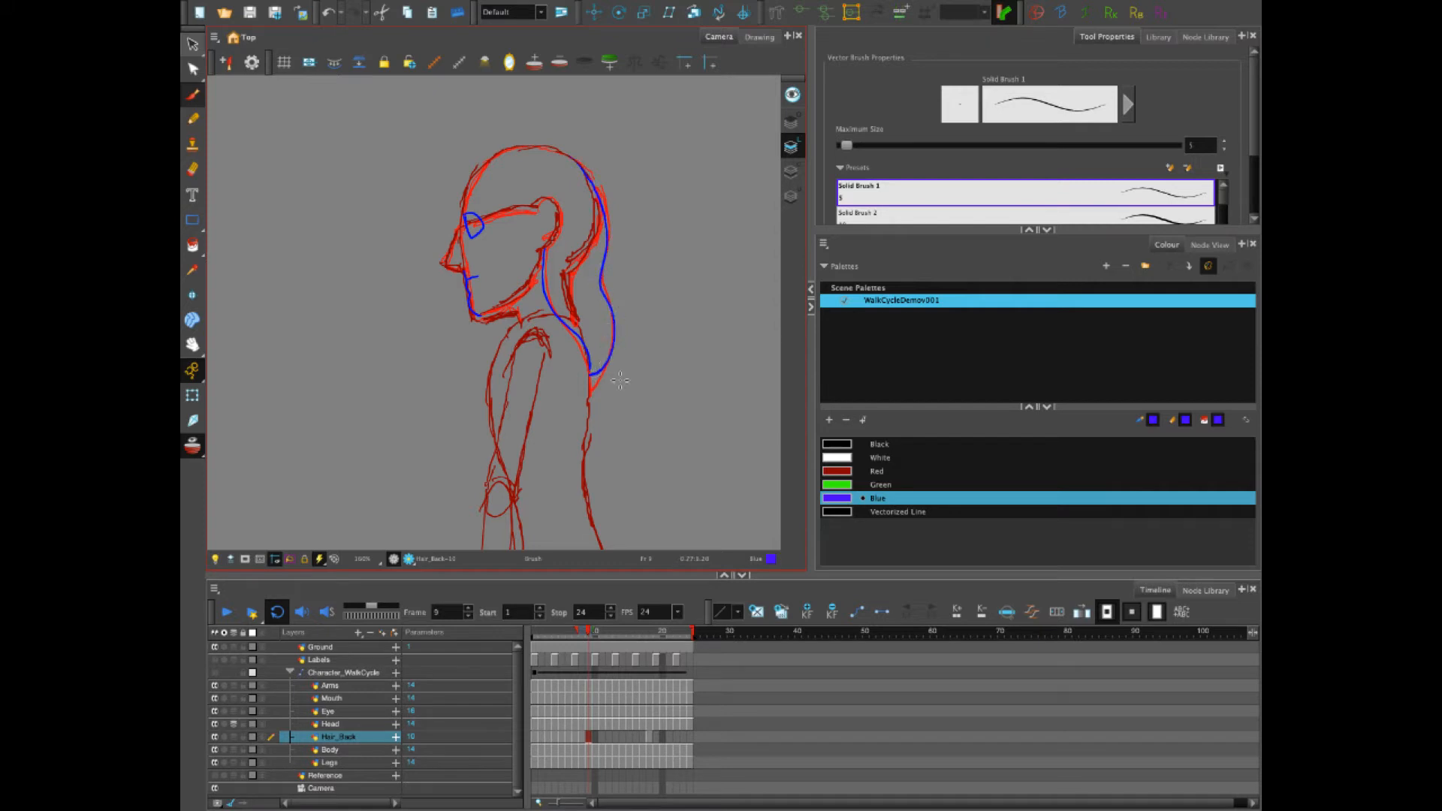
click(600, 675)
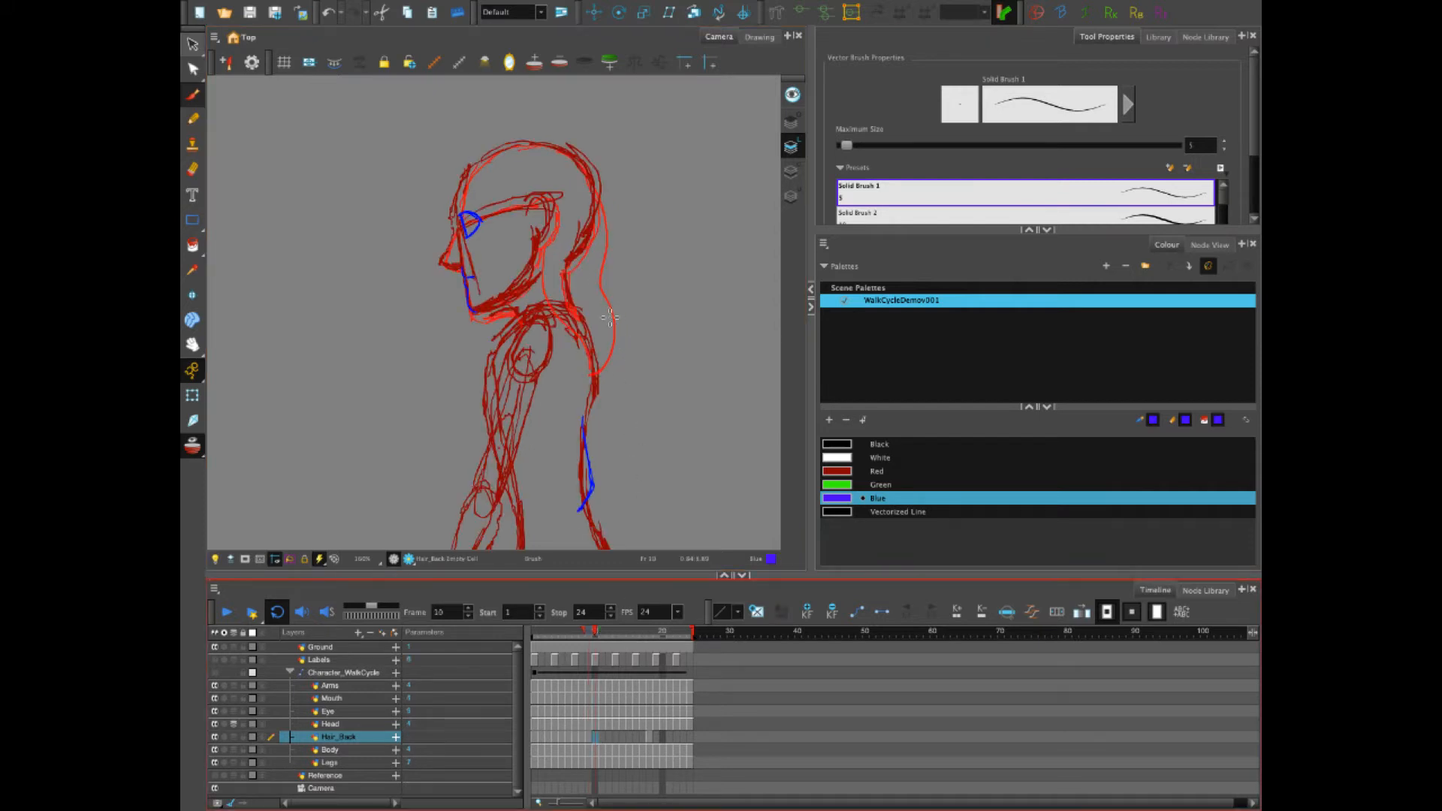
mouse_move(535, 262)
mouse_down()
mouse_move(540, 297)
mouse_move(591, 363)
mouse_up()
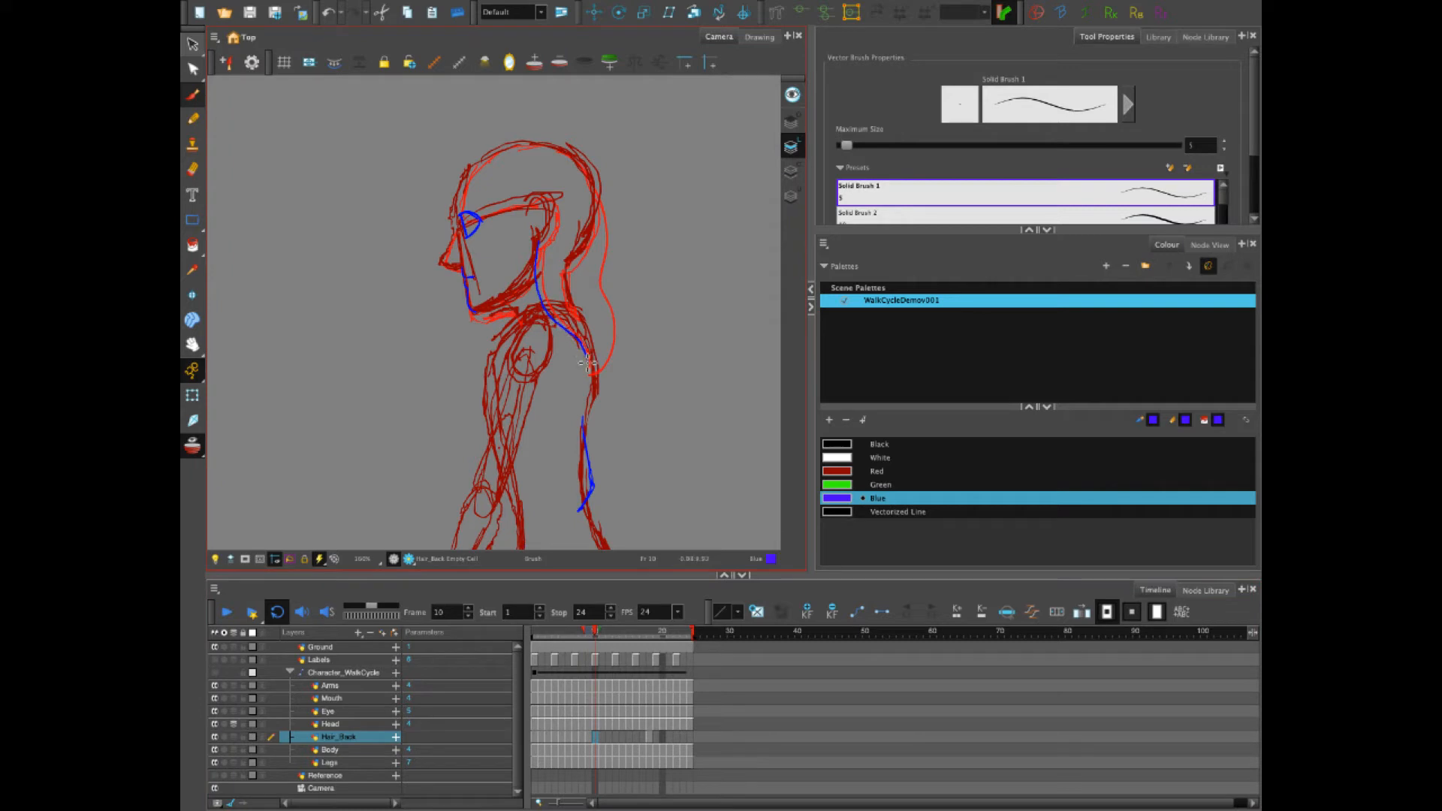
drag(585, 160, 603, 205)
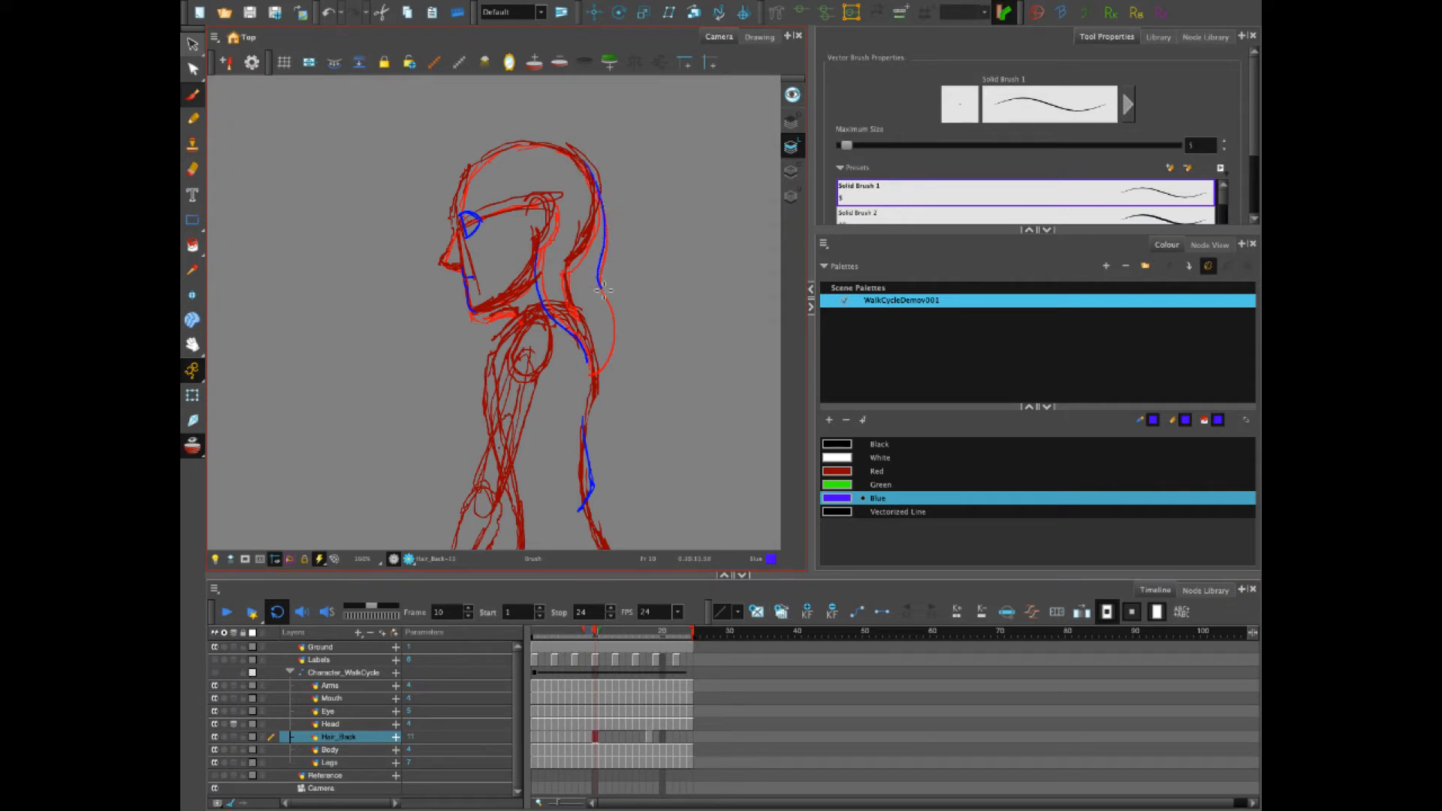
mouse_move(604, 290)
mouse_down()
mouse_move(614, 349)
mouse_move(590, 373)
mouse_up()
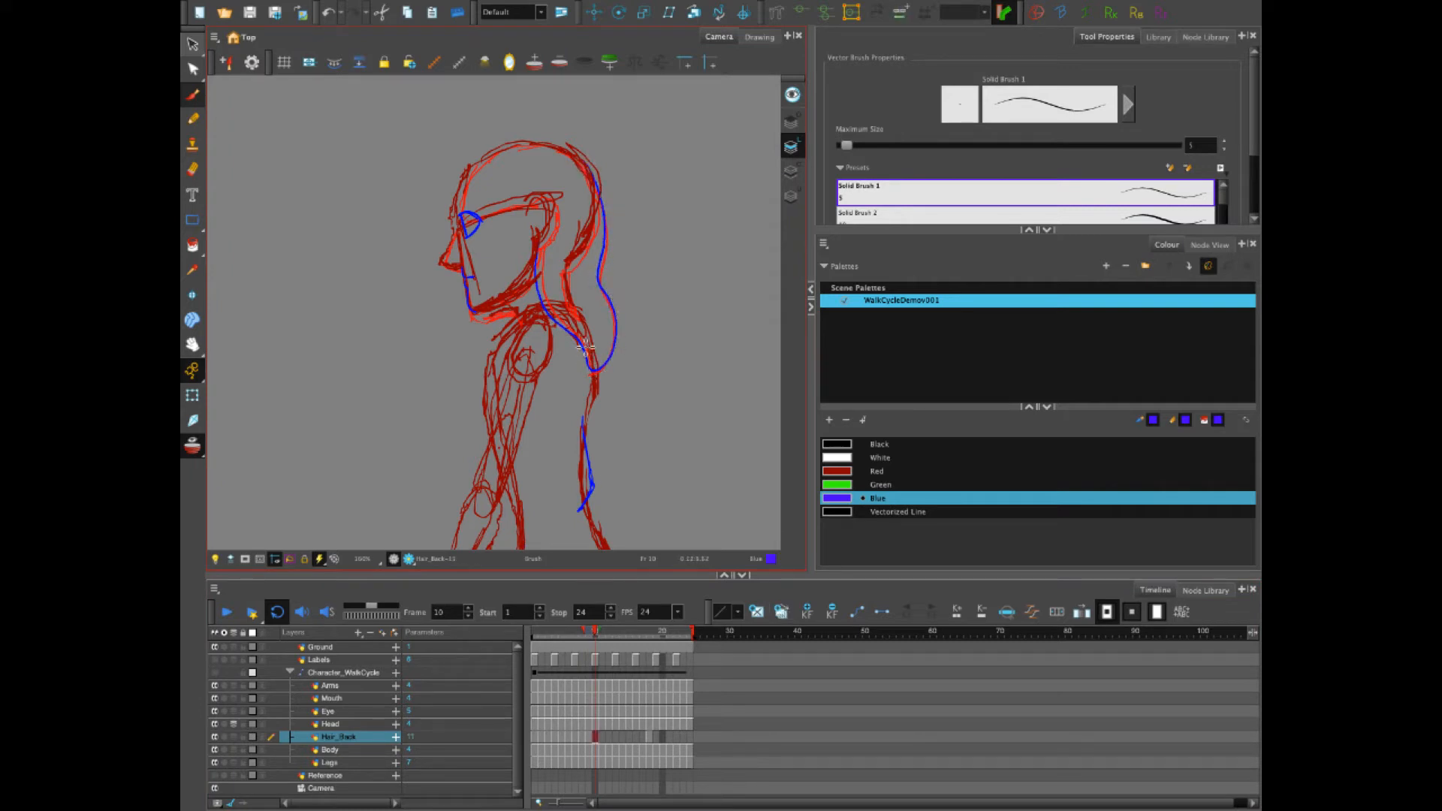
Draw the front and back hair contours in Blue on frame 11, meeting at a tip behind the shoulder
click(602, 705)
mouse_move(539, 240)
mouse_down()
mouse_move(544, 310)
mouse_move(594, 345)
mouse_up()
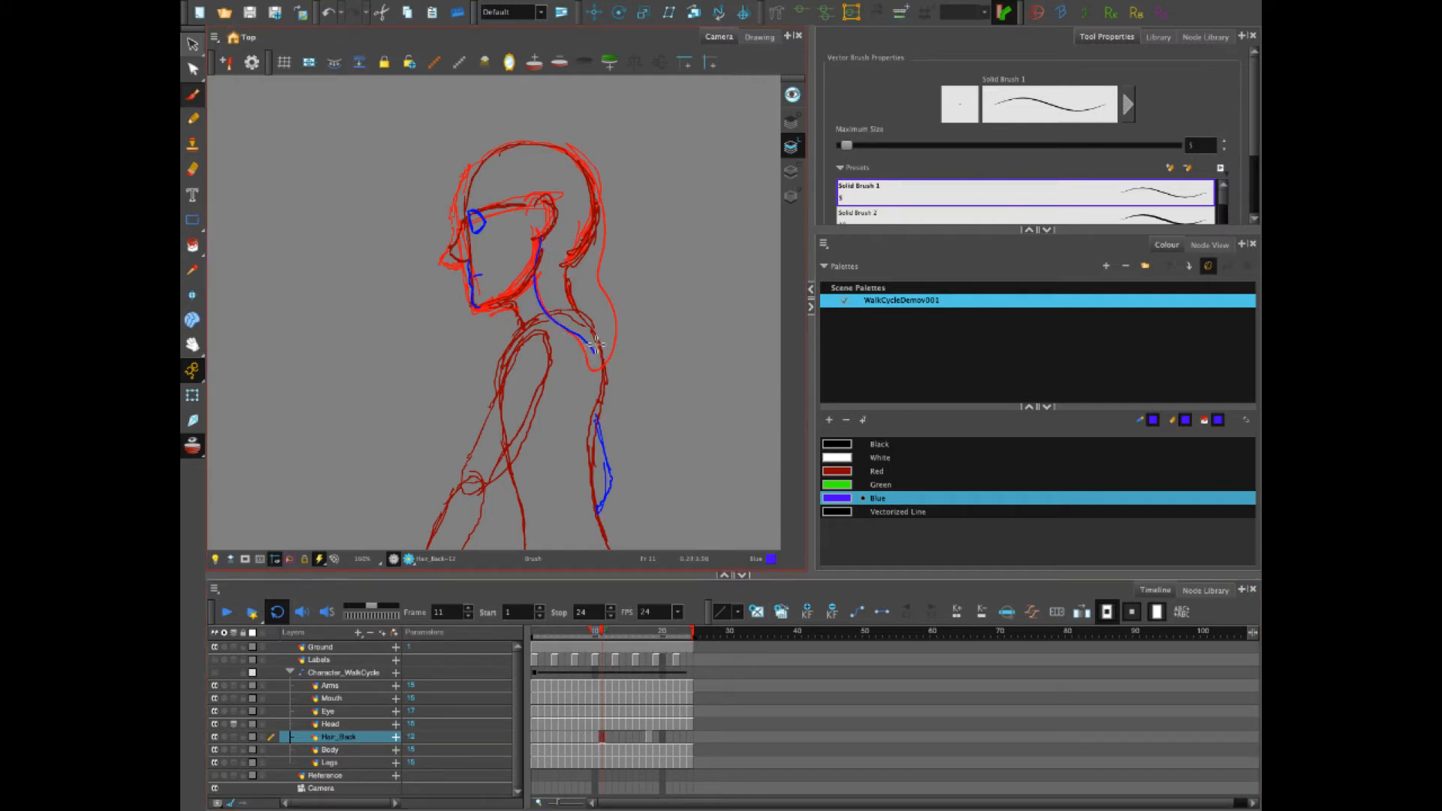
key(ctrl+z)
mouse_move(540, 247)
mouse_down()
mouse_move(549, 325)
mouse_move(594, 368)
mouse_up()
mouse_move(582, 159)
mouse_down()
mouse_move(614, 319)
mouse_move(601, 367)
mouse_up()
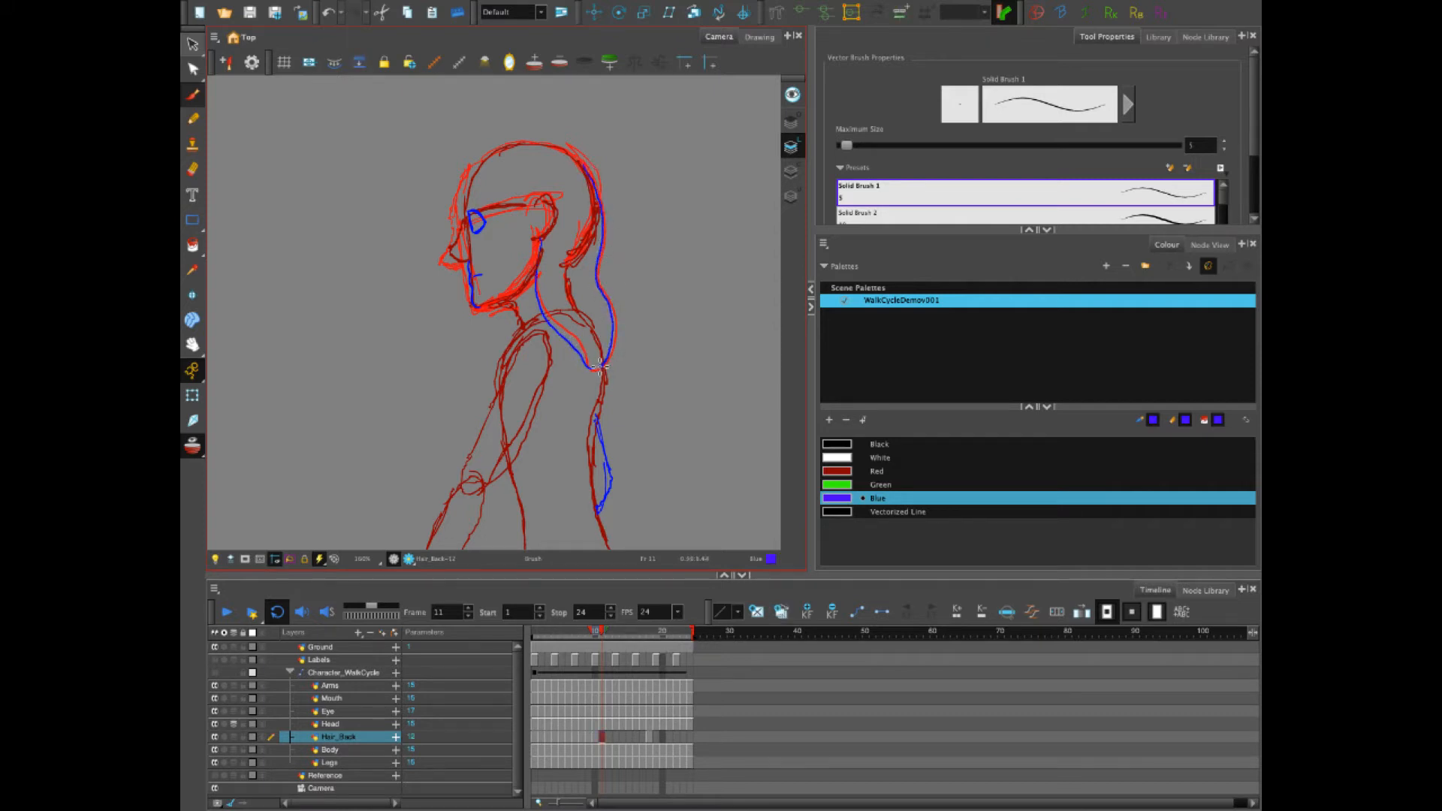
Draw the hair on frame 12 as one continuous rounded outline from below the ear up to the back of the head
click(608, 737)
mouse_move(540, 238)
mouse_down()
mouse_move(545, 322)
mouse_move(579, 368)
mouse_move(612, 337)
mouse_move(600, 226)
mouse_up()
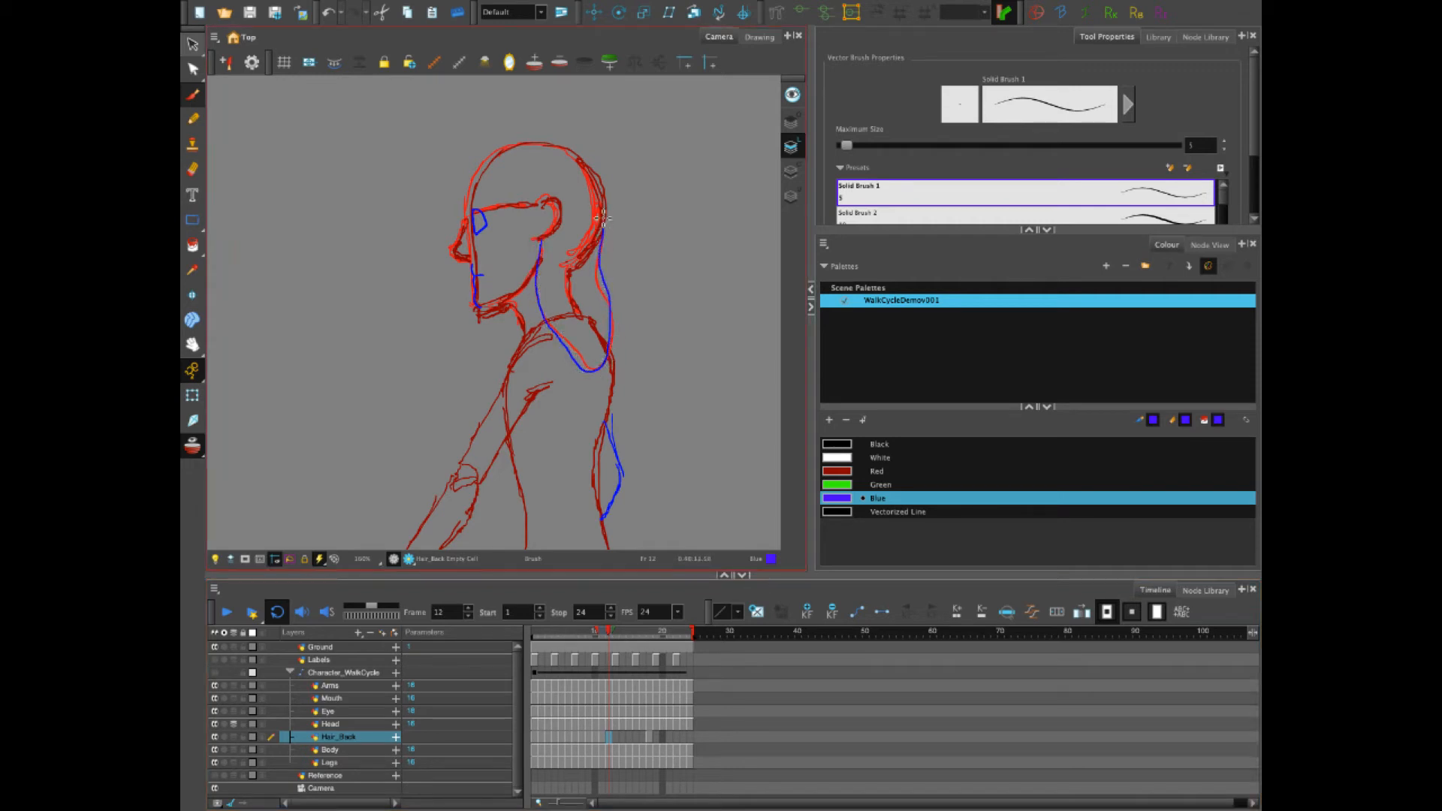
key(ctrl+z)
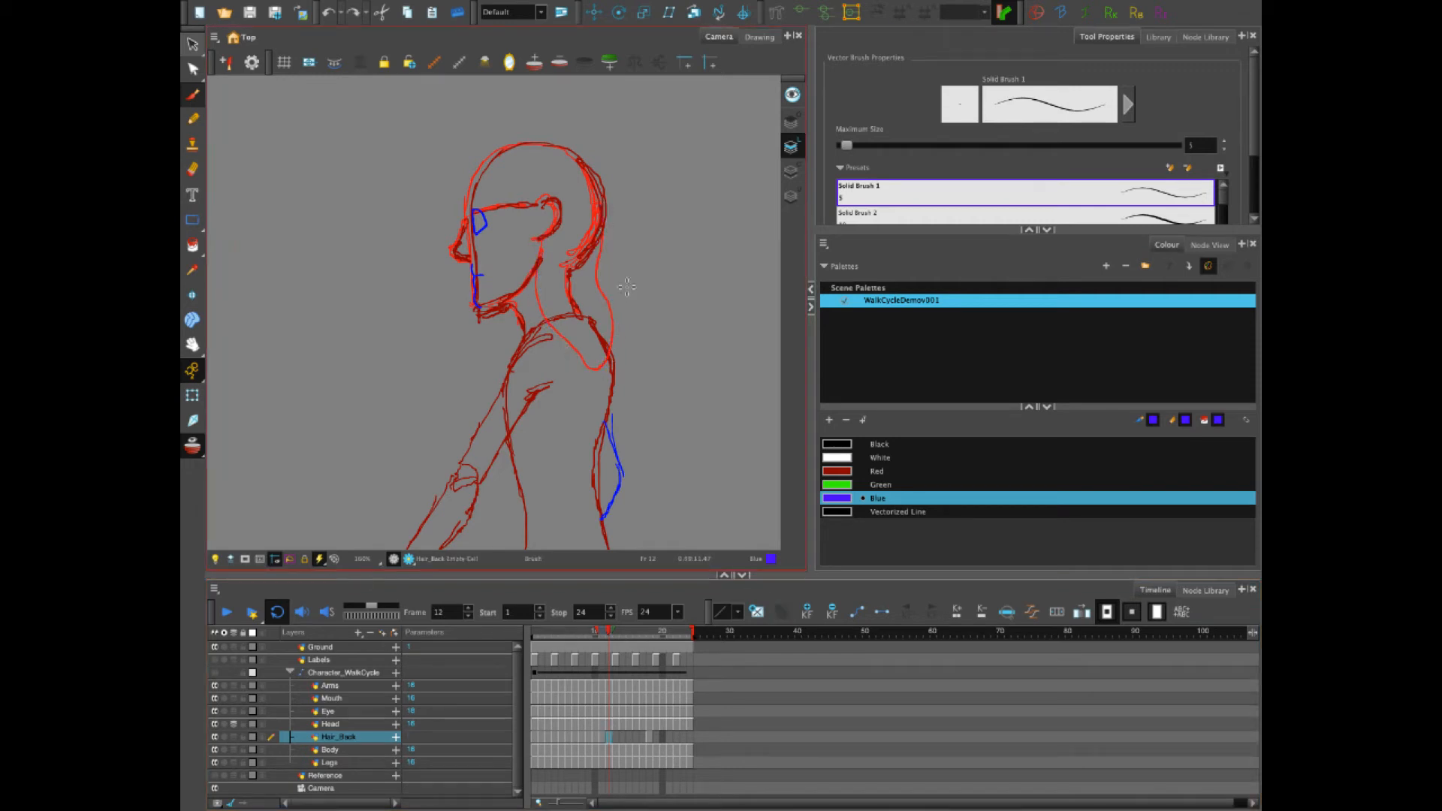
mouse_move(542, 237)
mouse_down()
mouse_move(541, 311)
mouse_move(593, 369)
mouse_move(611, 336)
mouse_move(602, 229)
mouse_up()
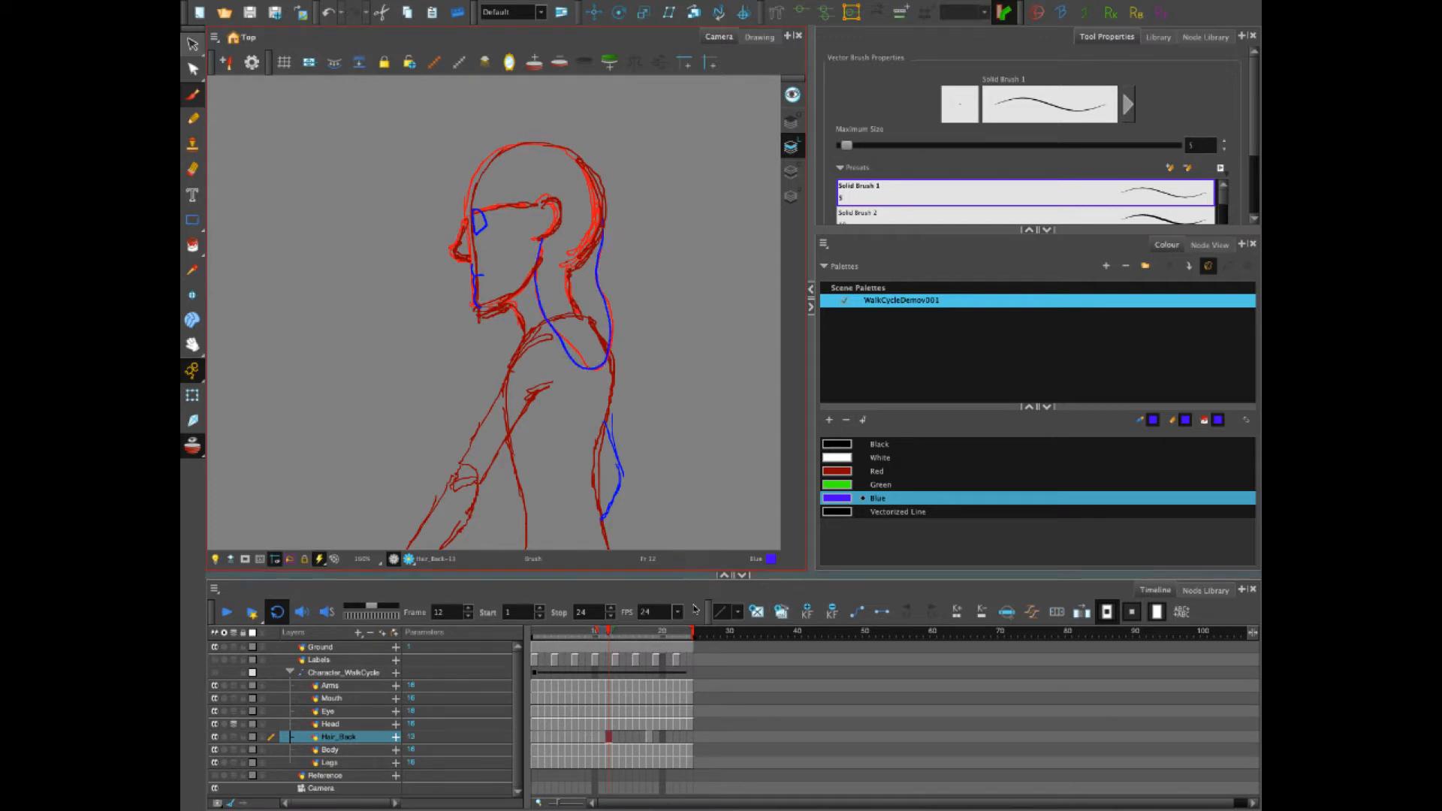
click(616, 738)
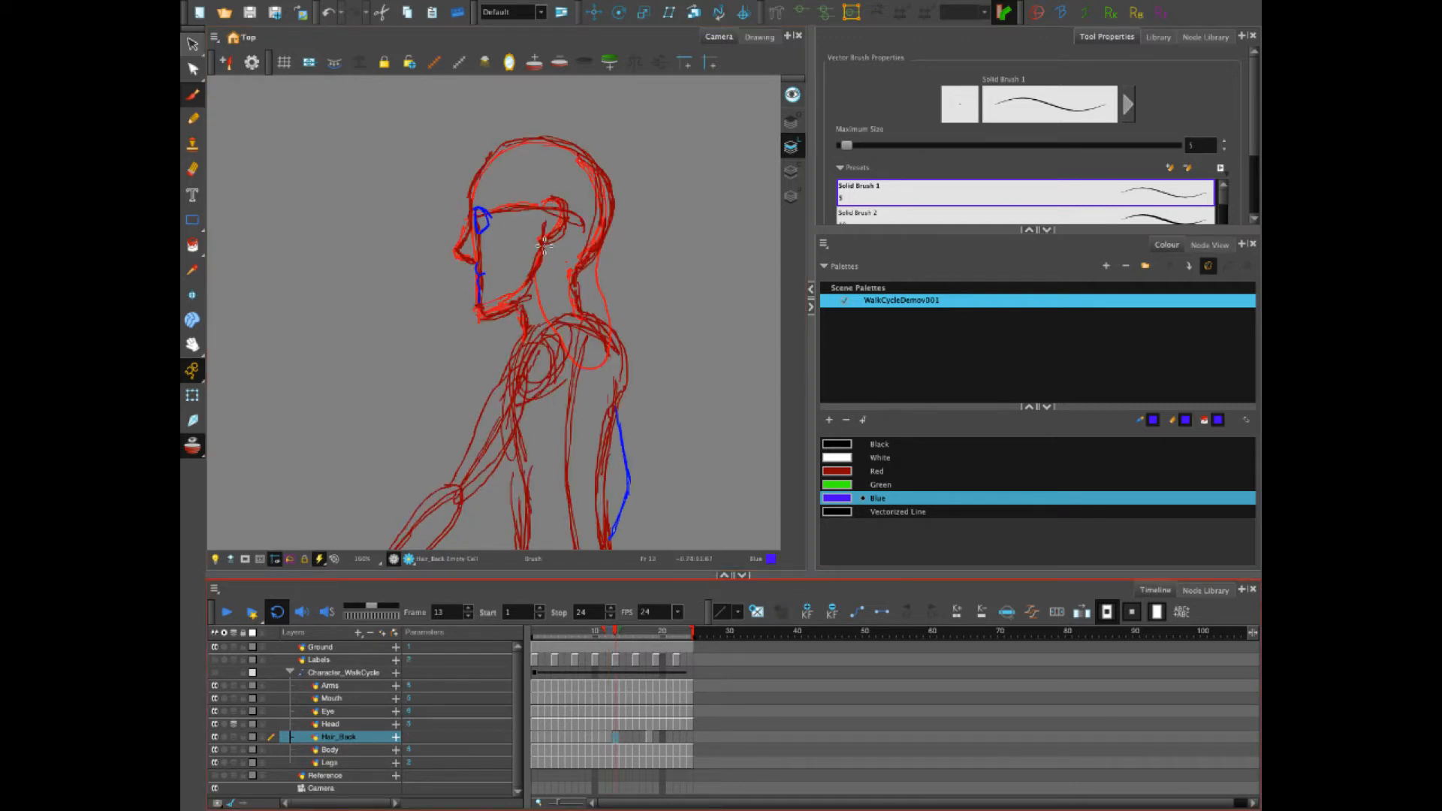
mouse_move(544, 244)
mouse_down()
mouse_move(564, 325)
mouse_move(592, 358)
mouse_move(621, 340)
mouse_up()
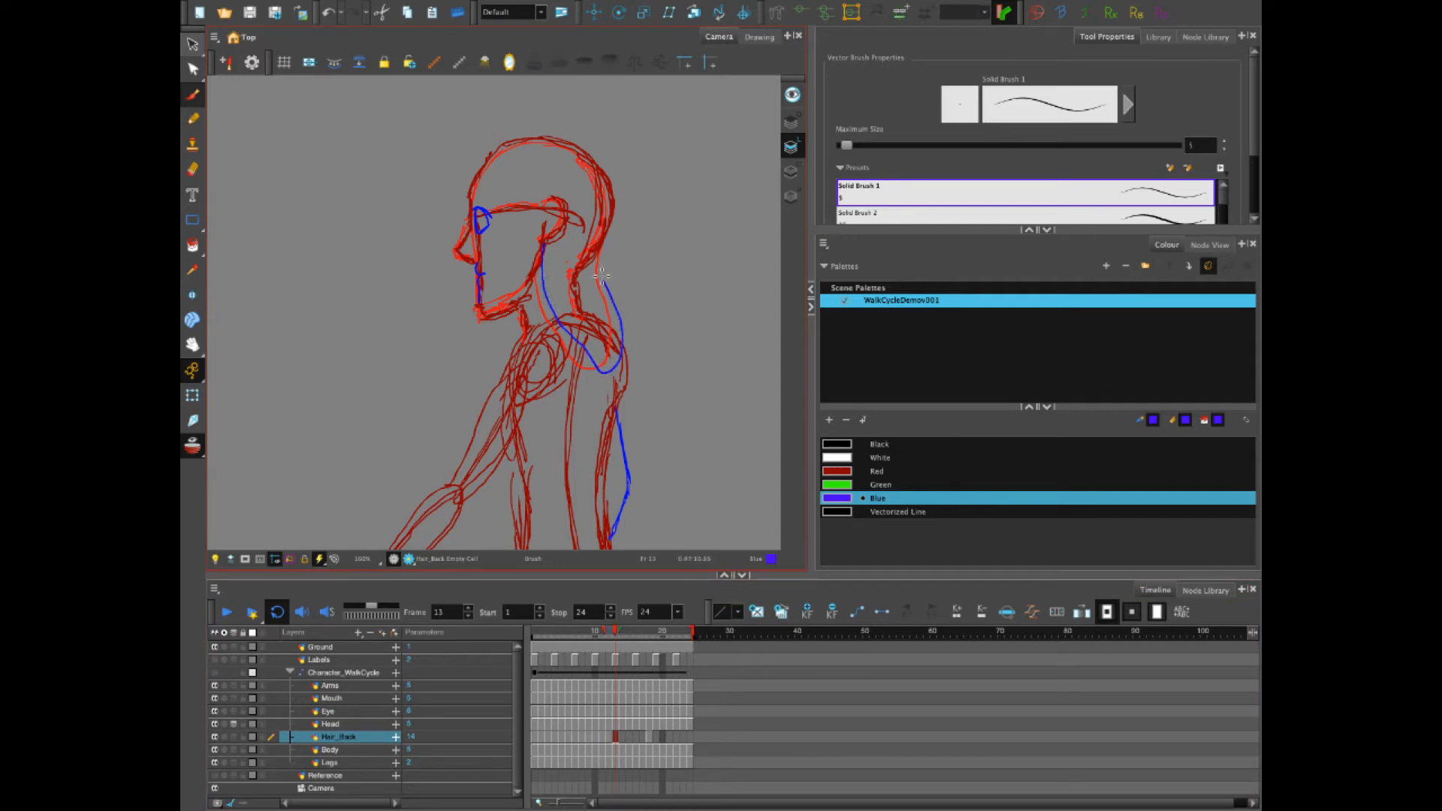
drag(603, 277, 607, 224)
key(ctrl+z)
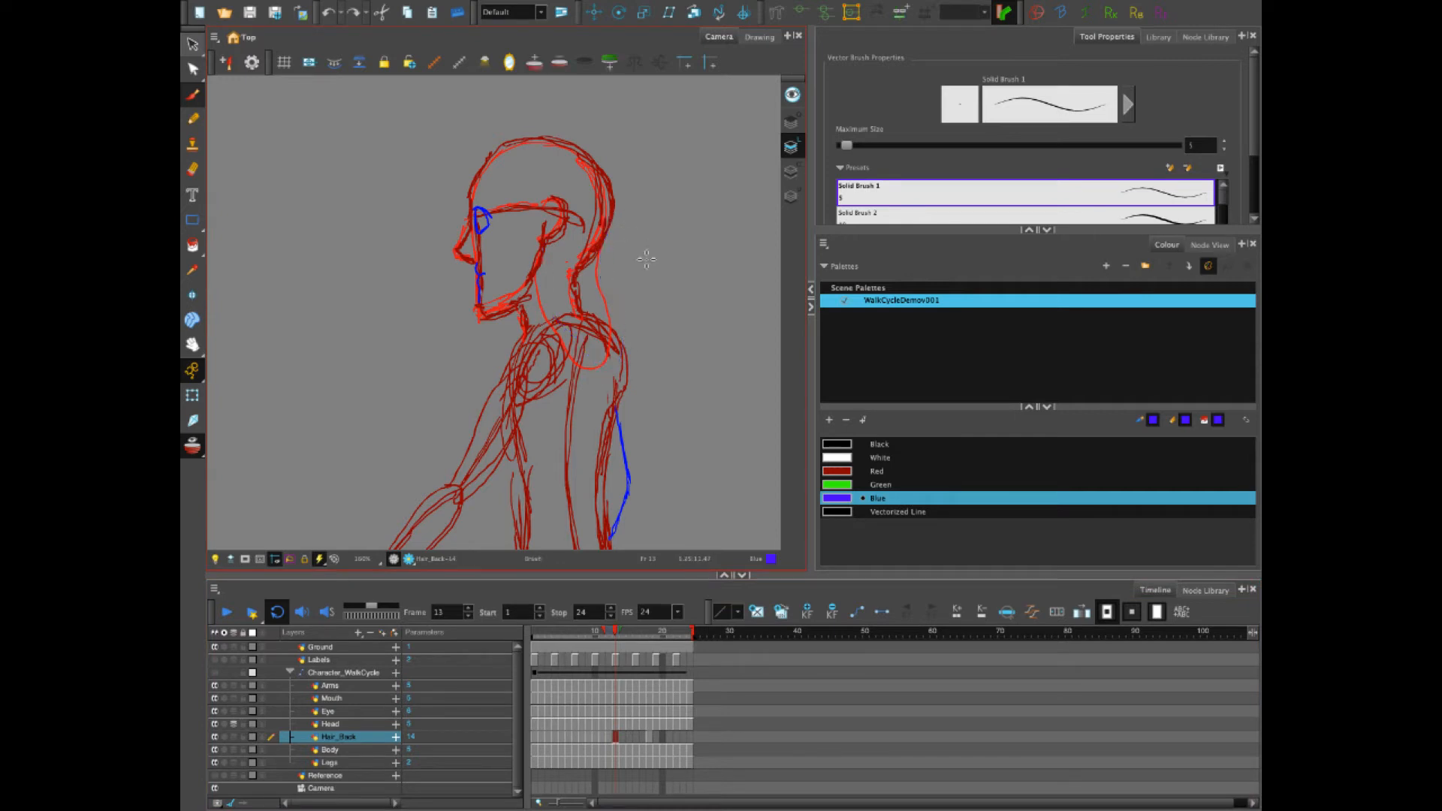
drag(595, 259, 620, 354)
mouse_move(544, 240)
mouse_down()
mouse_move(543, 278)
mouse_move(585, 357)
mouse_up()
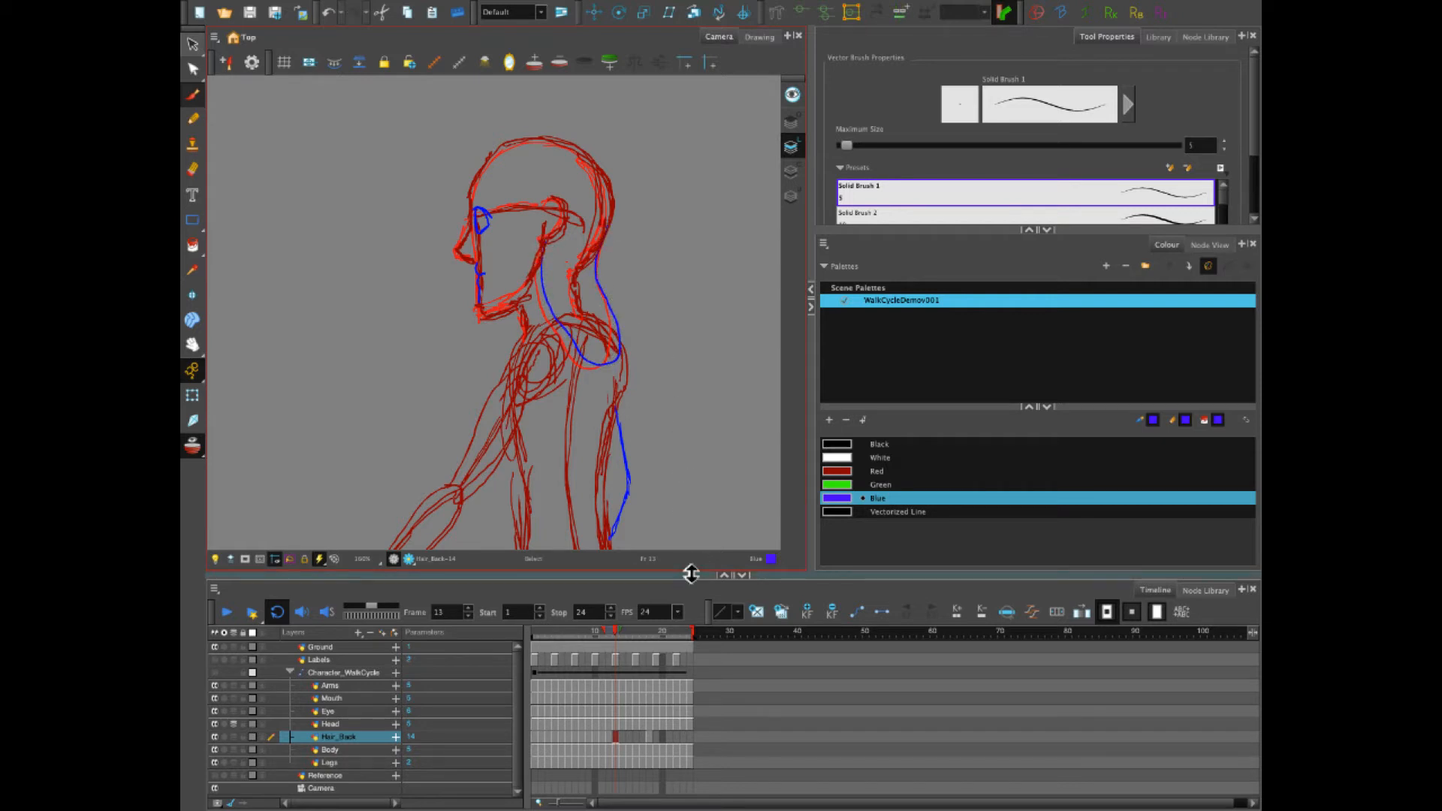
key(ctrl+z)
mouse_move(547, 242)
mouse_down()
mouse_move(542, 308)
mouse_move(597, 364)
mouse_move(617, 344)
mouse_up()
key(ctrl+z)
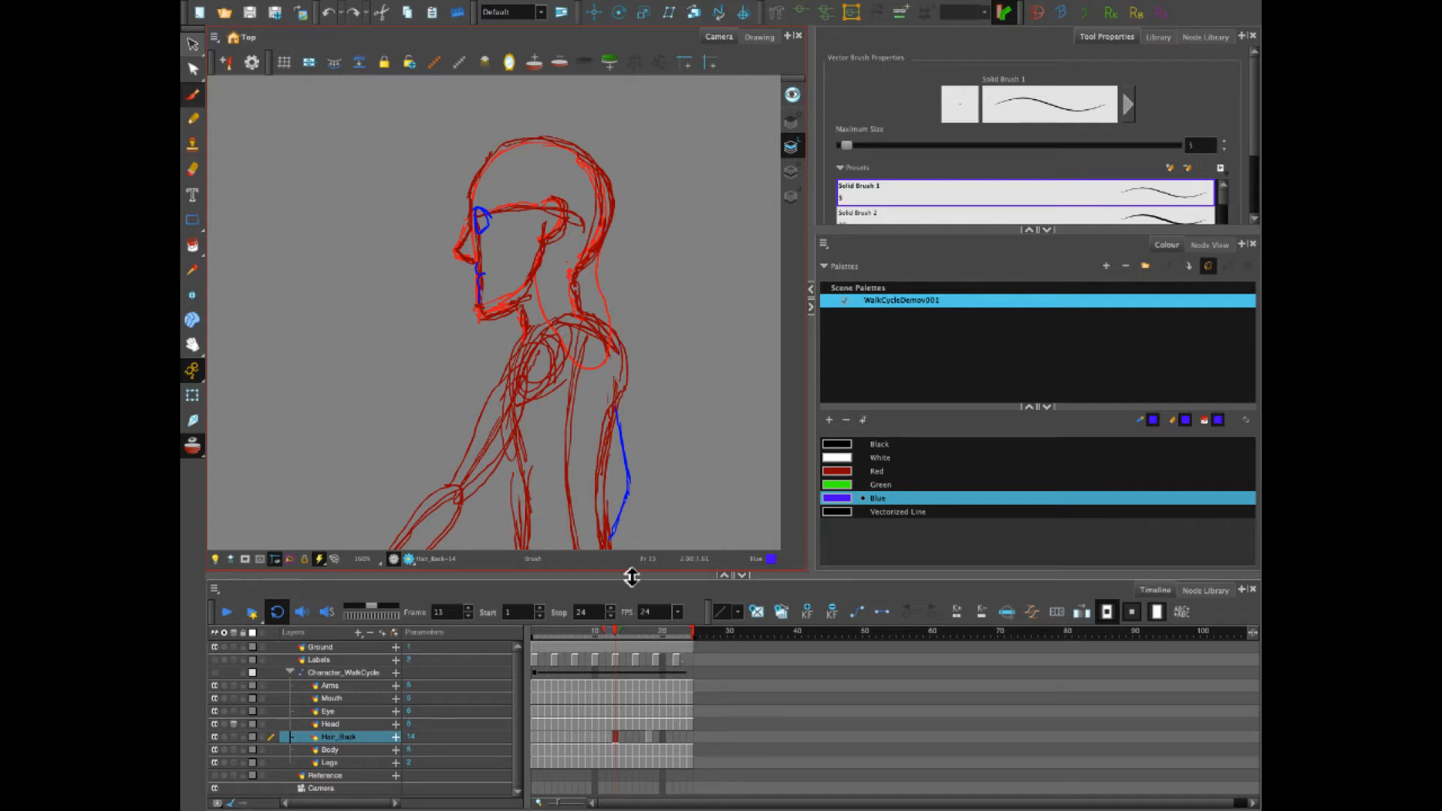
click(608, 637)
click(615, 637)
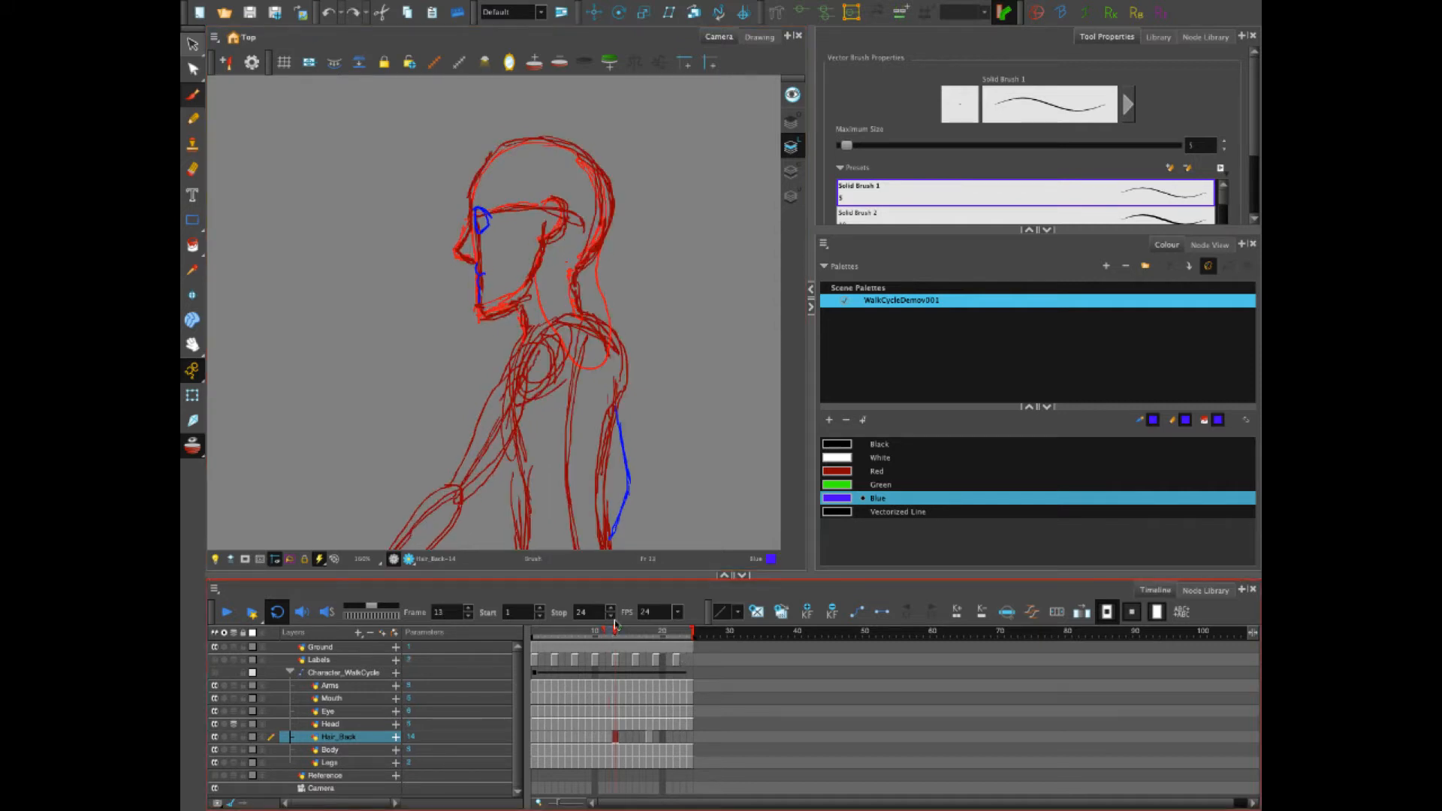
mouse_move(539, 260)
mouse_down()
mouse_move(544, 311)
mouse_move(590, 369)
mouse_move(609, 355)
mouse_move(603, 247)
mouse_up()
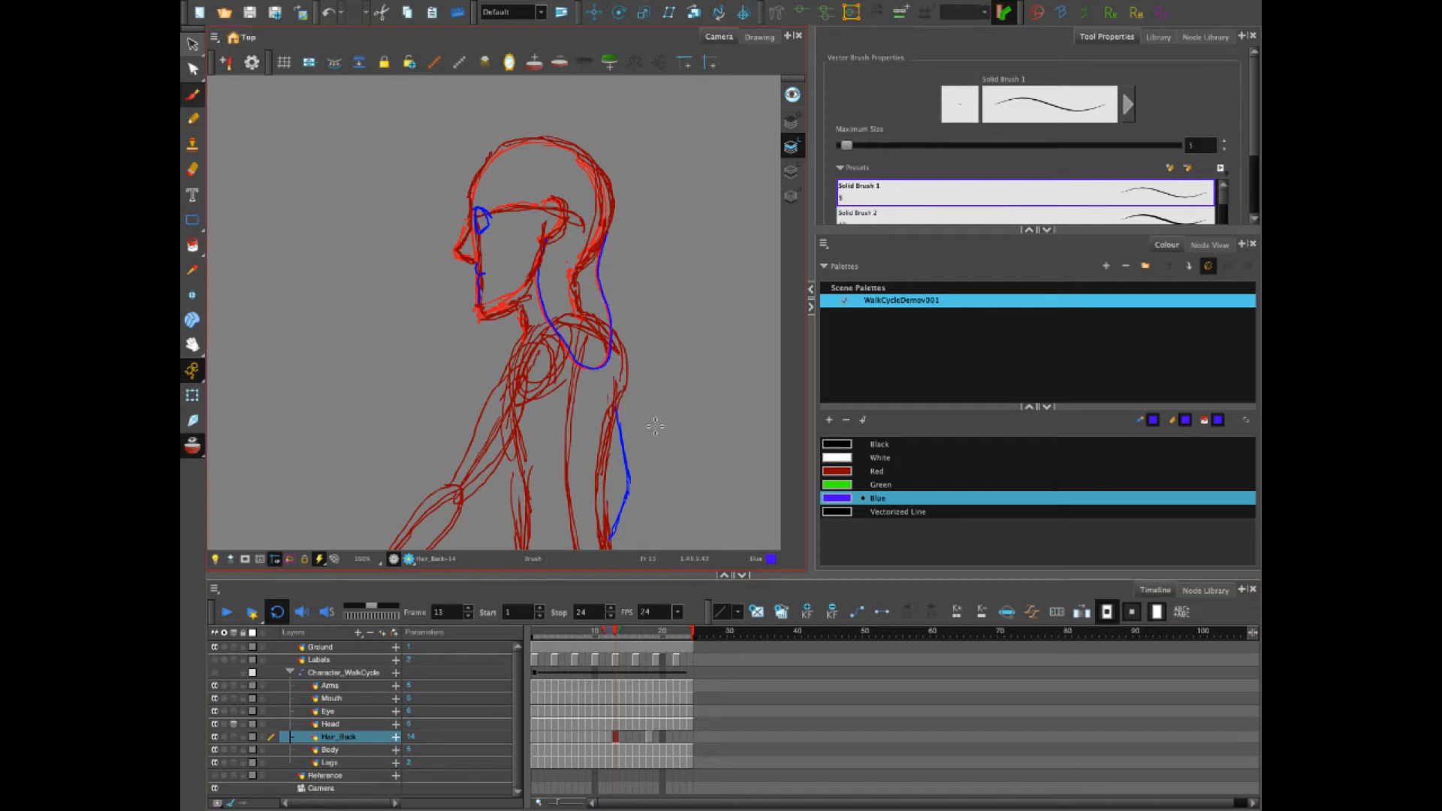
click(622, 736)
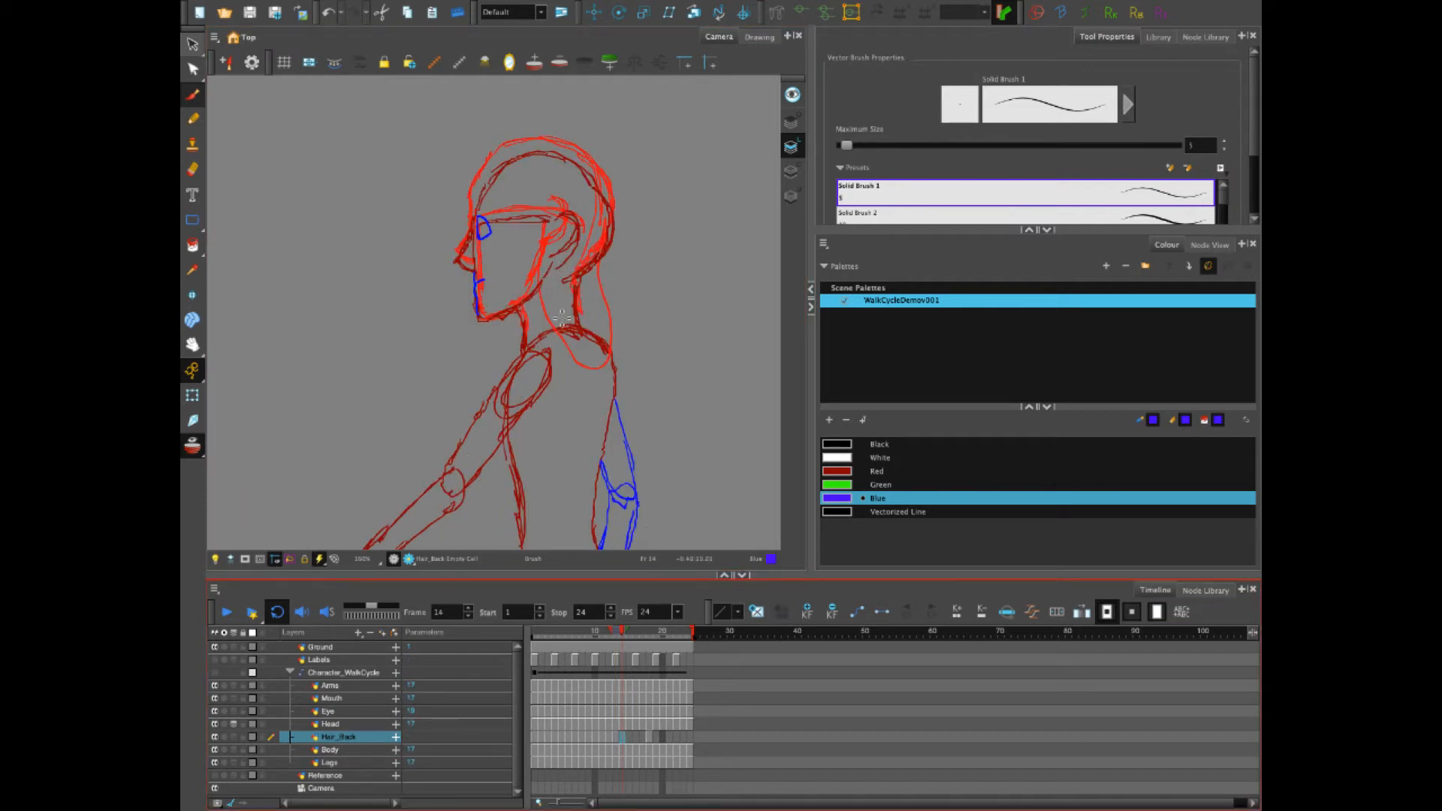
click(623, 643)
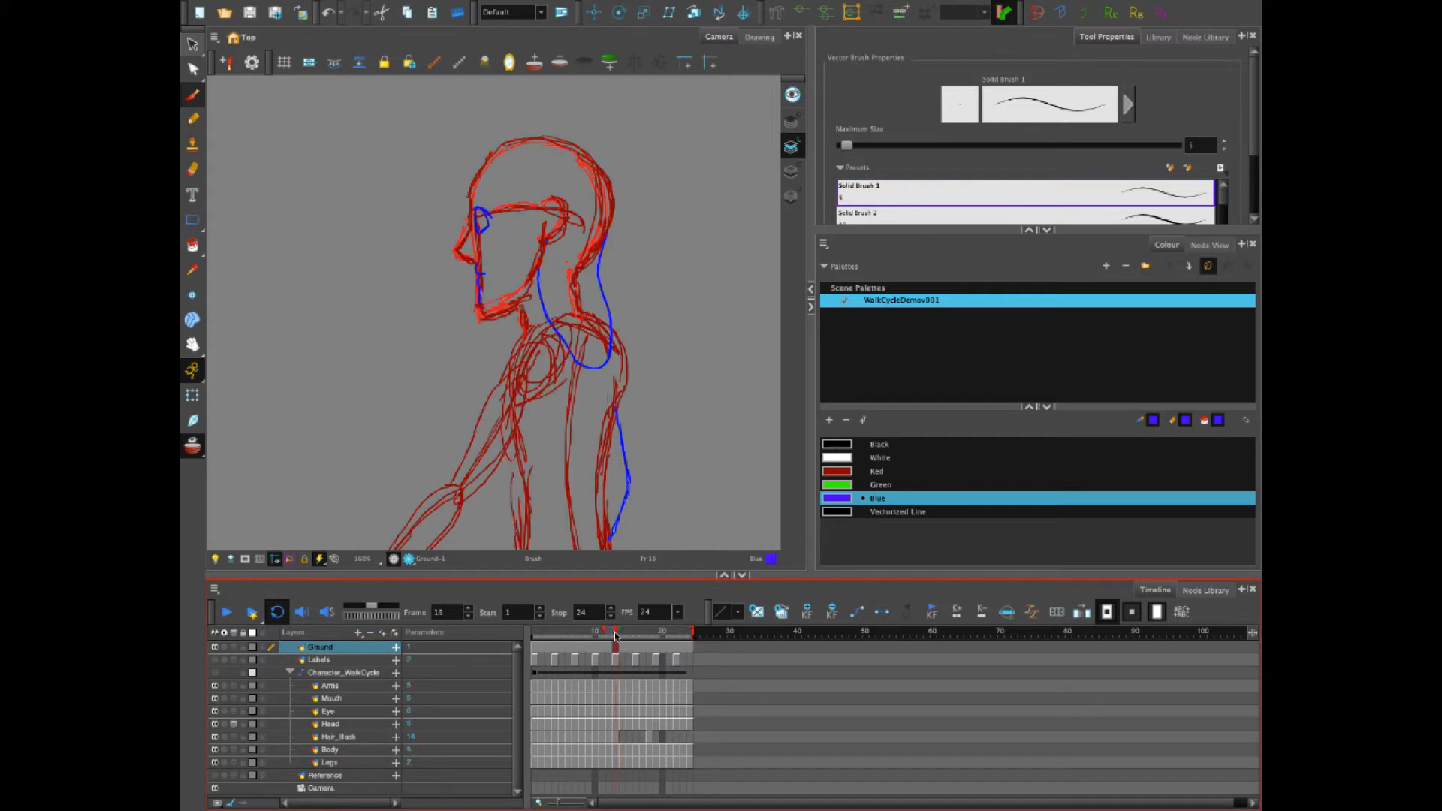
drag(614, 635, 629, 640)
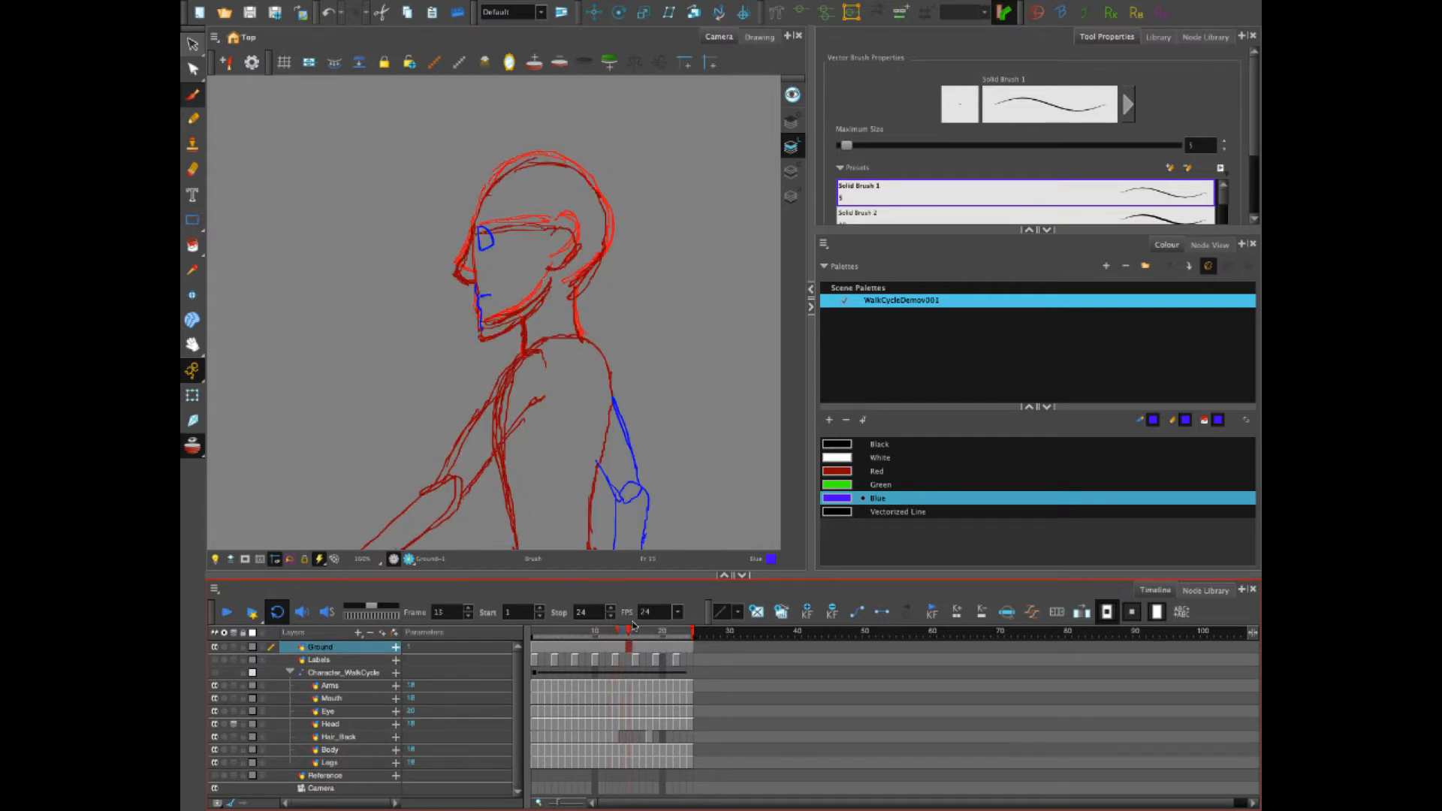
click(615, 638)
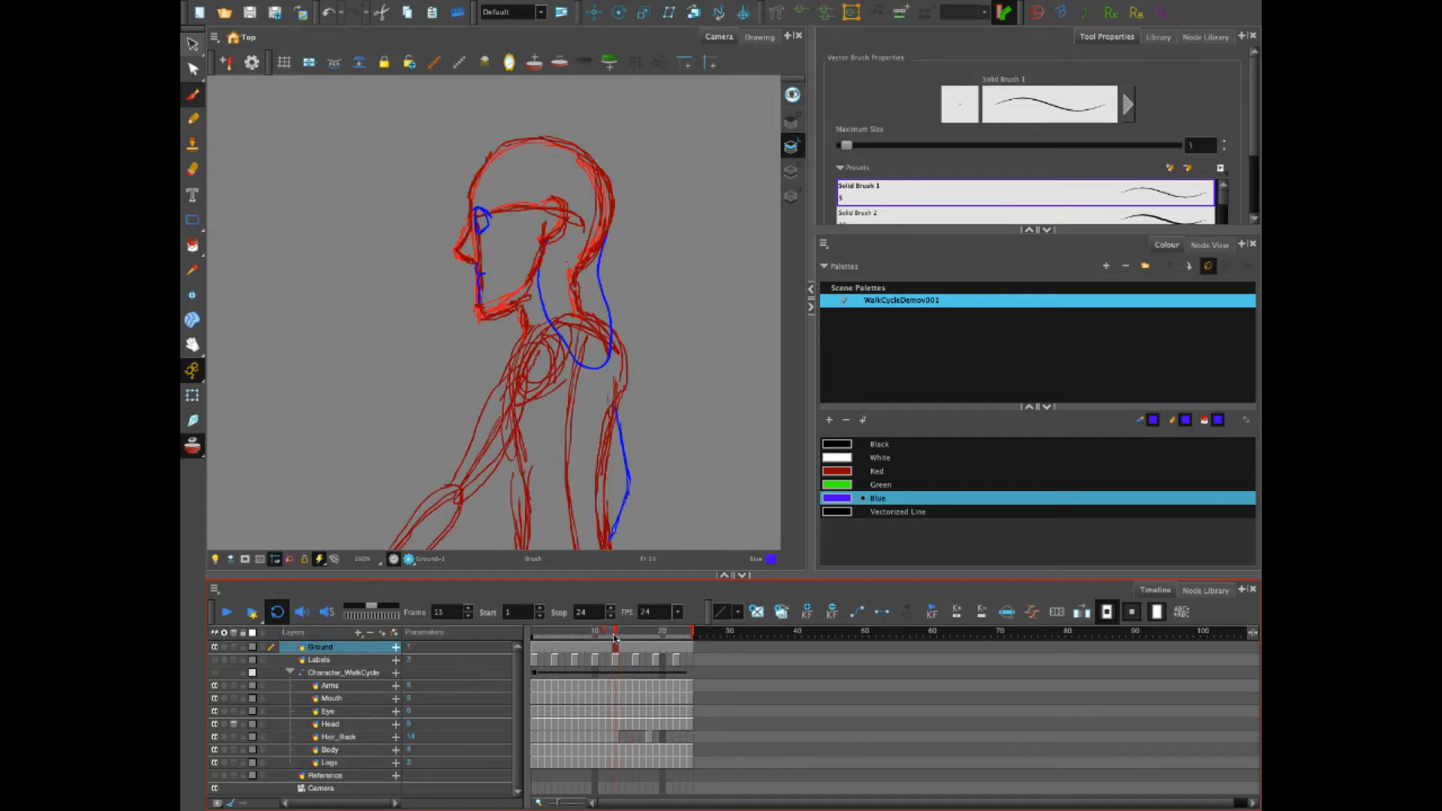
click(616, 737)
key(Delete)
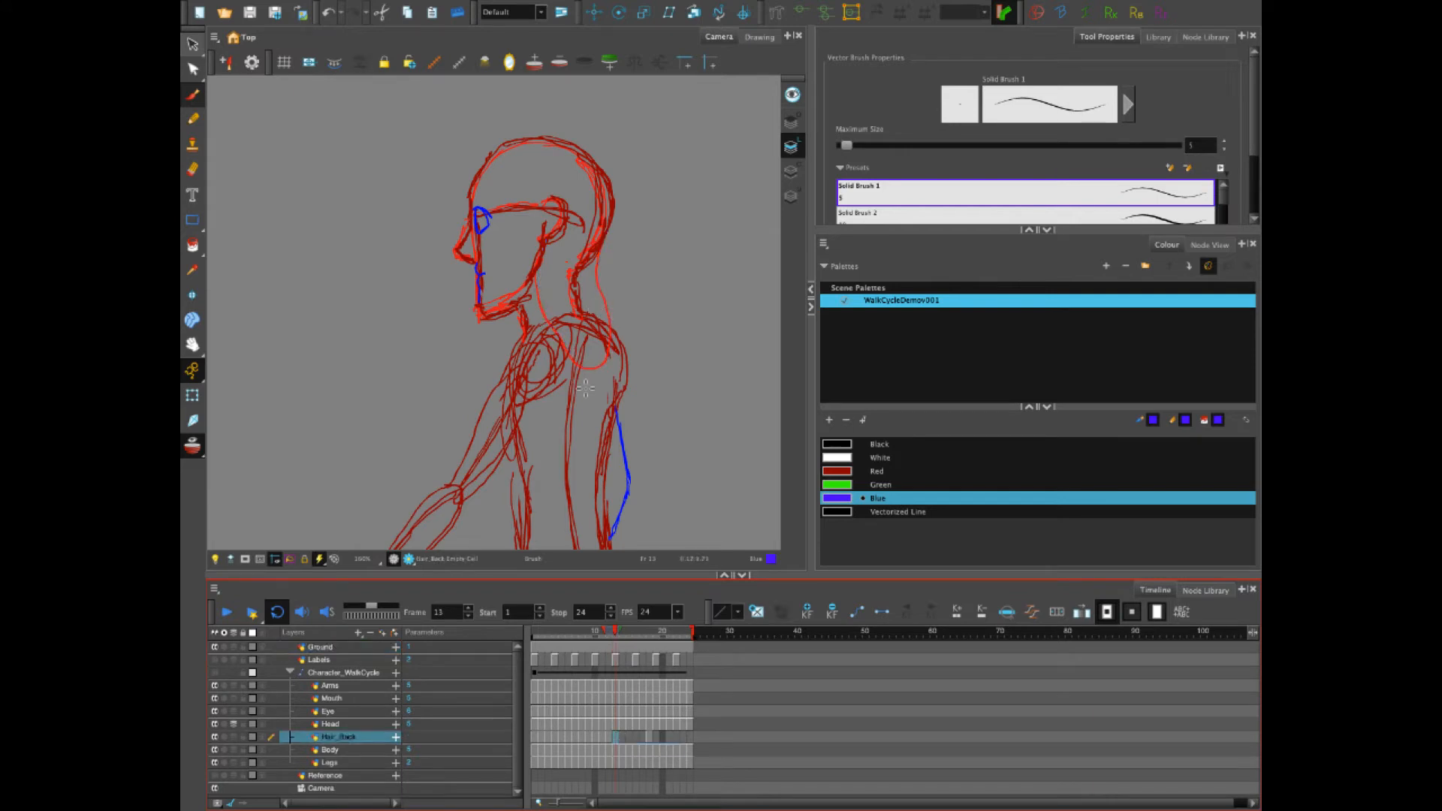
Draw the rounded hair outline in Blue on frame 13 and clear the leftover Hair_Back cell at frame 18
click(628, 635)
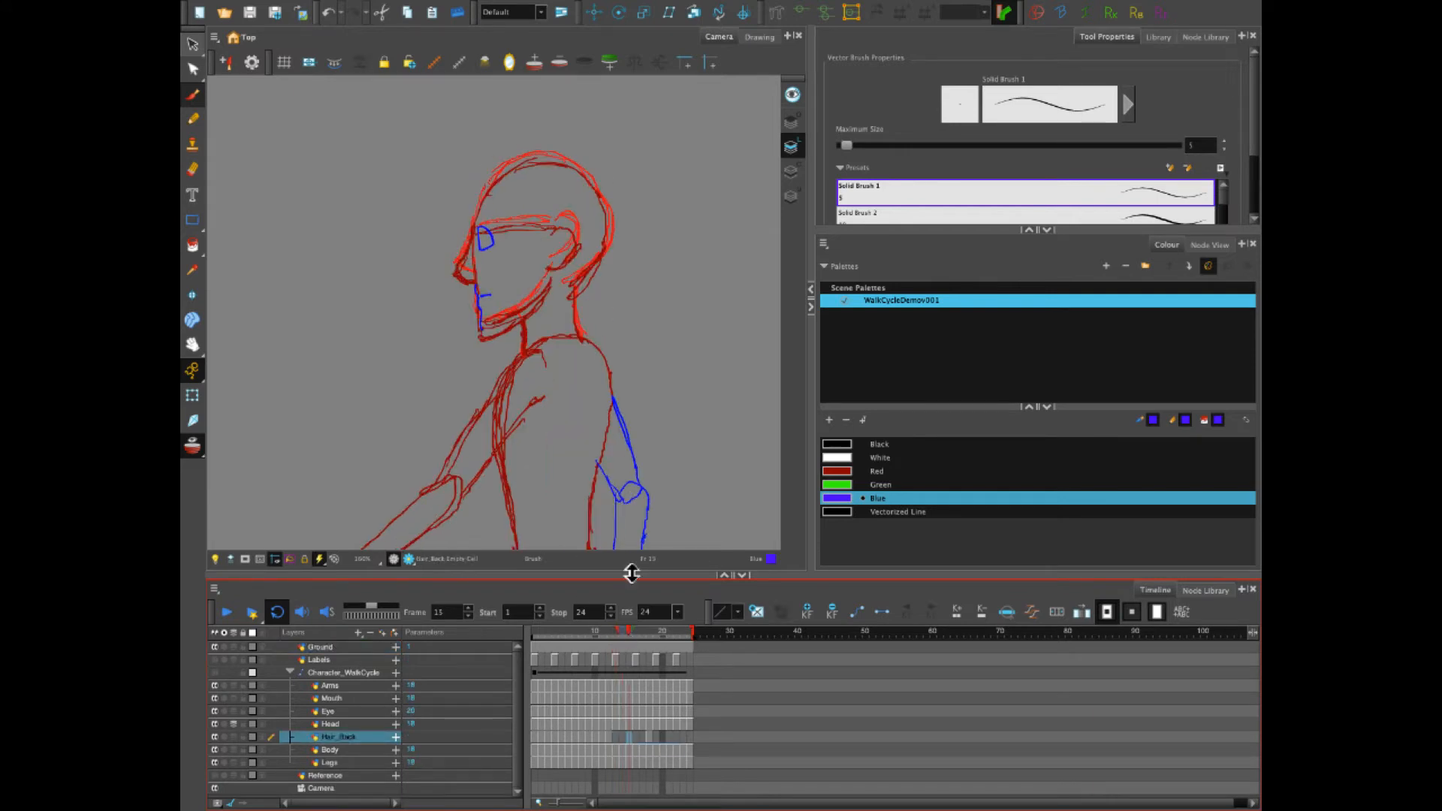
drag(627, 636, 614, 636)
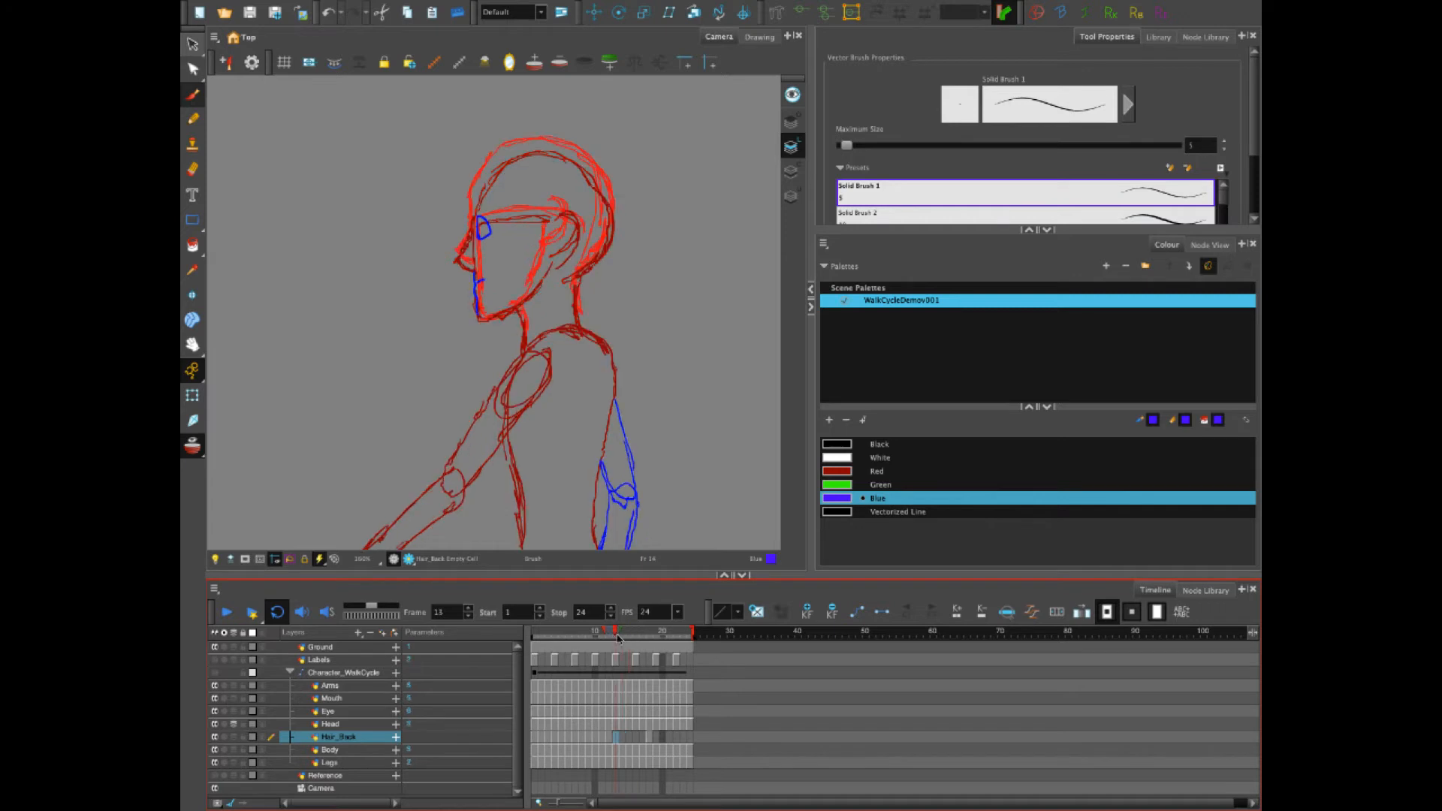
mouse_move(542, 262)
mouse_down()
mouse_move(556, 341)
mouse_move(600, 367)
mouse_move(608, 226)
mouse_up()
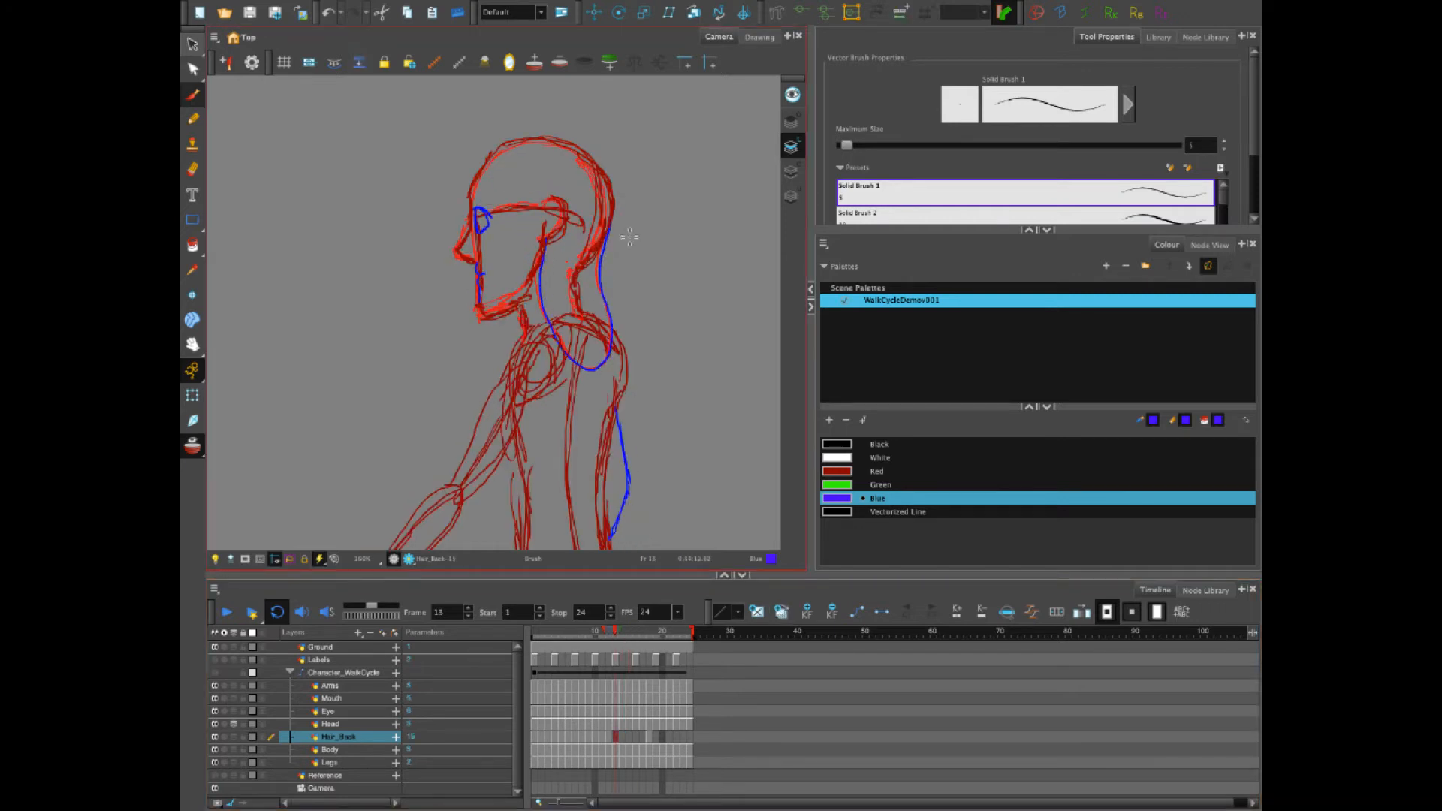
mouse_move(615, 637)
mouse_down()
mouse_move(548, 642)
mouse_move(650, 665)
mouse_move(572, 673)
mouse_move(651, 677)
mouse_up()
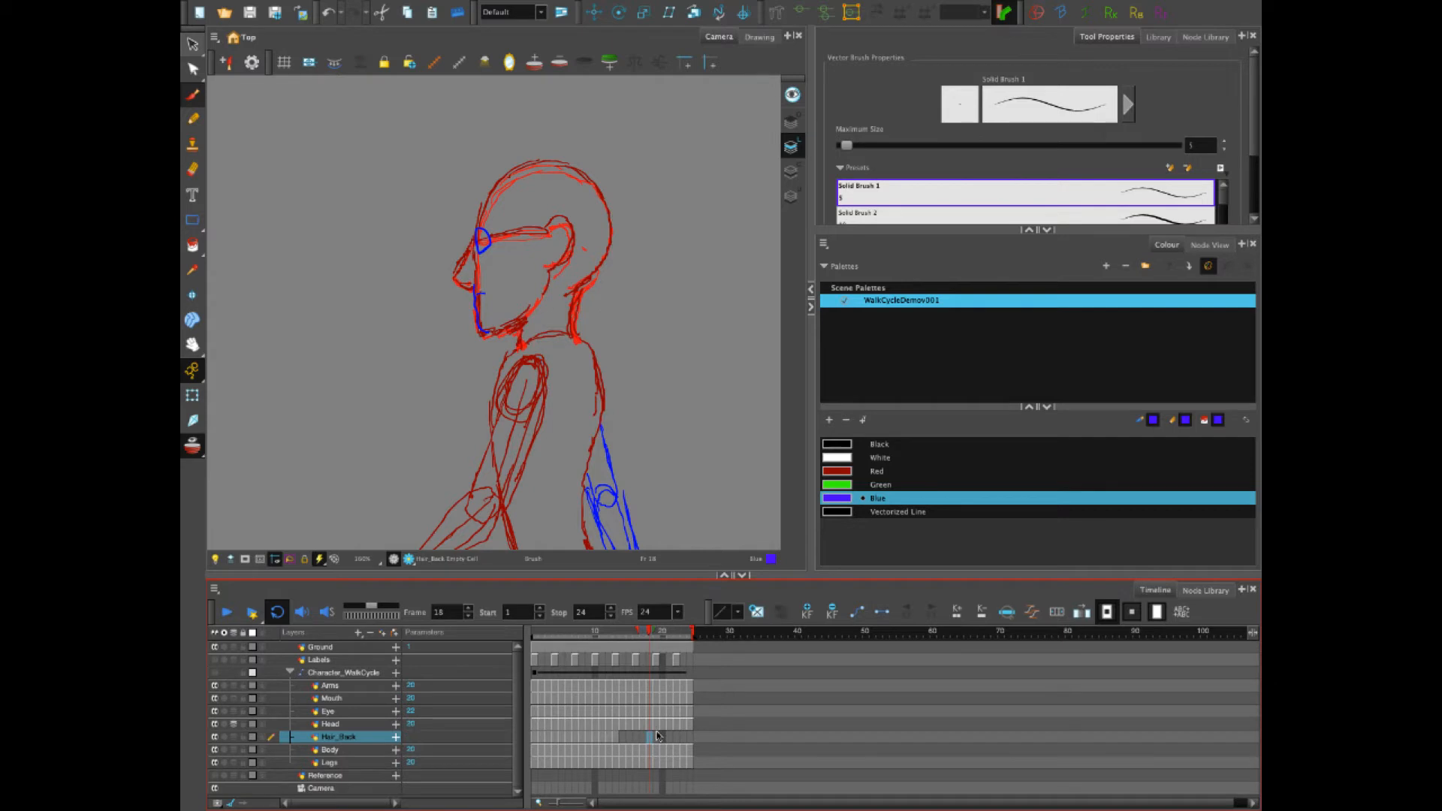
click(617, 738)
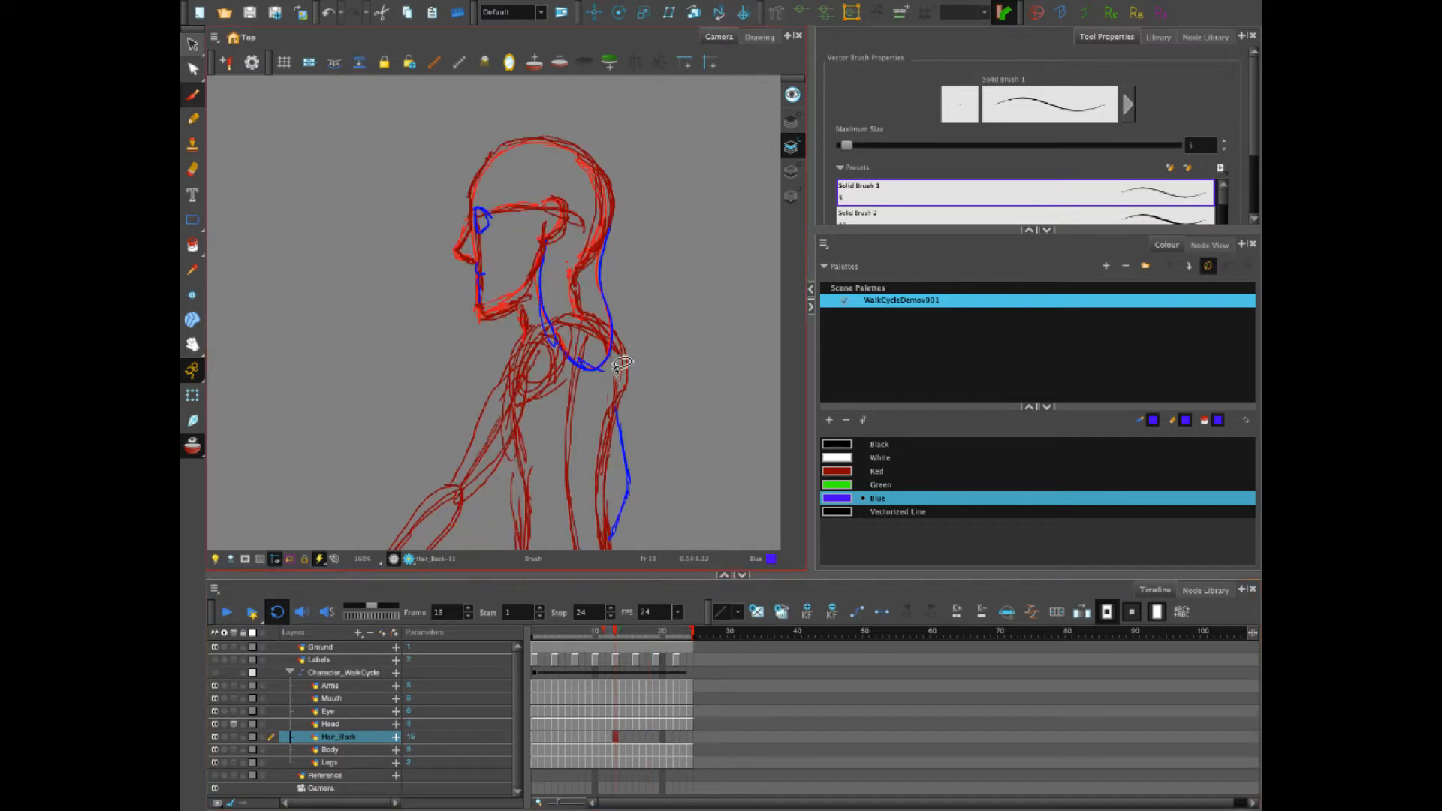
Check the hair motion from frame 8 to 13 and draw the hair outline on frame 14, swinging it farther back
mouse_move(552, 637)
mouse_down()
mouse_move(620, 644)
mouse_move(563, 647)
mouse_move(594, 651)
mouse_move(575, 664)
mouse_move(587, 643)
mouse_up()
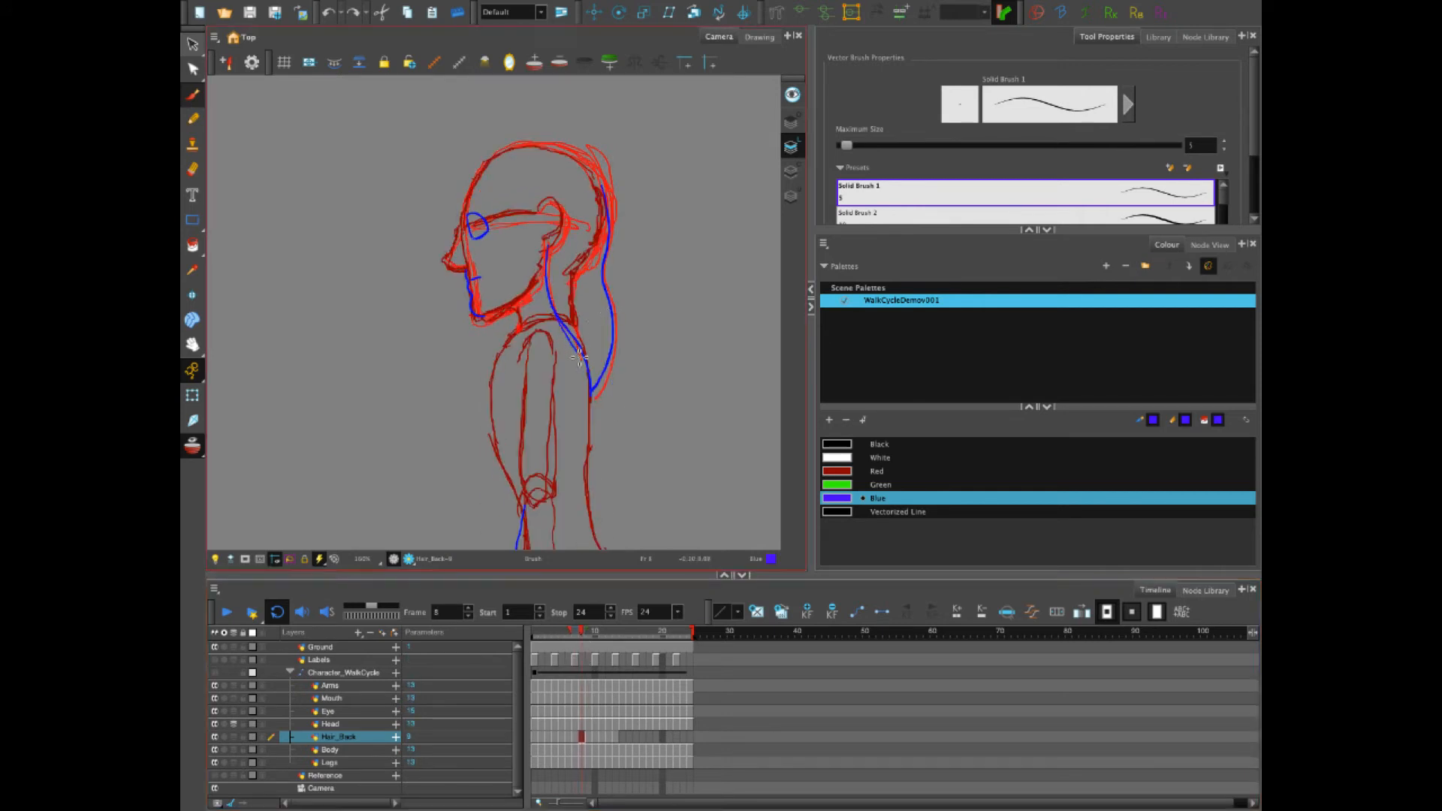
key(period)
key(period)
key(period)
key(period)
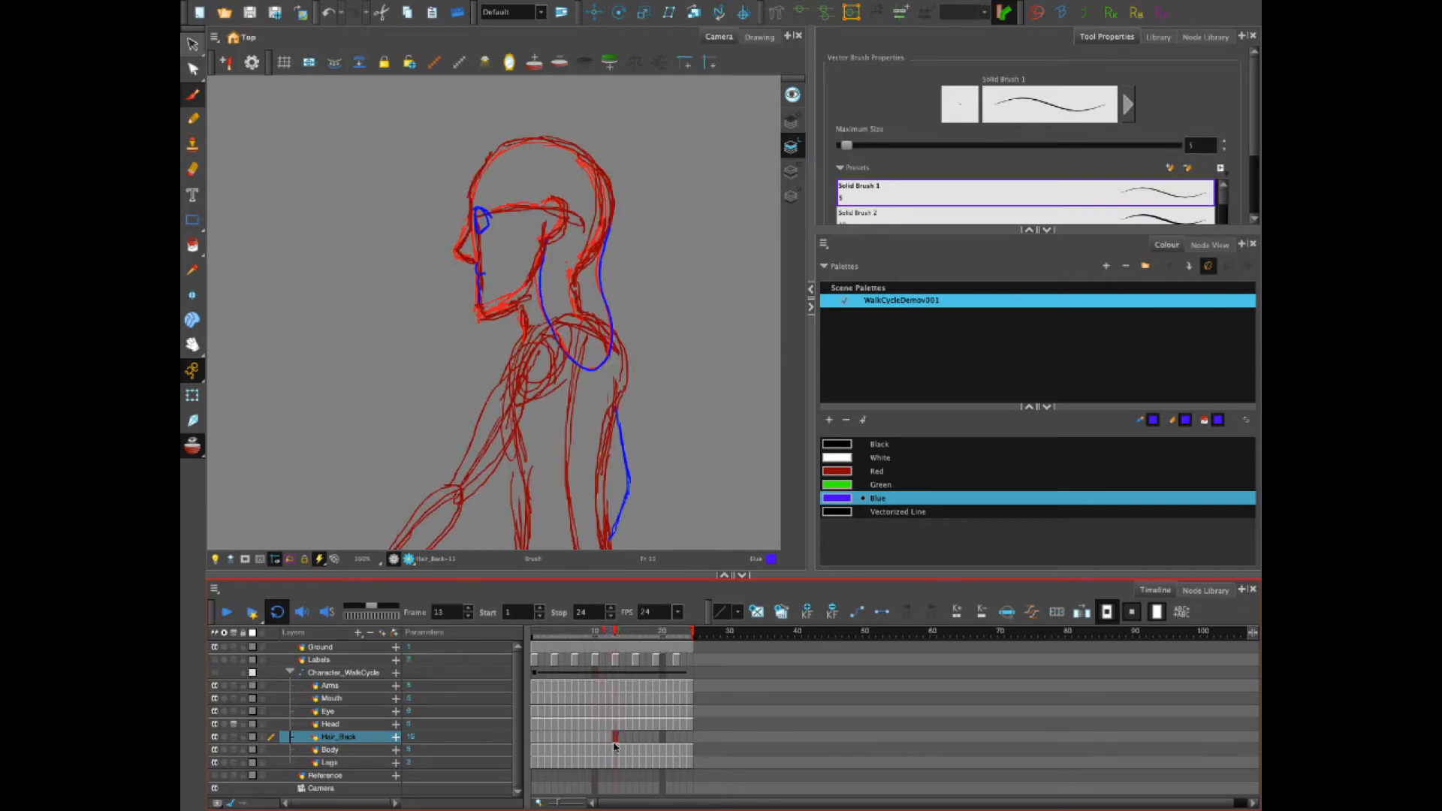
key(period)
key(period)
key(period)
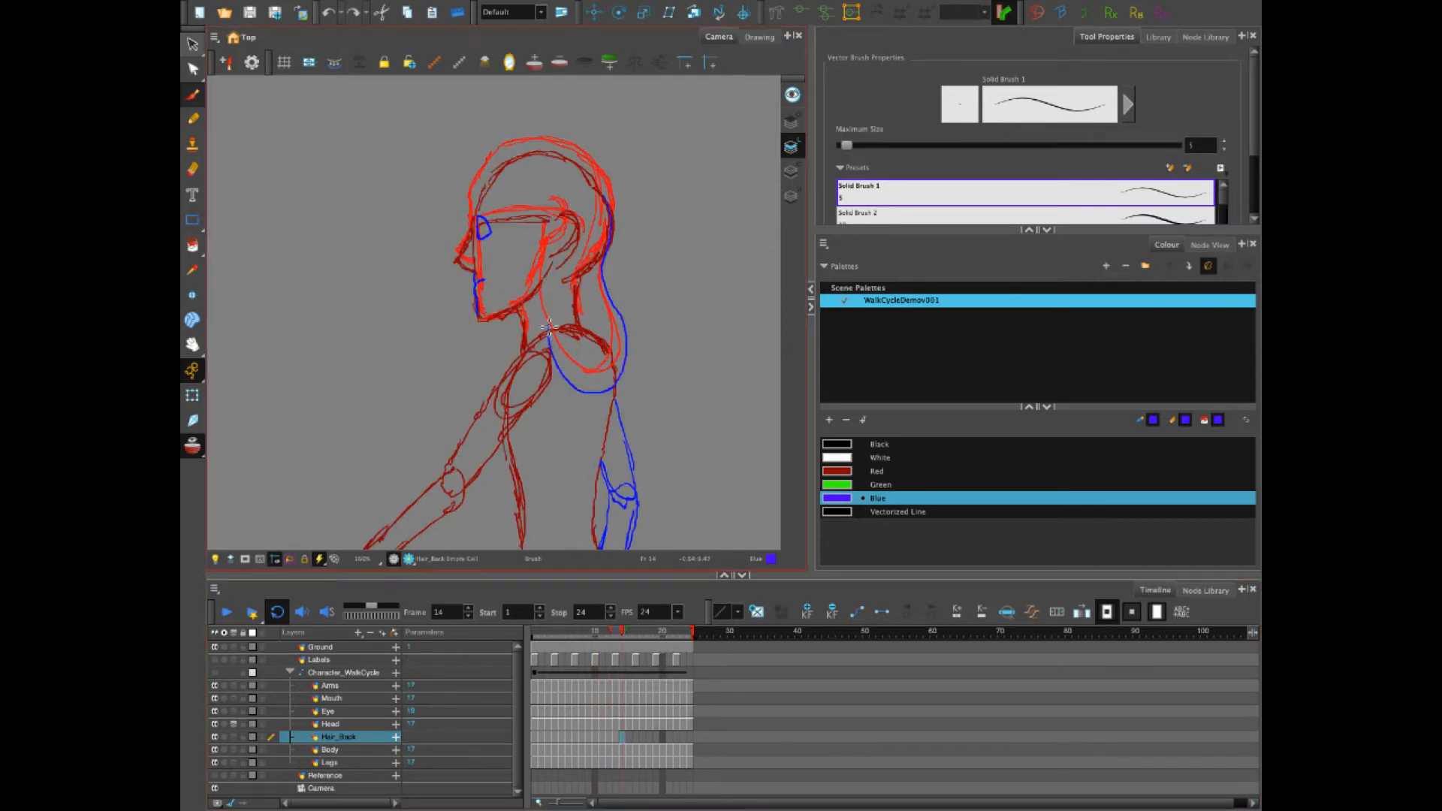
key(comma)
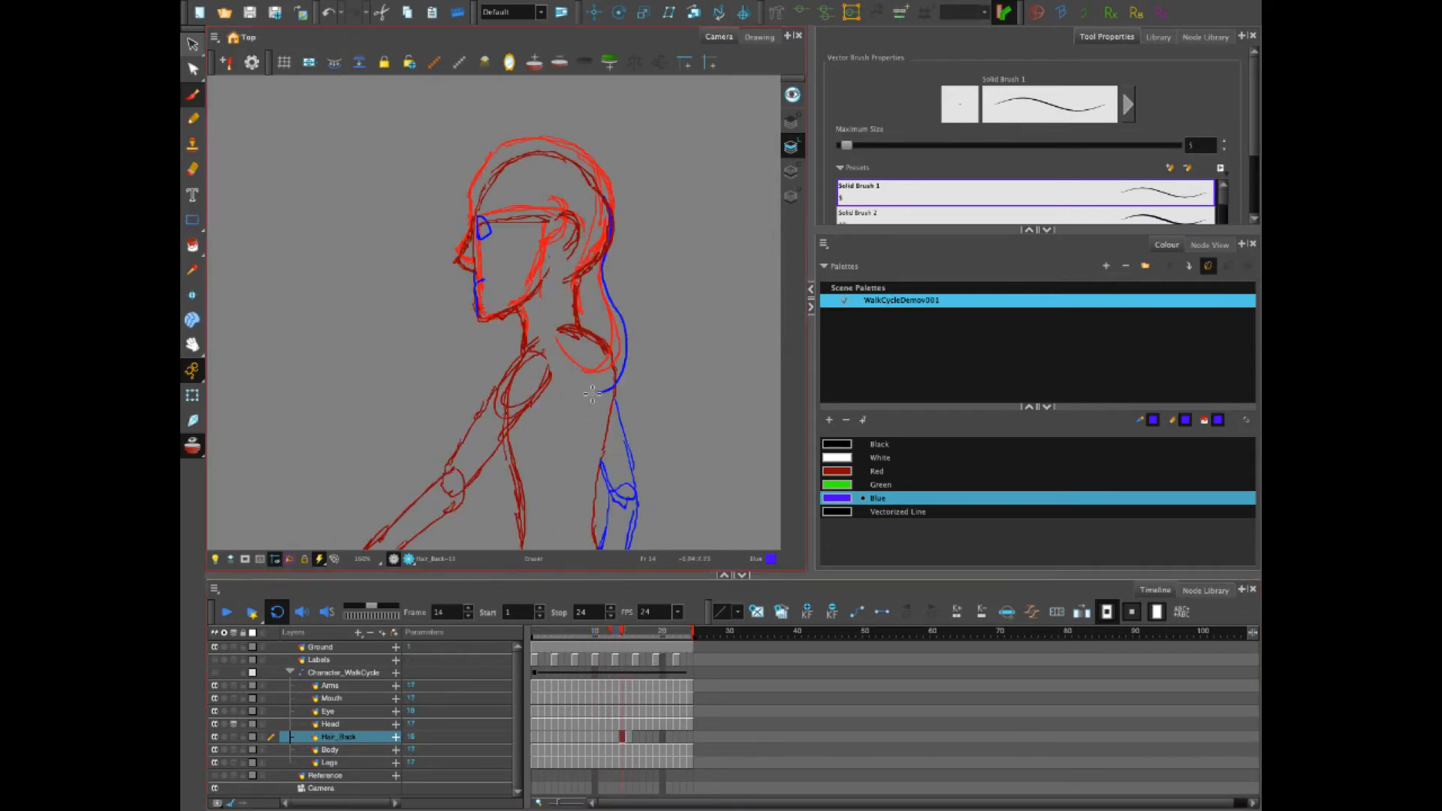
Draw the hair outline in Blue on frame 15, bulging farther out behind the shoulder than on frame 14
key(period)
key(ctrl+z)
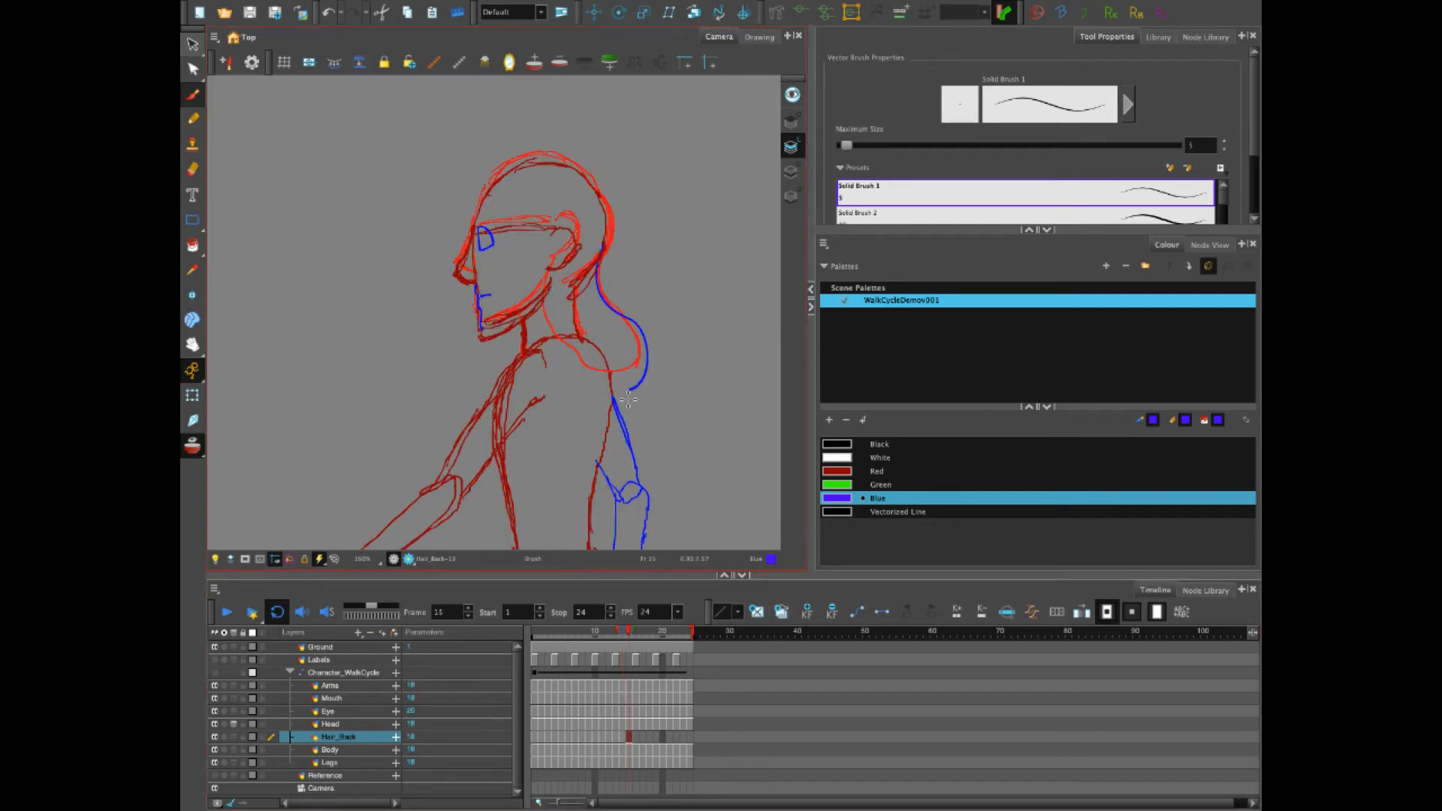
key(ctrl+z)
drag(555, 269, 553, 345)
drag(598, 257, 637, 368)
Draw and refine the rounded hair outline on frame 16, swinging it forward again over the shoulder
key(period)
drag(545, 276, 594, 398)
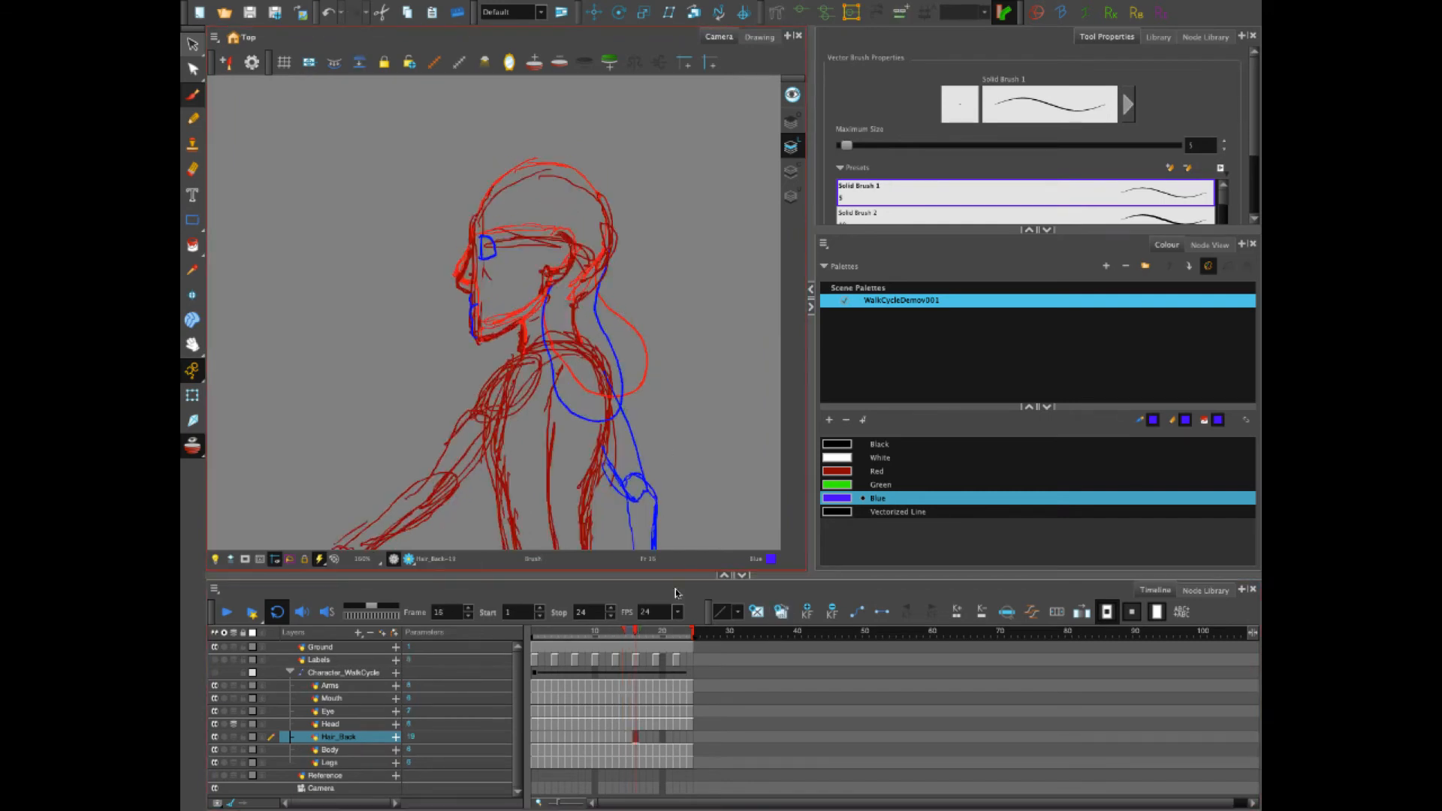
mouse_move(635, 632)
mouse_down()
mouse_move(524, 652)
mouse_move(635, 635)
mouse_up()
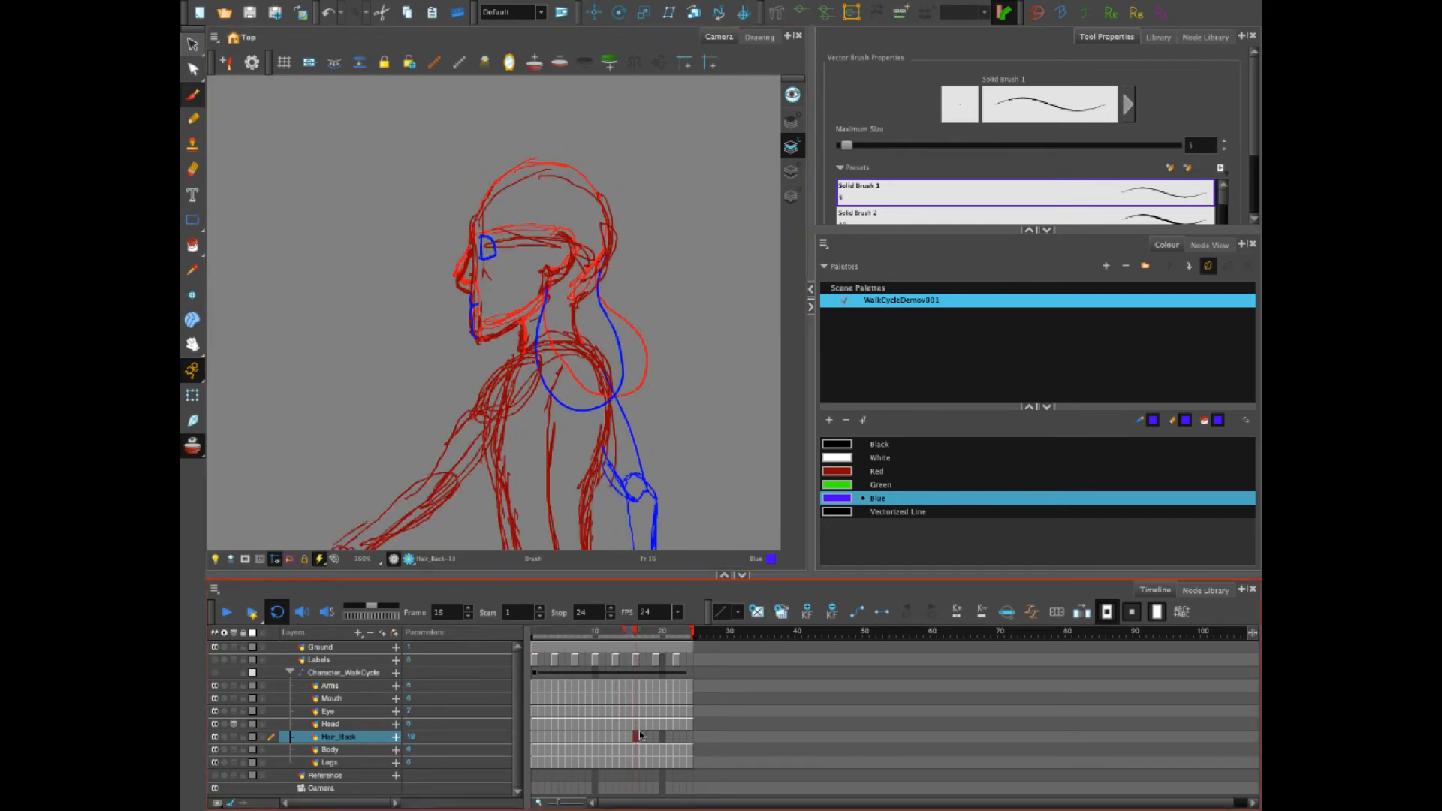
mouse_move(600, 265)
mouse_down()
mouse_move(597, 410)
mouse_move(548, 369)
mouse_up()
Draw the Blue hair outline on Hair_Back frames 17 through 19, continuing the swing in toward the back
click(642, 633)
key(period)
key(period)
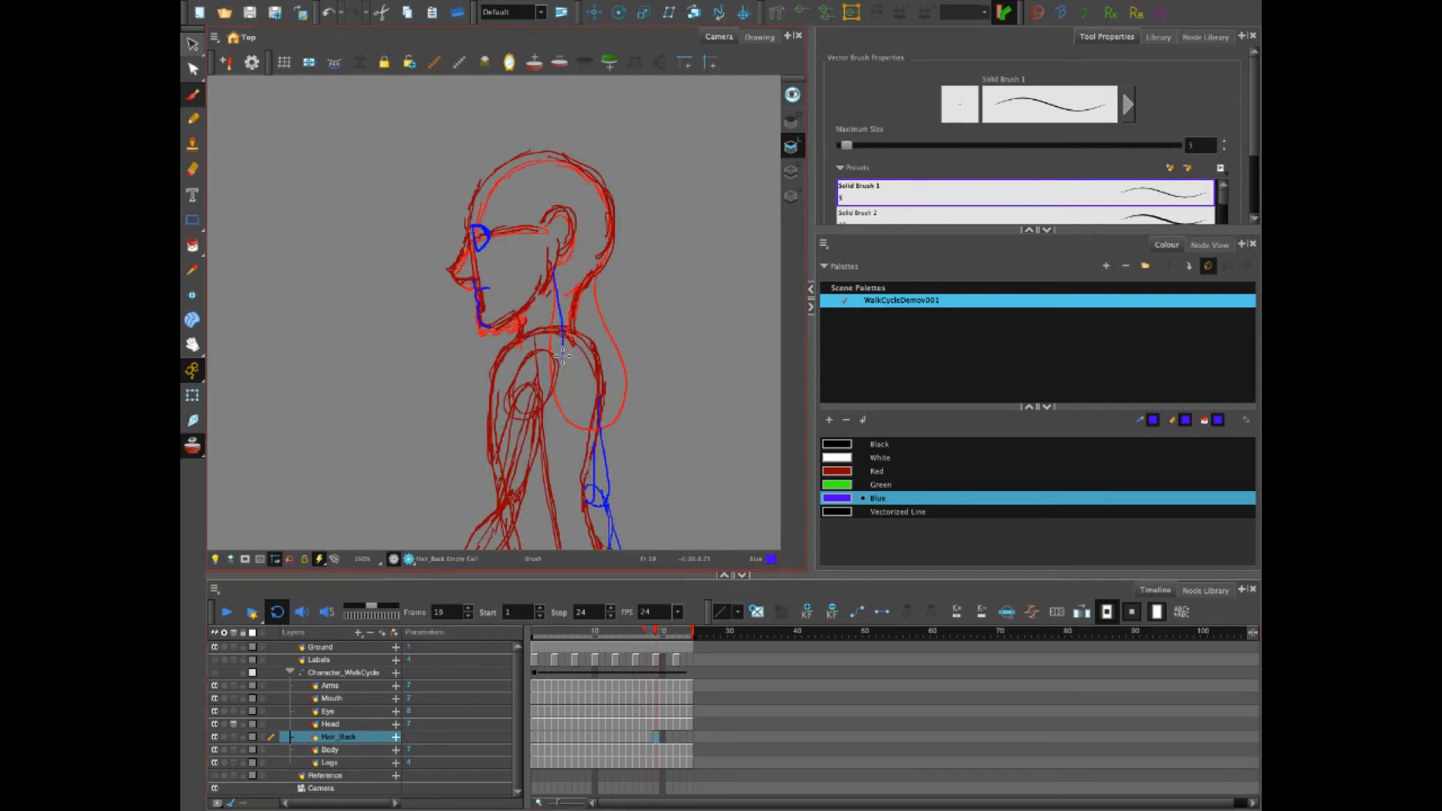
key(period)
Draw the hair outline on frames 20 and 21, undoing and redrawing the strokes that do not follow the swing
mouse_move(602, 215)
mouse_down()
mouse_move(552, 251)
mouse_move(572, 331)
mouse_move(553, 253)
mouse_up()
key(period)
key(ctrl+z)
key(ctrl+z)
drag(552, 252, 567, 303)
drag(607, 396, 554, 261)
key(period)
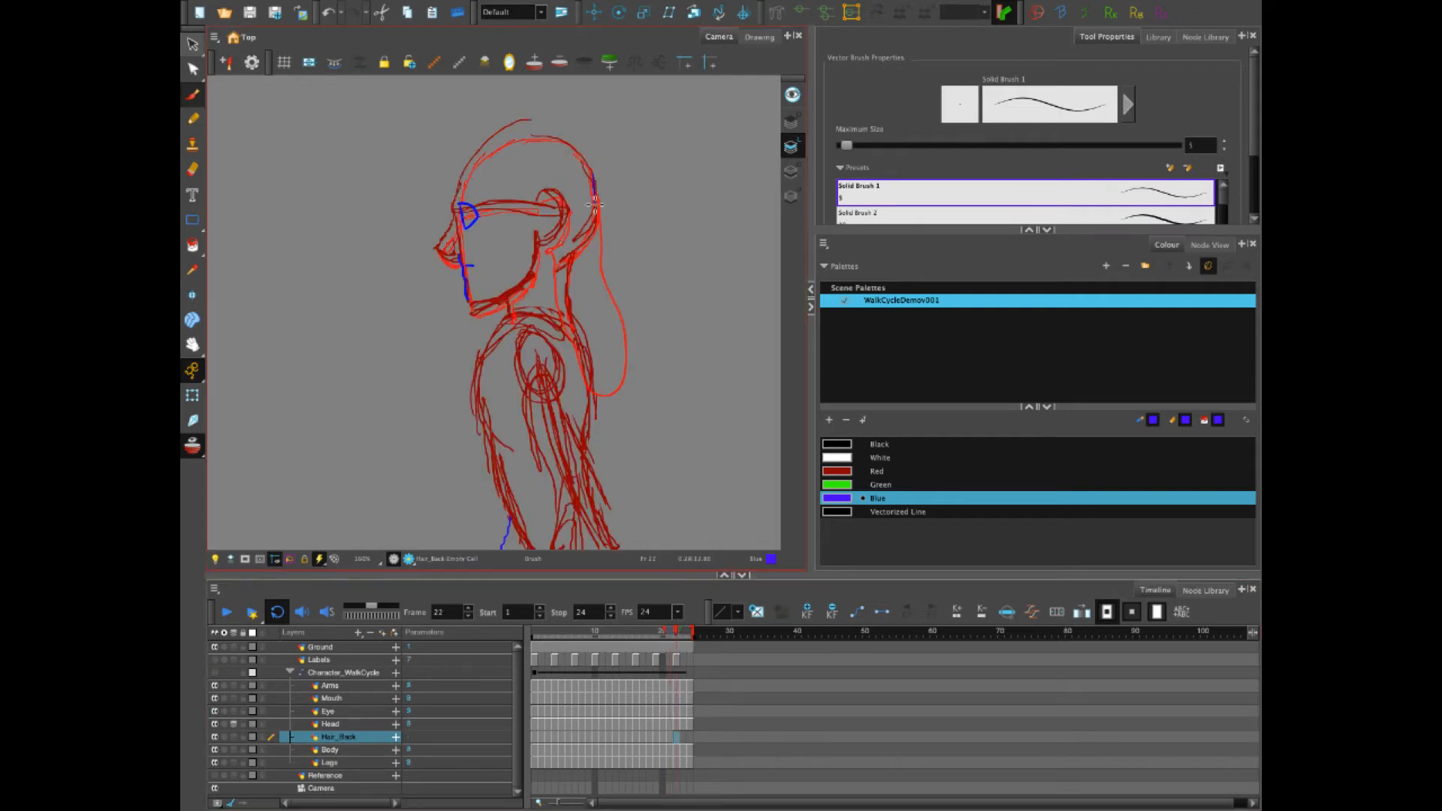
Draw the hair outline on frames 22 through 24, extending the scene to frame 25 to blend into the first pose
drag(591, 180, 555, 261)
mouse_move(687, 633)
mouse_down()
mouse_move(534, 633)
mouse_move(699, 633)
mouse_up()
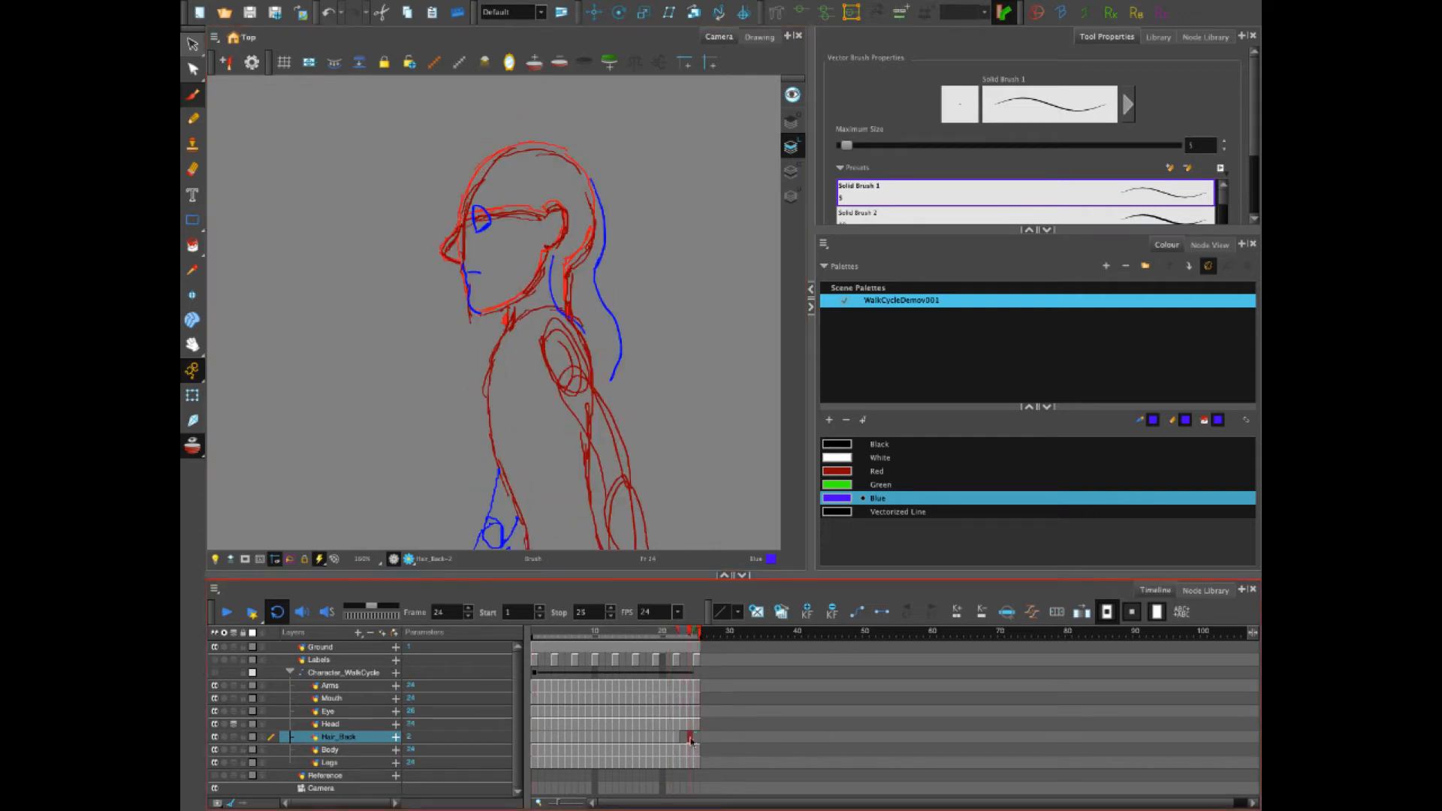
click(684, 737)
mouse_move(588, 172)
mouse_down()
mouse_move(626, 352)
mouse_move(563, 309)
mouse_move(601, 240)
mouse_up()
key(period)
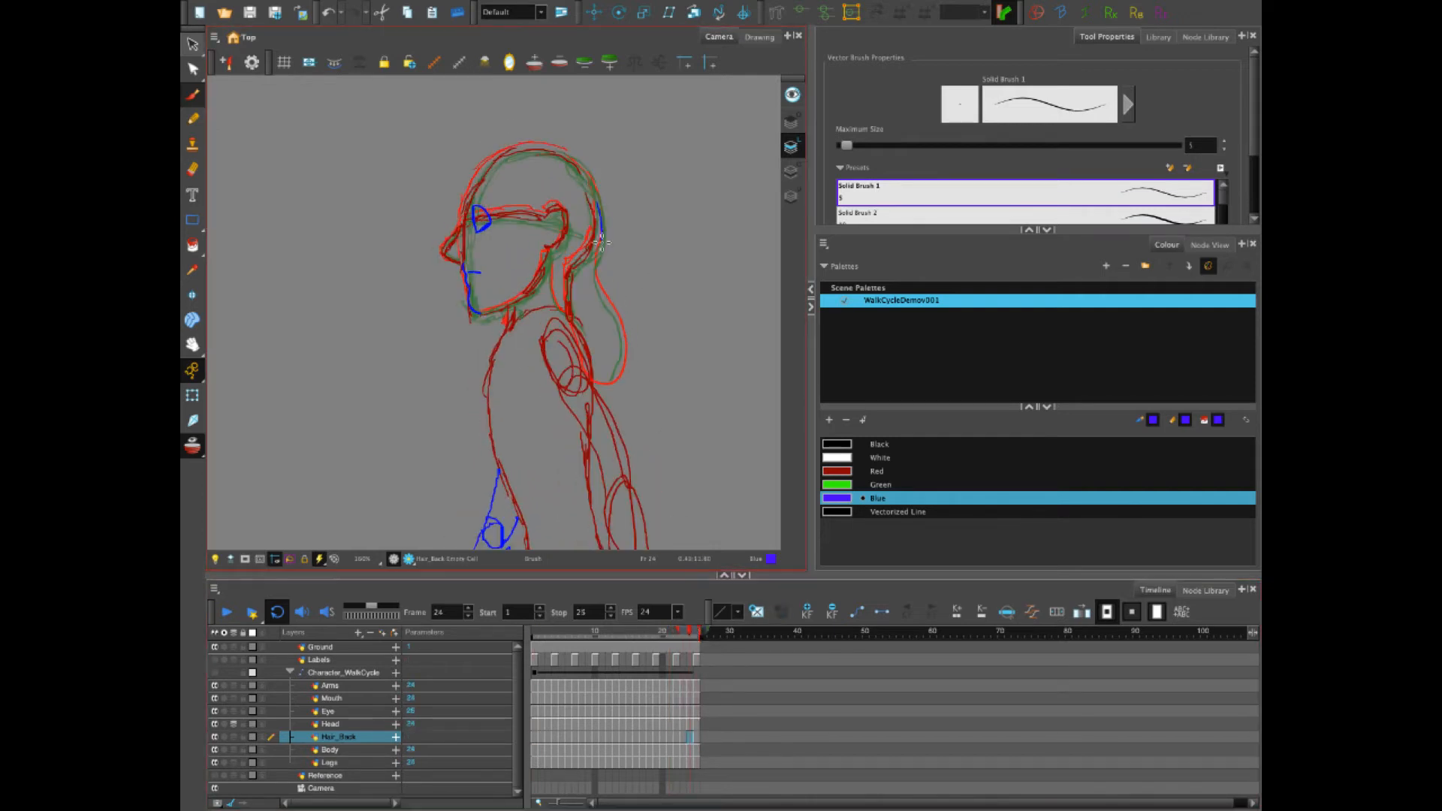
key(ctrl+z)
key(ctrl+z)
drag(594, 187, 590, 375)
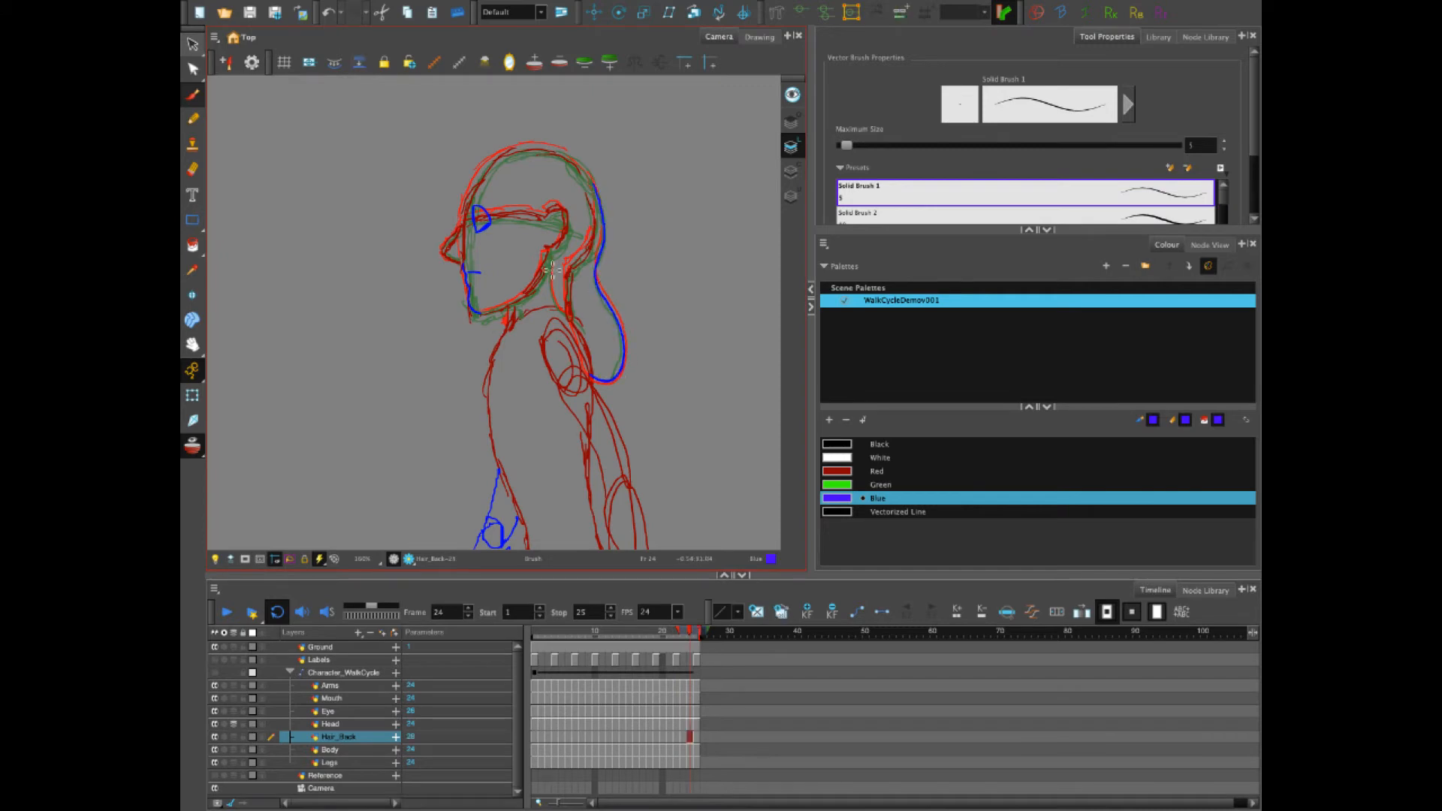
Restore the scene end to frame 24 and redraw the Hair_Back outlines on frames 9 through 14
mouse_move(604, 644)
mouse_down()
mouse_move(586, 645)
mouse_move(622, 644)
mouse_up()
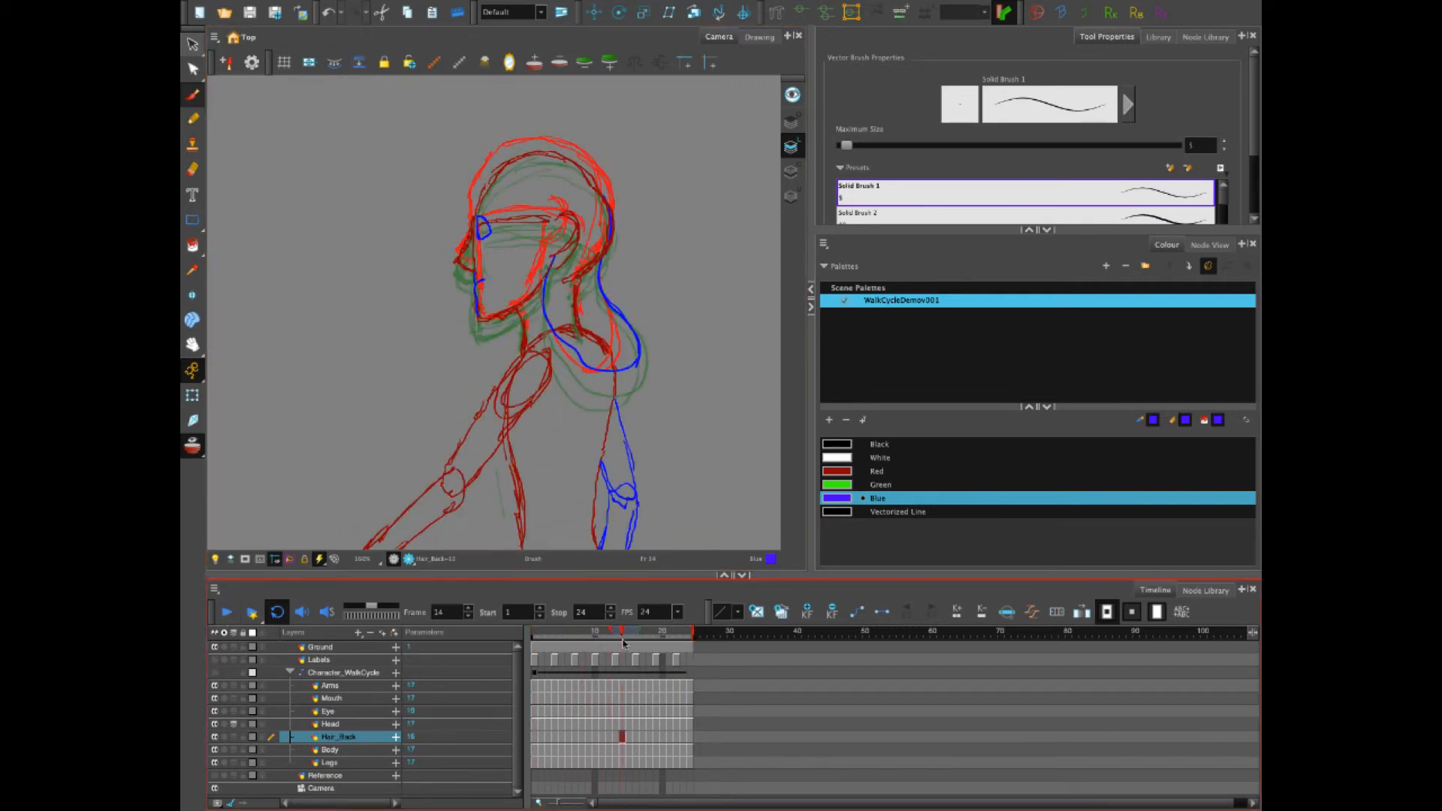
drag(616, 319, 552, 338)
drag(614, 738, 590, 738)
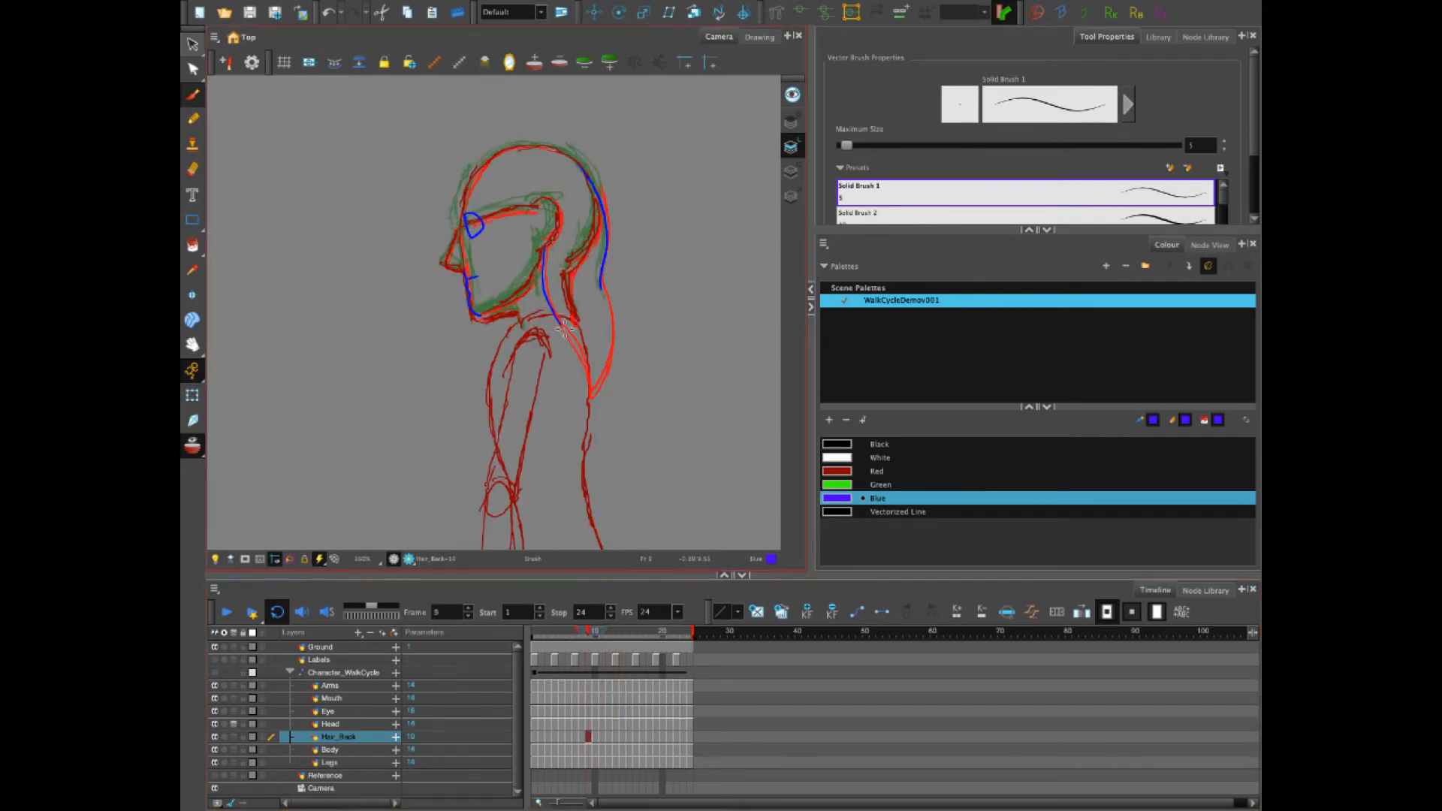
key(period)
key(period)
key(period)
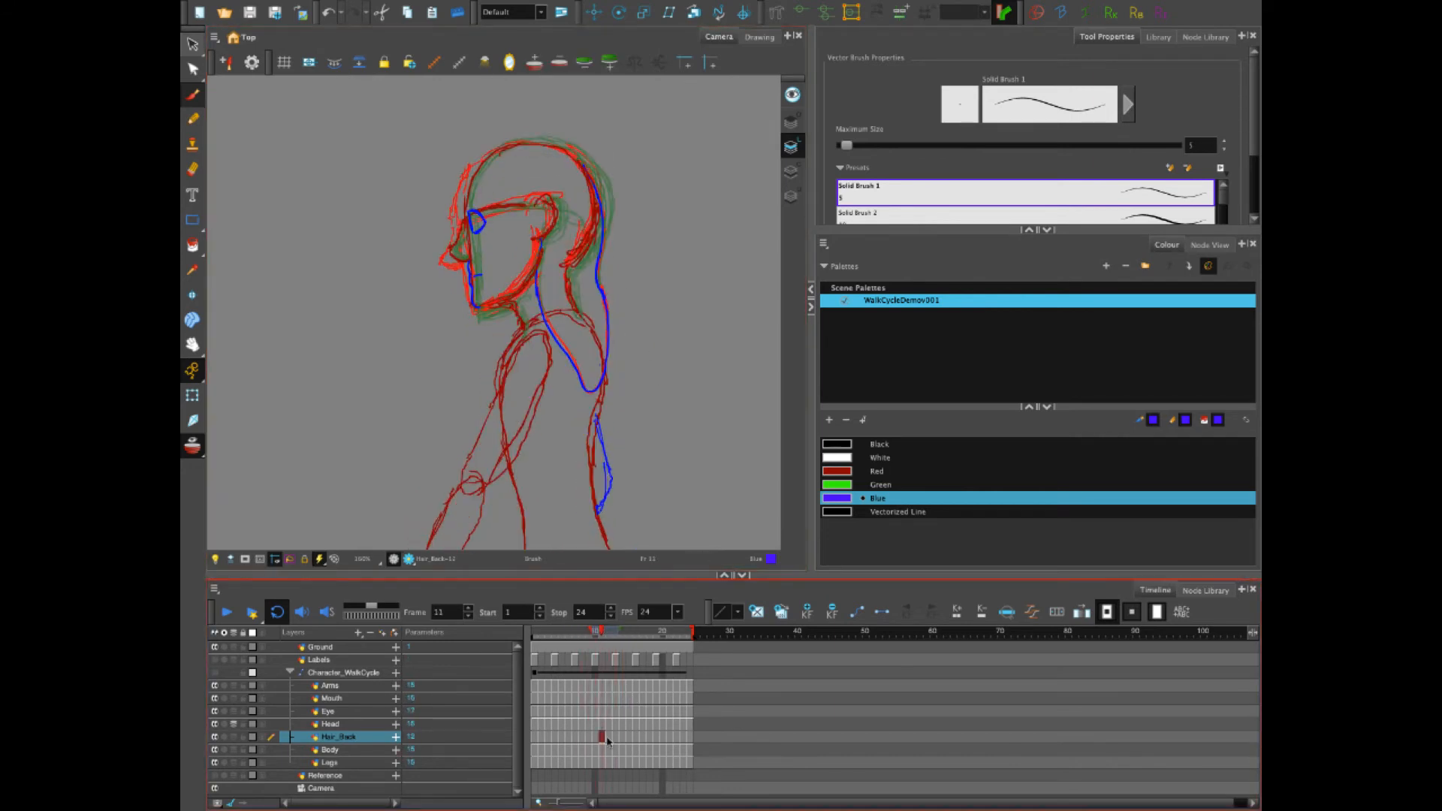
key(period)
key(period)
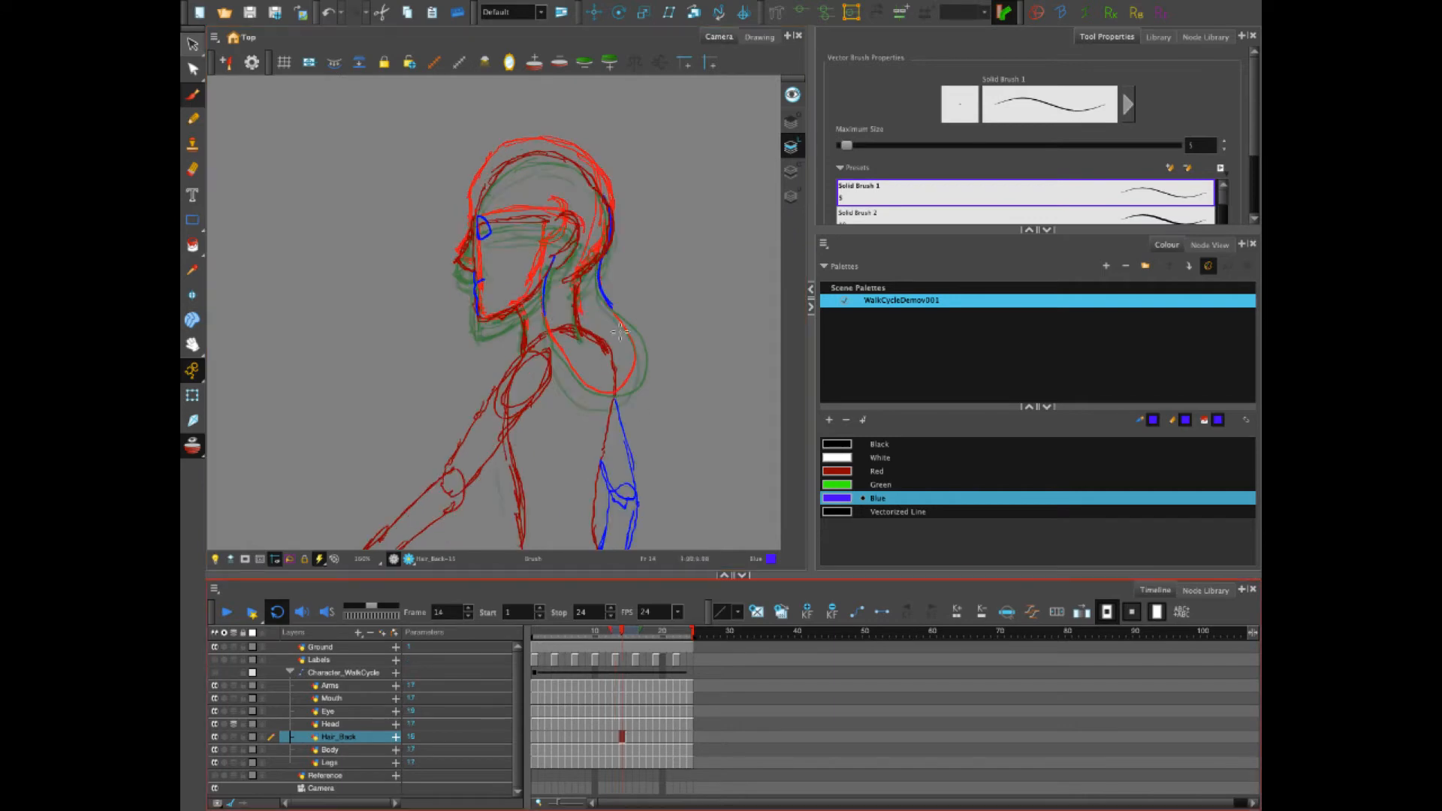
key(period)
Play back the cycle and rework the hair outlines on frames 16 through 18, adjusting frame 18 with the Select tool
click(226, 612)
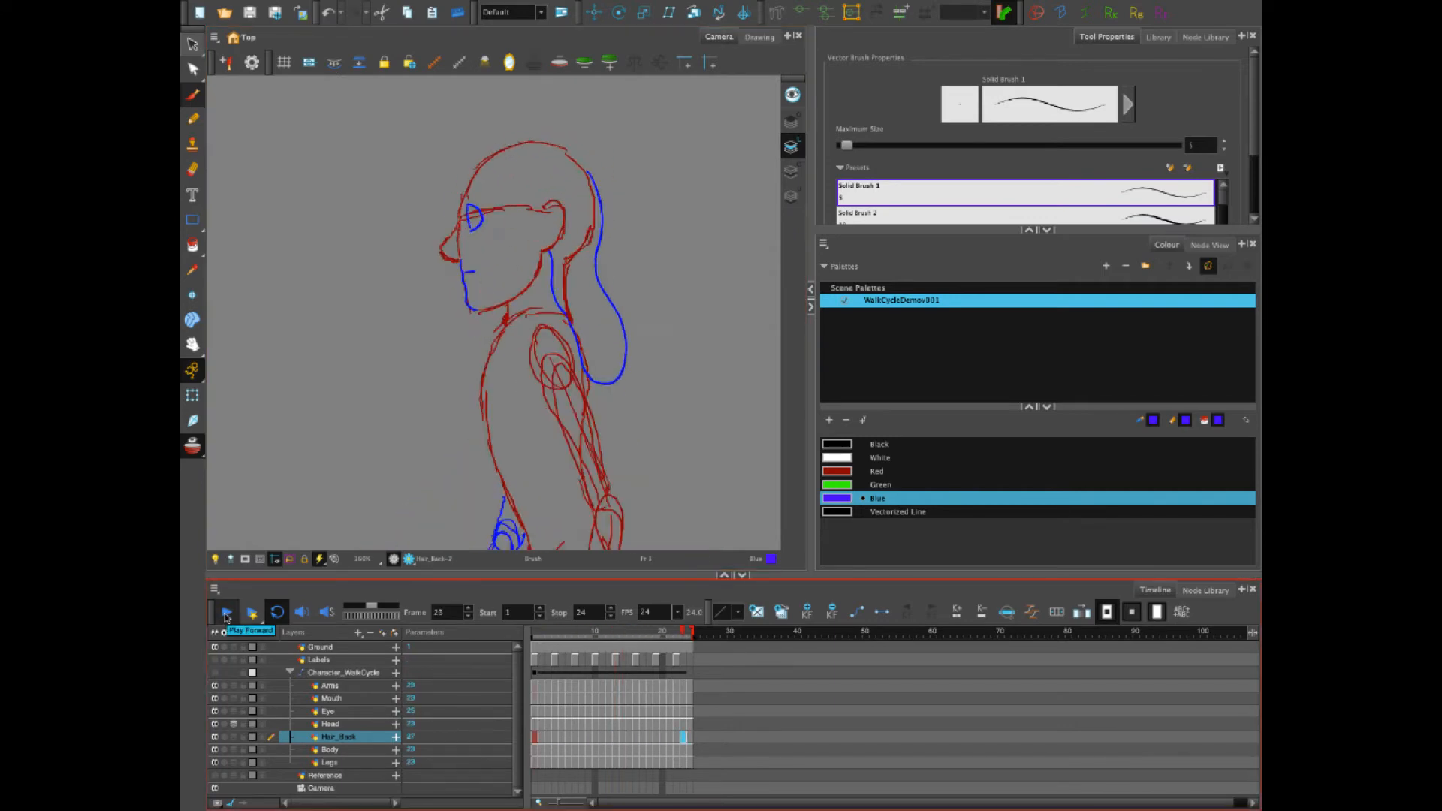
click(227, 612)
key(period)
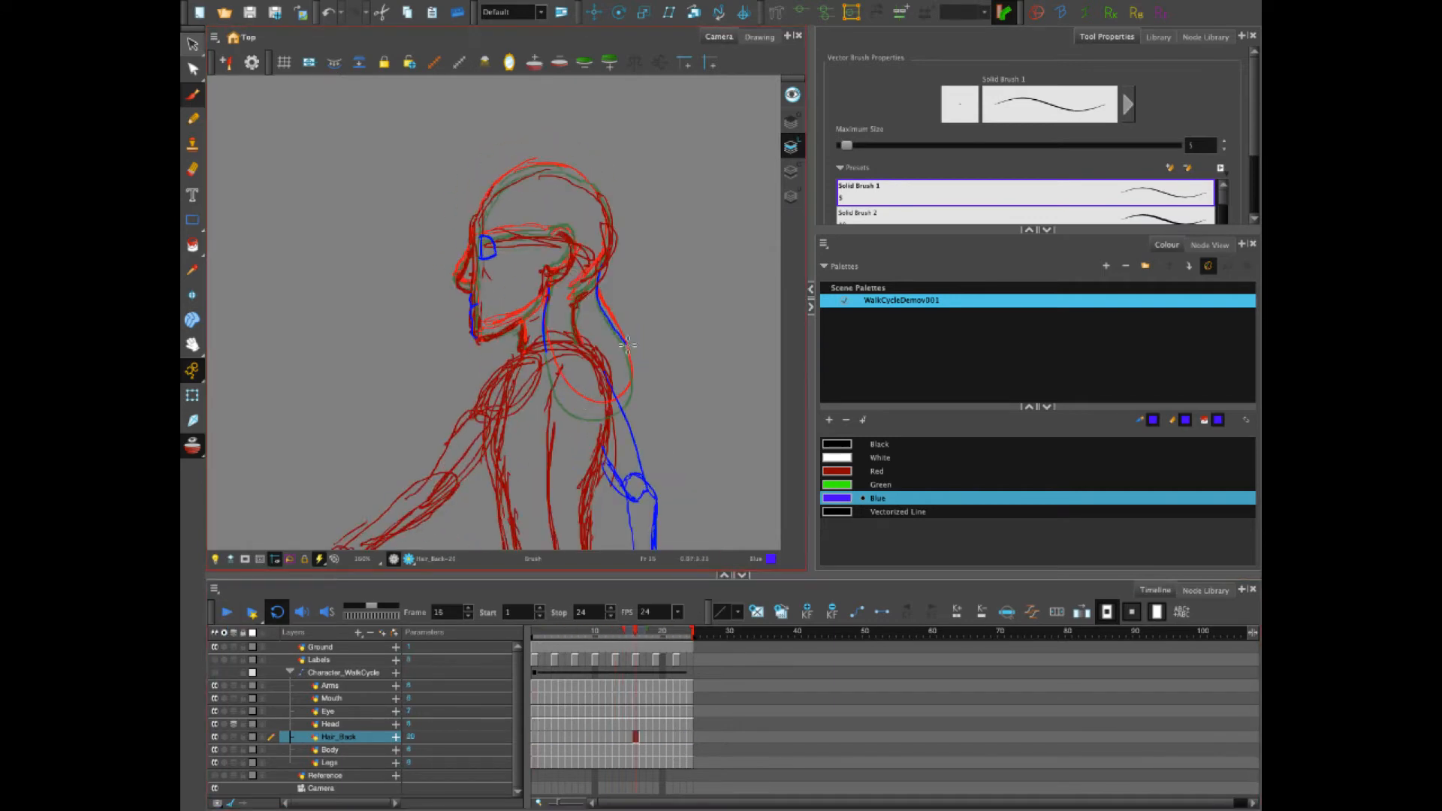
key(period)
key(alt+s)
key(period)
click(591, 420)
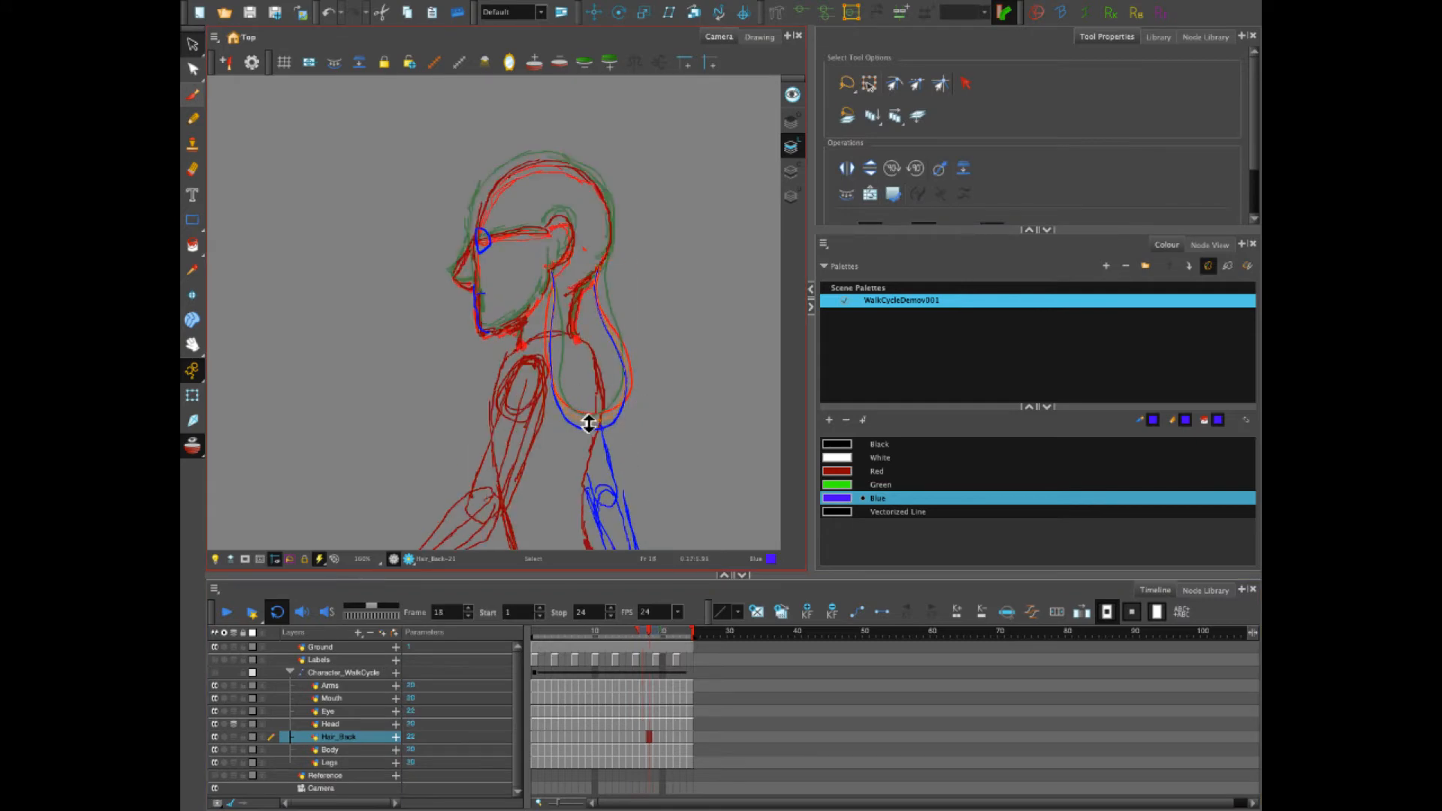
click(589, 422)
Play the walk cycle with the whole character in view to check the back hair's motion
click(633, 638)
key(Return)
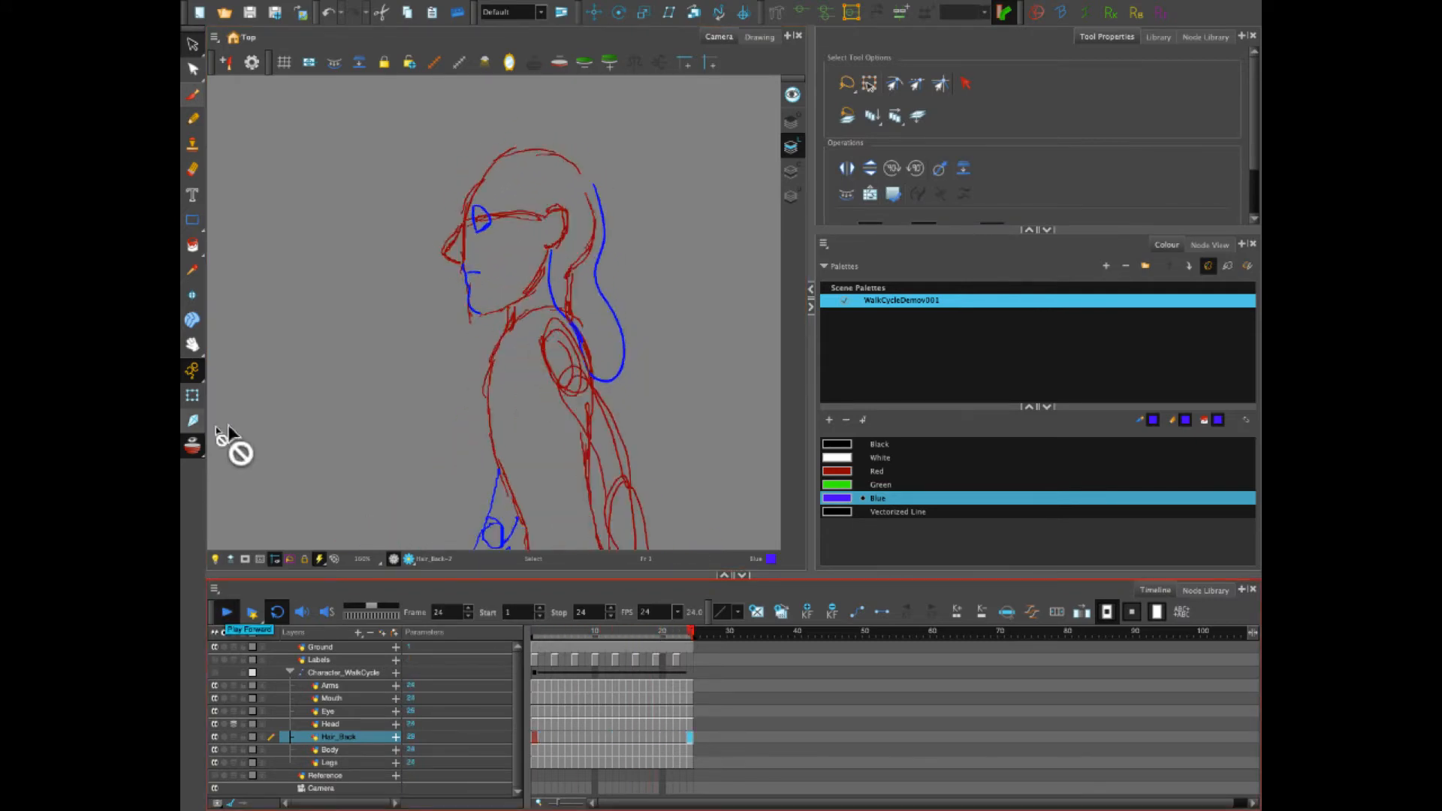
scroll(605, 375, down, 5)
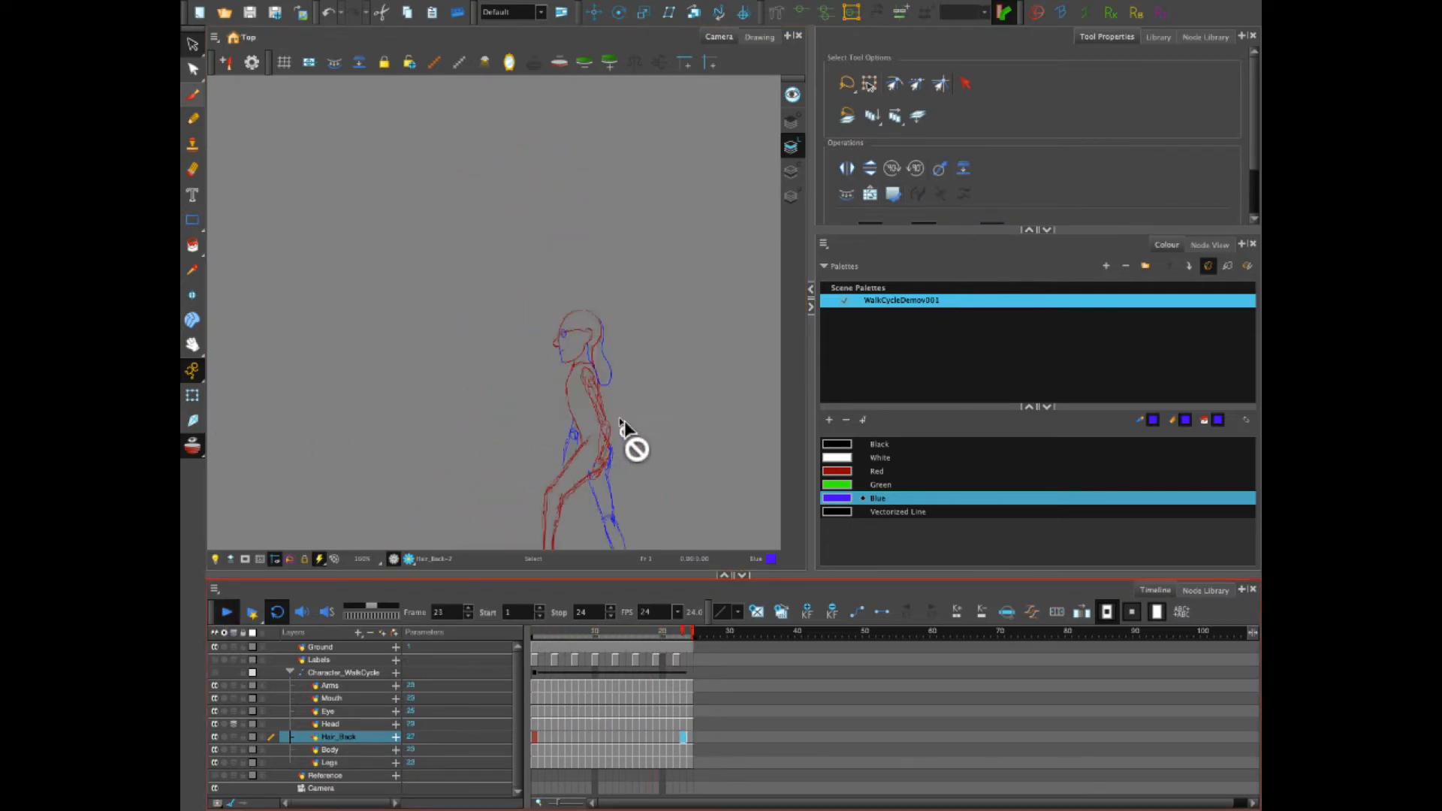
click(652, 485)
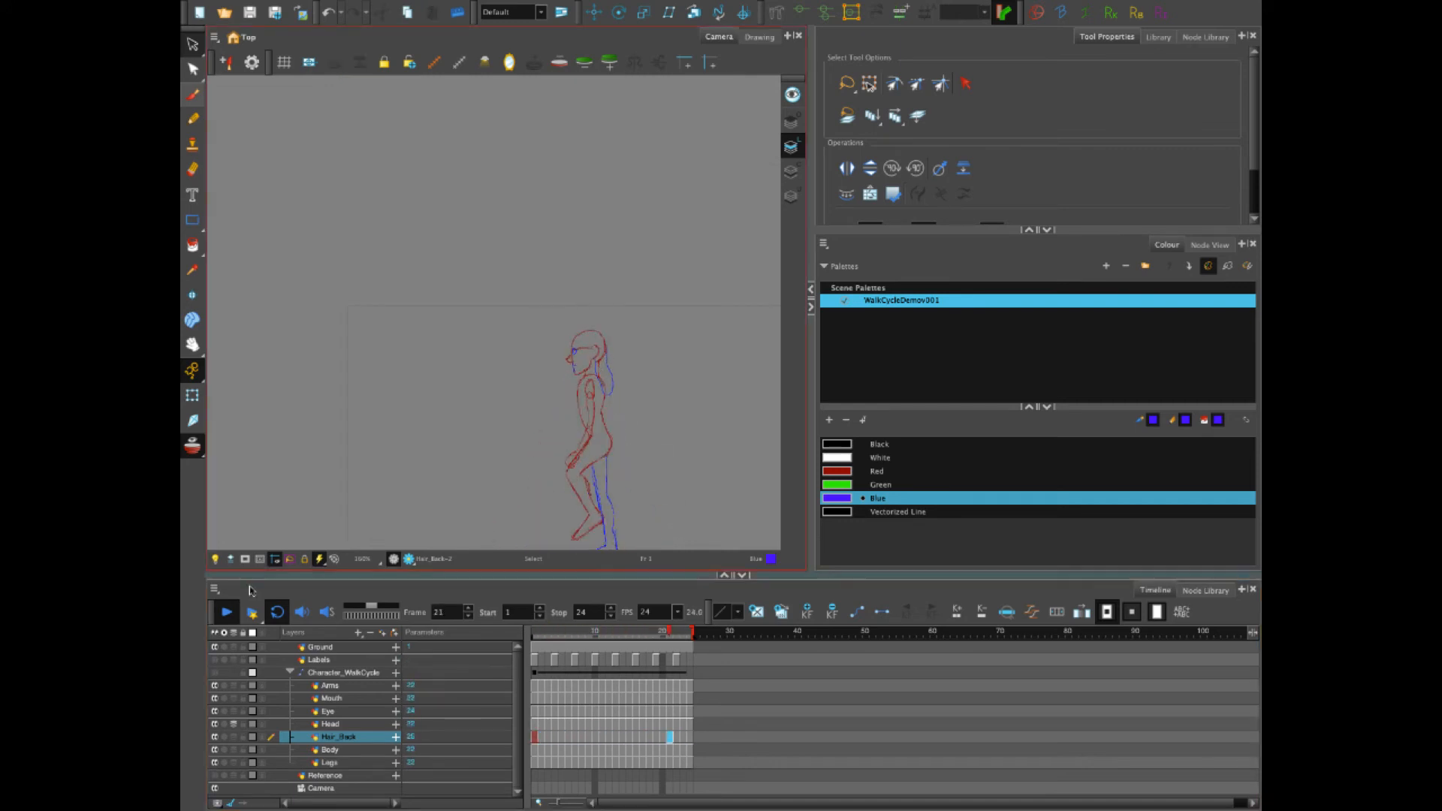
click(230, 609)
drag(640, 491, 565, 418)
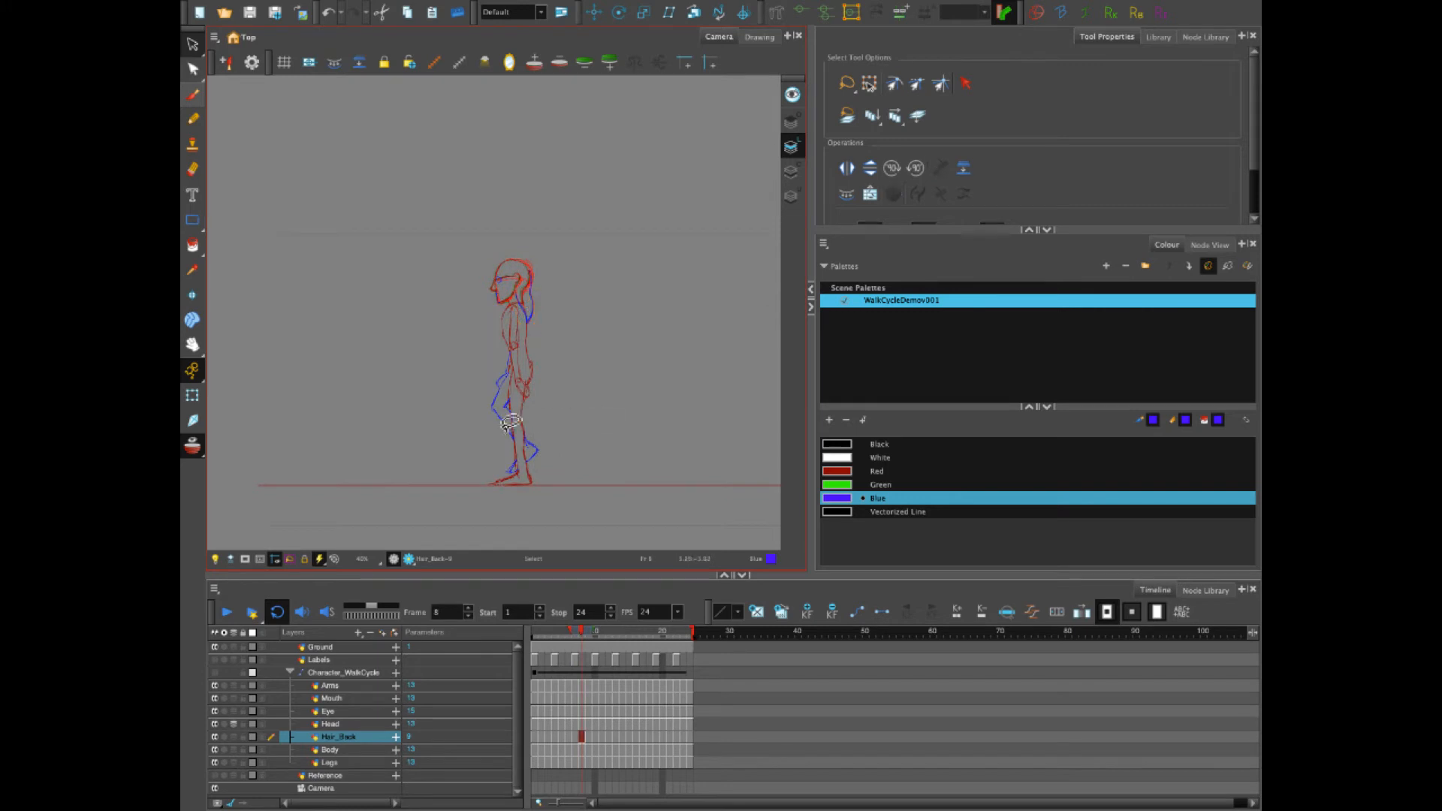
click(228, 612)
click(229, 612)
Add a vector drawing layer named Hair_Bangs above the Mouth layer in the Character_WalkCycle group
click(334, 698)
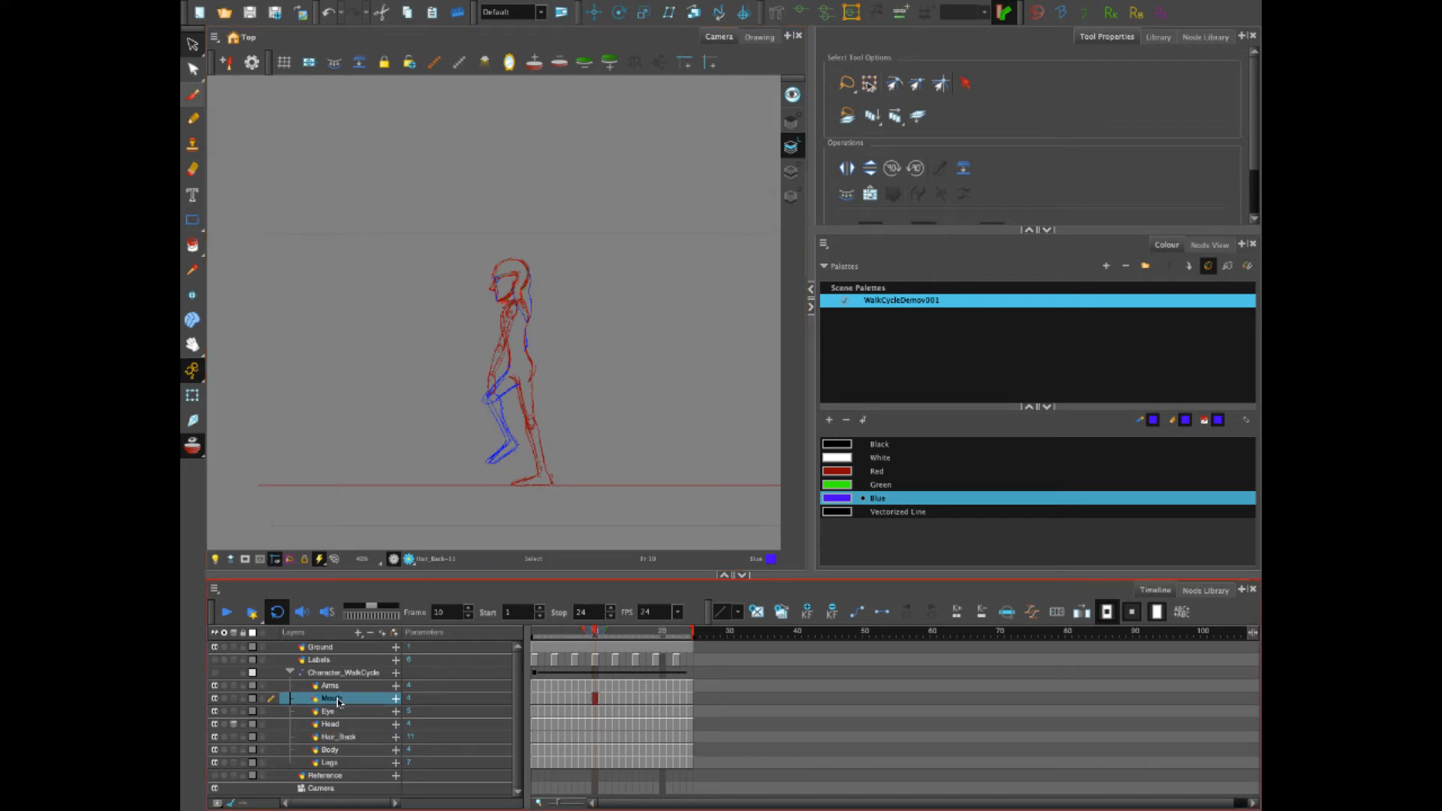
click(358, 633)
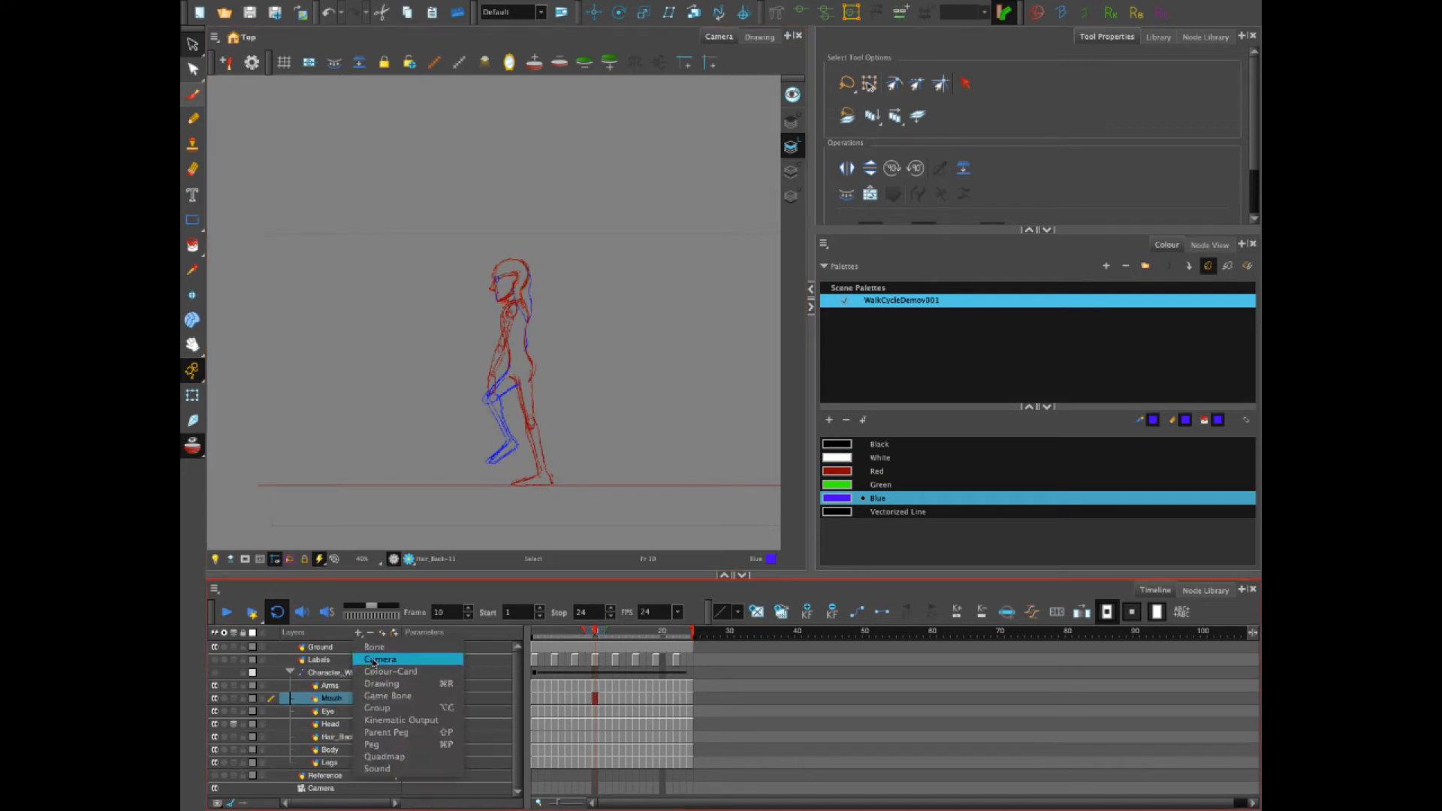
click(380, 683)
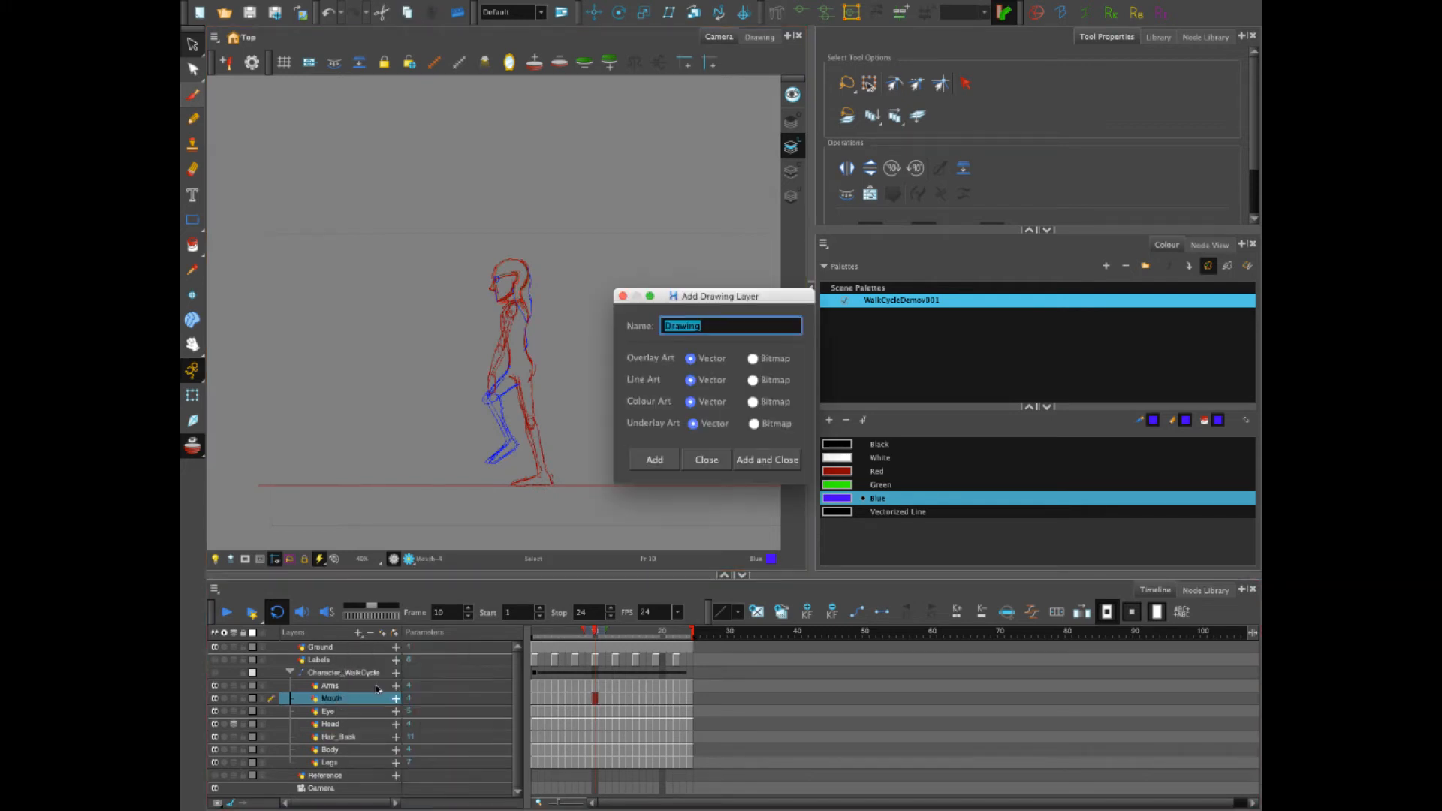
text(Hair_Bangs)
click(777, 459)
Sketch a front-view head with parted bangs beside the character on frame 10, and undo the whole sketch
scroll(489, 220, up, 4)
scroll(576, 277, up, 1)
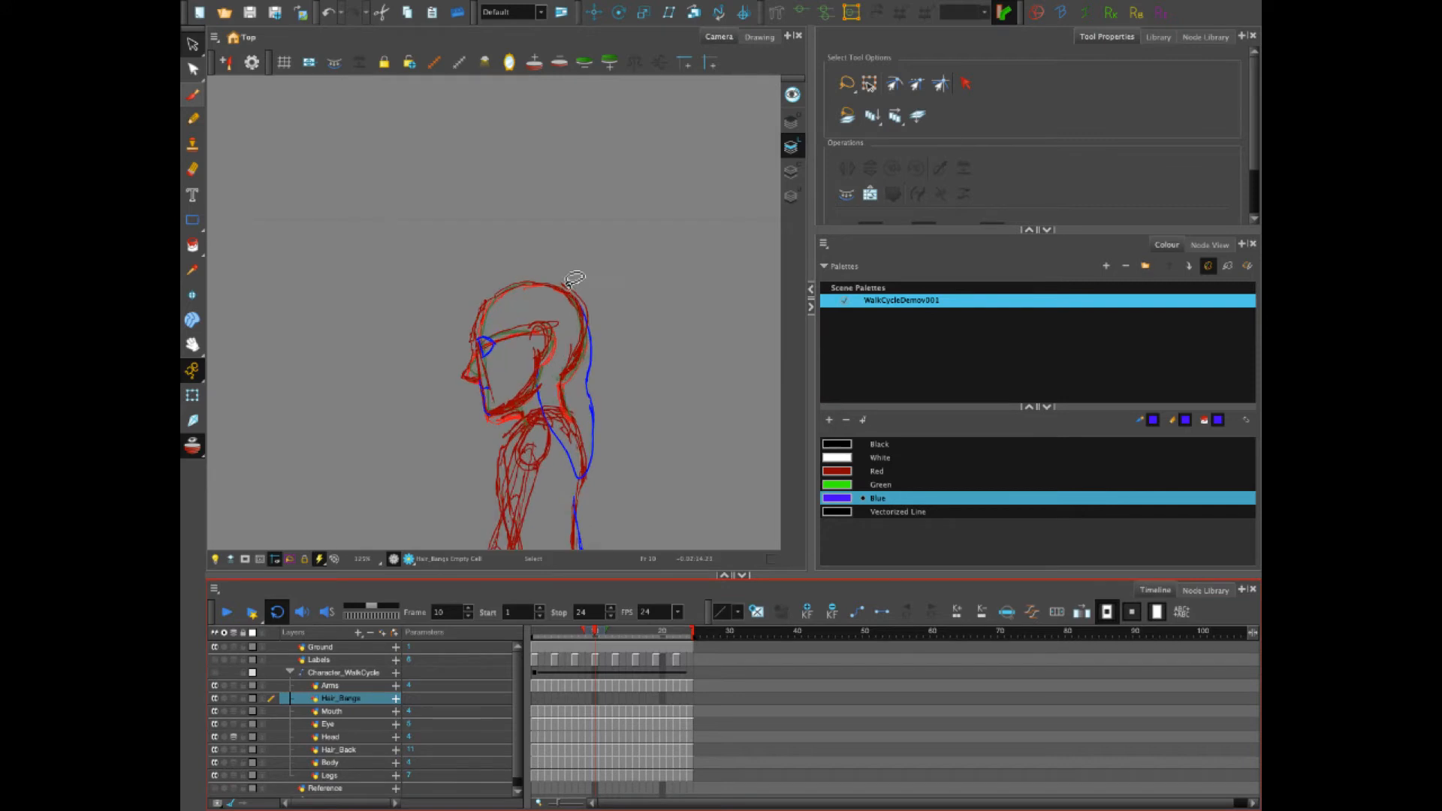
key(alt+b)
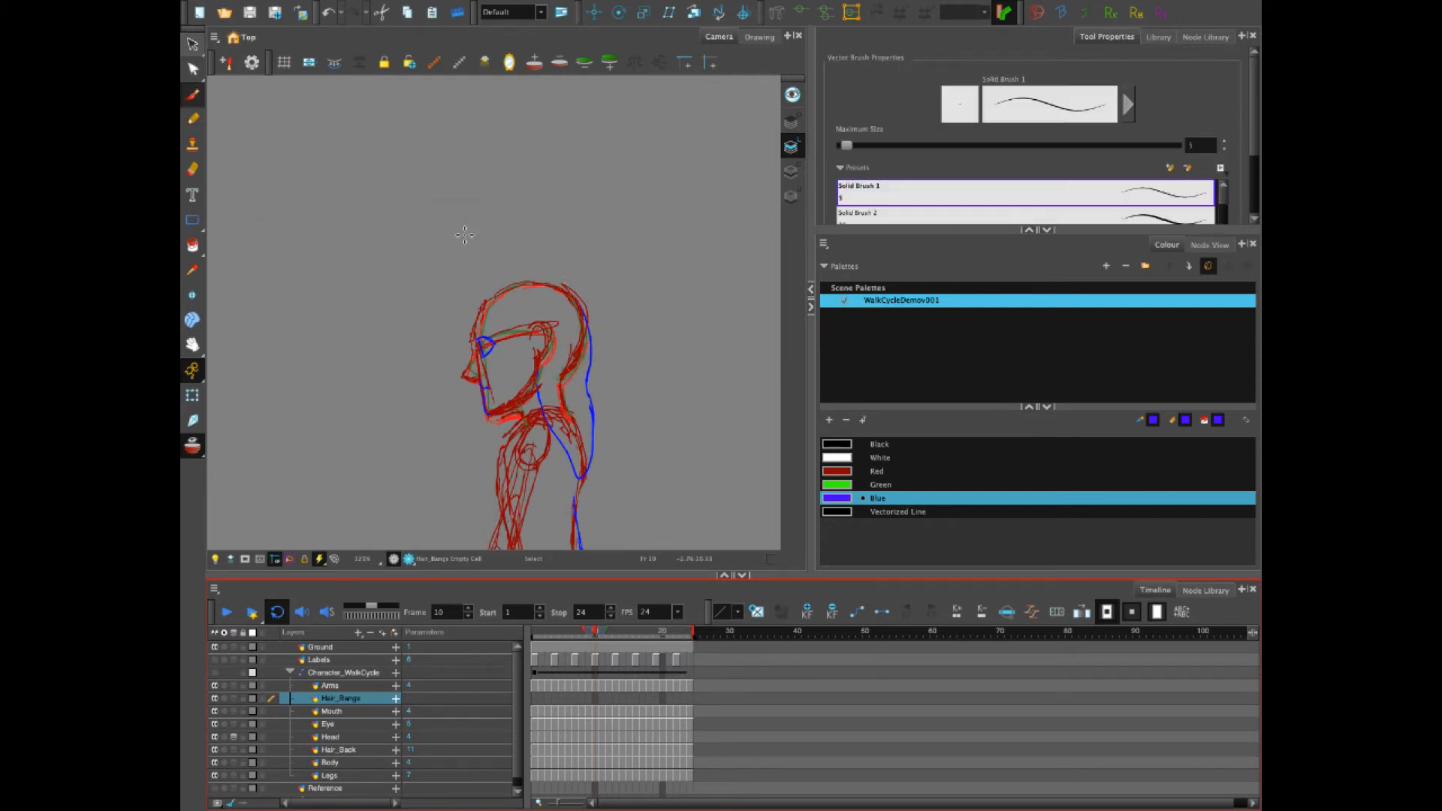
mouse_move(303, 312)
mouse_down()
mouse_move(306, 362)
mouse_move(347, 398)
mouse_move(388, 366)
mouse_move(394, 312)
mouse_move(307, 310)
mouse_move(321, 251)
mouse_move(271, 324)
mouse_move(422, 236)
mouse_move(438, 270)
mouse_move(418, 335)
mouse_move(428, 265)
mouse_move(445, 285)
mouse_move(360, 229)
mouse_move(300, 213)
mouse_up()
key(alt+s)
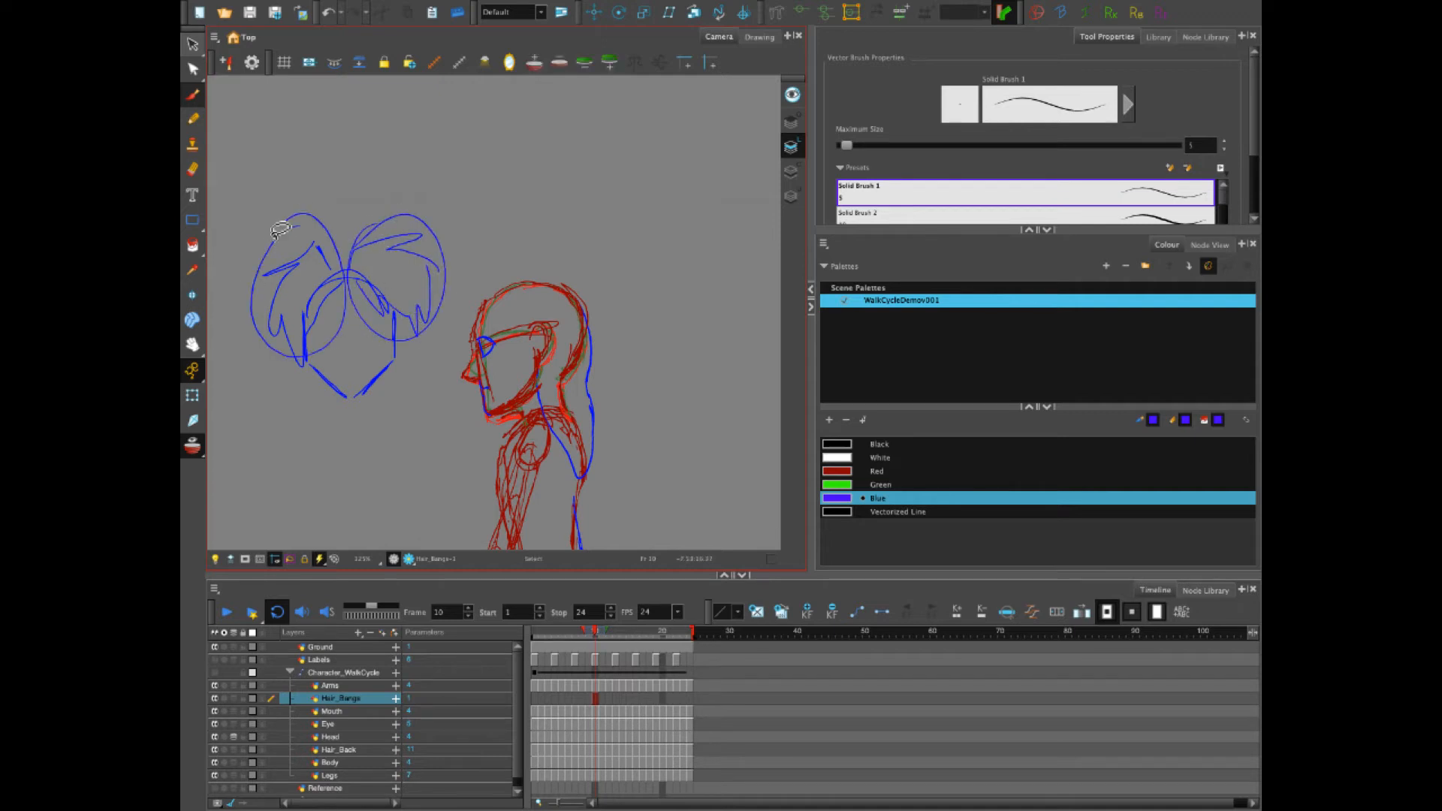
key(ctrl+z)
key(ctrl+z)
key(ctrl+z)
key(ctrl+z)
key(ctrl+z)
key(ctrl+z)
key(ctrl+z)
key(ctrl+z)
key(ctrl+z)
key(ctrl+z)
key(ctrl+z)
key(ctrl+z)
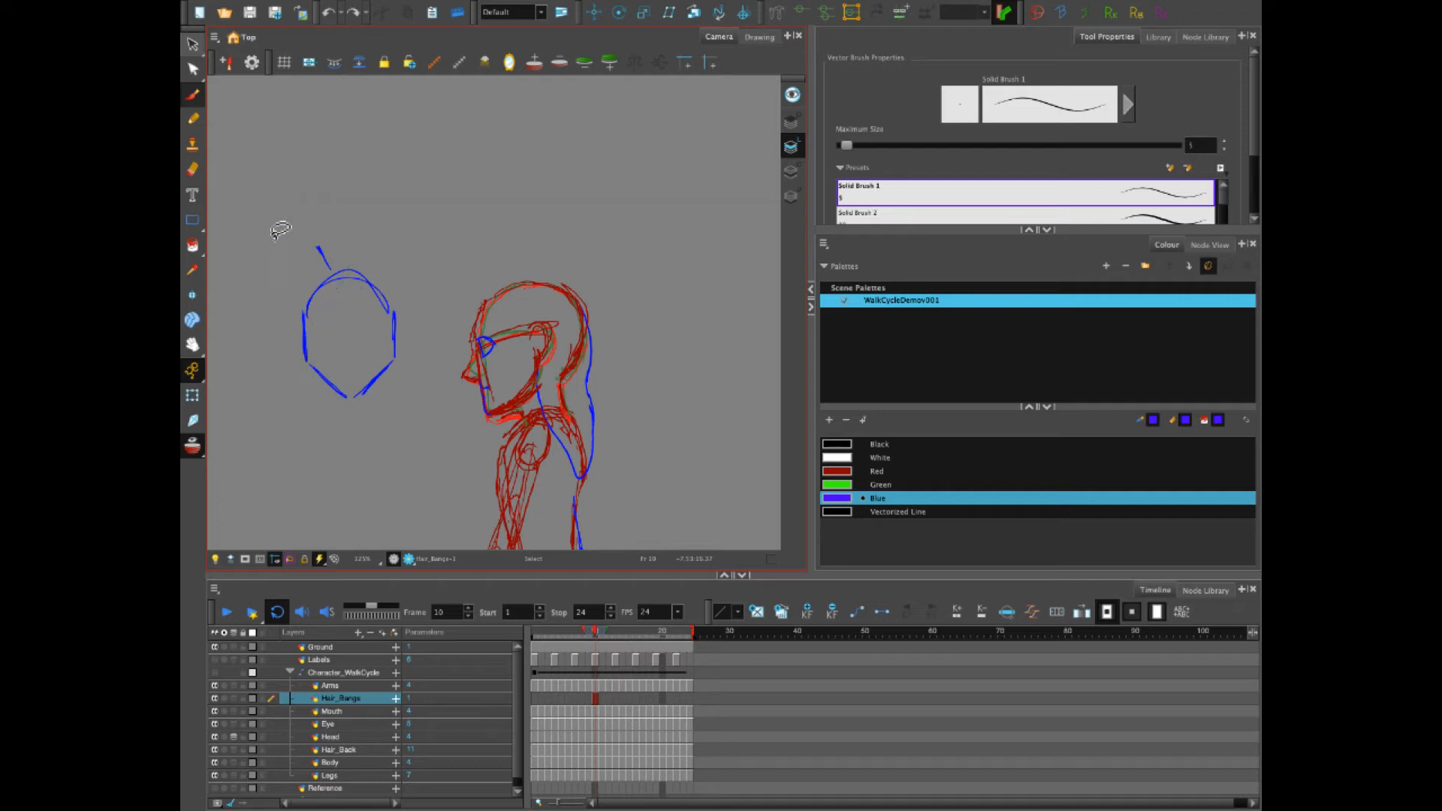
key(ctrl+z)
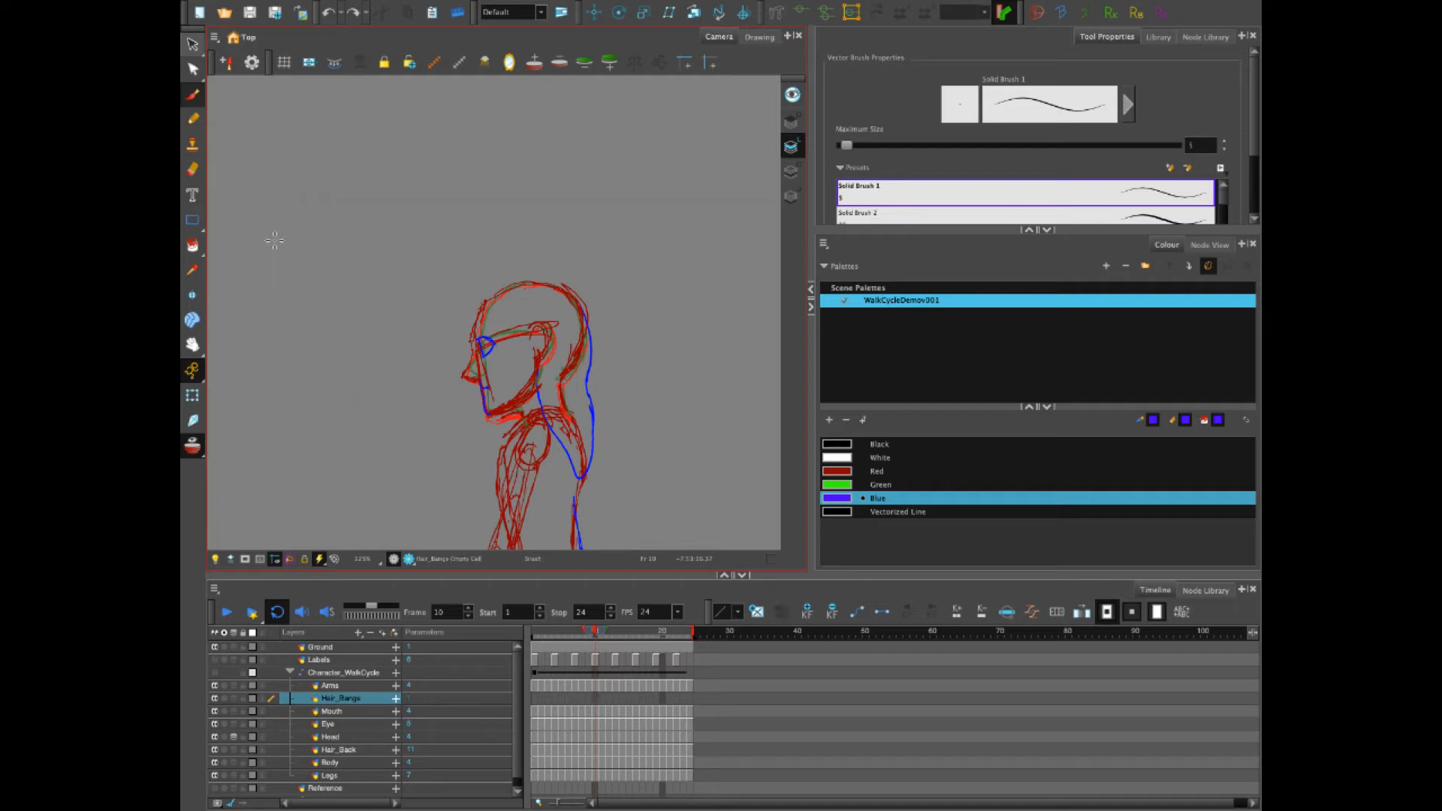
Try a ponytail behind the head and short strands at the forehead on frame 10, and undo them
mouse_move(569, 288)
mouse_down()
mouse_move(641, 286)
mouse_move(646, 403)
mouse_move(621, 405)
mouse_move(593, 312)
mouse_up()
drag(598, 374, 596, 376)
mouse_move(485, 294)
mouse_down()
mouse_move(442, 293)
mouse_move(444, 322)
mouse_move(495, 302)
mouse_up()
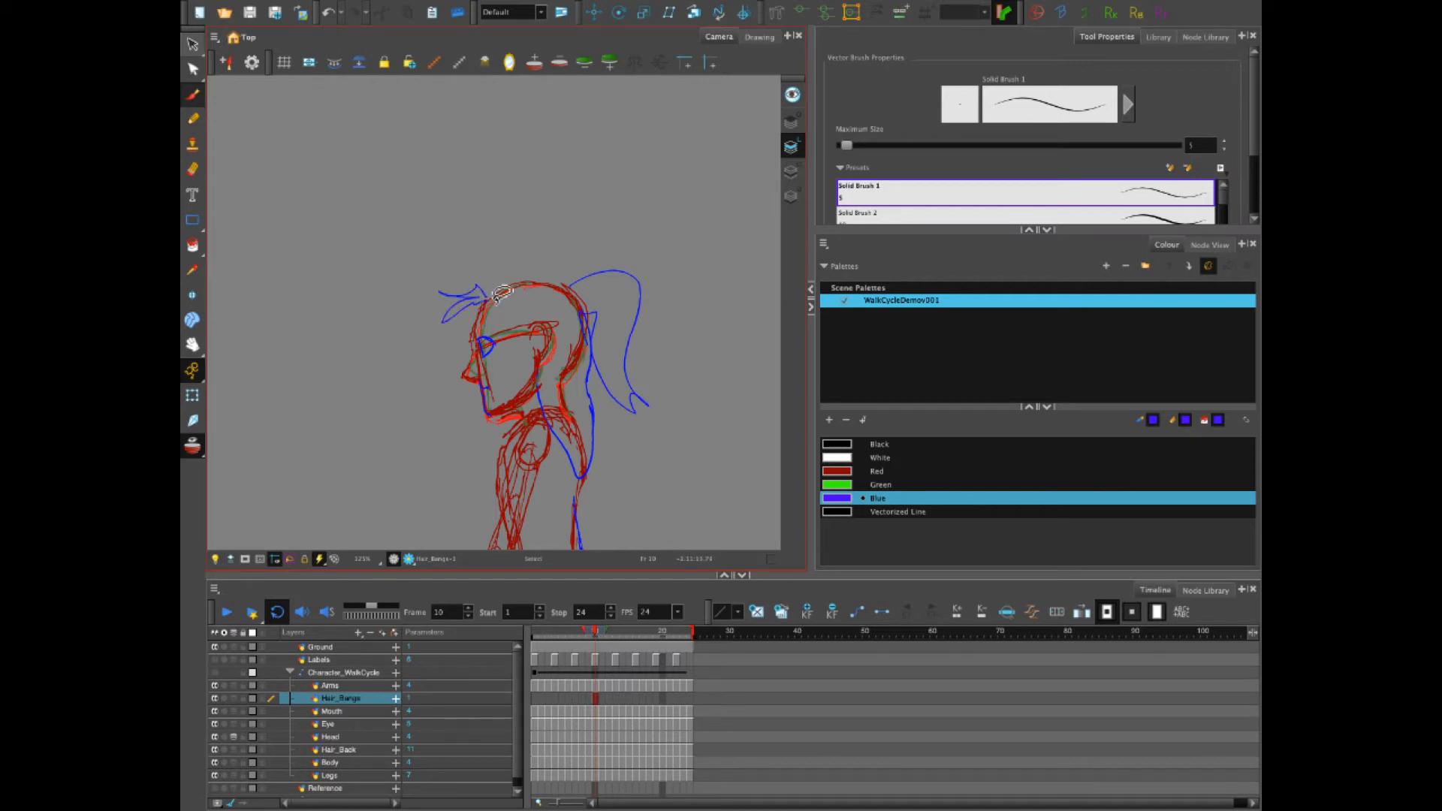
key(ctrl+z)
key(ctrl+z)
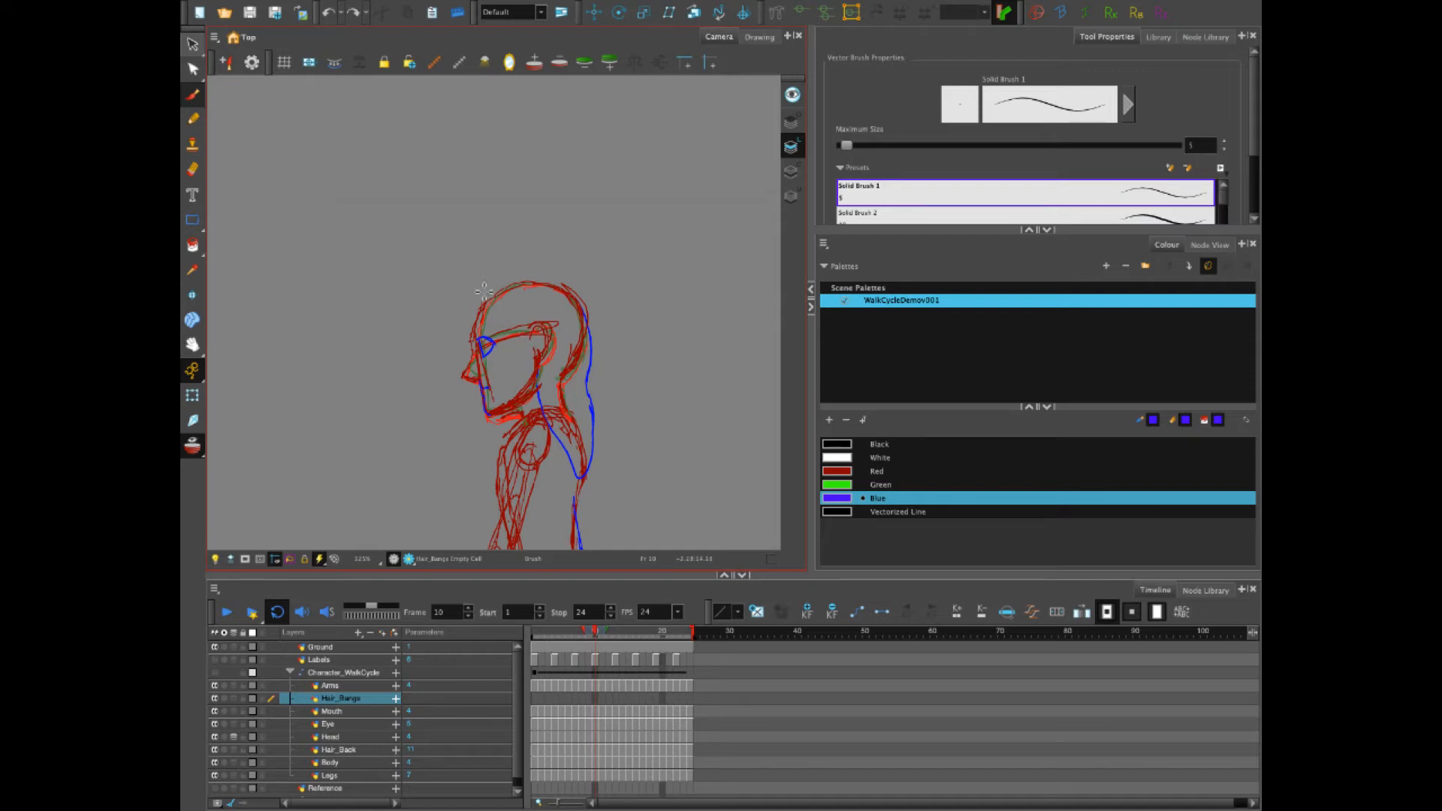
Try several bangs shapes over the forehead on Hair_Bangs frame 10, undoing or deleting each attempt
mouse_move(487, 295)
mouse_down()
mouse_move(455, 311)
mouse_move(467, 307)
mouse_move(474, 347)
mouse_move(528, 334)
mouse_up()
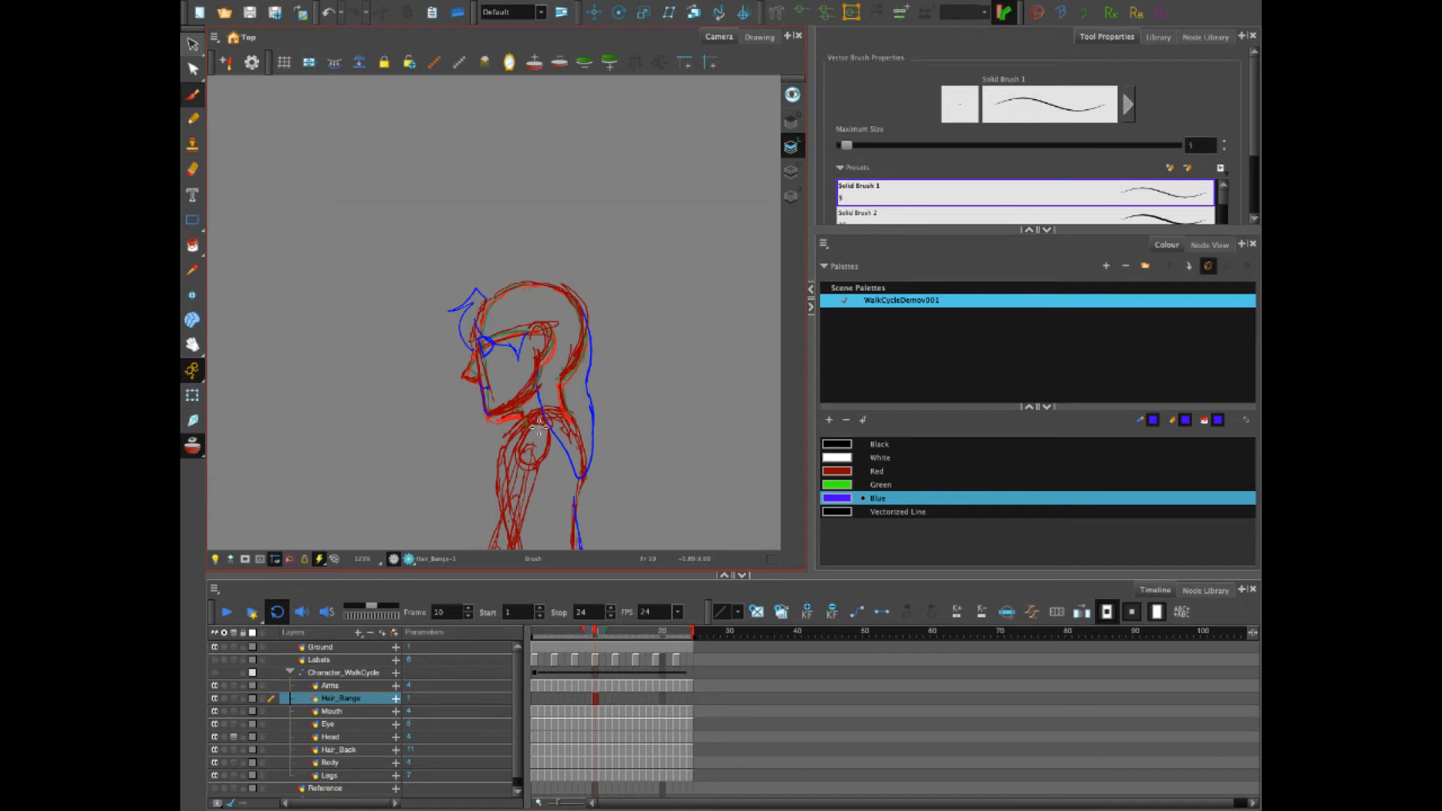
key(ctrl+z)
key(ctrl+z)
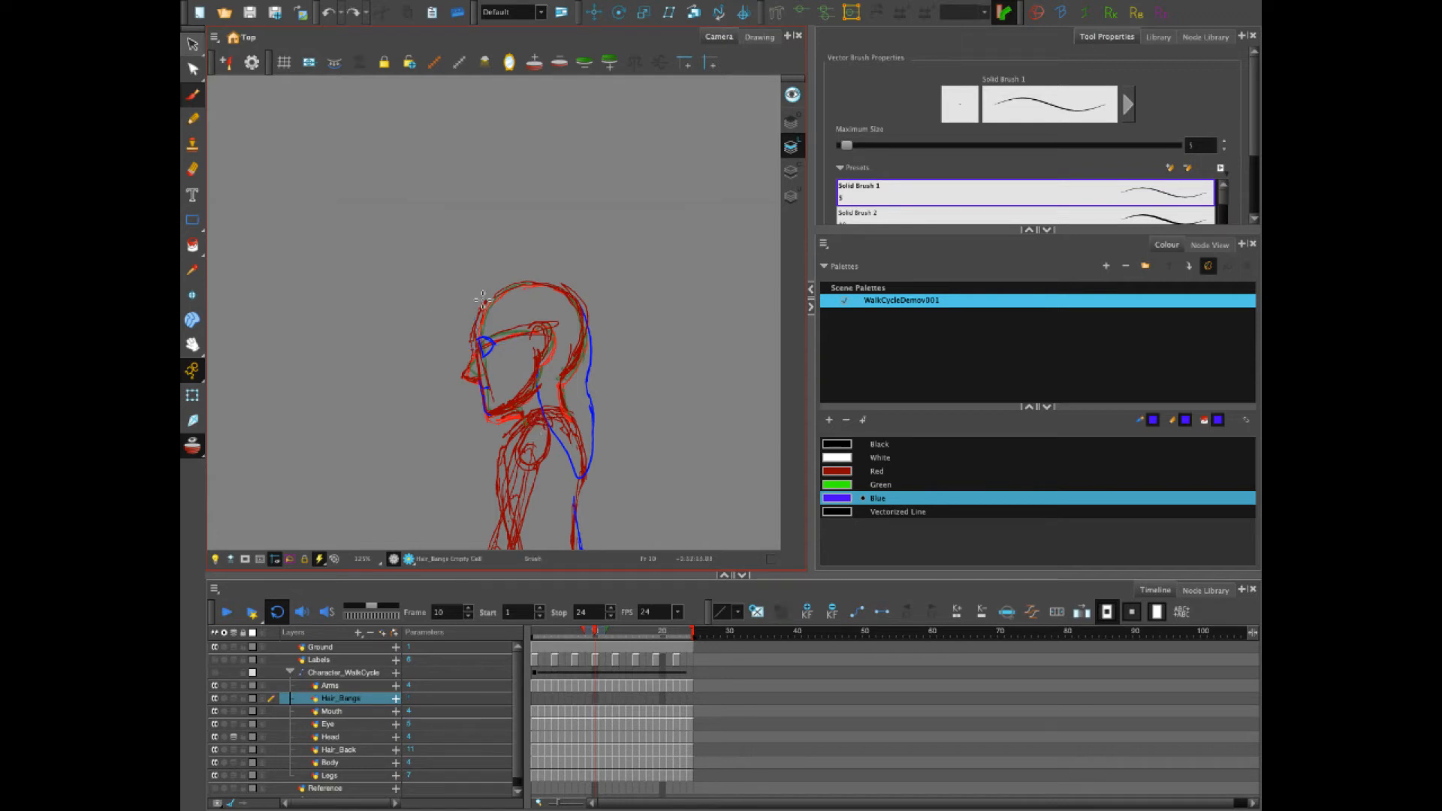
mouse_move(483, 298)
mouse_down()
mouse_move(445, 306)
mouse_move(454, 347)
mouse_up()
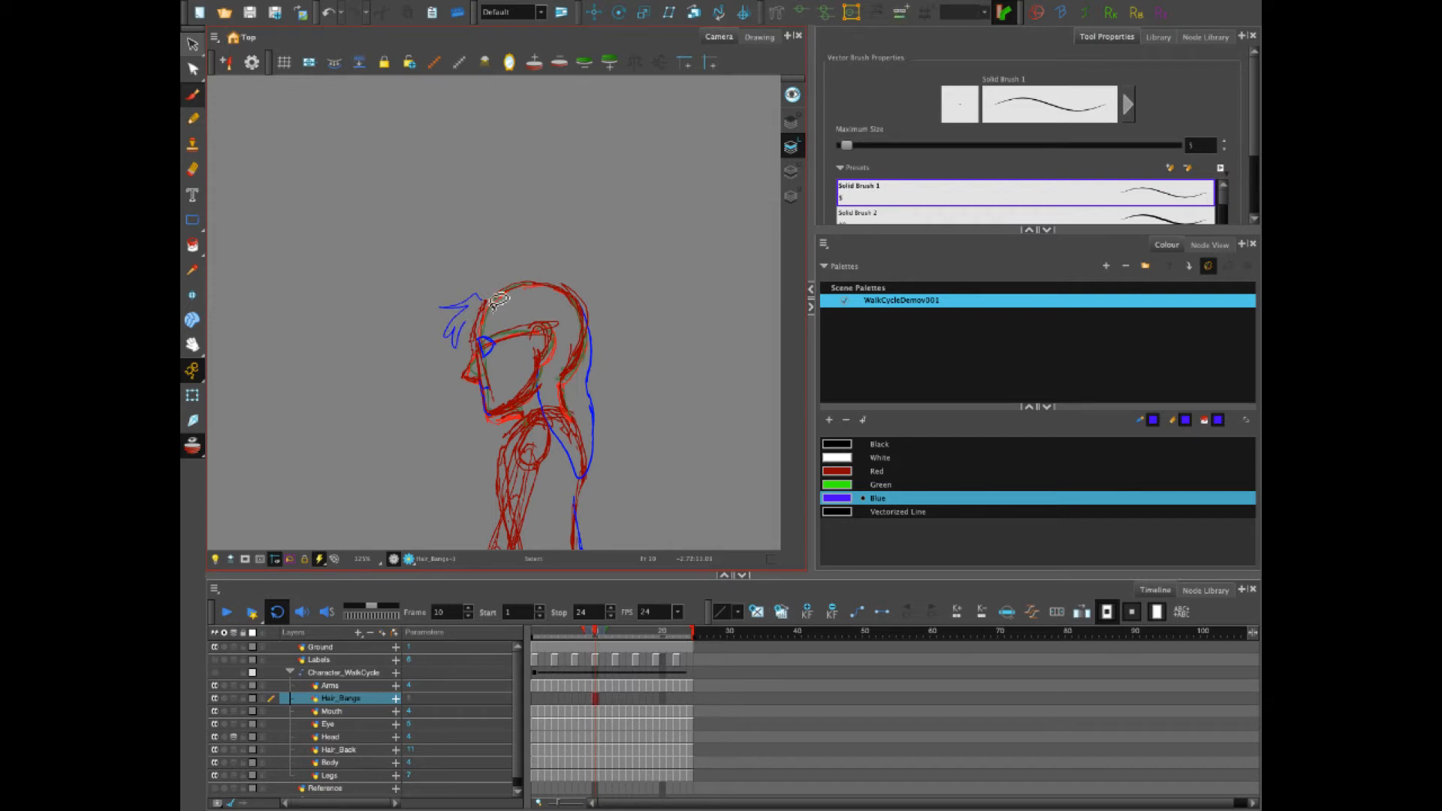
key(ctrl+z)
key(ctrl+z)
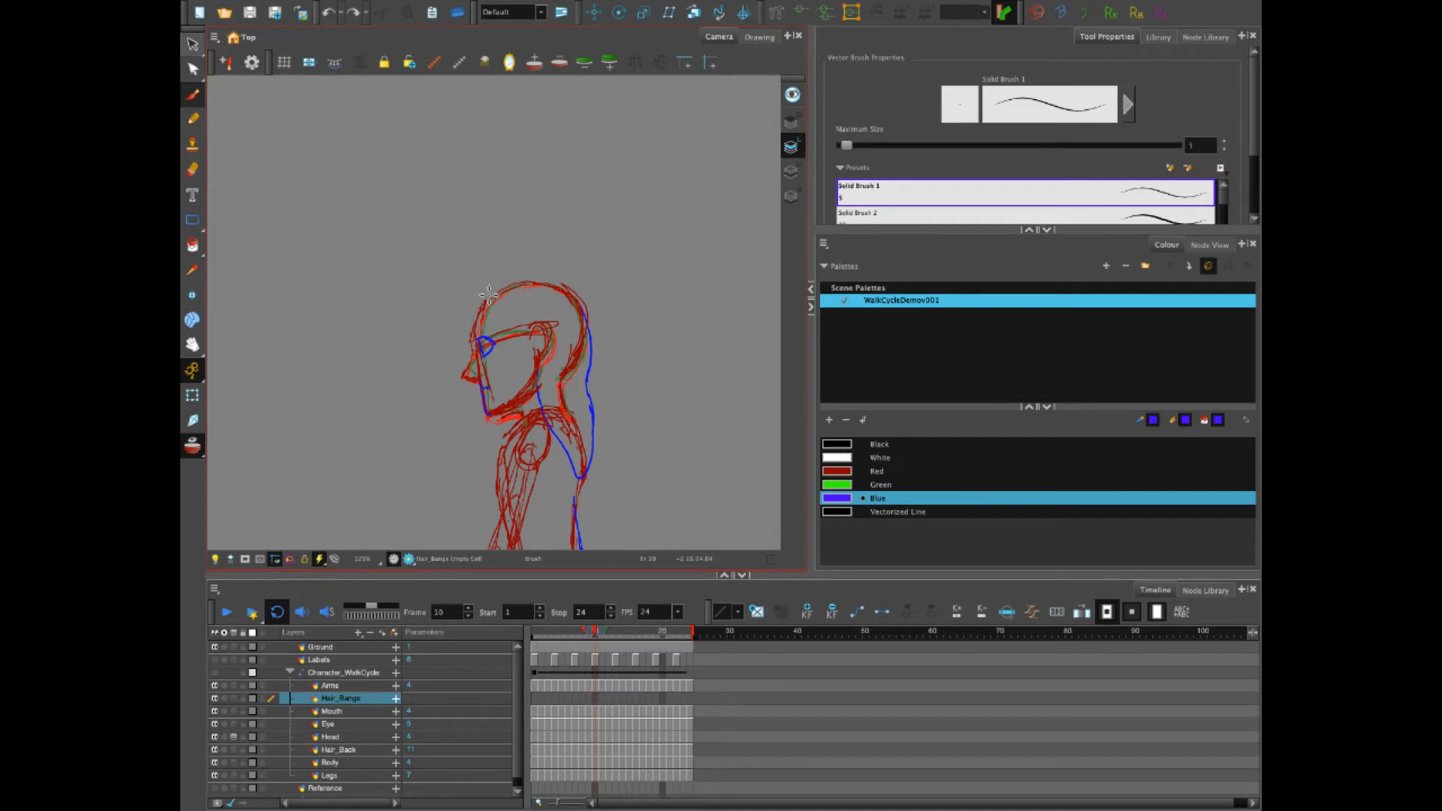
mouse_move(454, 310)
mouse_down()
mouse_move(504, 352)
mouse_move(539, 325)
mouse_up()
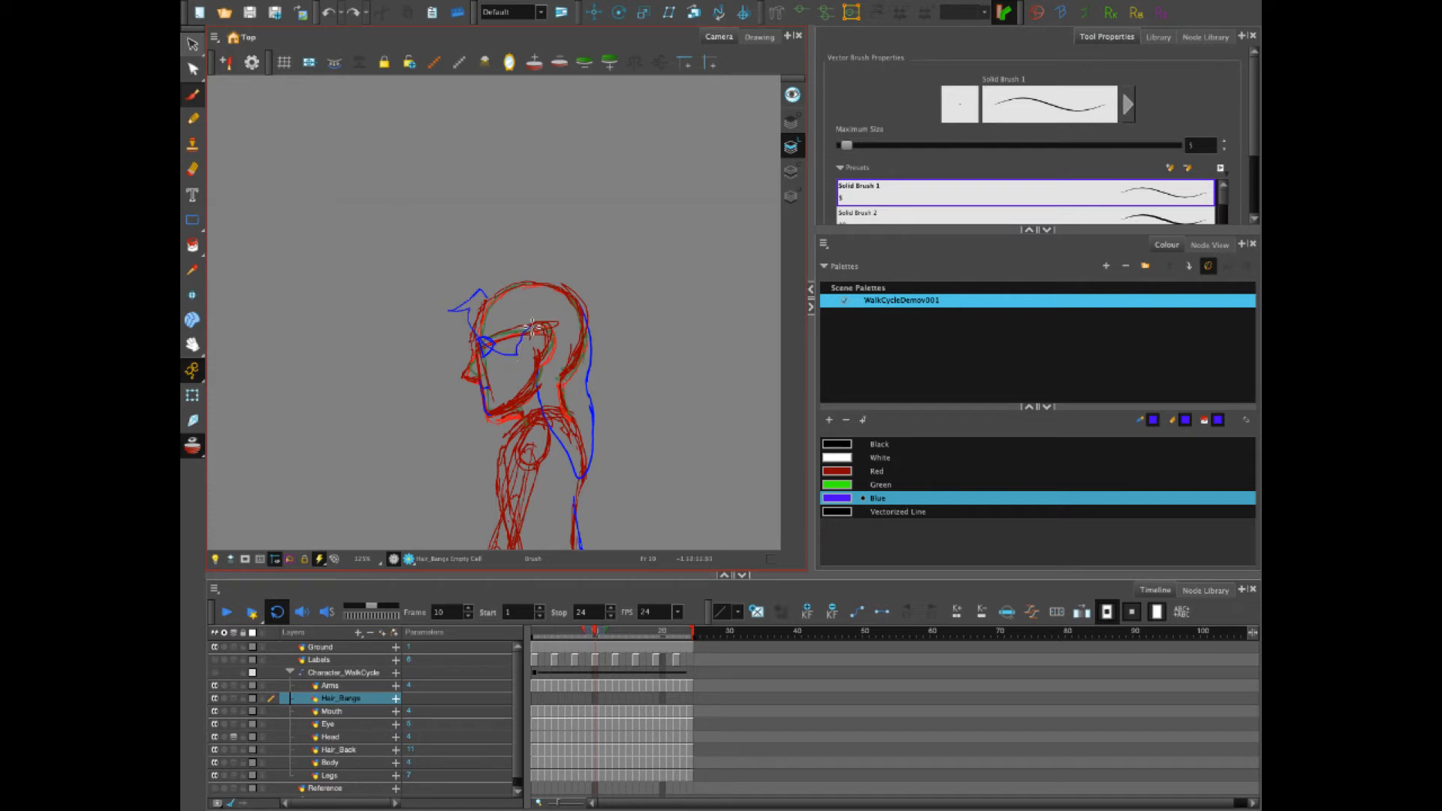
click(598, 702)
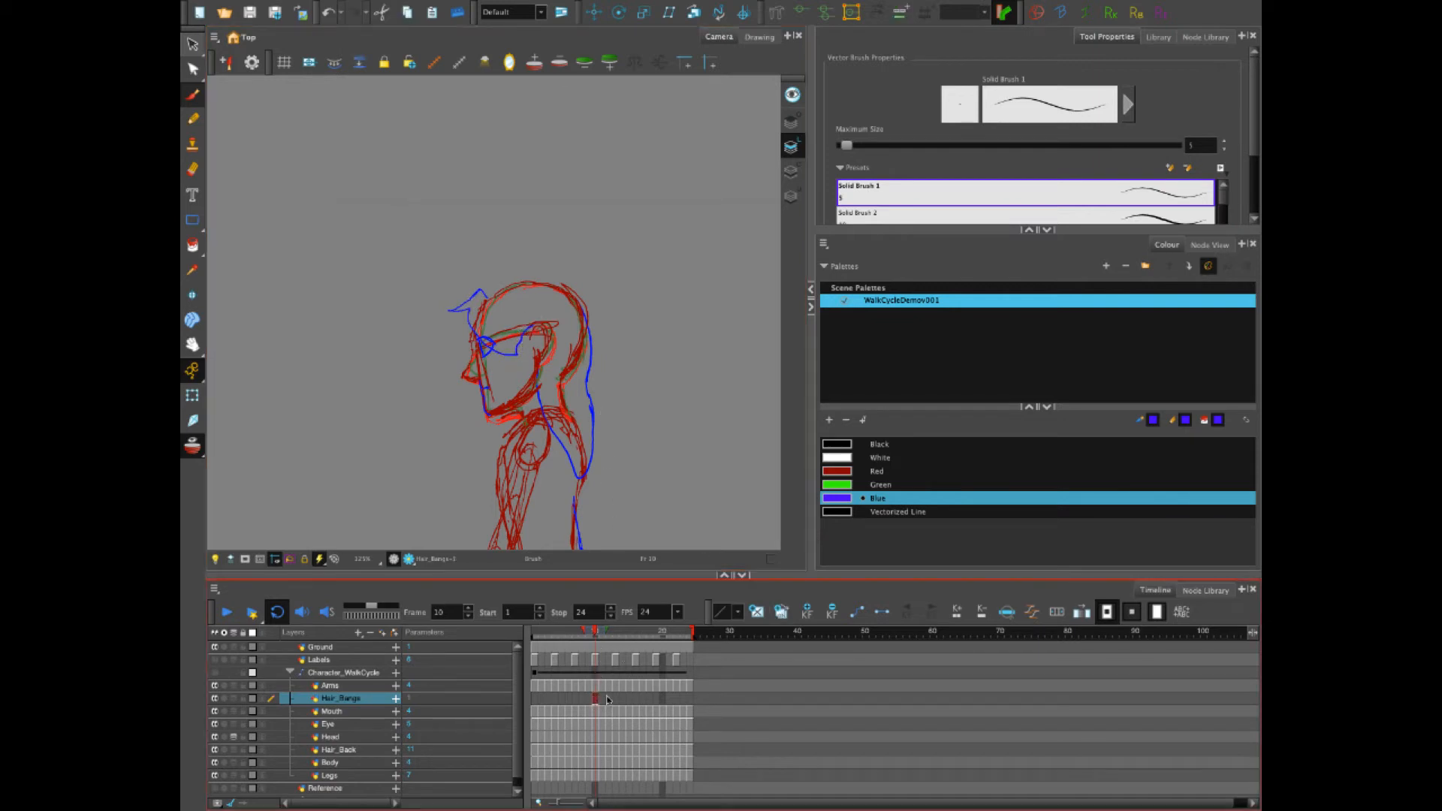
key(Delete)
Draw the bangs in Blue on Hair_Bangs frame 1, with a forehead tuft and a lock sweeping back to the ear
click(535, 700)
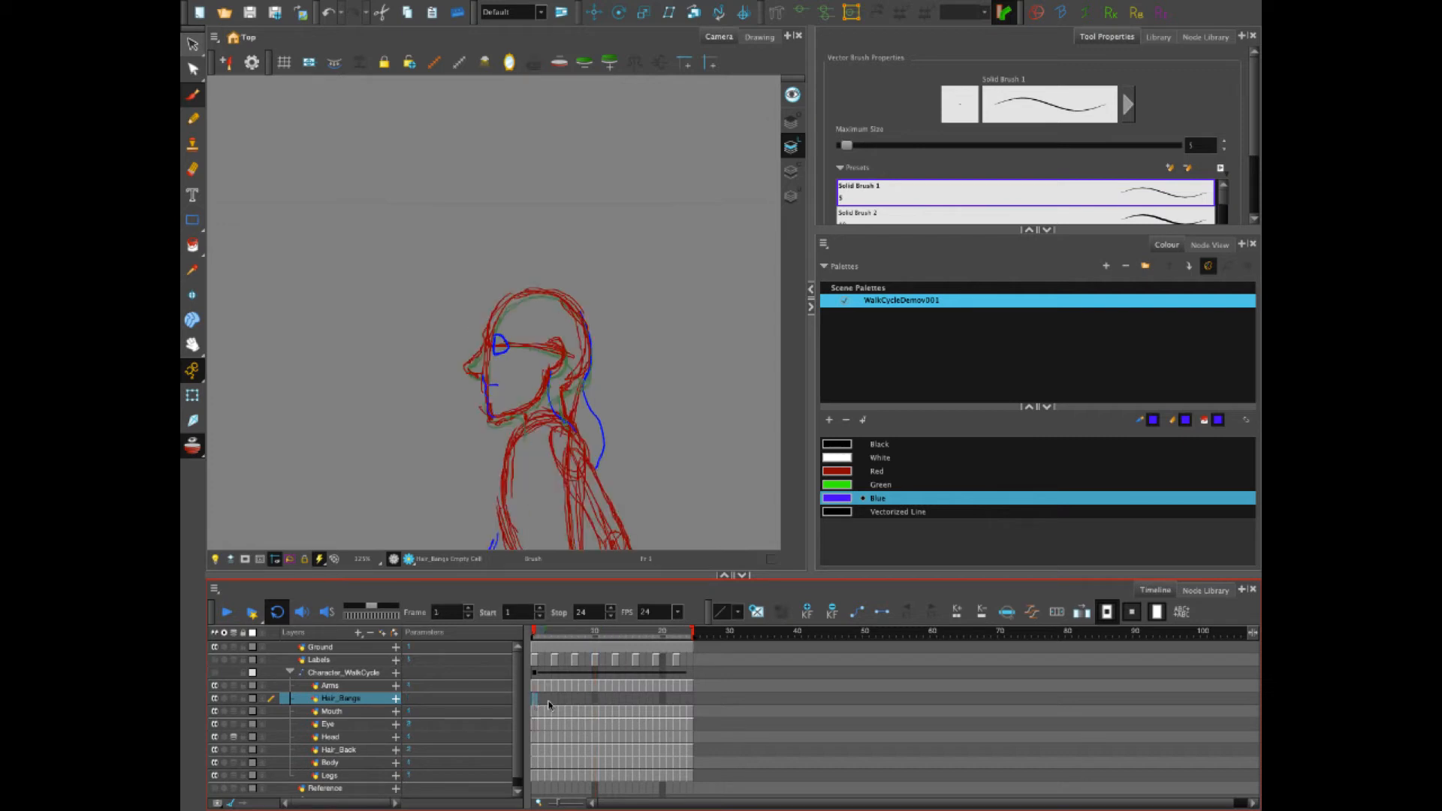
click(506, 287)
mouse_move(476, 298)
mouse_down()
mouse_move(495, 347)
mouse_move(563, 347)
mouse_up()
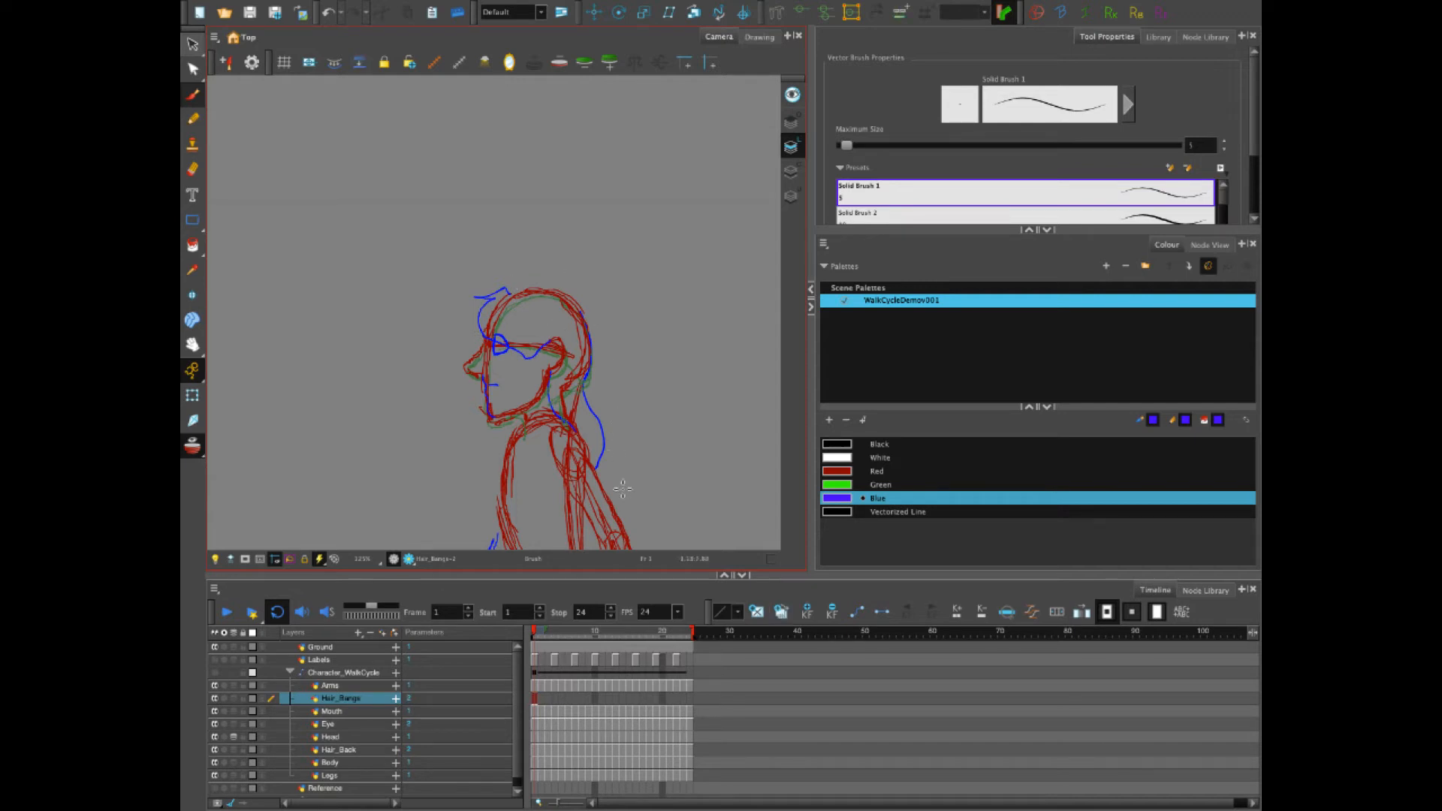
Draw the bangs on frame 2 following the frame 1 onion skin, redoing the first forehead stroke
click(541, 698)
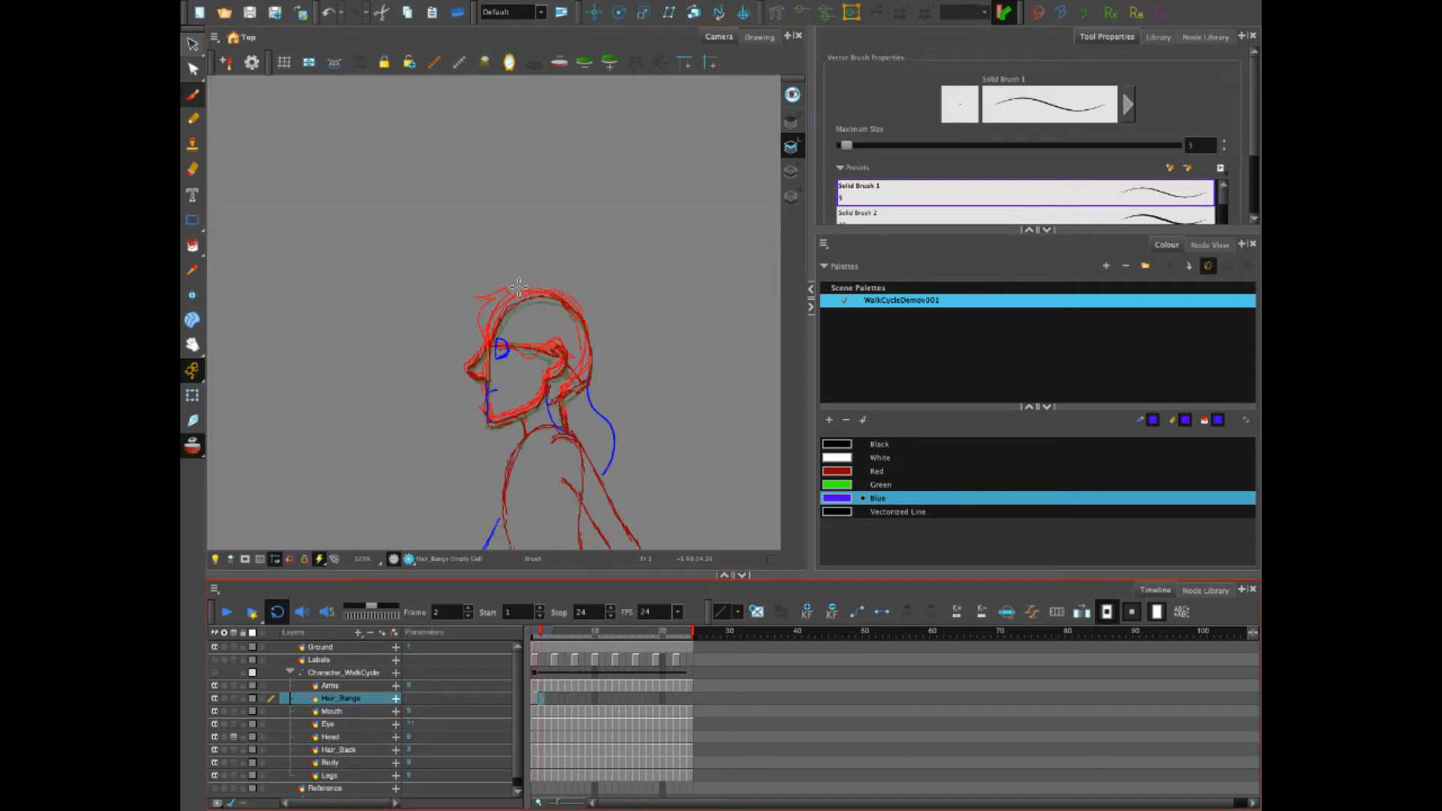
drag(515, 301, 507, 299)
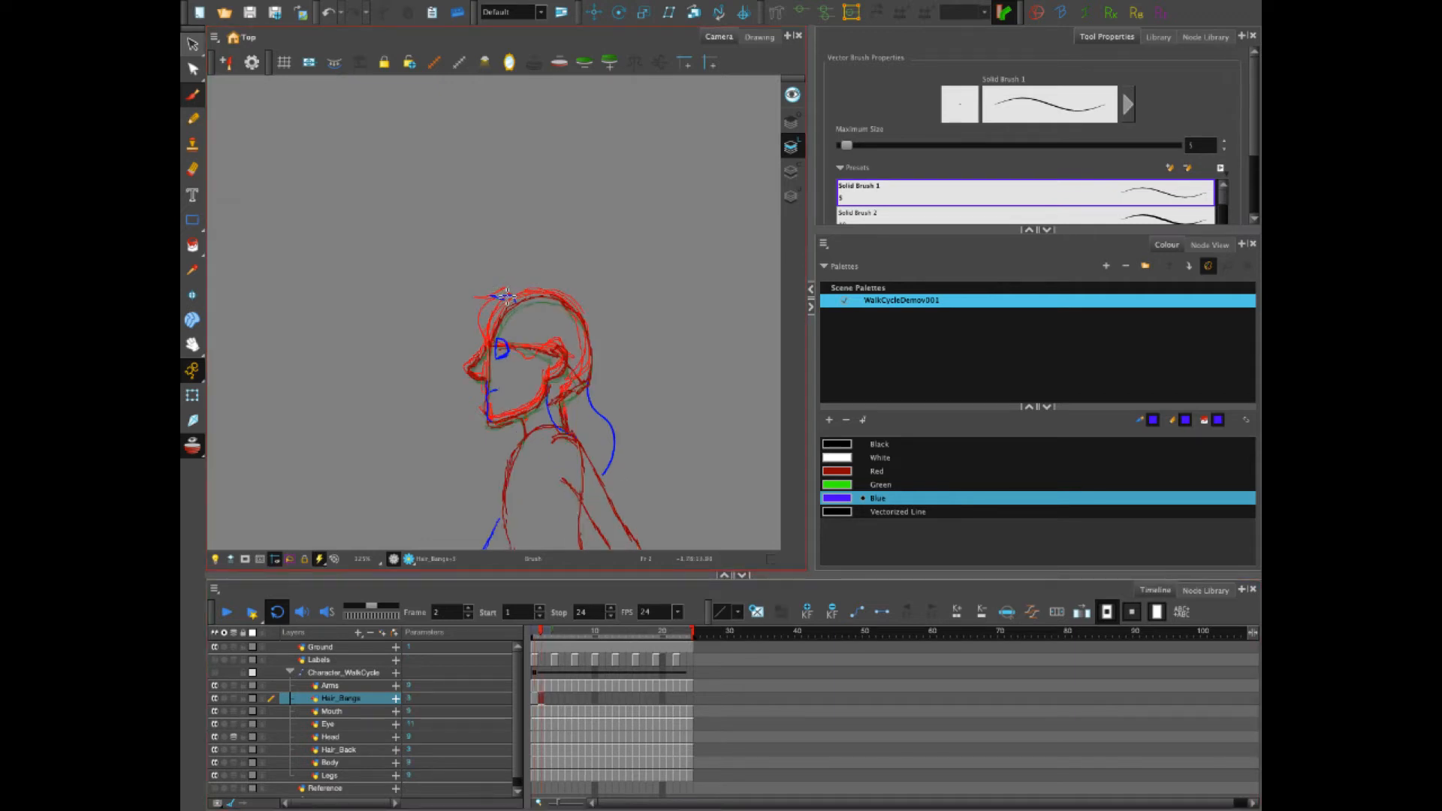
key(ctrl+z)
drag(486, 300, 496, 347)
Draw the bangs on frame 3, lowering them with the head, and advance to the empty Hair_Bangs cell at frame 4
click(548, 698)
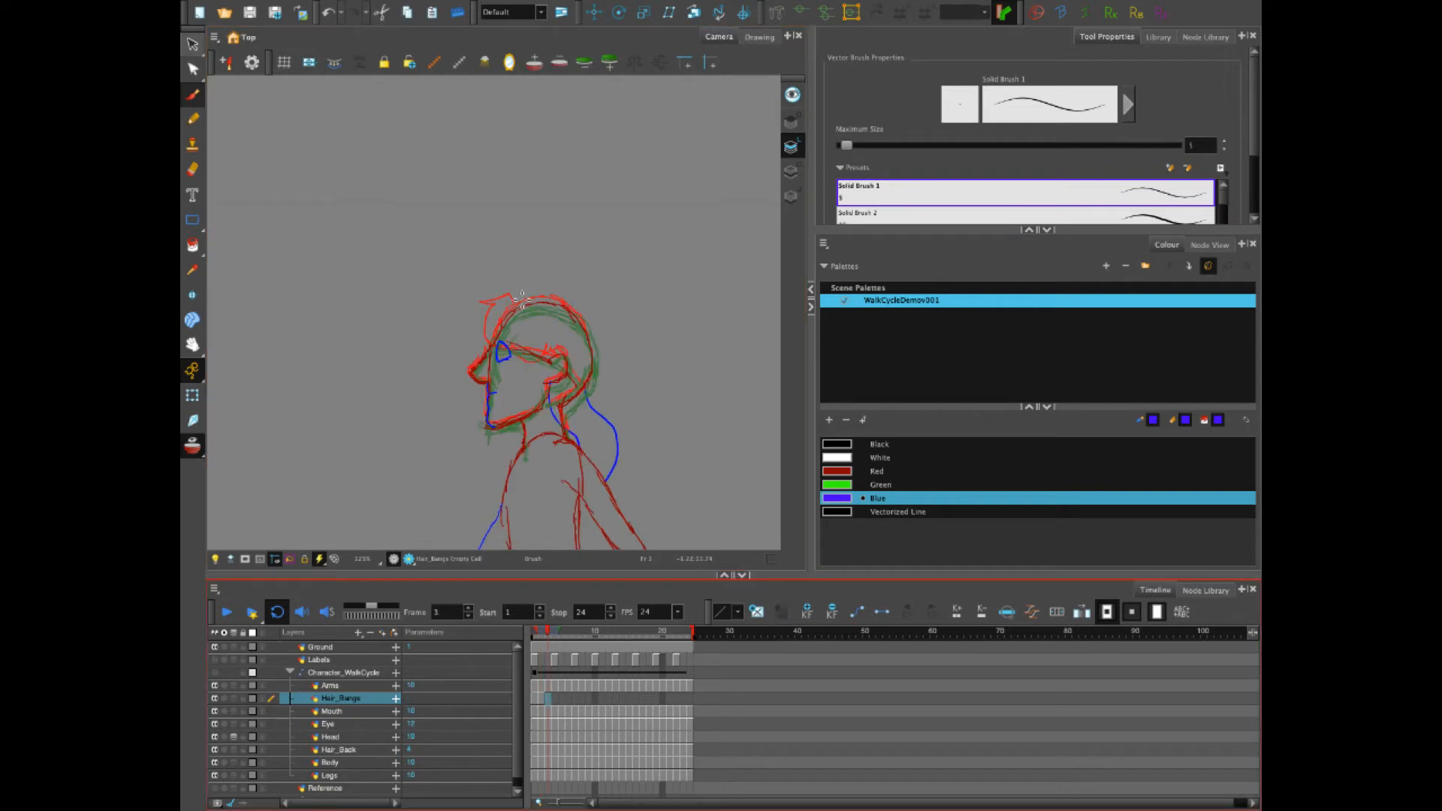
mouse_move(513, 306)
mouse_down()
mouse_move(486, 307)
mouse_move(484, 334)
mouse_move(556, 361)
mouse_up()
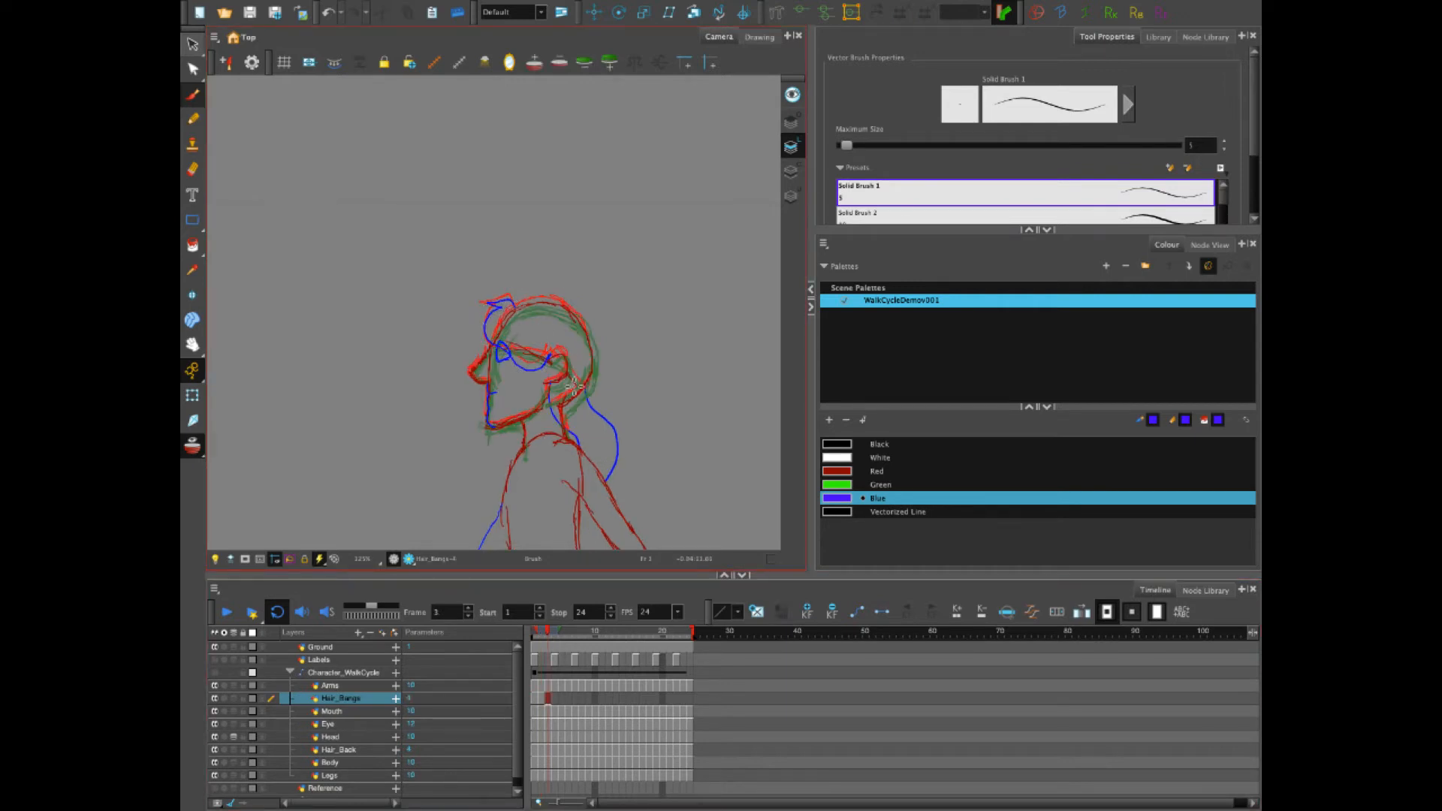
click(553, 699)
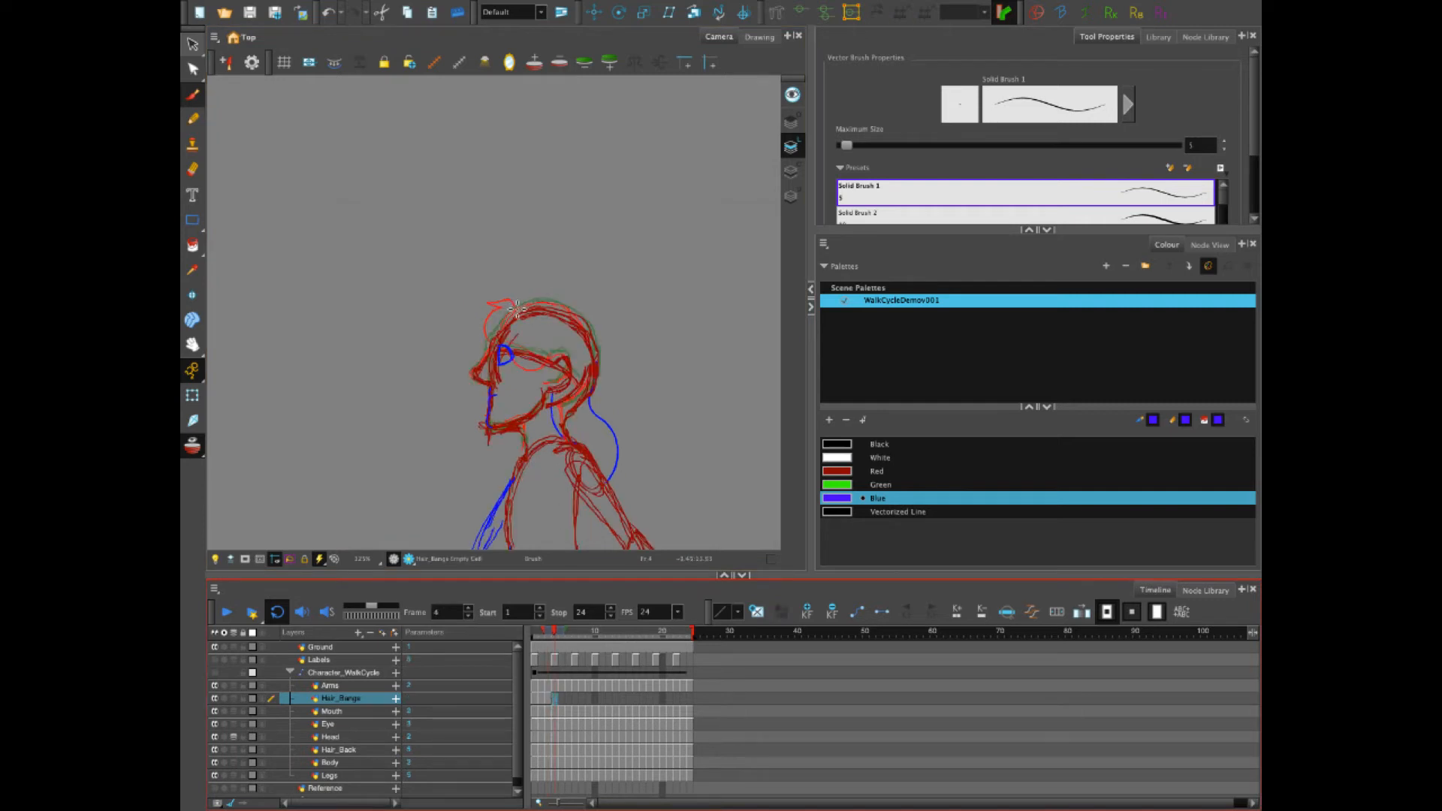
mouse_move(516, 308)
mouse_down()
mouse_move(488, 308)
mouse_move(509, 358)
mouse_up()
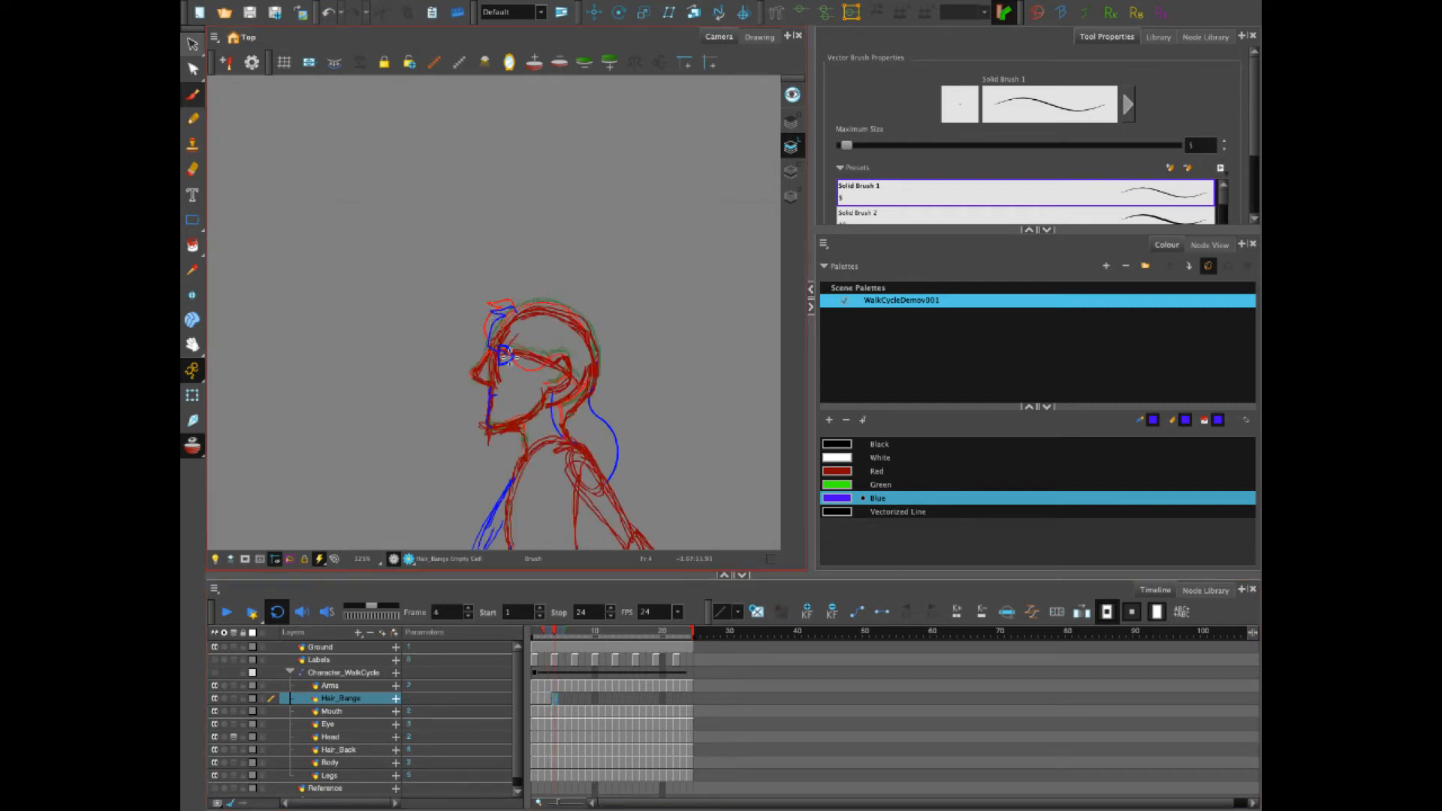
key(ctrl+z)
mouse_move(515, 305)
mouse_down()
mouse_move(489, 310)
mouse_move(504, 341)
mouse_up()
key(ctrl+z)
Check the bangs on frames 1 to 3 and draw matching blue bangs on frame 4 of the Hair_Bangs layer
click(546, 700)
click(540, 699)
click(534, 699)
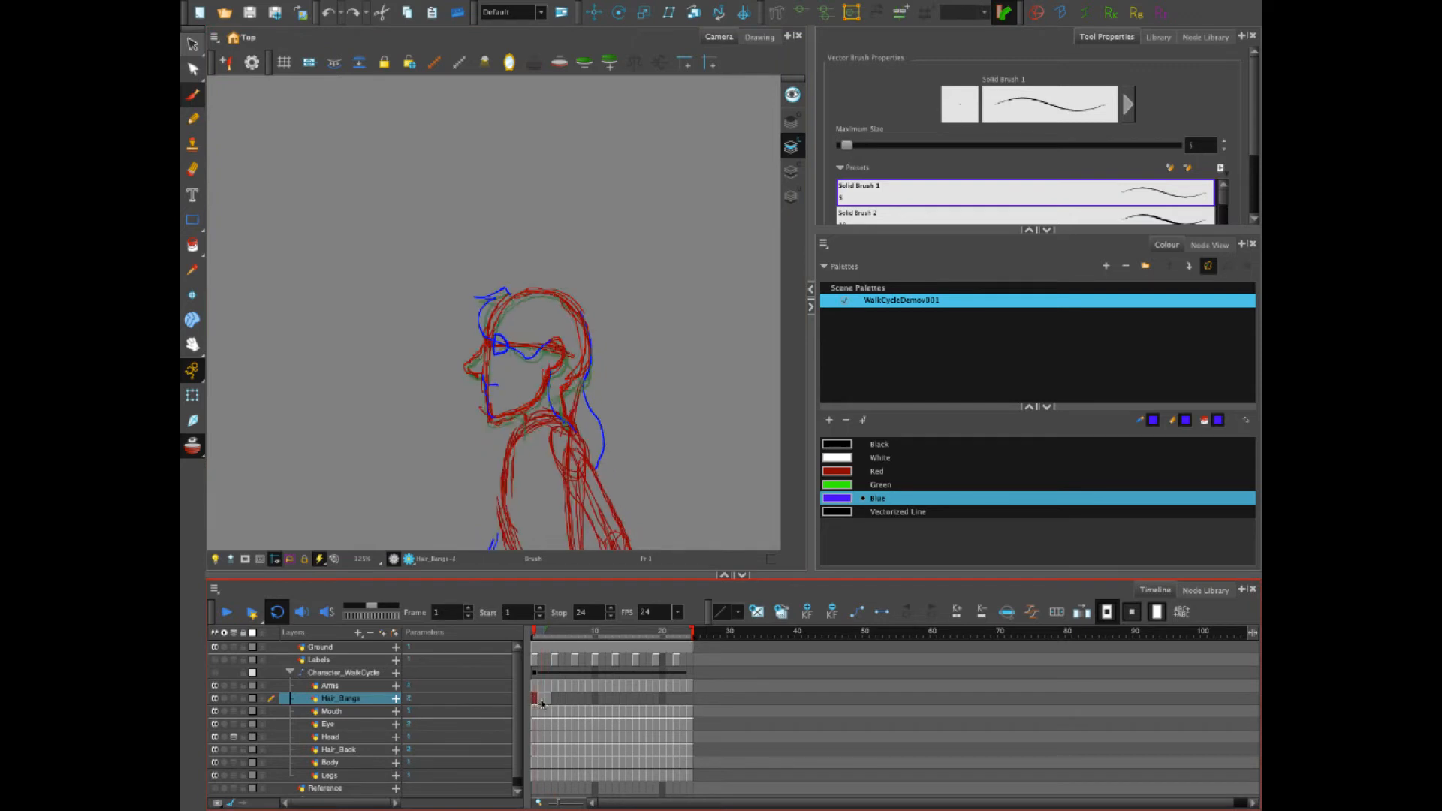
click(541, 699)
click(548, 699)
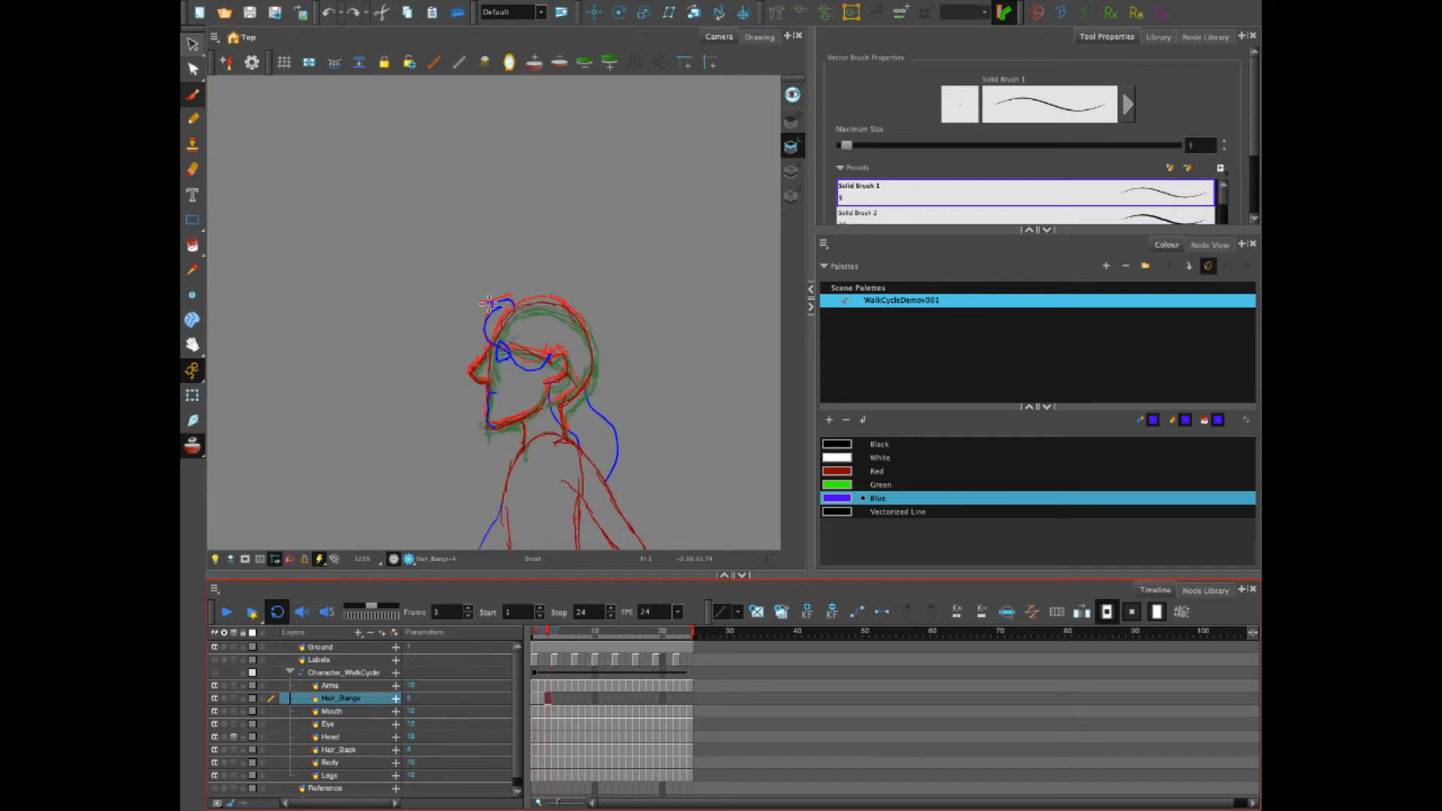
mouse_move(486, 303)
mouse_down()
mouse_move(516, 310)
mouse_move(481, 311)
mouse_move(500, 312)
mouse_move(490, 340)
mouse_move(552, 364)
mouse_up()
click(554, 699)
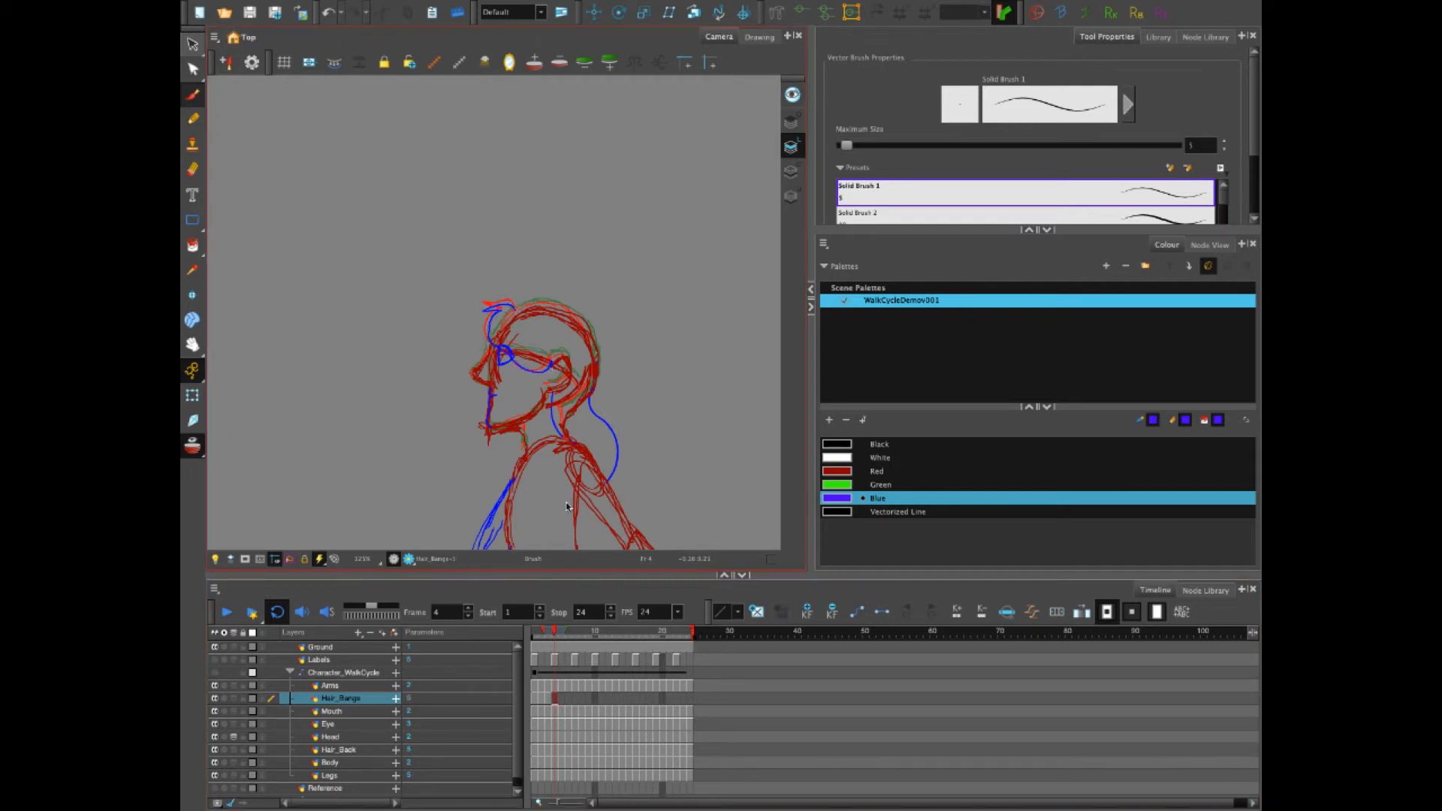
Draw the blue bangs on frames 5 and 6 of the Hair_Bangs layer, following the head's movement
key(period)
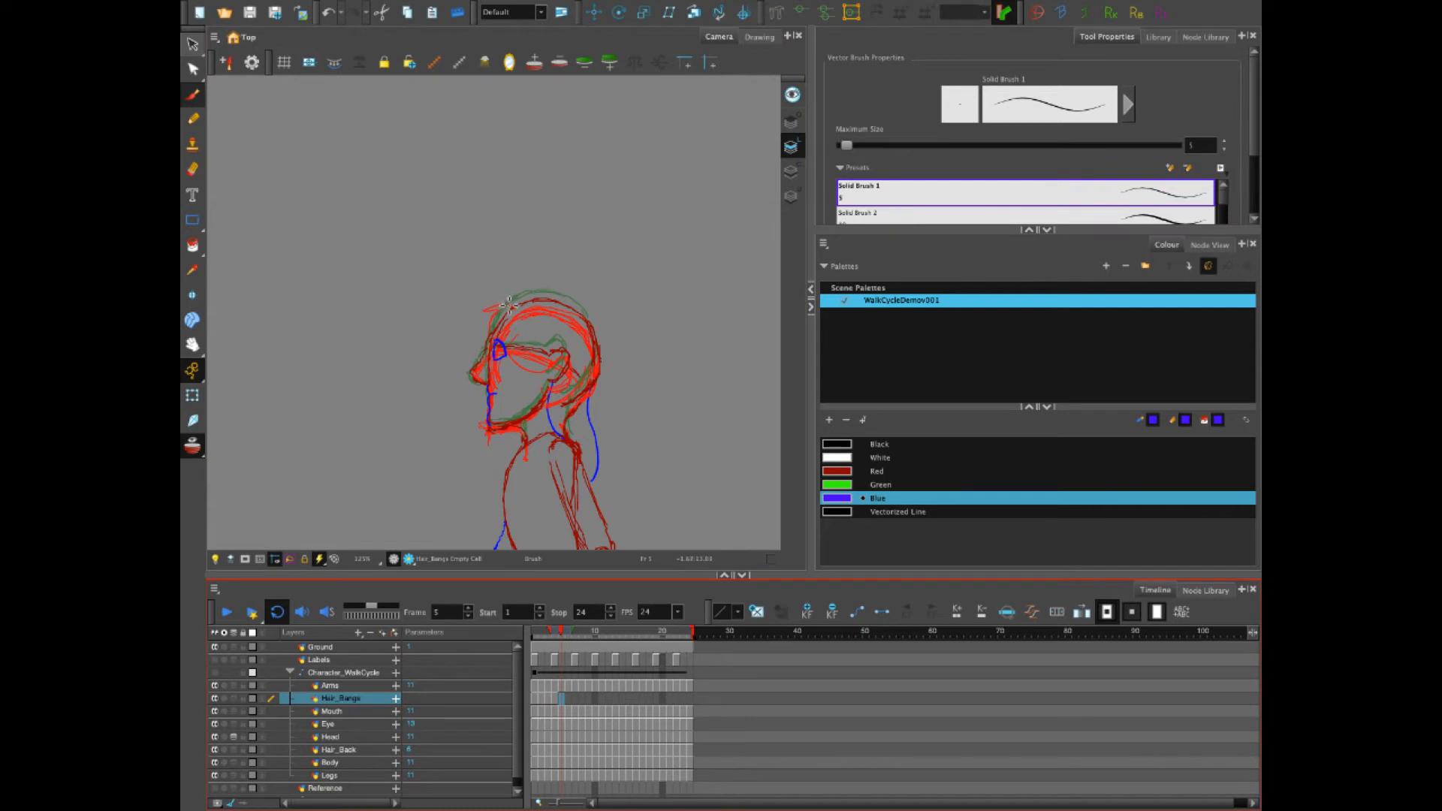
mouse_move(510, 304)
mouse_down()
mouse_move(484, 312)
mouse_move(493, 339)
mouse_move(564, 377)
mouse_up()
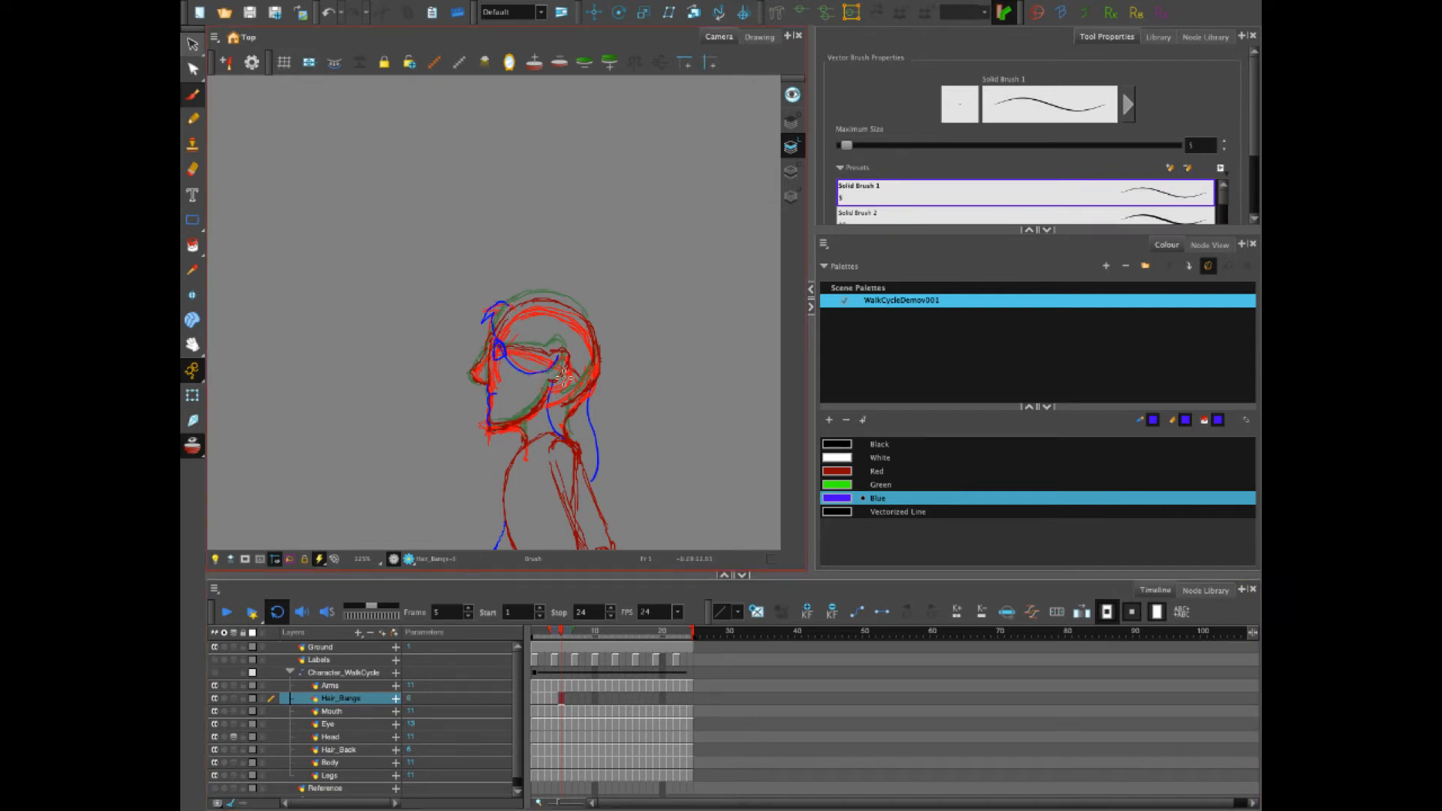
click(569, 614)
click(555, 700)
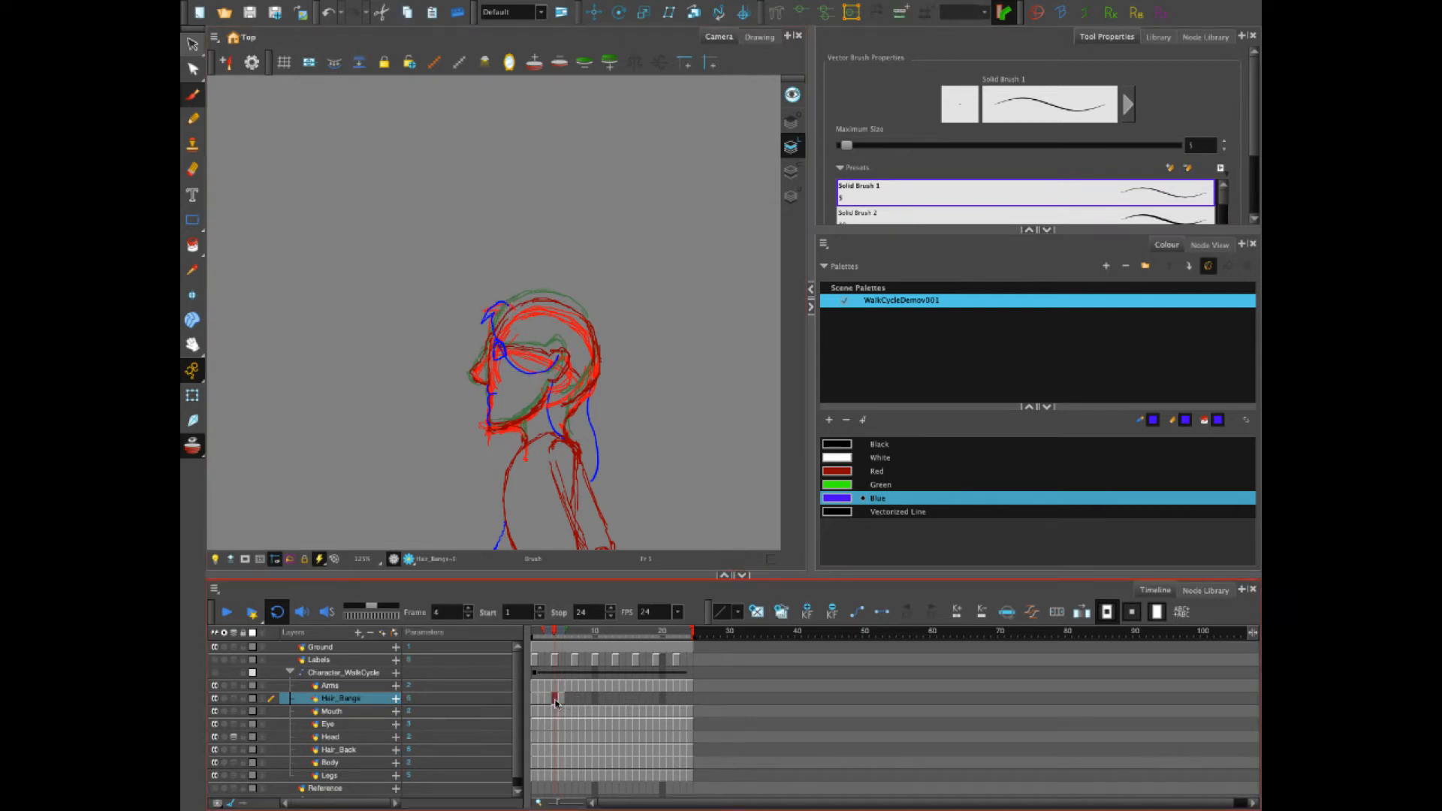
click(561, 700)
click(571, 700)
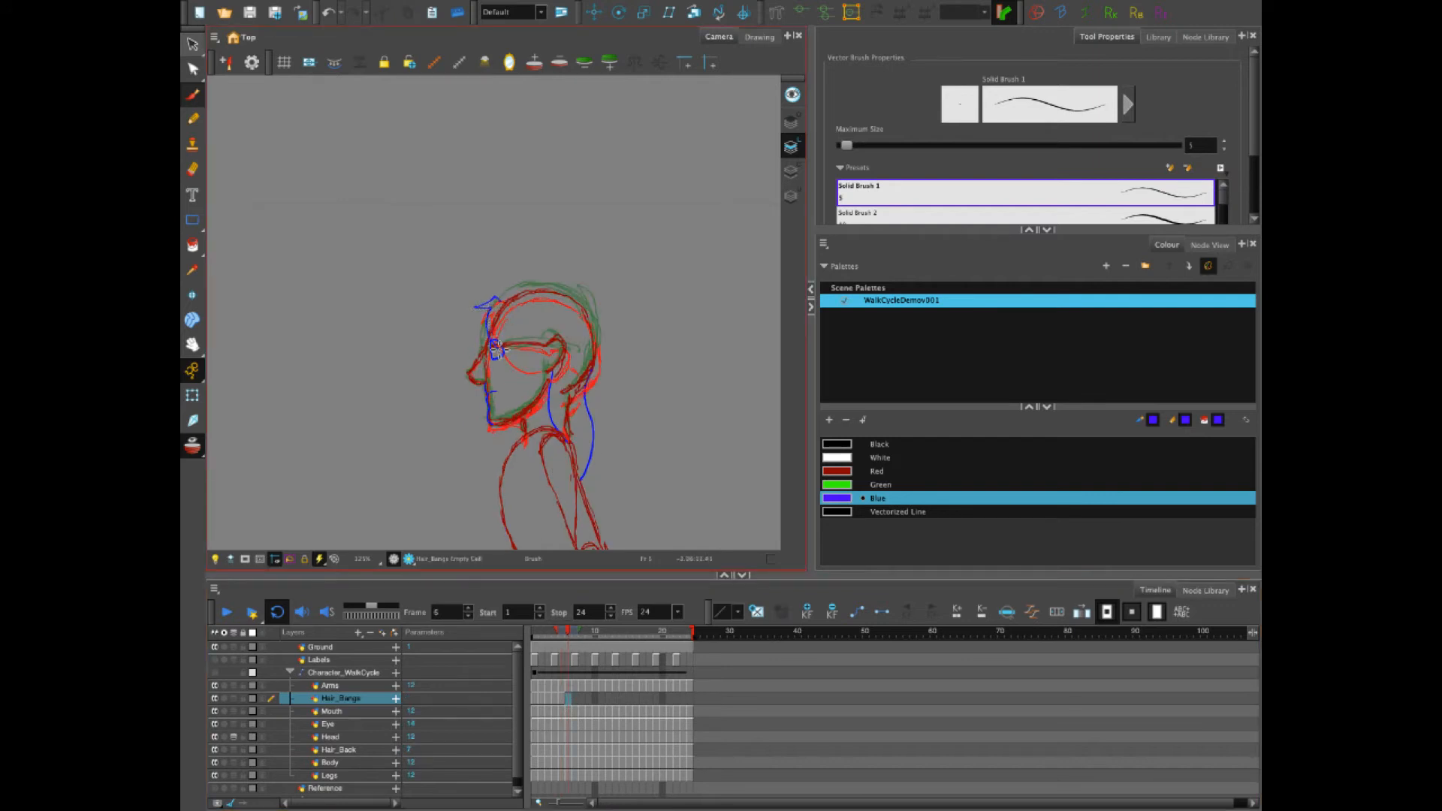
Draw the blue bangs on frame 7 of the Hair_Bangs layer, deleting the first version and redrawing it
click(574, 700)
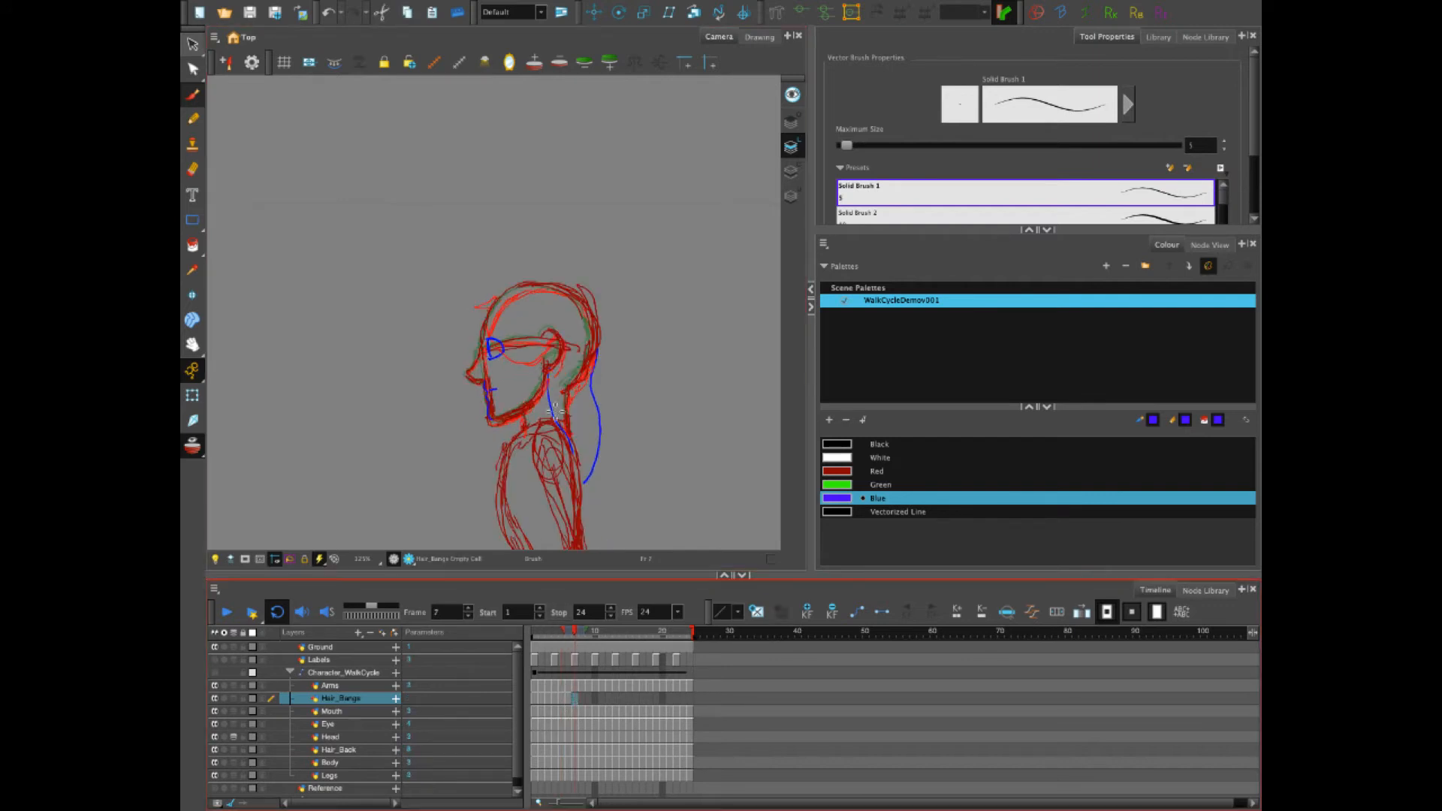
click(483, 292)
mouse_move(483, 308)
mouse_down()
mouse_move(500, 354)
mouse_move(562, 342)
mouse_up()
click(582, 700)
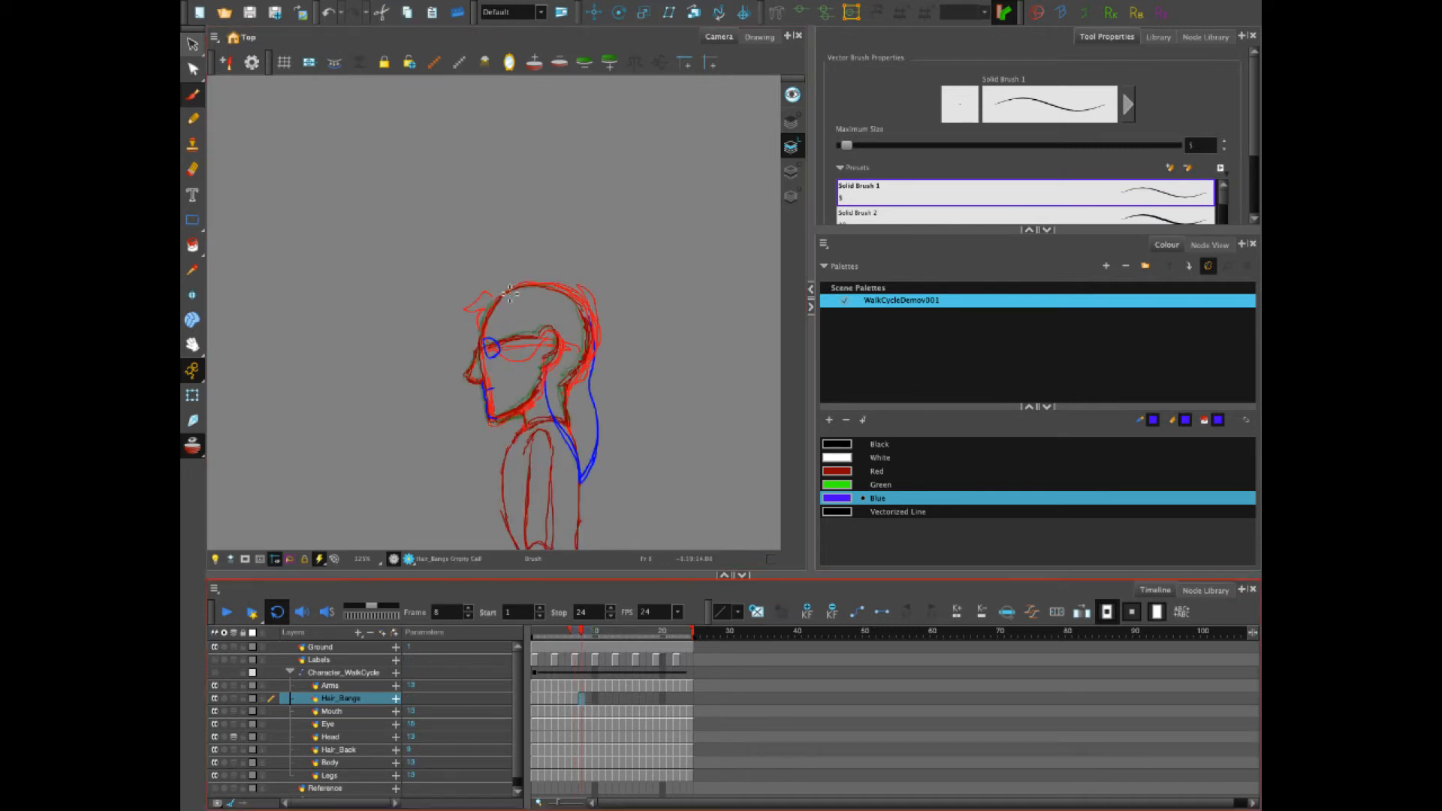
click(576, 699)
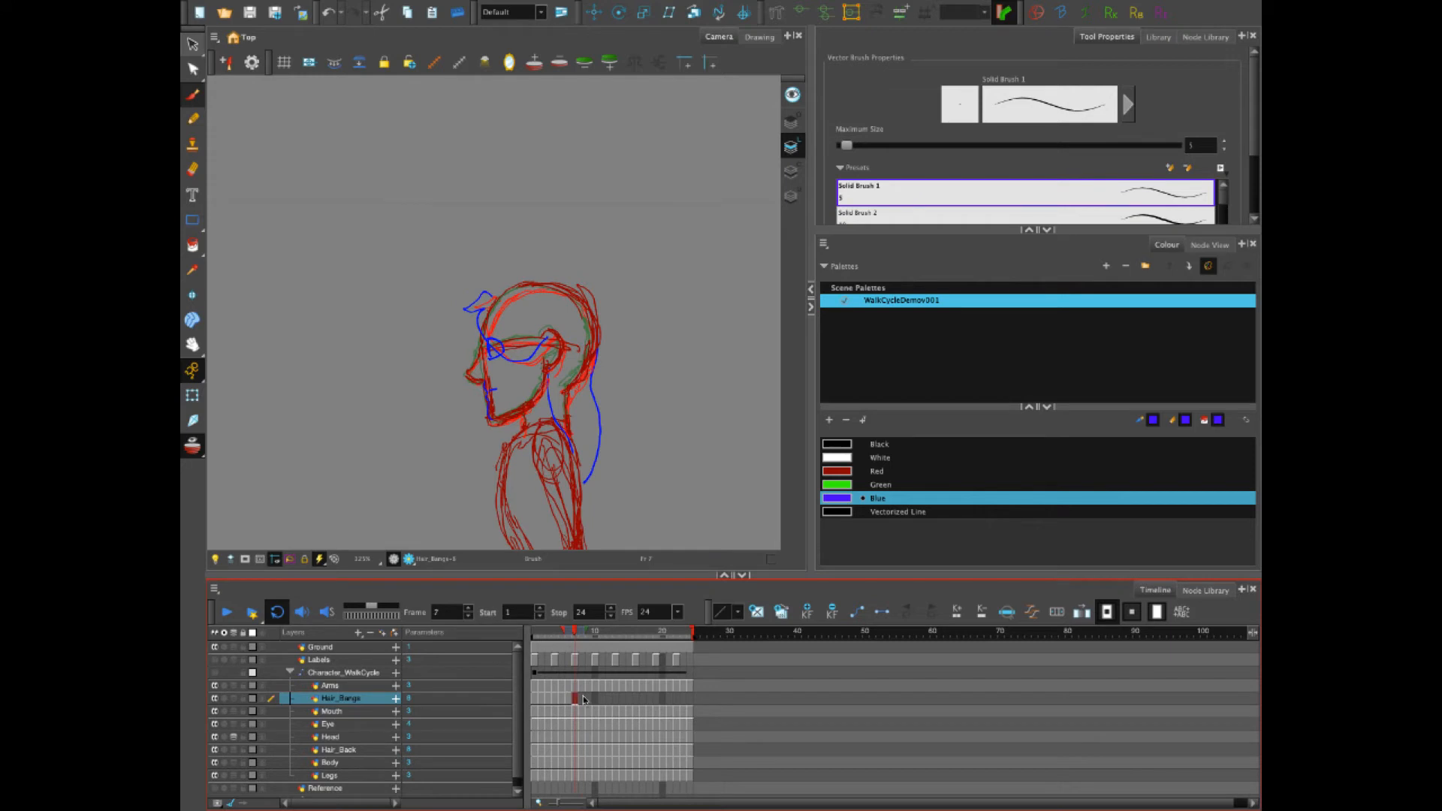
key(Delete)
drag(493, 296, 464, 312)
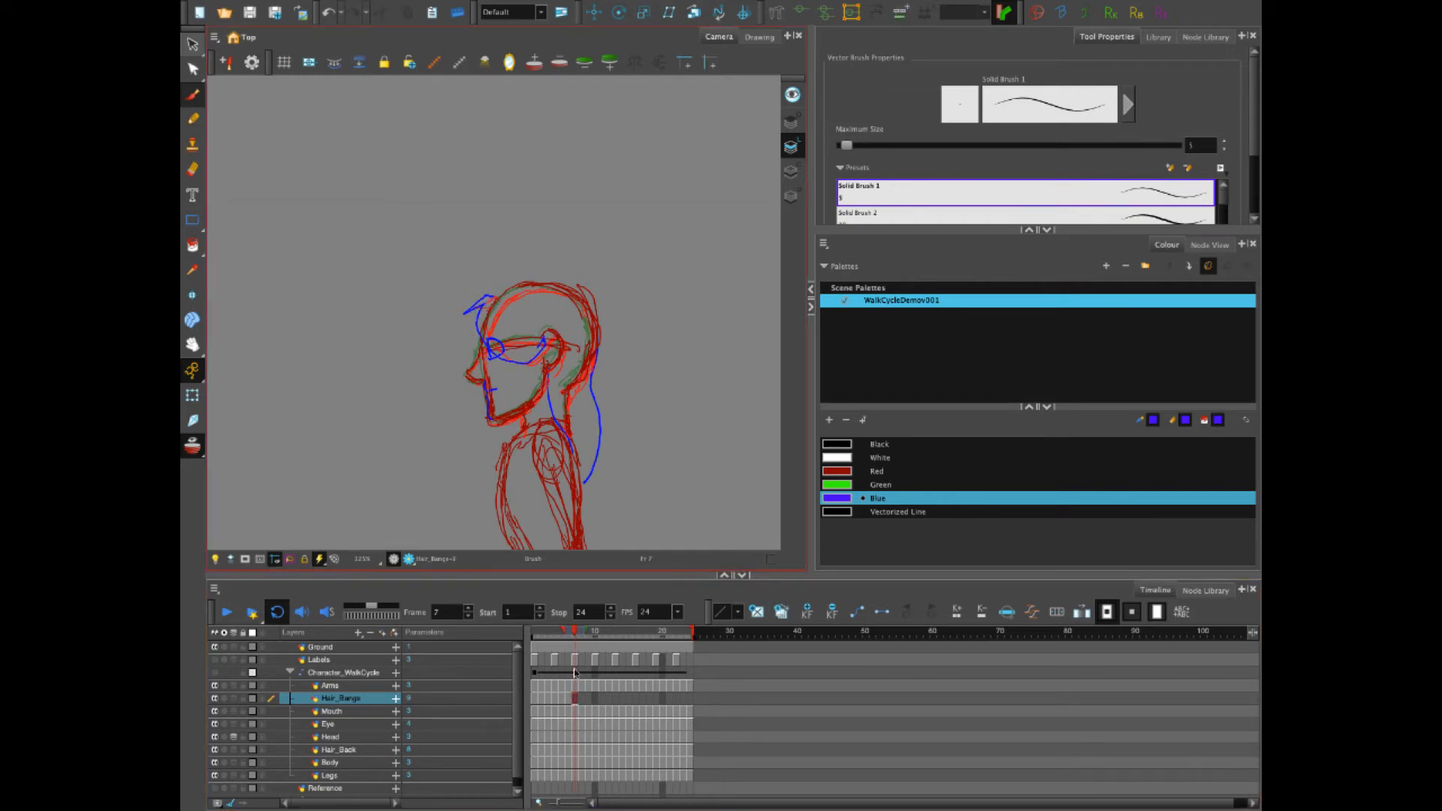
Draw the blue bangs on frames 8, 9 and 10 of the Hair_Bangs layer, from forehead tip to ear
click(583, 698)
mouse_move(490, 298)
mouse_down()
mouse_move(465, 320)
mouse_move(479, 308)
mouse_move(490, 345)
mouse_move(539, 341)
mouse_up()
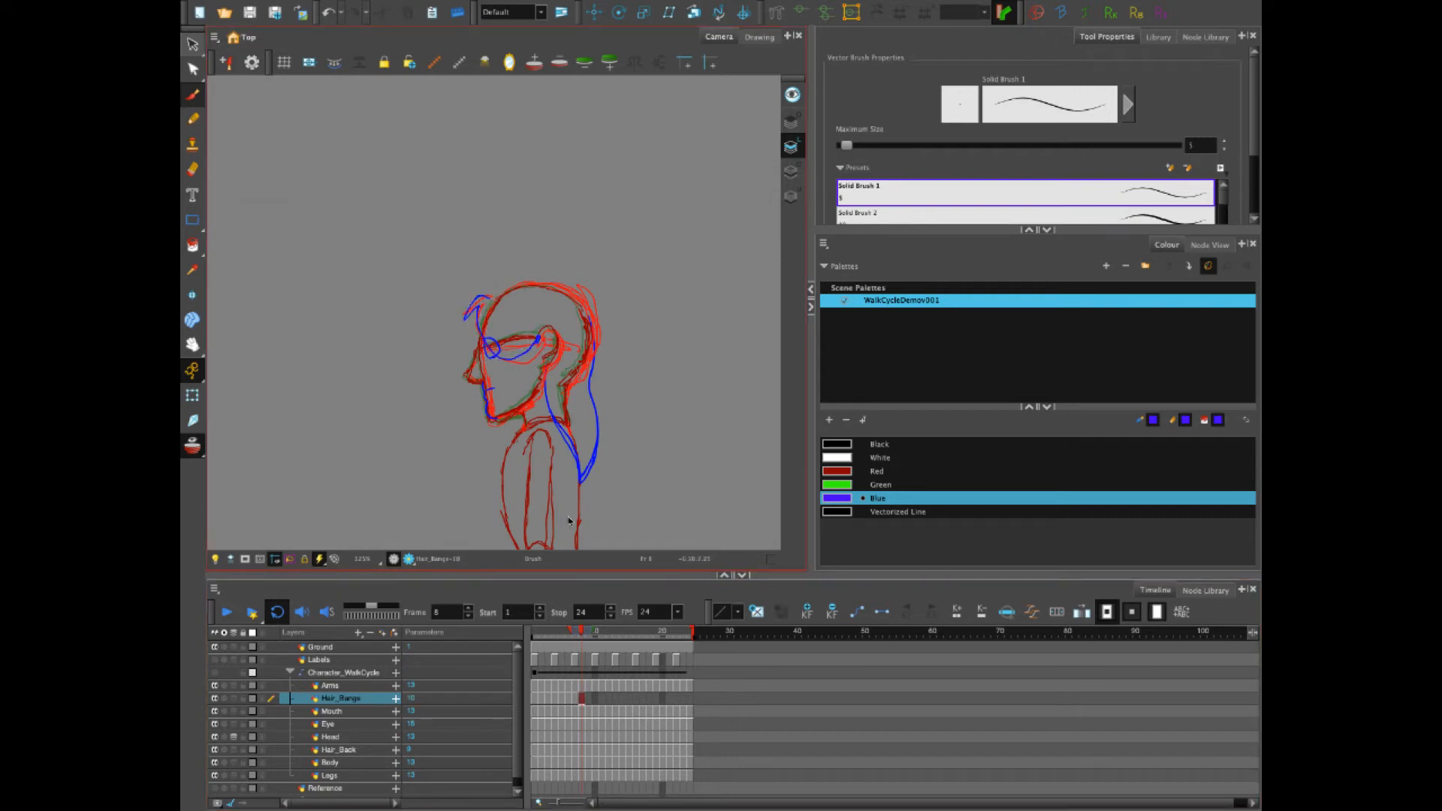
click(590, 700)
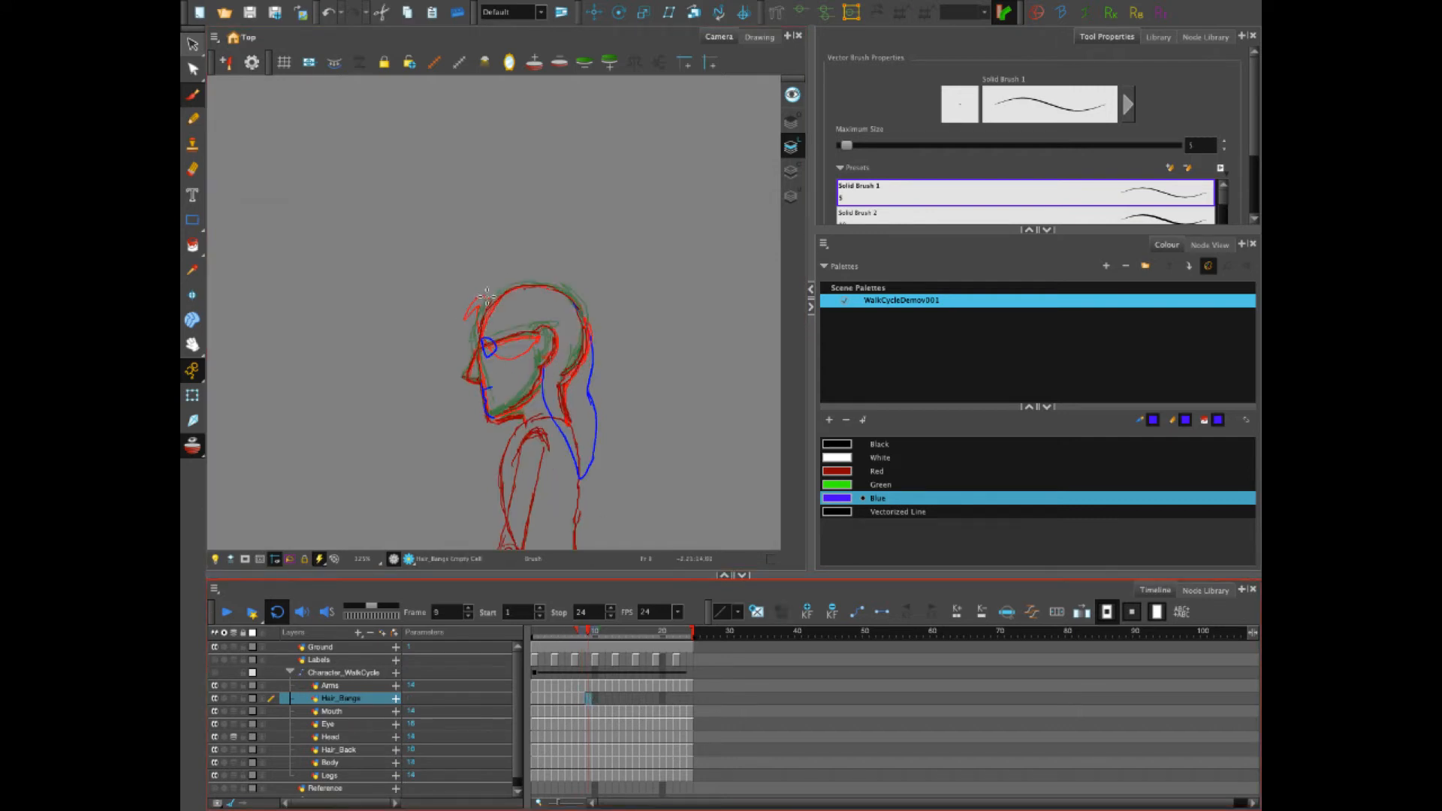
drag(486, 295, 465, 318)
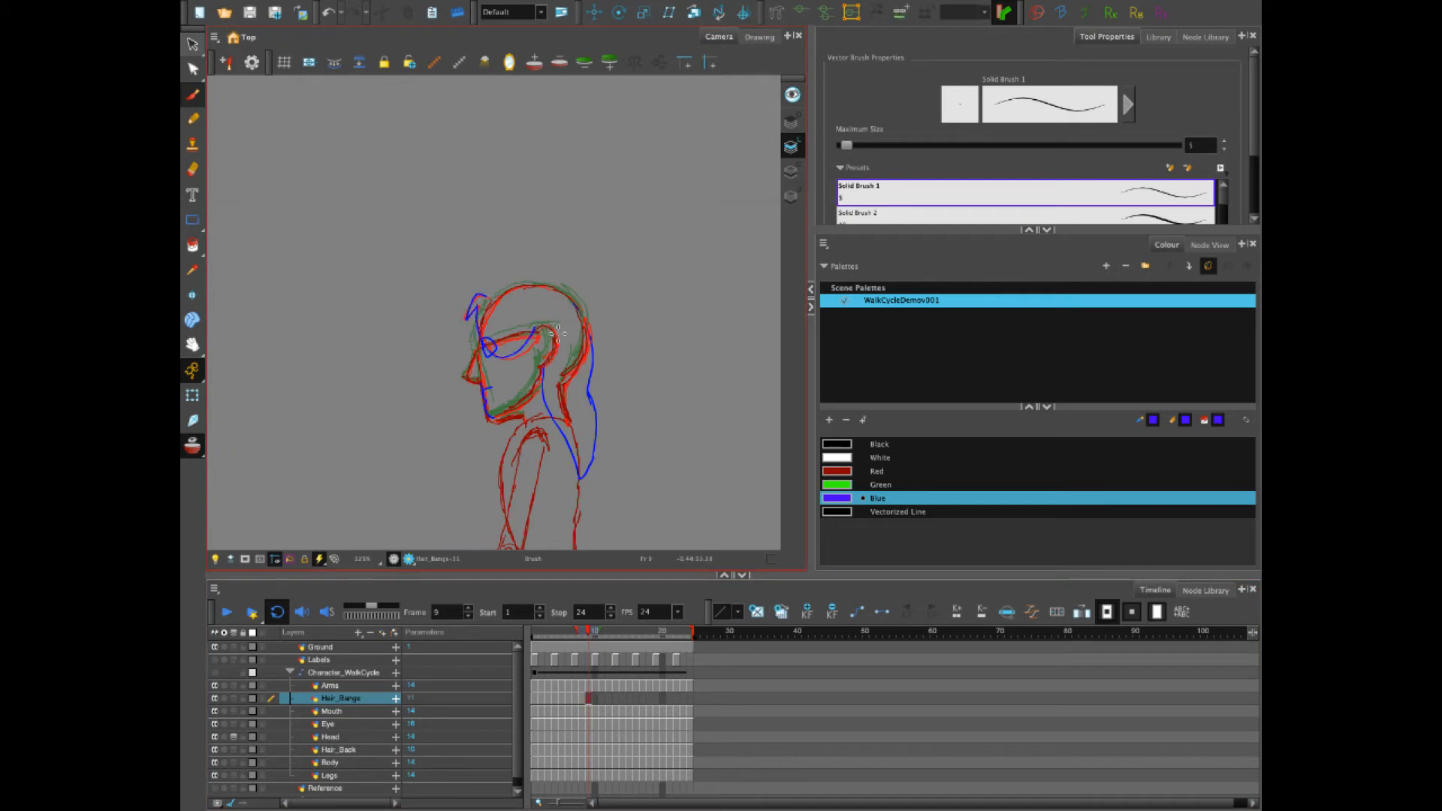
click(595, 699)
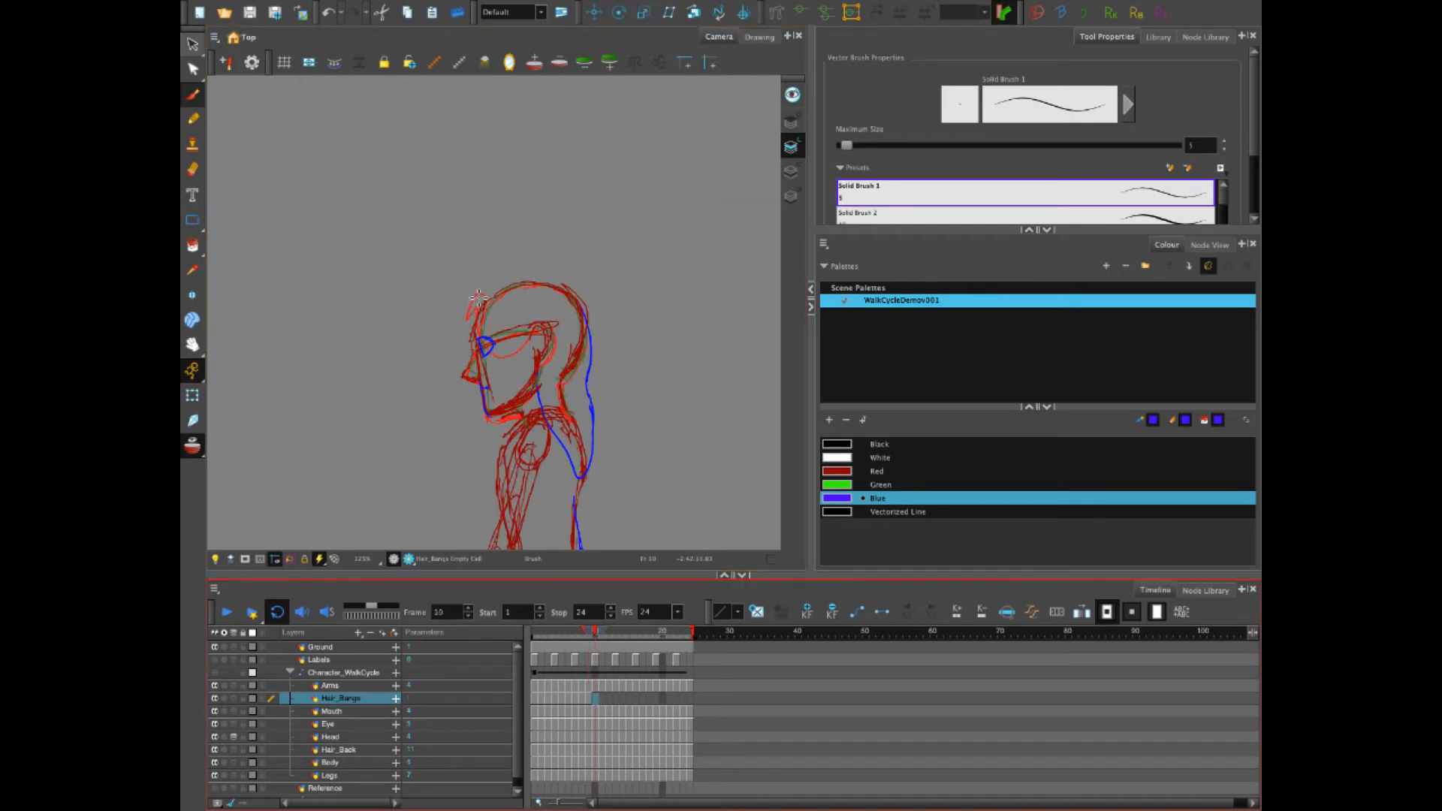
mouse_move(479, 299)
mouse_down()
mouse_move(470, 313)
mouse_move(512, 353)
mouse_move(531, 324)
mouse_up()
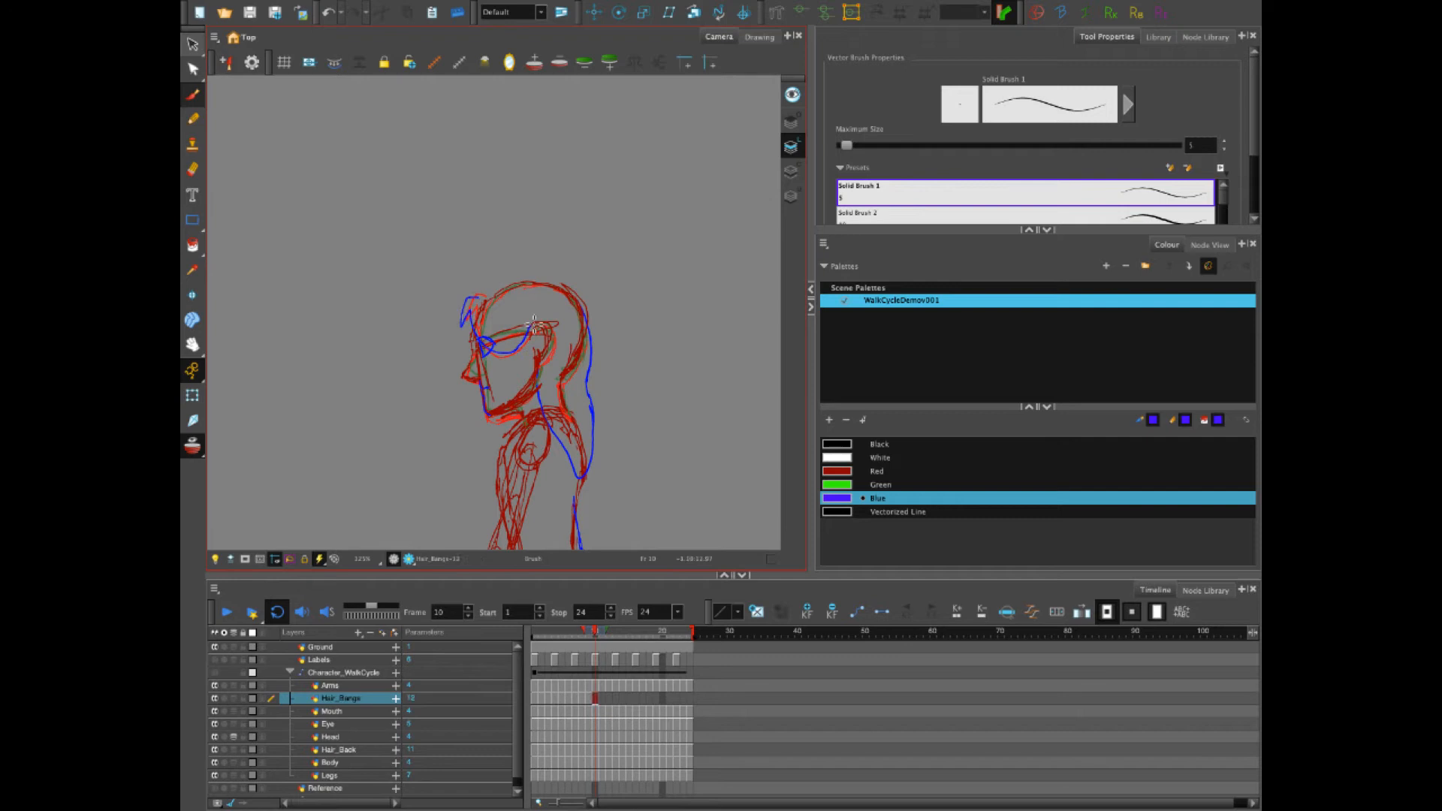
click(601, 699)
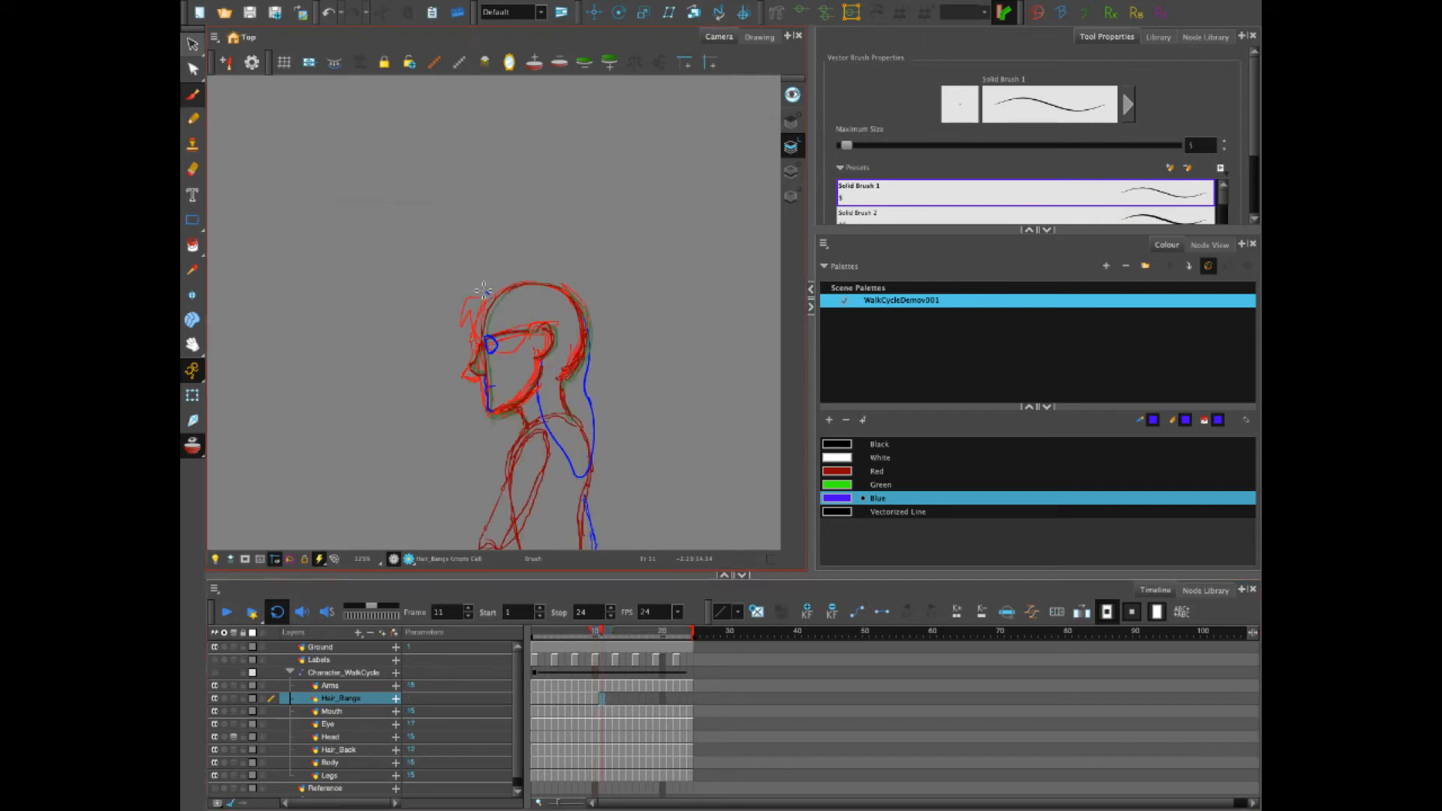
mouse_move(476, 339)
mouse_down()
mouse_move(525, 350)
mouse_move(560, 321)
mouse_up()
key(ctrl+z)
Add extra blue strokes to the front strand of the bangs on frames 2, 5 and 6
mouse_move(601, 636)
mouse_down()
mouse_move(523, 651)
mouse_move(566, 671)
mouse_move(541, 683)
mouse_up()
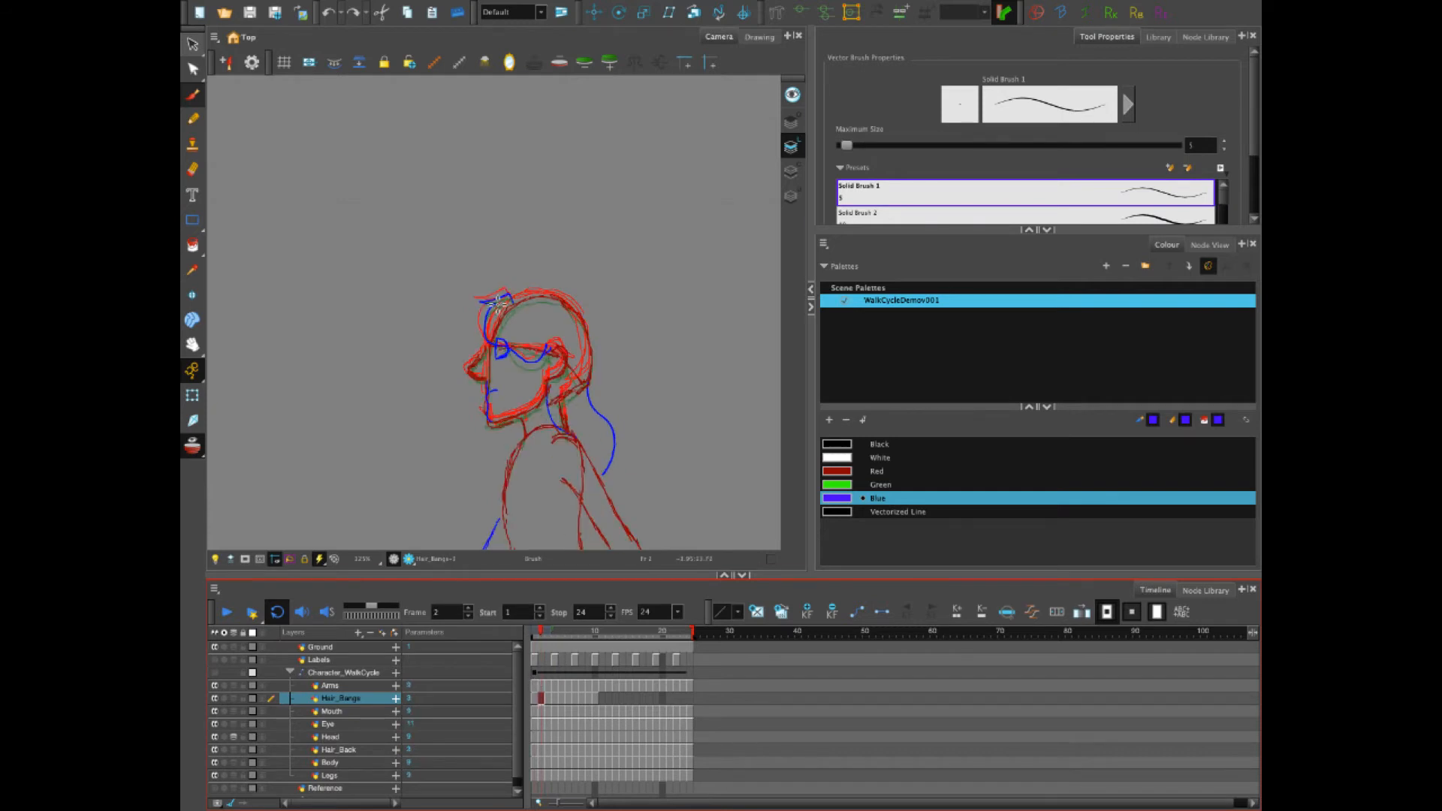
mouse_move(498, 301)
mouse_down()
mouse_move(486, 338)
mouse_move(496, 303)
mouse_up()
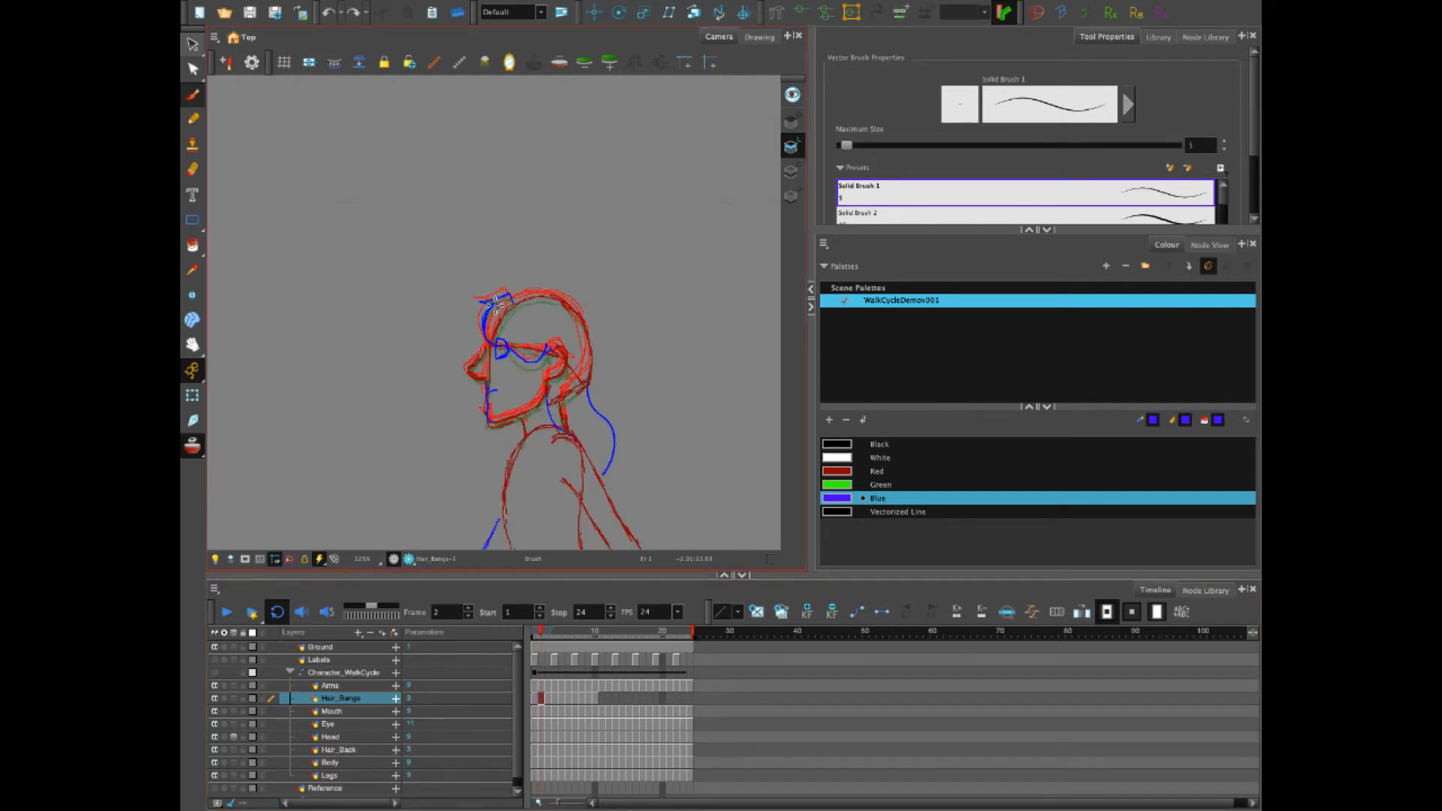
click(548, 700)
click(554, 702)
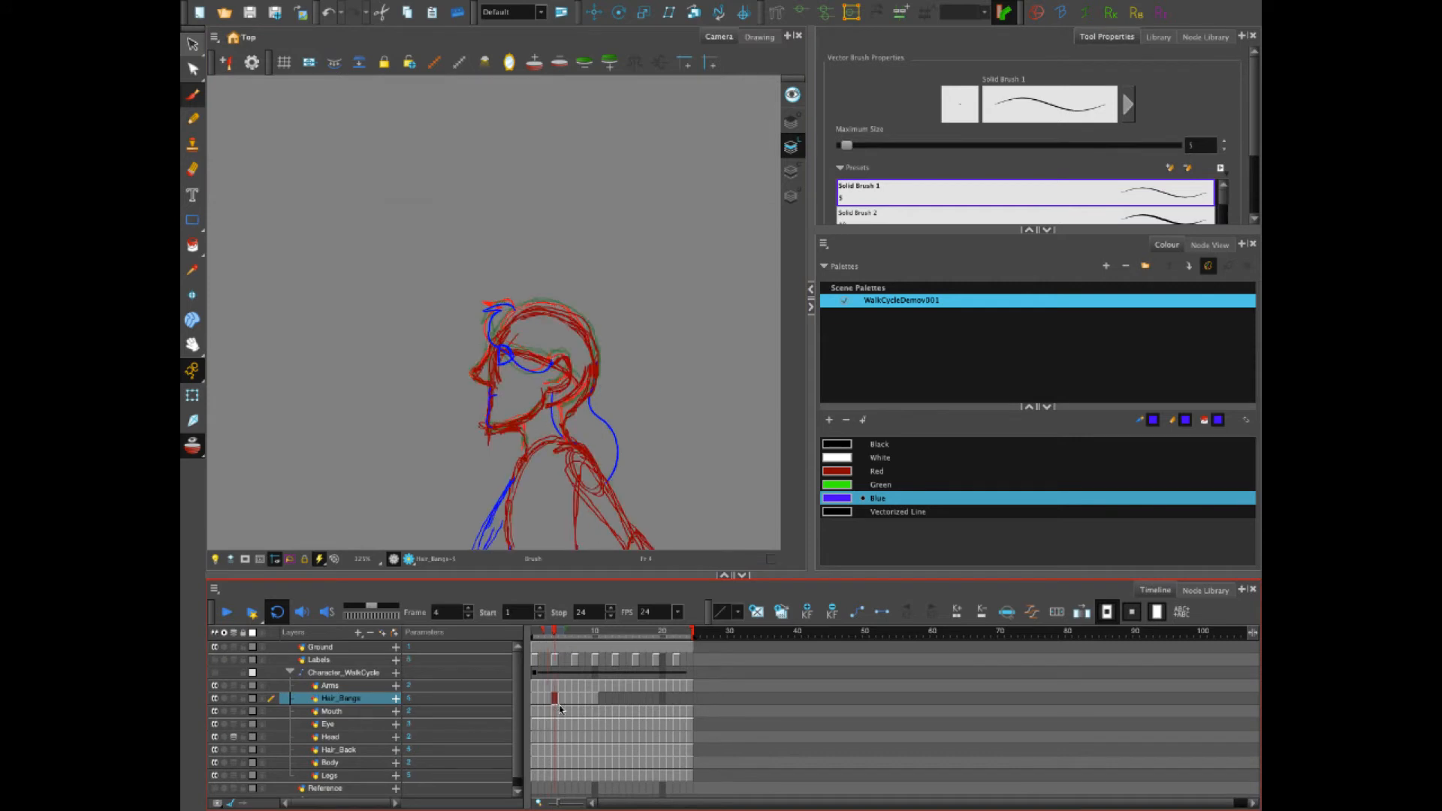
click(560, 700)
drag(498, 303, 492, 311)
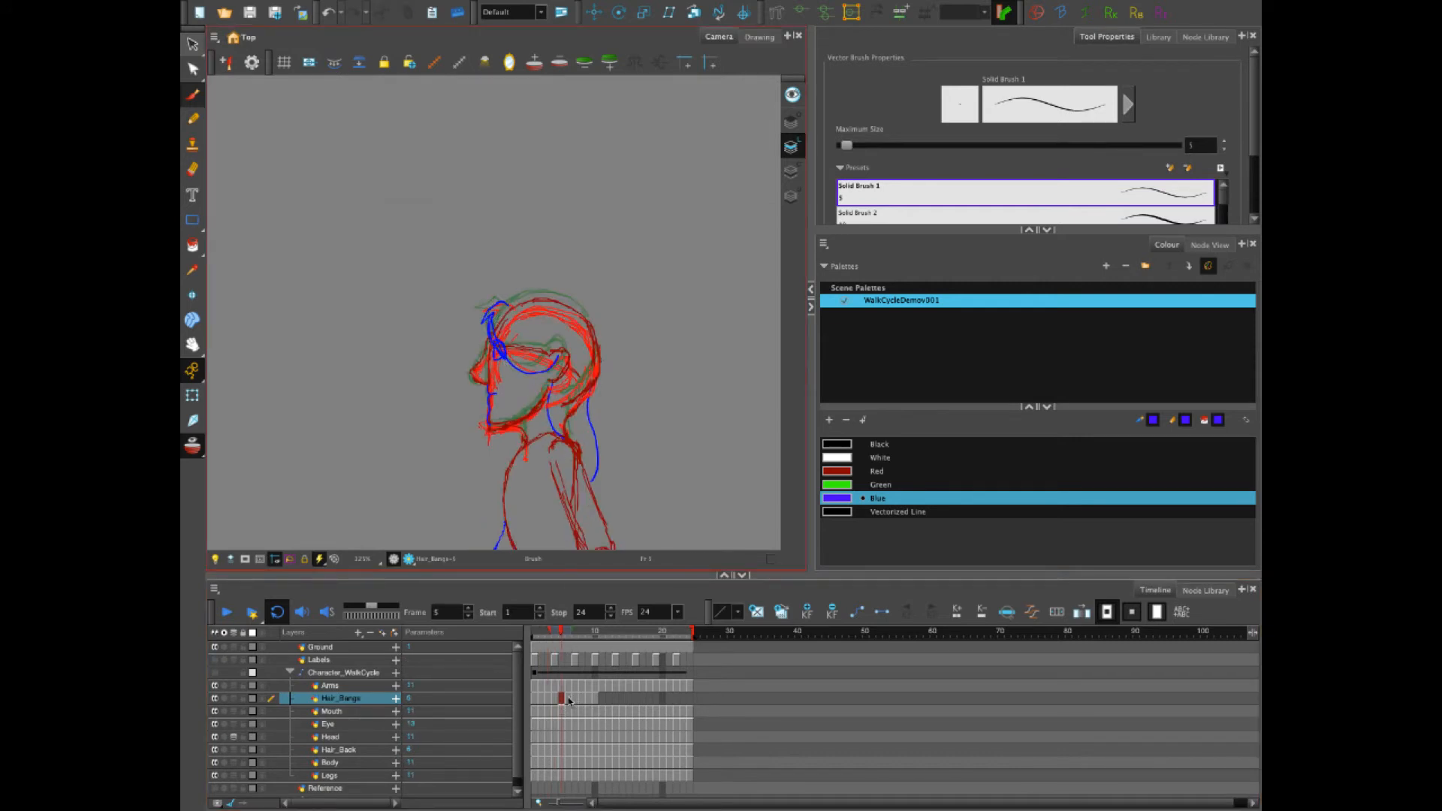
click(569, 700)
click(492, 312)
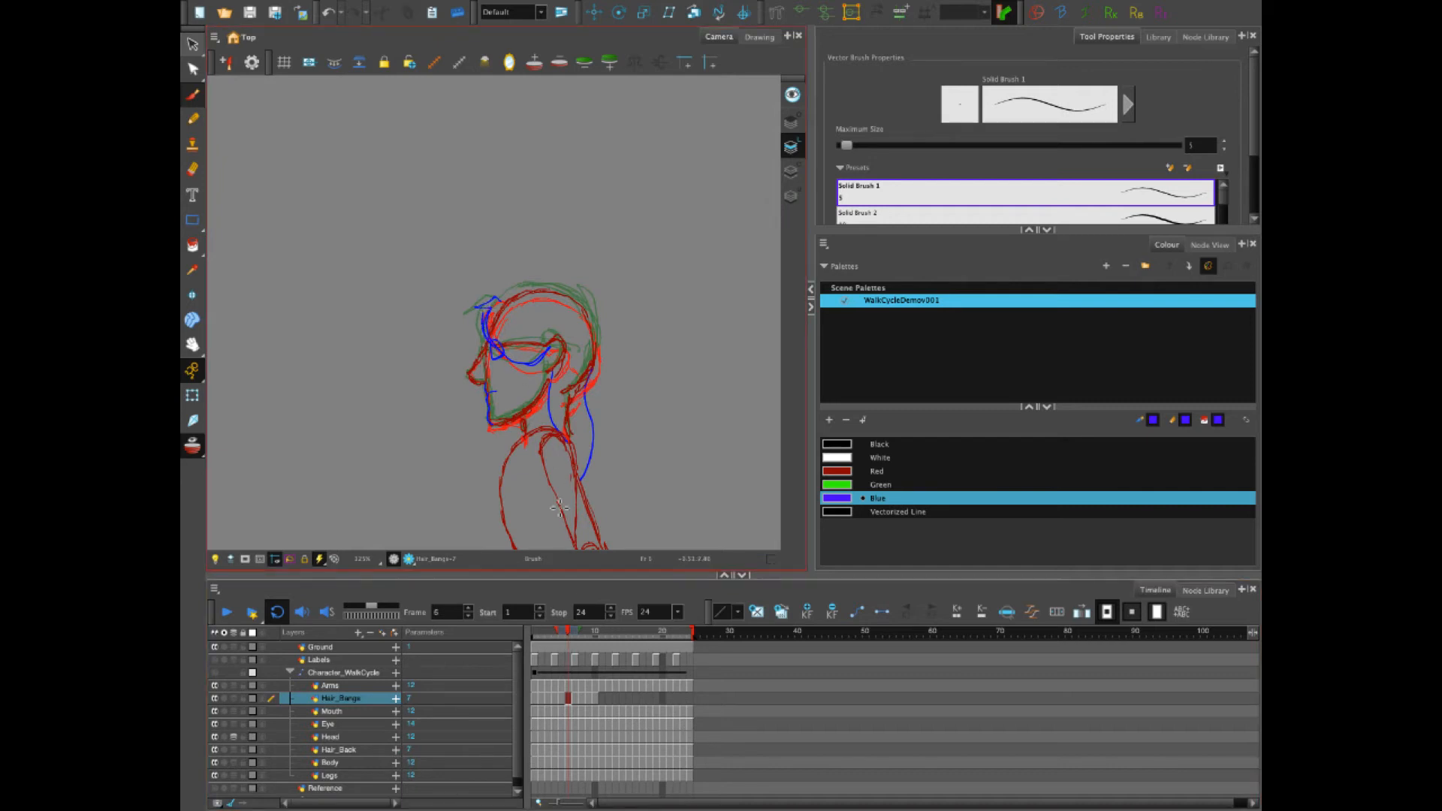
Compare the bangs on frames 7 and 8, and replace the frame 8 drawing with a redrawn version
click(575, 700)
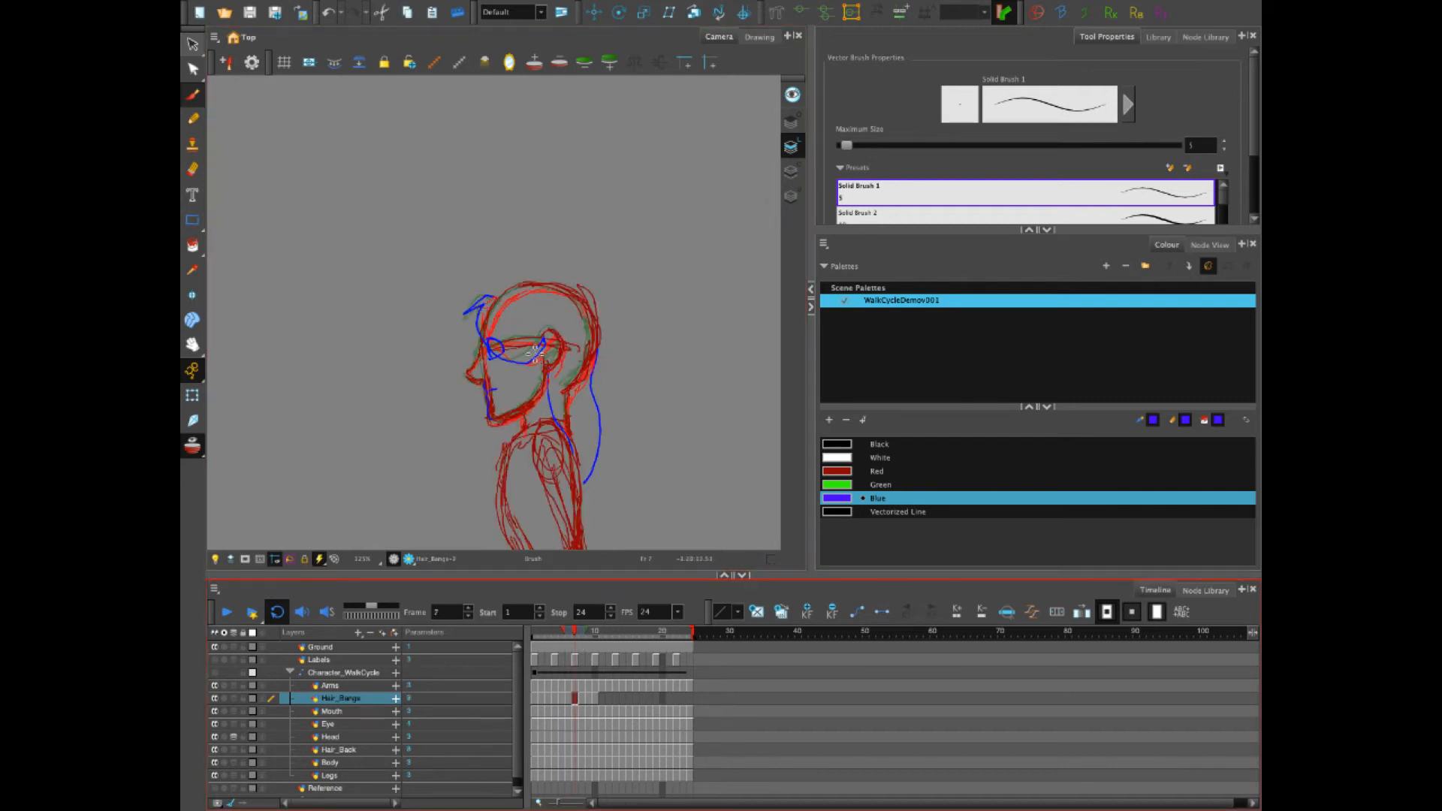
click(582, 700)
click(575, 700)
click(582, 700)
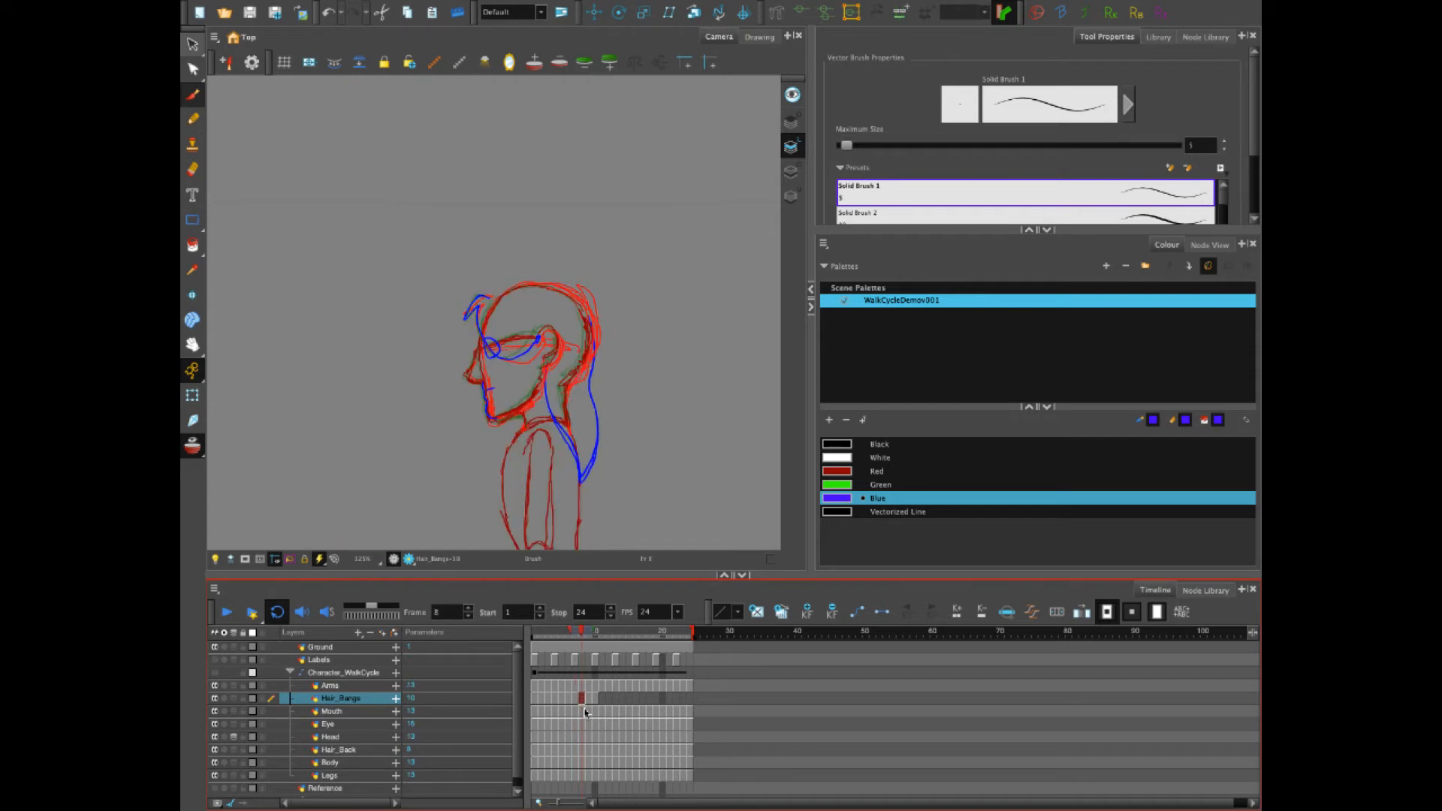
click(575, 700)
click(582, 700)
key(Delete)
drag(494, 301, 488, 296)
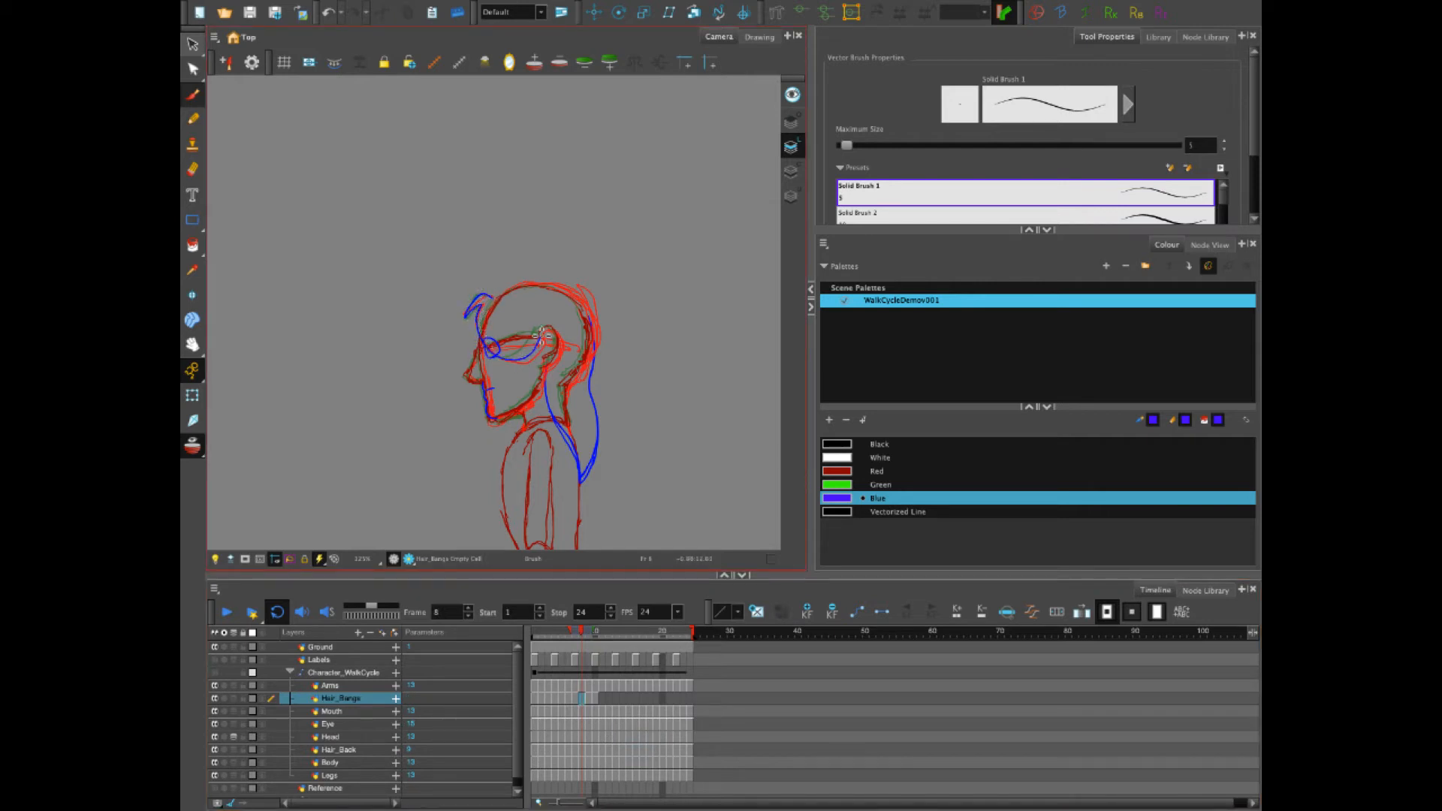
Replace the bangs on frame 9 with a redrawn version and draw the bangs on frame 11
click(589, 700)
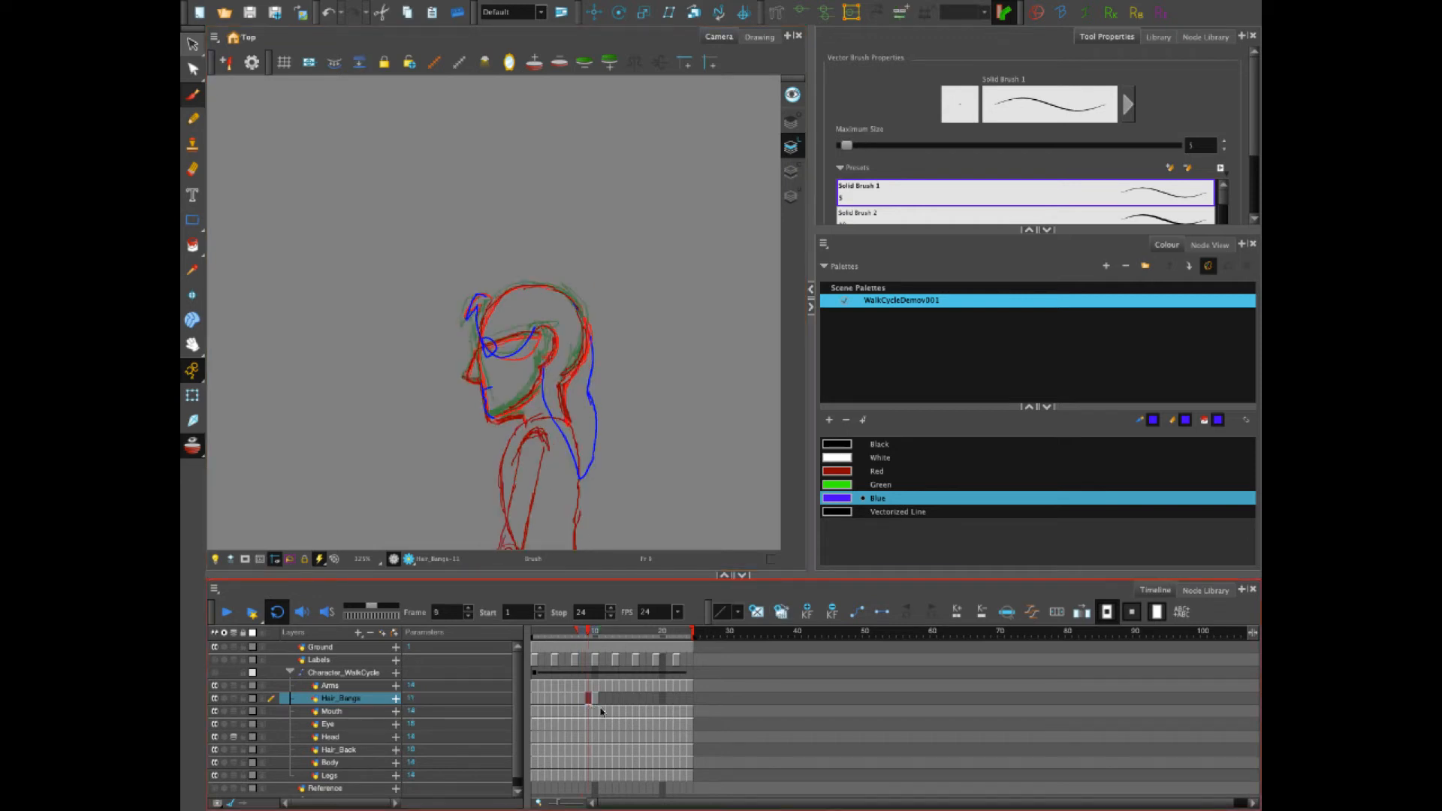
key(Delete)
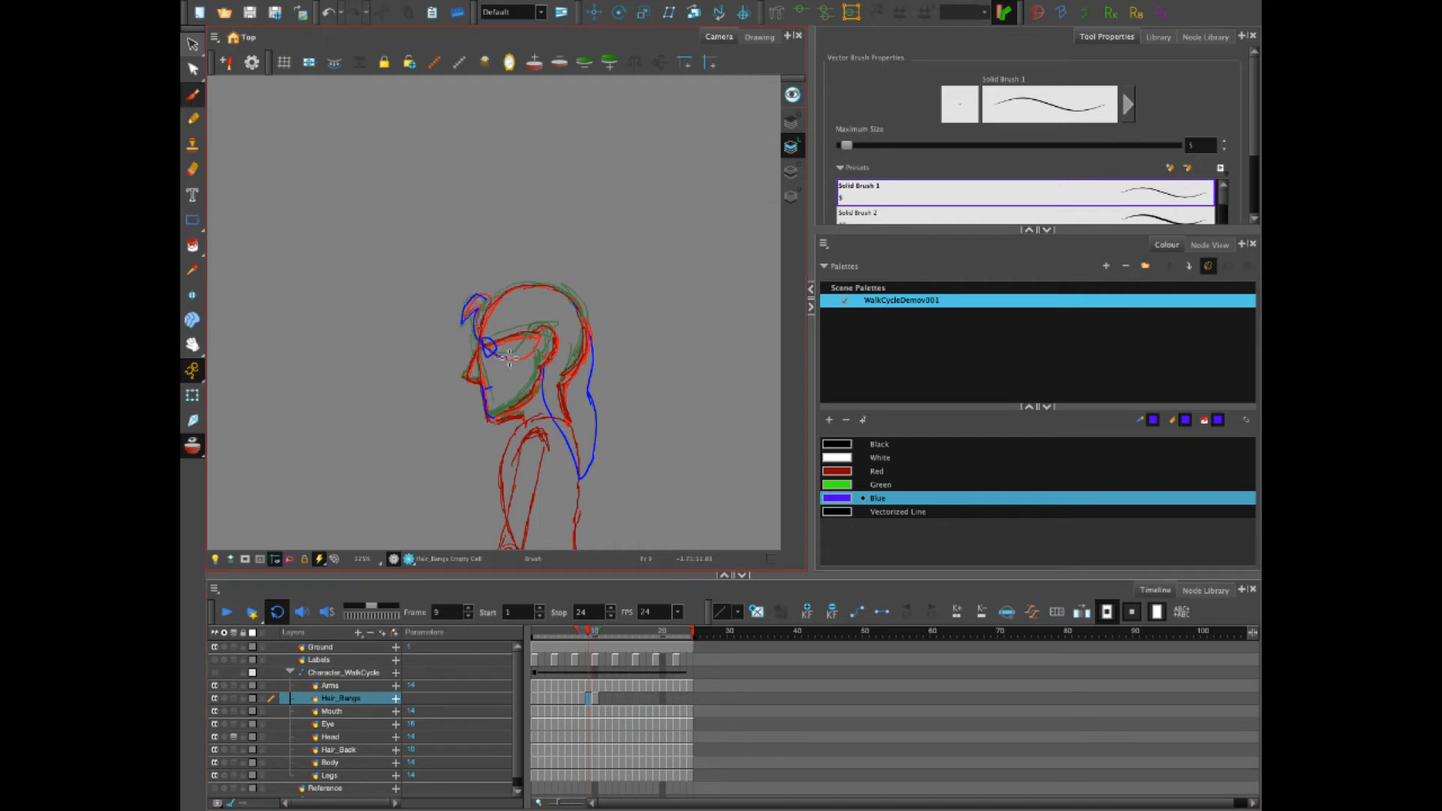
click(595, 699)
click(602, 698)
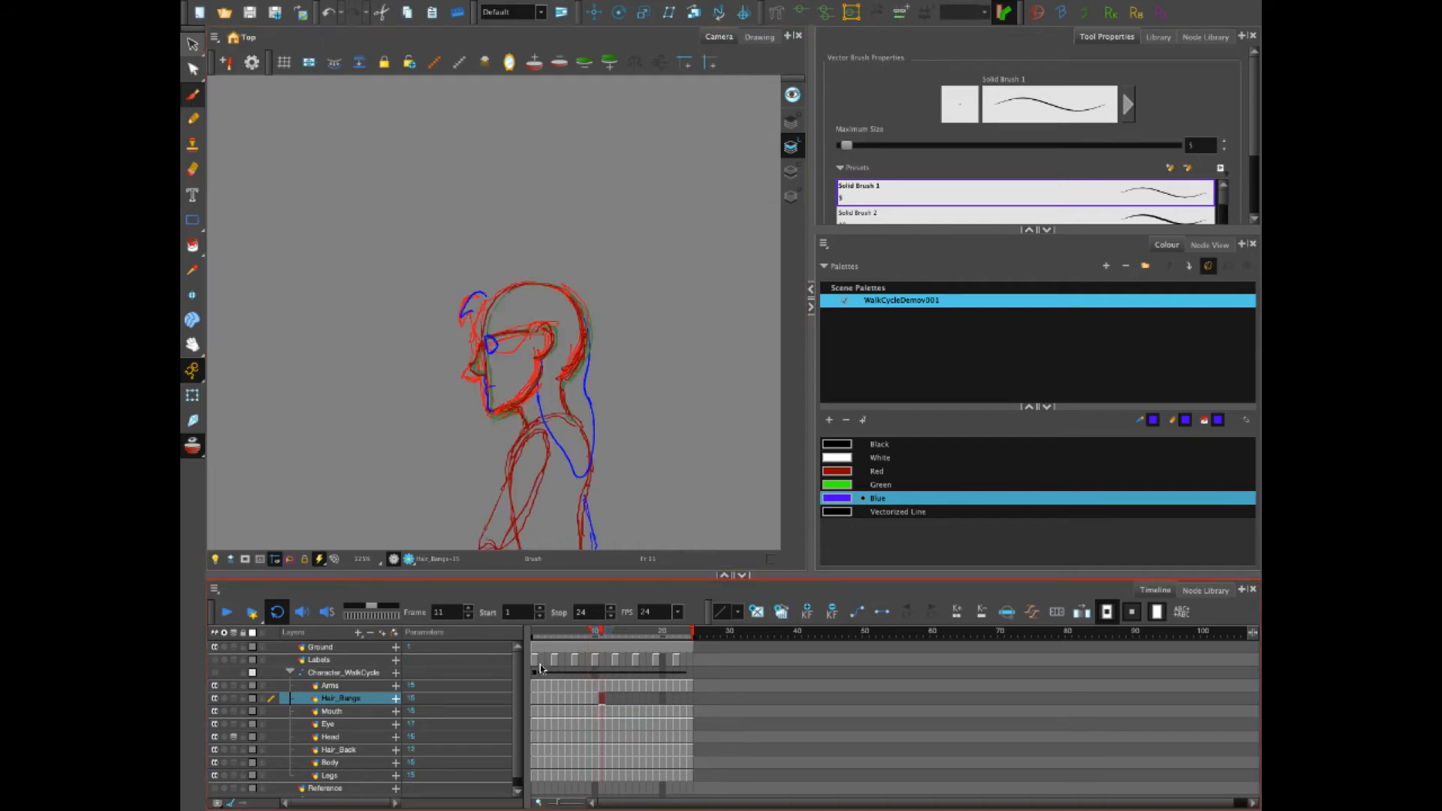
Flip through the Hair_Bangs frames up to frame 12 to examine the motion of the bangs
drag(615, 496, 630, 419)
drag(535, 631, 568, 631)
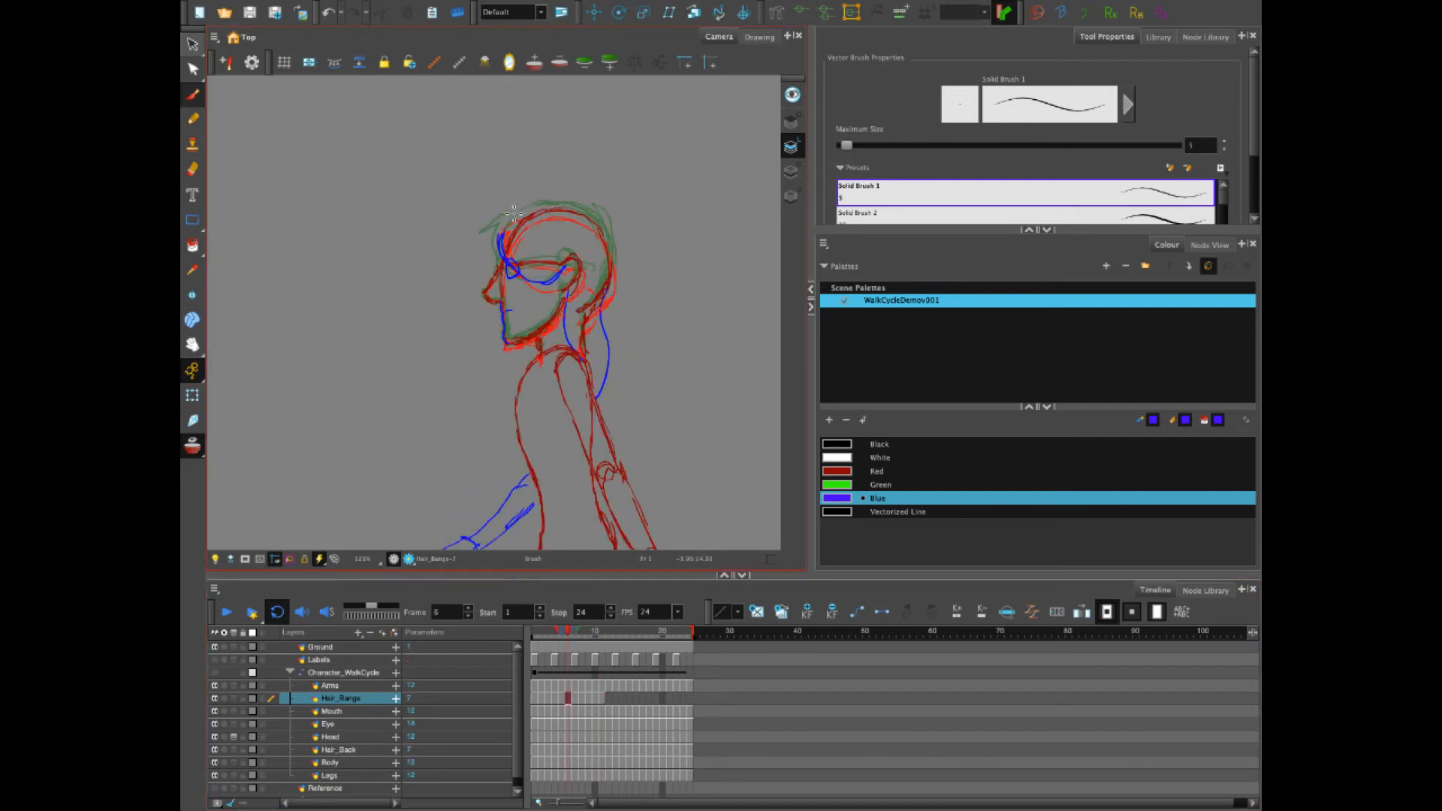
key(period)
key(period)
key(period)
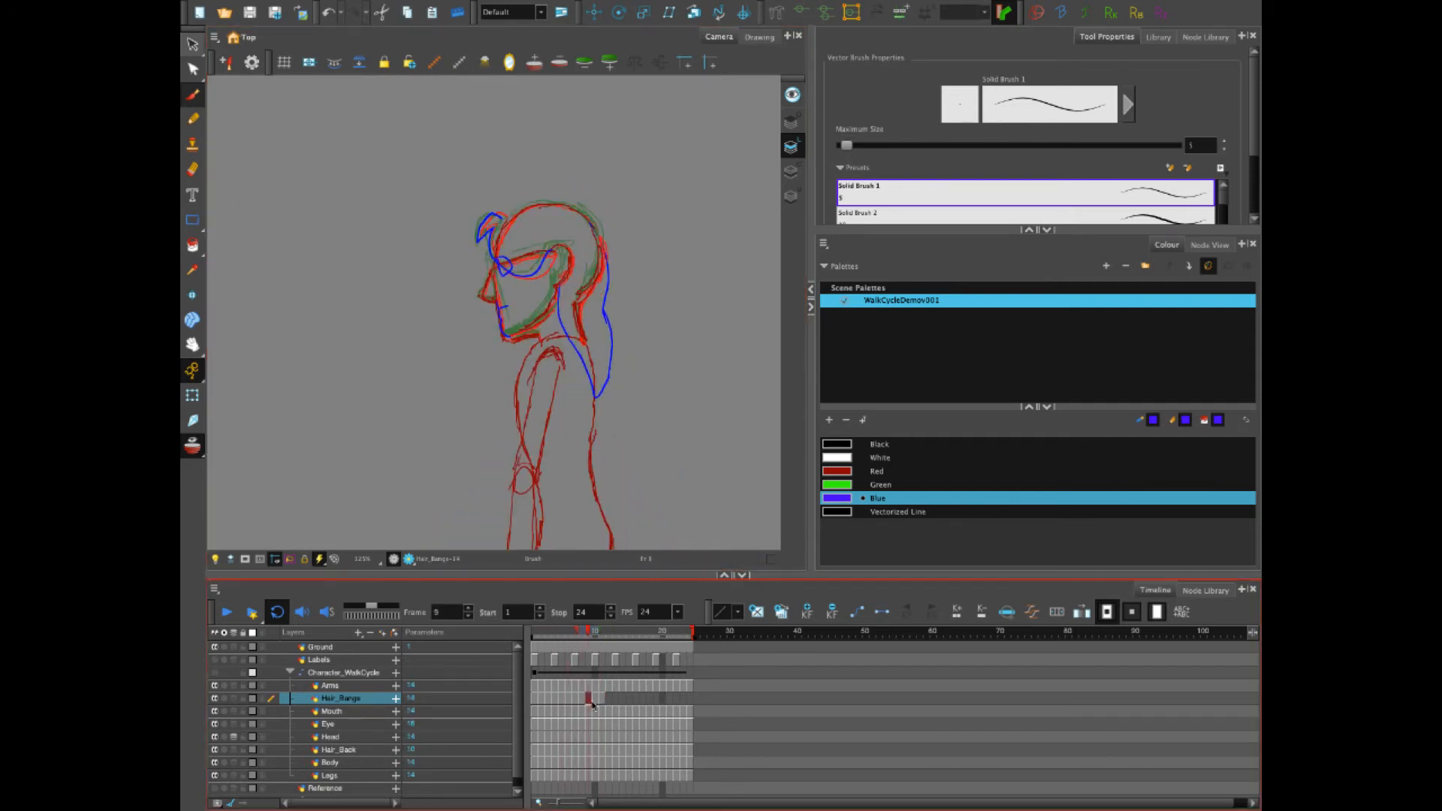
click(594, 698)
click(602, 699)
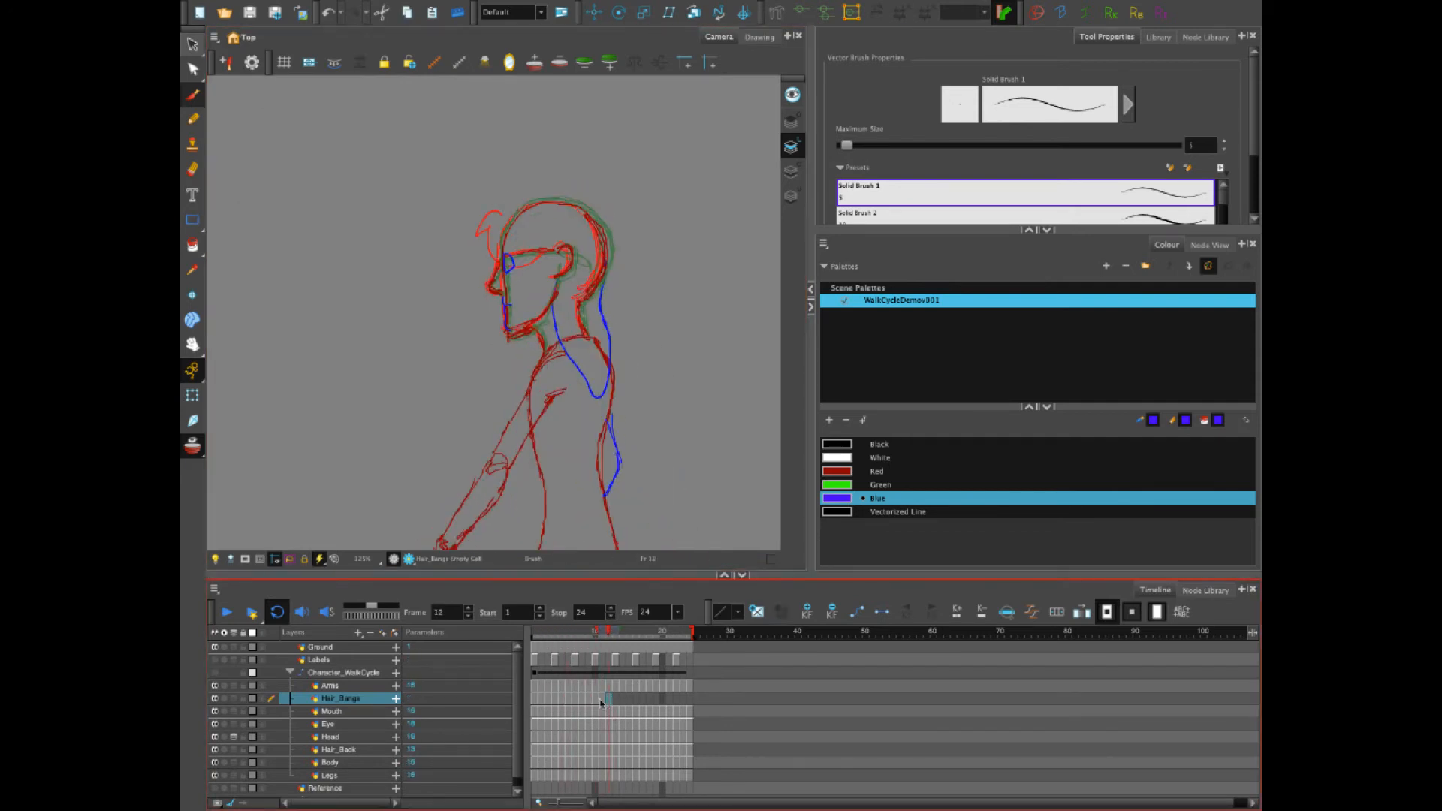
key(comma)
key(comma)
key(period)
key(period)
key(period)
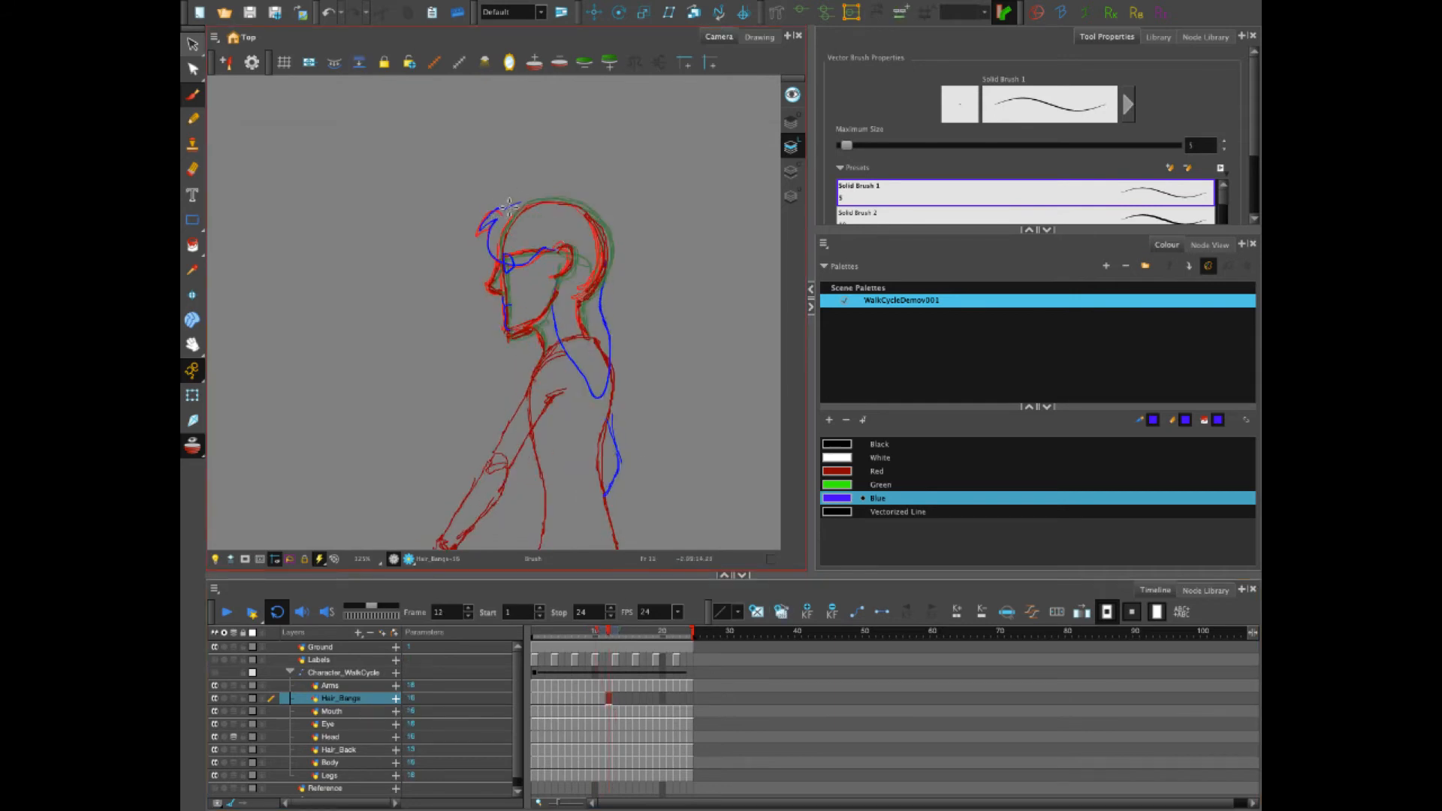
Draw the blue bangs frame by frame on frames 12 to 15 of the Hair_Bangs layer
drag(505, 214, 498, 257)
key(period)
mouse_move(609, 633)
mouse_down()
mouse_move(576, 638)
mouse_move(636, 672)
mouse_move(595, 686)
mouse_move(627, 705)
mouse_up()
drag(518, 271, 563, 262)
mouse_move(518, 209)
mouse_down()
mouse_move(501, 256)
mouse_move(566, 271)
mouse_up()
key(period)
drag(515, 219, 502, 270)
key(period)
drag(523, 289, 561, 280)
Continue drawing the blue bangs frame by frame on frames 16 to 22 of the Hair_Bangs layer
key(period)
key(period)
key(period)
key(period)
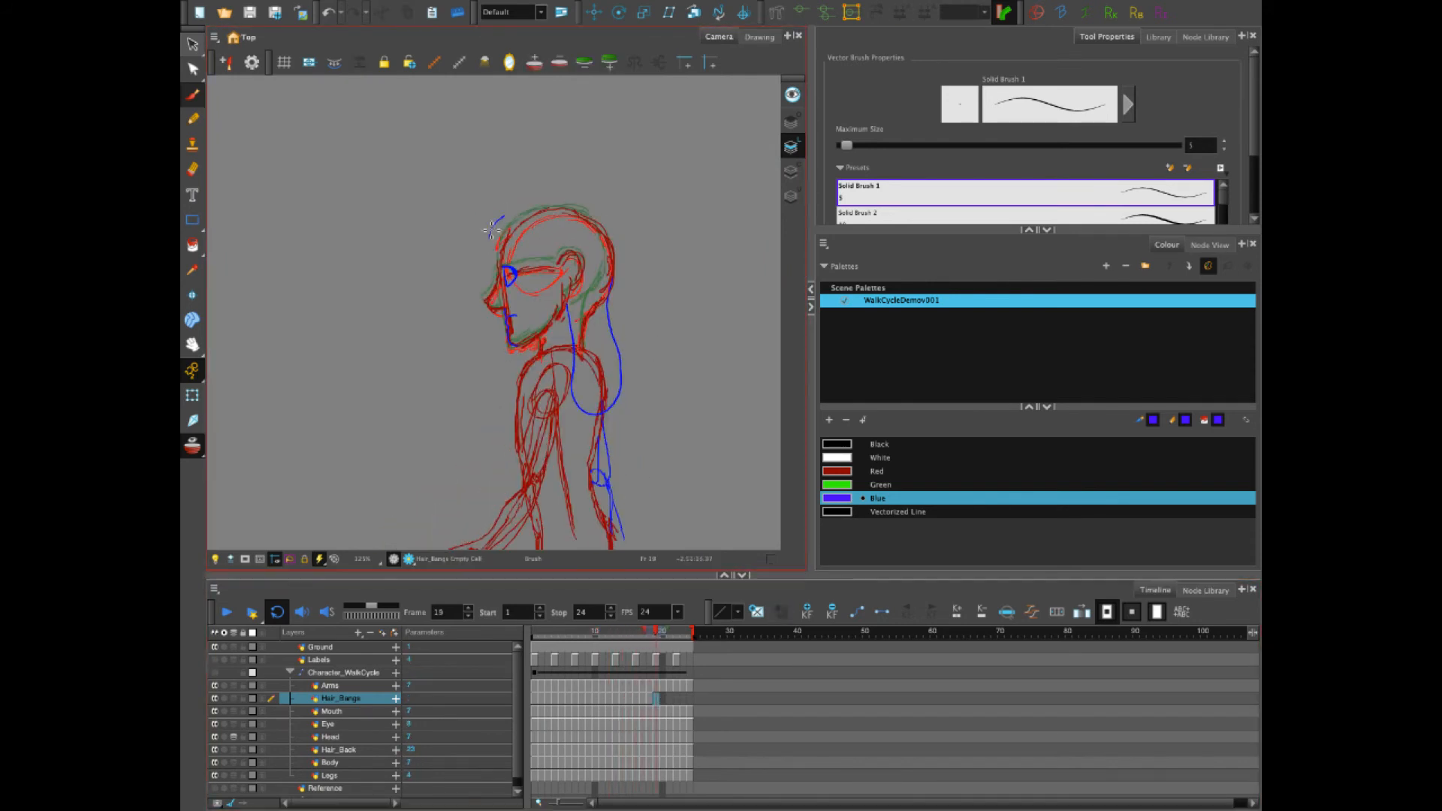
key(period)
key(period)
key(period)
key(period)
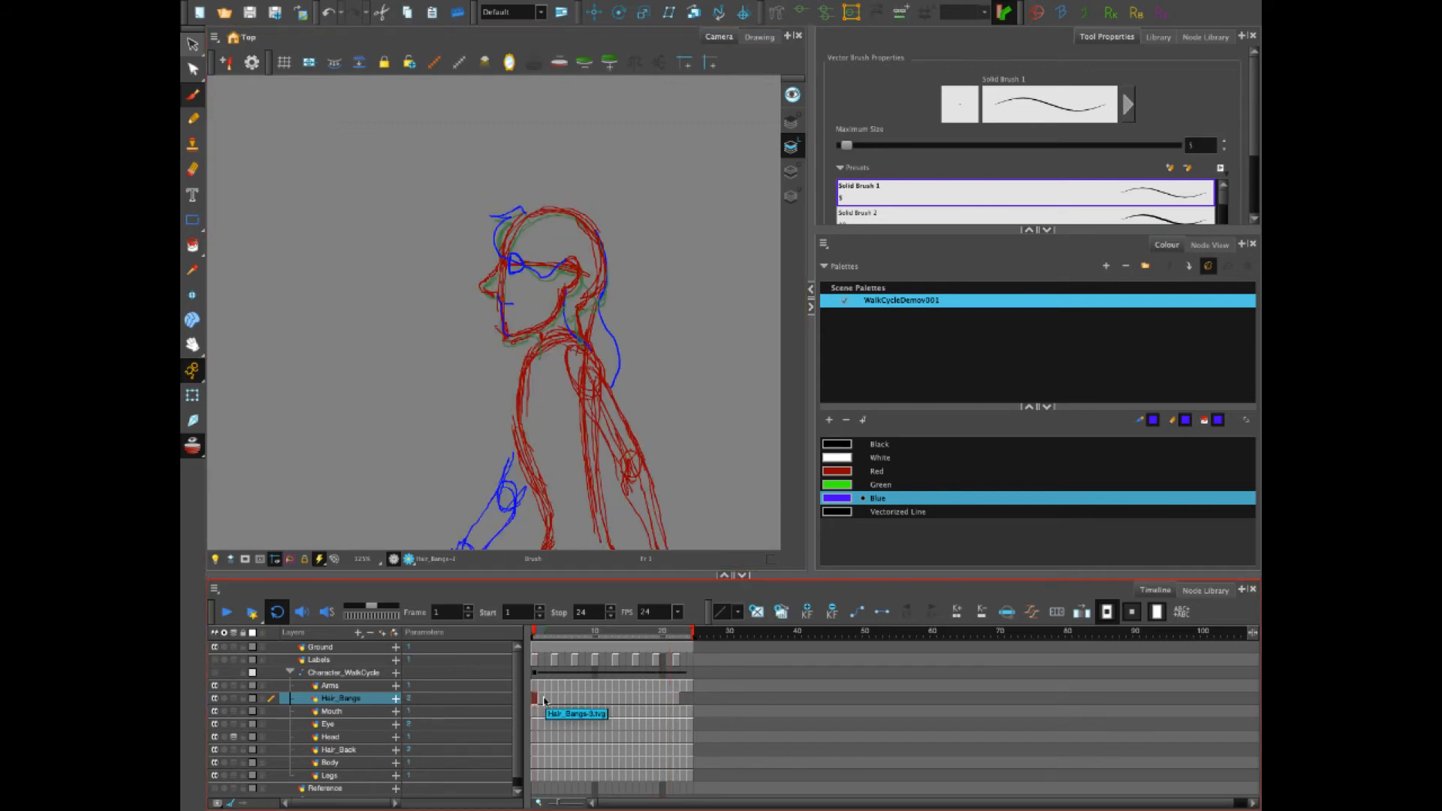
Draw the blue bangs on the remaining frames 23 and 24 of Hair_Bangs and play back the walk cycle
click(682, 704)
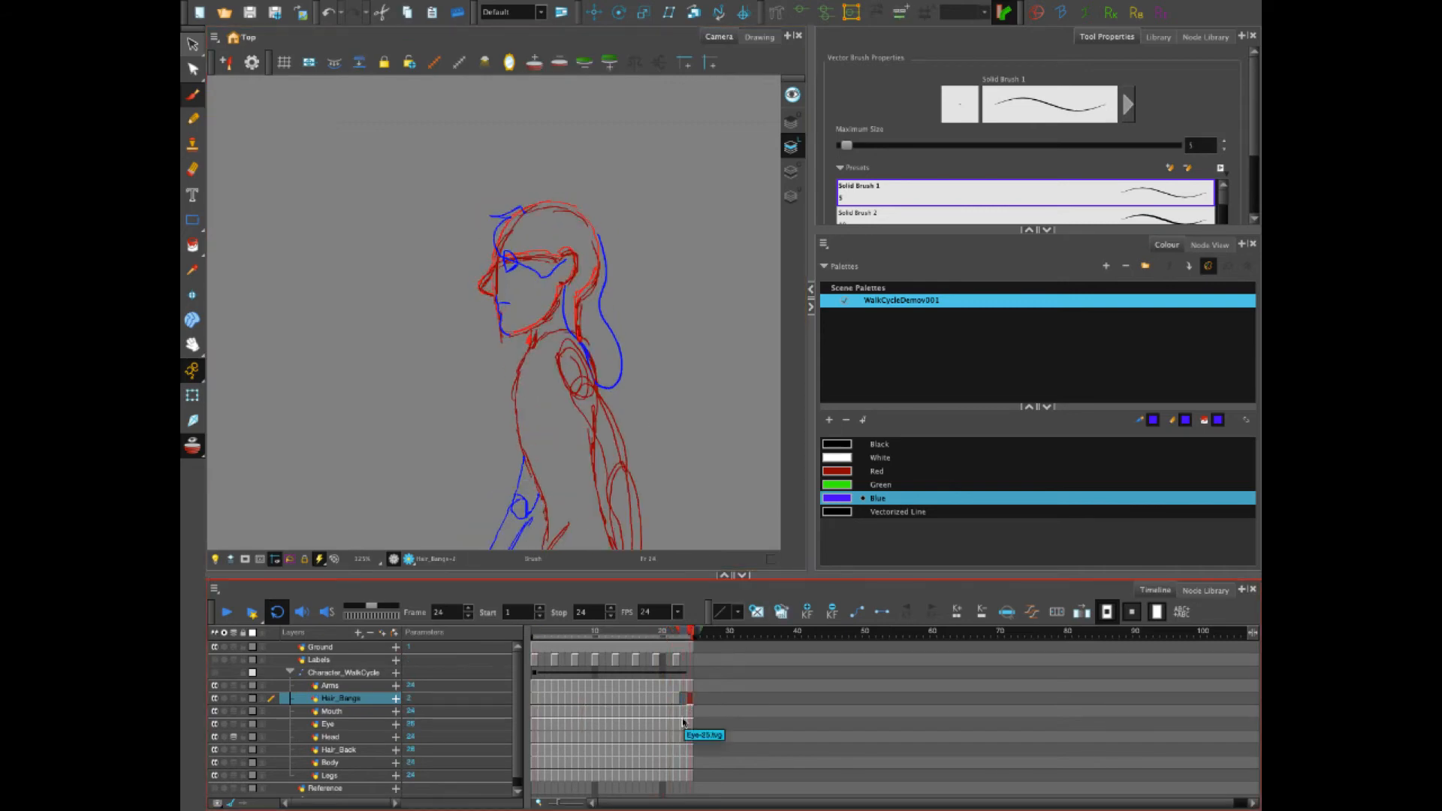
click(225, 614)
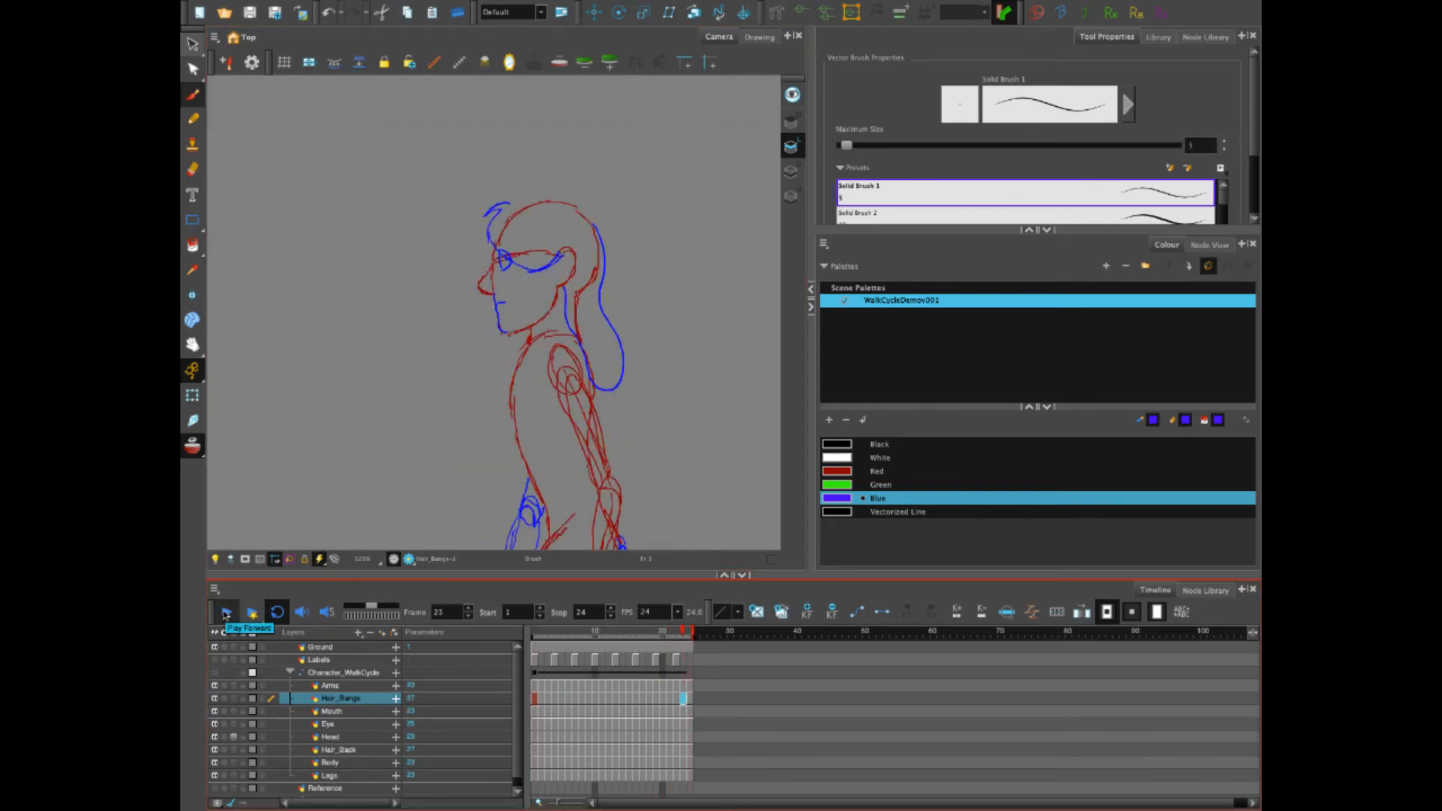
scroll(632, 431, down, 5)
key(Return)
scroll(571, 356, up, 5)
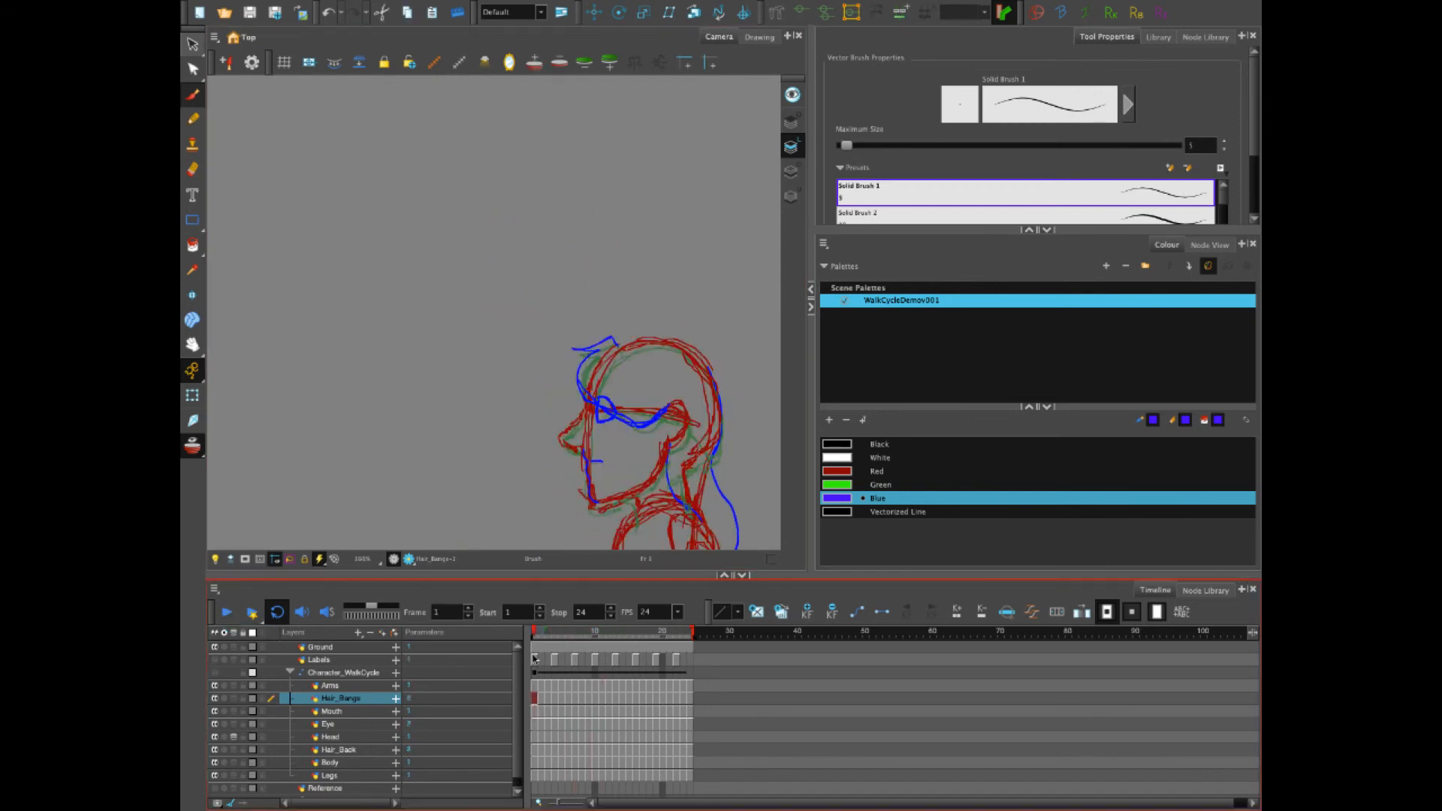
Refine the bangs on frames 9 to 13 of Hair_Bangs by erasing and redrawing their tips frame by frame
click(587, 698)
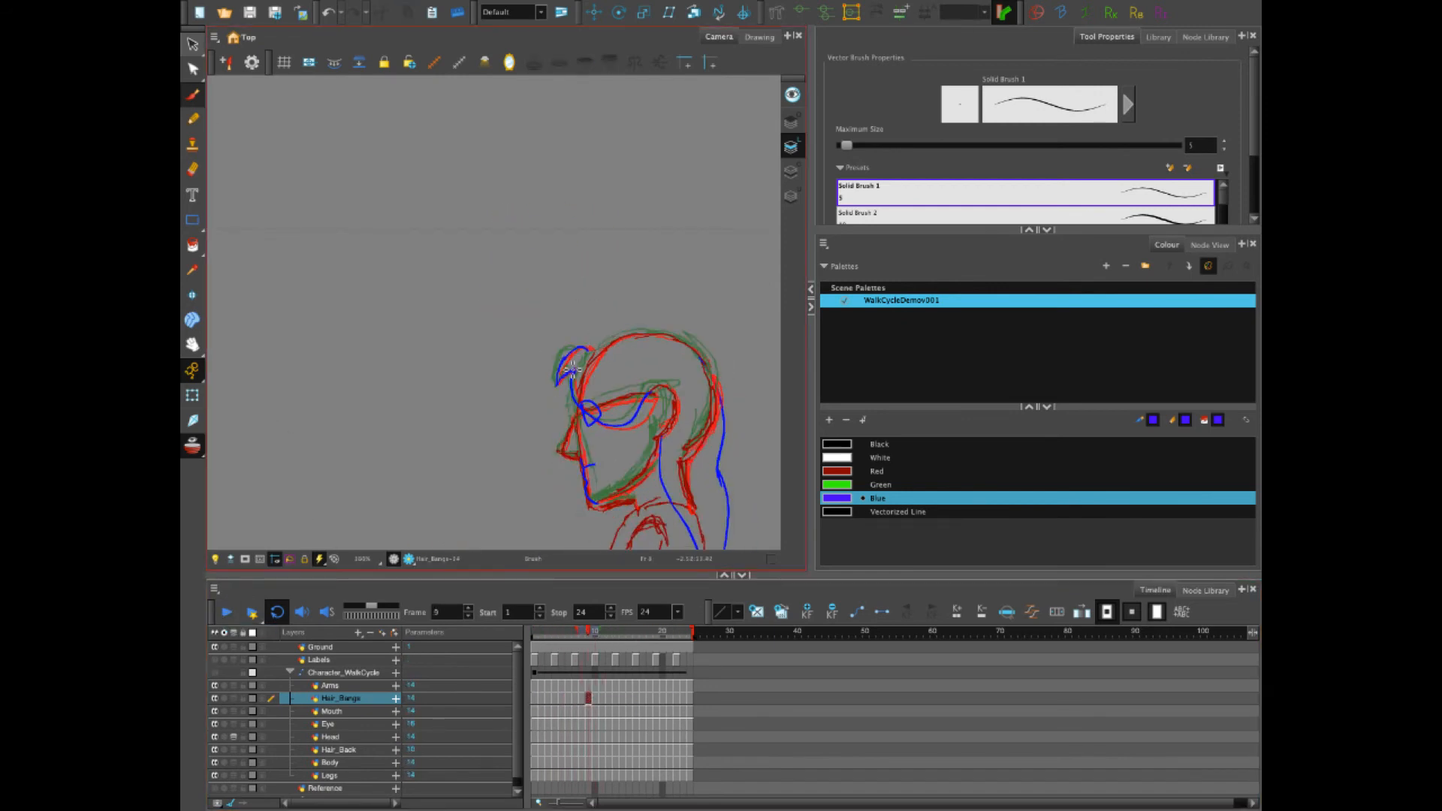
drag(589, 636, 592, 642)
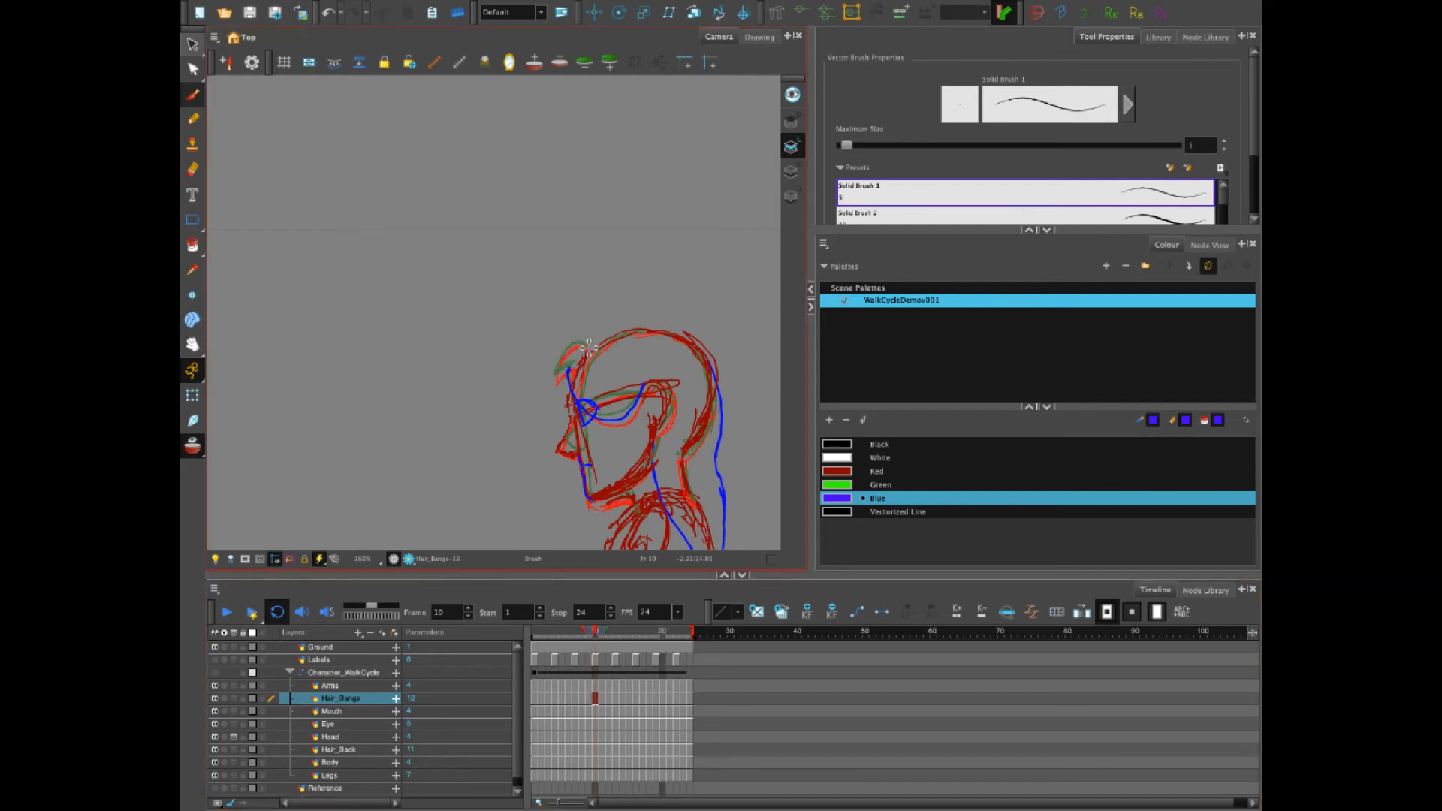
key(comma)
key(period)
key(period)
key(period)
key(period)
key(alt+e)
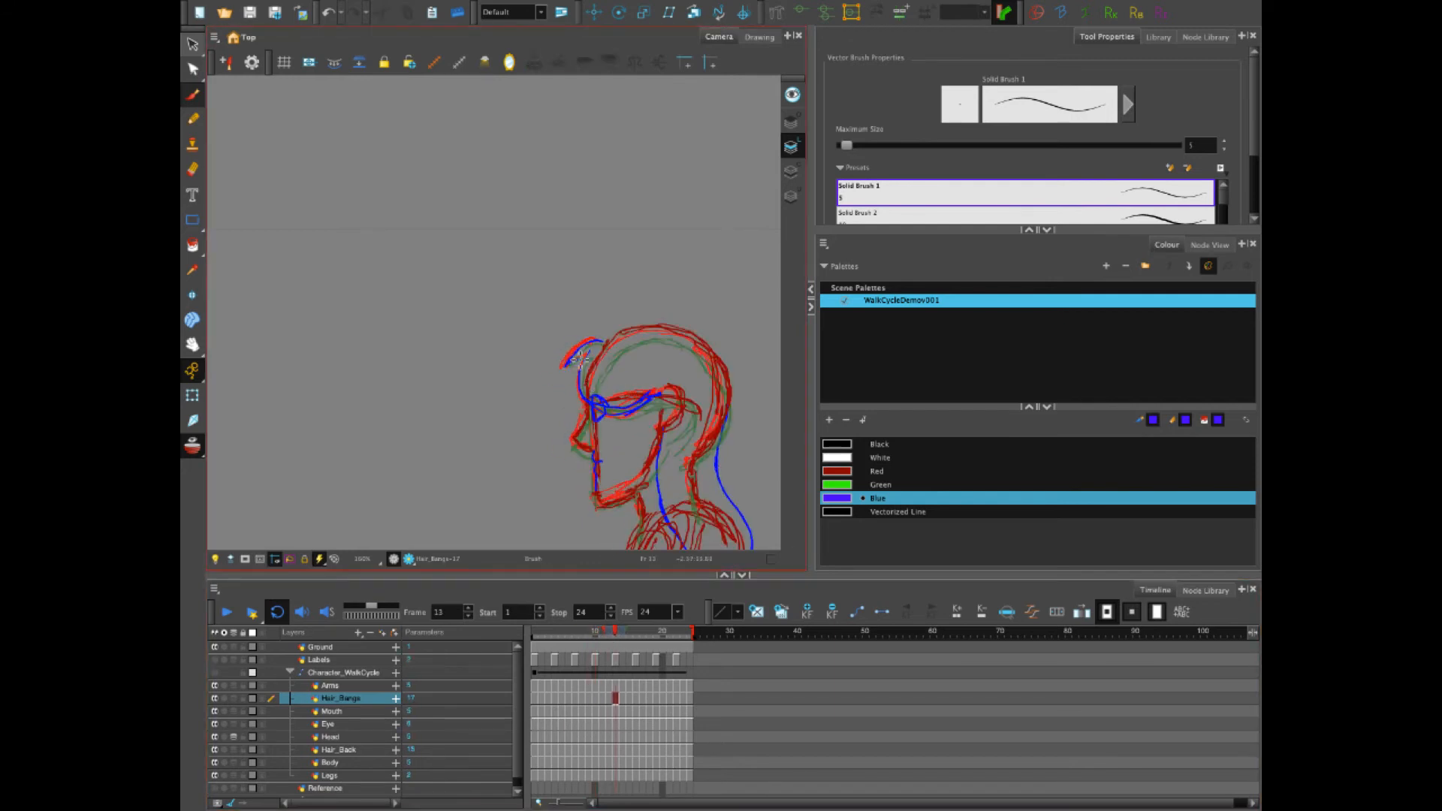
Continue erasing and redrawing the tips of the bangs frame by frame on frames 14 to 24
key(period)
key(period)
mouse_move(599, 350)
mouse_down()
mouse_move(567, 391)
mouse_move(589, 355)
mouse_up()
key(period)
key(period)
key(period)
key(alt+e)
key(period)
key(period)
key(comma)
key(period)
key(alt+e)
key(period)
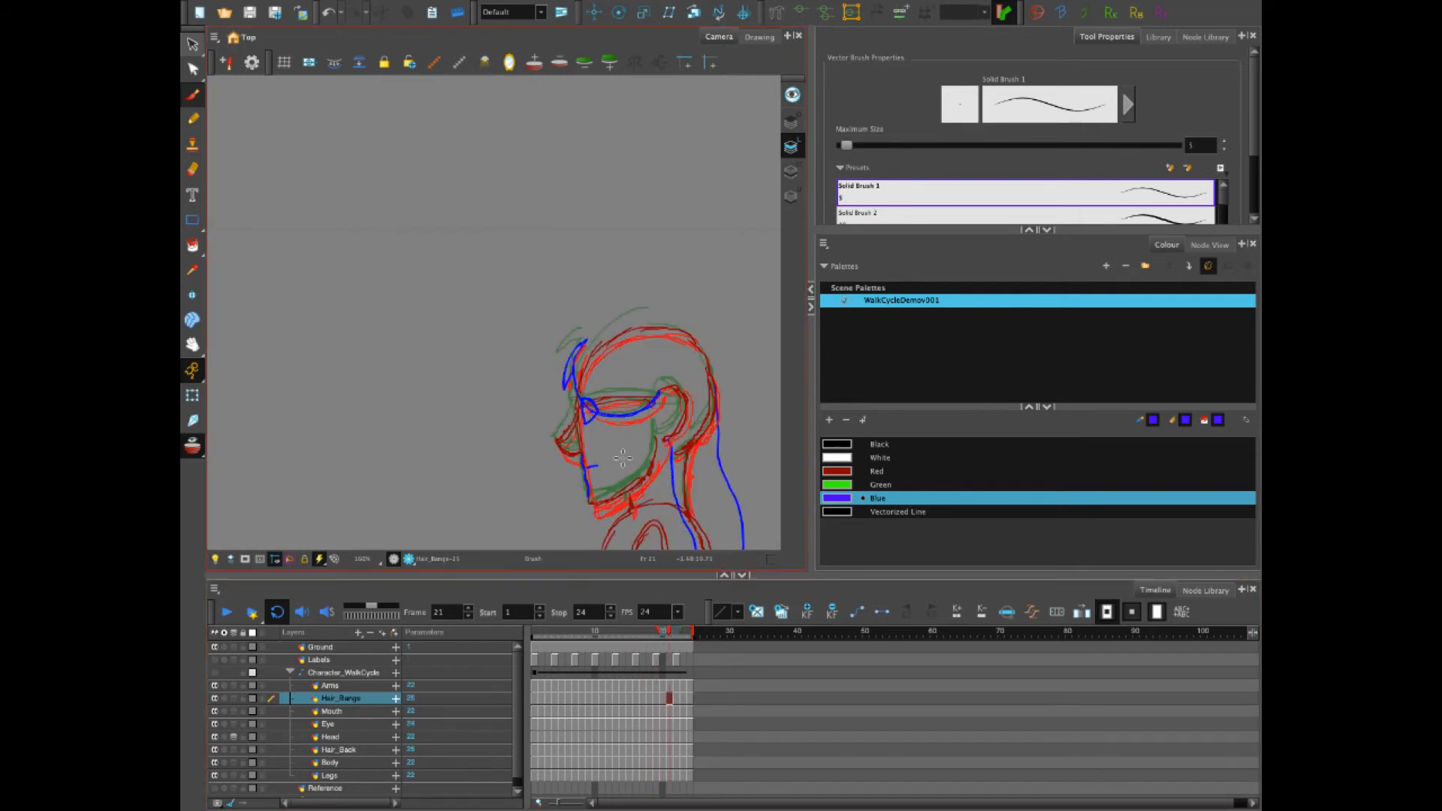
key(period)
key(period)
key(alt+b)
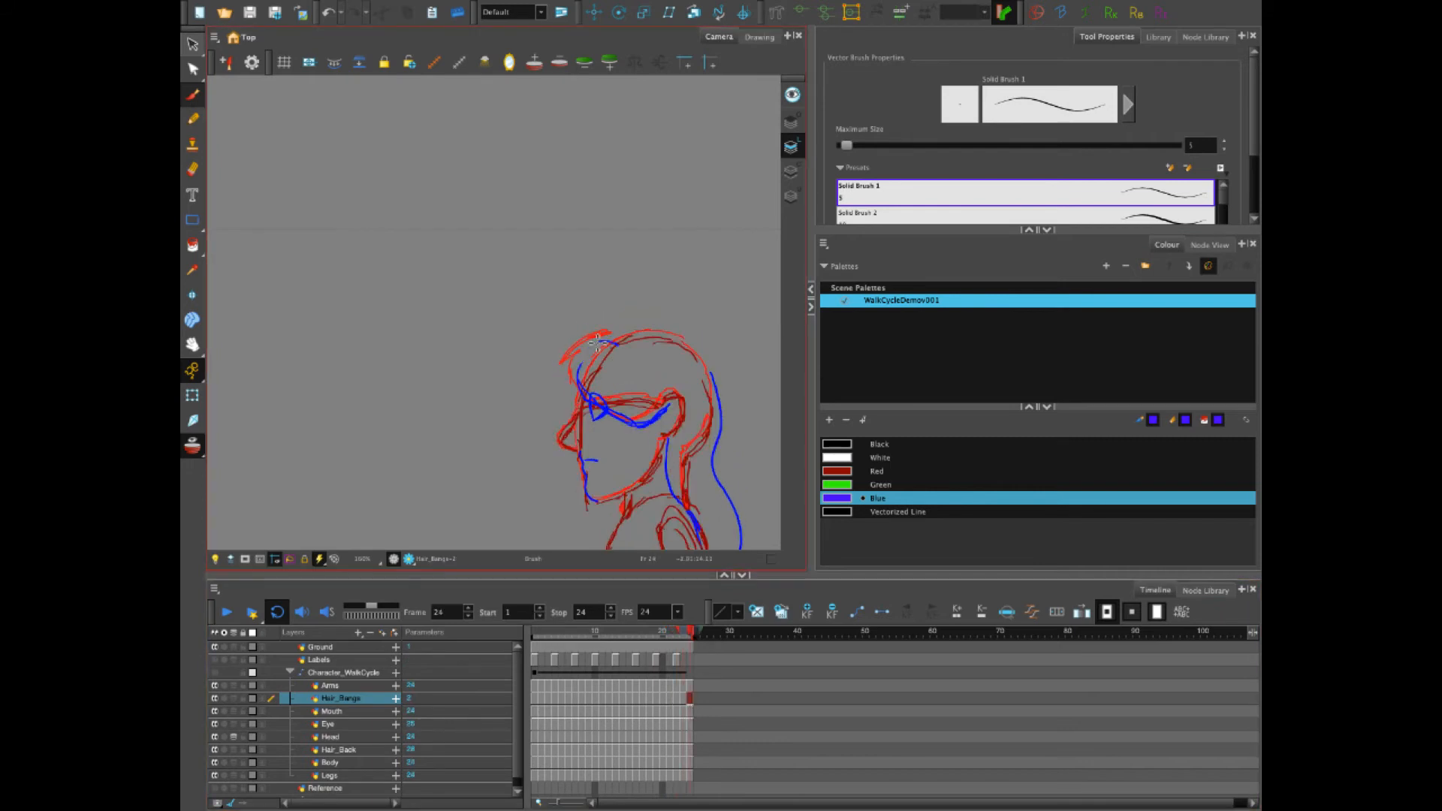
Erase and redraw the tip of the bangs on frame 2 and play back the walk cycle
click(226, 612)
click(226, 616)
click(541, 632)
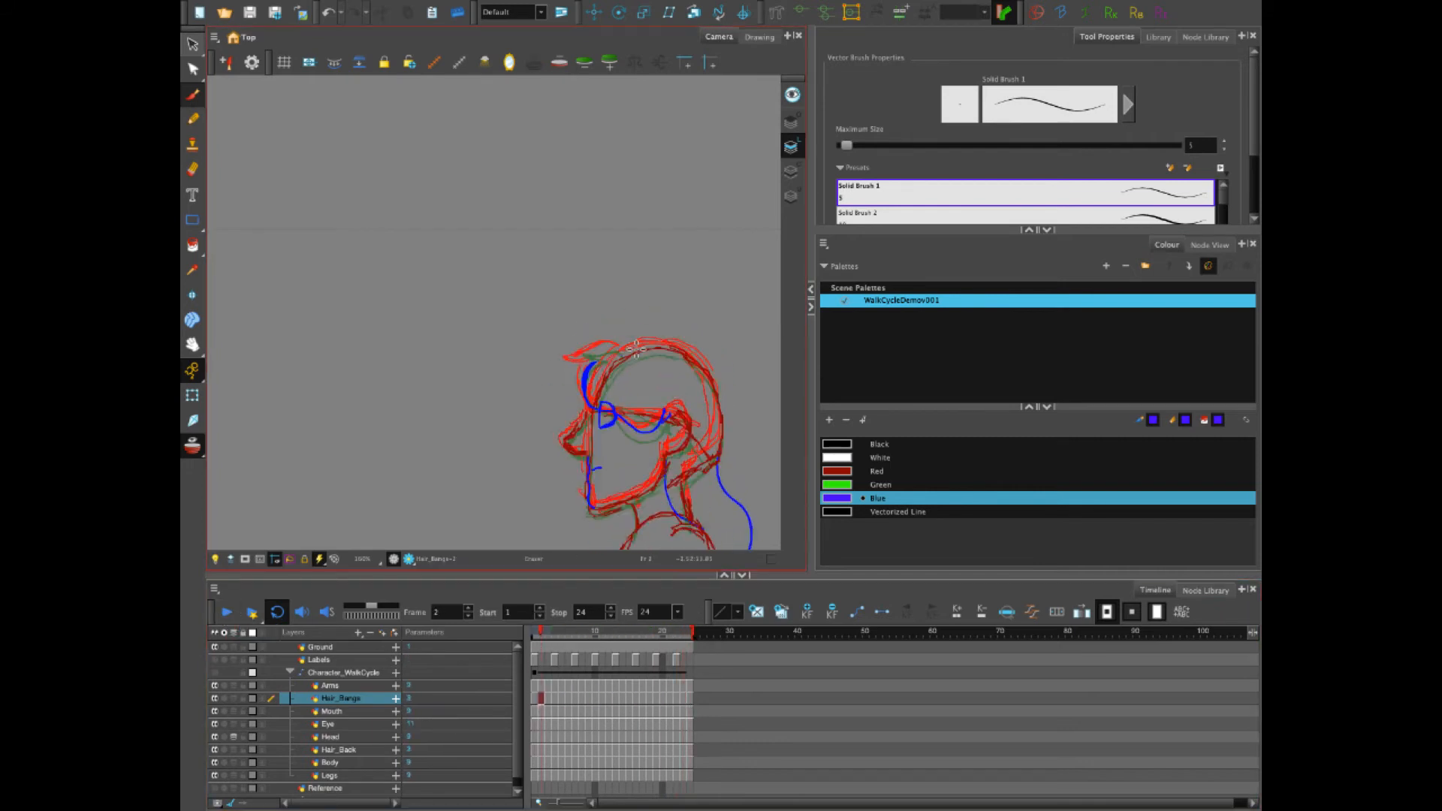
key(period)
click(226, 612)
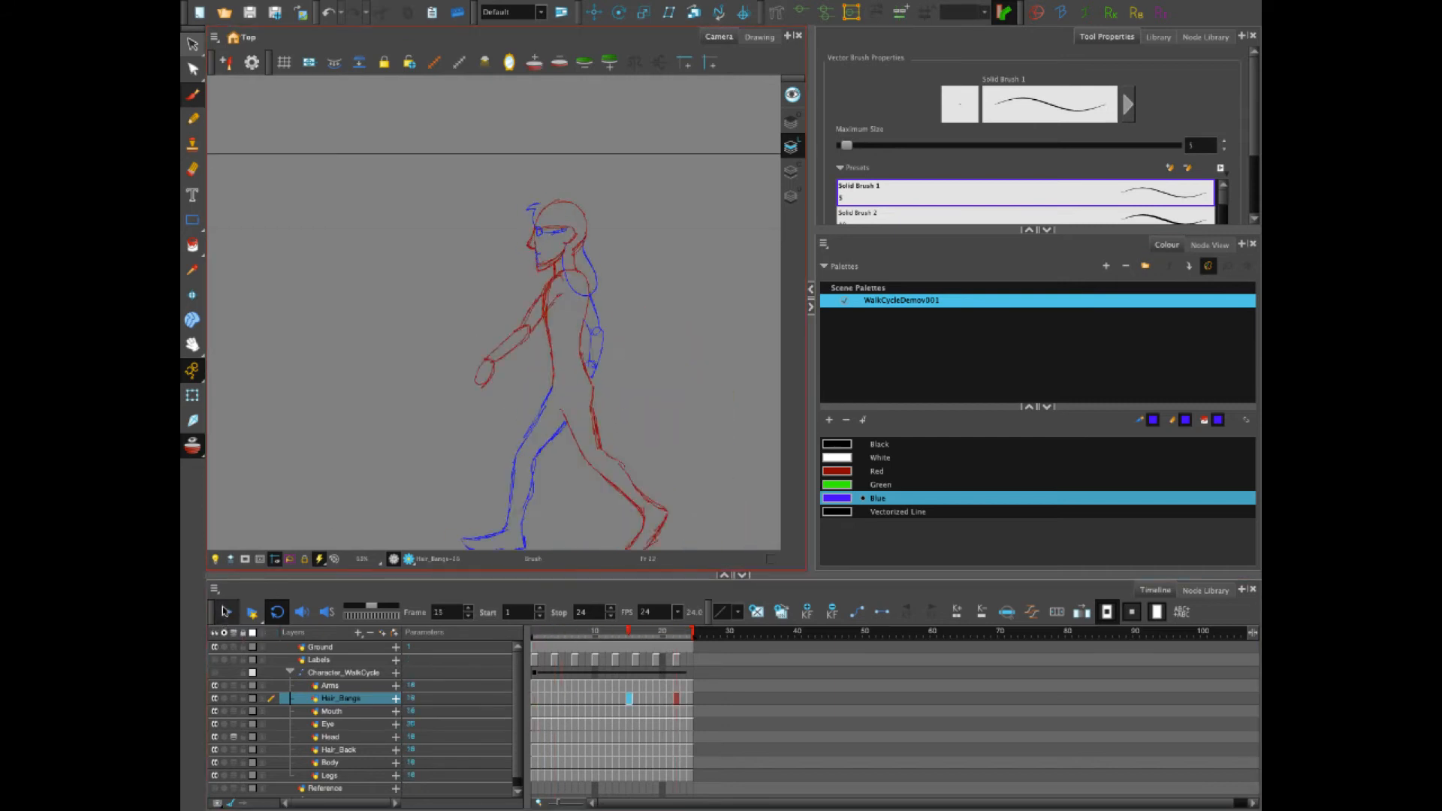
Add a vector drawing layer named Pupil directly above the Eye layer
click(328, 724)
click(358, 633)
click(381, 683)
text(Pupil)
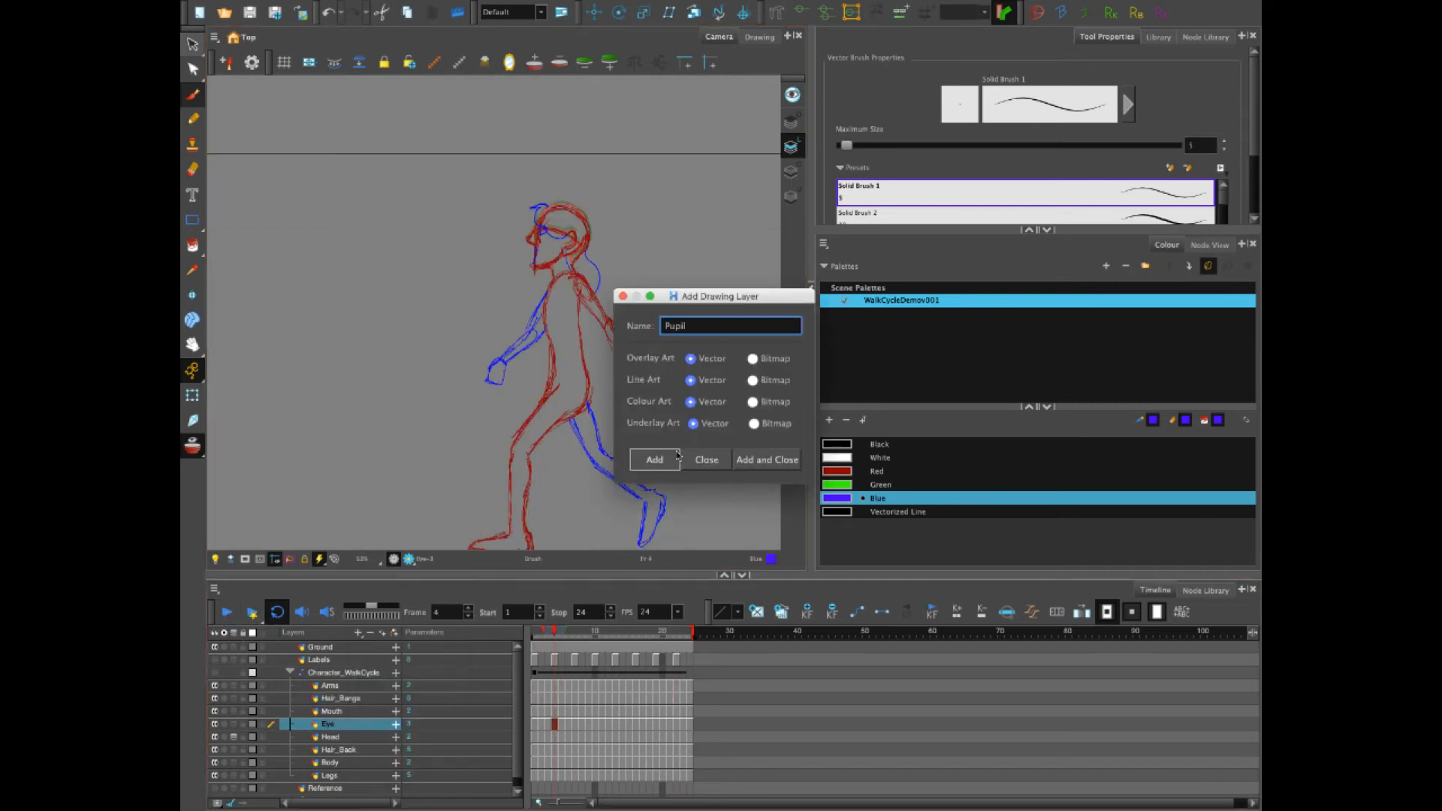
key(Return)
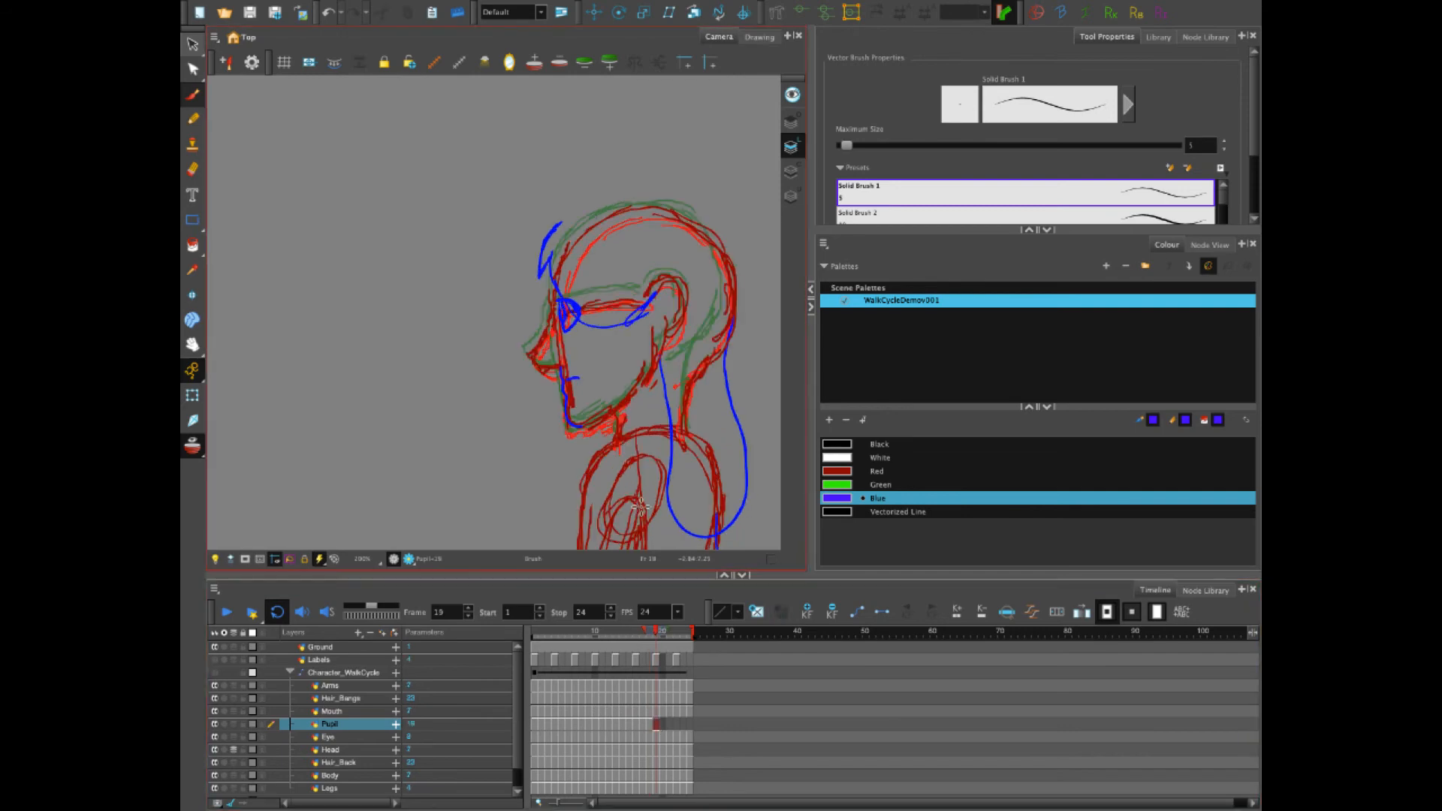
Draw the blue pupil frame by frame on the Pupil layer through frame 24 and play back the cycle
drag(552, 305, 556, 308)
key(period)
key(period)
click(226, 615)
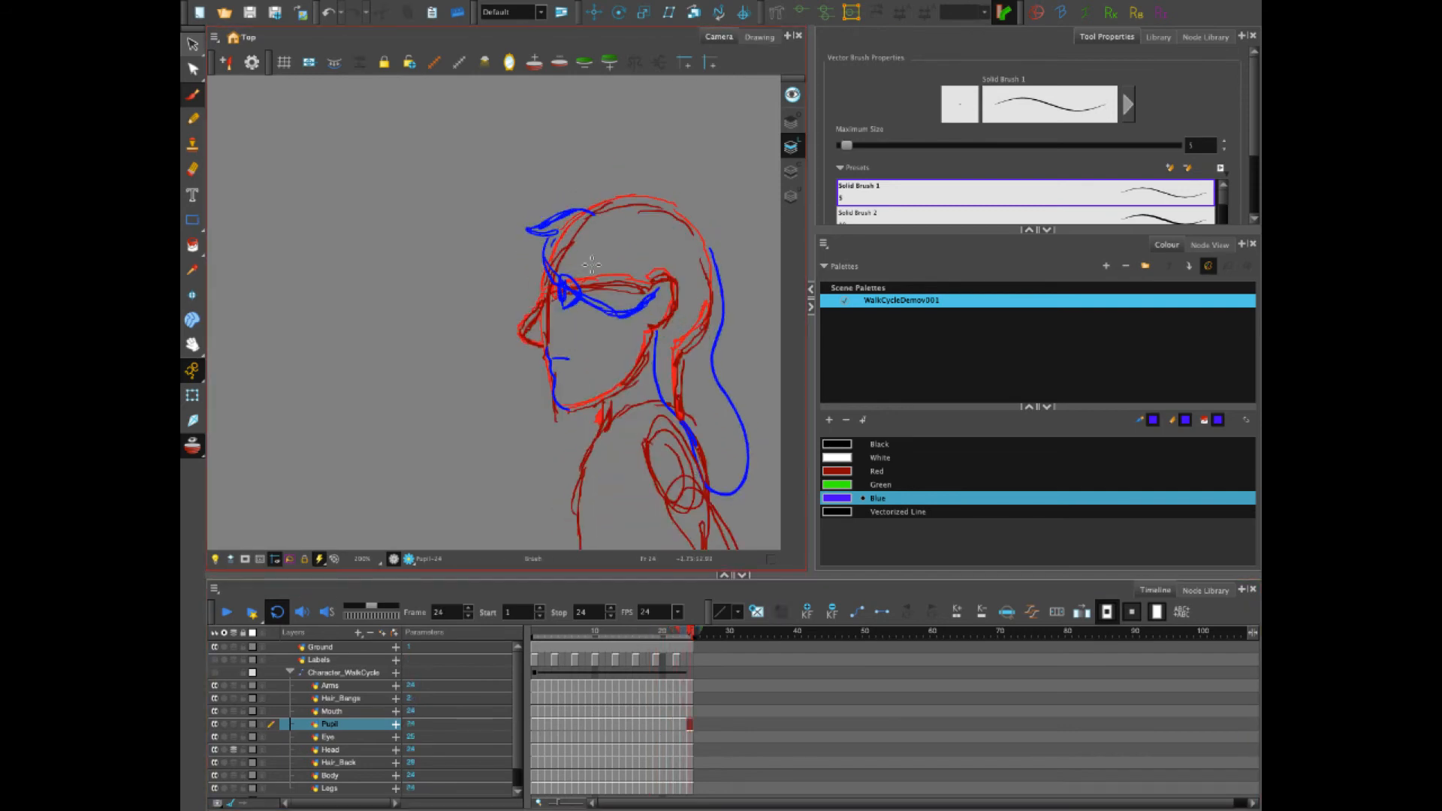
click(226, 615)
Add a vector drawing layer named Brows directly above the Pupil layer
click(358, 633)
text(Brows)
click(766, 458)
Draw the blue eyebrow above the eye frame by frame on frames 1 to 10 of the Brows layer
click(535, 724)
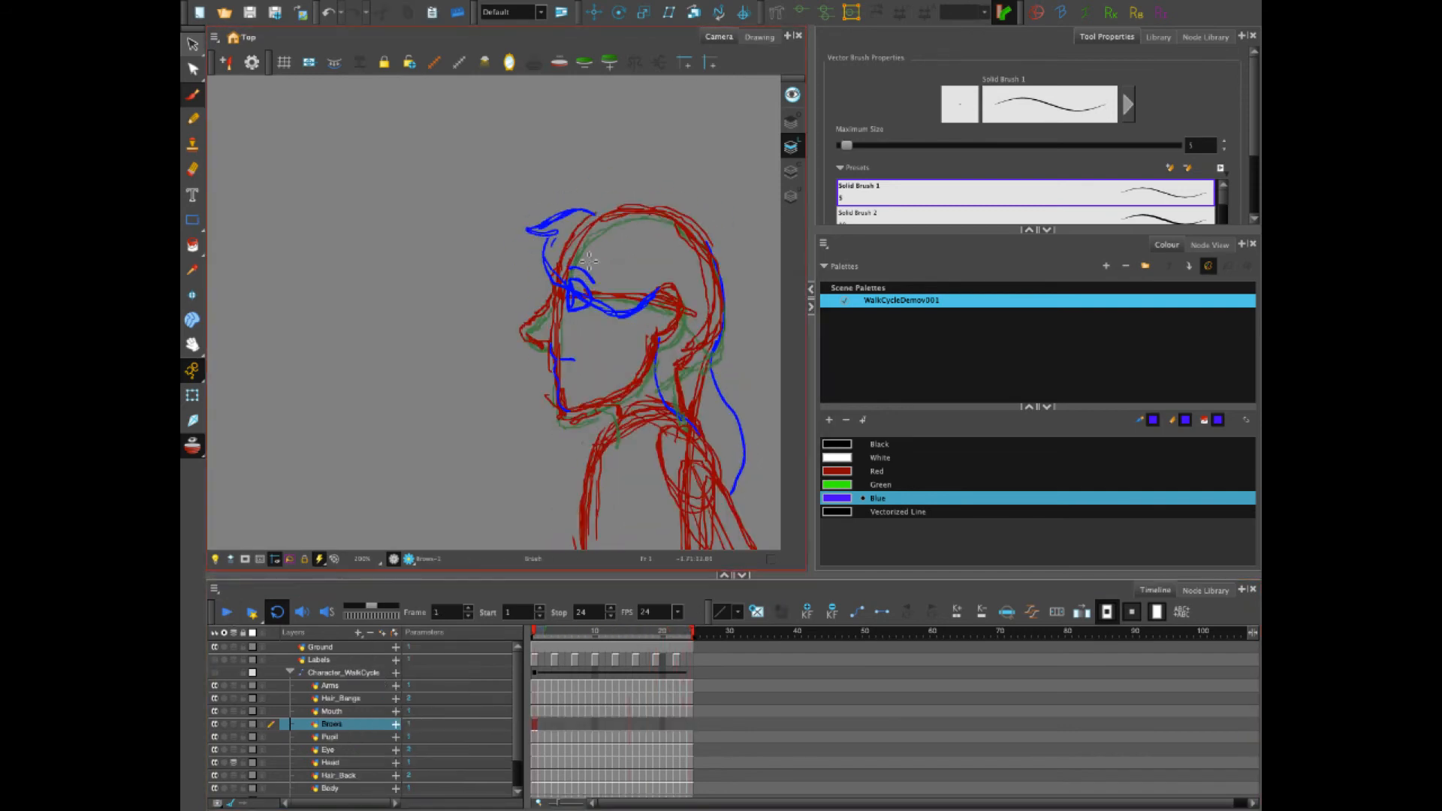
drag(583, 279, 599, 289)
key(period)
key(period)
key(period)
key(period)
key(period)
key(period)
key(period)
key(period)
key(period)
key(period)
key(period)
key(period)
key(period)
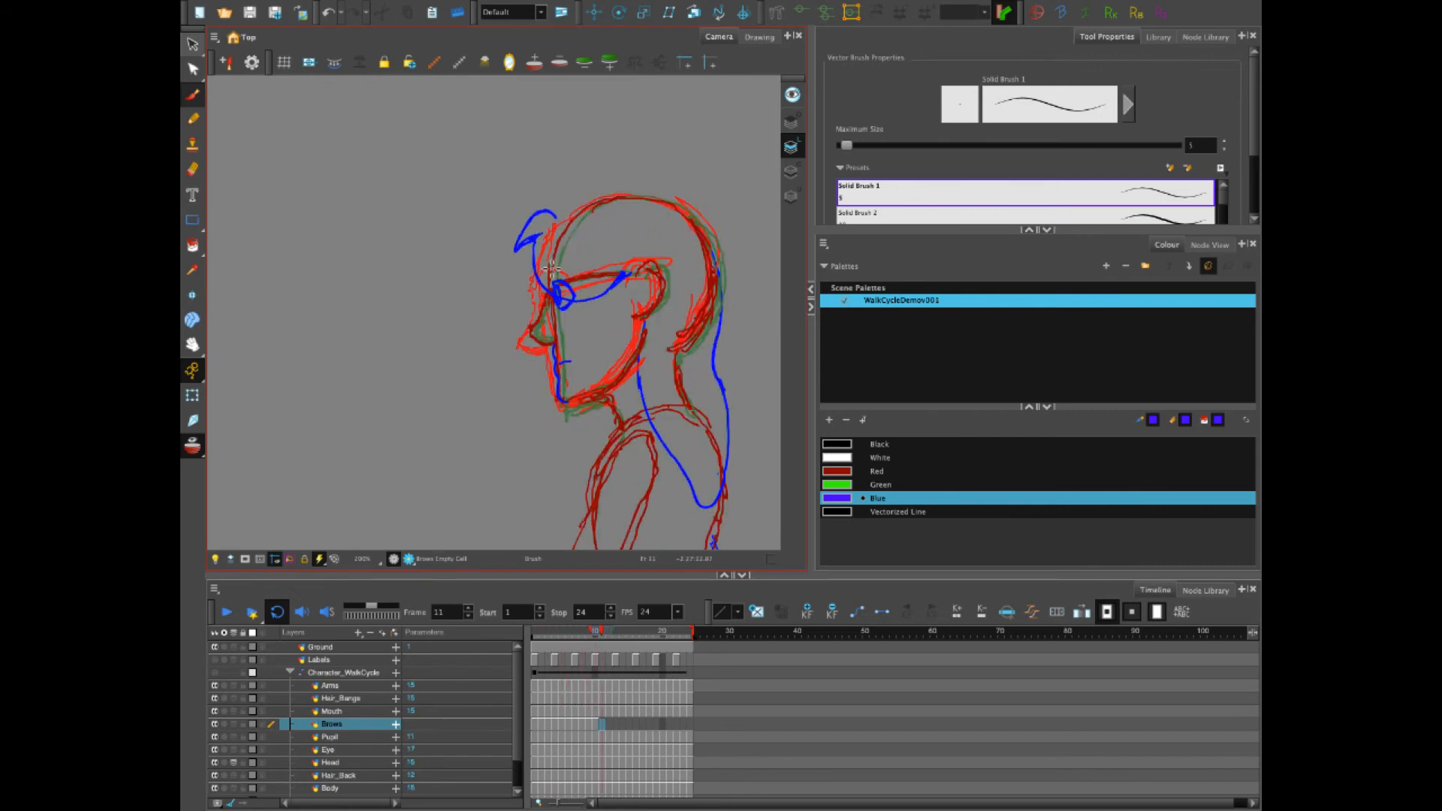
Continue the eyebrow on frames 11 to 24 of the Brows layer and play back the cycle
key(period)
key(period)
key(period)
key(period)
key(period)
key(period)
key(period)
key(period)
key(period)
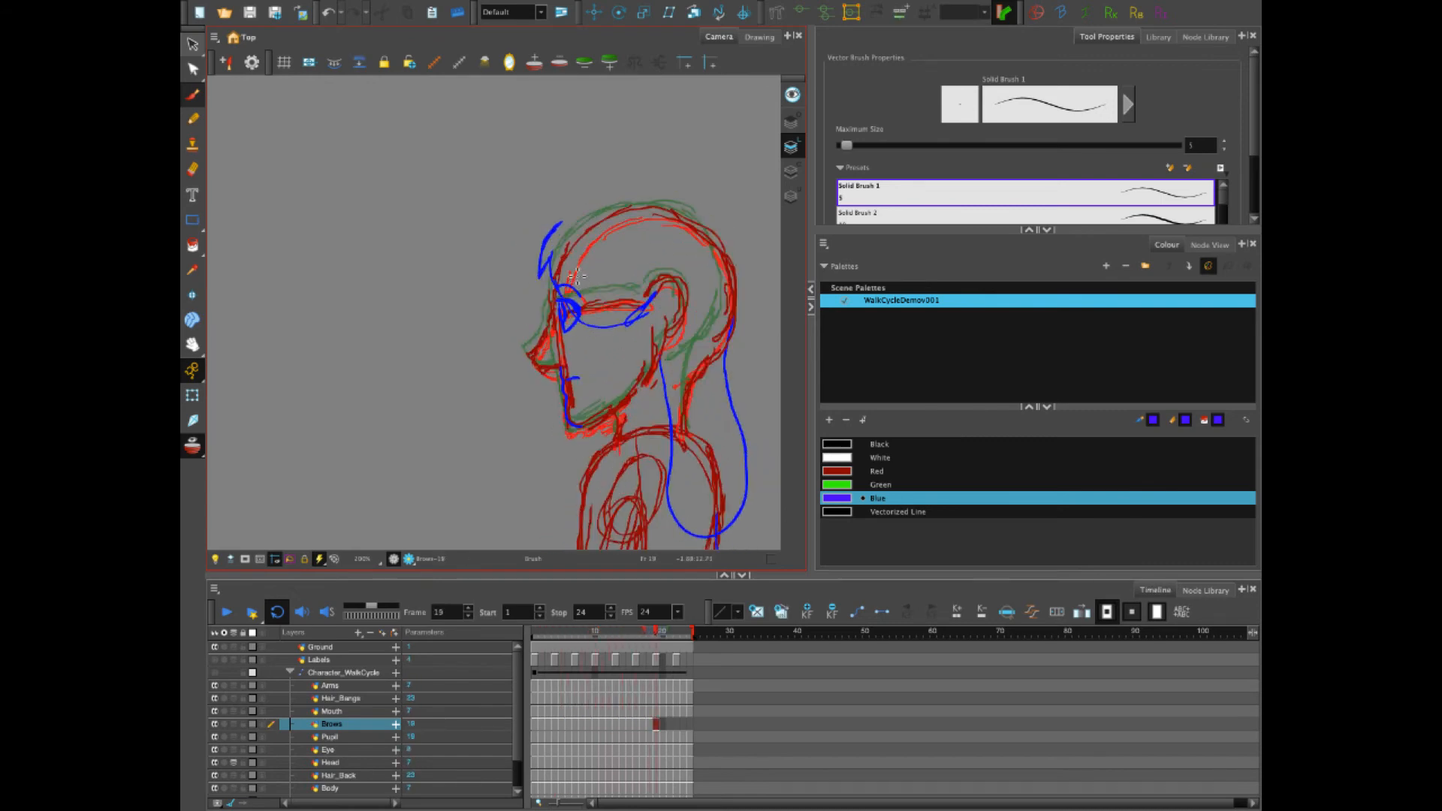
key(period)
click(226, 613)
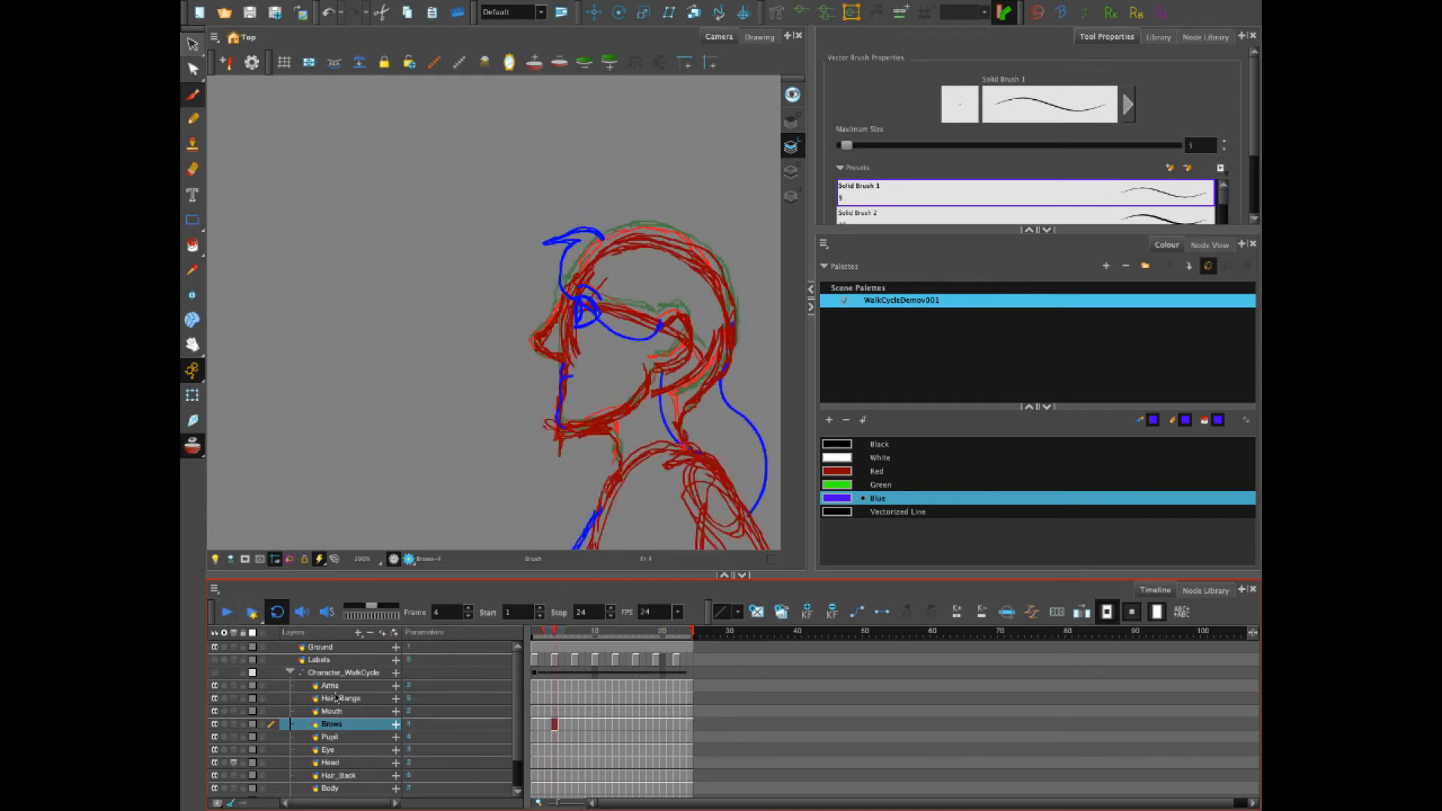
Add a vector drawing layer named Cowl directly above the Arms layer
click(337, 686)
click(358, 633)
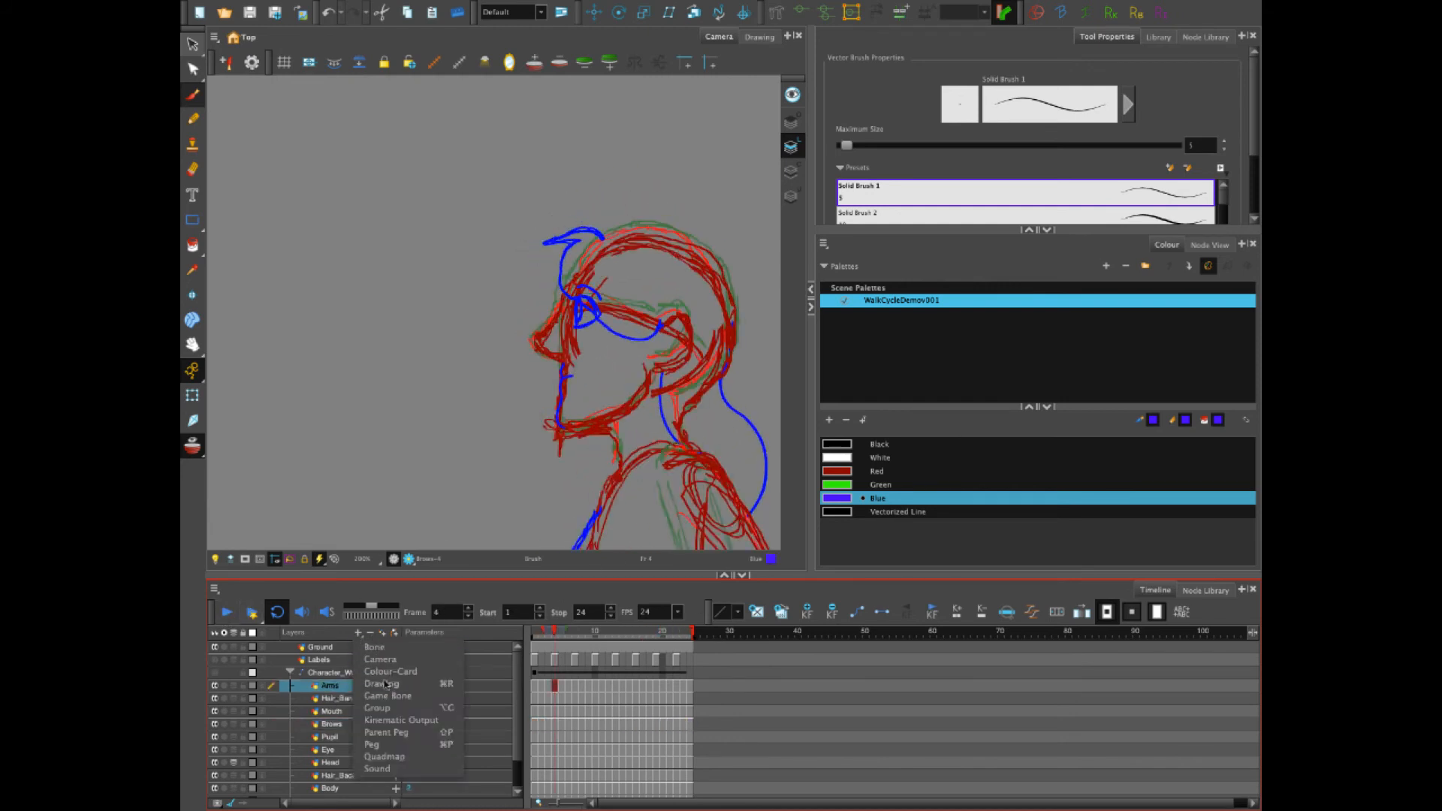
click(385, 684)
text(Cowl)
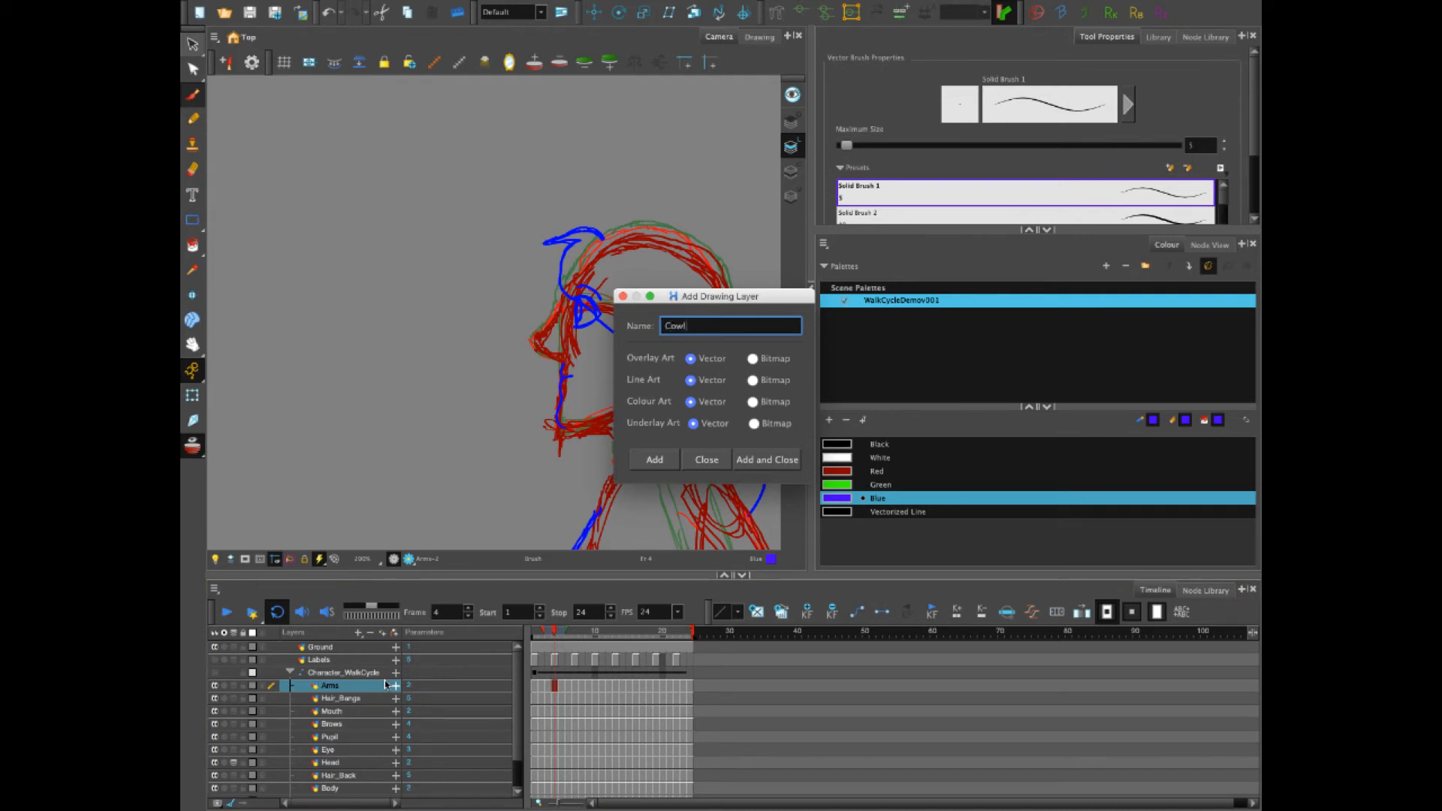
click(764, 460)
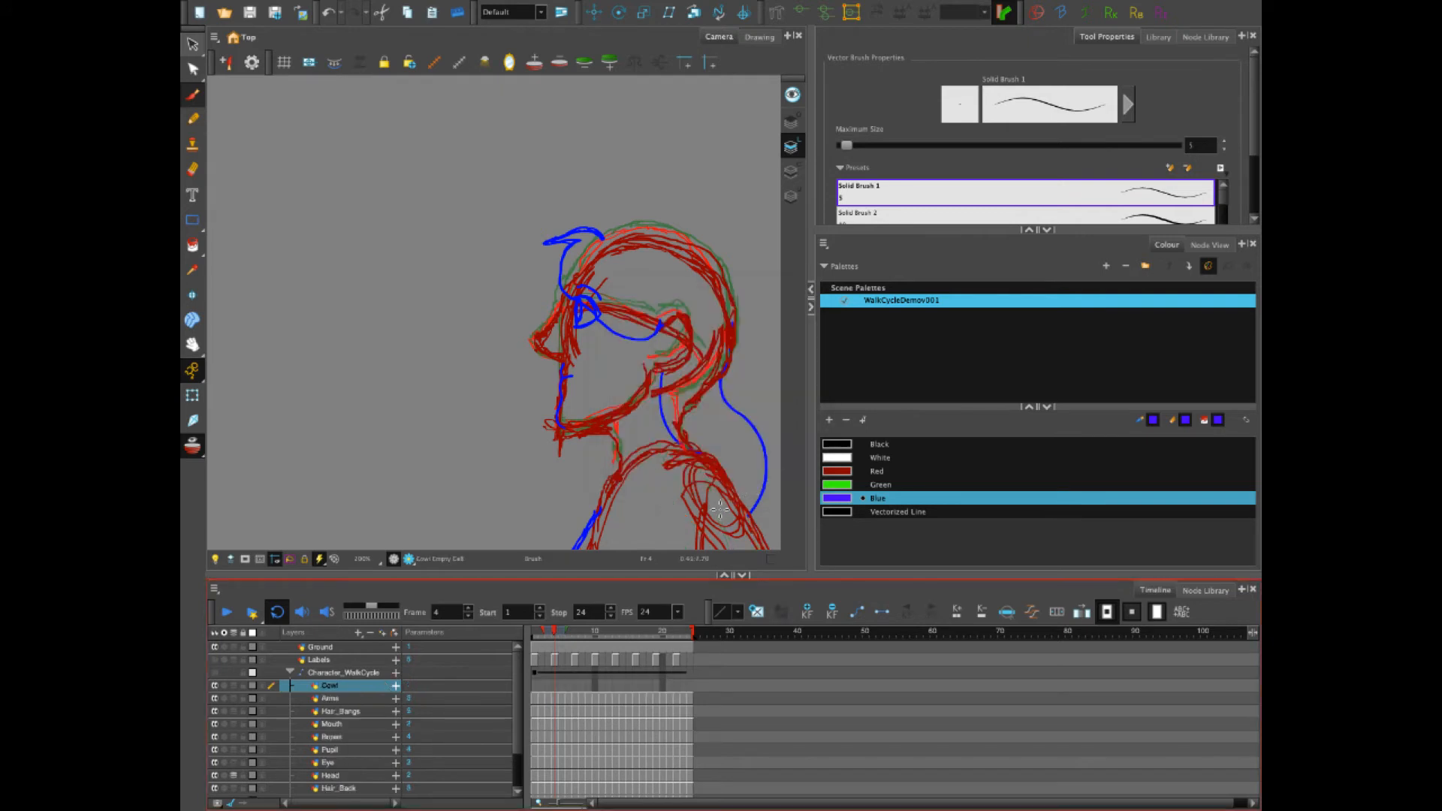
Draw the blue cowl on frame 1 of the Cowl layer, from the neckline over the shoulders to a curved chest-level hem
drag(722, 499, 708, 353)
mouse_move(597, 302)
mouse_down()
mouse_move(670, 290)
mouse_move(605, 305)
mouse_up()
key(ctrl+z)
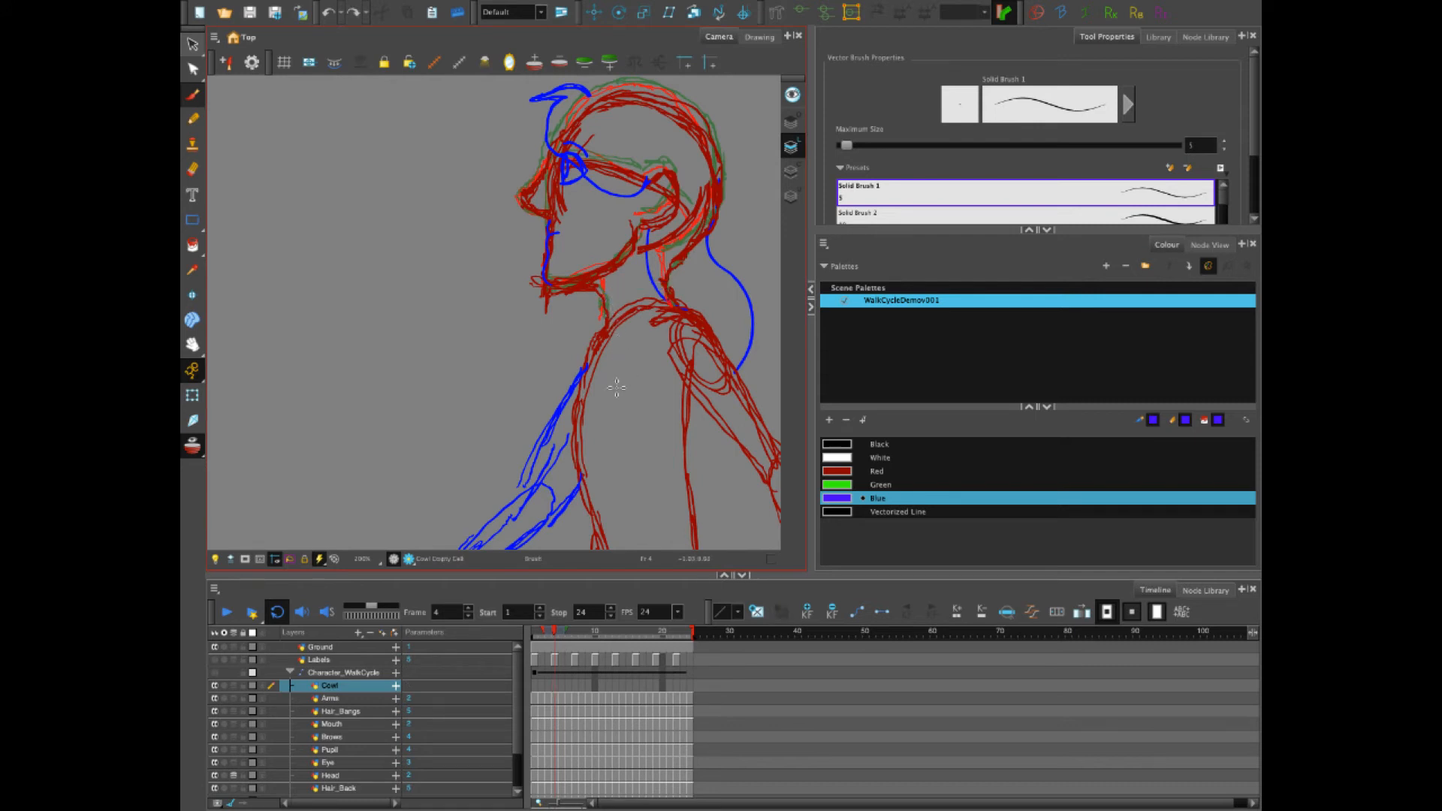
click(535, 687)
mouse_move(602, 264)
mouse_down()
mouse_move(678, 246)
mouse_move(596, 272)
mouse_move(667, 262)
mouse_move(740, 386)
mouse_move(722, 384)
mouse_move(742, 394)
mouse_move(594, 450)
mouse_move(609, 458)
mouse_move(727, 395)
mouse_up()
drag(599, 286, 557, 449)
Draw the cowl's neckline, sides and curved hem on frame 2, following the onion-skinned previous drawing
click(546, 632)
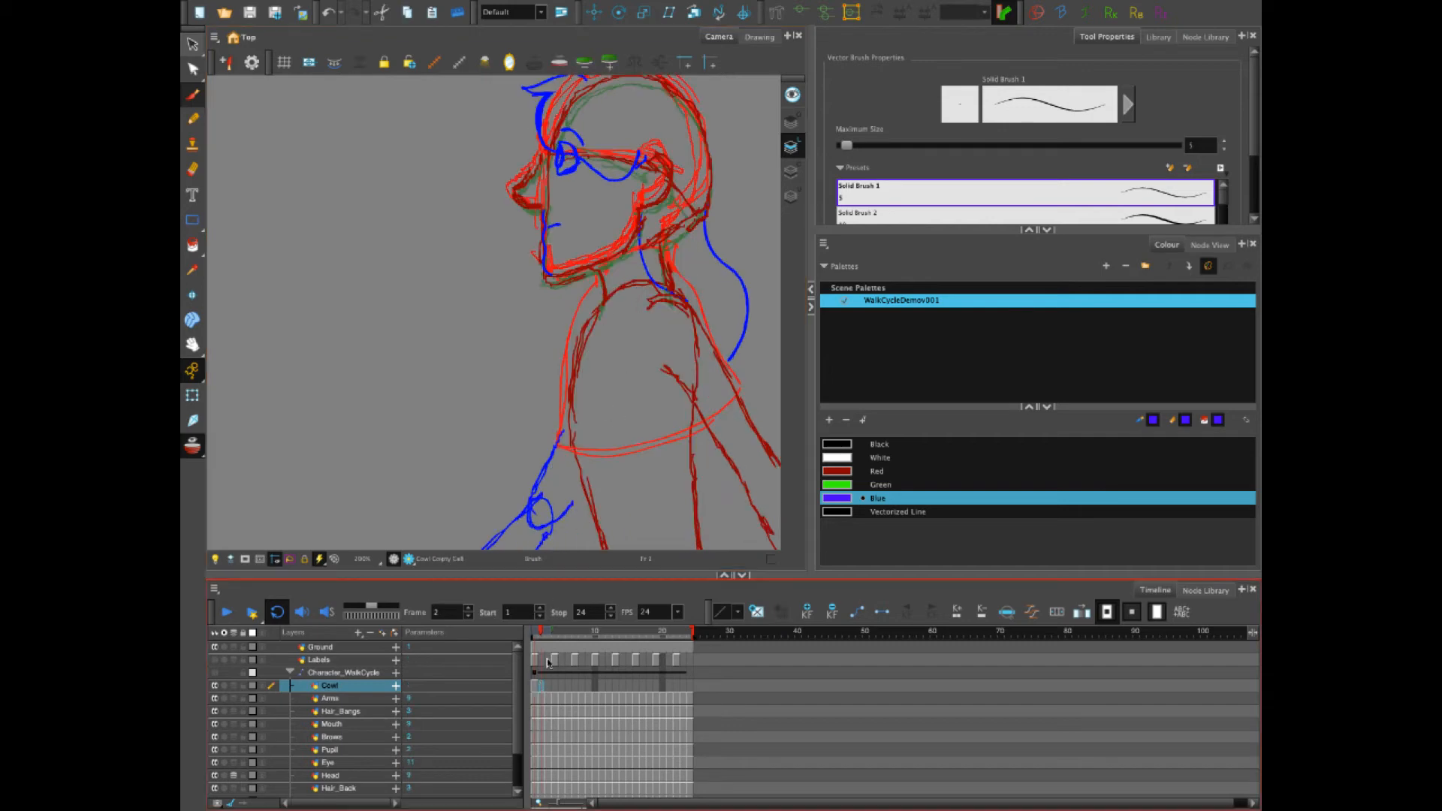
drag(607, 279, 646, 263)
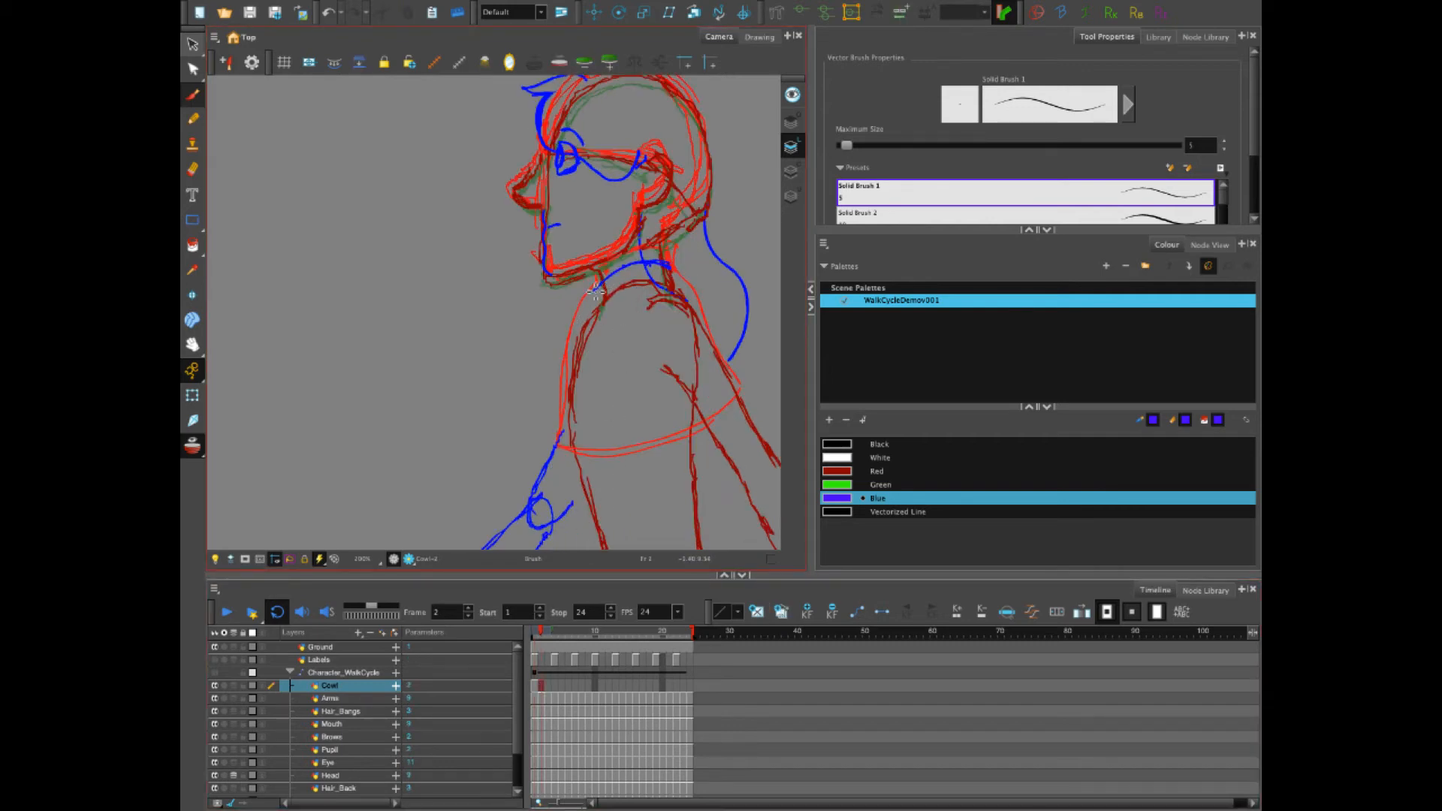
mouse_move(596, 301)
mouse_down()
mouse_move(545, 420)
mouse_move(638, 449)
mouse_move(712, 425)
mouse_move(749, 387)
mouse_move(701, 314)
mouse_up()
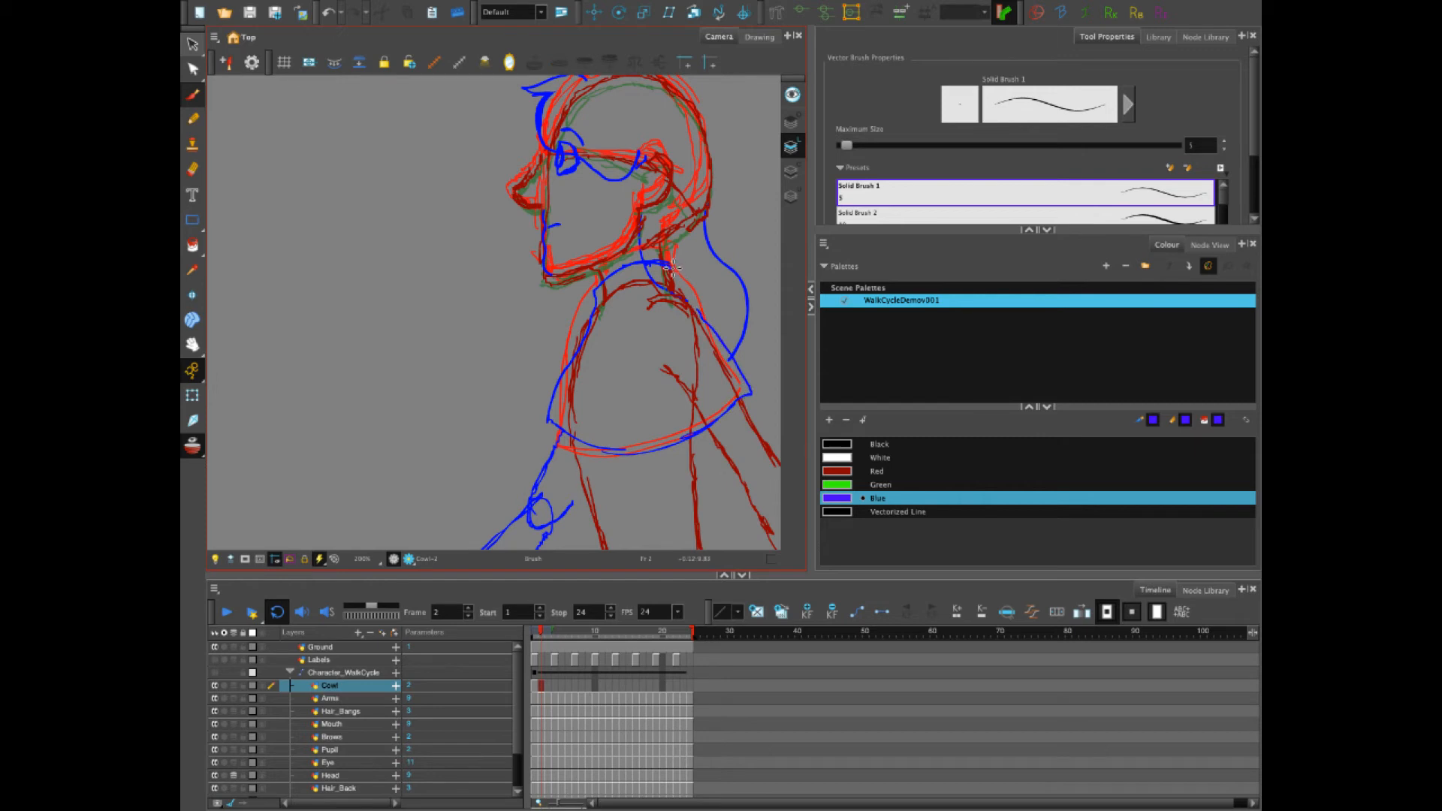
Draw the cowl on frame 3 with its hem slightly lower and wider than on the previous frame
click(547, 686)
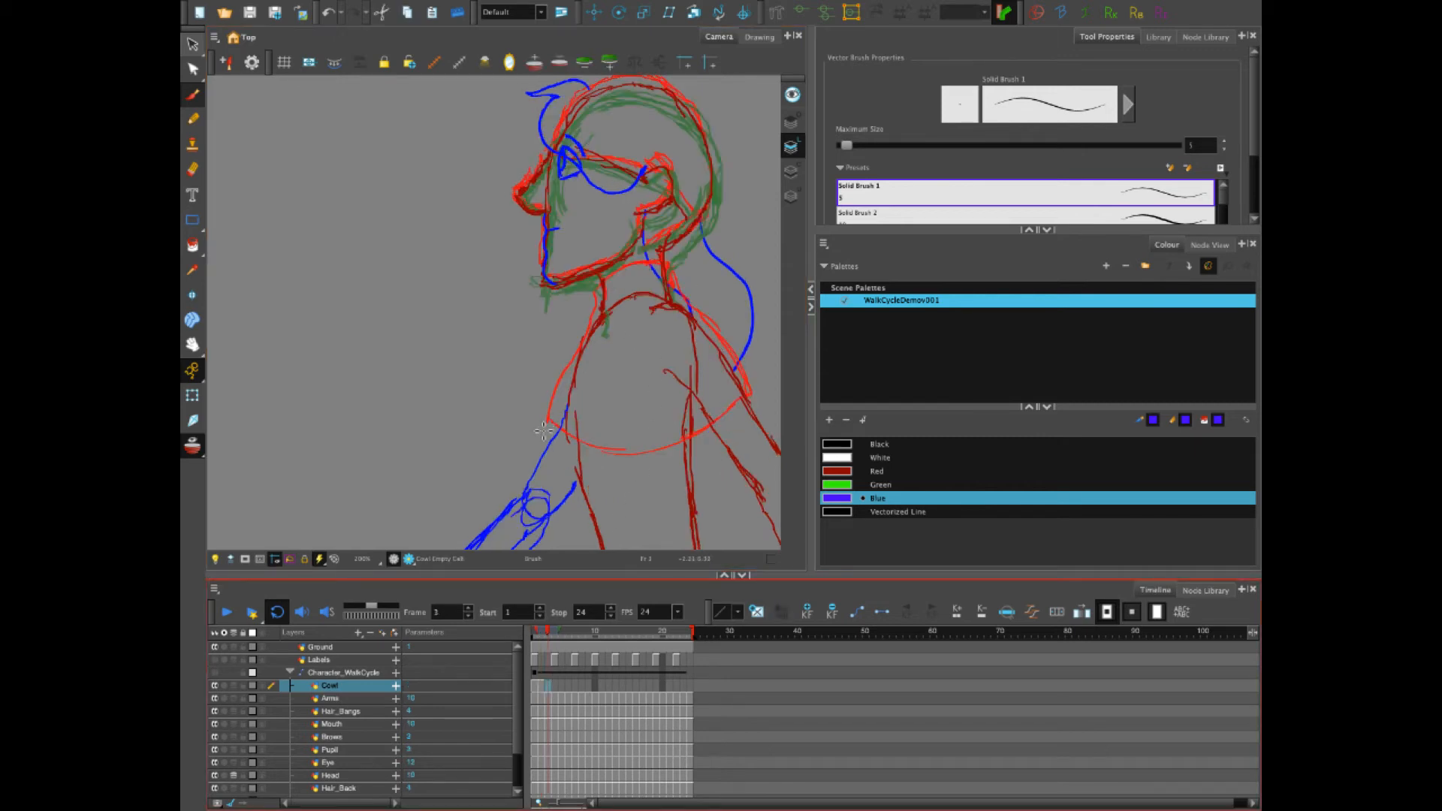
mouse_move(543, 430)
mouse_down()
mouse_move(648, 465)
mouse_move(624, 468)
mouse_move(758, 417)
mouse_move(761, 396)
mouse_move(689, 302)
mouse_up()
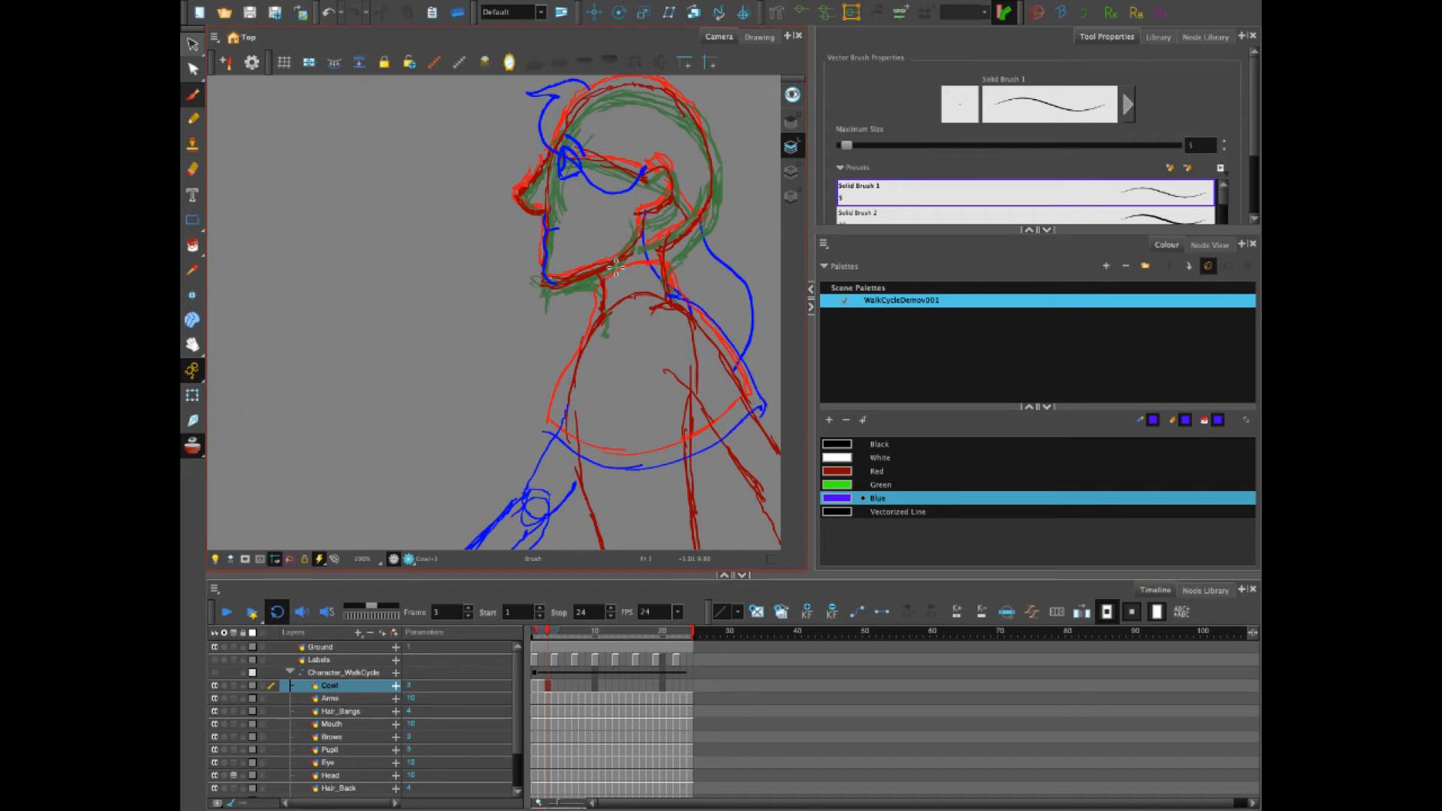
mouse_move(596, 283)
mouse_down()
mouse_move(673, 272)
mouse_move(680, 298)
mouse_move(590, 291)
mouse_move(597, 316)
mouse_move(646, 314)
mouse_move(596, 312)
mouse_move(543, 432)
mouse_up()
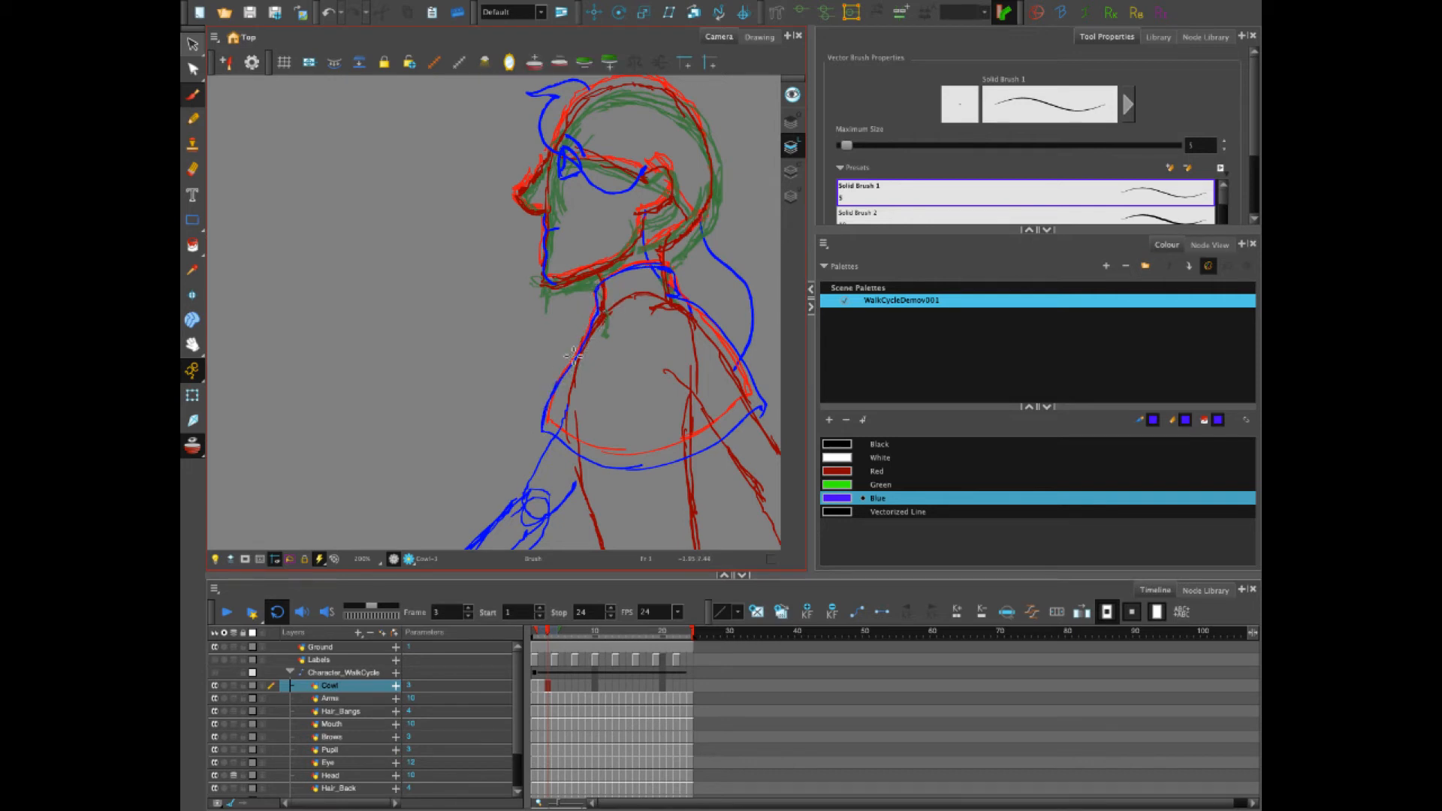
key(period)
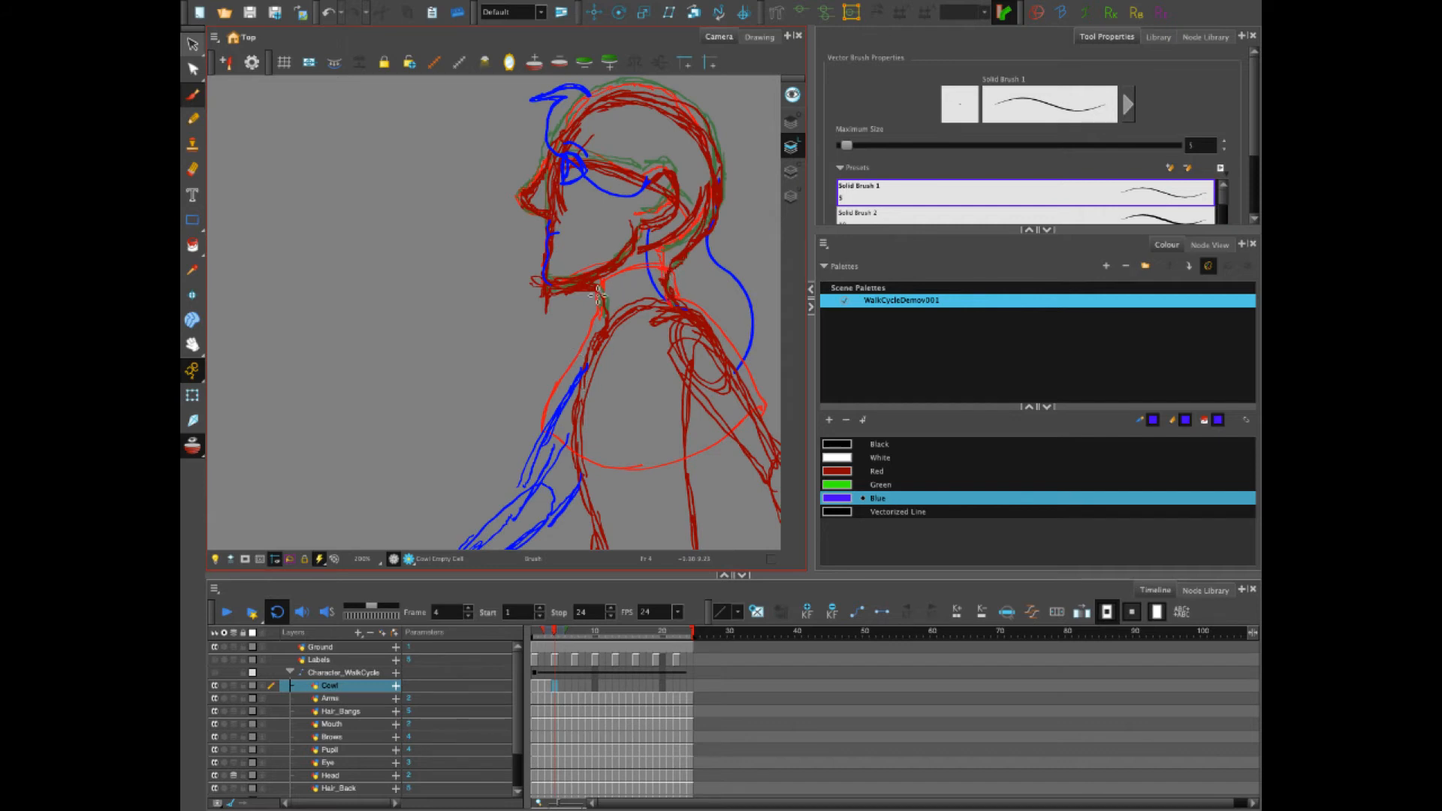
mouse_move(598, 297)
mouse_down()
mouse_move(638, 275)
mouse_move(671, 280)
mouse_up()
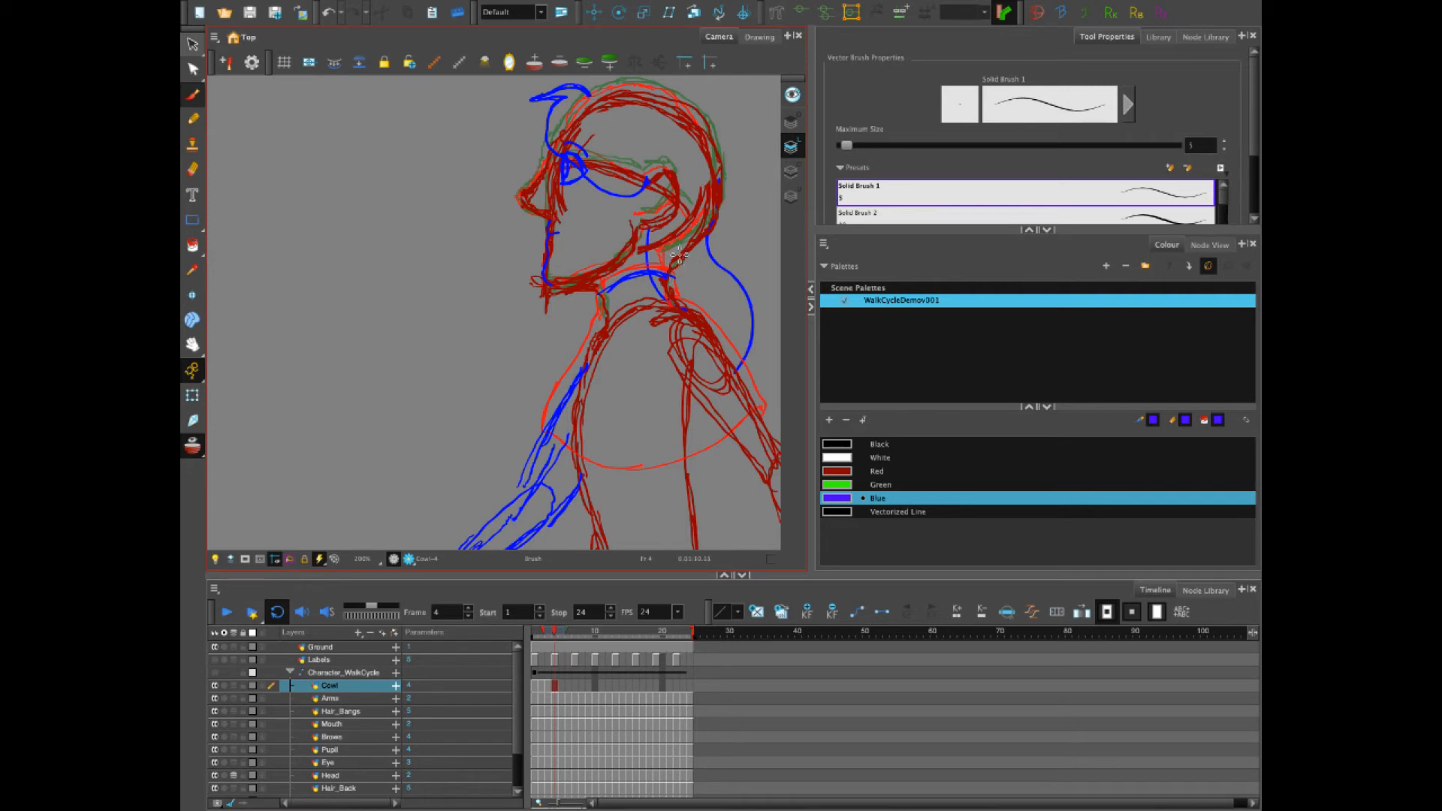
key(ctrl+z)
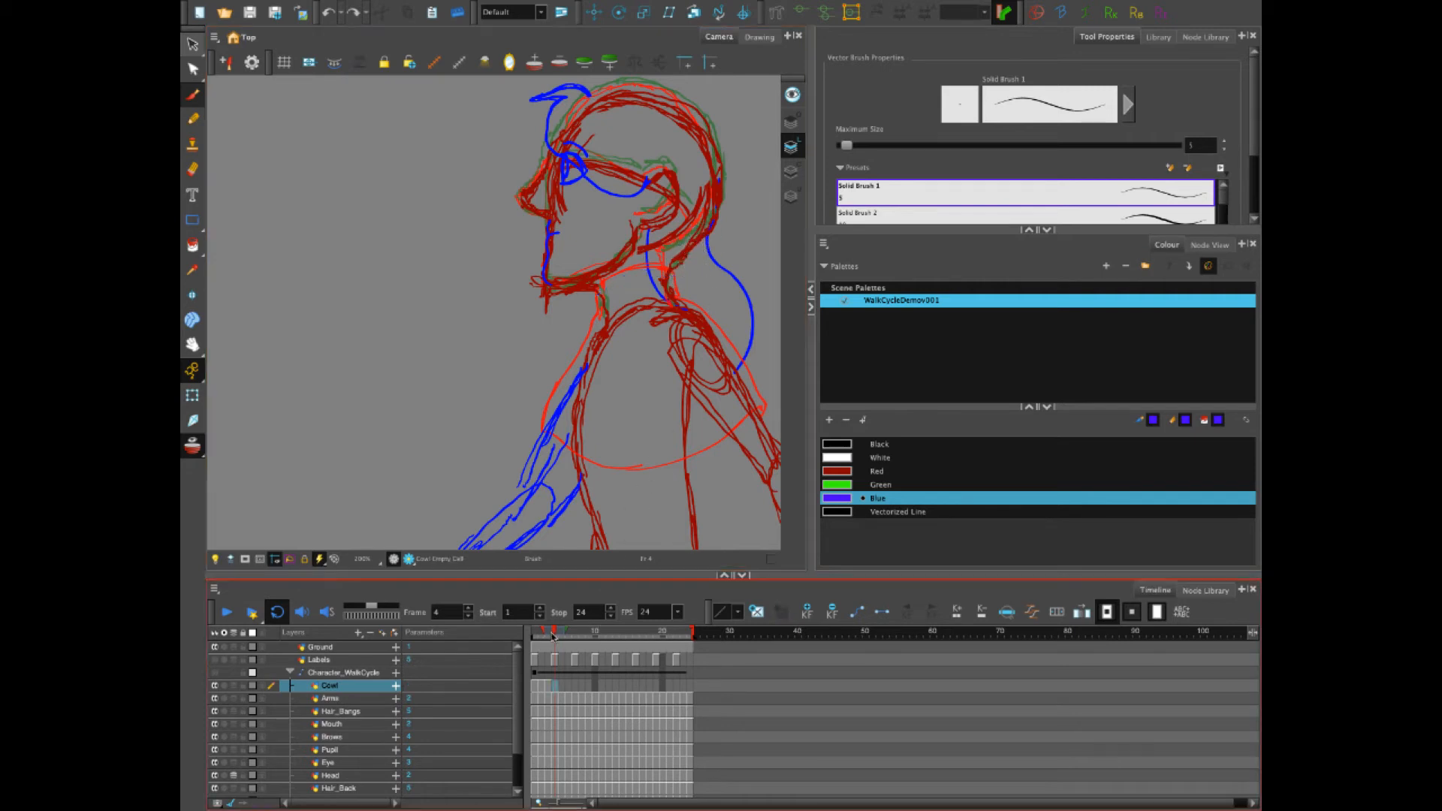
Erase and redraw the cowl's collar around the neck on frame 1
click(528, 636)
drag(537, 637, 534, 640)
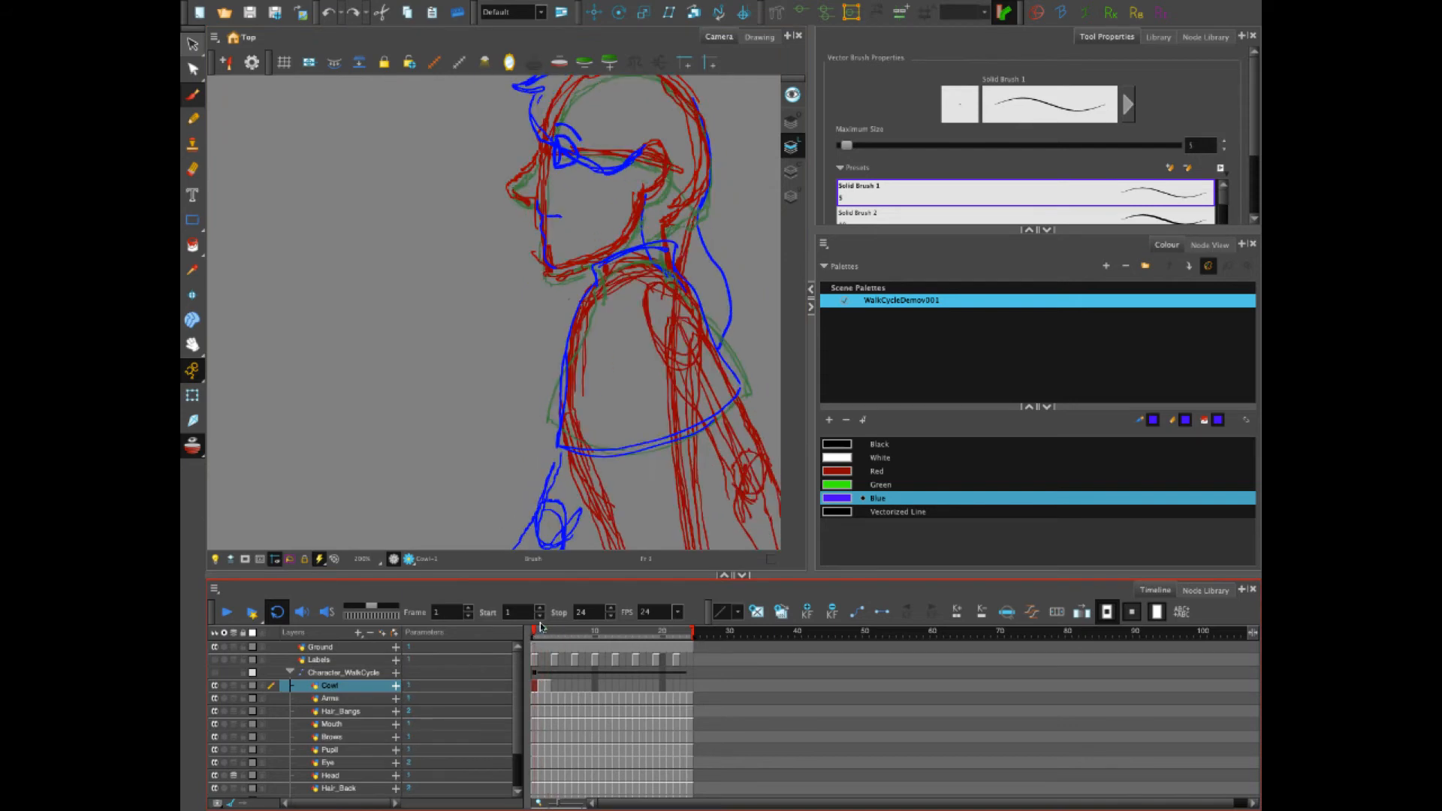
key(e)
drag(586, 271, 672, 250)
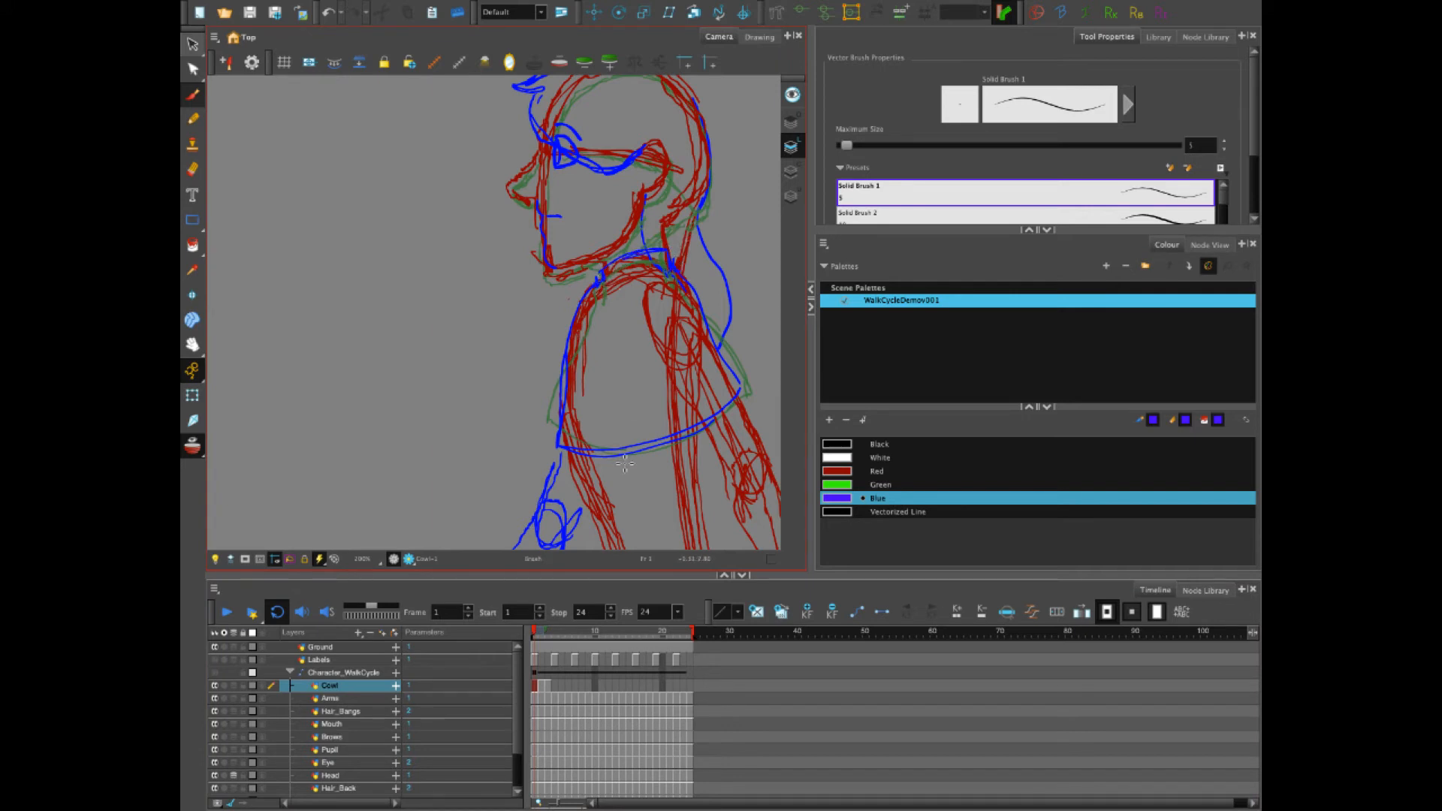
Rework the cowl's collar on frame 2 with a second curved line around the neck
click(541, 686)
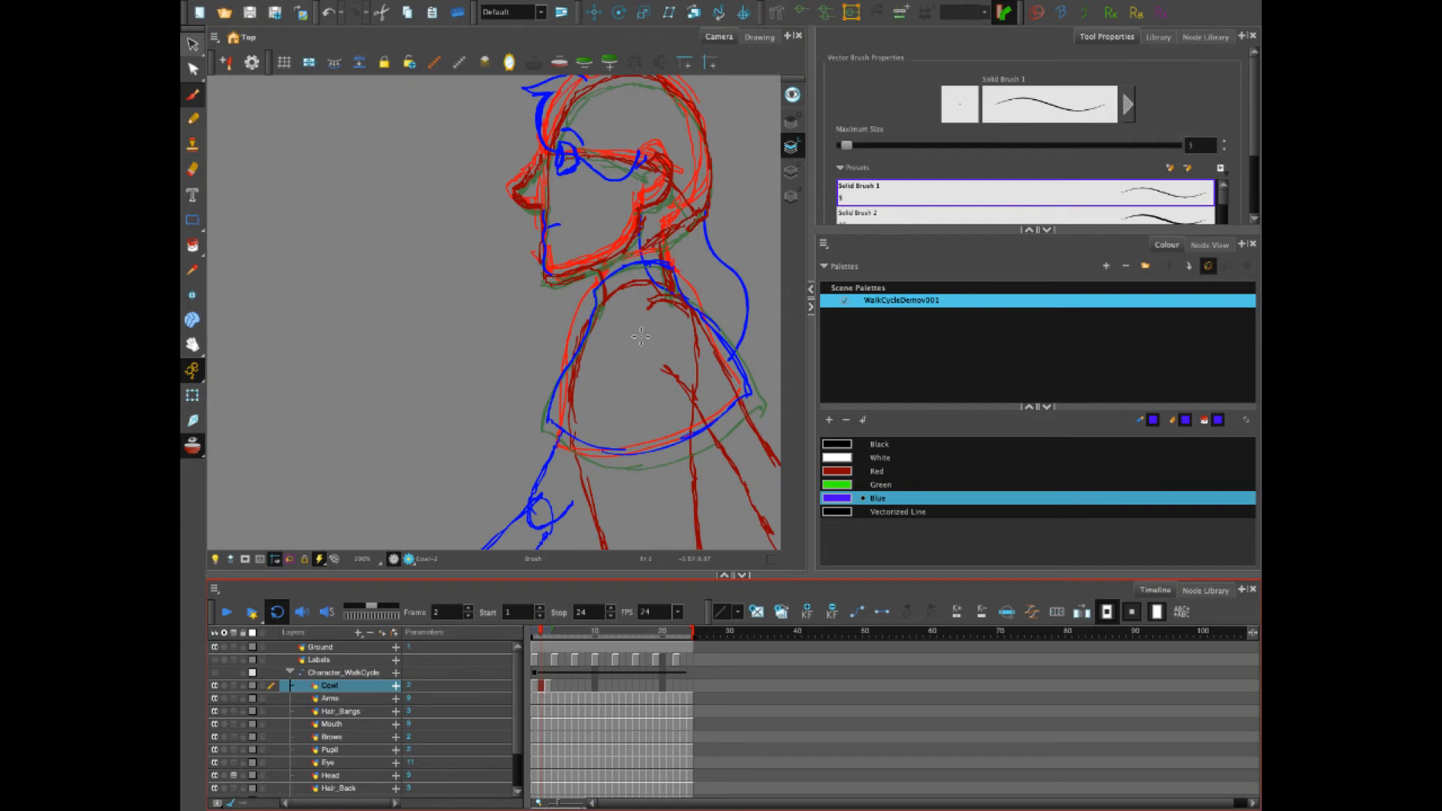
key(e)
mouse_move(597, 298)
mouse_down()
mouse_move(674, 270)
mouse_move(605, 281)
mouse_move(675, 252)
mouse_up()
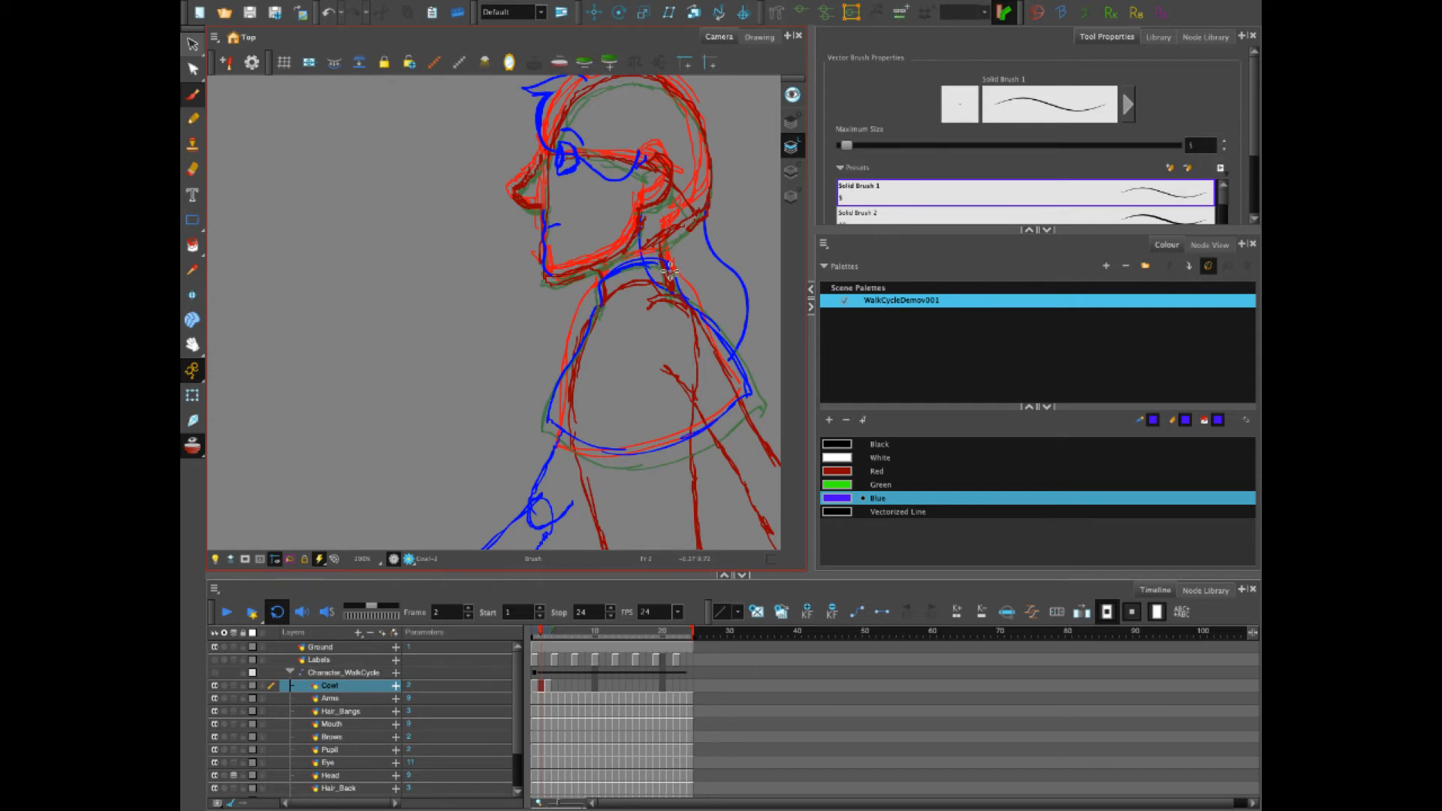
key(period)
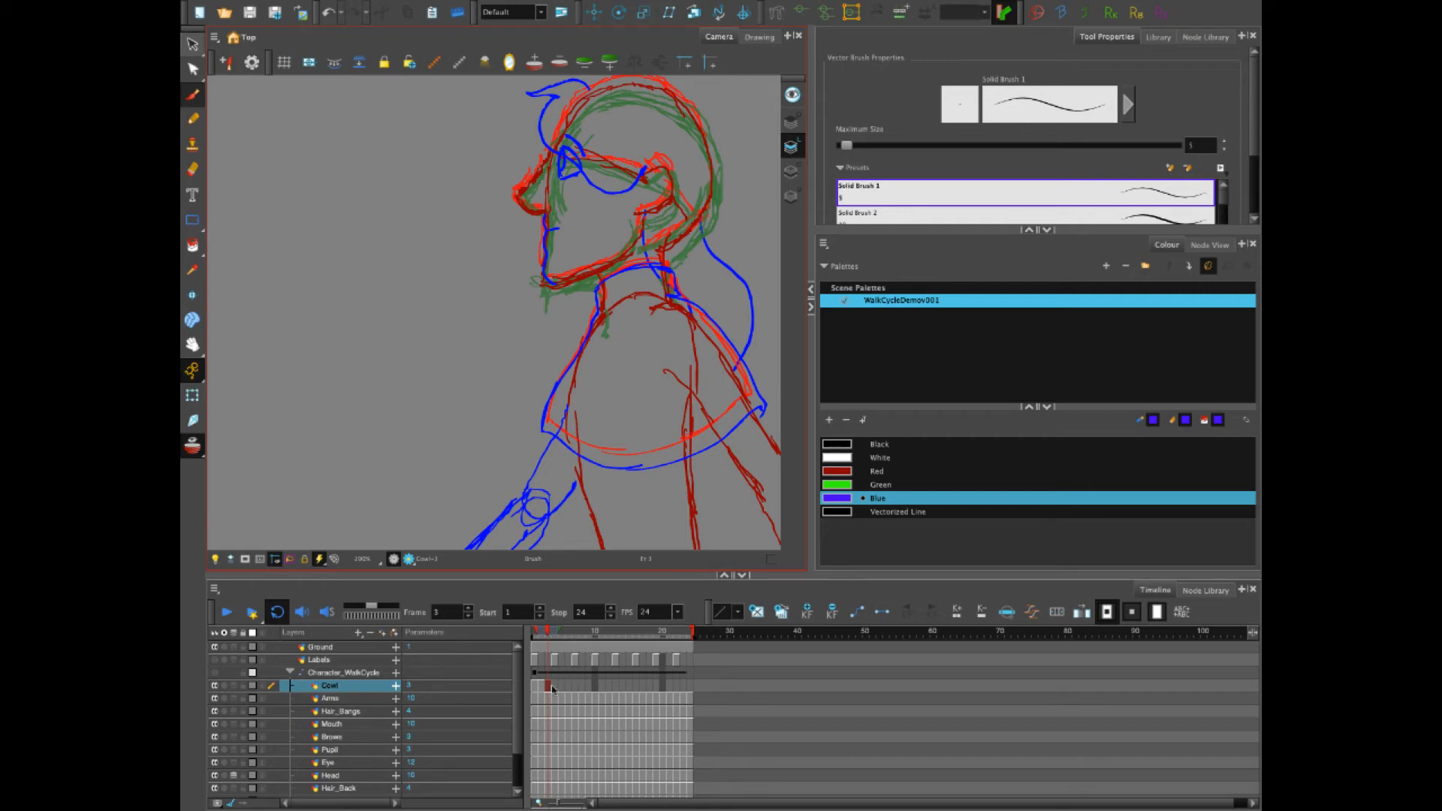
Draw the cowl's collar, sides and curved hem on frame 4, following the onion-skinned previous drawing
key(.)
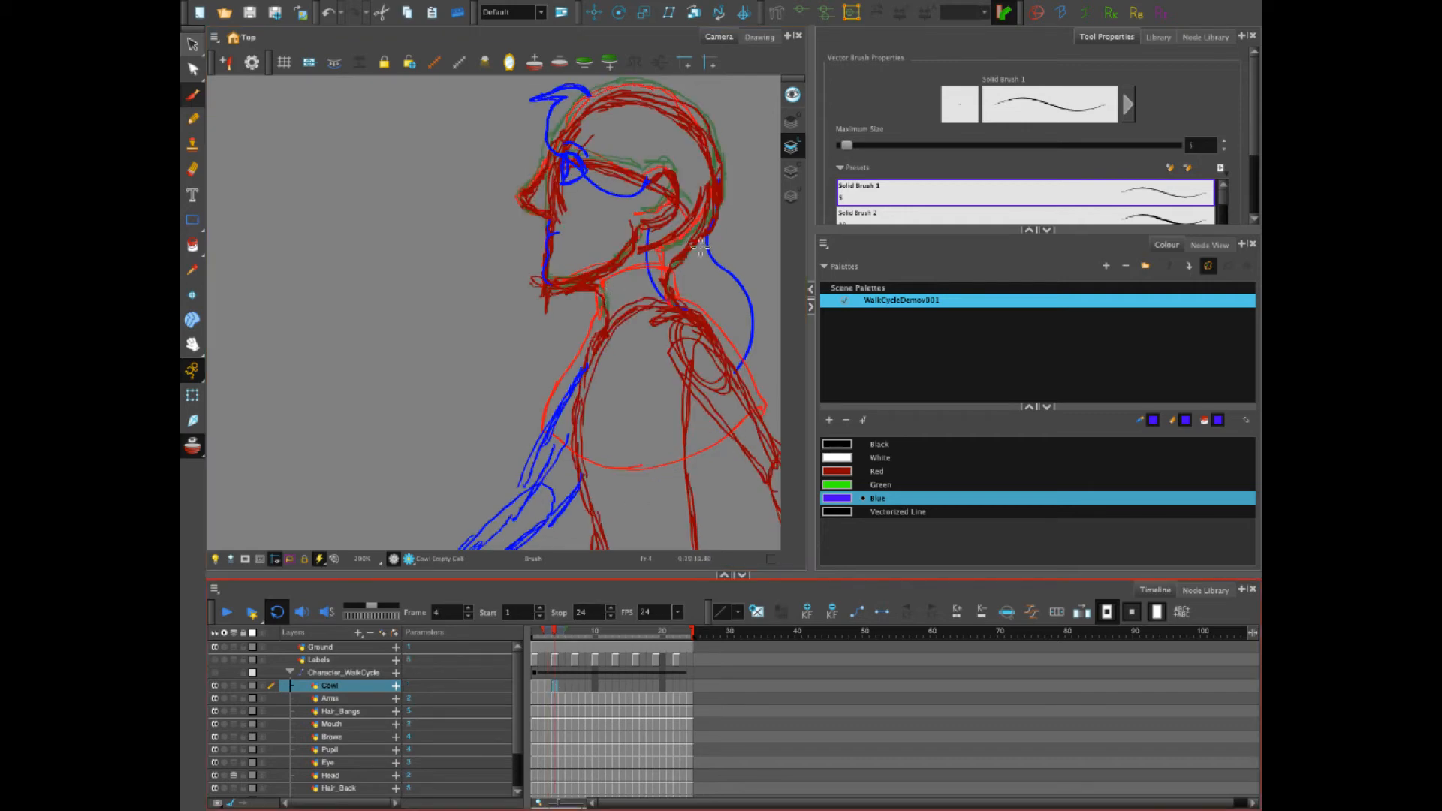
key(.)
key(.)
key(.)
mouse_move(601, 297)
mouse_down()
mouse_move(646, 275)
mouse_move(671, 277)
mouse_move(679, 298)
mouse_up()
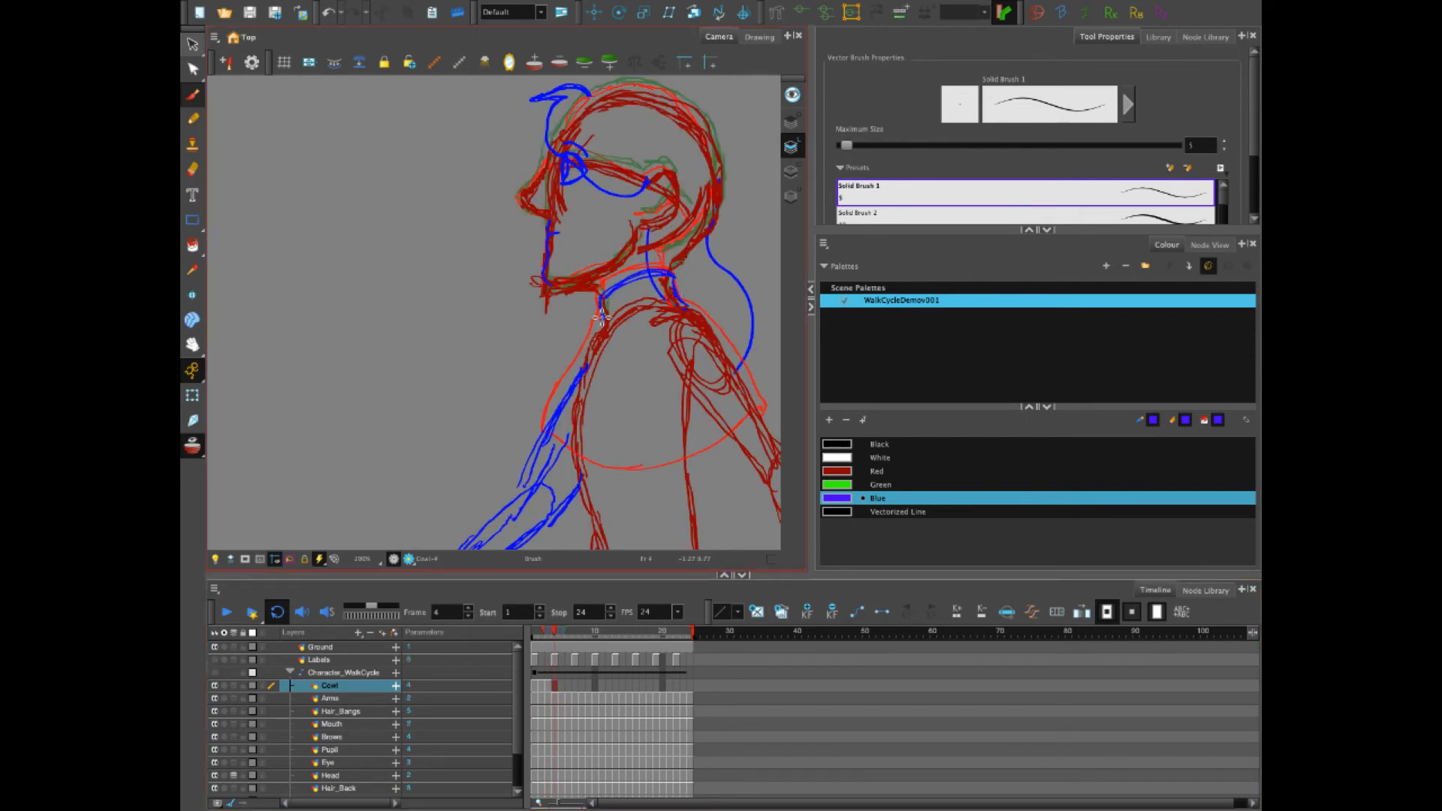
drag(552, 636, 553, 636)
mouse_move(601, 313)
mouse_down()
mouse_move(540, 427)
mouse_move(634, 482)
mouse_move(771, 418)
mouse_move(718, 331)
mouse_move(681, 305)
mouse_move(724, 335)
mouse_move(758, 404)
mouse_up()
Draw the cowl on frame 5 with both hem corners pulled inward from the previous drawing
key(.)
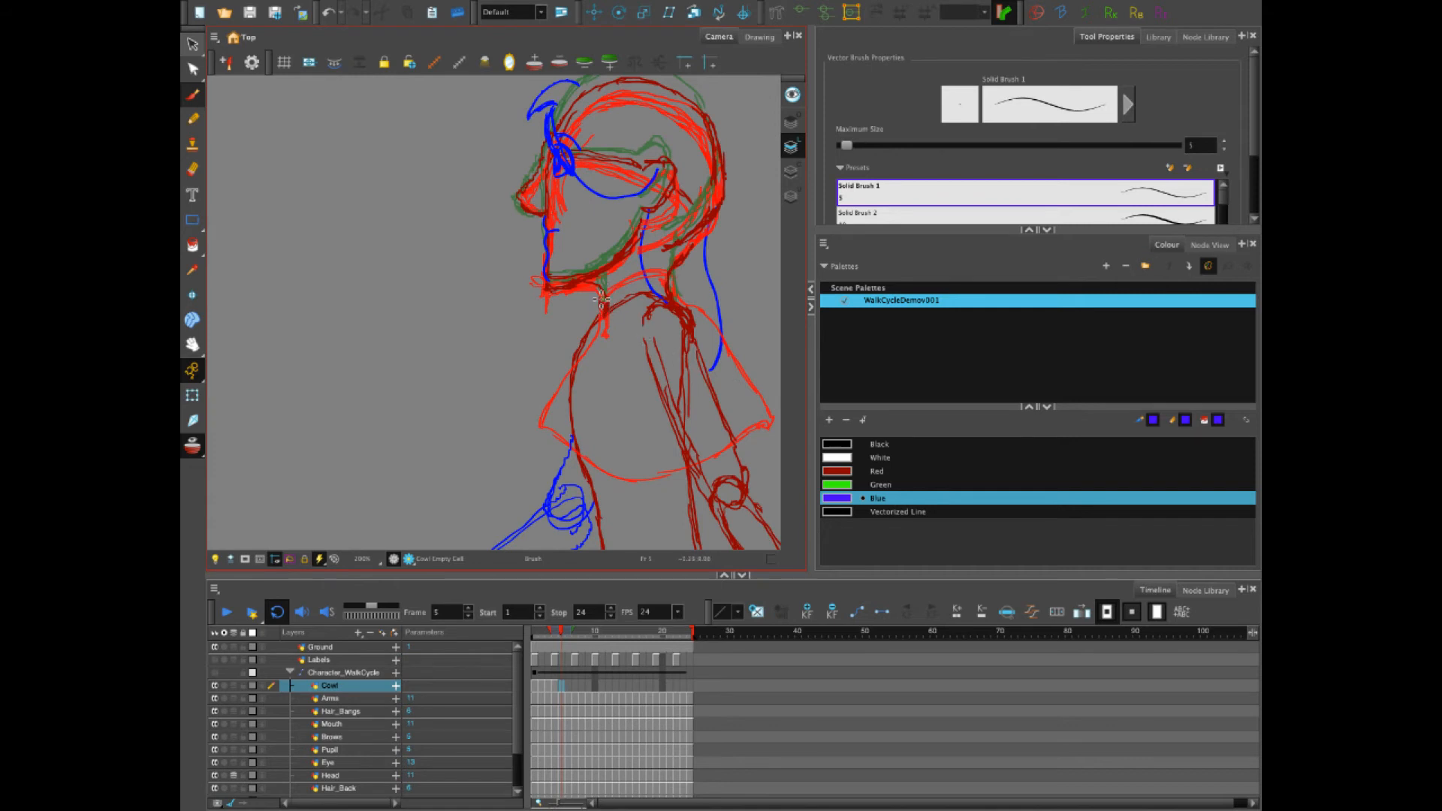
mouse_move(598, 299)
mouse_down()
mouse_move(639, 271)
mouse_move(673, 275)
mouse_move(675, 299)
mouse_move(598, 307)
mouse_move(547, 438)
mouse_move(634, 485)
mouse_move(728, 448)
mouse_up()
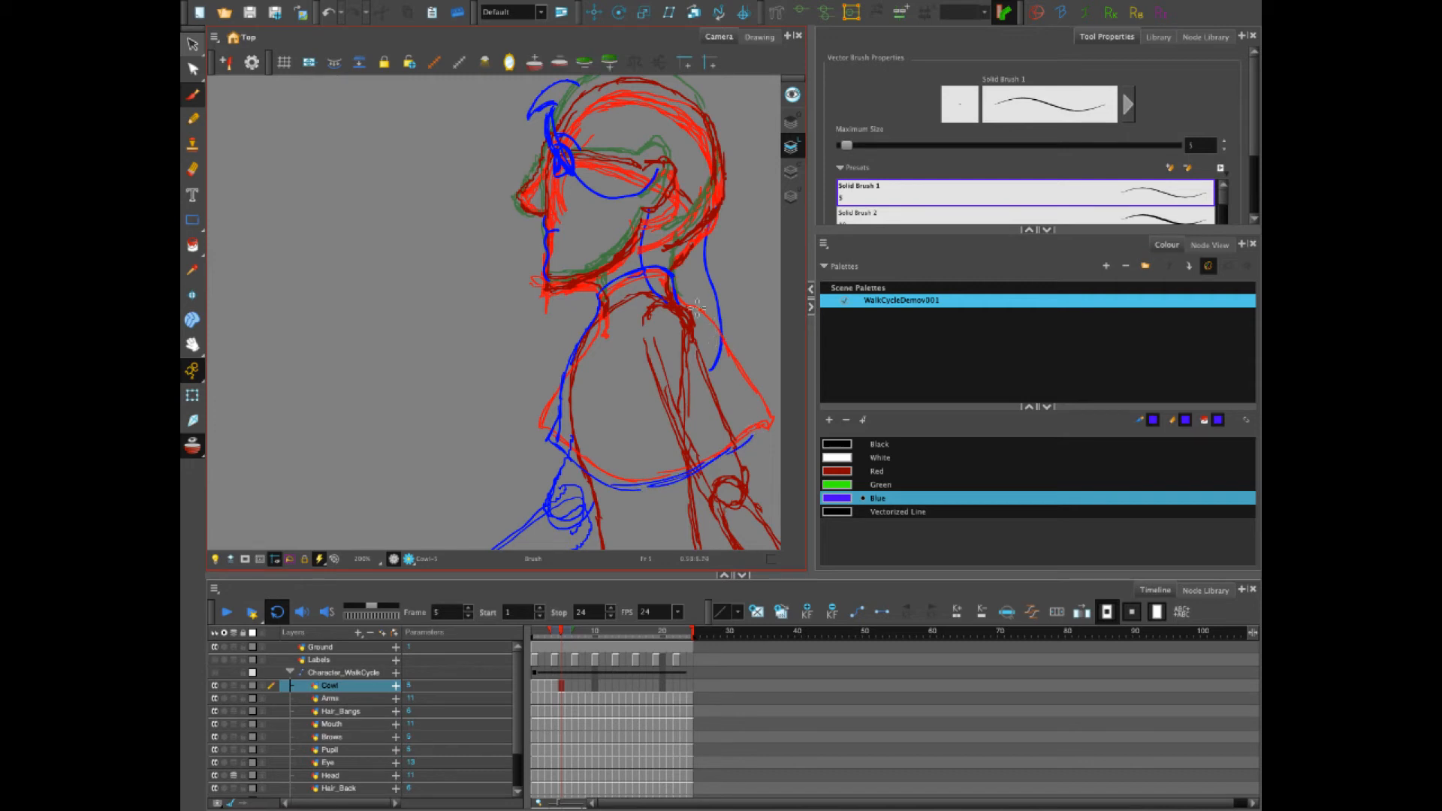
drag(672, 295, 722, 368)
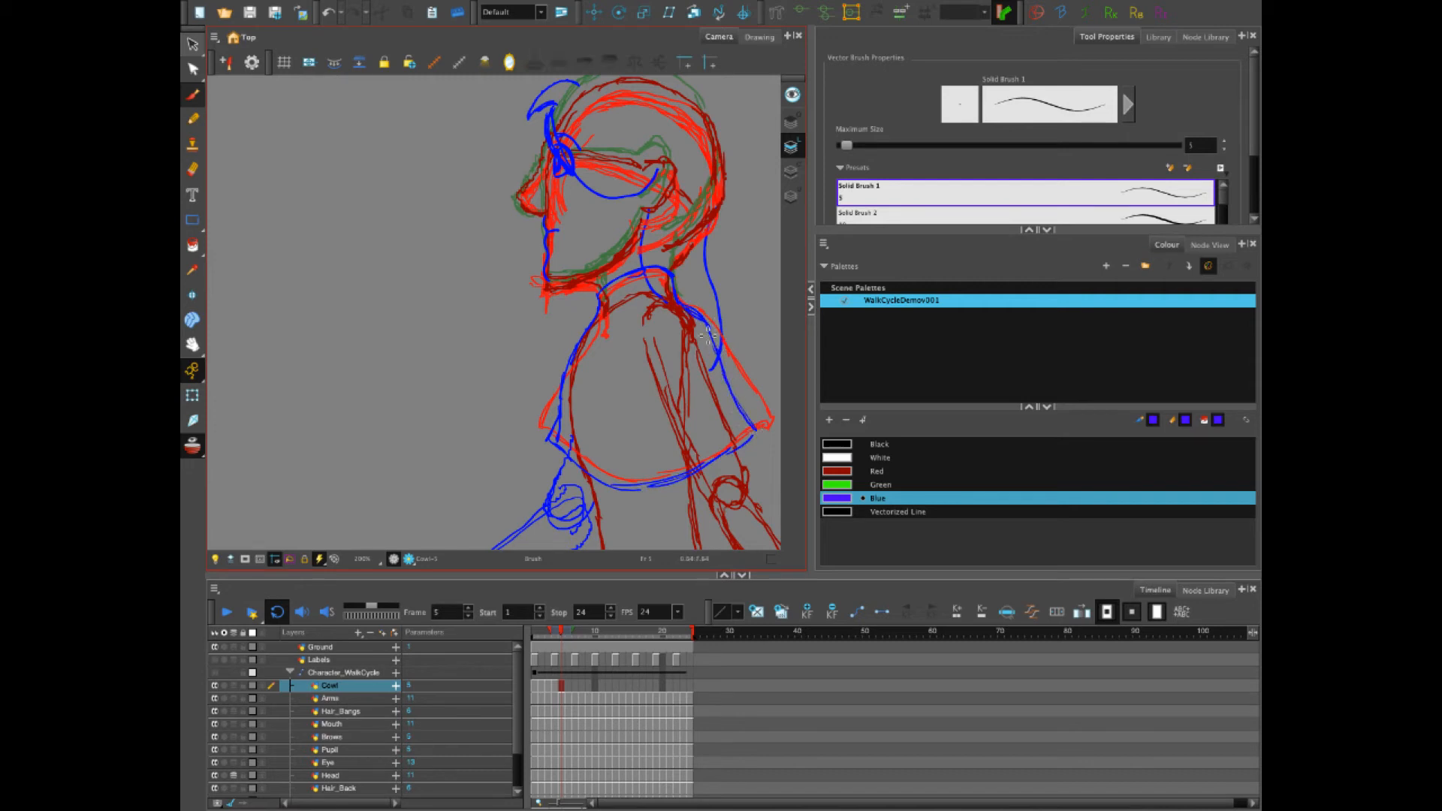
Draw the cowl on frame 6, placing its collar higher and its hem slightly narrower than on frame 5
key(period)
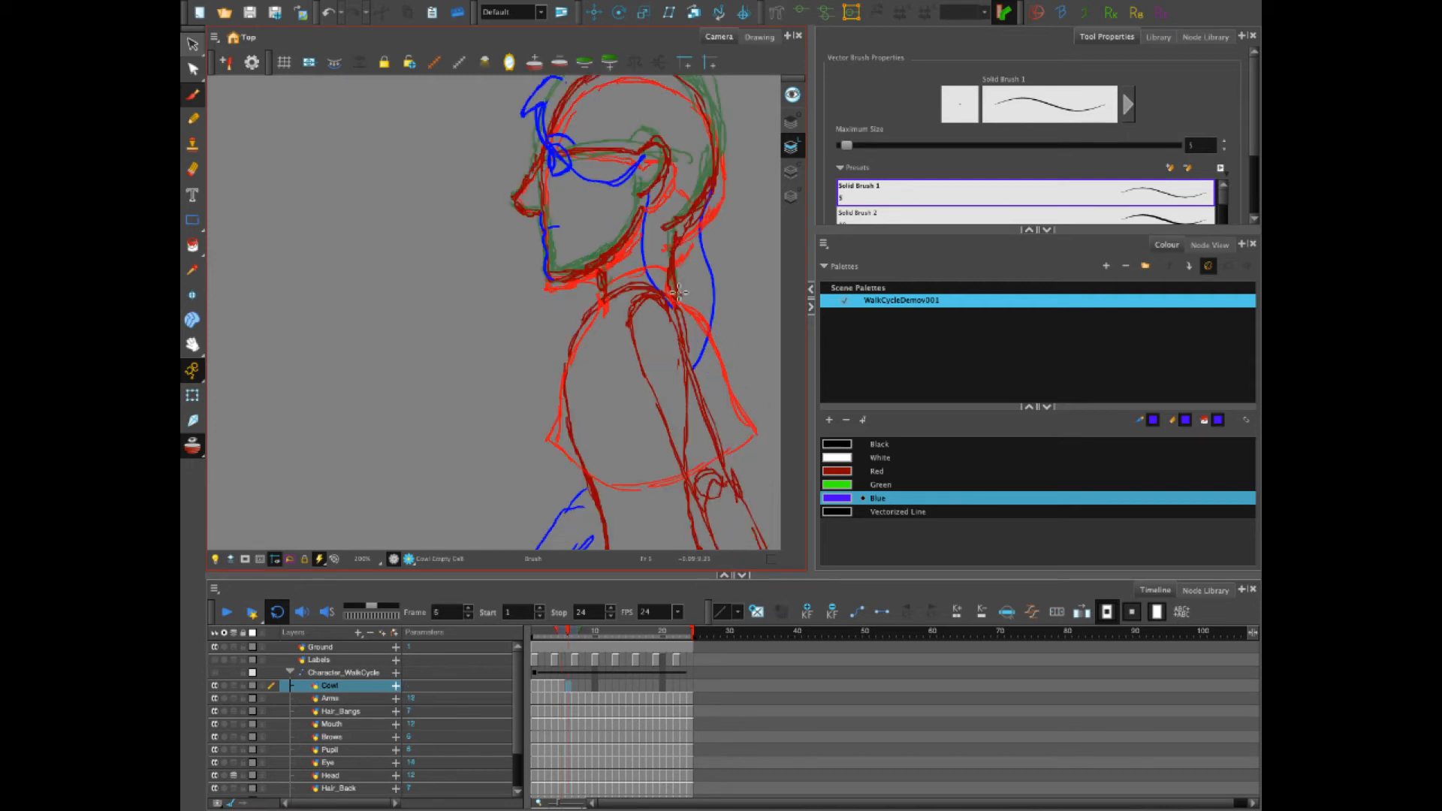
mouse_move(601, 288)
mouse_down()
mouse_move(633, 270)
mouse_move(674, 274)
mouse_move(748, 440)
mouse_up()
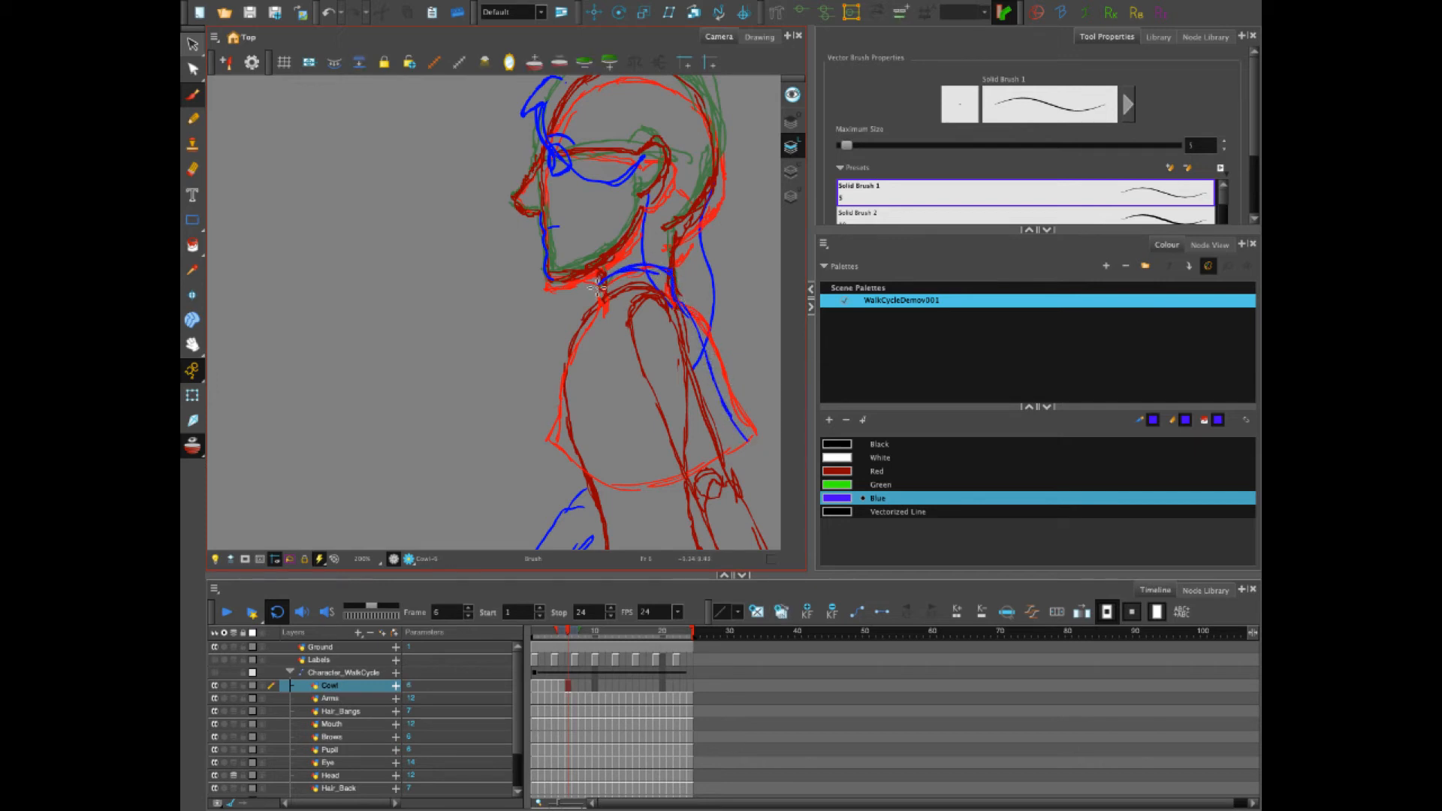
mouse_move(599, 288)
mouse_down()
mouse_move(560, 368)
mouse_move(574, 470)
mouse_move(624, 488)
mouse_move(706, 471)
mouse_move(676, 486)
mouse_move(744, 430)
mouse_up()
Draw the cowl on frame 7 with a narrower back edge and check it against frame 6
key(period)
mouse_move(623, 263)
mouse_down()
mouse_move(681, 253)
mouse_move(663, 259)
mouse_move(696, 331)
mouse_move(723, 451)
mouse_up()
mouse_move(601, 272)
mouse_down()
mouse_move(559, 353)
mouse_move(573, 476)
mouse_move(598, 489)
mouse_move(736, 463)
mouse_move(679, 484)
mouse_move(723, 463)
mouse_up()
key(comma)
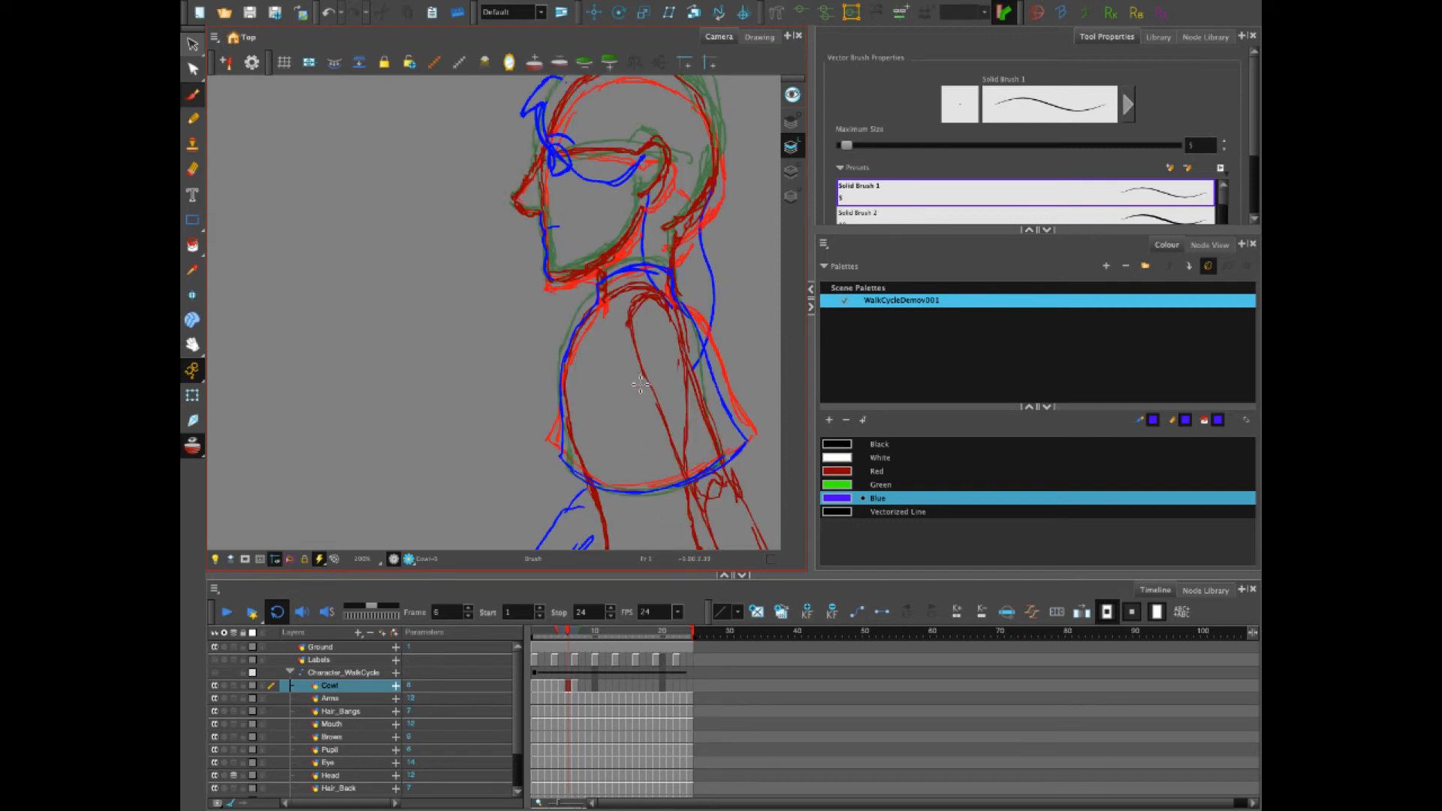
key(period)
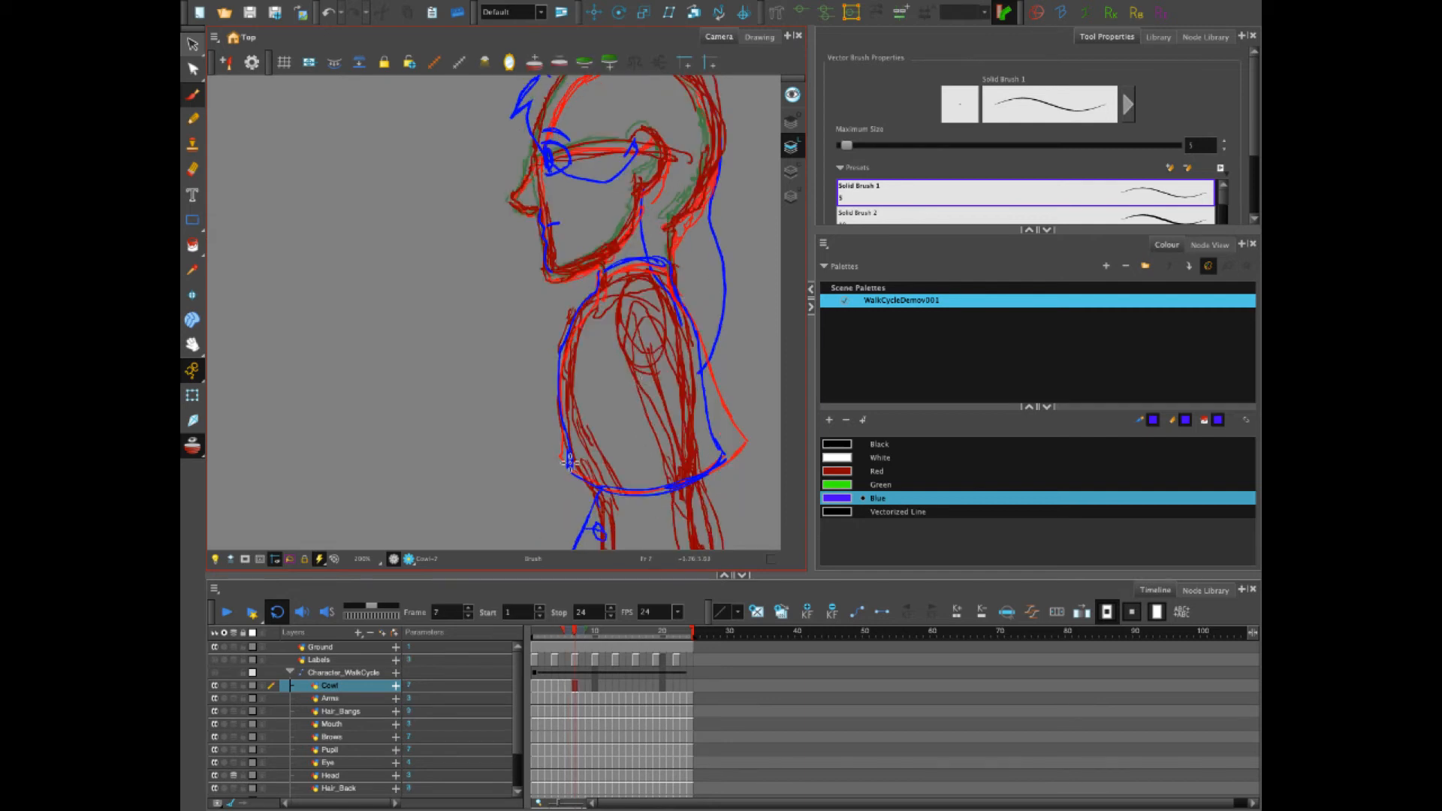
Redraw the cowl's hem on frame 7 slightly higher and erase the surplus hem line beneath it
mouse_move(568, 462)
mouse_down()
mouse_move(631, 487)
mouse_move(725, 454)
mouse_up()
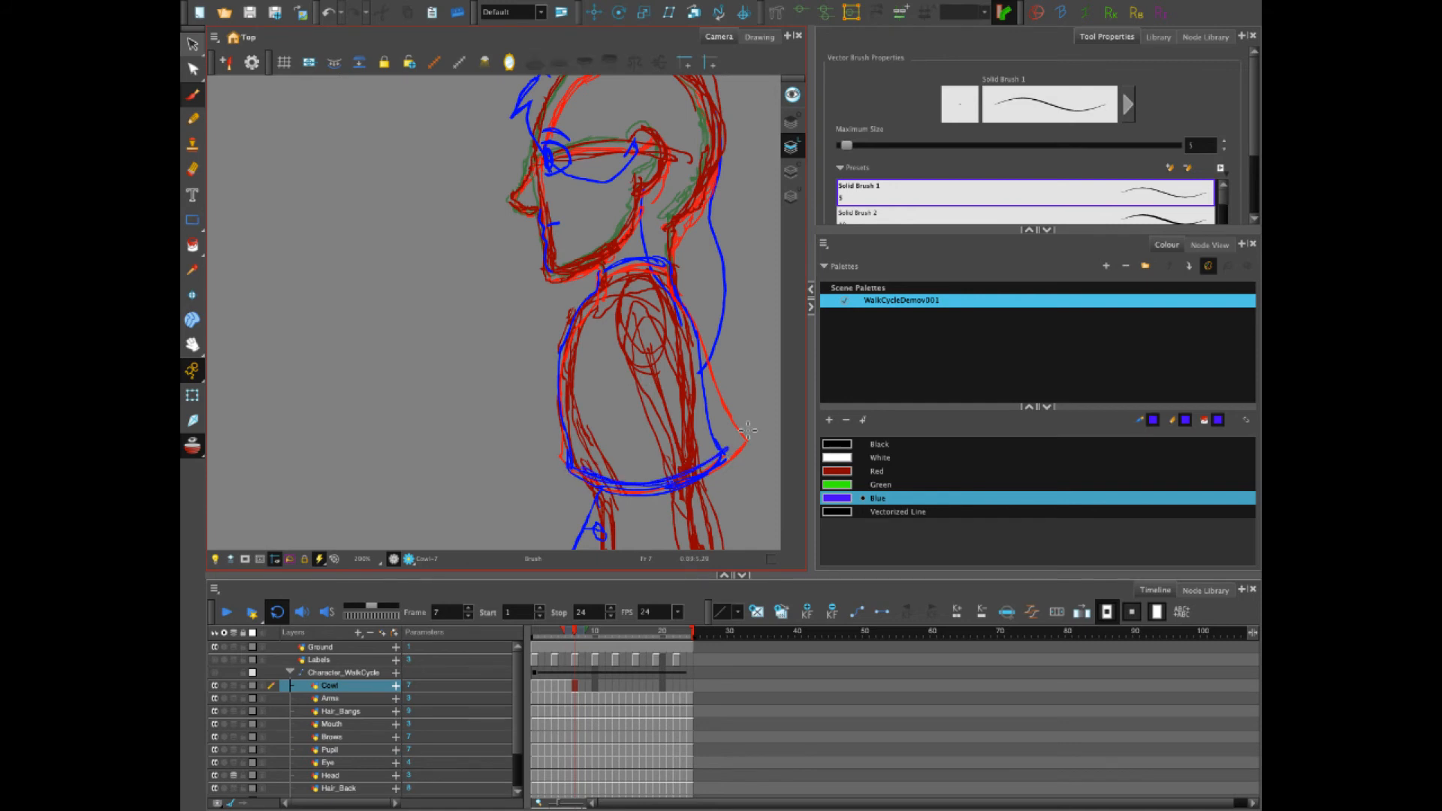
key(alt+e)
mouse_move(560, 485)
mouse_down()
mouse_move(603, 491)
mouse_move(557, 469)
mouse_move(717, 475)
mouse_move(702, 481)
mouse_move(736, 443)
mouse_up()
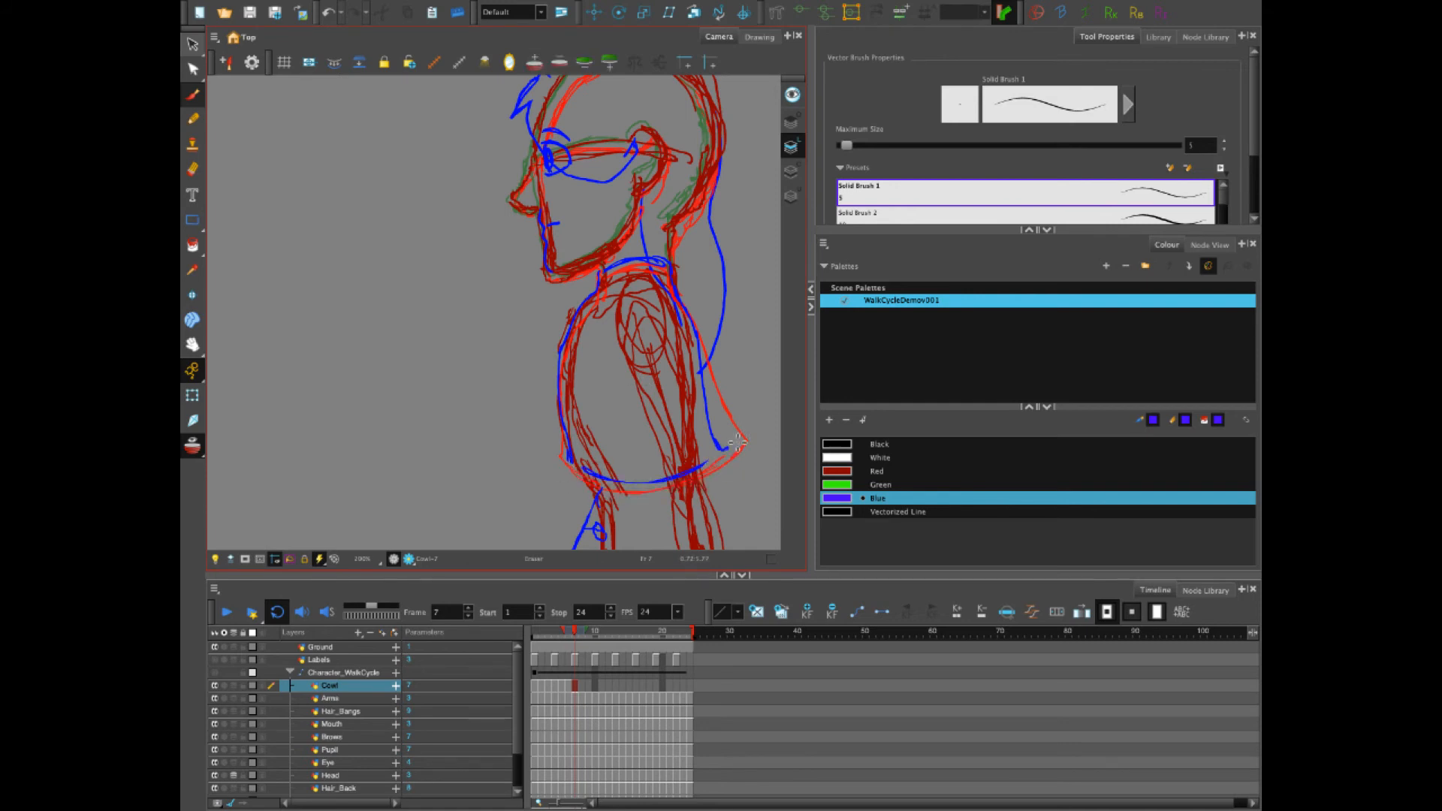
key(alt+b)
Draw the cowl on frame 8, undoing the first low hem and redrawing it higher than on frame 7
key(period)
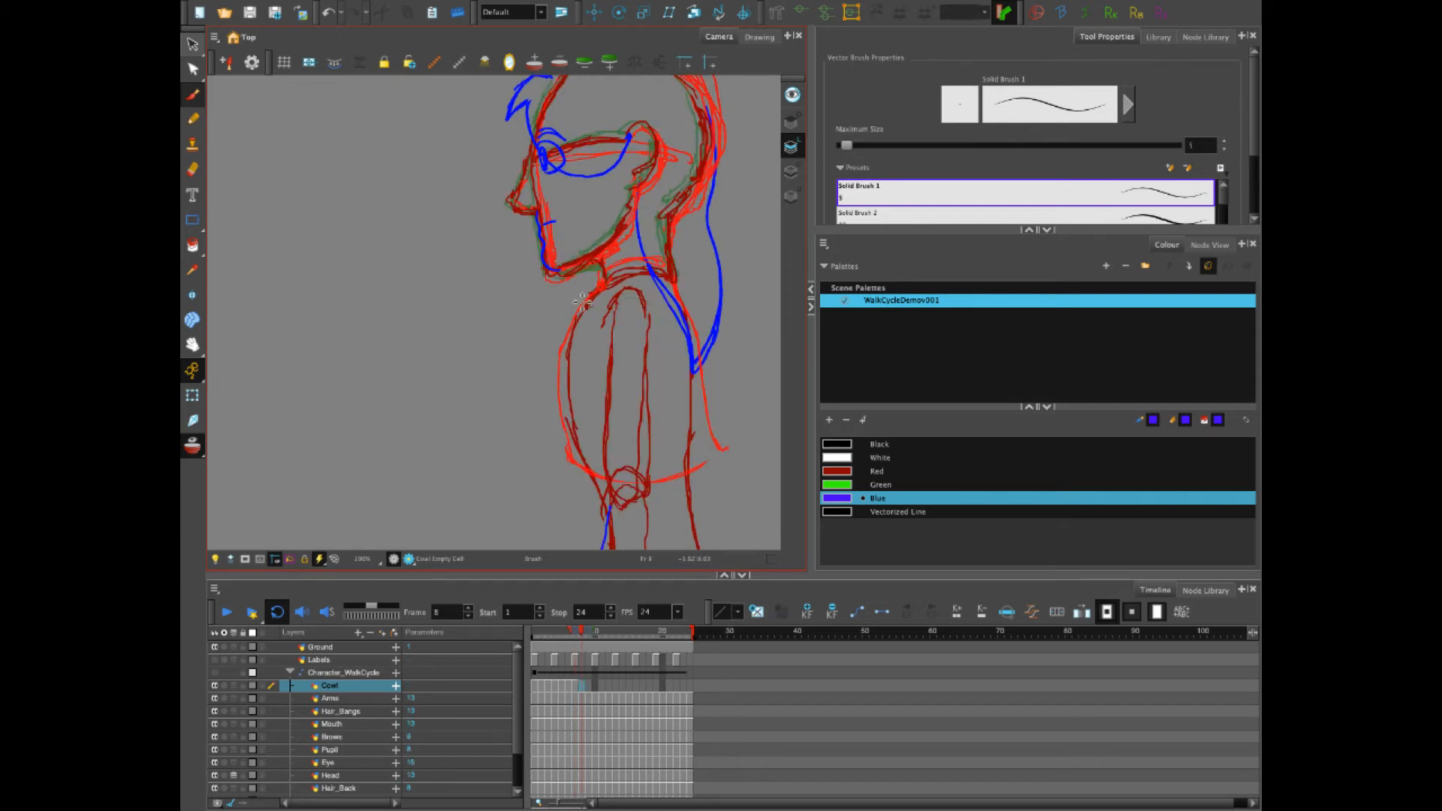
mouse_move(583, 302)
mouse_down()
mouse_move(559, 394)
mouse_move(567, 462)
mouse_move(605, 474)
mouse_move(706, 460)
mouse_up()
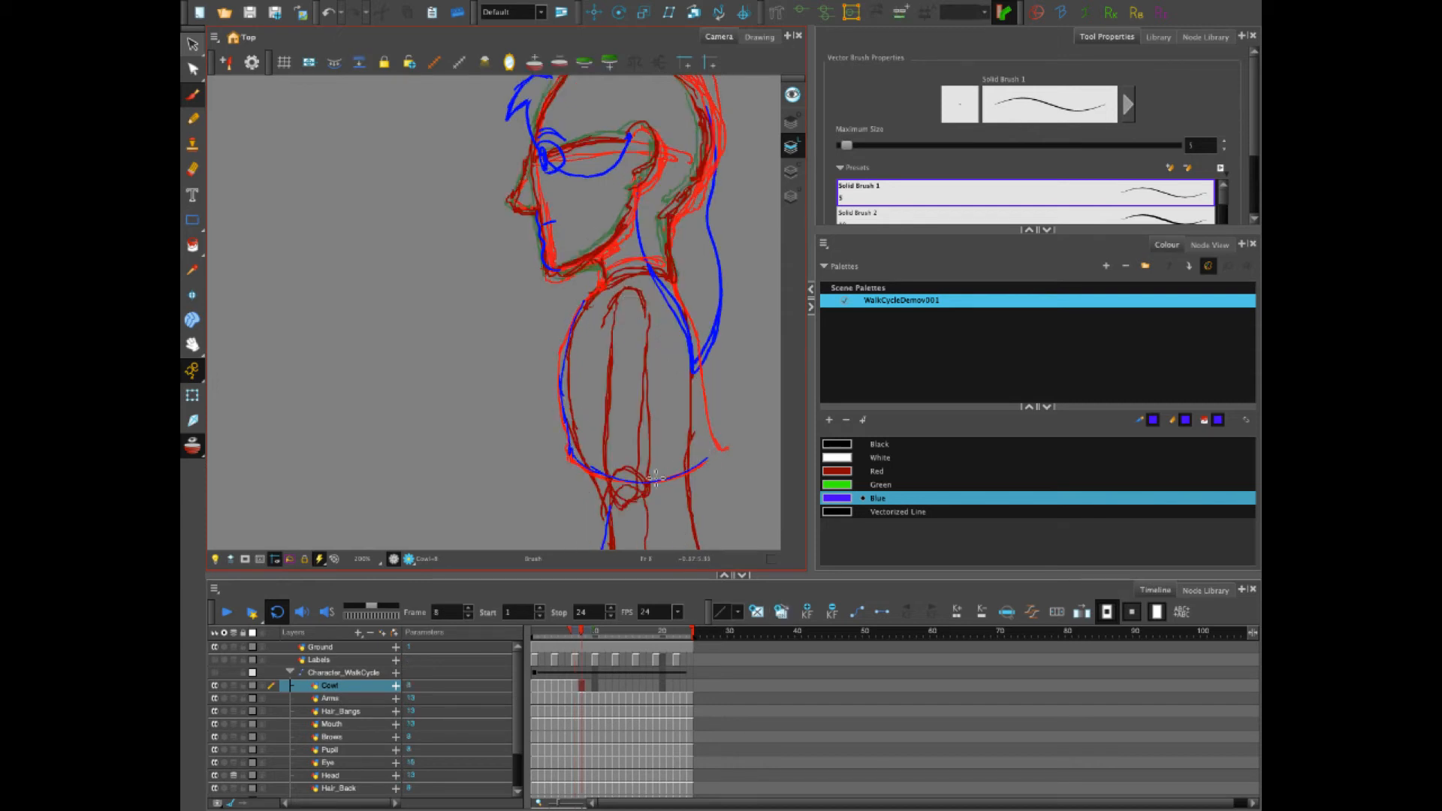
key(ctrl+z)
key(ctrl+z)
mouse_move(569, 420)
mouse_down()
mouse_move(663, 461)
mouse_move(653, 450)
mouse_move(714, 431)
mouse_move(699, 397)
mouse_move(706, 433)
mouse_up()
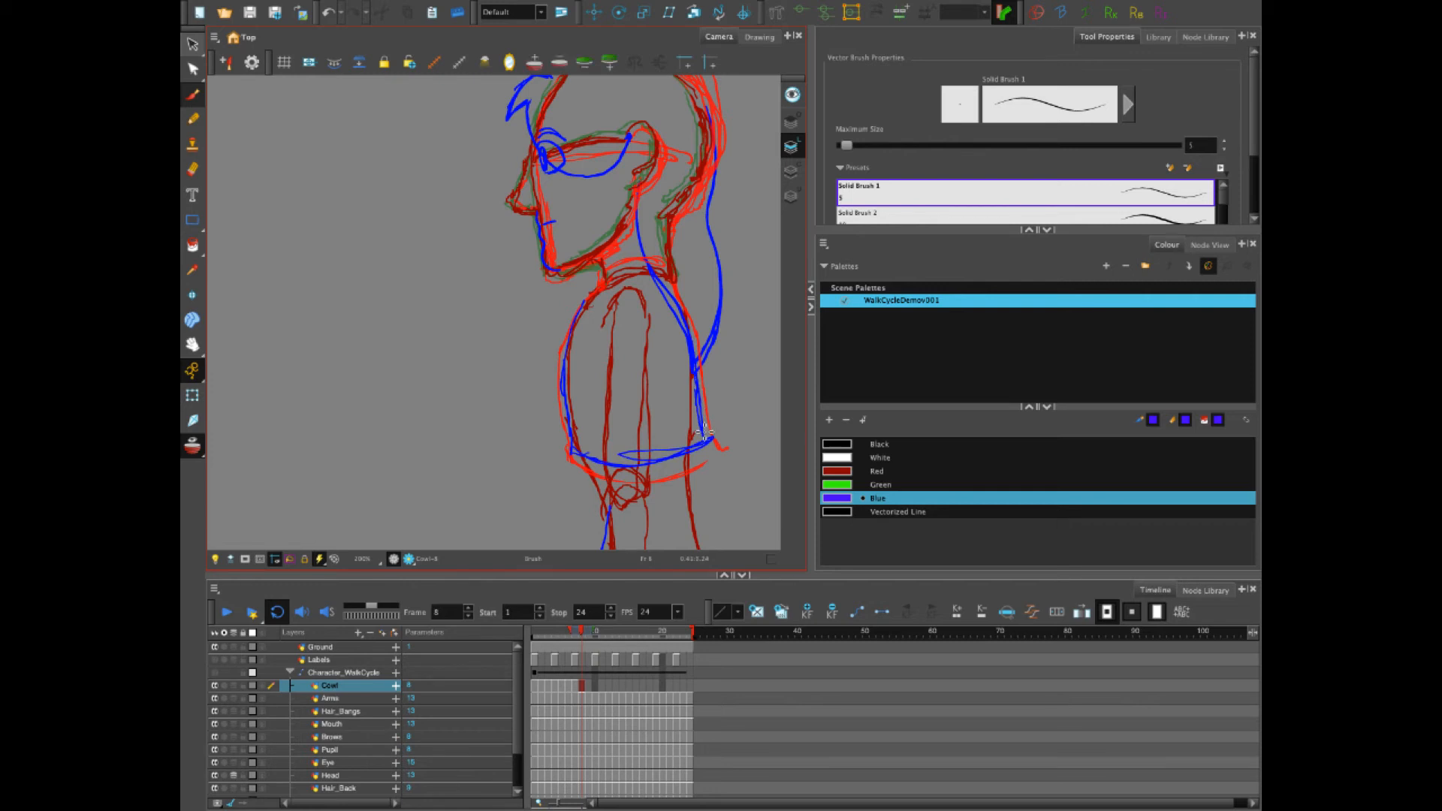
Draw the cowl's front, hem and back edge on frame 9 and compare it with frame 8
key(period)
mouse_move(580, 305)
mouse_down()
mouse_move(556, 420)
mouse_move(578, 449)
mouse_move(672, 452)
mouse_move(708, 428)
mouse_up()
mouse_move(650, 247)
mouse_down()
mouse_move(607, 262)
mouse_move(668, 260)
mouse_move(706, 428)
mouse_up()
key(comma)
key(period)
Draw the cowl on frame 10 with its hem slightly above the previous one and check it against frame 9
key(period)
mouse_move(678, 264)
mouse_down()
mouse_move(708, 413)
mouse_move(698, 360)
mouse_move(708, 366)
mouse_move(703, 422)
mouse_move(621, 447)
mouse_move(555, 405)
mouse_move(567, 428)
mouse_move(560, 344)
mouse_move(582, 289)
mouse_move(634, 246)
mouse_move(667, 229)
mouse_up()
key(comma)
key(period)
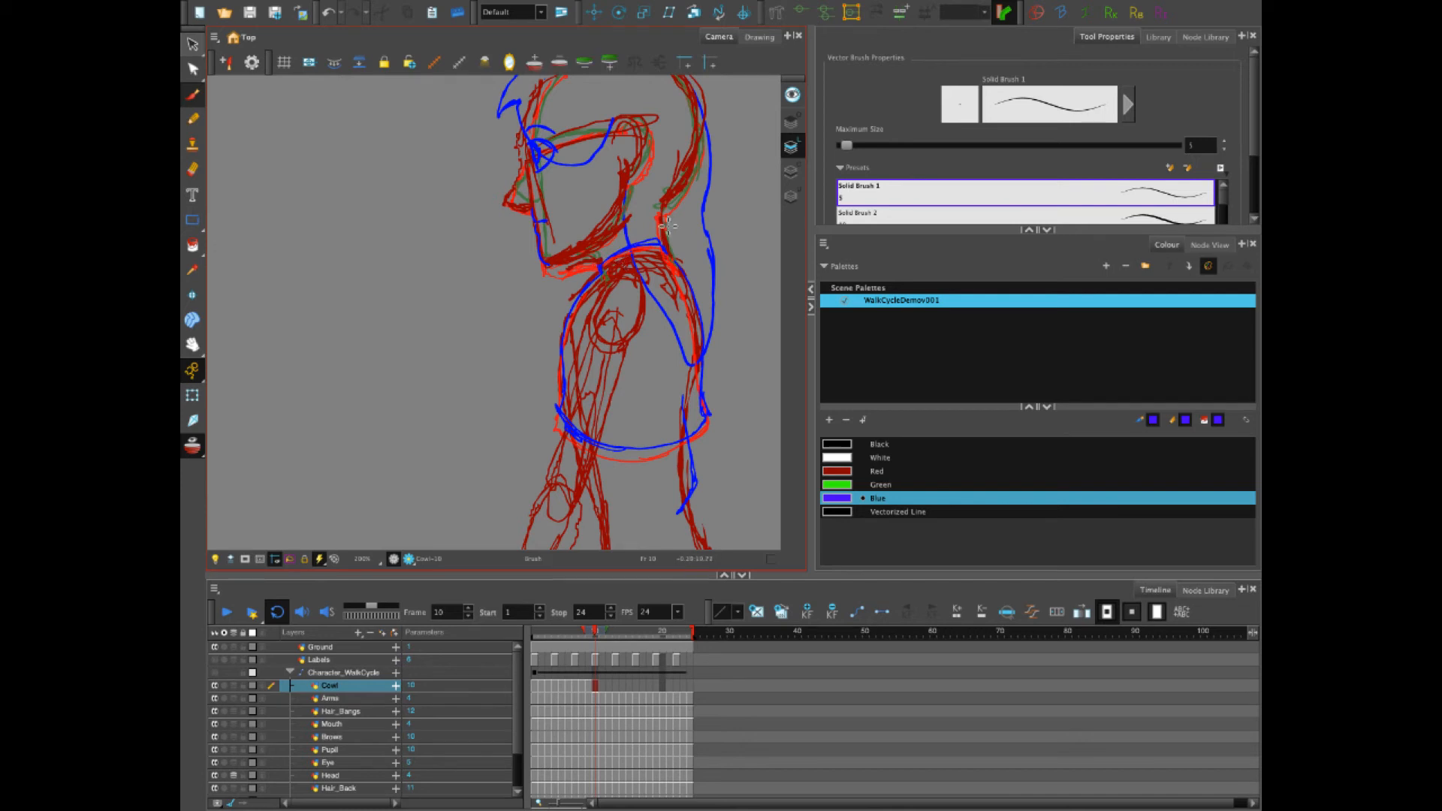
Draw the cowl's collar, back, hem and front edge on frame 11, moving the upper front edge inward
key(.)
mouse_move(601, 267)
mouse_down()
mouse_move(673, 238)
mouse_move(699, 297)
mouse_move(706, 413)
mouse_up()
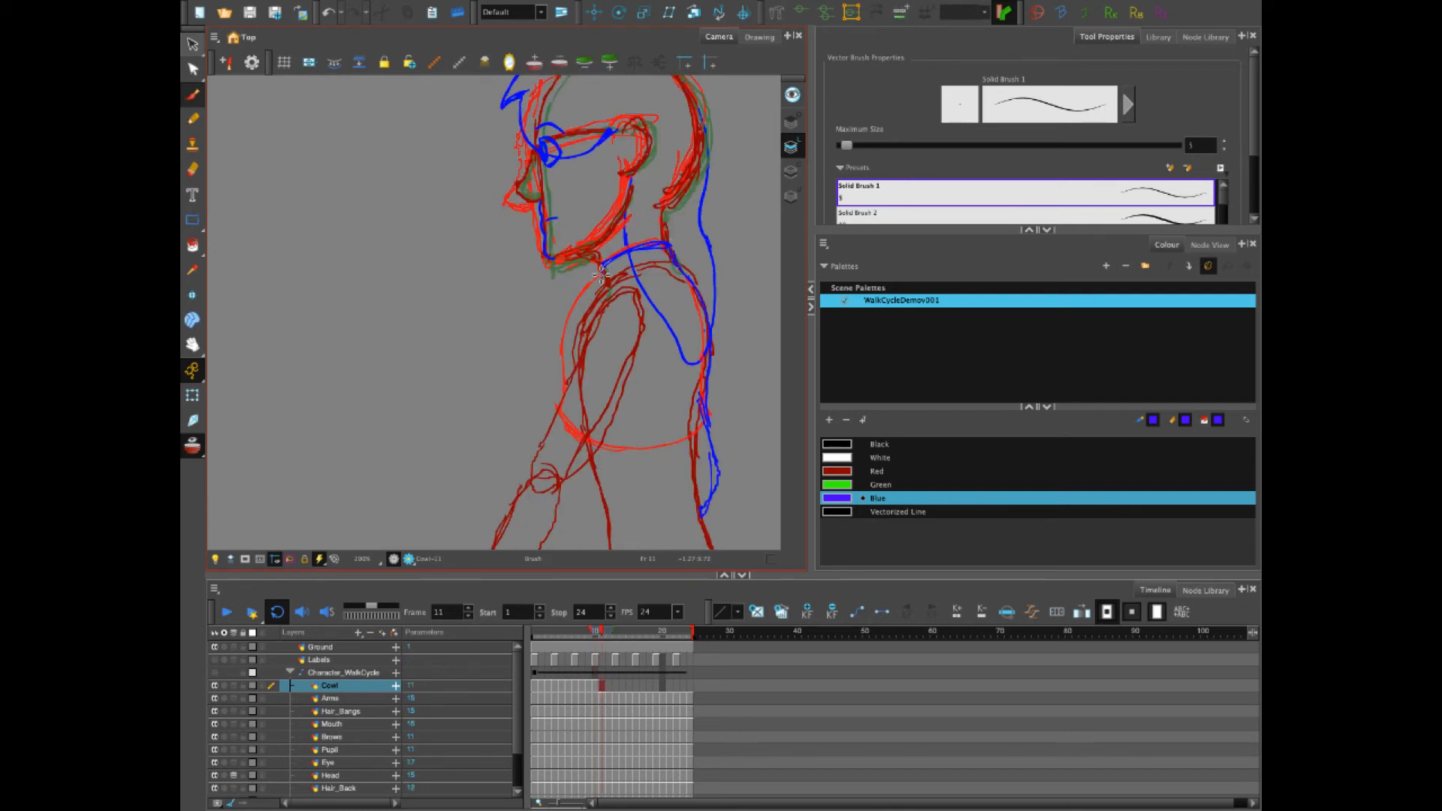
mouse_move(601, 275)
mouse_down()
mouse_move(559, 410)
mouse_move(706, 427)
mouse_up()
drag(574, 359, 594, 294)
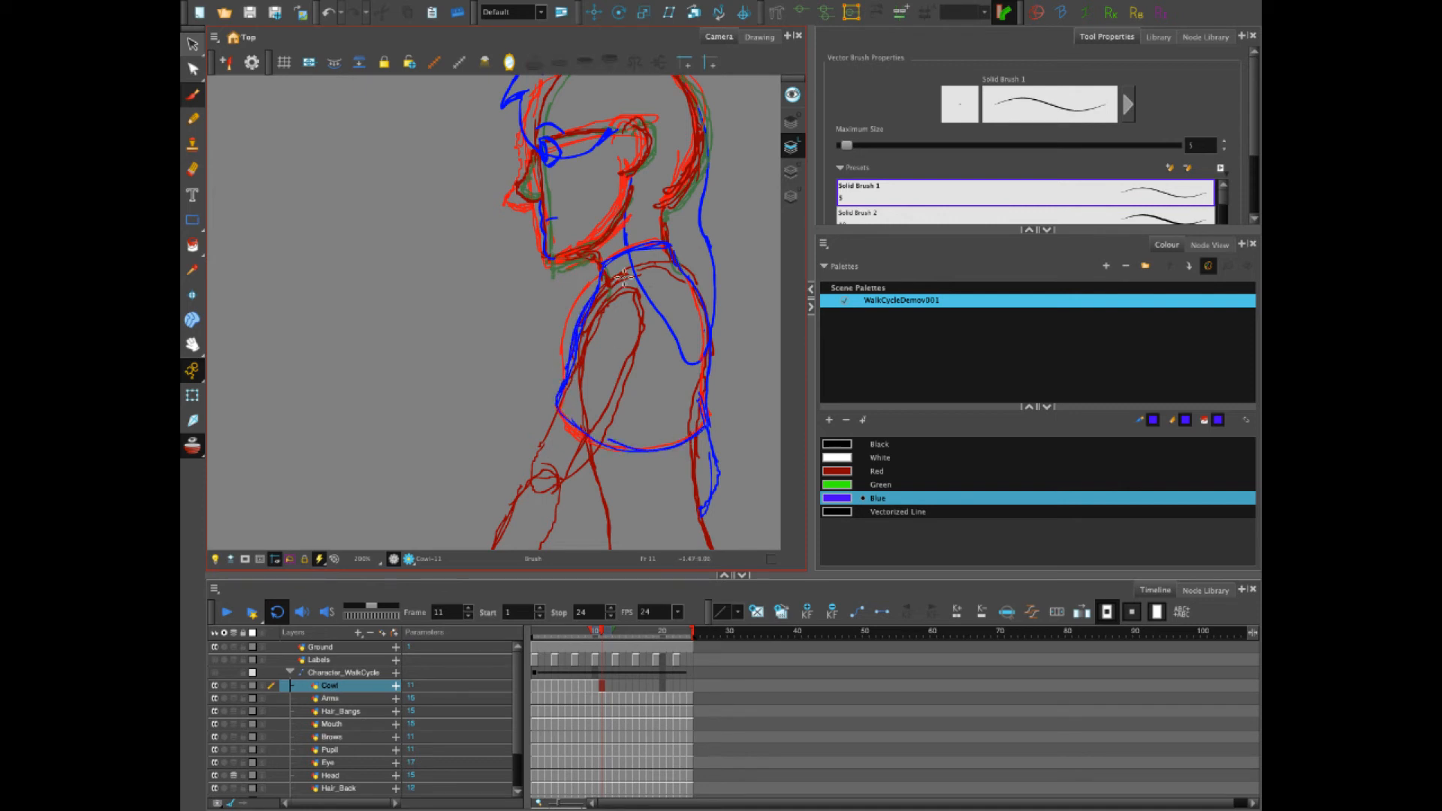
Draw the cowl on frame 12 with the hem corners flaring slightly wider than on frame 11
key(period)
key(comma)
key(period)
mouse_move(605, 274)
mouse_down()
mouse_move(666, 248)
mouse_move(601, 271)
mouse_up()
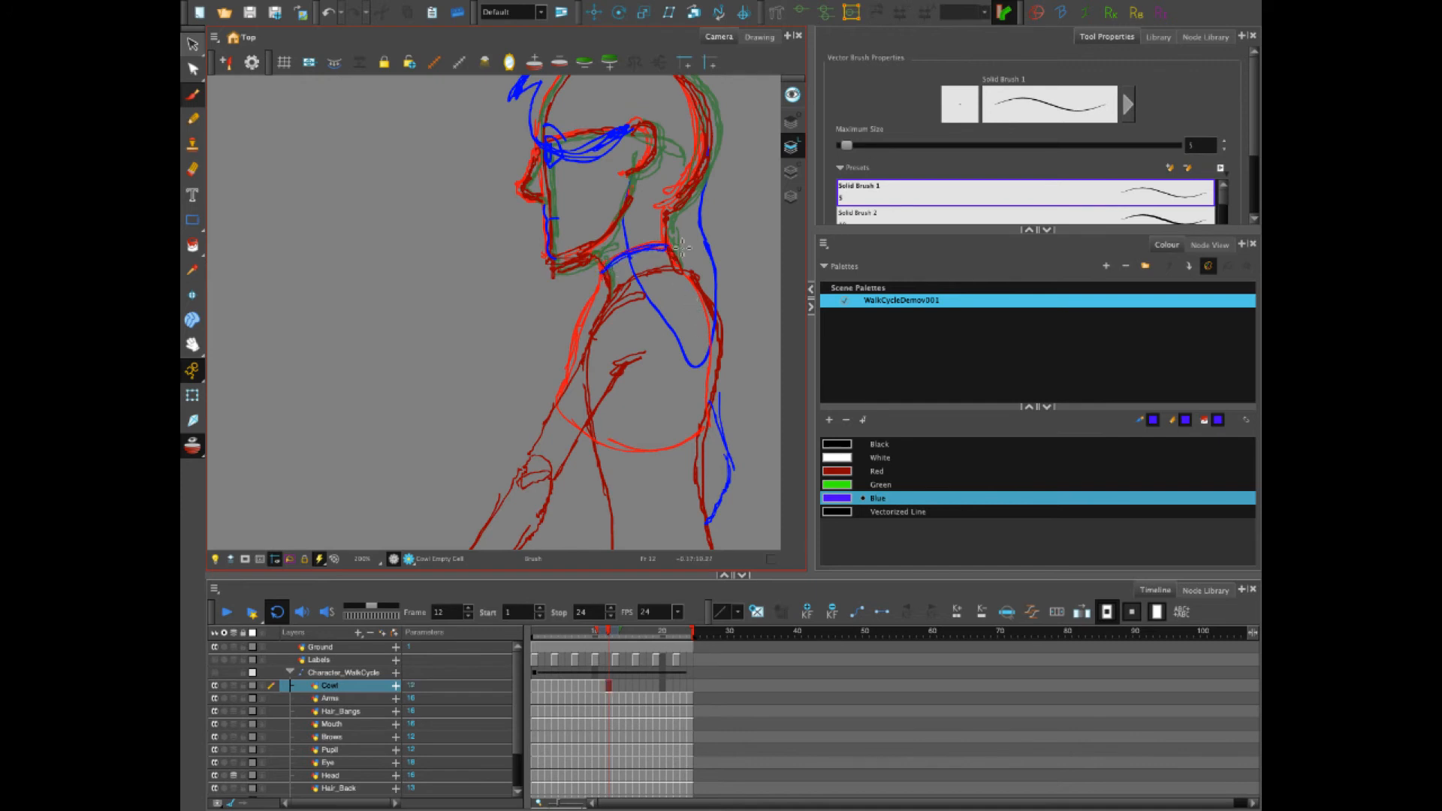
mouse_move(548, 399)
mouse_down()
mouse_move(601, 446)
mouse_move(584, 434)
mouse_move(706, 432)
mouse_move(727, 412)
mouse_move(721, 323)
mouse_move(687, 270)
mouse_up()
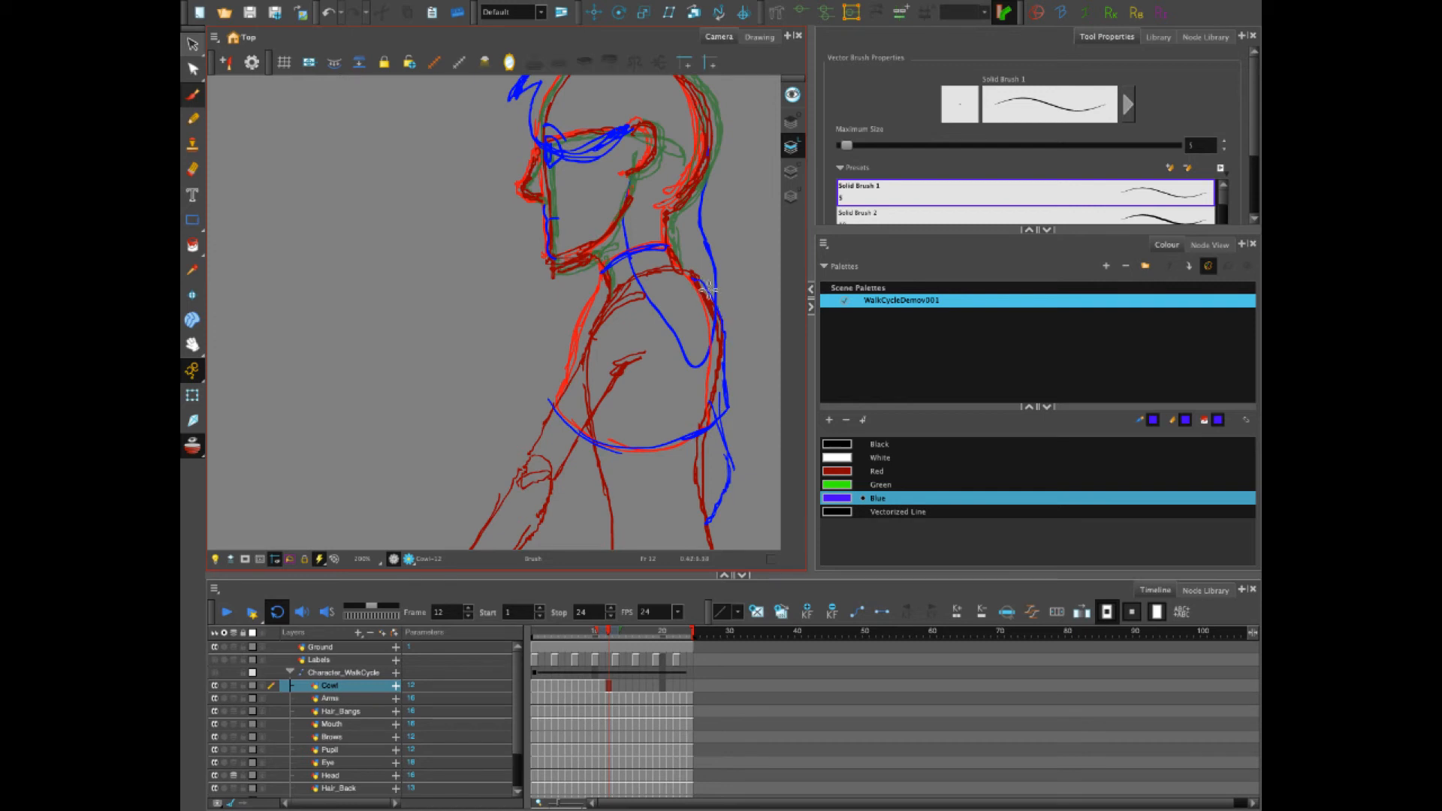
drag(560, 385, 596, 301)
Flip between frames 12 and 13 to examine how the body moves under the cowl
key(period)
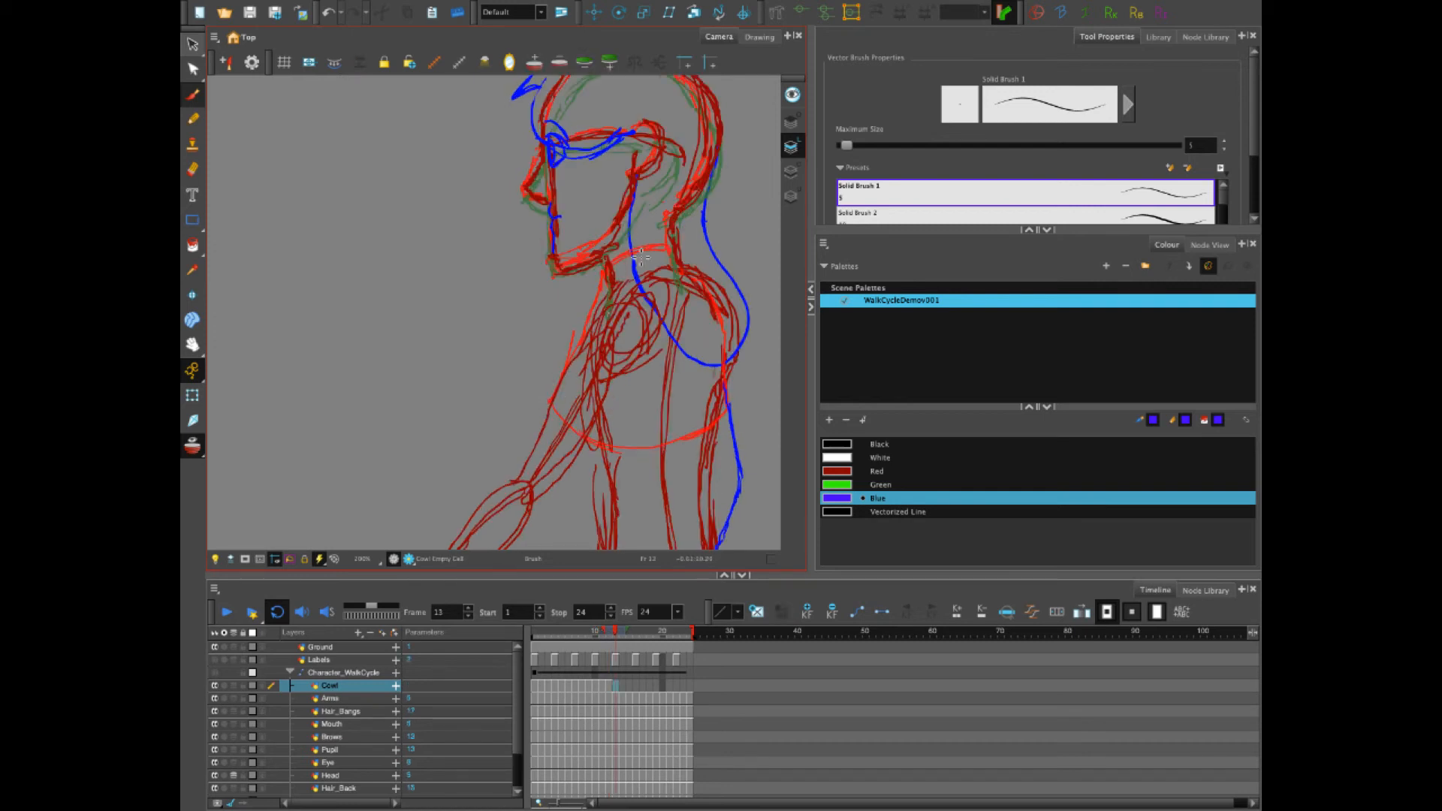
key(comma)
key(period)
key(comma)
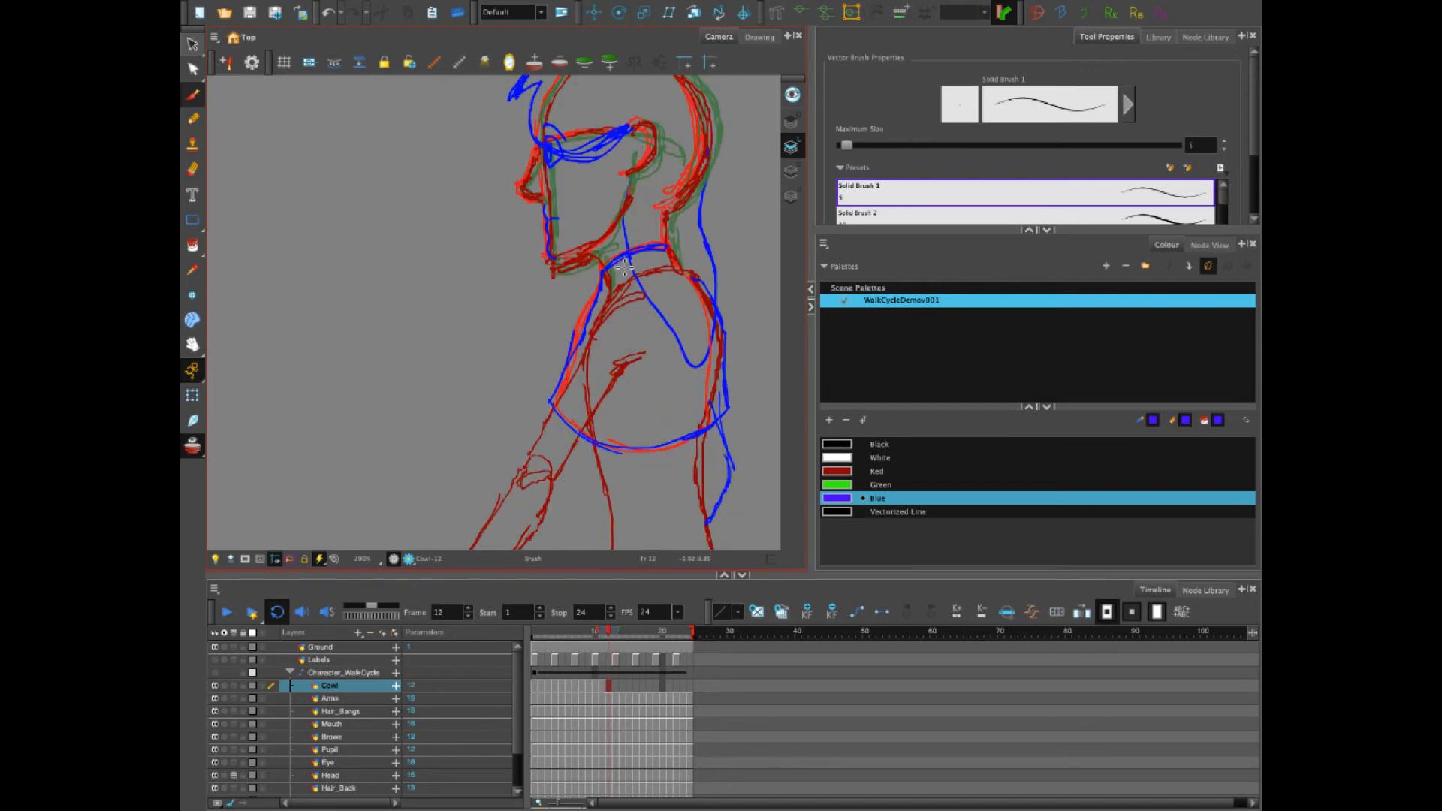
key(period)
key(comma)
key(period)
key(comma)
key(period)
key(comma)
key(period)
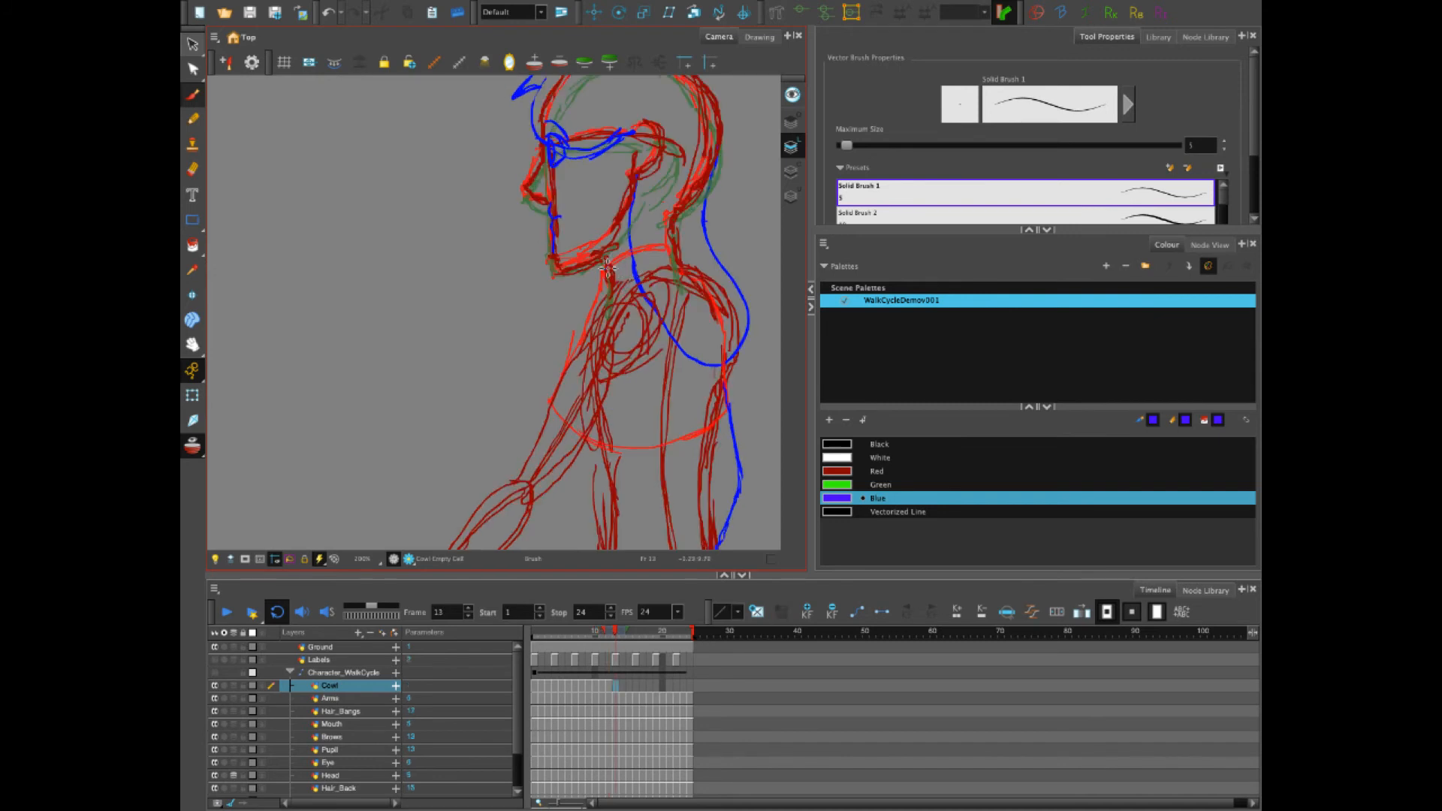
Draw the cowl on frame 13 with a wider hem and flip through the neighbouring frames to check the motion
mouse_move(607, 267)
mouse_down()
mouse_move(652, 242)
mouse_move(706, 271)
mouse_move(745, 399)
mouse_move(685, 442)
mouse_move(555, 425)
mouse_move(546, 406)
mouse_up()
key(comma)
key(period)
key(period)
key(comma)
key(comma)
key(period)
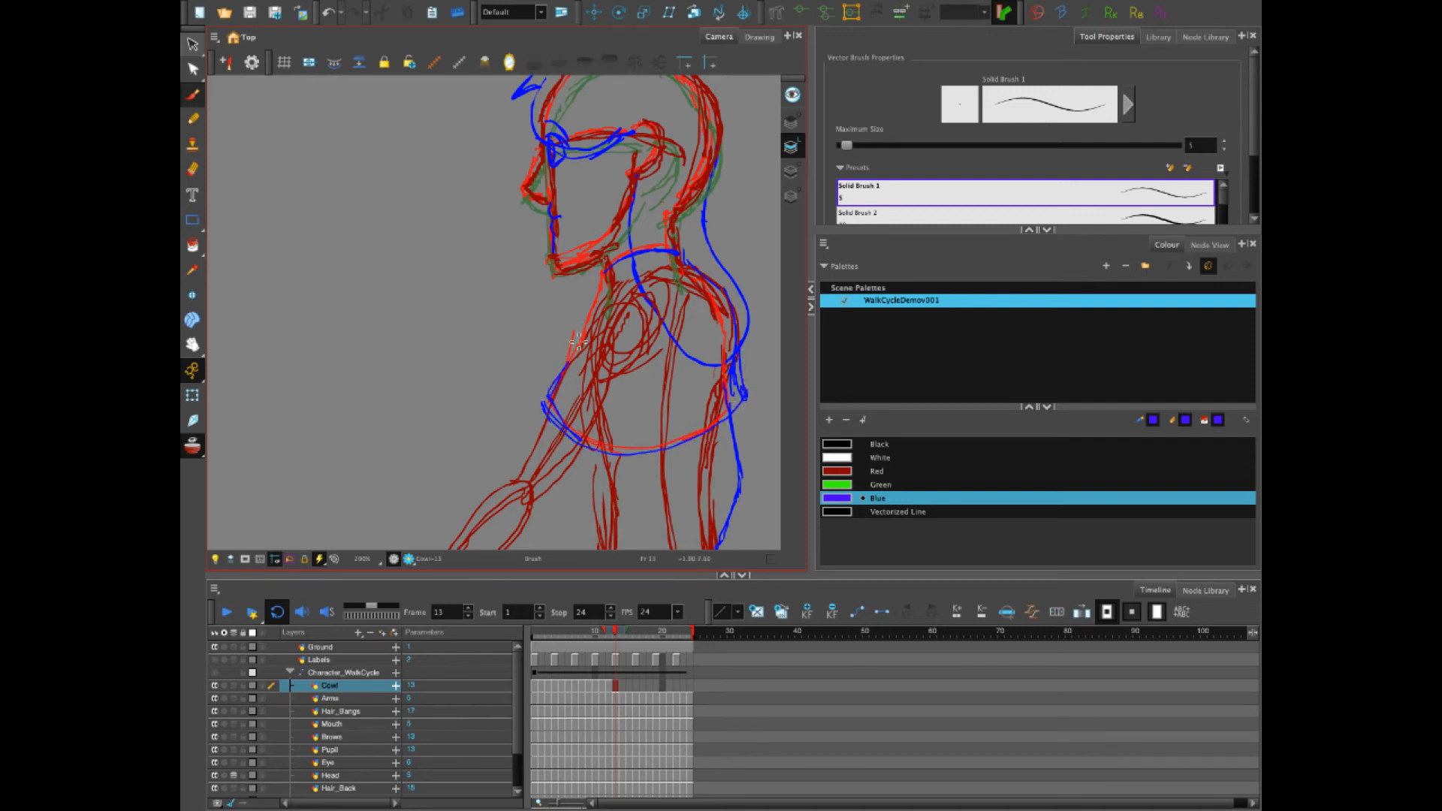
Draw the cowl on frame 14 with its front and back hem corners flared further outward
key(period)
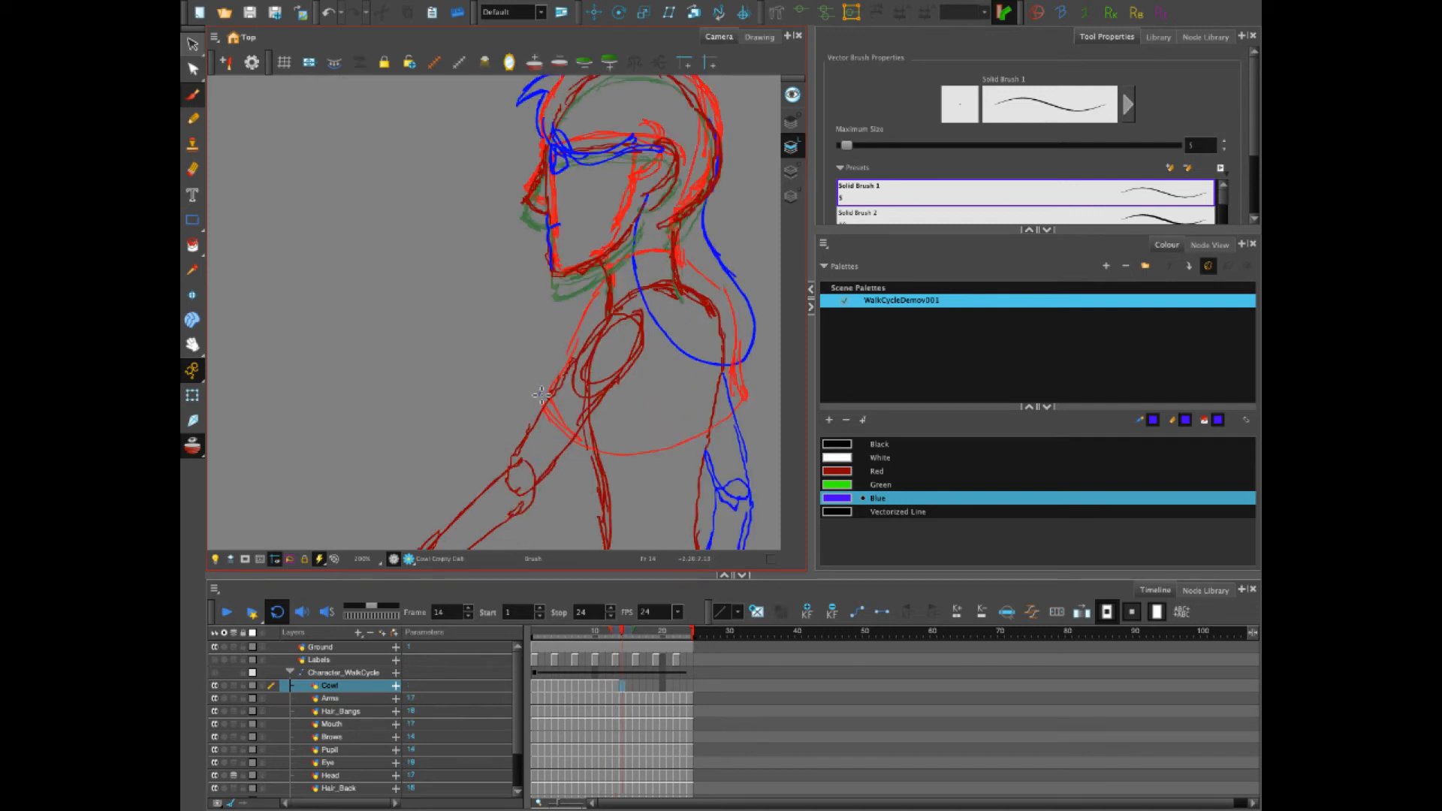
mouse_move(540, 395)
mouse_down()
mouse_move(601, 451)
mouse_move(725, 428)
mouse_move(753, 405)
mouse_up()
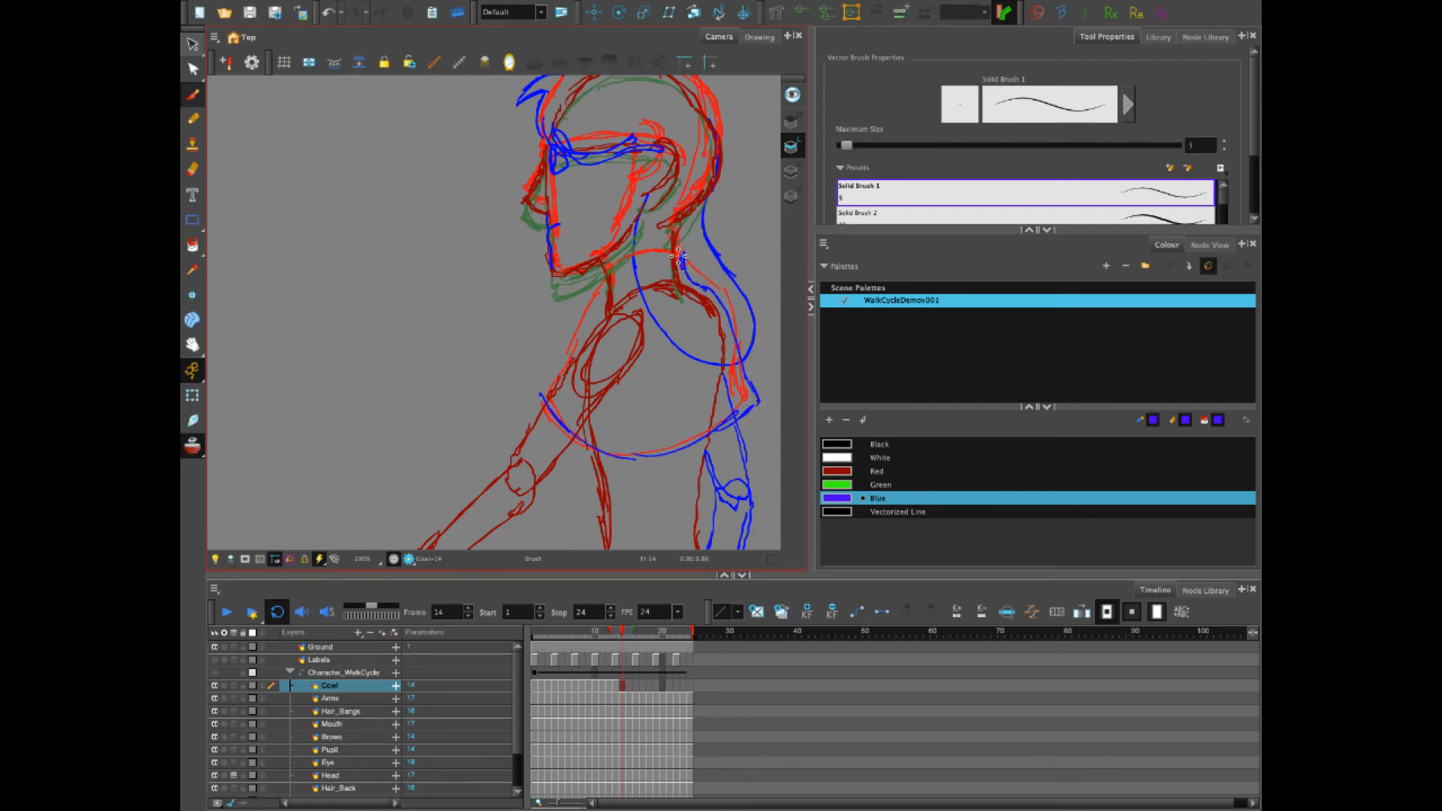
mouse_move(680, 255)
mouse_down()
mouse_move(601, 275)
mouse_move(645, 252)
mouse_move(692, 266)
mouse_move(609, 277)
mouse_move(667, 256)
mouse_move(604, 280)
mouse_up()
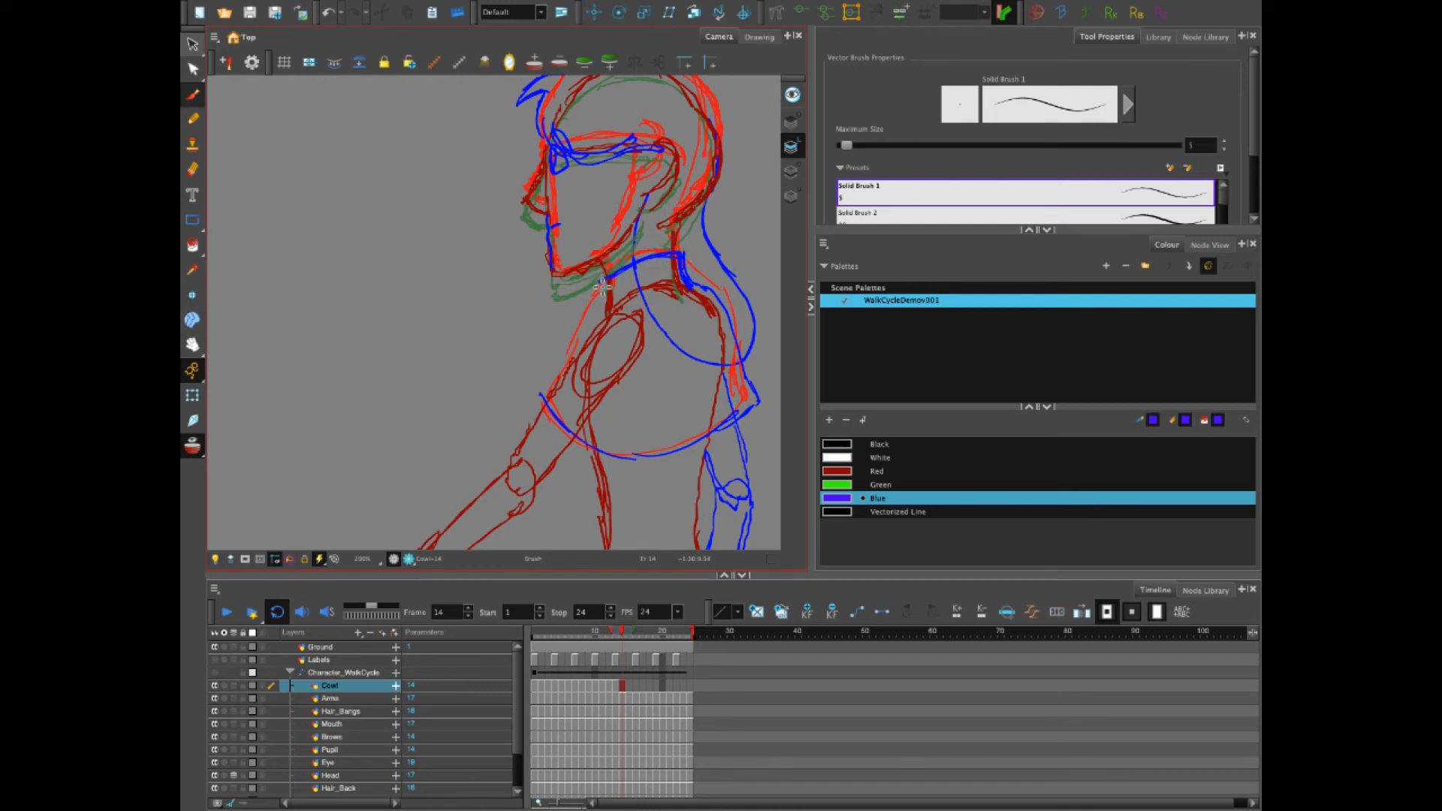
drag(582, 330, 541, 391)
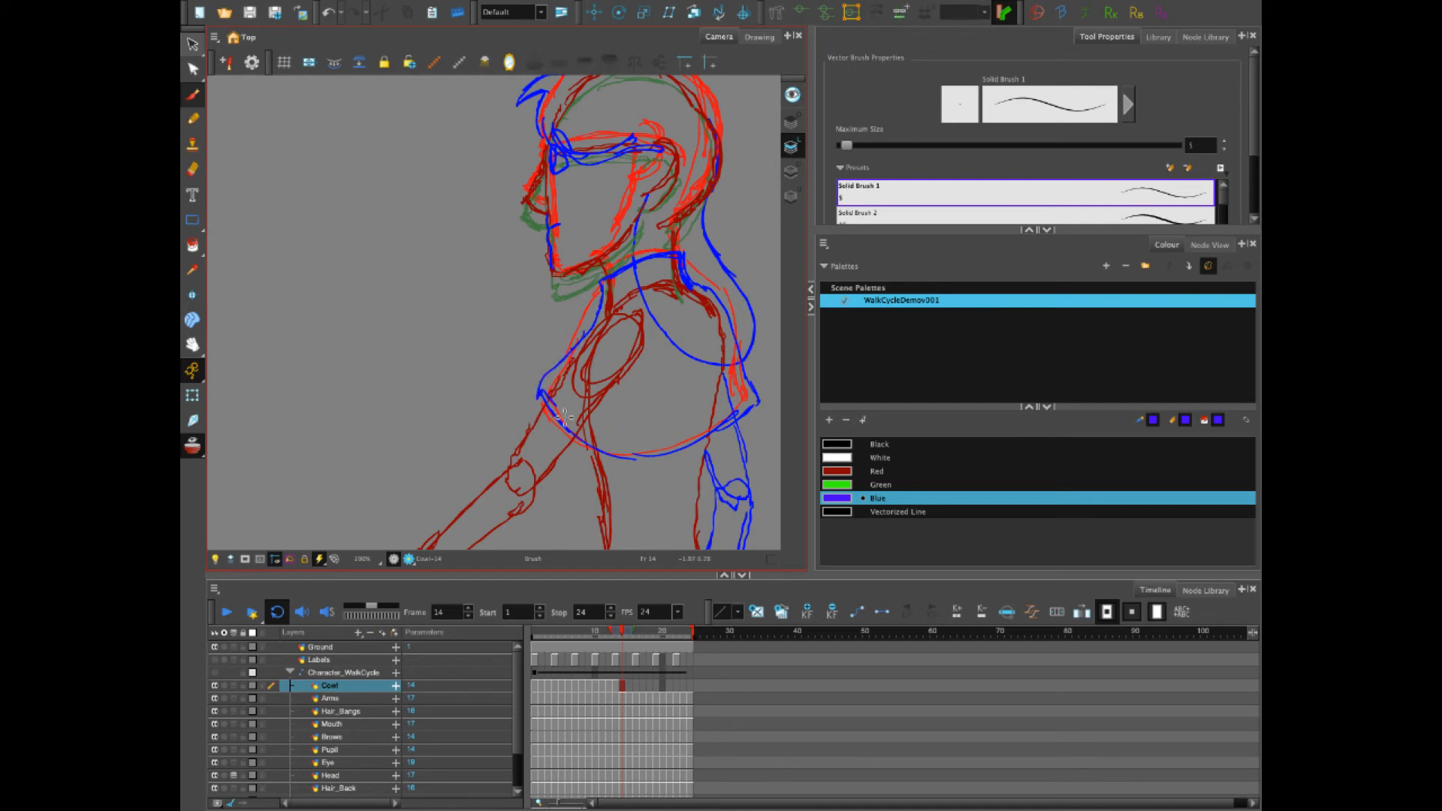
Draw the cowl on frames 15 and 16, spreading the front corner of the hem out over the forward arm
click(632, 681)
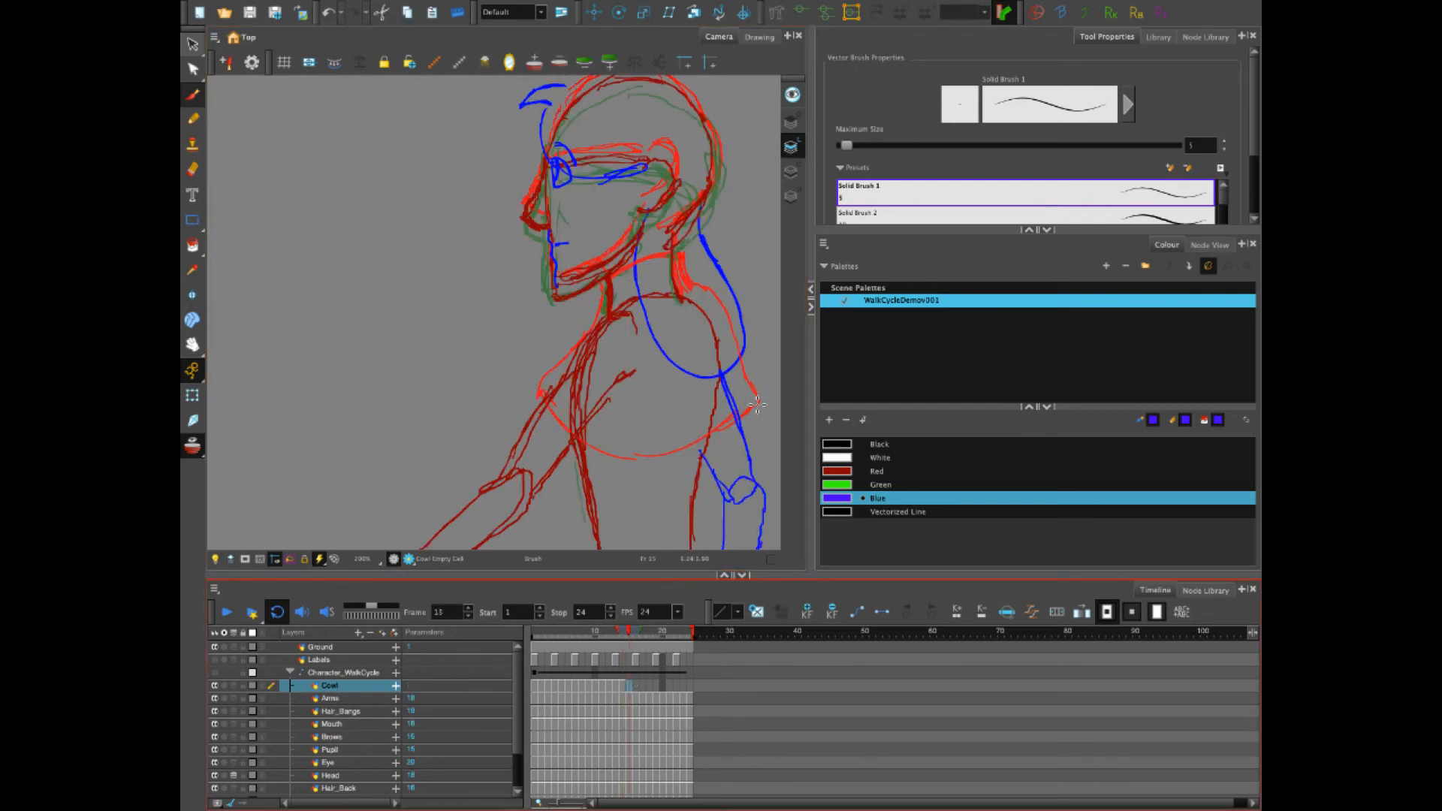
mouse_move(760, 404)
mouse_down()
mouse_move(656, 454)
mouse_move(588, 447)
mouse_move(533, 407)
mouse_move(677, 265)
mouse_move(761, 404)
mouse_up()
click(636, 686)
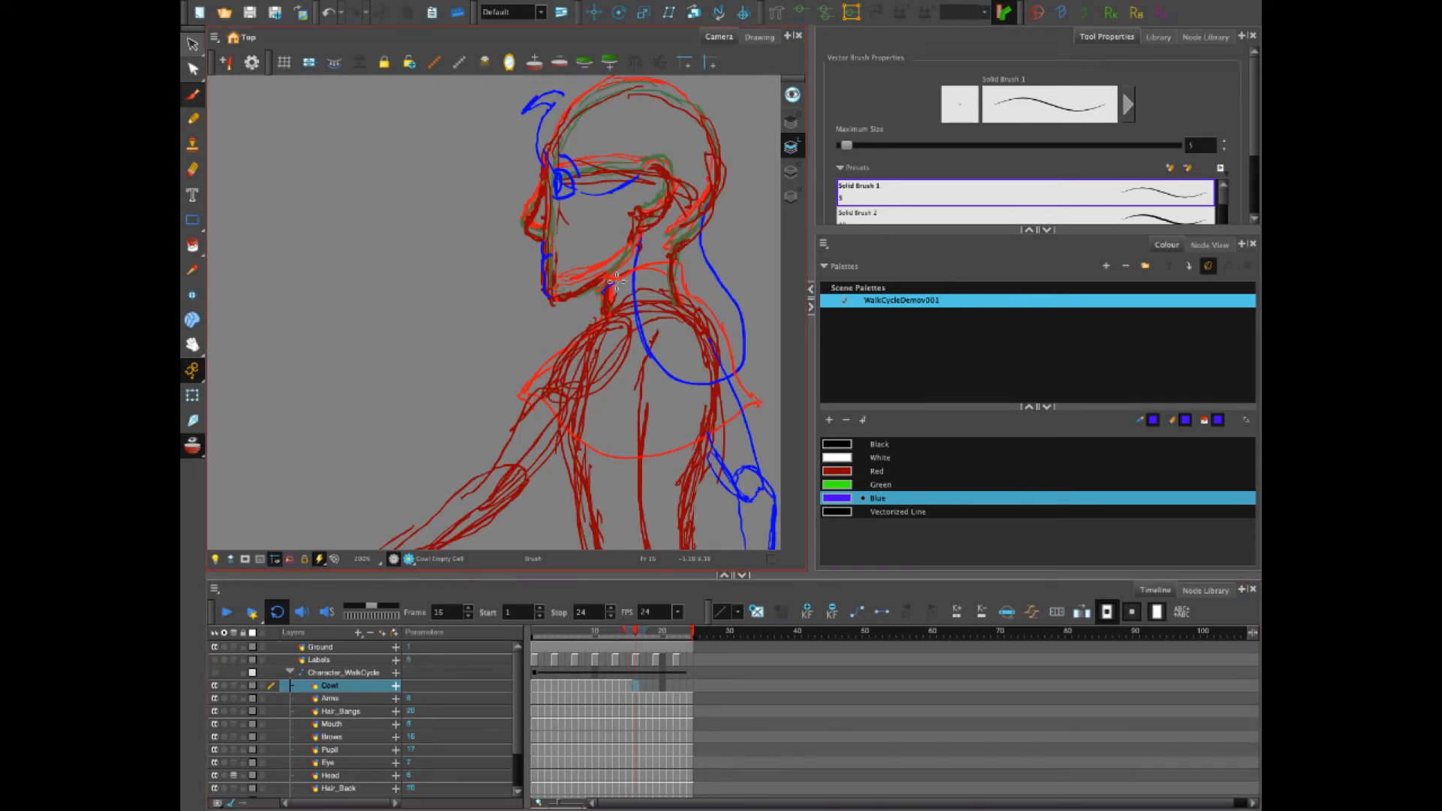
mouse_move(605, 290)
mouse_down()
mouse_move(767, 407)
mouse_move(696, 448)
mouse_move(602, 315)
mouse_up()
drag(519, 407, 533, 367)
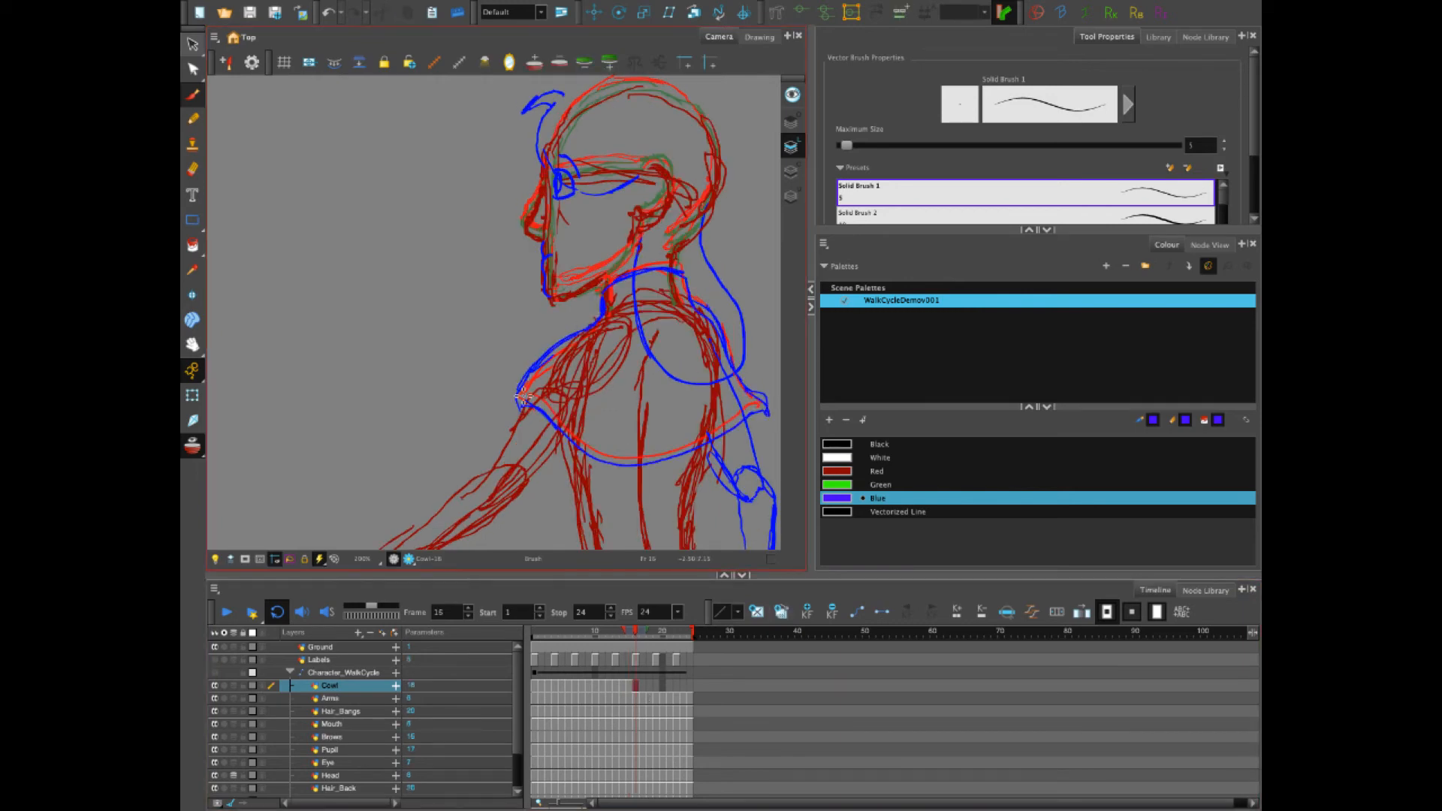
Draw the cowl's collar, front, back and hem on frame 17
click(642, 685)
mouse_move(602, 292)
mouse_down()
mouse_move(656, 265)
mouse_move(682, 275)
mouse_up()
drag(603, 294, 529, 422)
mouse_move(529, 420)
mouse_down()
mouse_move(736, 452)
mouse_move(754, 426)
mouse_up()
mouse_move(680, 273)
mouse_down()
mouse_move(757, 422)
mouse_move(745, 435)
mouse_move(547, 438)
mouse_up()
Draw the cowl on frames 18 and 19, undoing the last hem stroke on frame 19
click(650, 686)
mouse_move(545, 436)
mouse_down()
mouse_move(590, 328)
mouse_move(671, 267)
mouse_up()
click(656, 685)
drag(675, 270, 713, 471)
drag(557, 440, 727, 455)
key(ctrl+z)
Draw the cowl's collar, back edge, front edge and hem on frame 20
click(663, 685)
mouse_move(603, 288)
mouse_down()
mouse_move(549, 443)
mouse_move(671, 259)
mouse_up()
drag(671, 260, 719, 452)
drag(604, 267, 553, 445)
drag(553, 443, 716, 449)
Draw the cowl on frame 21 with its collar, front and back closely following the torso
click(670, 685)
drag(592, 261, 667, 247)
mouse_move(592, 263)
mouse_down()
mouse_move(553, 426)
mouse_move(704, 428)
mouse_up()
mouse_move(665, 246)
mouse_down()
mouse_move(699, 336)
mouse_move(704, 428)
mouse_up()
Draw the cowl's collar, both sides and curved hem on frame 22
click(677, 685)
drag(591, 263, 664, 246)
drag(664, 247, 711, 409)
drag(590, 265, 546, 438)
drag(547, 437, 712, 403)
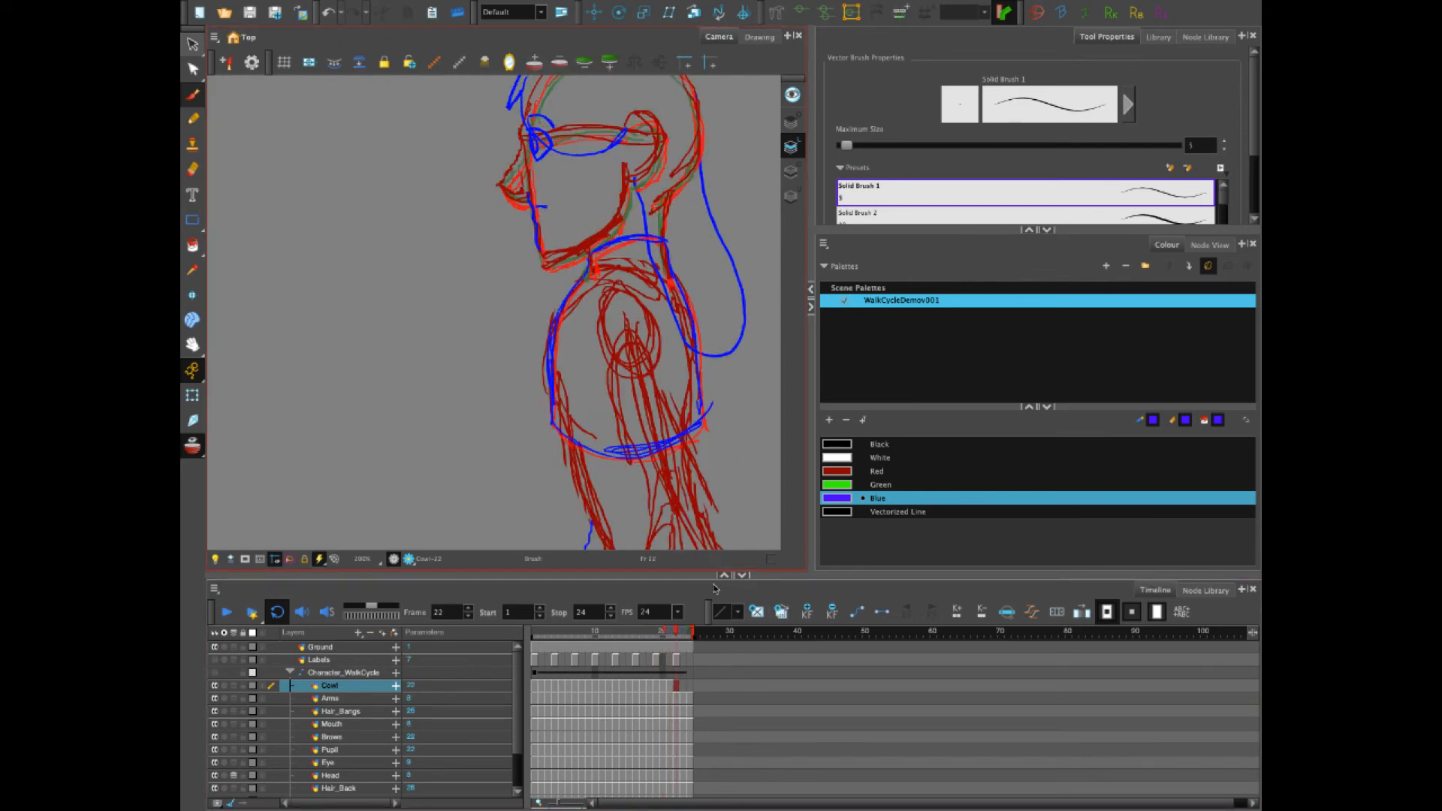
Extend the scene's end to frame 25 and go to frame 23 of the Cowl layer
click(535, 684)
click(690, 632)
click(684, 686)
drag(693, 631, 698, 631)
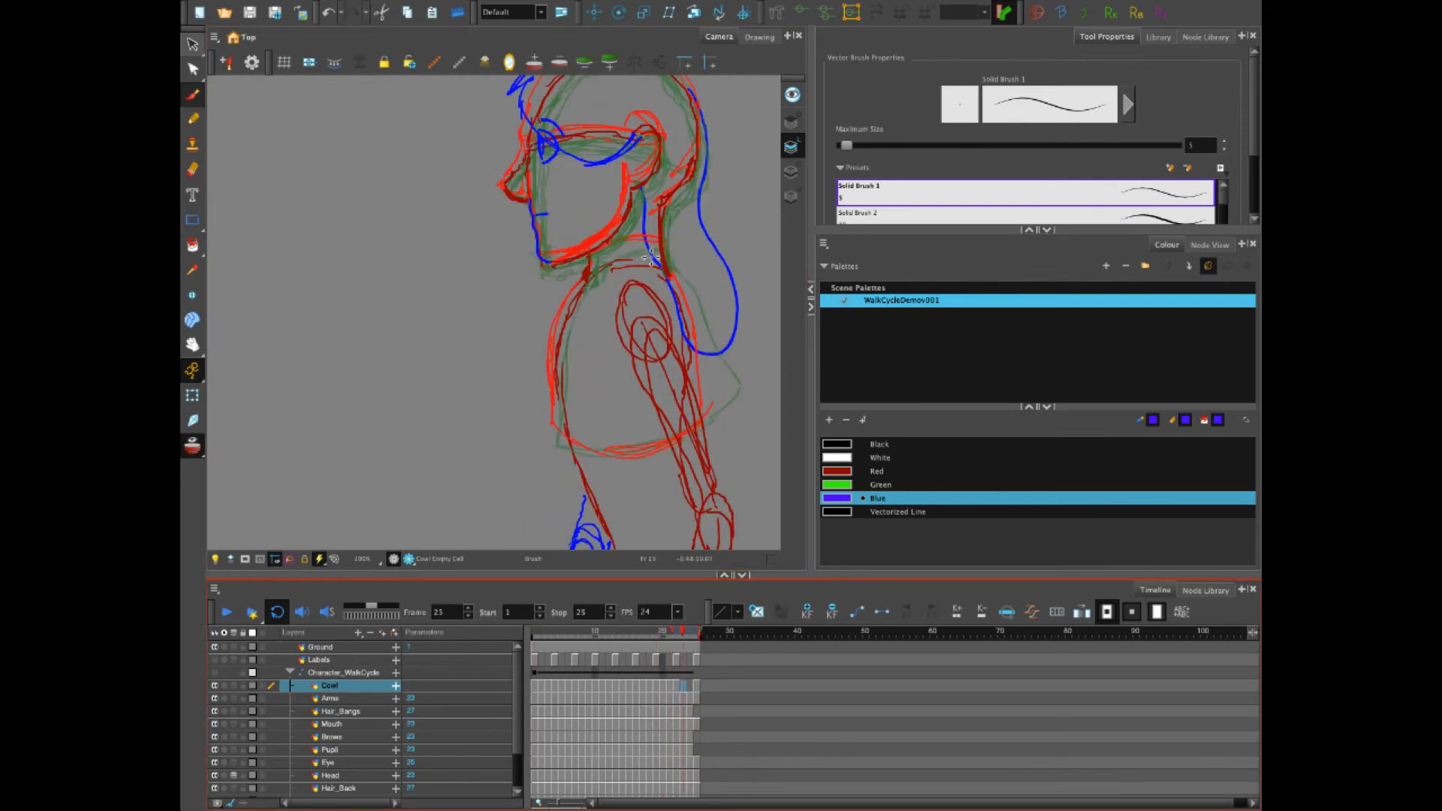
Draw the cowl on frames 23 and 24, swinging the back hem corner out toward the frame 1 shape
mouse_move(593, 261)
mouse_down()
mouse_move(665, 252)
mouse_move(727, 395)
mouse_up()
mouse_move(588, 276)
mouse_down()
mouse_move(556, 442)
mouse_move(734, 388)
mouse_up()
click(690, 686)
drag(734, 388, 558, 445)
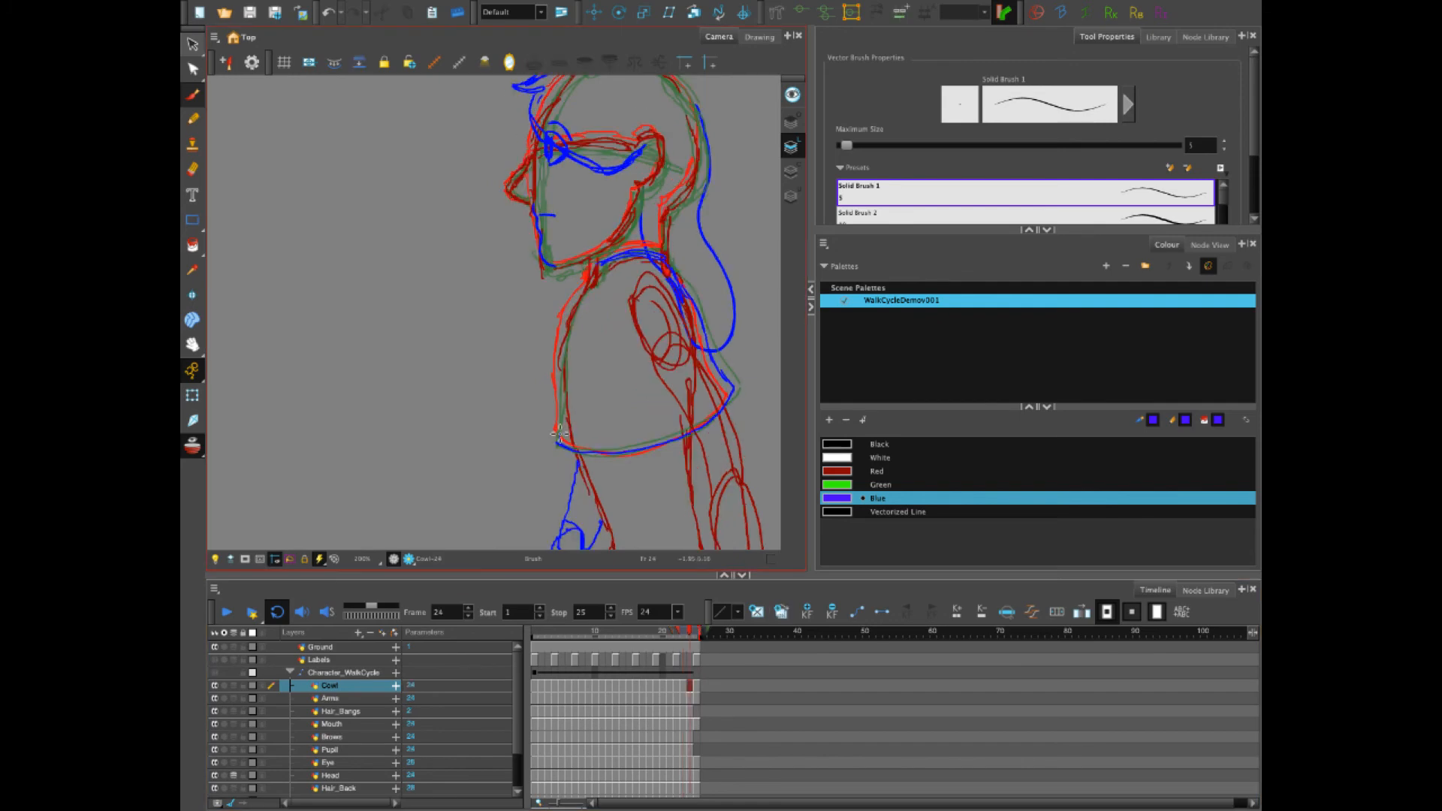
drag(593, 269, 558, 443)
drag(583, 286, 642, 254)
Set the scene's end back to frame 24 and play the walk cycle to review the cowl's motion
scroll(643, 253, down, 4)
drag(700, 632, 693, 632)
click(228, 612)
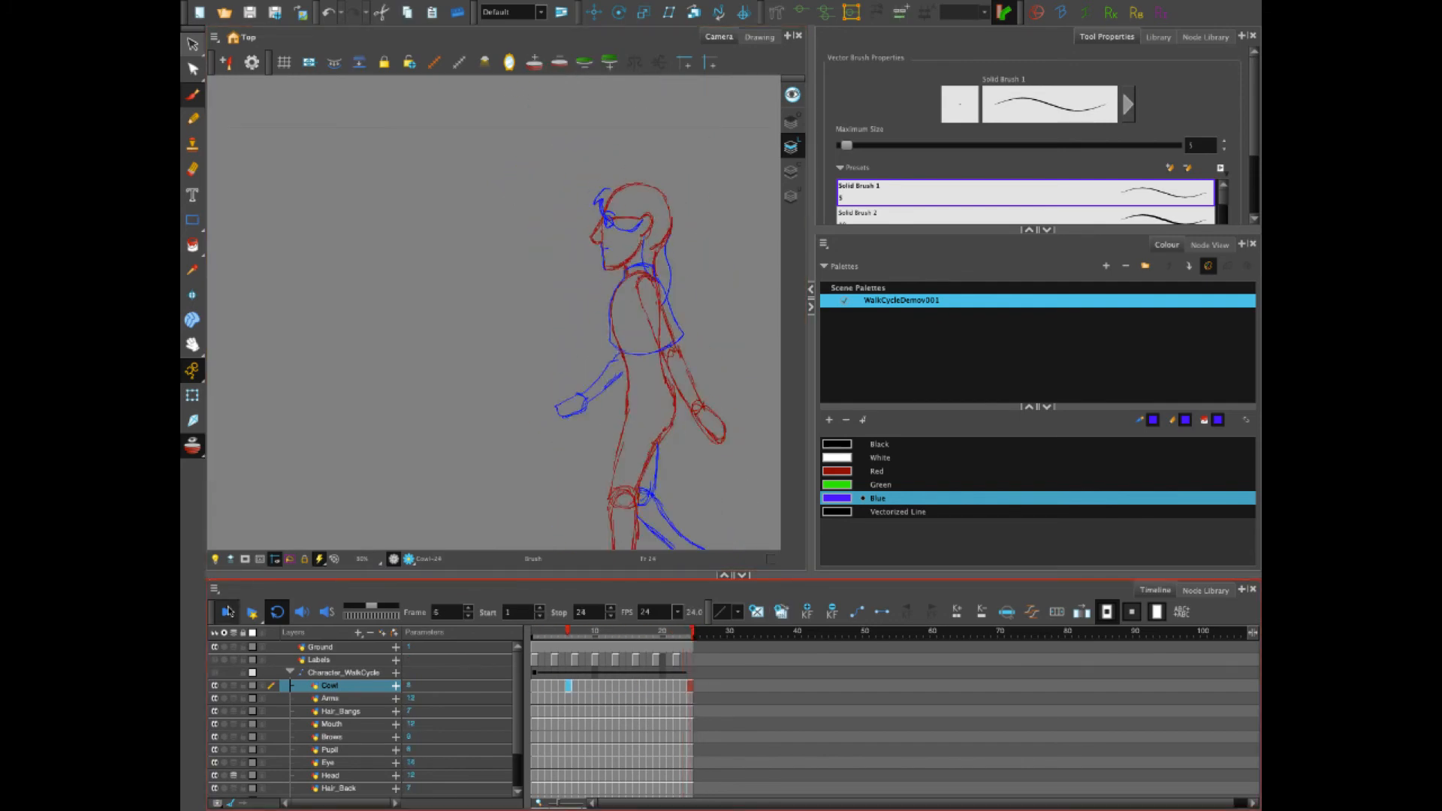
click(228, 612)
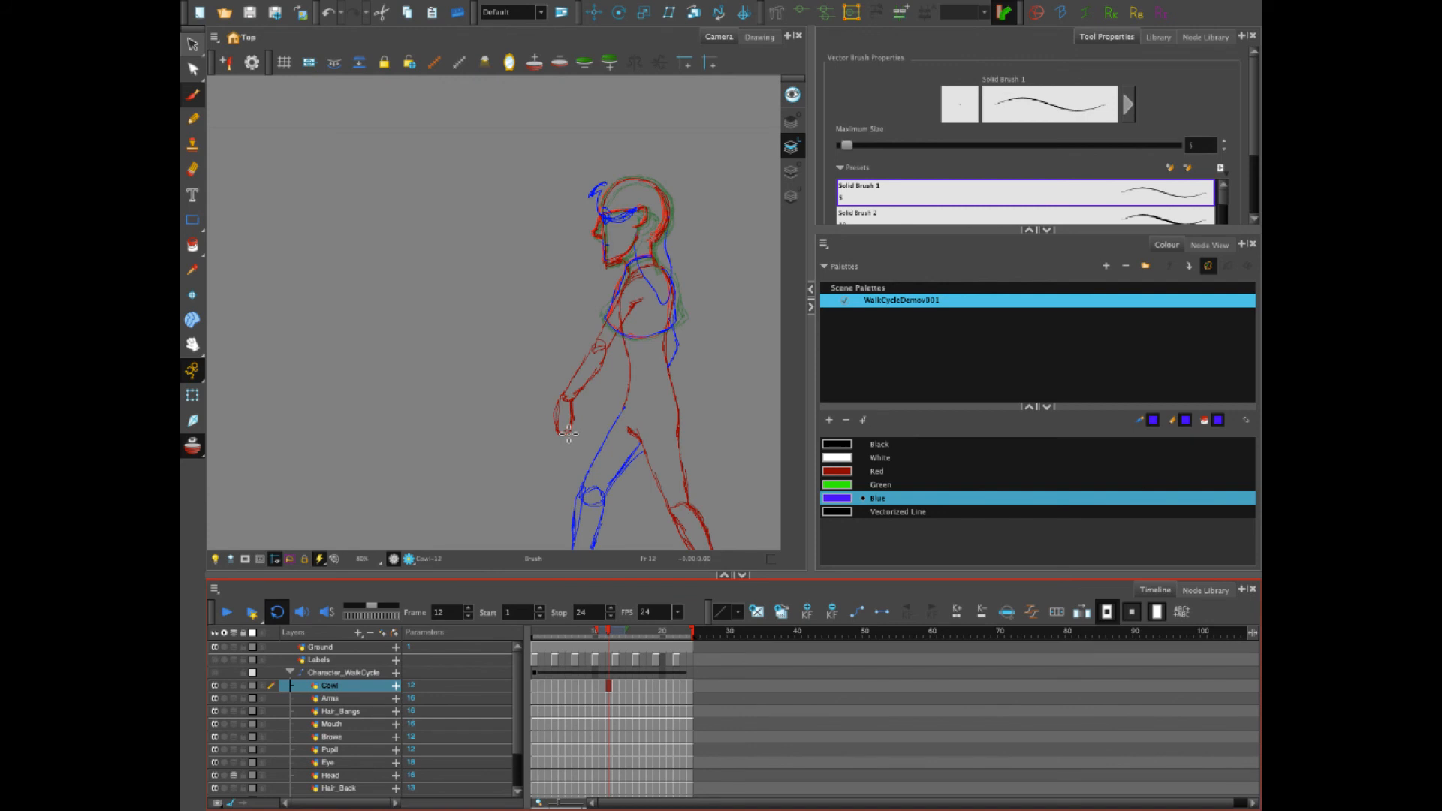
Add a vector drawing layer named Dress above the Cowl layer
drag(569, 435, 557, 366)
key(1)
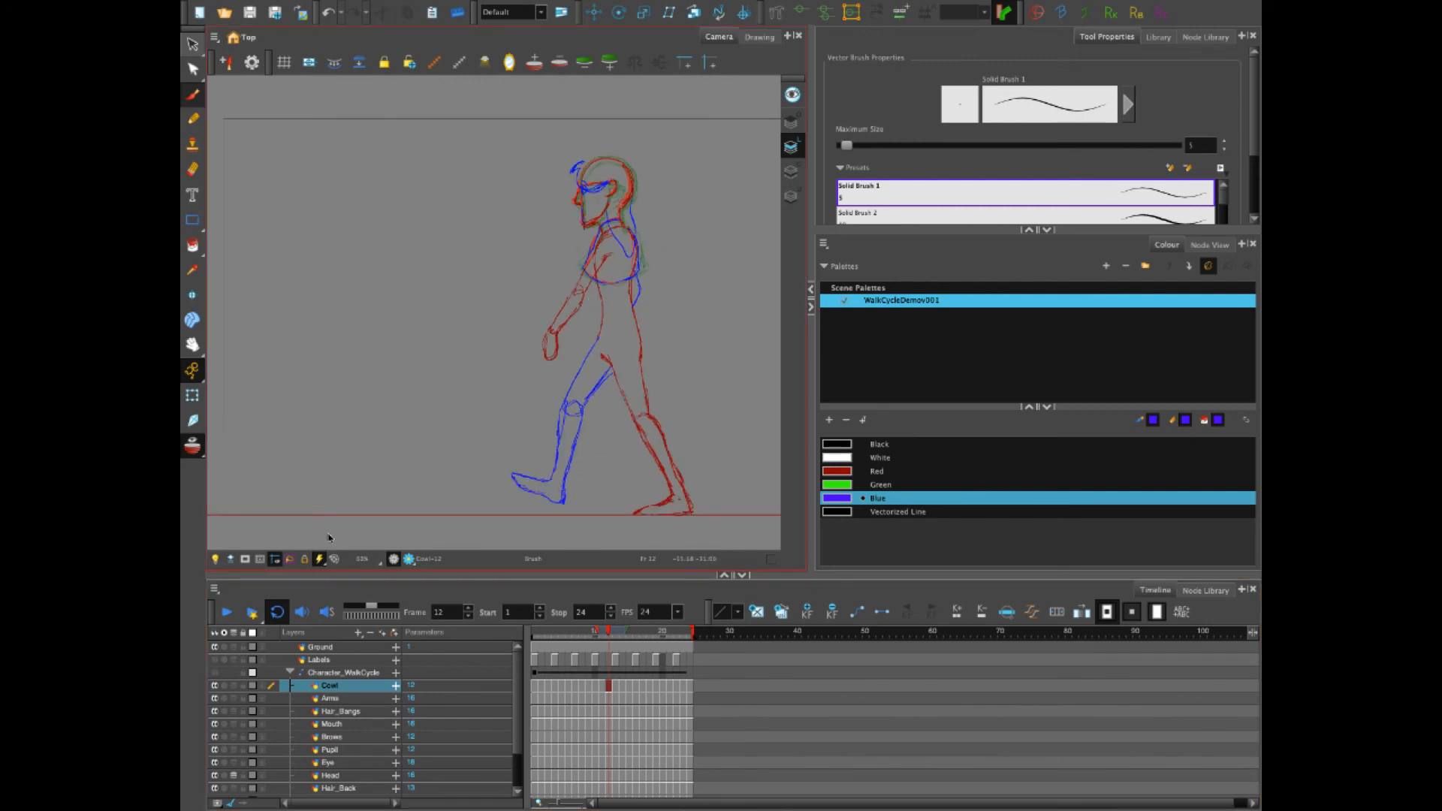
click(359, 635)
click(382, 684)
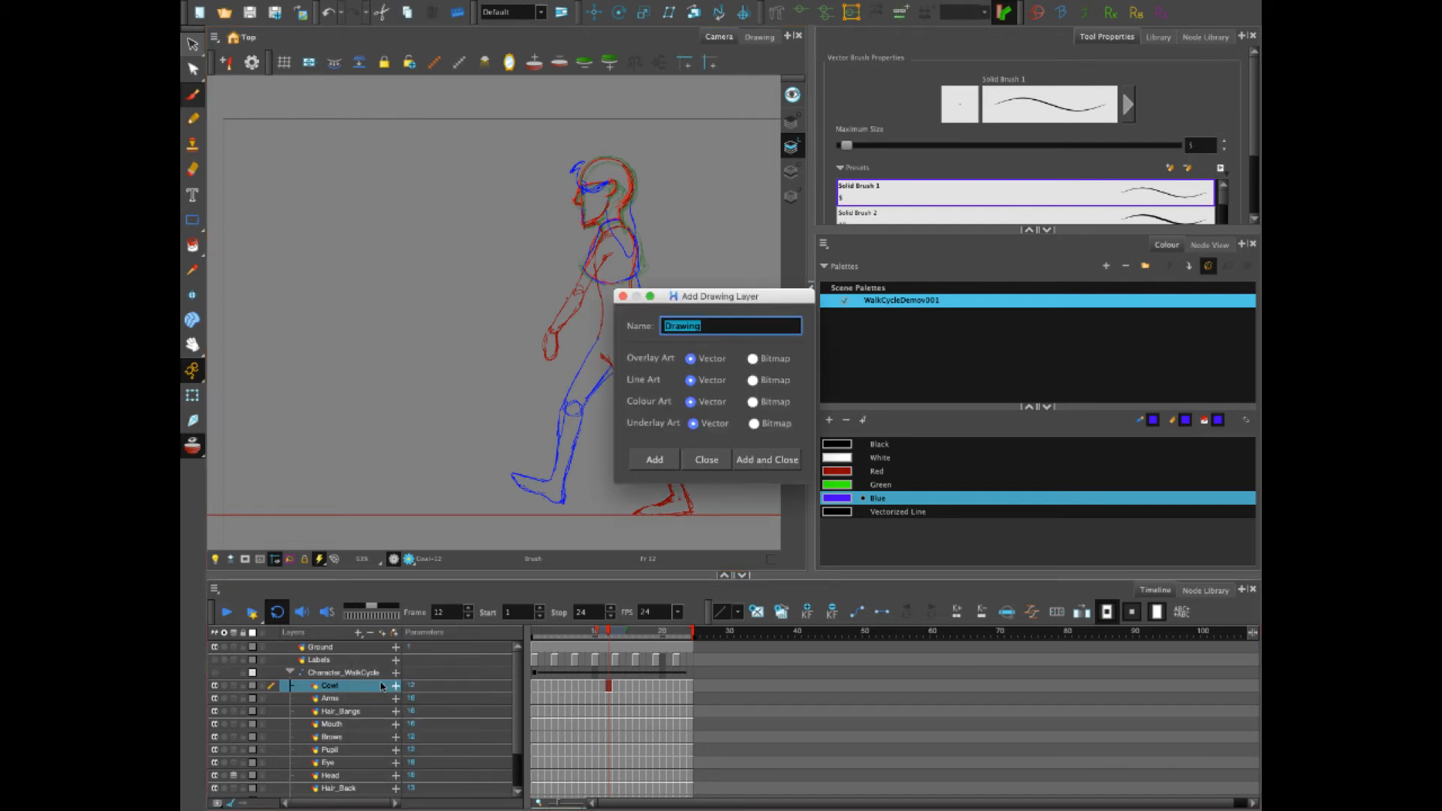
text(Dress)
click(765, 460)
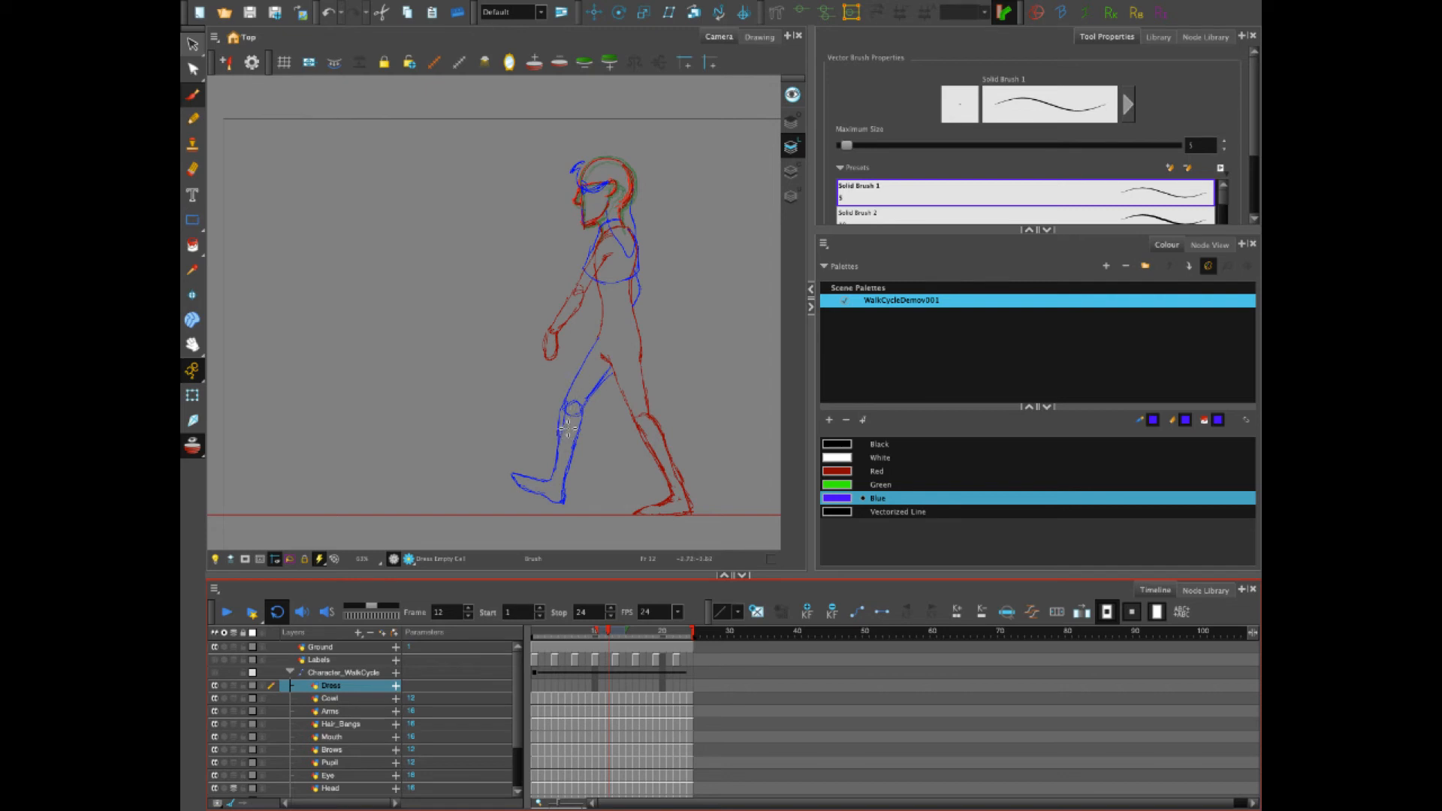
Draw the dress skirt on frames 1 and 2 of the Dress layer, from the waist to a curved hem below the knees
click(541, 682)
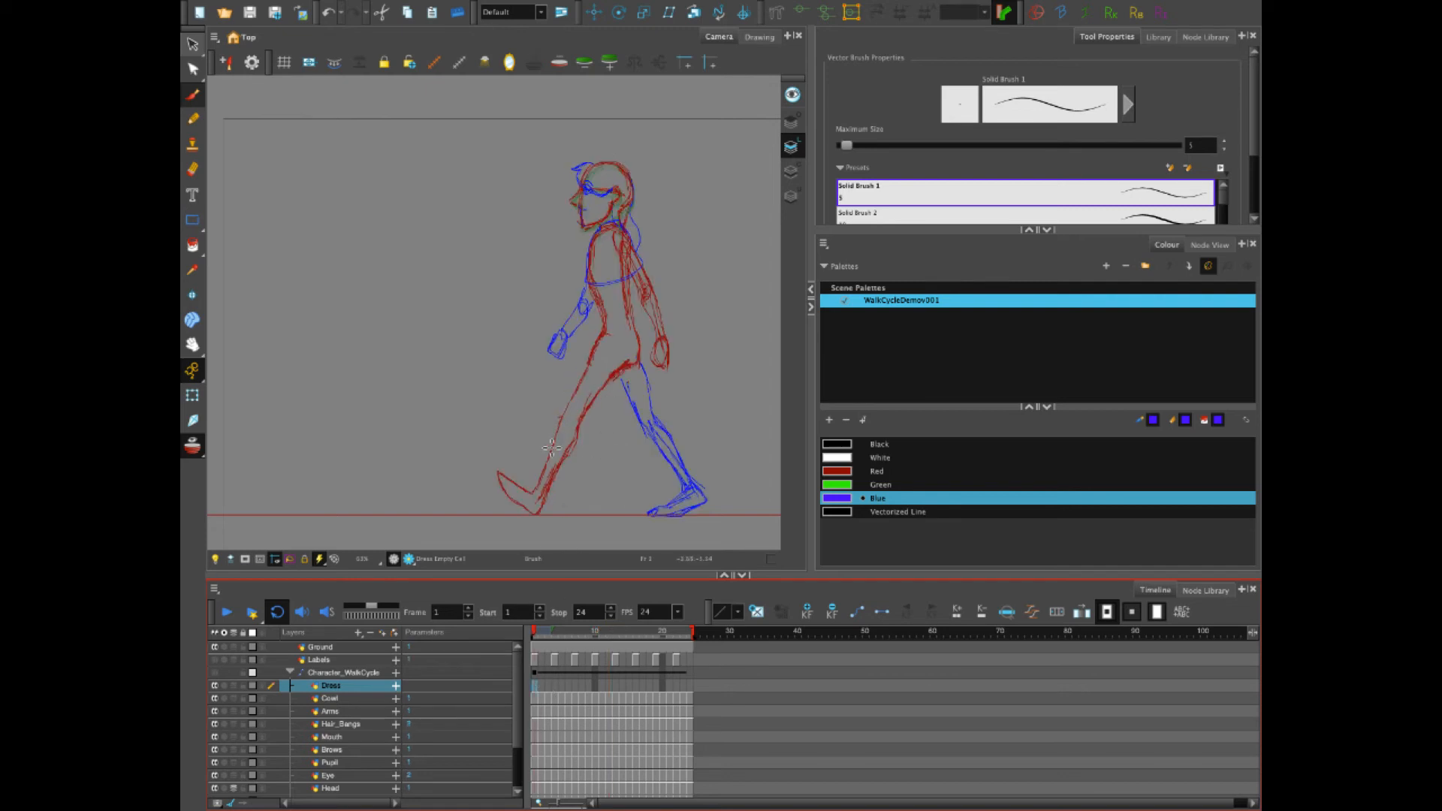
mouse_move(551, 449)
mouse_down()
mouse_move(616, 463)
mouse_move(676, 443)
mouse_up()
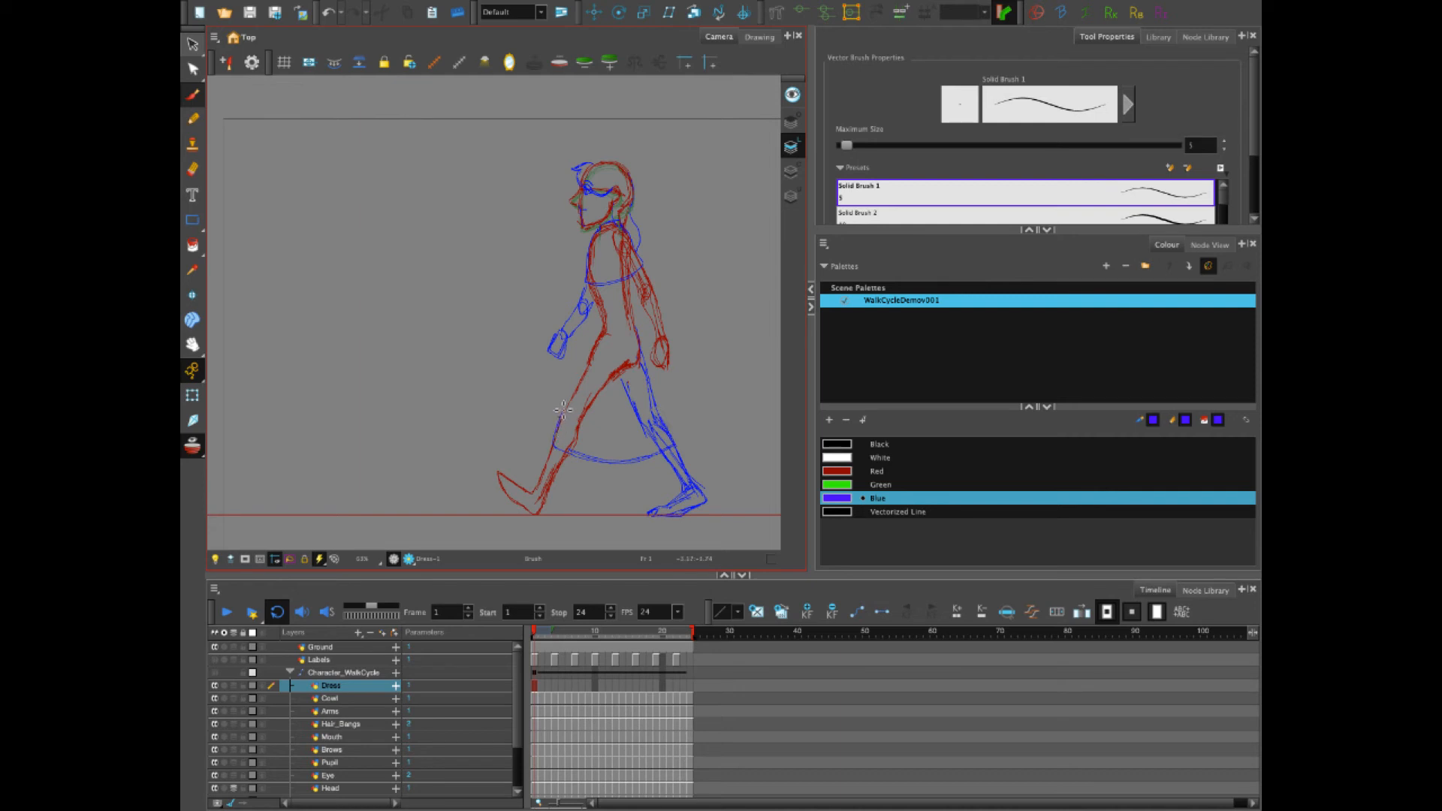
key(period)
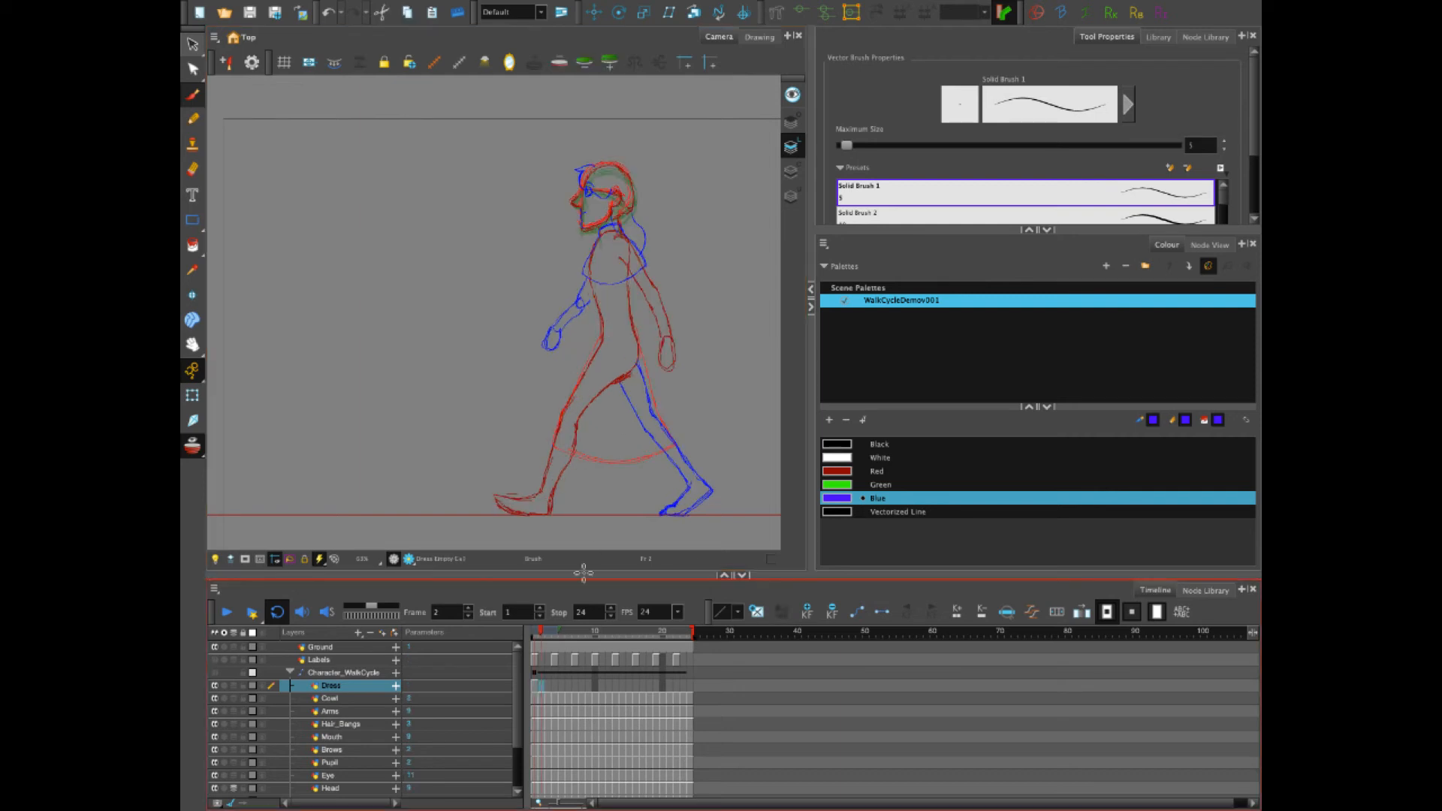
mouse_move(597, 340)
mouse_down()
mouse_move(553, 441)
mouse_move(612, 461)
mouse_move(673, 434)
mouse_up()
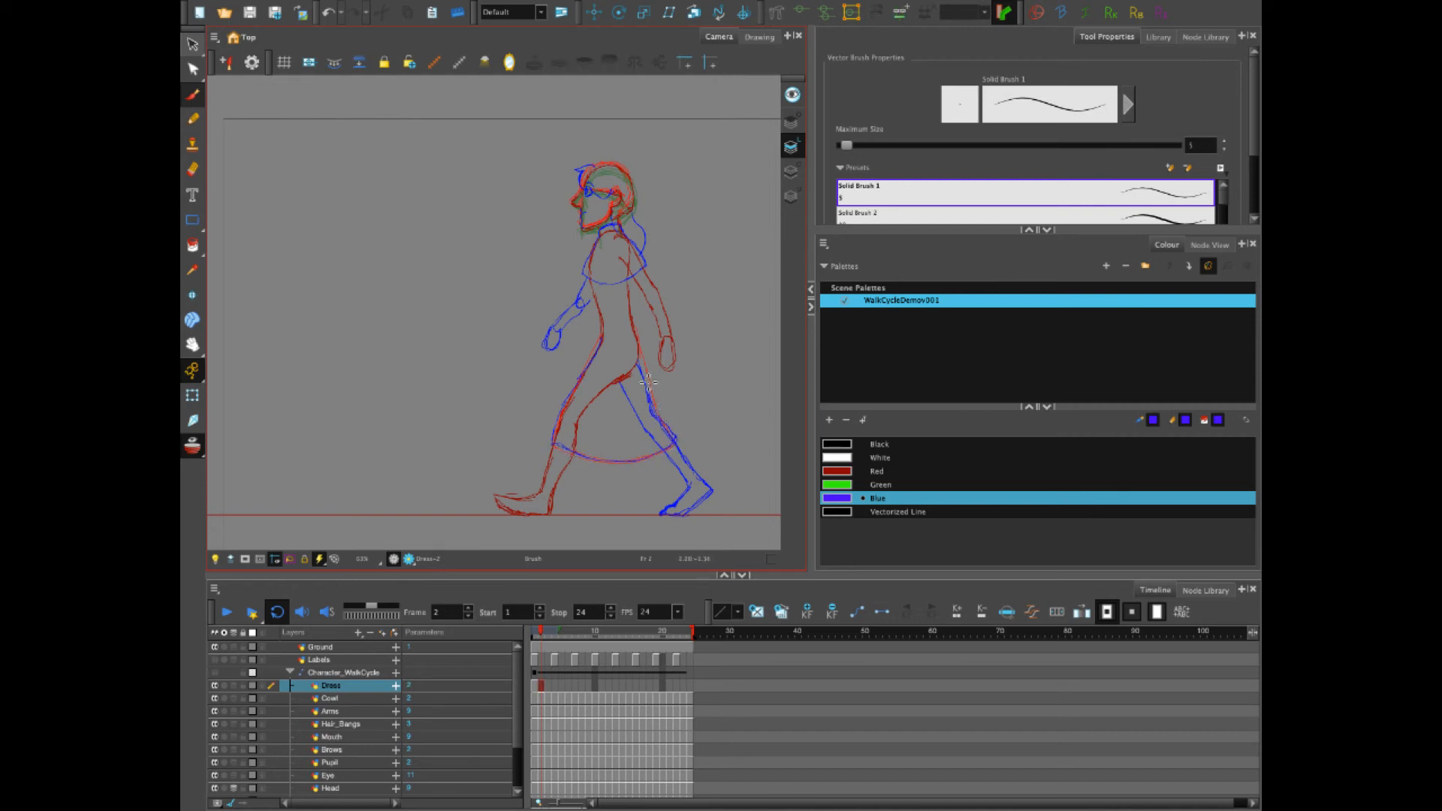
Draw the dress on frames 3 and 4, following the previous outline and bowing its front edge forward over the leading leg
key(period)
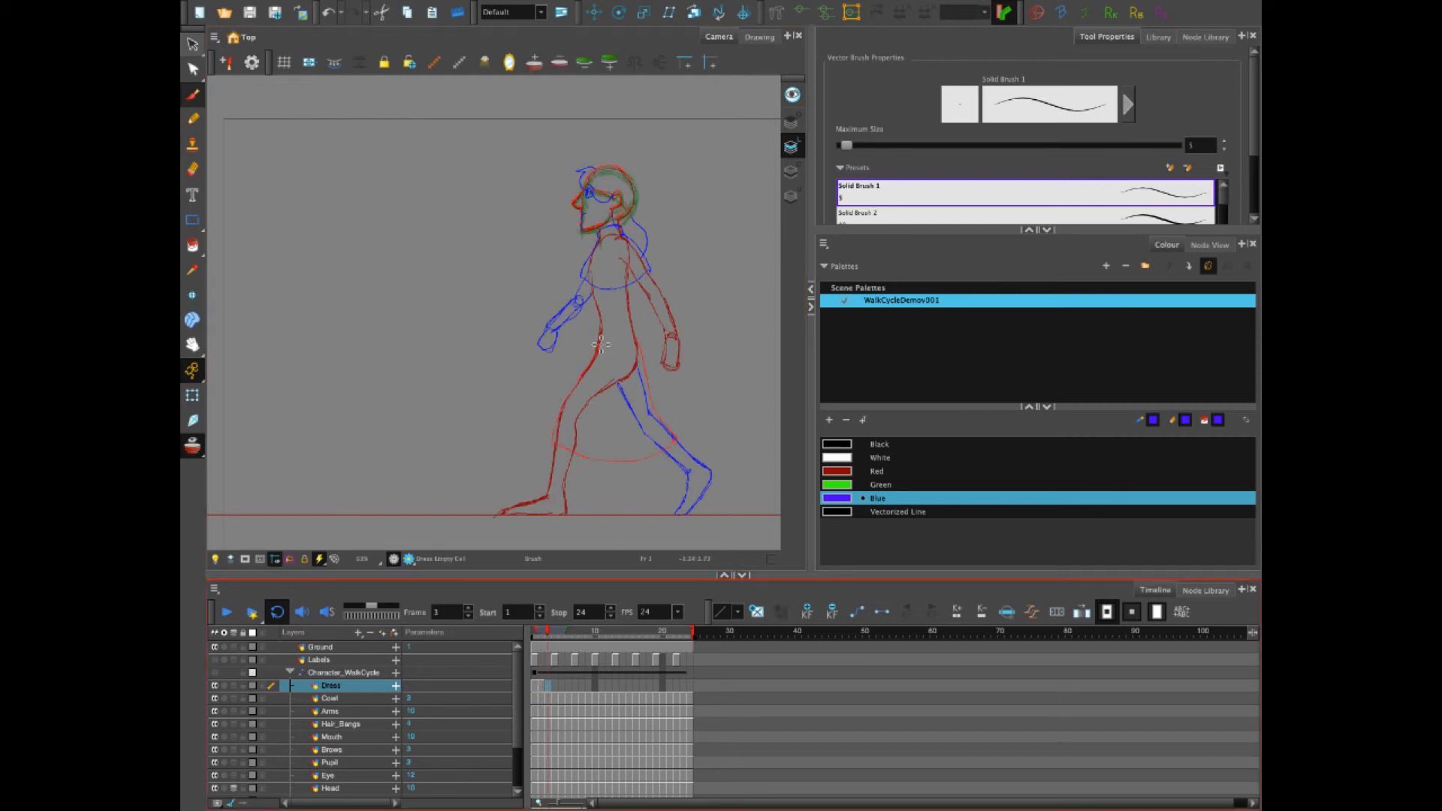
mouse_move(598, 344)
mouse_down()
mouse_move(552, 441)
mouse_move(603, 463)
mouse_move(668, 446)
mouse_up()
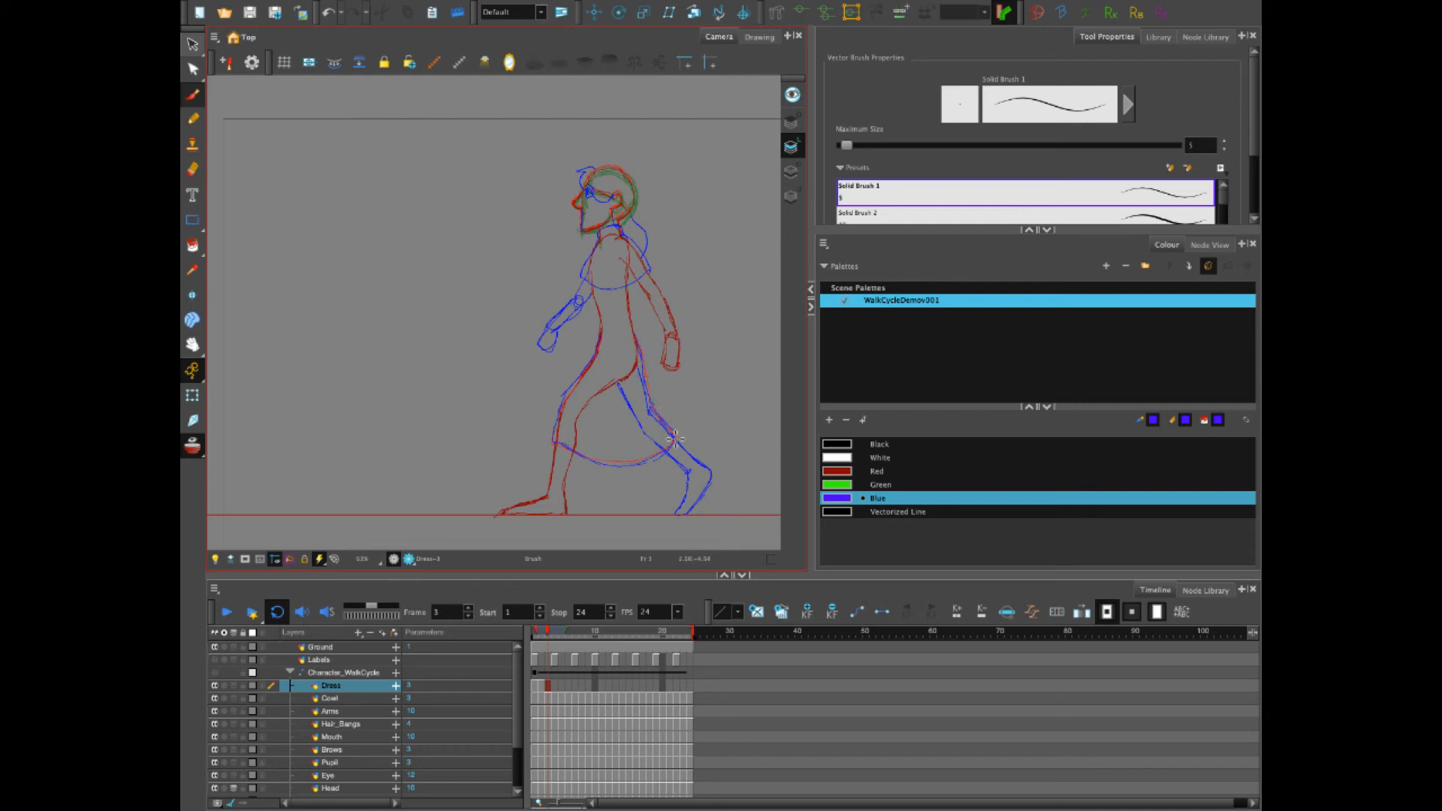
key(.)
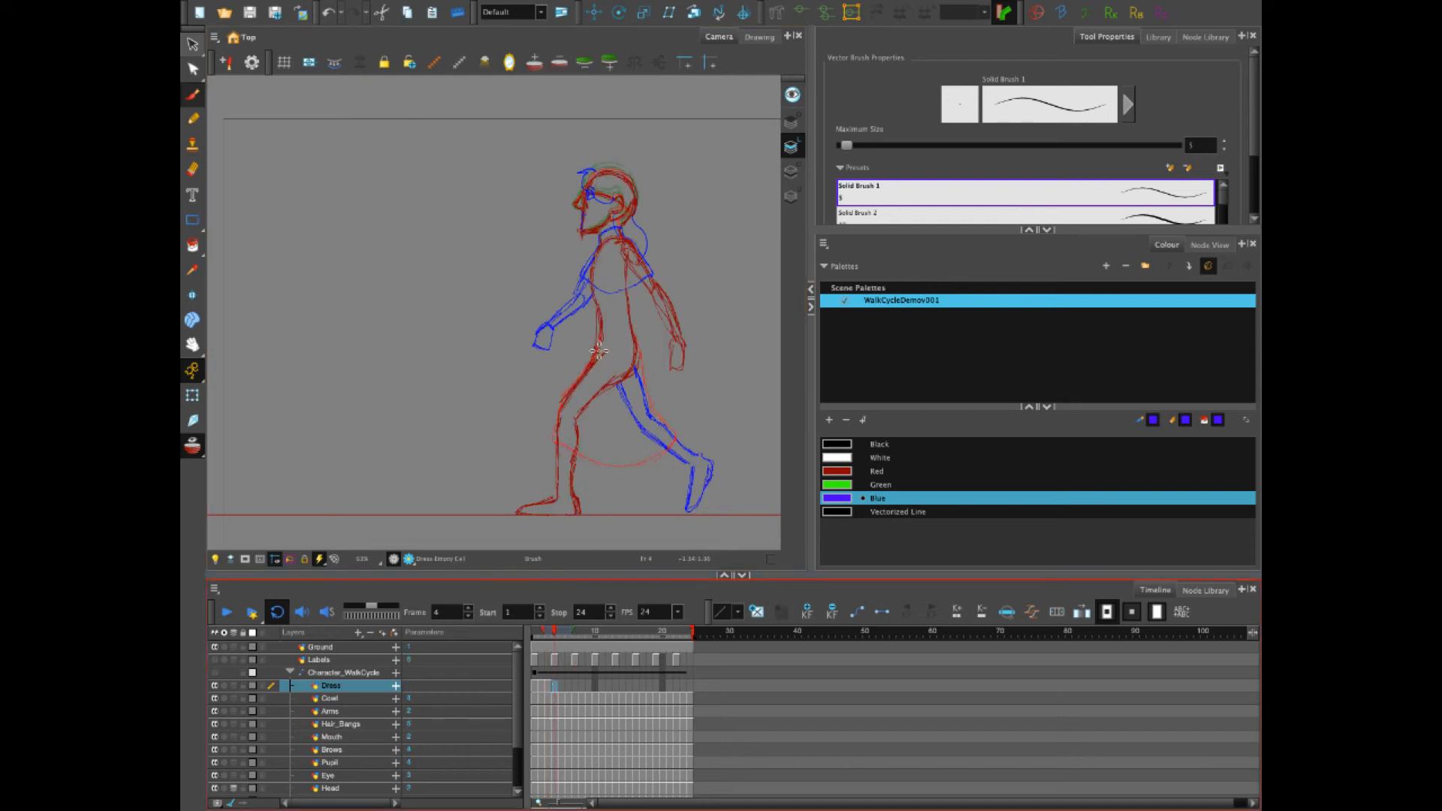
mouse_move(592, 361)
mouse_down()
mouse_move(554, 415)
mouse_move(560, 448)
mouse_move(657, 454)
mouse_up()
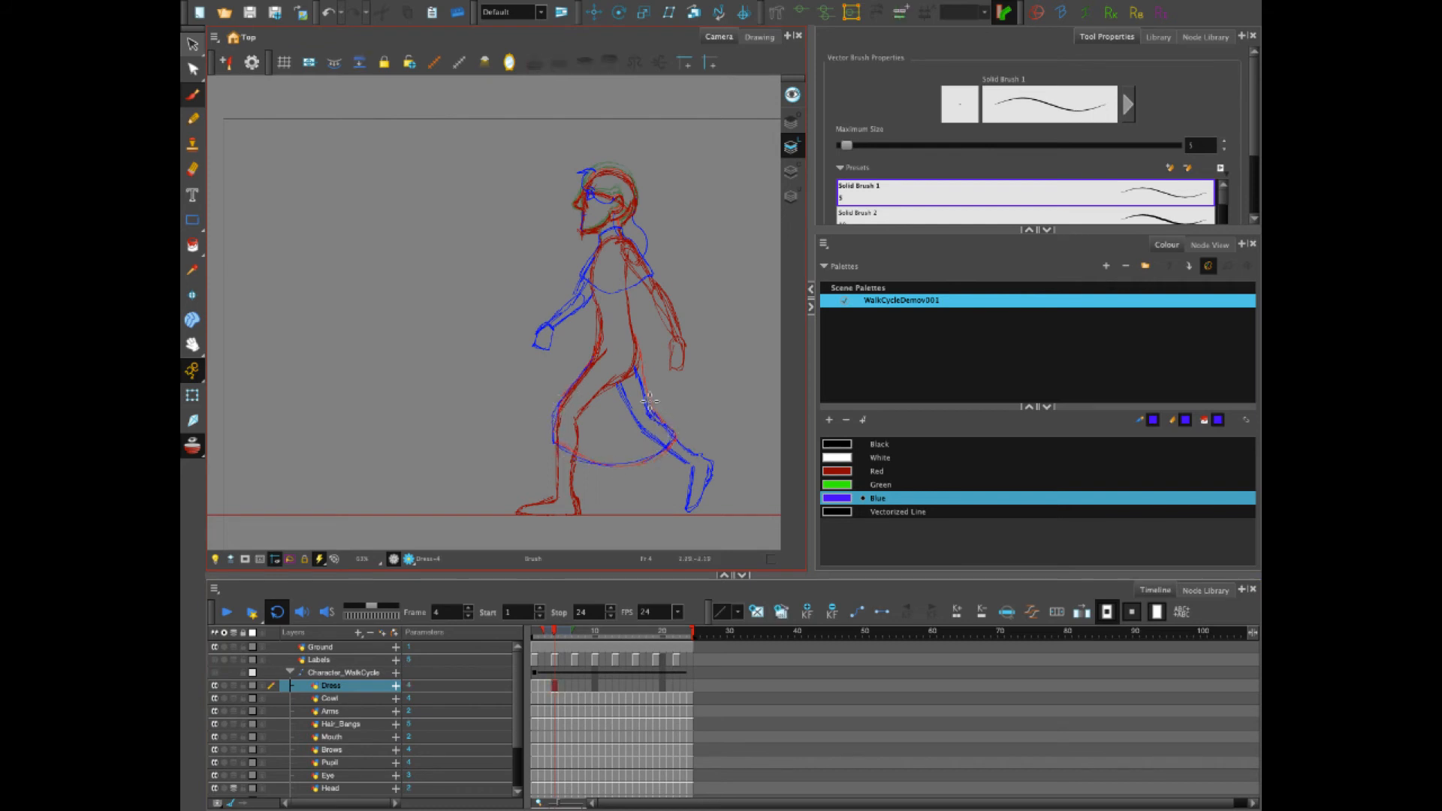
Step back and forth through frames 1 to 4 to examine the dress's motion
click(532, 640)
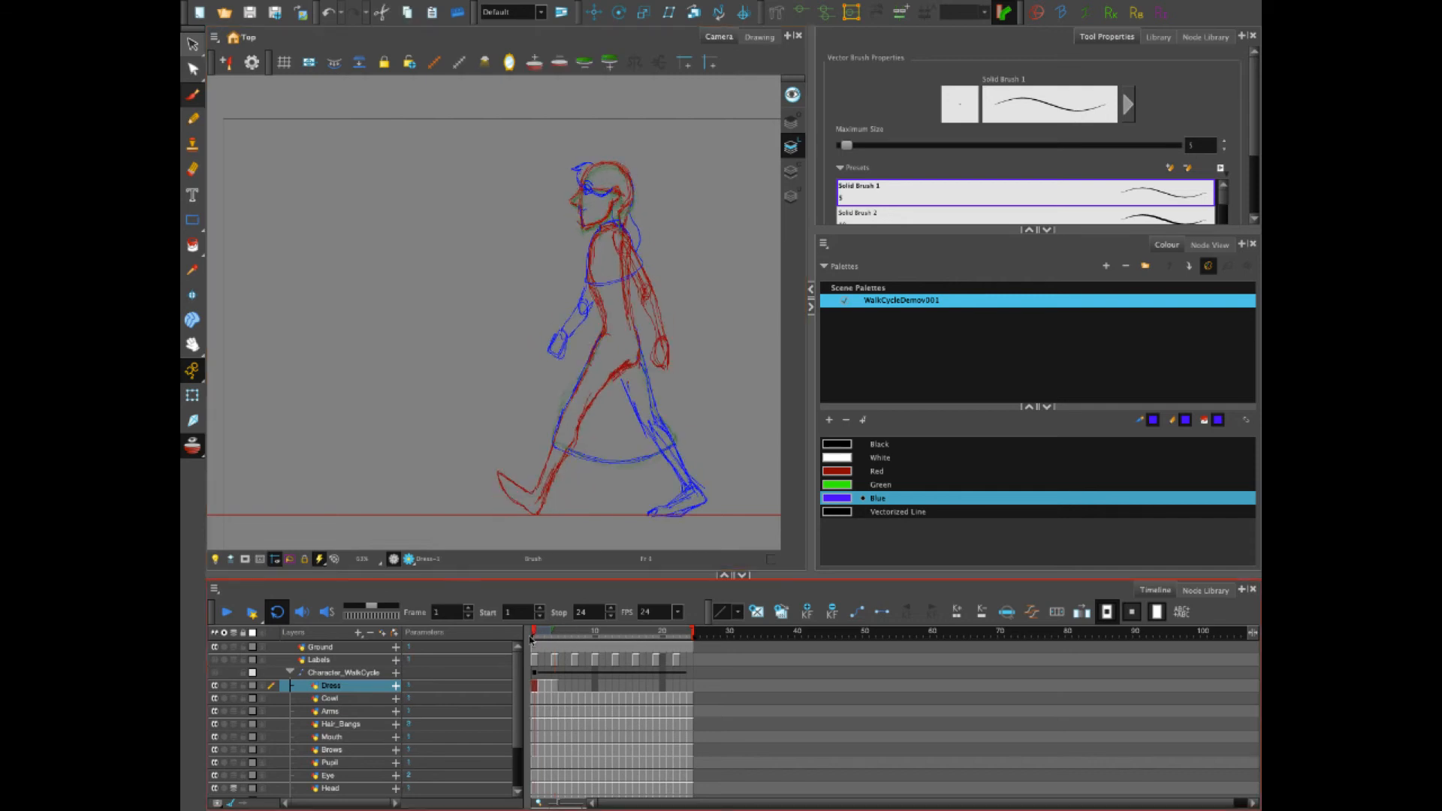
click(542, 644)
click(549, 646)
click(555, 649)
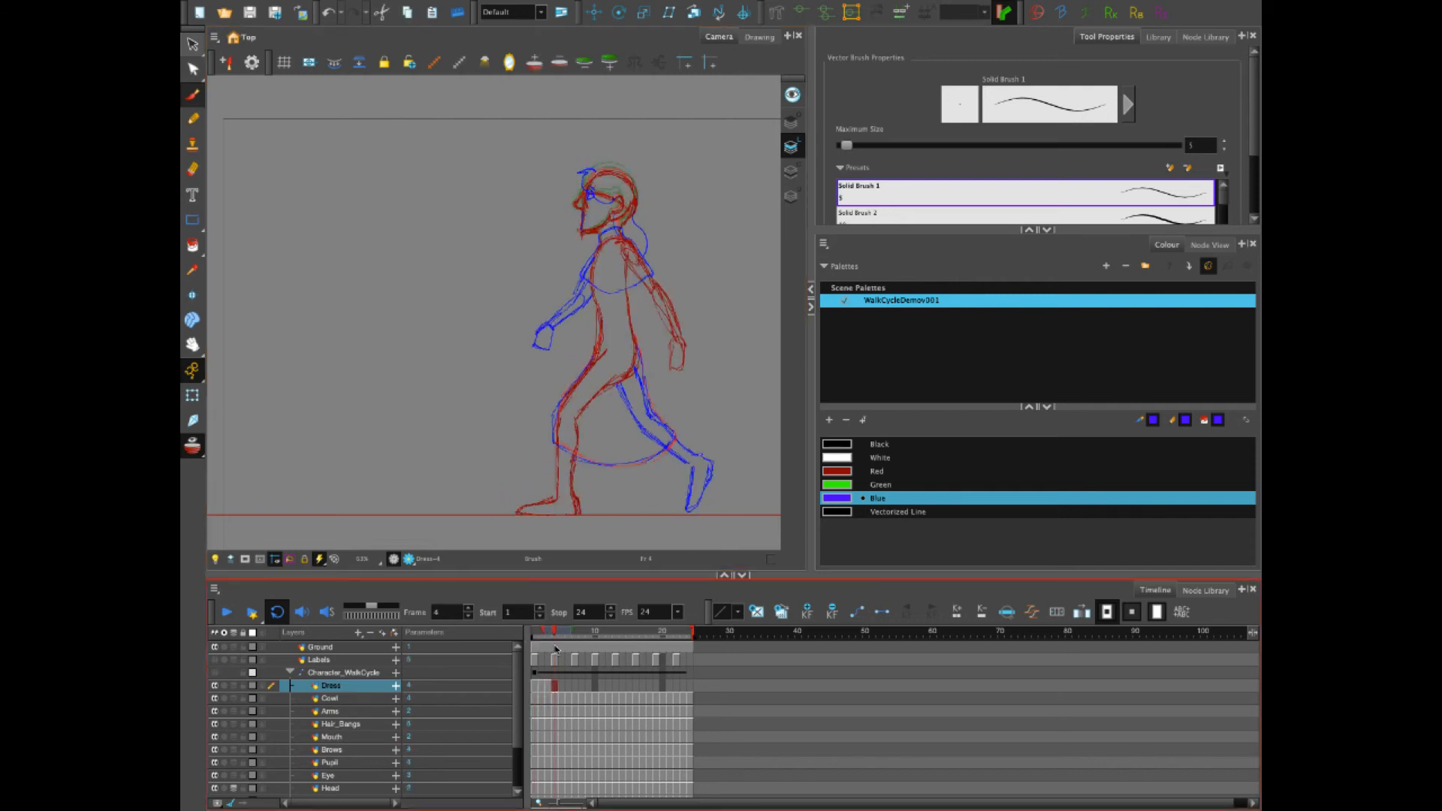
click(534, 650)
click(541, 651)
click(548, 655)
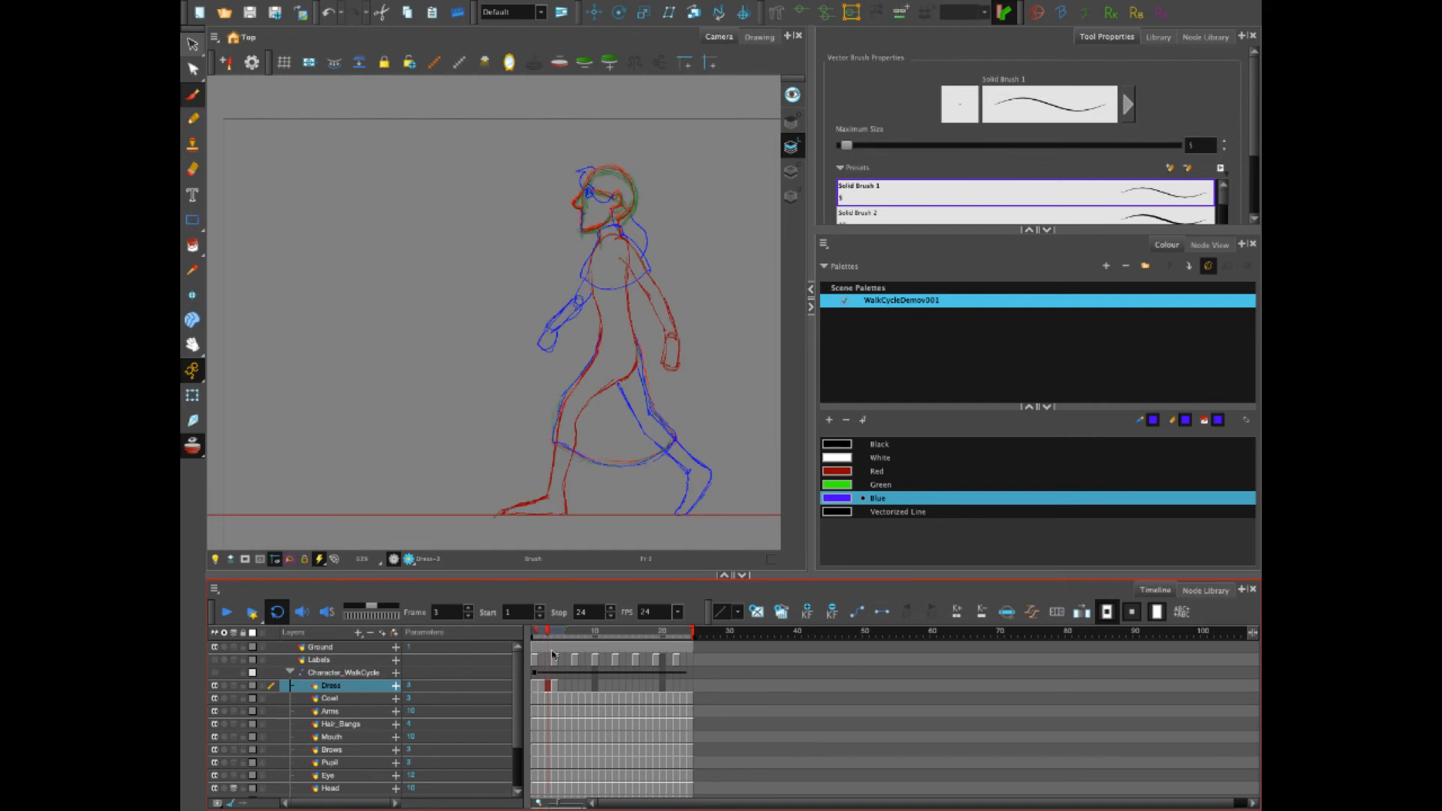
click(555, 658)
click(534, 658)
click(541, 658)
click(549, 658)
click(555, 657)
click(534, 659)
click(549, 659)
click(543, 658)
click(555, 658)
Draw the dress on frame 5 with a narrower skirt, undoing the first hem and redrawing it higher with a new back edge
click(563, 658)
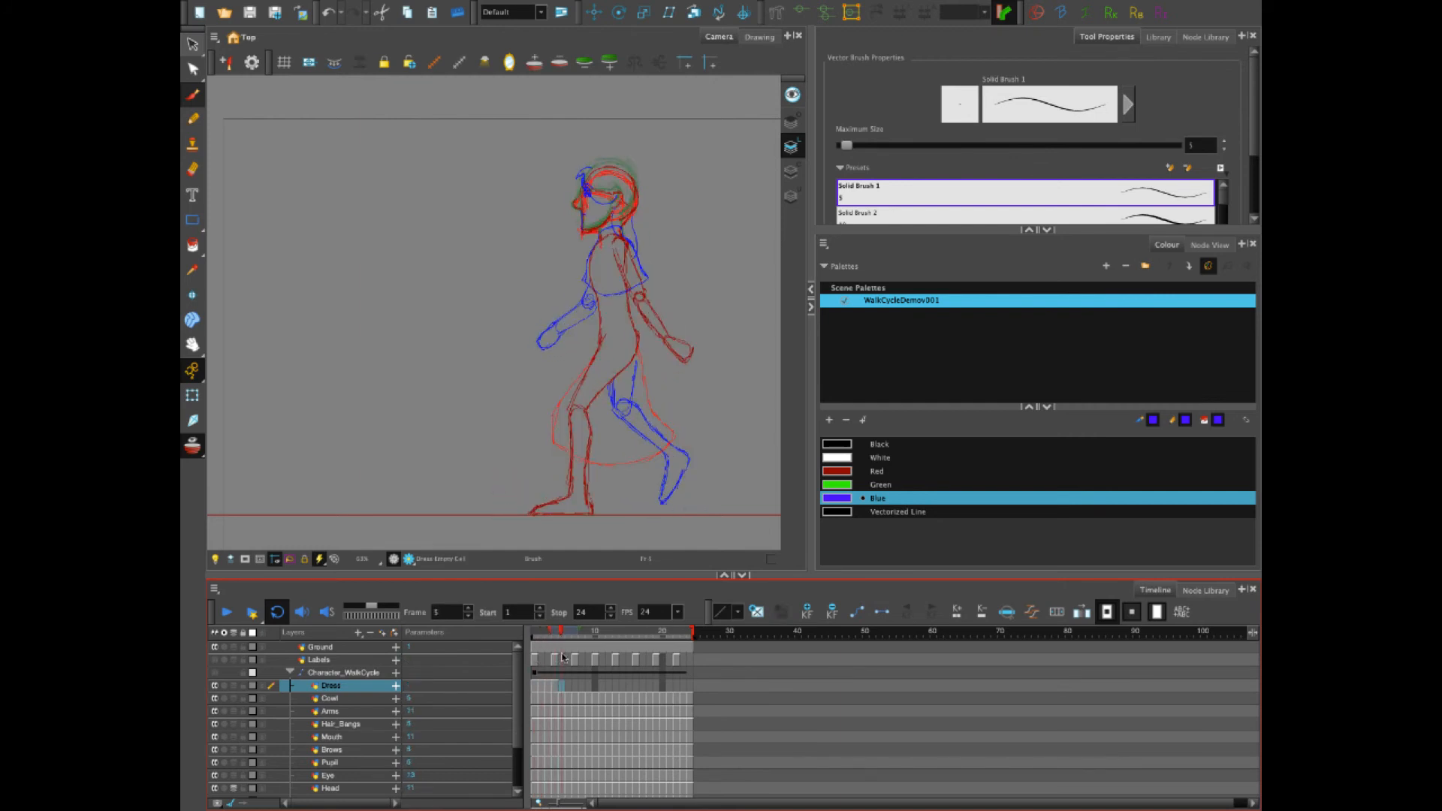
mouse_move(603, 342)
mouse_down()
mouse_move(571, 389)
mouse_move(565, 454)
mouse_move(637, 463)
mouse_up()
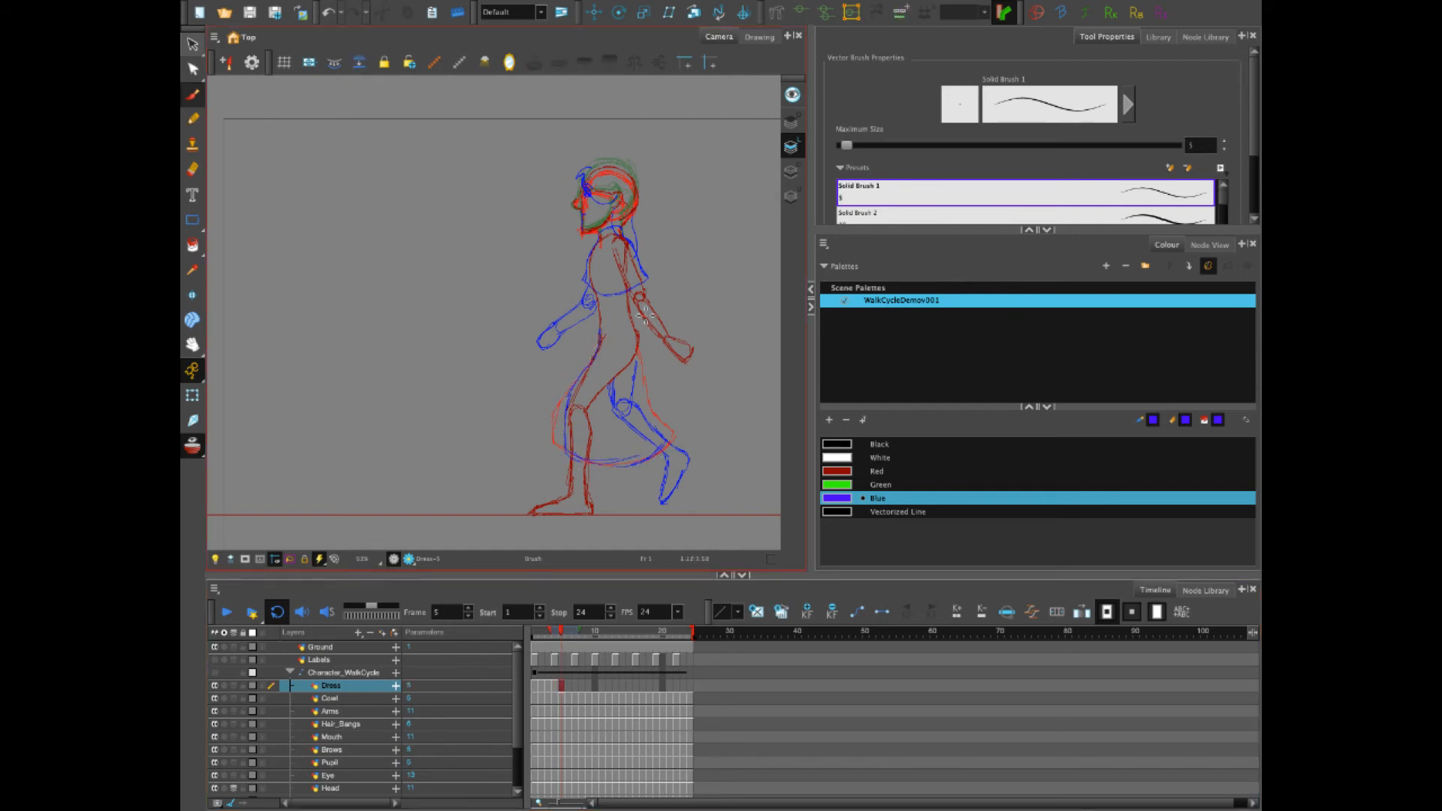
key(alt+s)
key(alt+b)
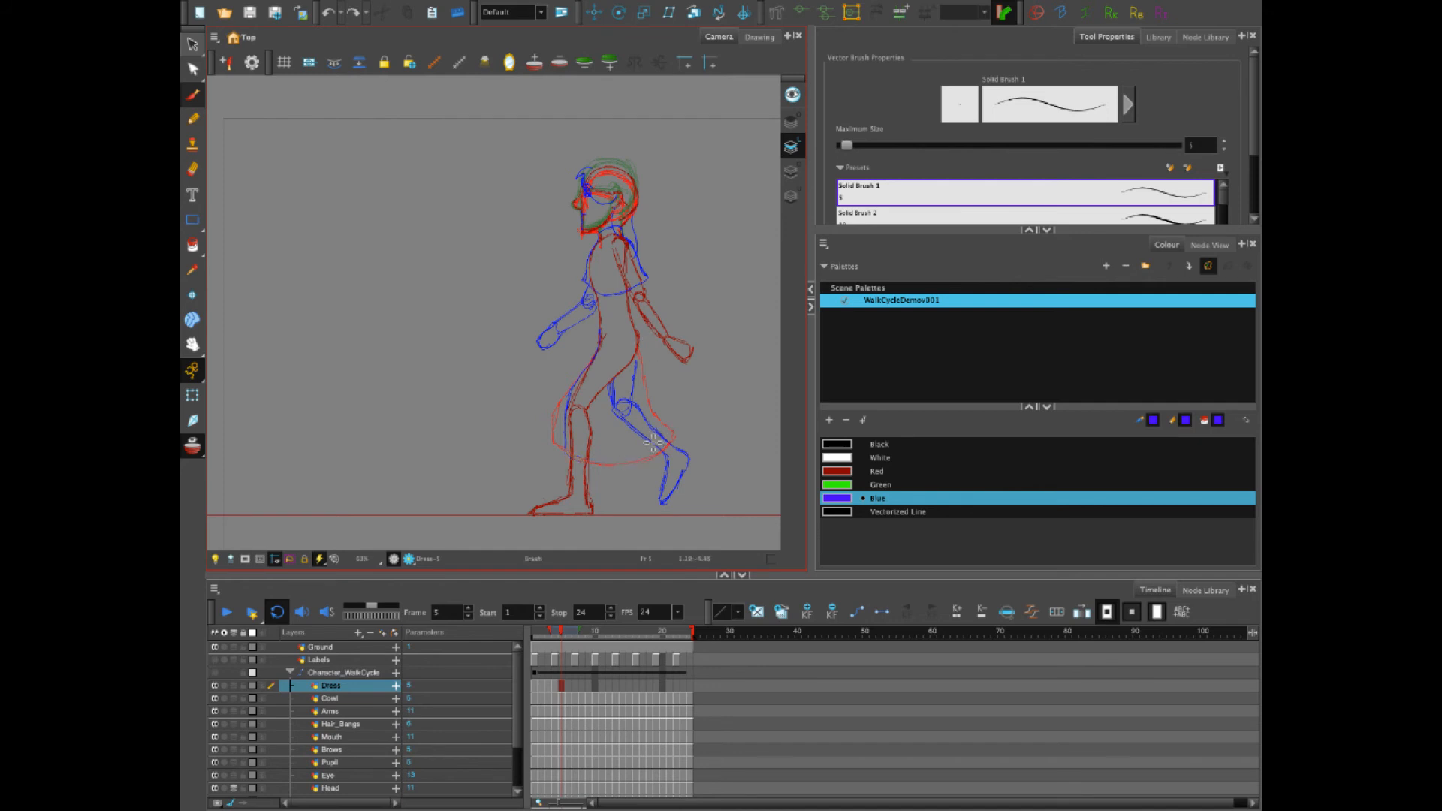
mouse_move(585, 441)
mouse_down()
mouse_move(627, 442)
mouse_move(647, 422)
mouse_move(624, 434)
mouse_up()
mouse_move(639, 334)
mouse_down()
mouse_move(635, 397)
mouse_move(670, 450)
mouse_up()
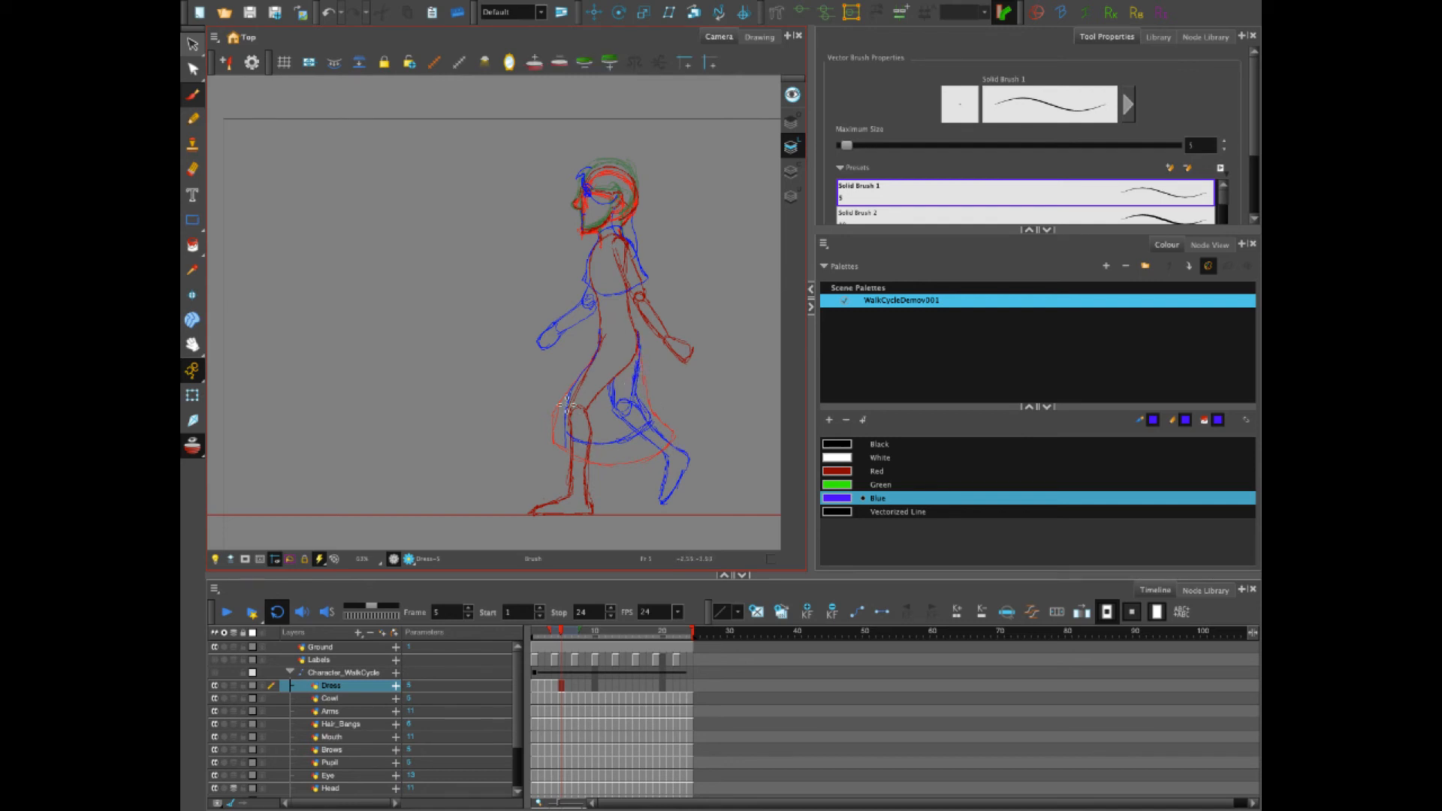
Reshape the hem corners of the frame 5 dress so that the front and back flare outward
key(alt+e)
drag(655, 423, 639, 380)
drag(557, 422, 605, 444)
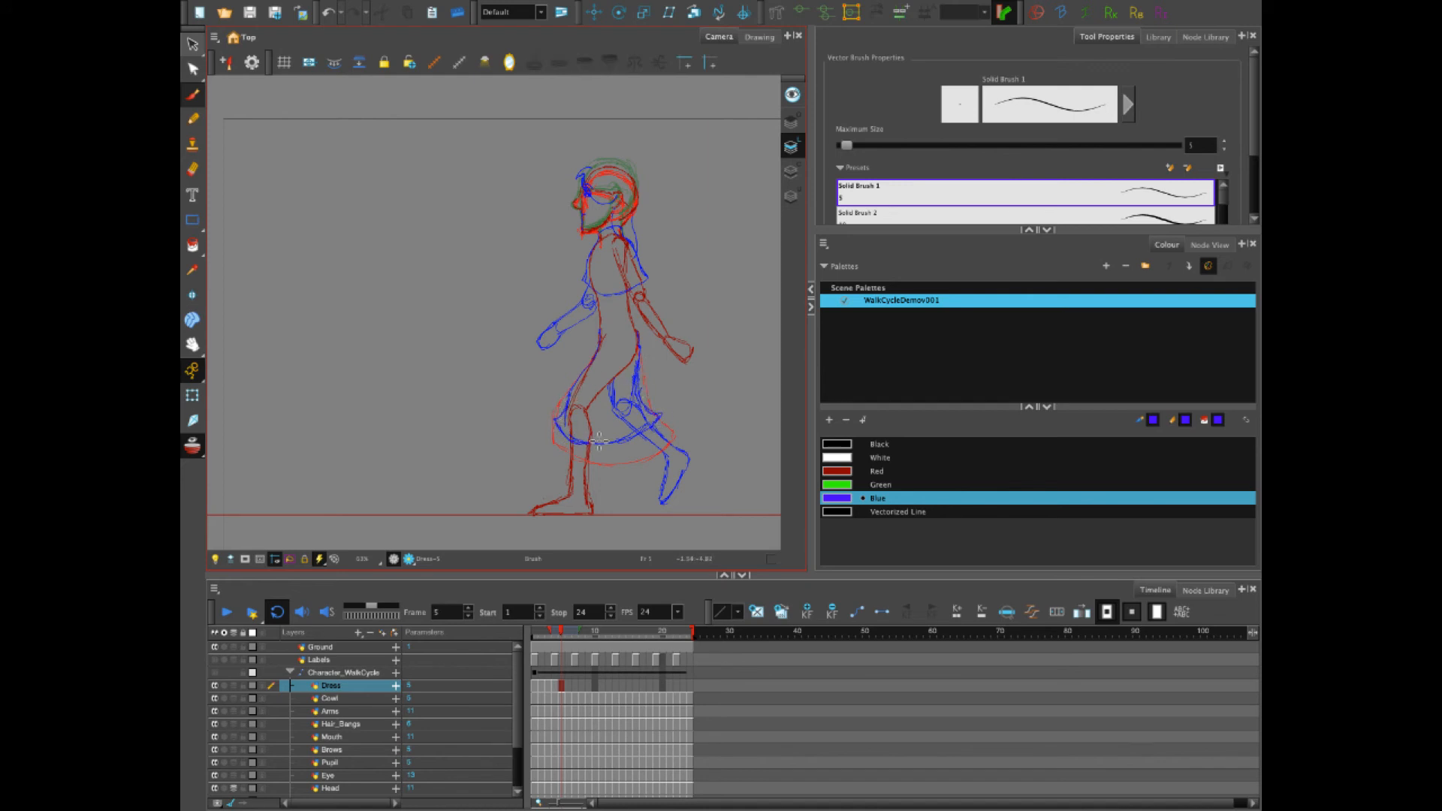
Draw the dress on frames 6 and 7, narrowing the skirt around the legs as they pass
click(567, 686)
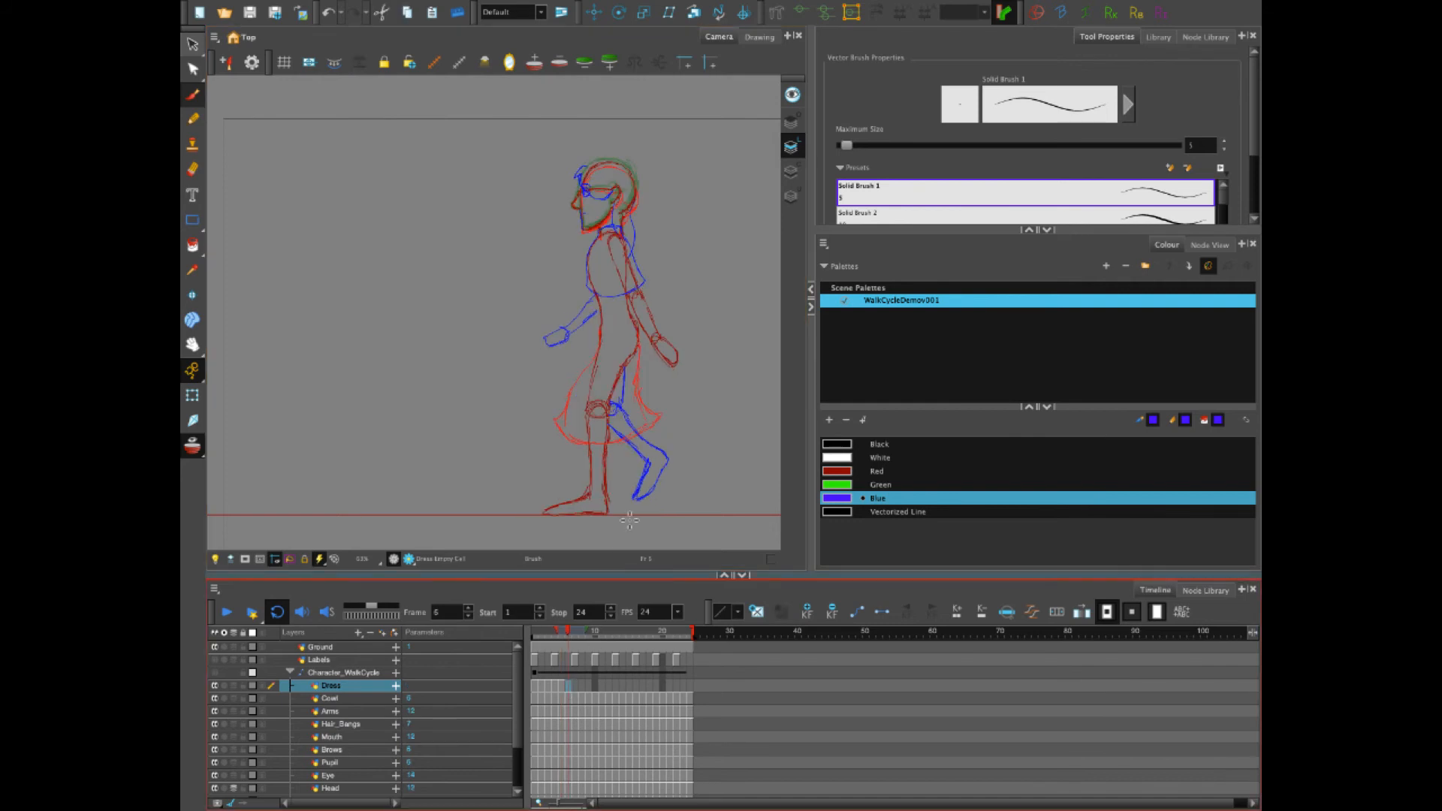
mouse_move(600, 328)
mouse_down()
mouse_move(573, 441)
mouse_move(640, 441)
mouse_move(637, 386)
mouse_up()
key(.)
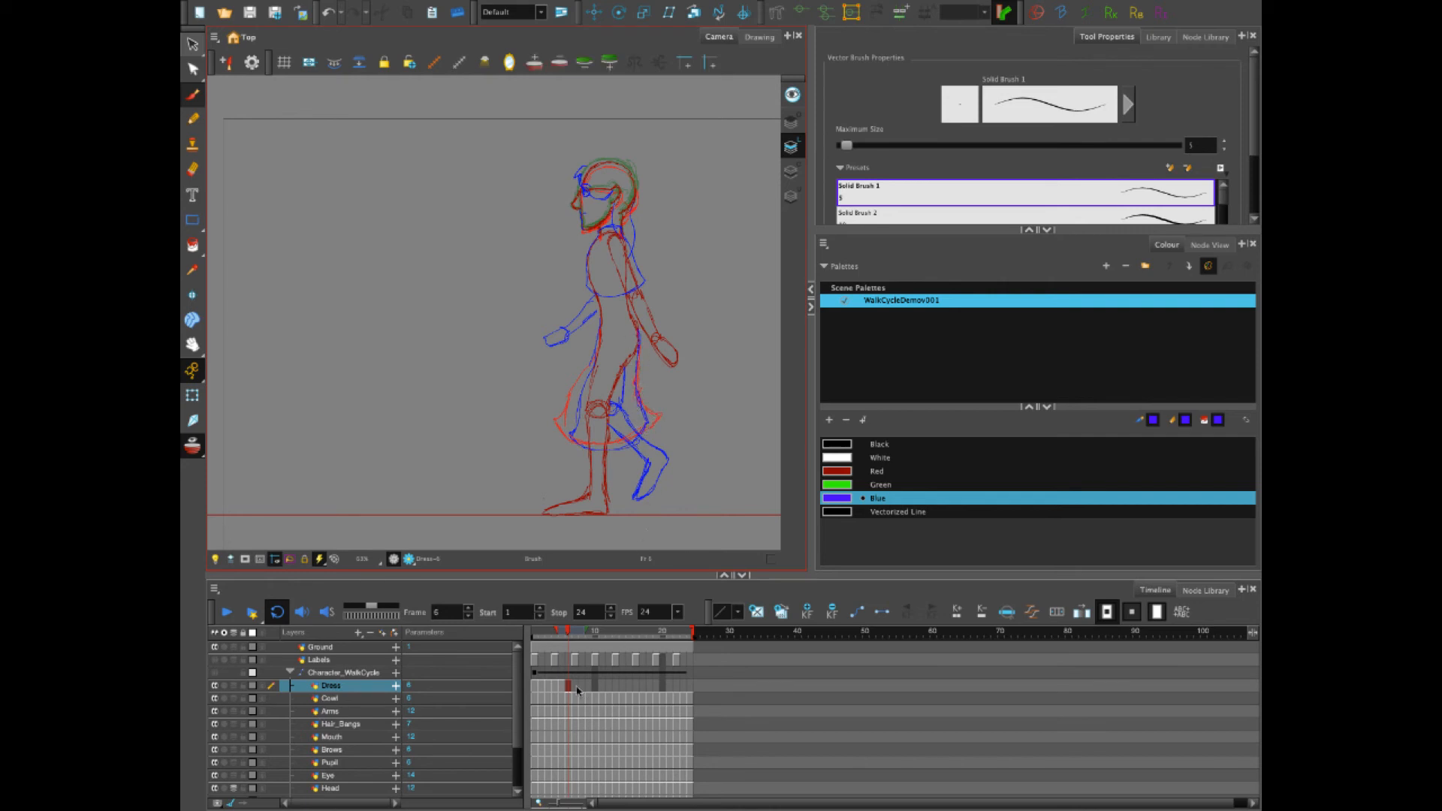
click(597, 339)
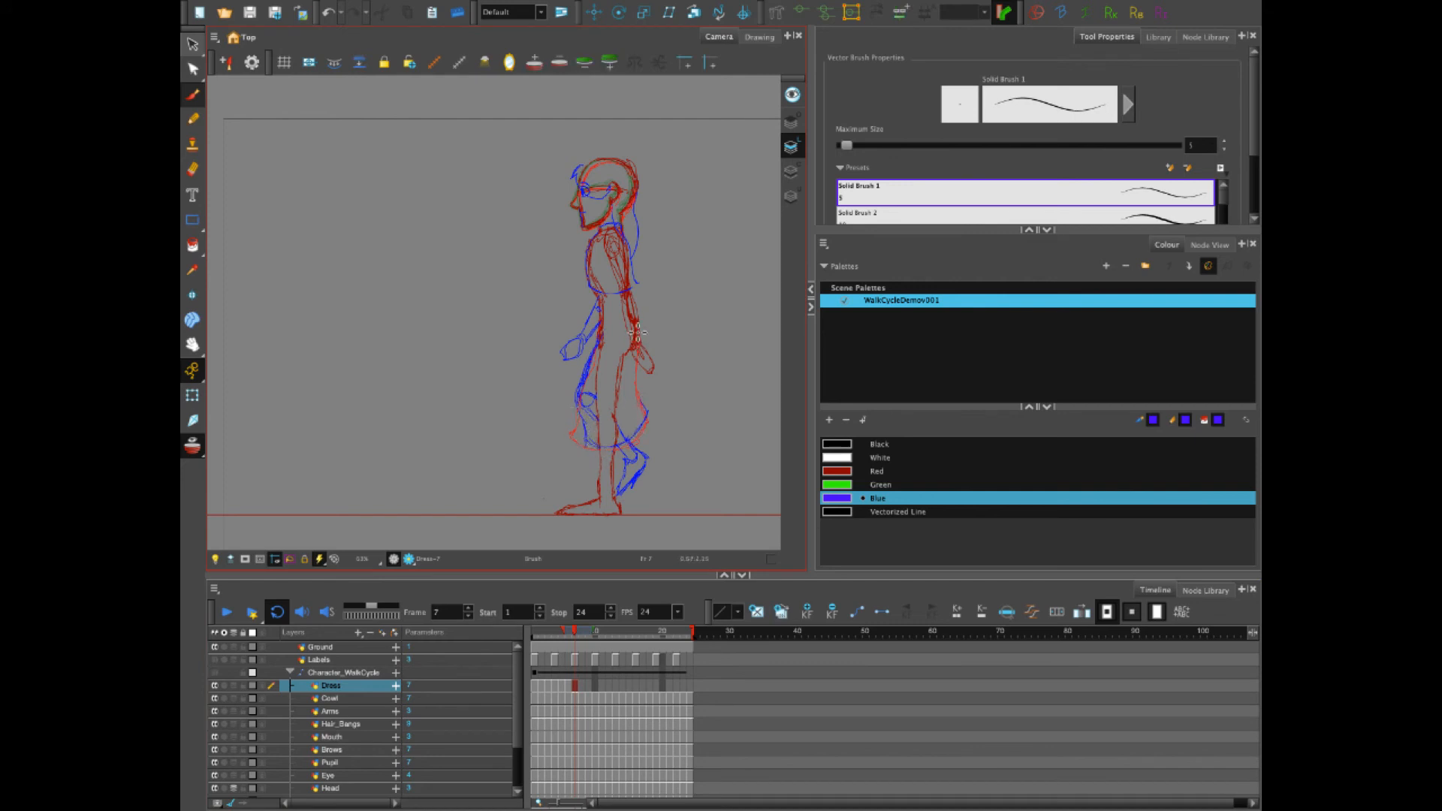
drag(633, 388, 644, 414)
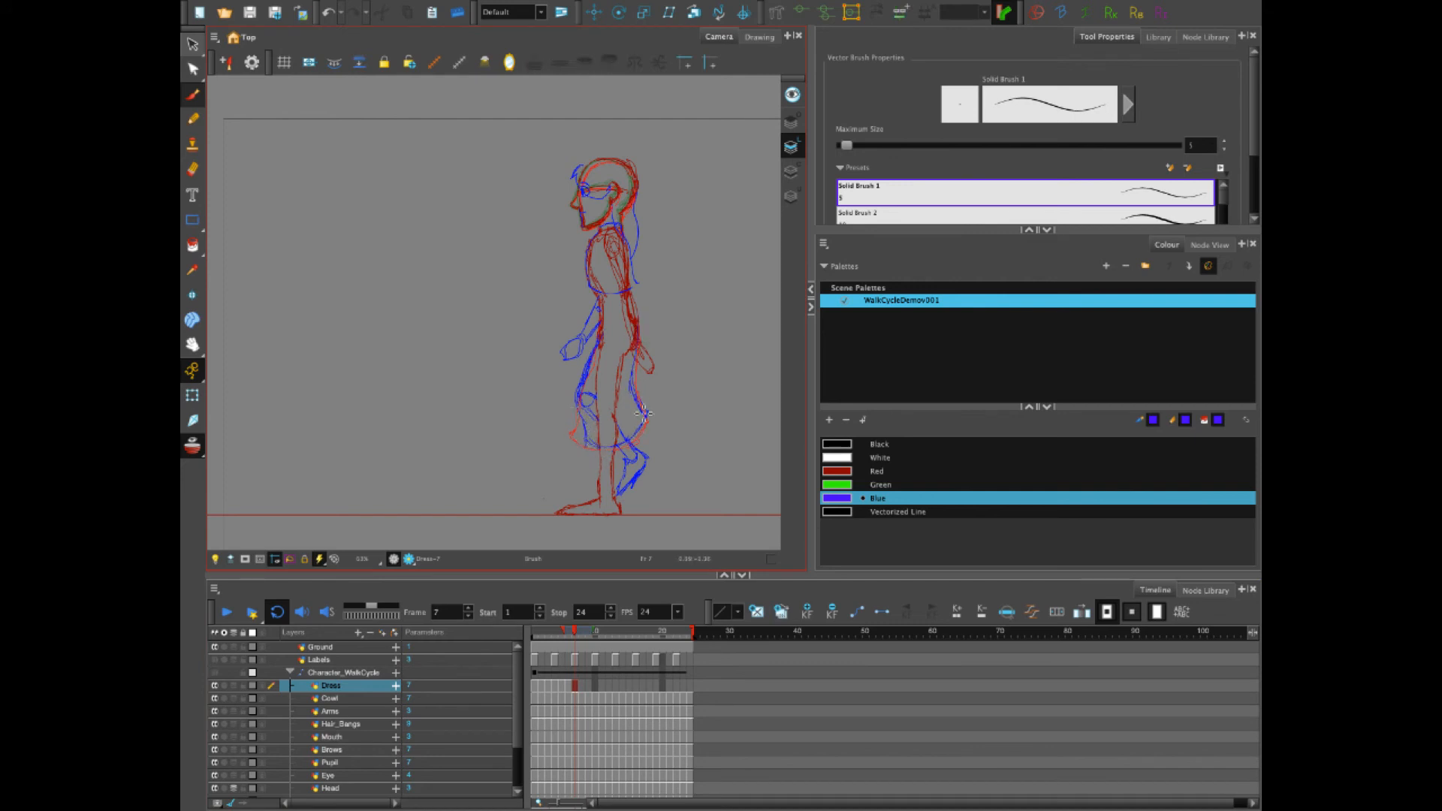
Draw the dress on frames 8, 9 and 10, lifting the front of the hem over the raised blue knee
click(586, 681)
mouse_move(601, 347)
mouse_down()
mouse_move(575, 396)
mouse_move(586, 425)
mouse_move(630, 432)
mouse_move(646, 415)
mouse_move(645, 429)
mouse_move(634, 367)
mouse_move(564, 379)
mouse_move(561, 396)
mouse_move(636, 437)
mouse_move(647, 432)
mouse_move(637, 390)
mouse_move(647, 438)
mouse_move(614, 435)
mouse_up()
click(588, 686)
click(596, 691)
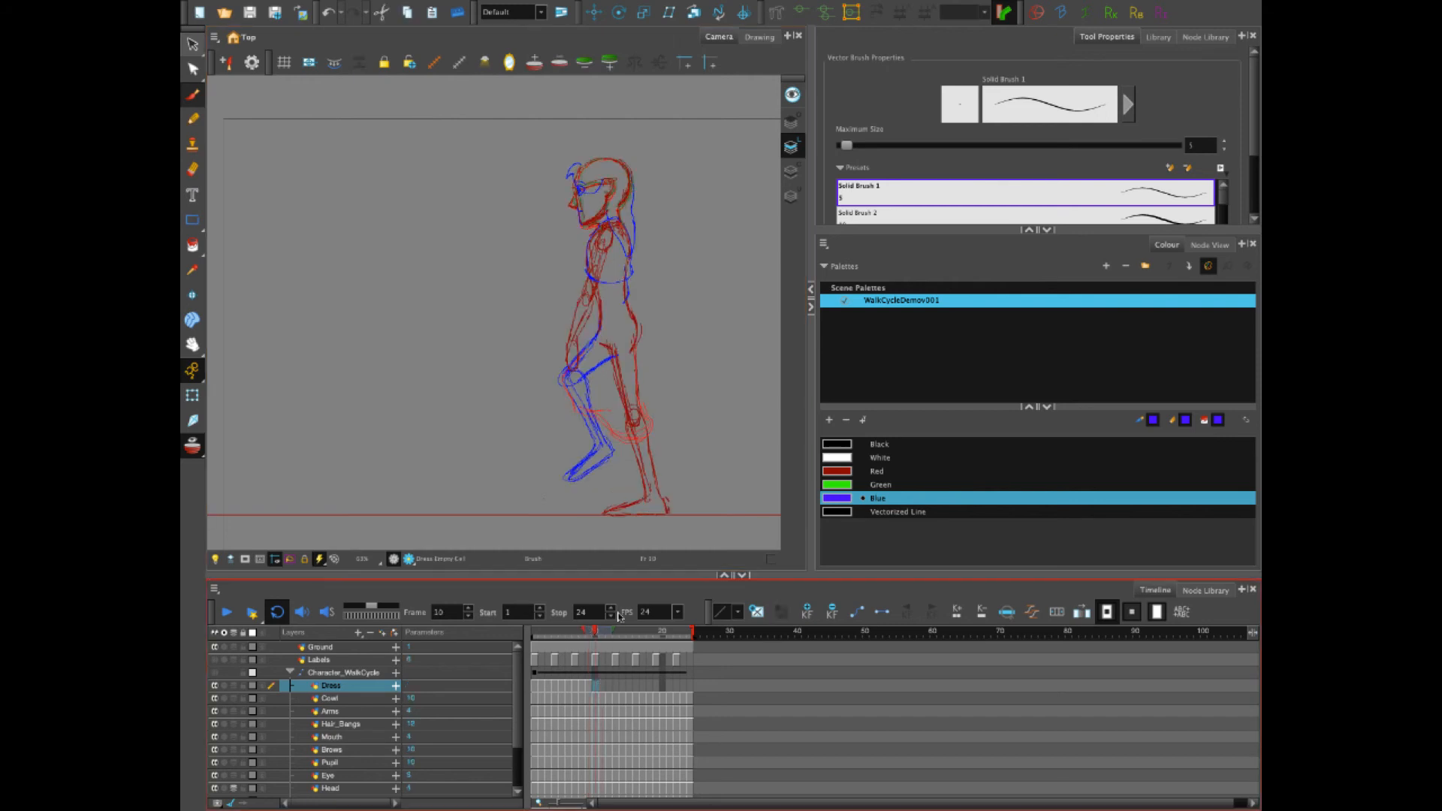
mouse_move(600, 329)
mouse_down()
mouse_move(563, 360)
mouse_move(565, 401)
mouse_move(654, 427)
mouse_up()
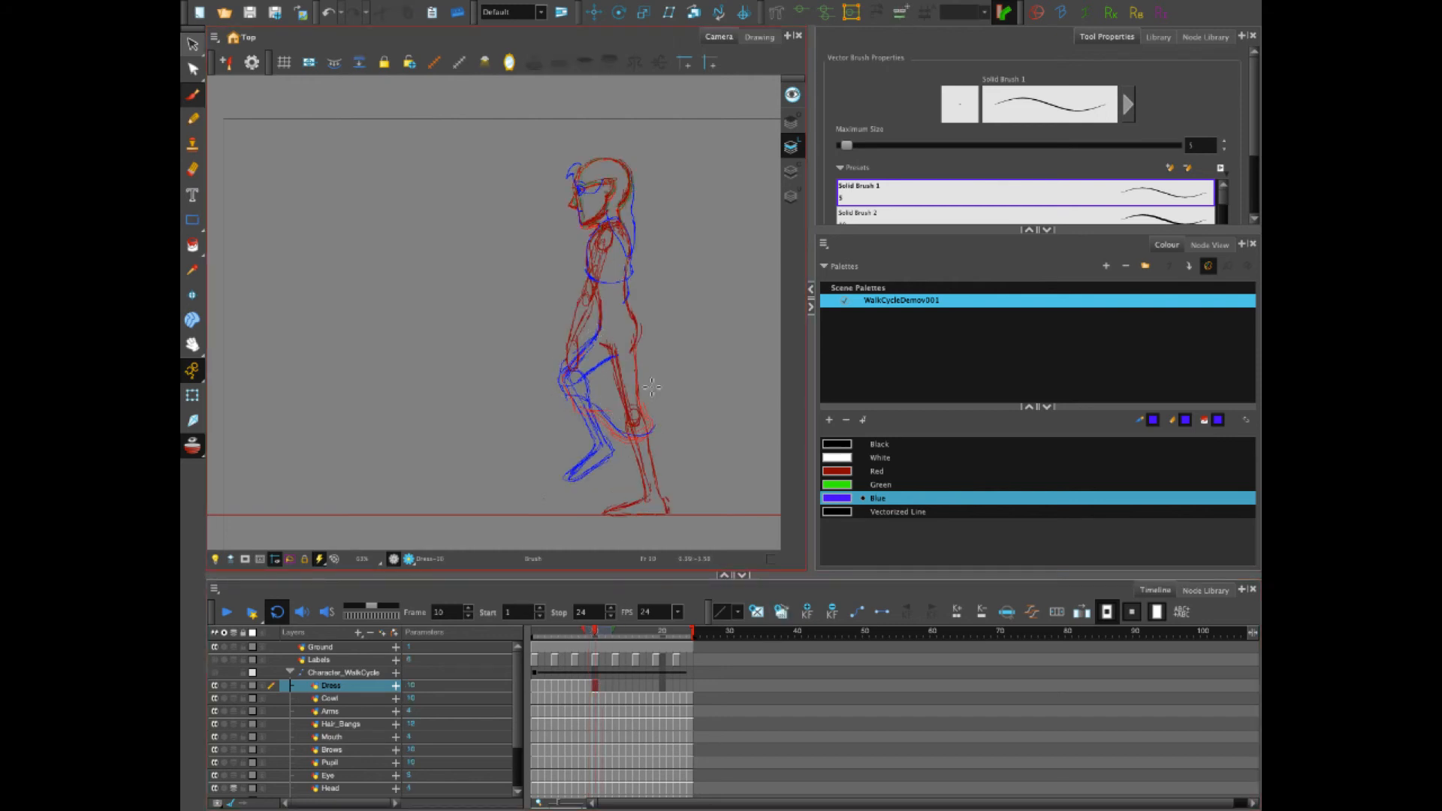
mouse_move(631, 306)
mouse_down()
mouse_move(657, 421)
mouse_move(624, 440)
mouse_up()
Draw the dress on frame 11 and rework its front edge so it bulges forward above the blue knee
click(604, 688)
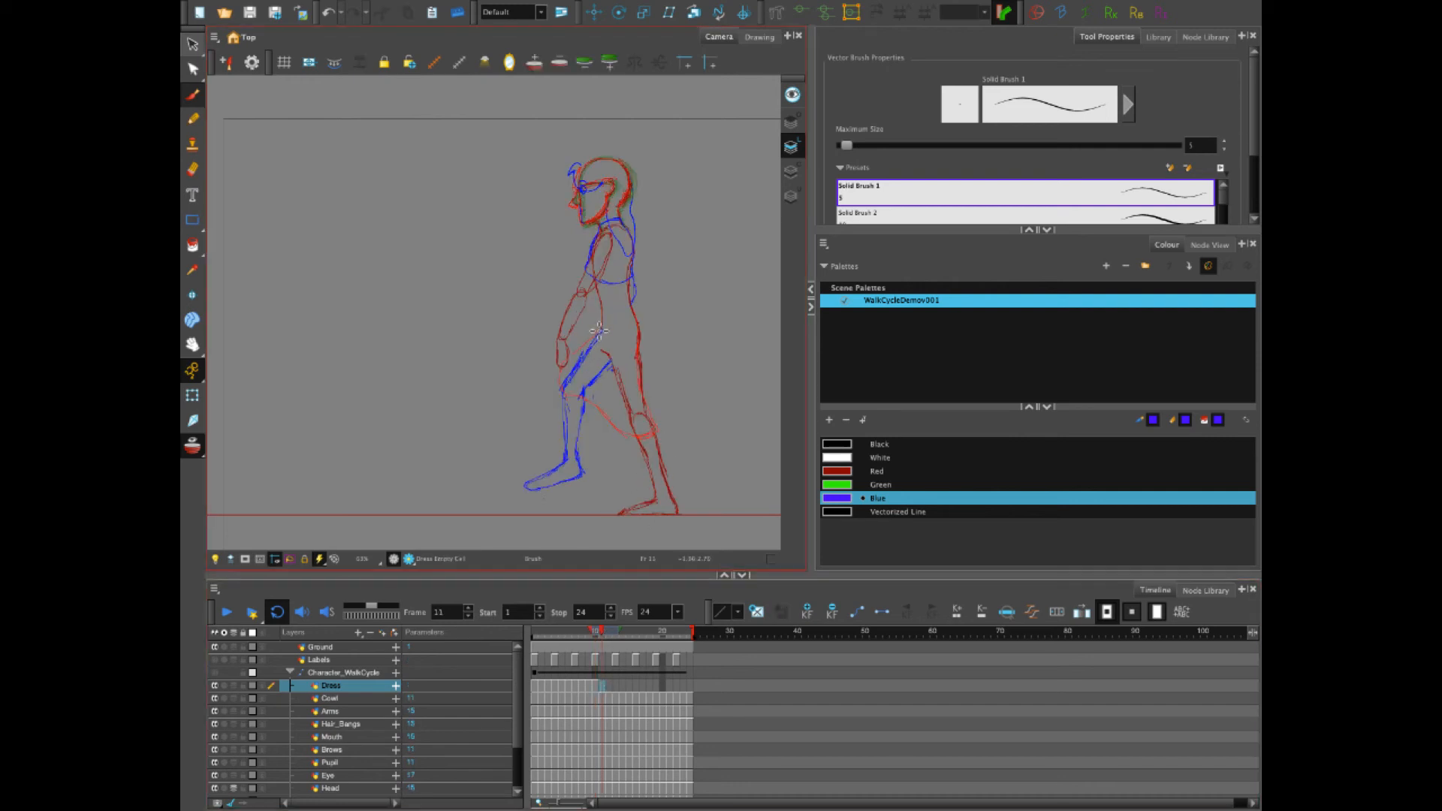
mouse_move(598, 331)
mouse_down()
mouse_move(561, 364)
mouse_move(567, 410)
mouse_move(655, 430)
mouse_move(641, 354)
mouse_up()
mouse_move(554, 391)
mouse_down()
mouse_move(589, 345)
mouse_move(557, 362)
mouse_move(559, 394)
mouse_up()
key(e)
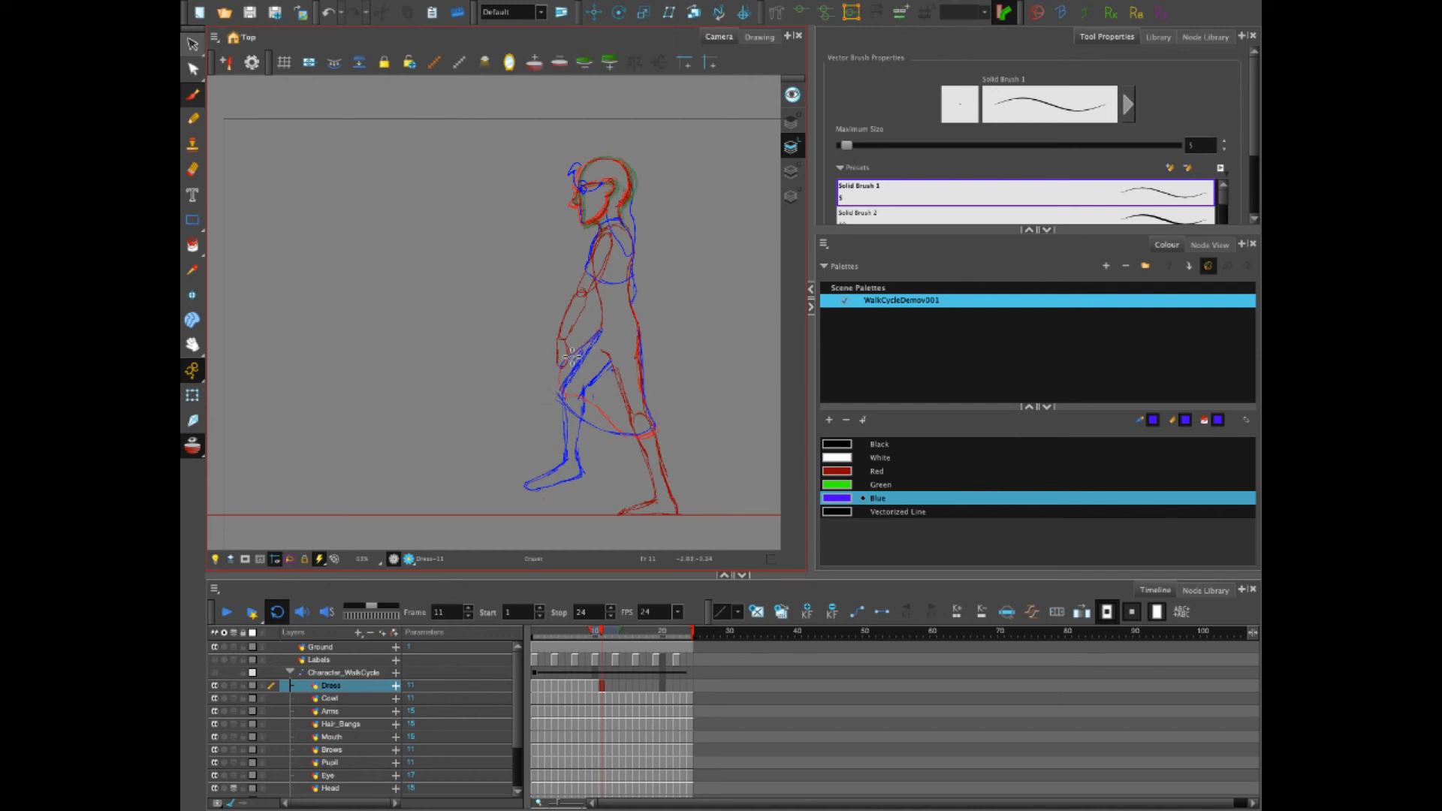
drag(593, 331, 555, 377)
Draw the dress on frames 12 and 13, lowering and widening the curved hem as the legs spread apart
click(608, 688)
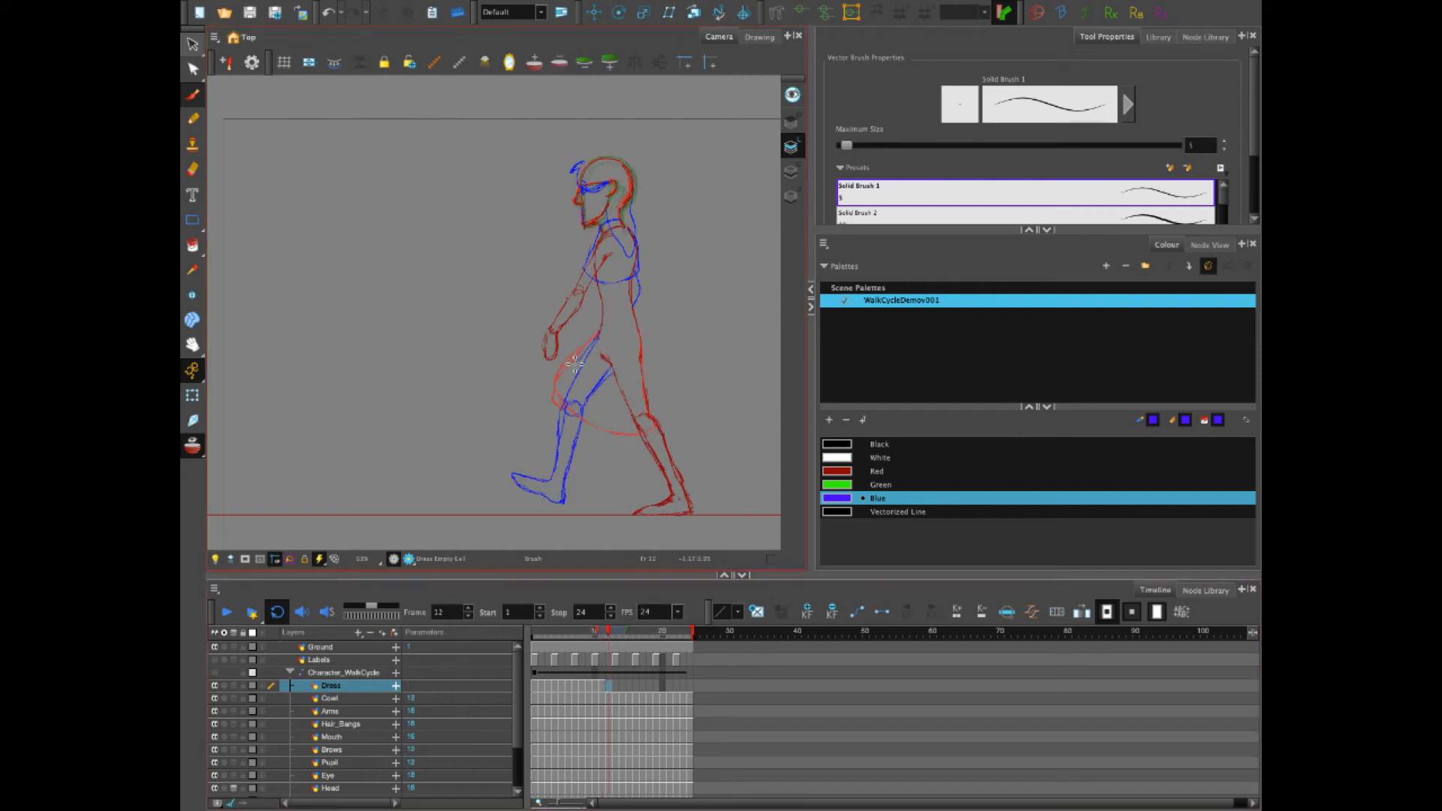
mouse_move(598, 332)
mouse_down()
mouse_move(550, 407)
mouse_move(597, 439)
mouse_move(660, 425)
mouse_up()
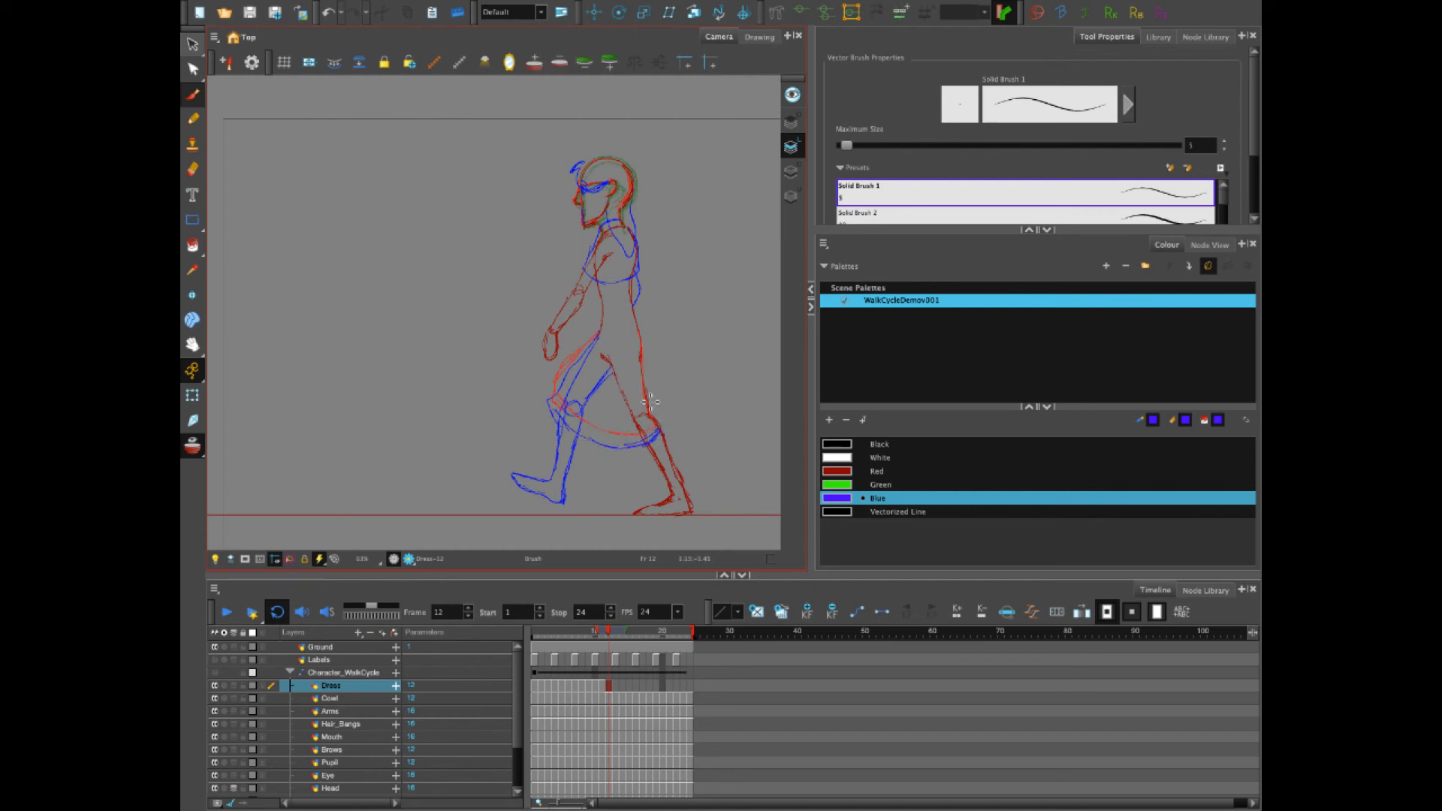
click(615, 686)
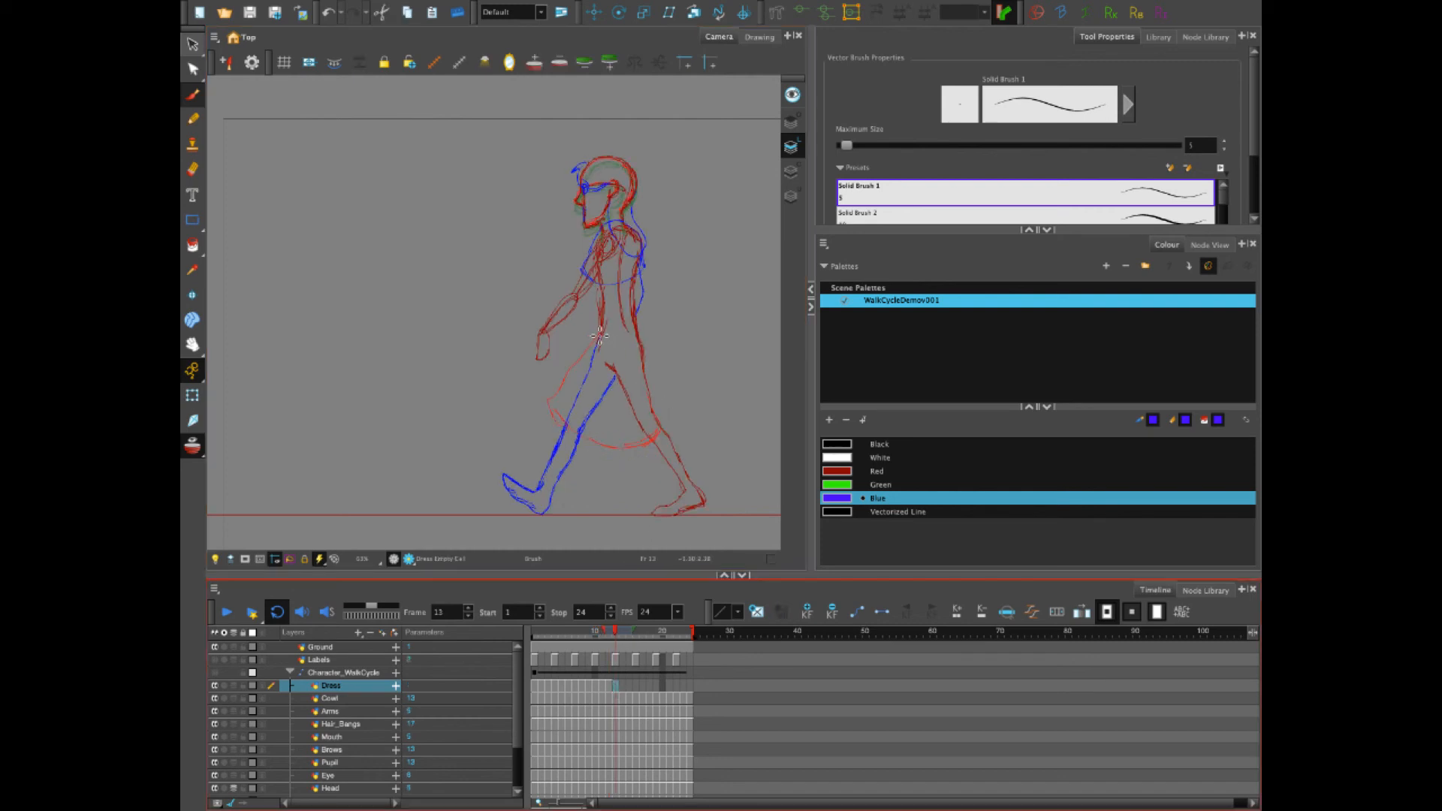
mouse_move(584, 353)
mouse_down()
mouse_move(561, 396)
mouse_move(565, 441)
mouse_move(646, 449)
mouse_move(671, 431)
mouse_up()
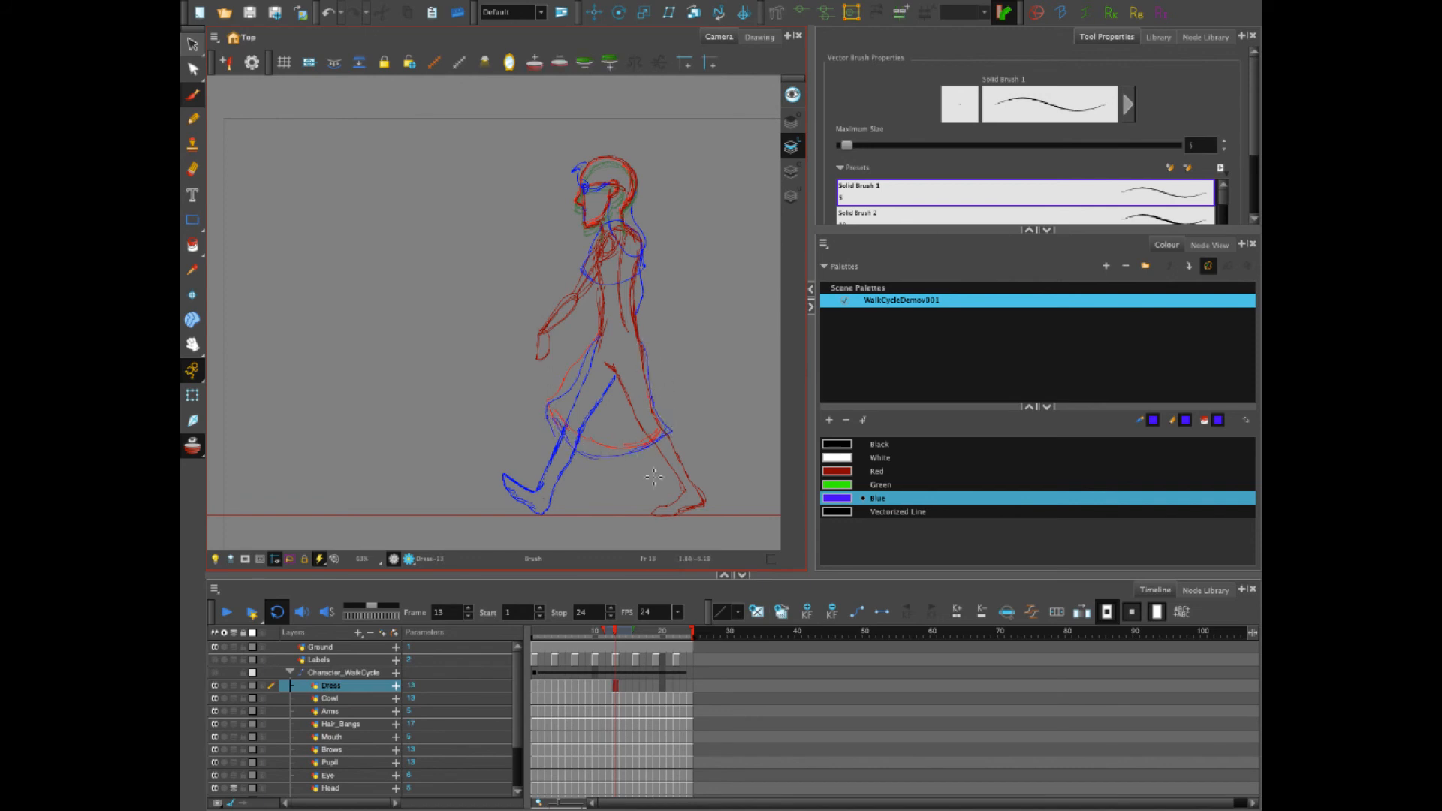
Draw the dress on frames 14 and 15, settling the front edge over the blue leg and flaring the back hem corner
click(622, 685)
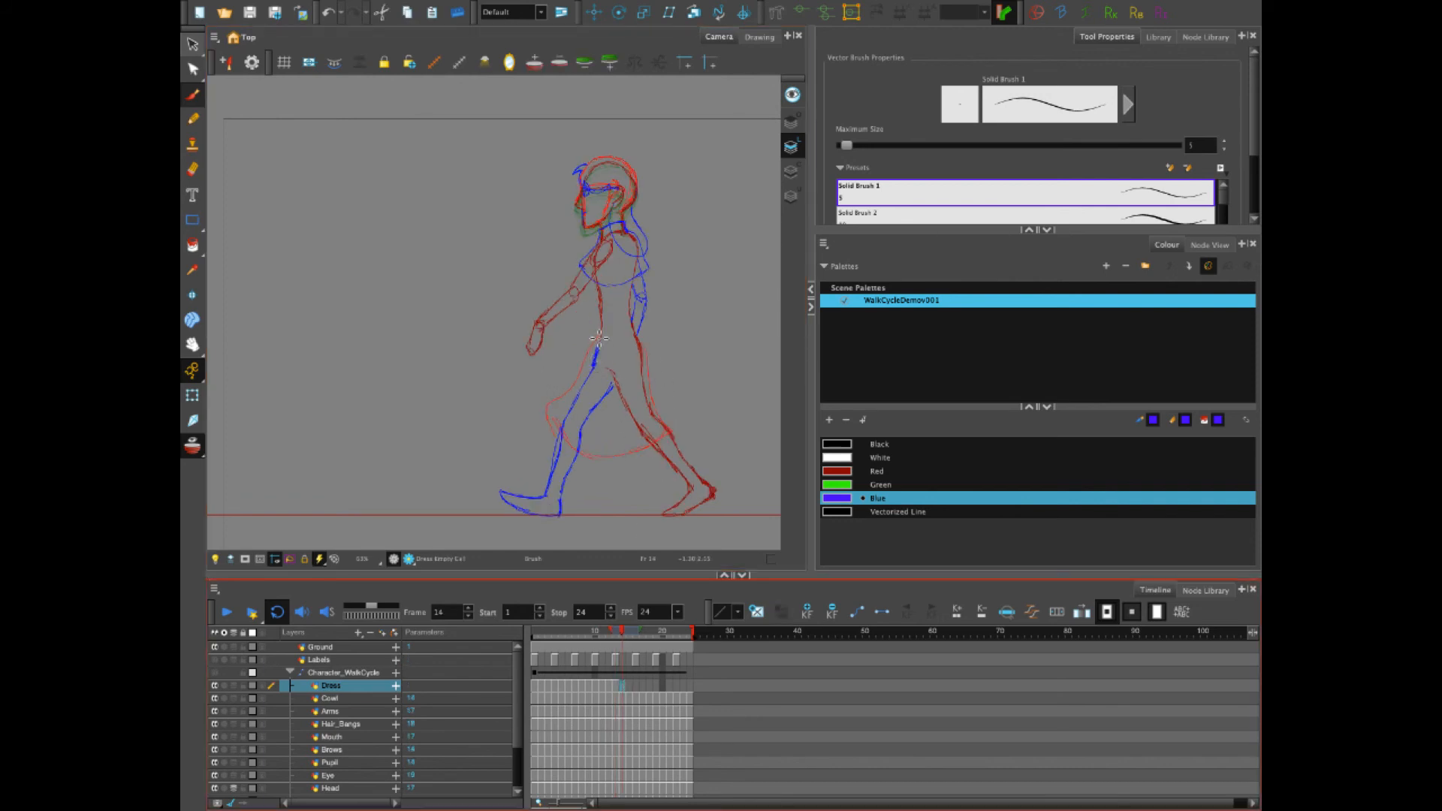
mouse_move(598, 338)
mouse_down()
mouse_move(552, 430)
mouse_move(564, 448)
mouse_move(610, 460)
mouse_move(663, 441)
mouse_up()
drag(633, 457, 662, 447)
drag(640, 342, 663, 447)
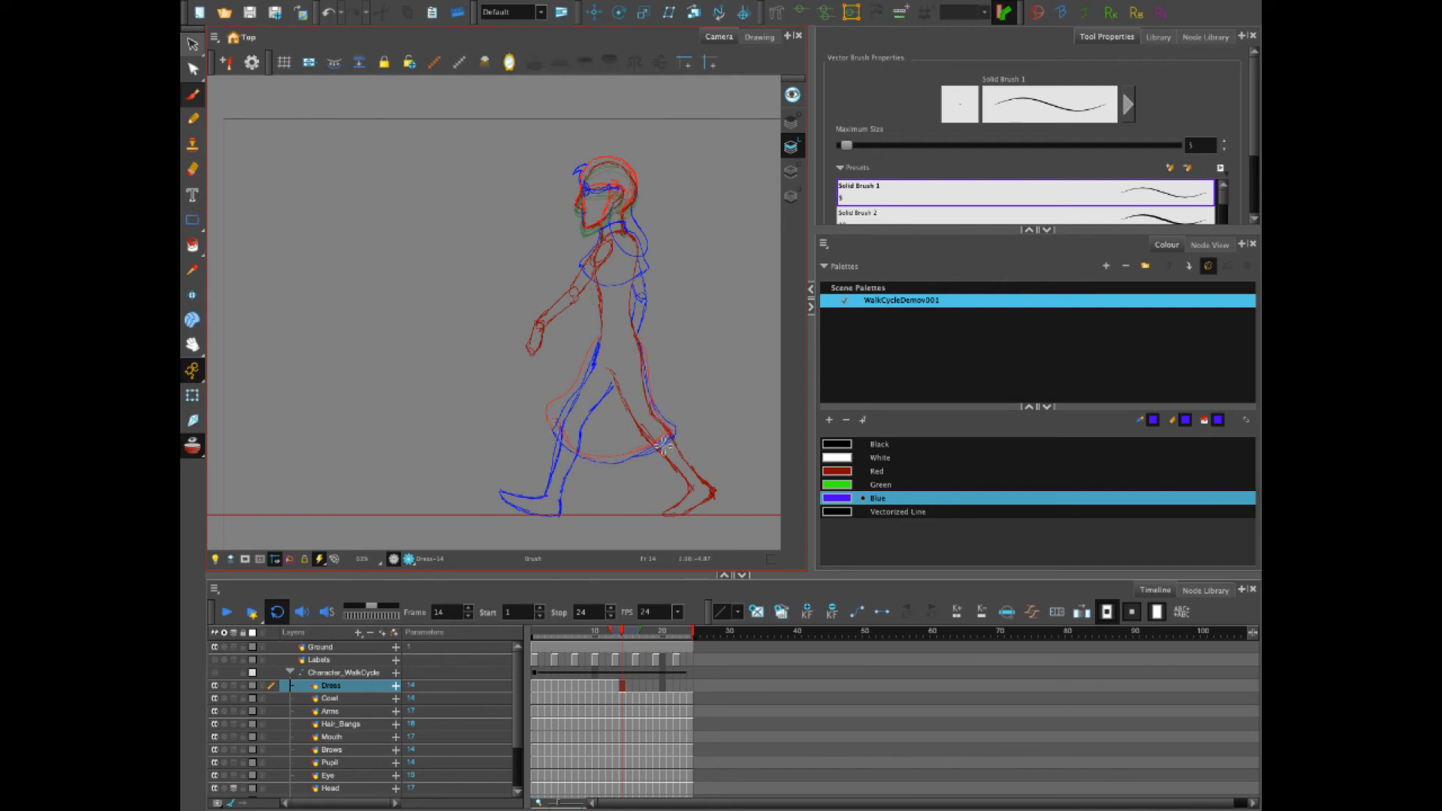
click(629, 685)
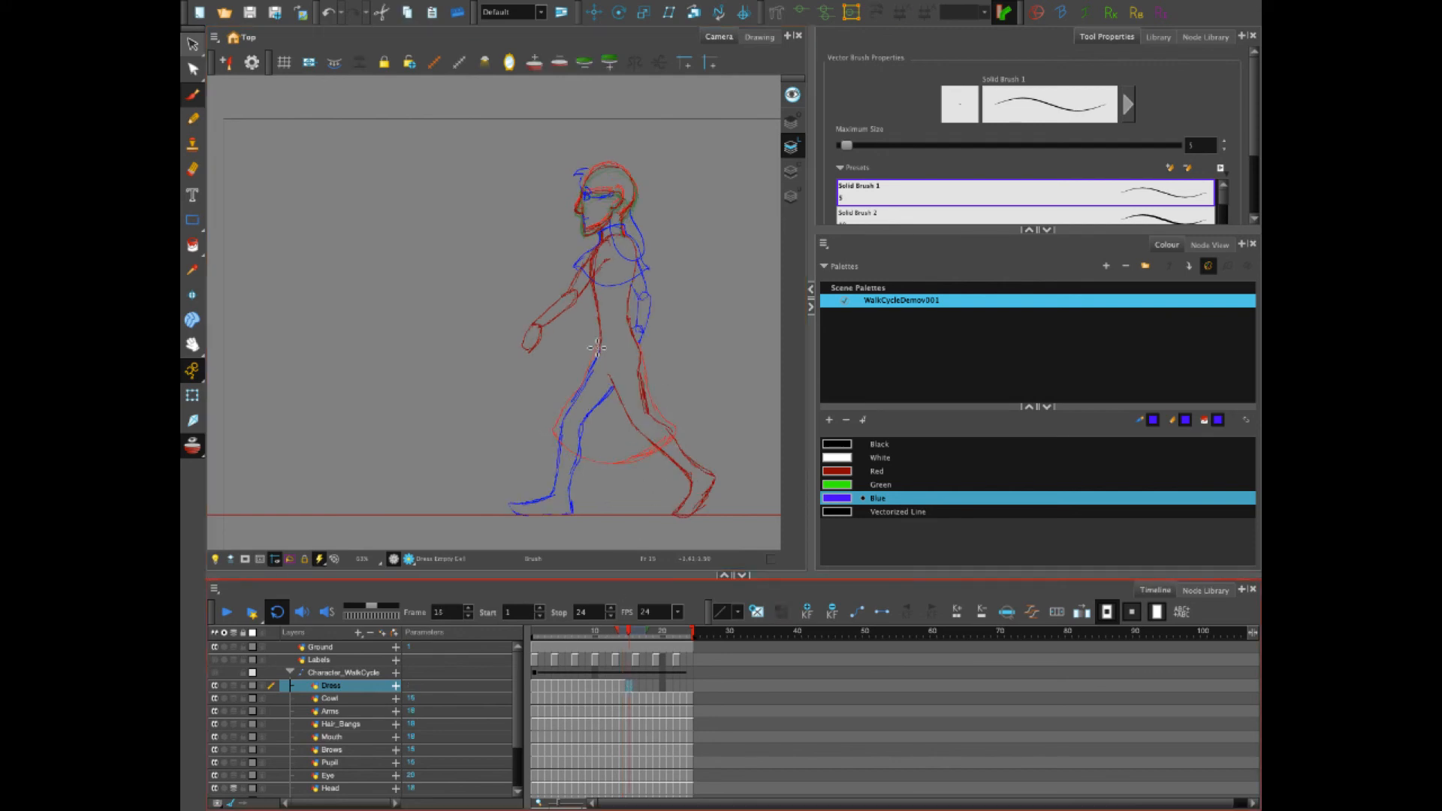
mouse_move(597, 347)
mouse_down()
mouse_move(552, 448)
mouse_move(633, 461)
mouse_move(666, 446)
mouse_move(641, 463)
mouse_move(660, 377)
mouse_move(639, 348)
mouse_move(667, 451)
mouse_up()
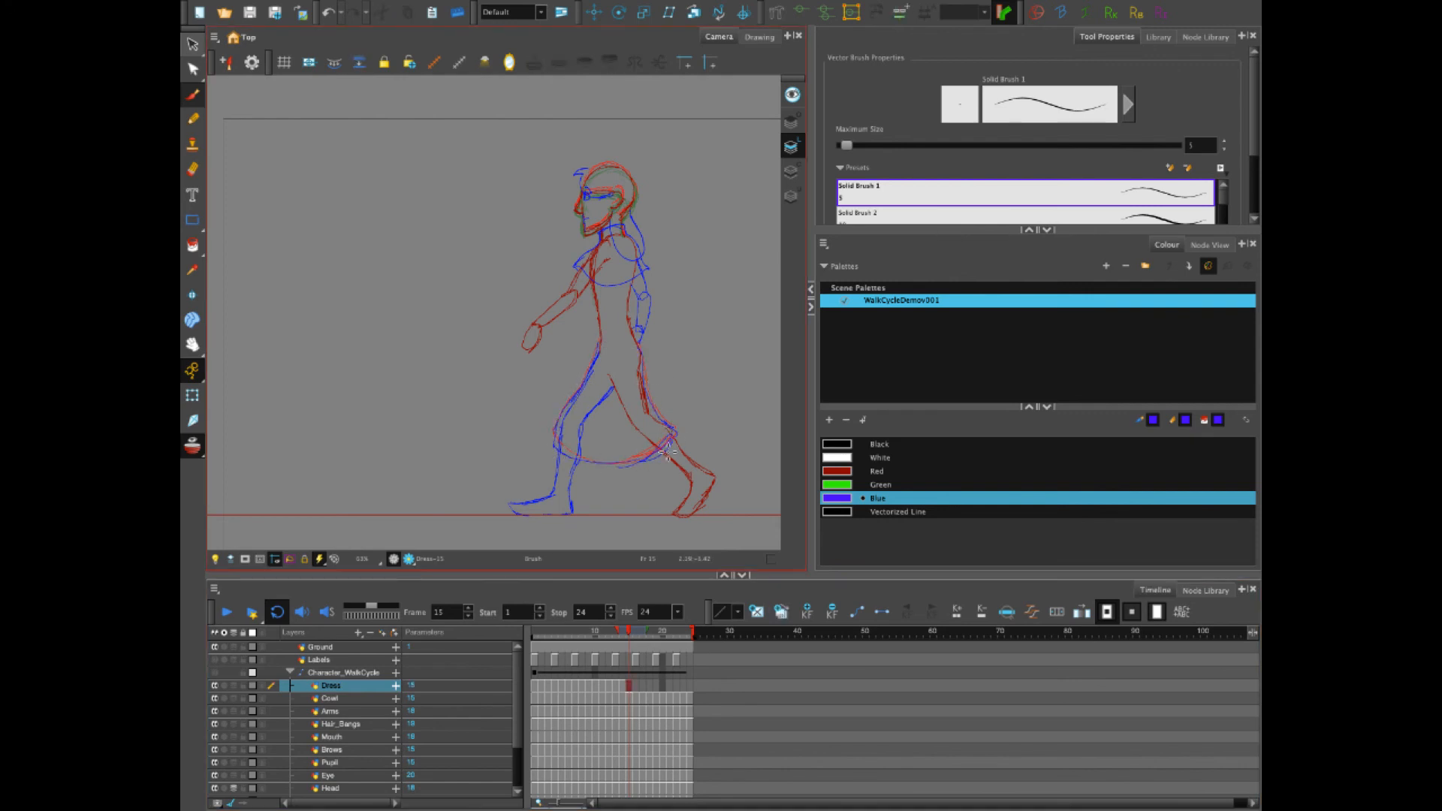
Draw the dress on frame 16, running its front edge over the blue leg and curving the hem back to the trailing red leg
key(period)
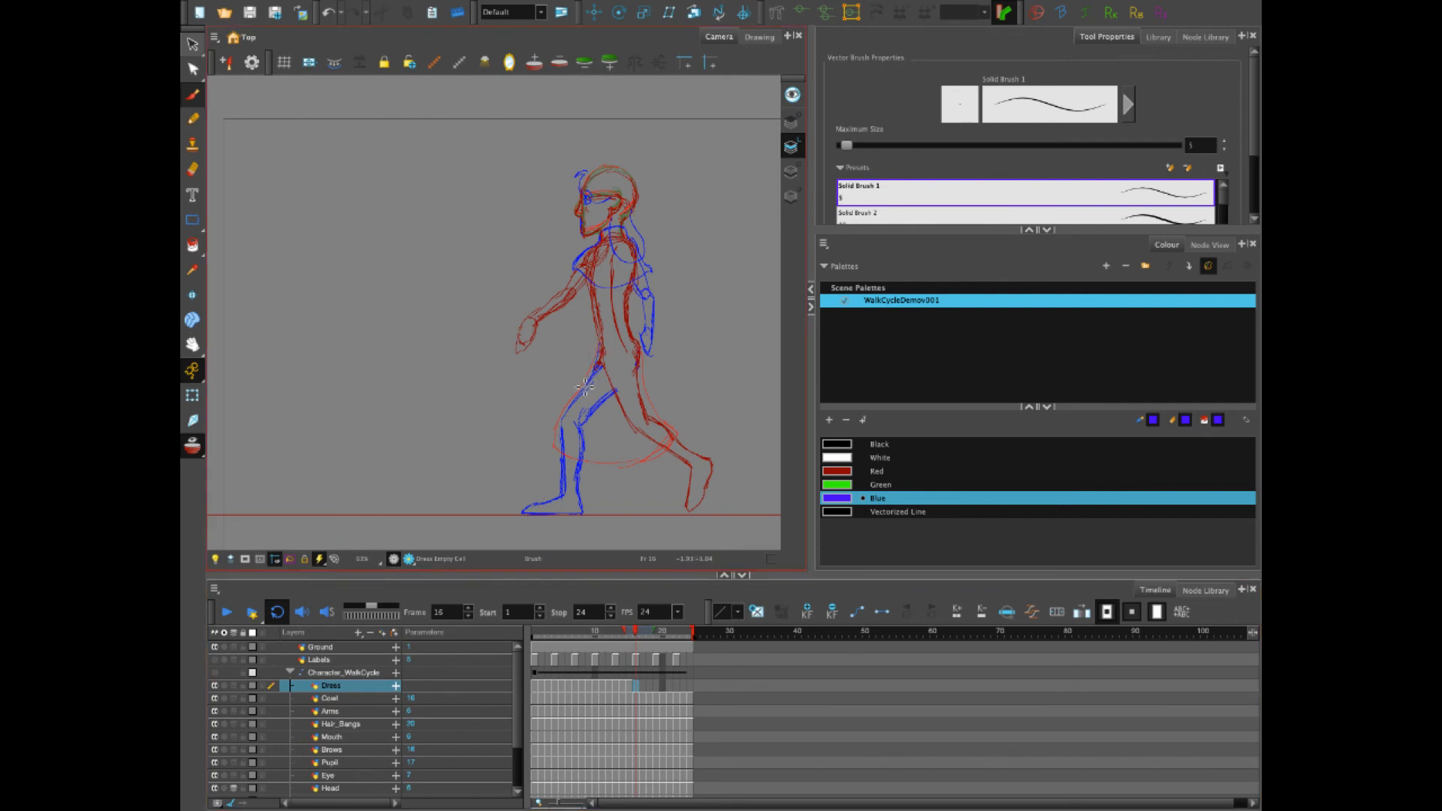
drag(585, 385, 559, 460)
mouse_move(562, 455)
mouse_down()
mouse_move(618, 463)
mouse_move(594, 468)
mouse_move(669, 444)
mouse_up()
drag(639, 347, 658, 452)
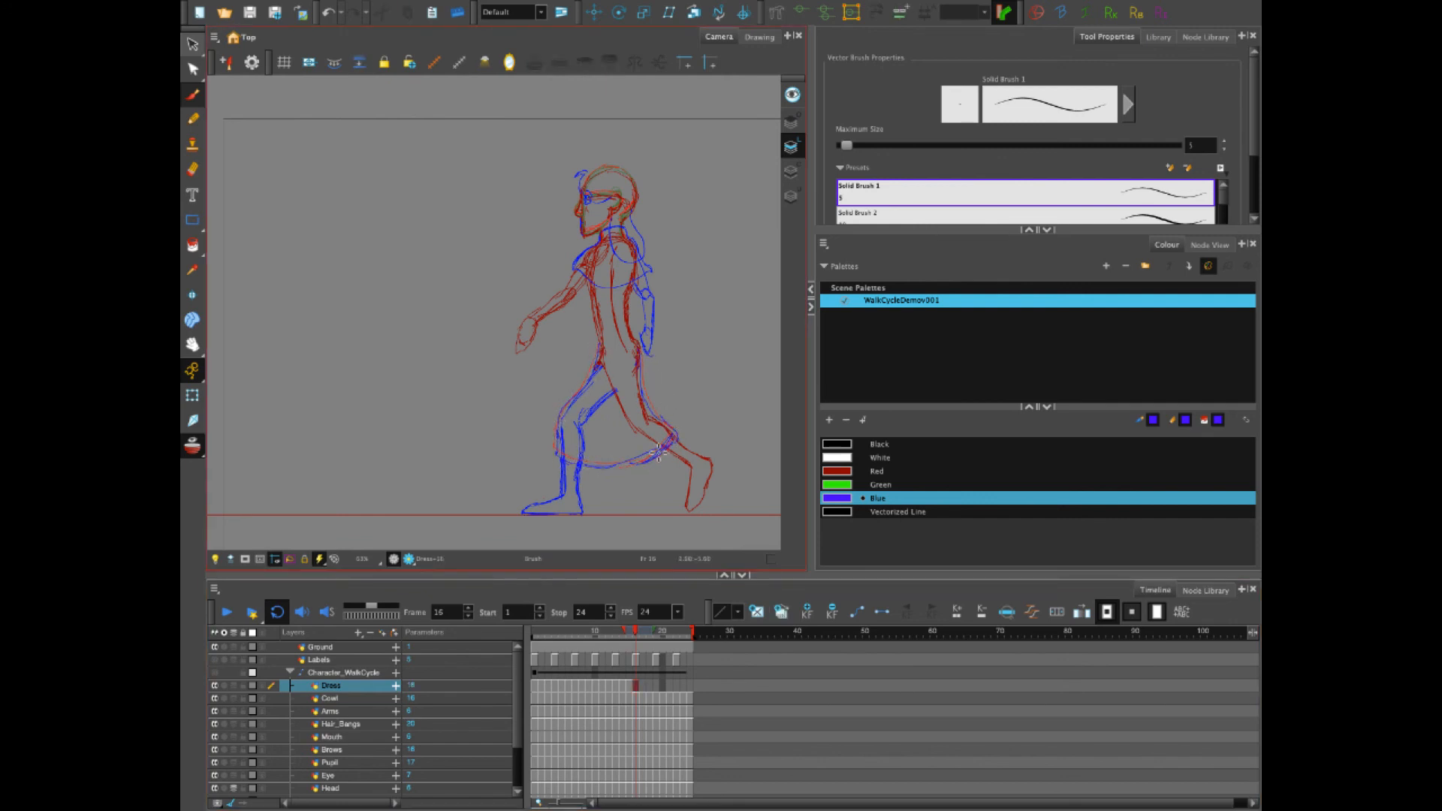
Draw the dress on frame 17 with narrower edges and a rounded hem, redoing the stroke at its front lower corner
key(period)
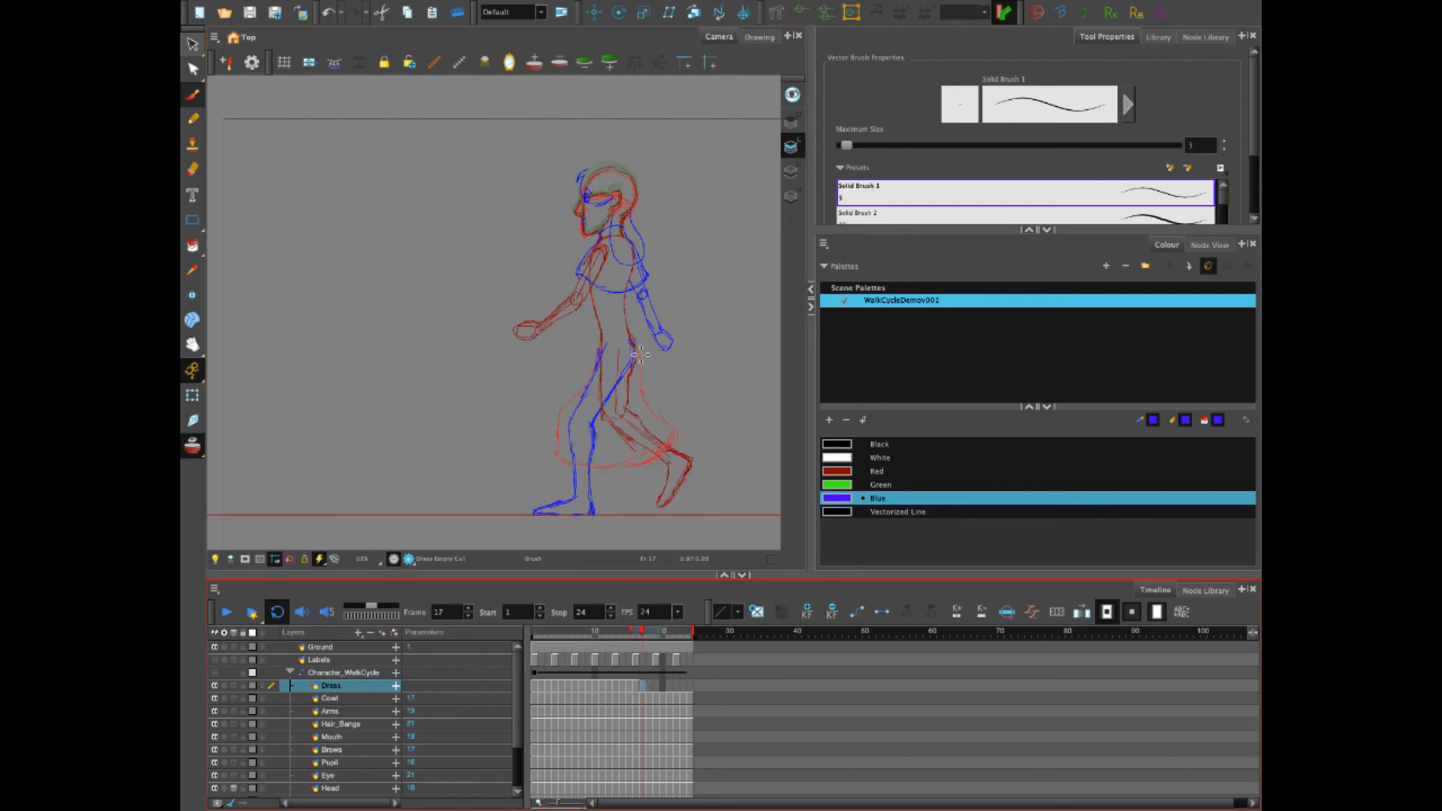
mouse_move(635, 342)
mouse_down()
mouse_move(634, 396)
mouse_move(652, 425)
mouse_up()
mouse_move(636, 376)
mouse_down()
mouse_move(663, 443)
mouse_move(620, 470)
mouse_move(582, 451)
mouse_up()
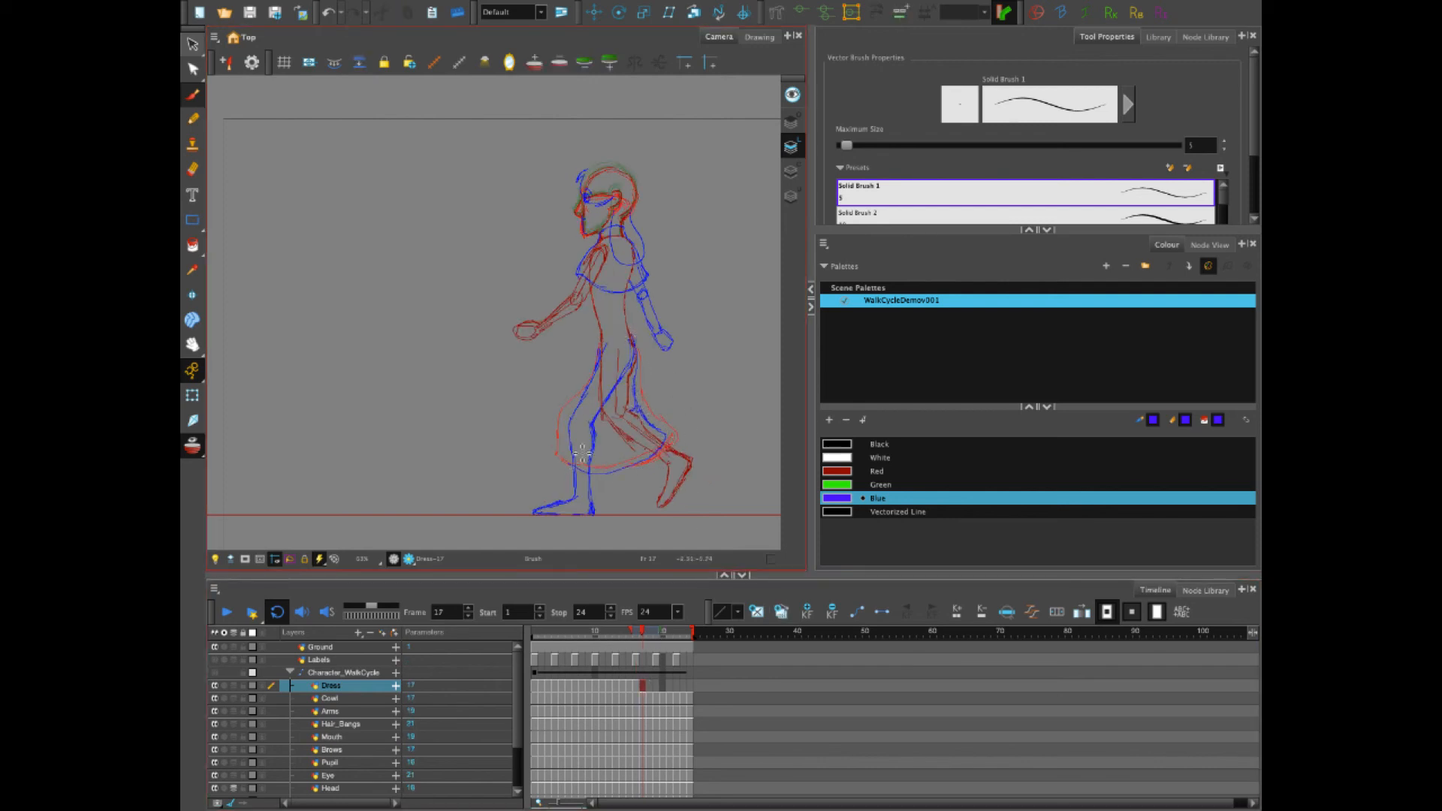
key(ctrl+z)
mouse_move(581, 451)
mouse_down()
mouse_move(621, 460)
mouse_move(647, 445)
mouse_move(568, 443)
mouse_move(588, 379)
mouse_move(583, 441)
mouse_move(617, 455)
mouse_move(649, 428)
mouse_move(631, 322)
mouse_move(633, 395)
mouse_move(582, 422)
mouse_up()
Draw the dress on frames 18 and 19, narrowing the skirt and hem as the legs pass each other
click(649, 688)
key(period)
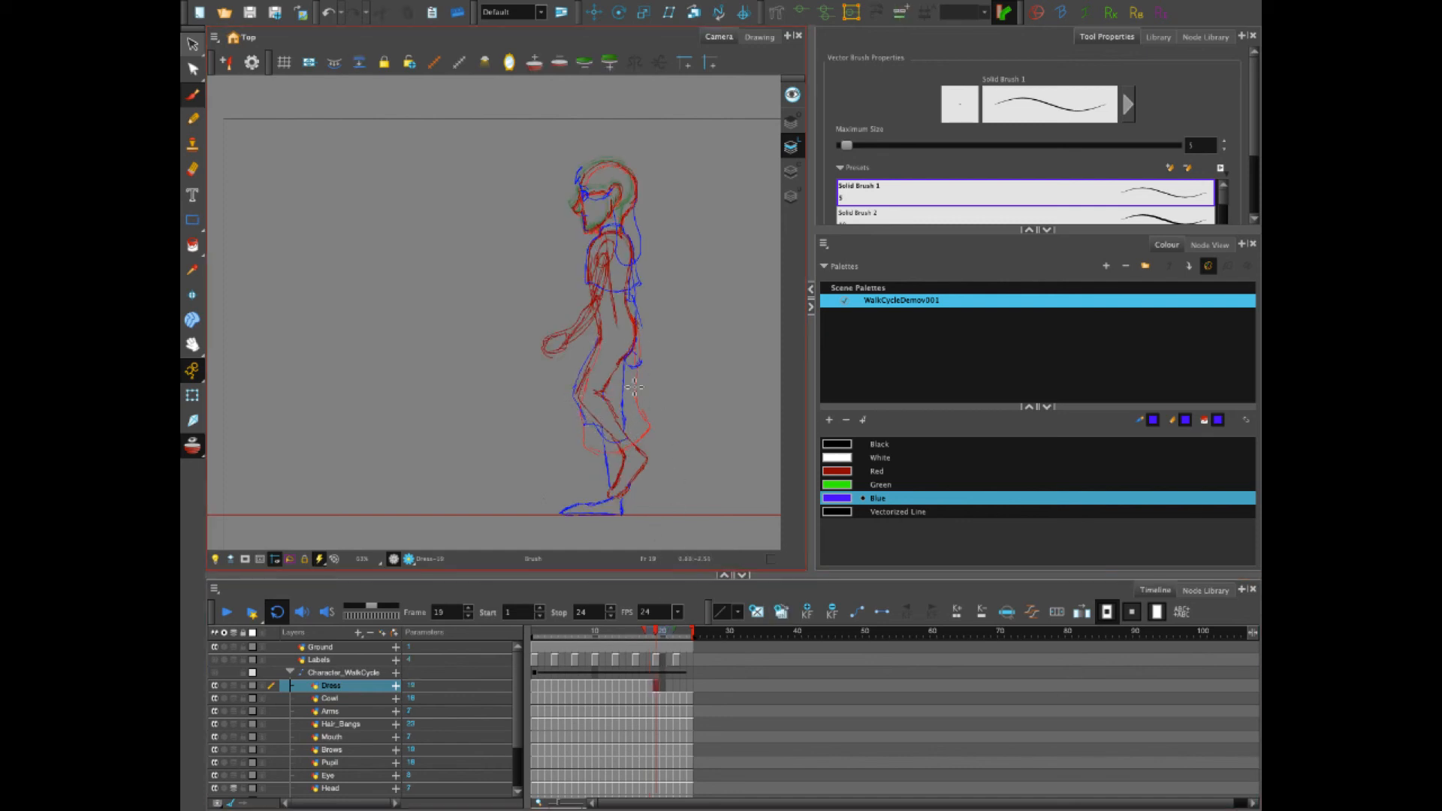
drag(636, 327, 639, 442)
drag(633, 368, 640, 424)
Draw the dress on frames 20 and 21, lifting the front of the hem over the raised red knee
key(period)
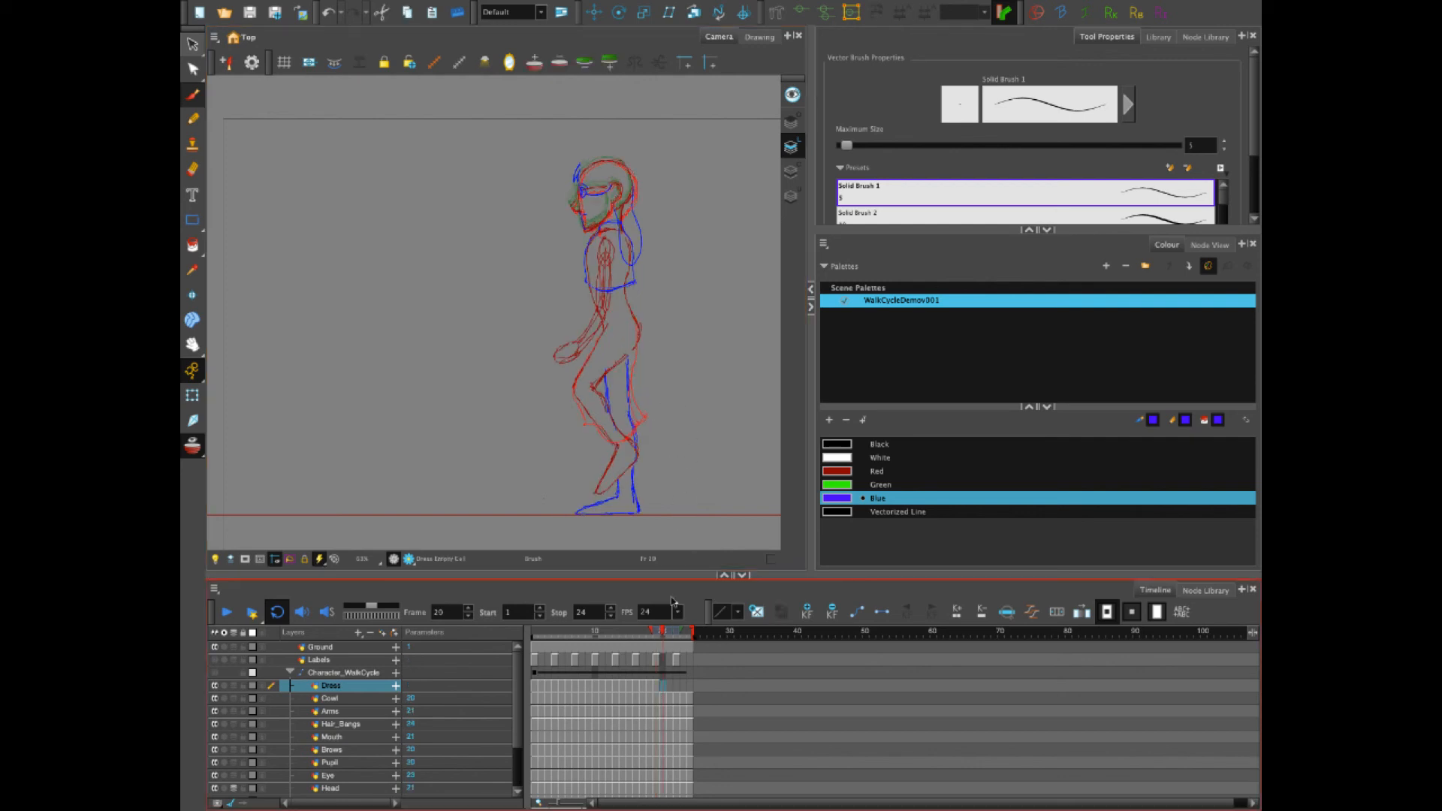
mouse_move(602, 329)
mouse_down()
mouse_move(571, 387)
mouse_move(617, 417)
mouse_move(647, 405)
mouse_move(613, 419)
mouse_move(650, 429)
mouse_move(648, 407)
mouse_up()
key(e)
key(alt+b)
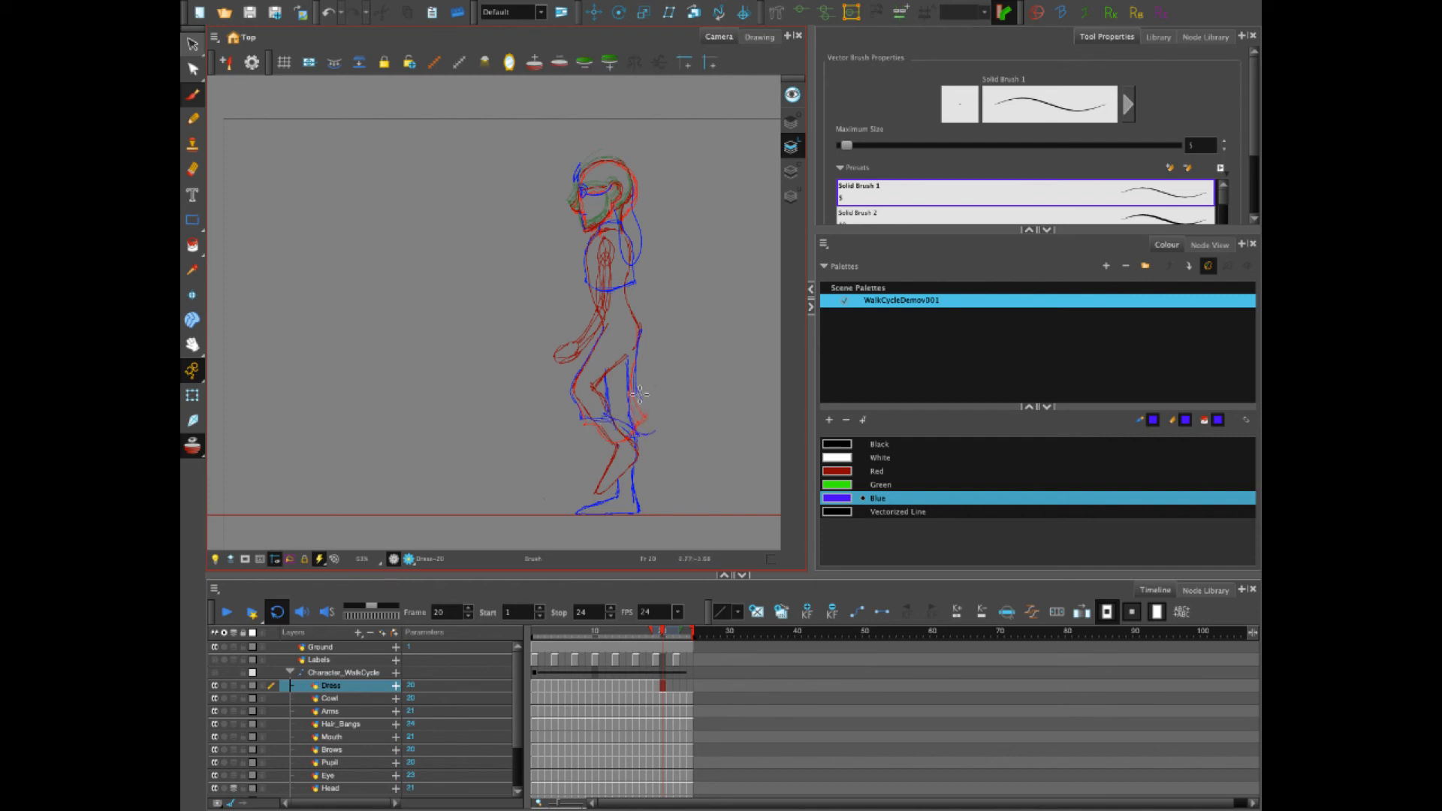
key(.)
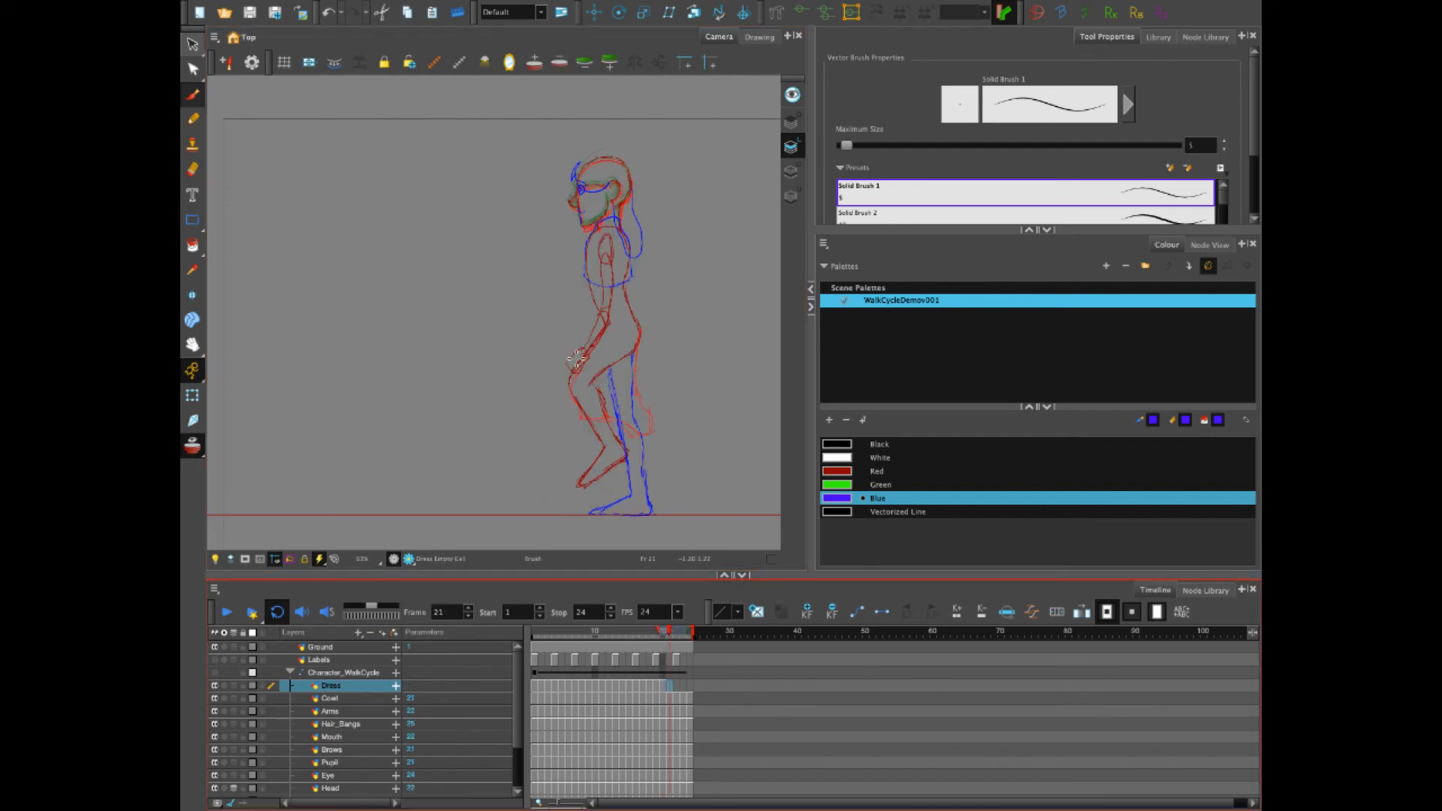
mouse_move(576, 360)
mouse_down()
mouse_move(568, 410)
mouse_move(638, 434)
mouse_up()
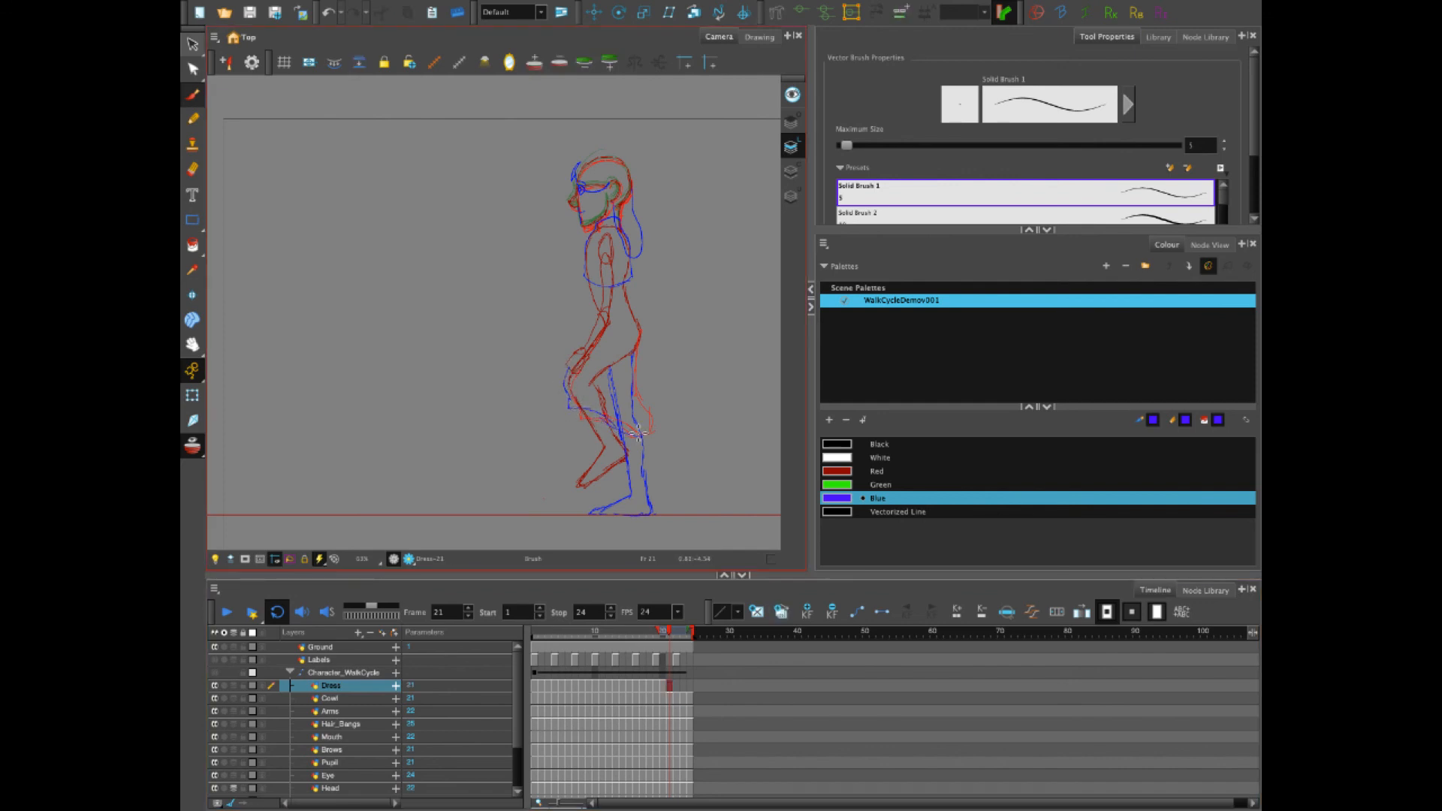
Extend the scene to 25 frames and copy the frame 1 dress drawing to frame 25 as the loop reference
key(.)
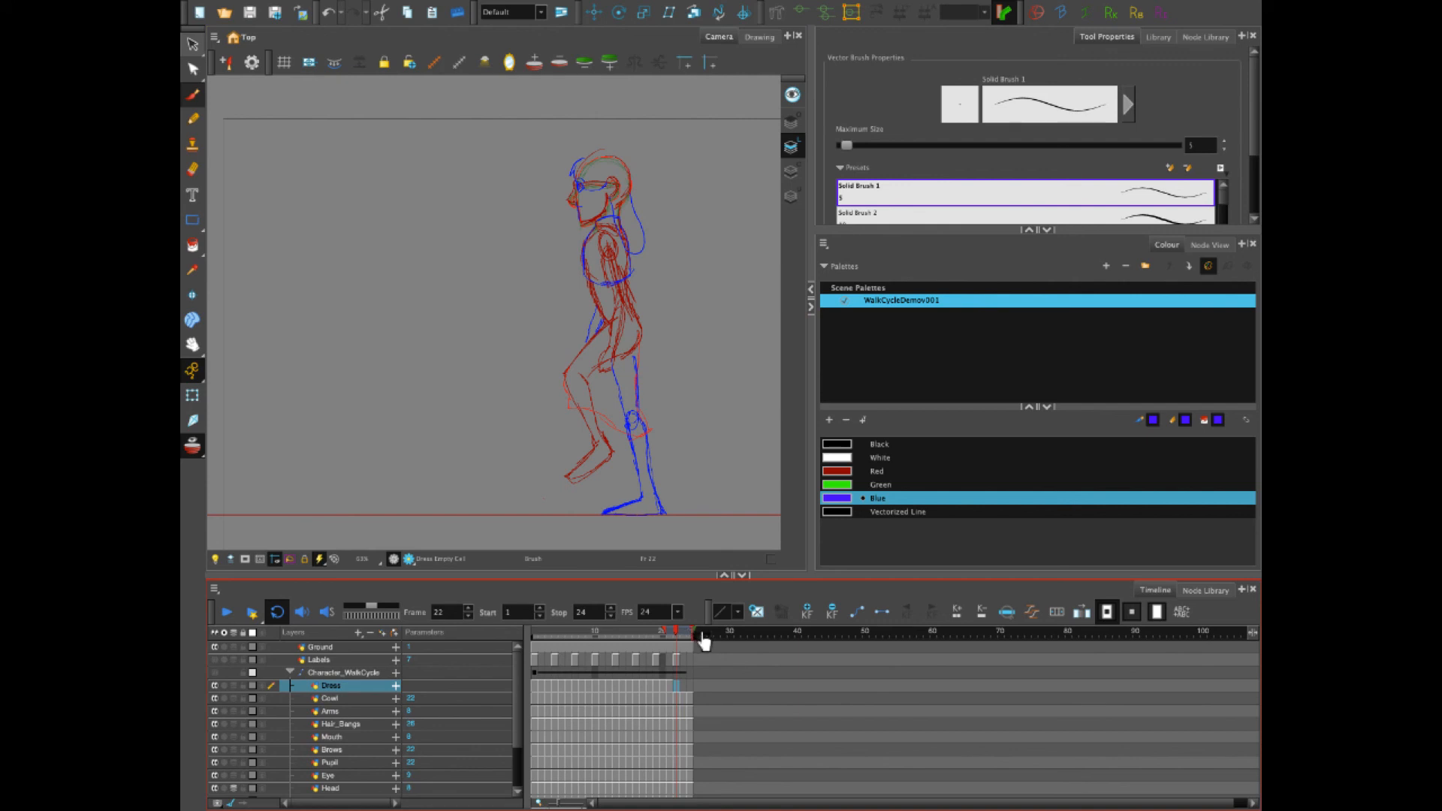
drag(701, 637, 699, 637)
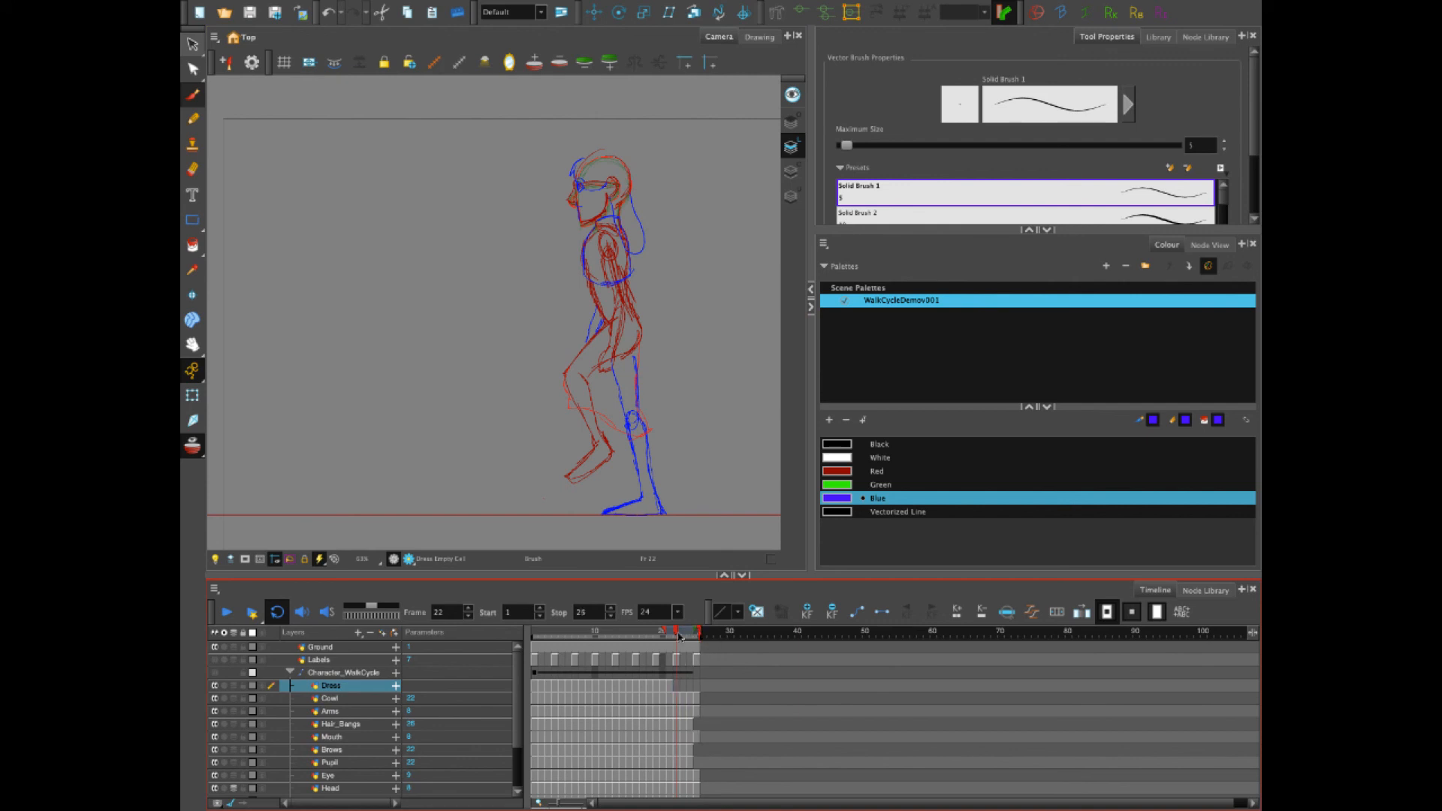
click(534, 688)
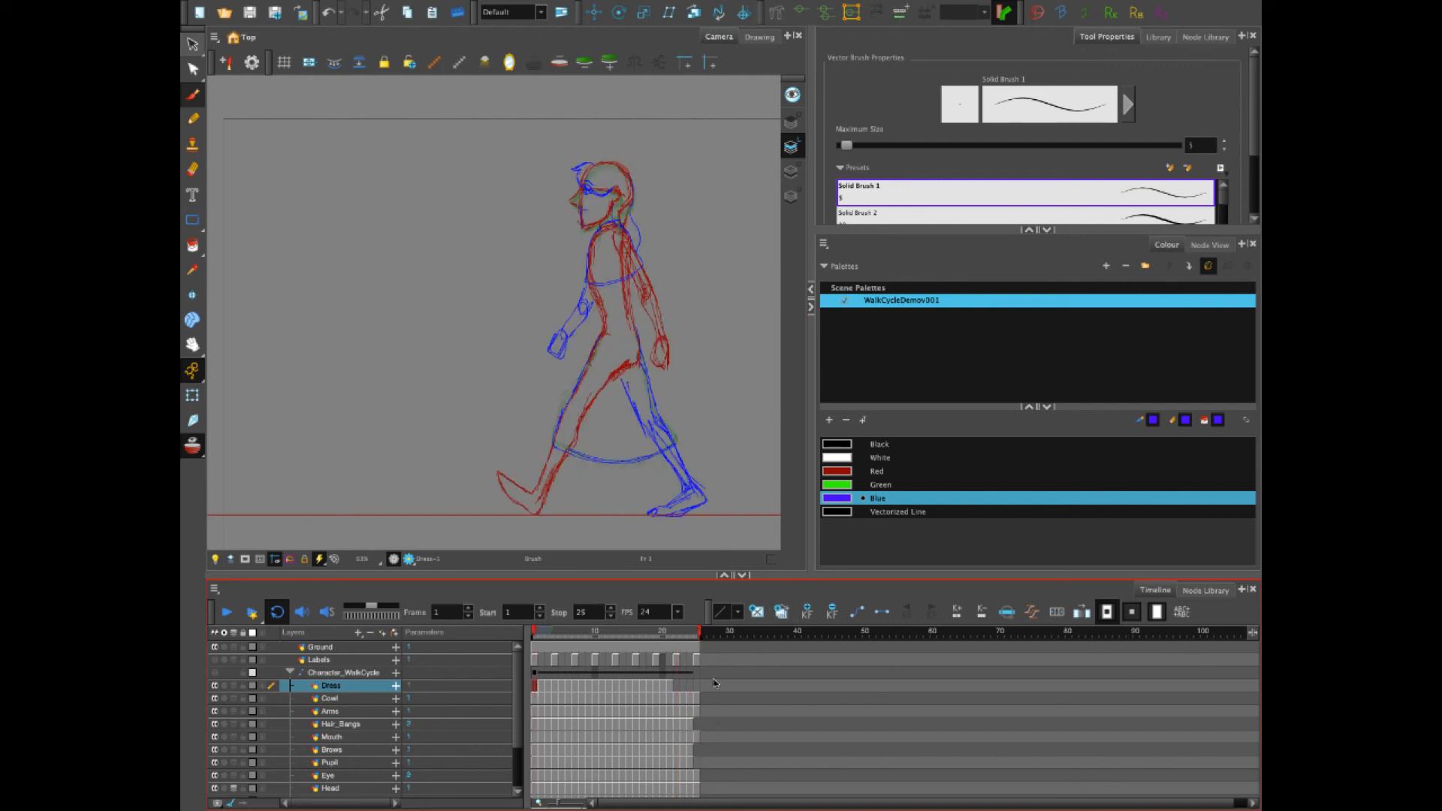
click(697, 687)
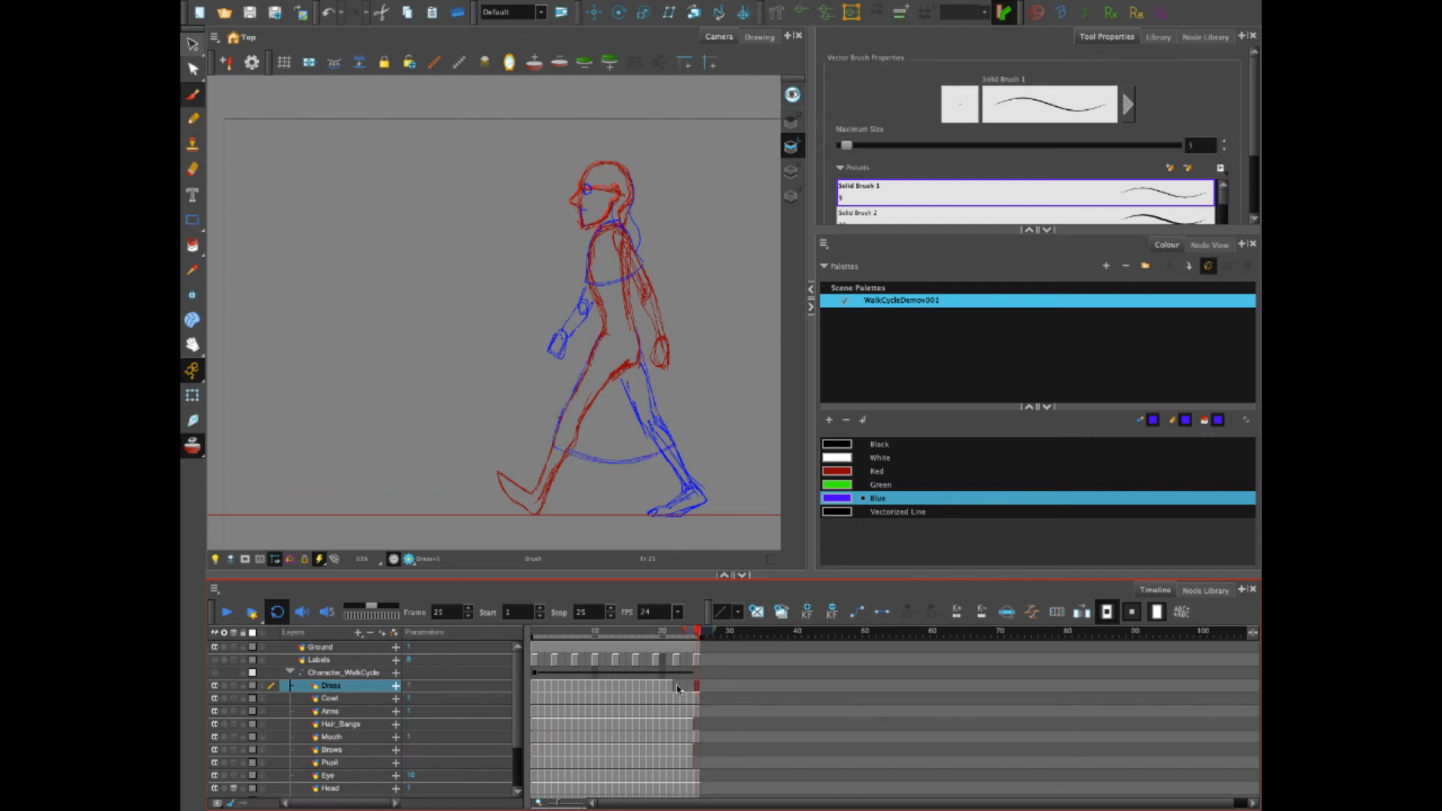
Draw the dress on frames 22, 23 and 24, widening the hem toward the frame 25 pose as the red leg swings forward
click(680, 687)
mouse_move(603, 326)
mouse_down()
mouse_move(567, 361)
mouse_move(567, 388)
mouse_move(575, 353)
mouse_move(606, 341)
mouse_move(569, 403)
mouse_move(628, 444)
mouse_up()
key(period)
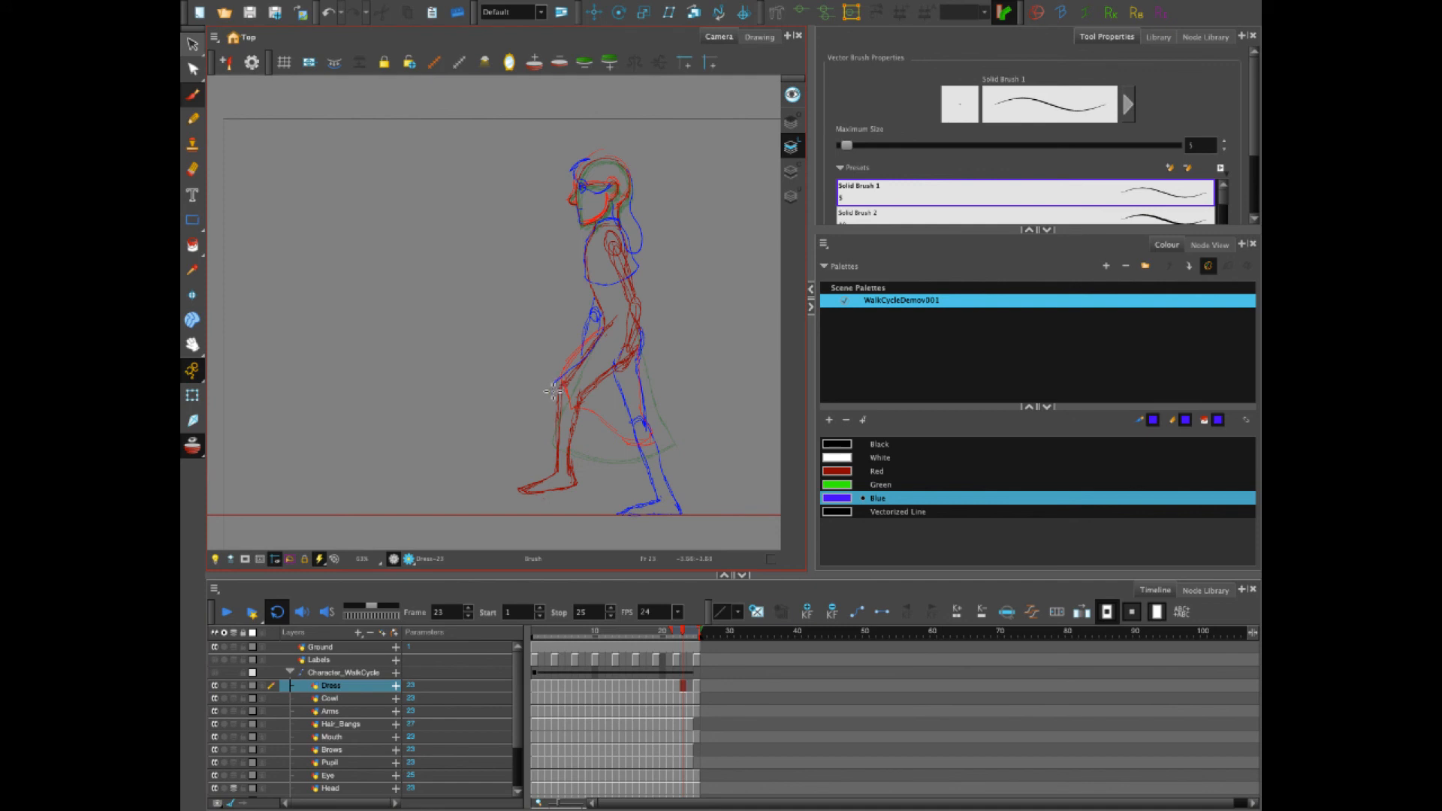
mouse_move(553, 391)
mouse_down()
mouse_move(548, 418)
mouse_move(597, 440)
mouse_up()
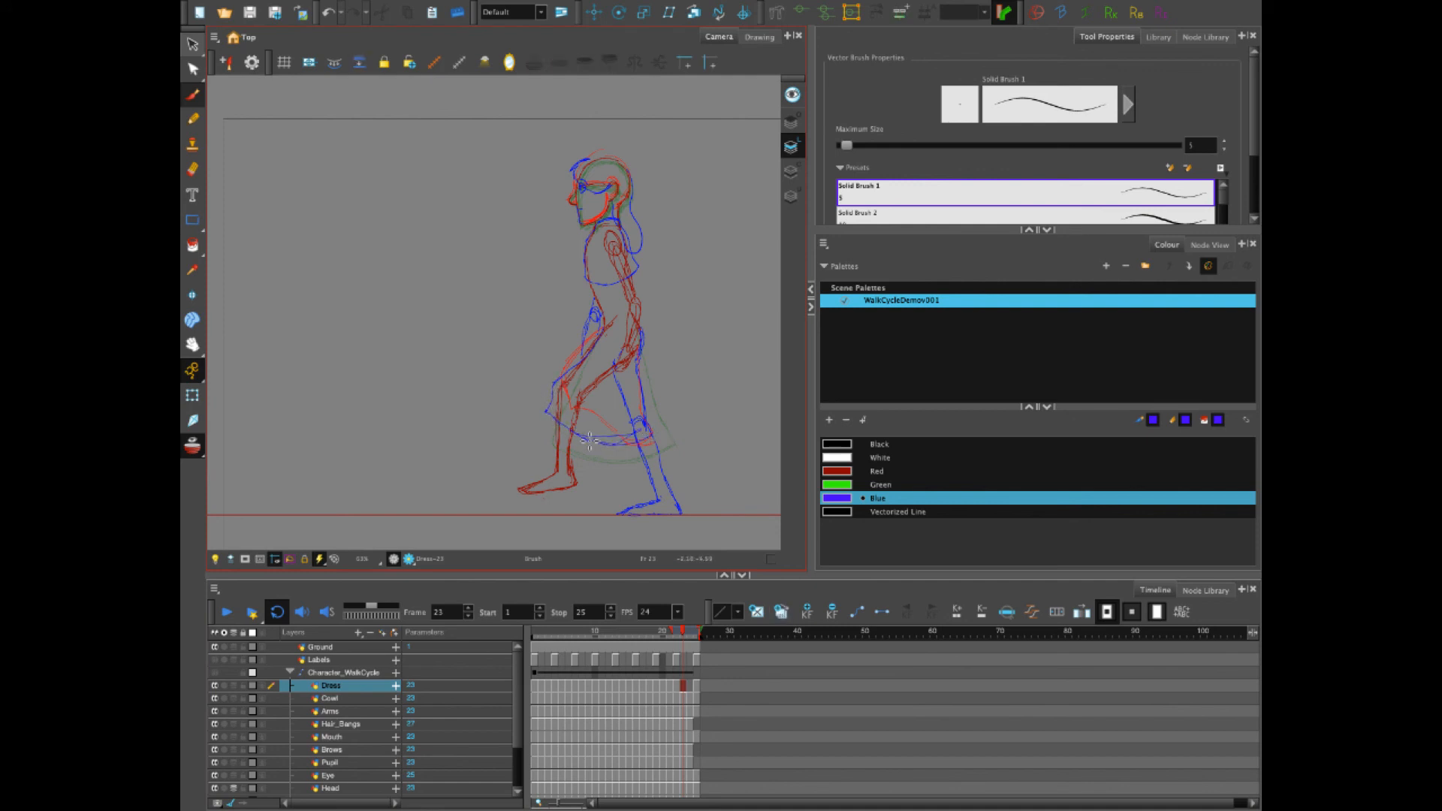
drag(644, 333, 649, 407)
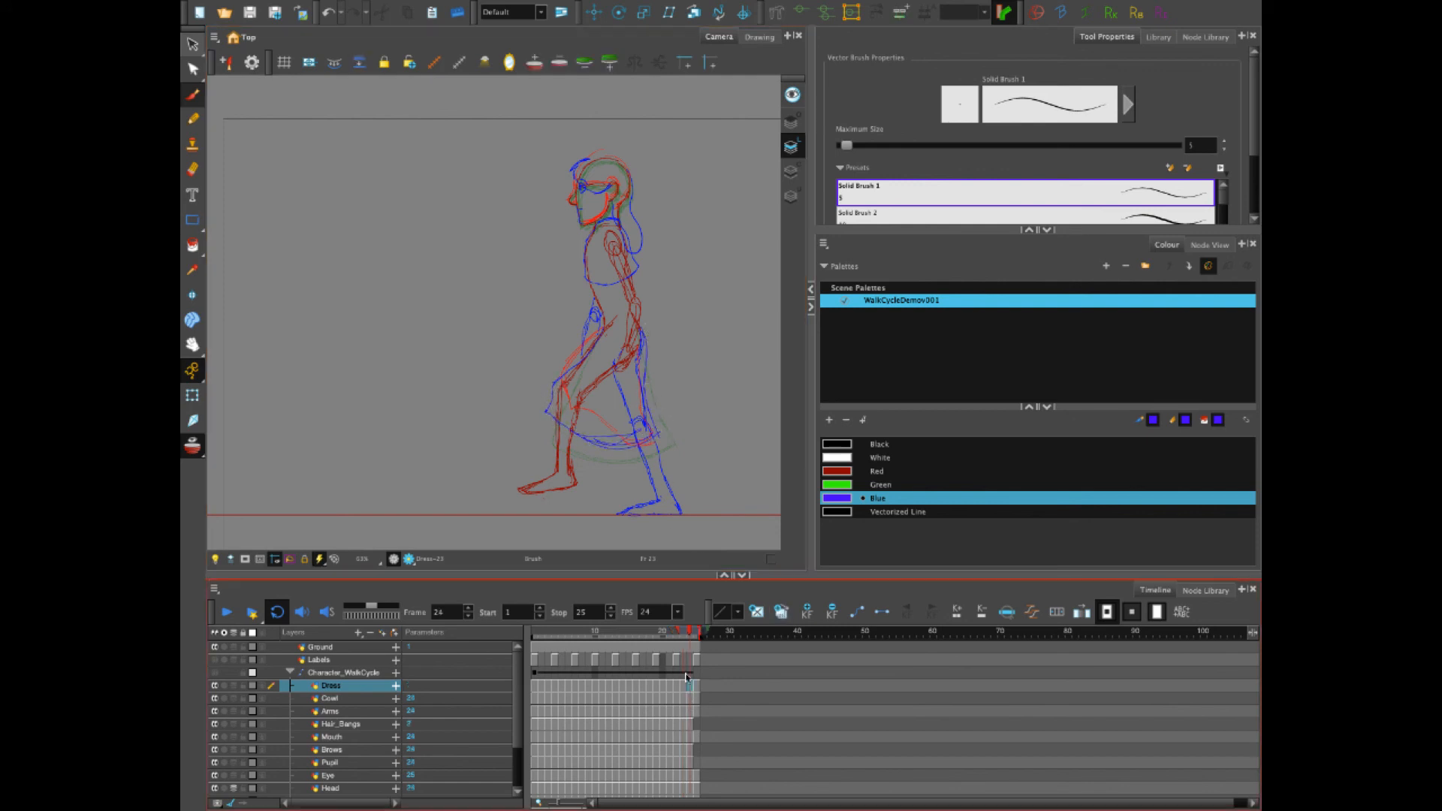
click(690, 698)
click(690, 684)
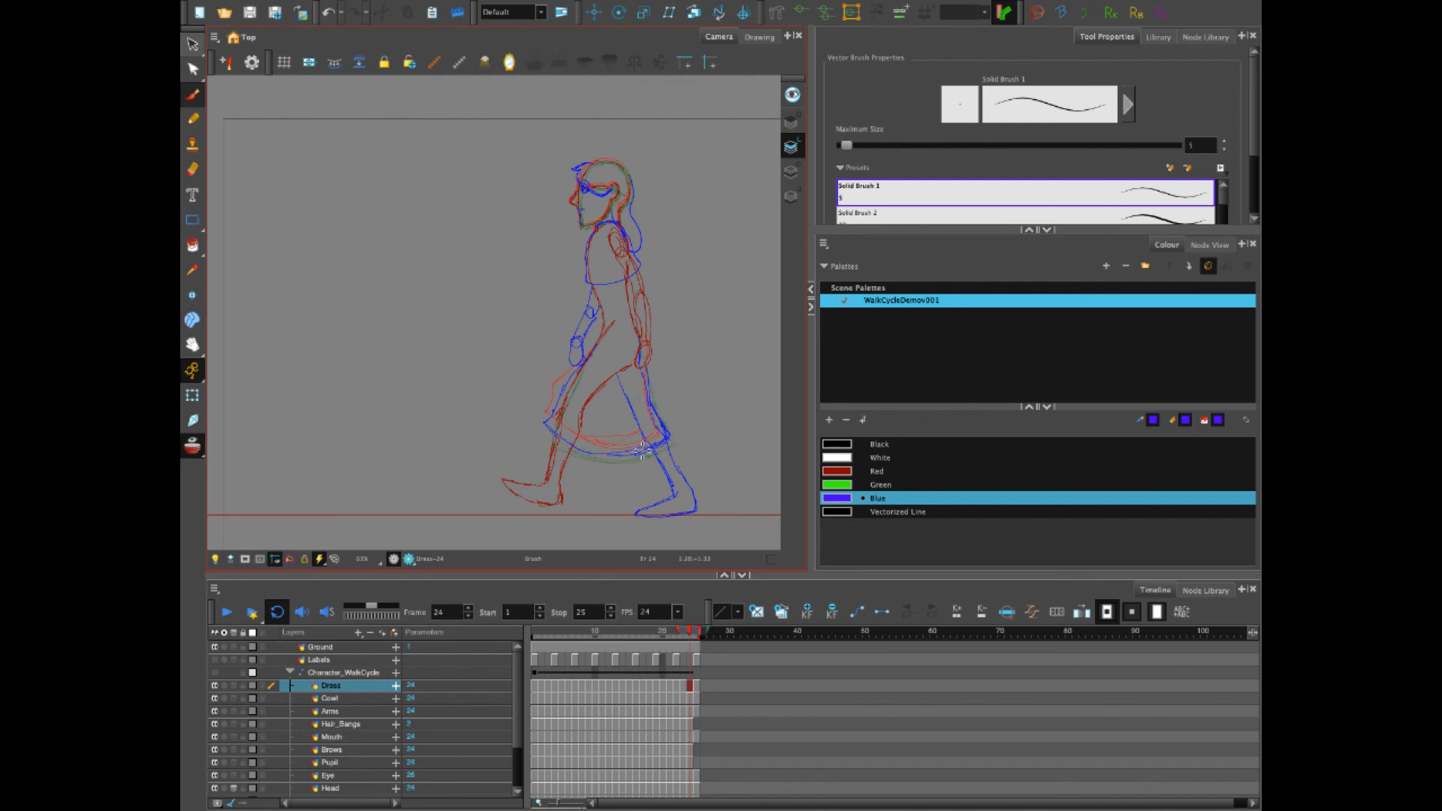
Play the walk cycle from frame 1 to check the dress motion, and return to the first frame
click(535, 633)
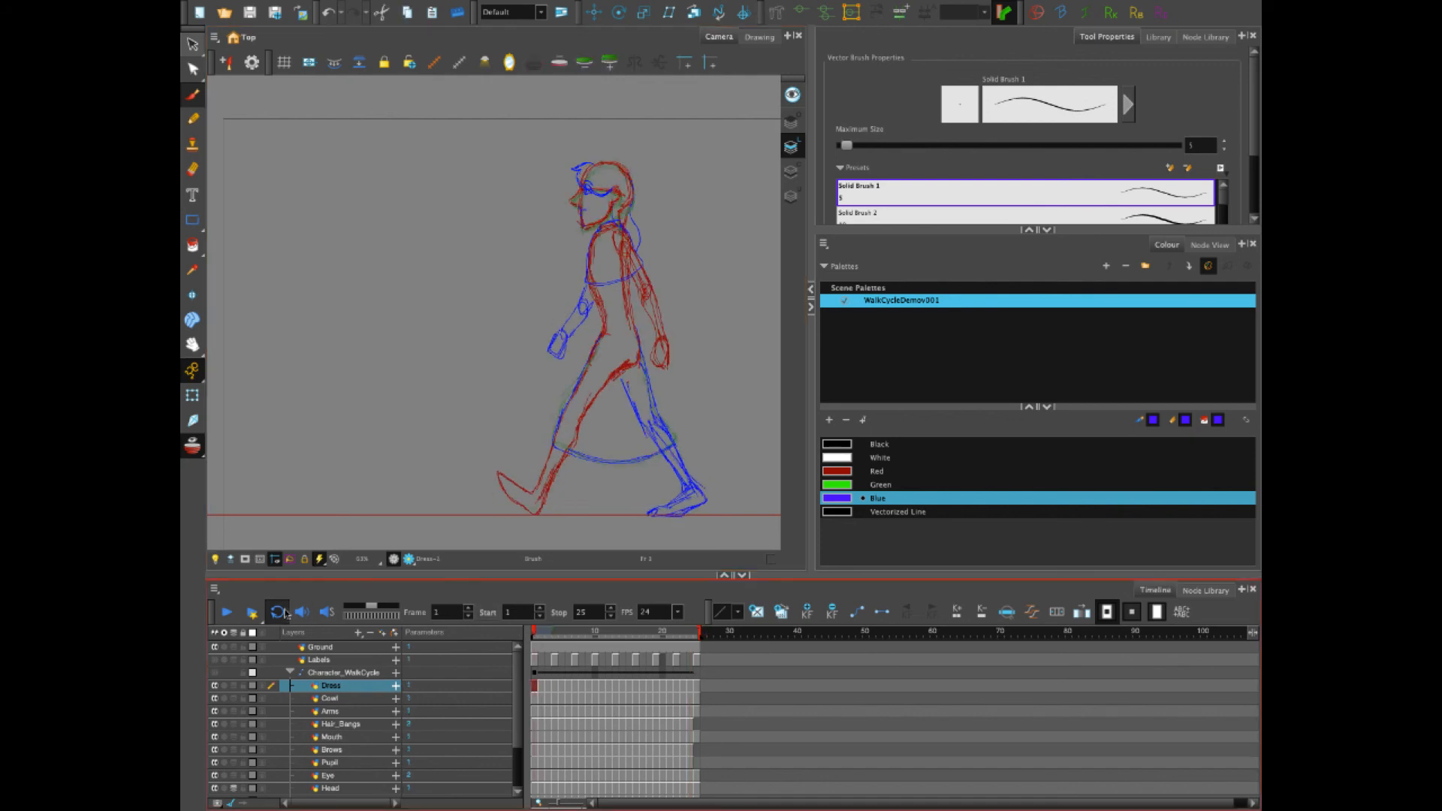
click(230, 617)
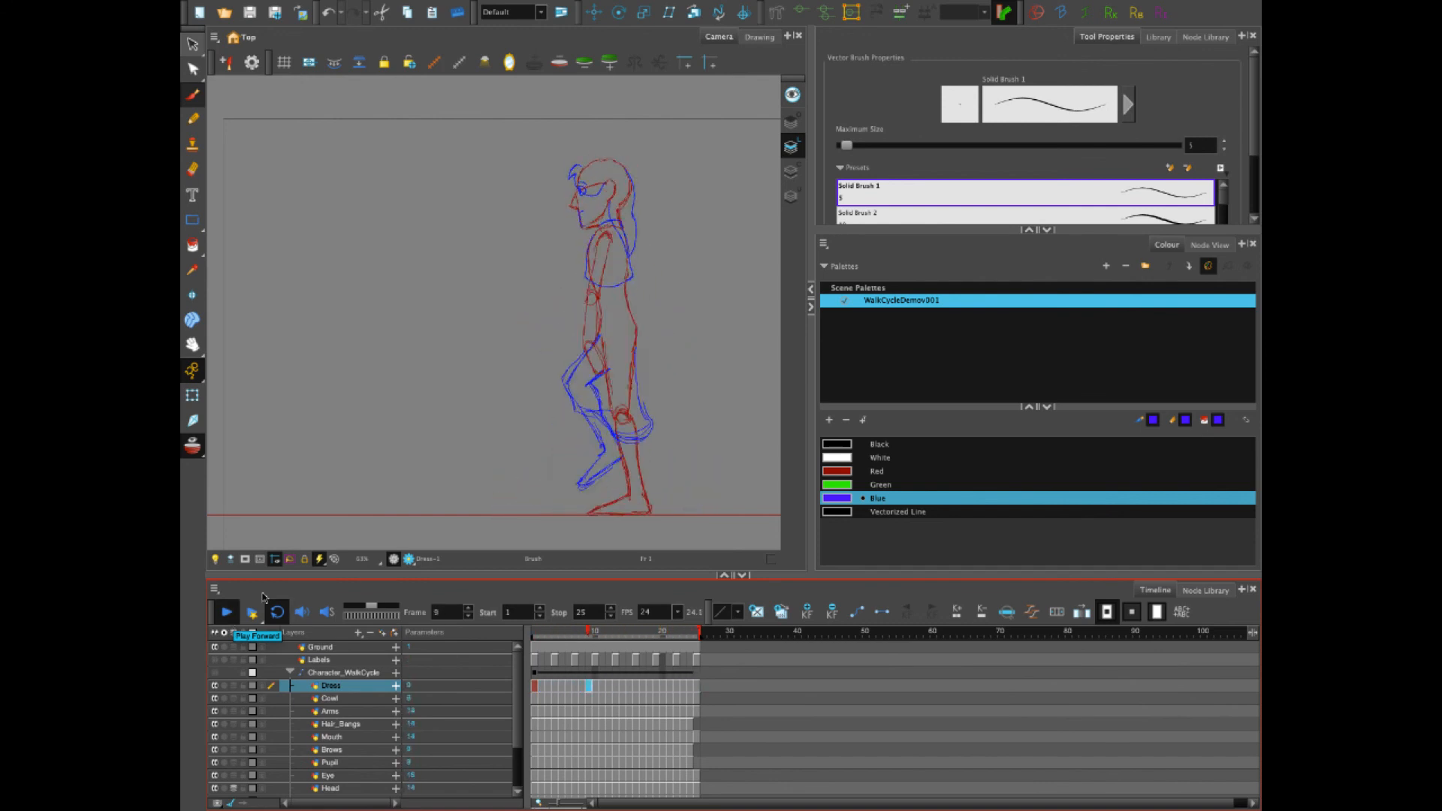
click(531, 635)
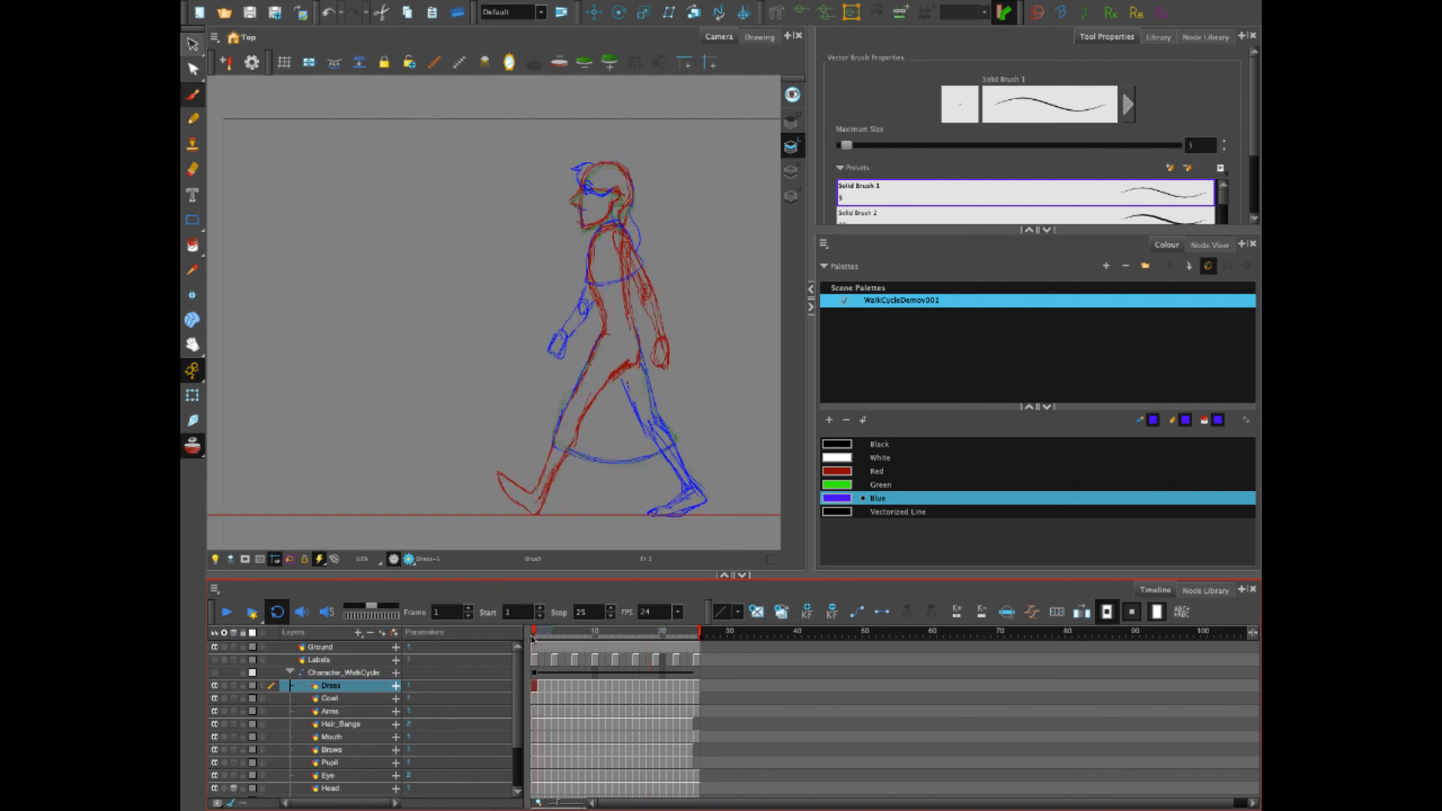
Rework the dress on frame 5, redrawing its front edge along the red leg and the curved hem between the neighbouring drawings
drag(532, 638, 560, 655)
key(alt+e)
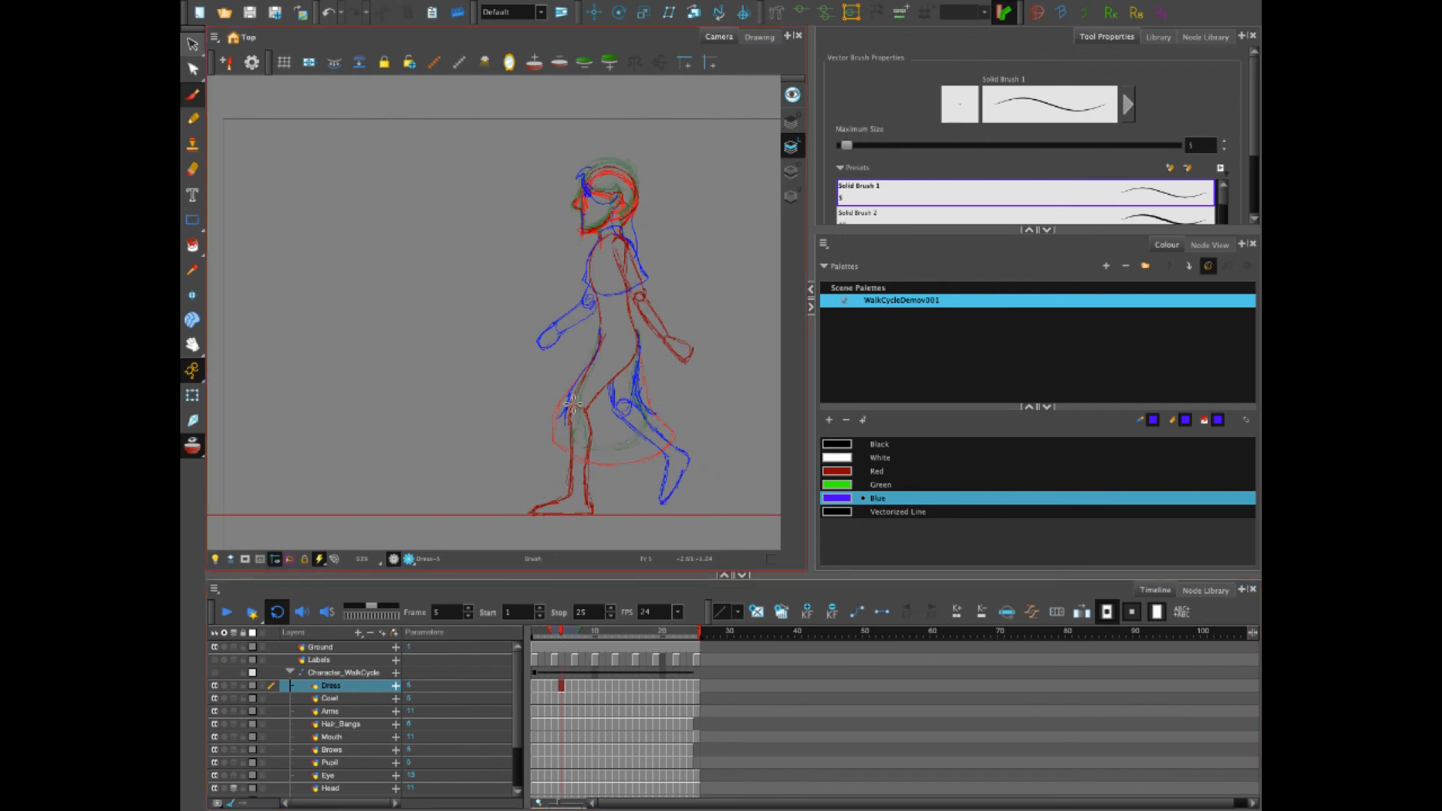
drag(629, 456, 617, 457)
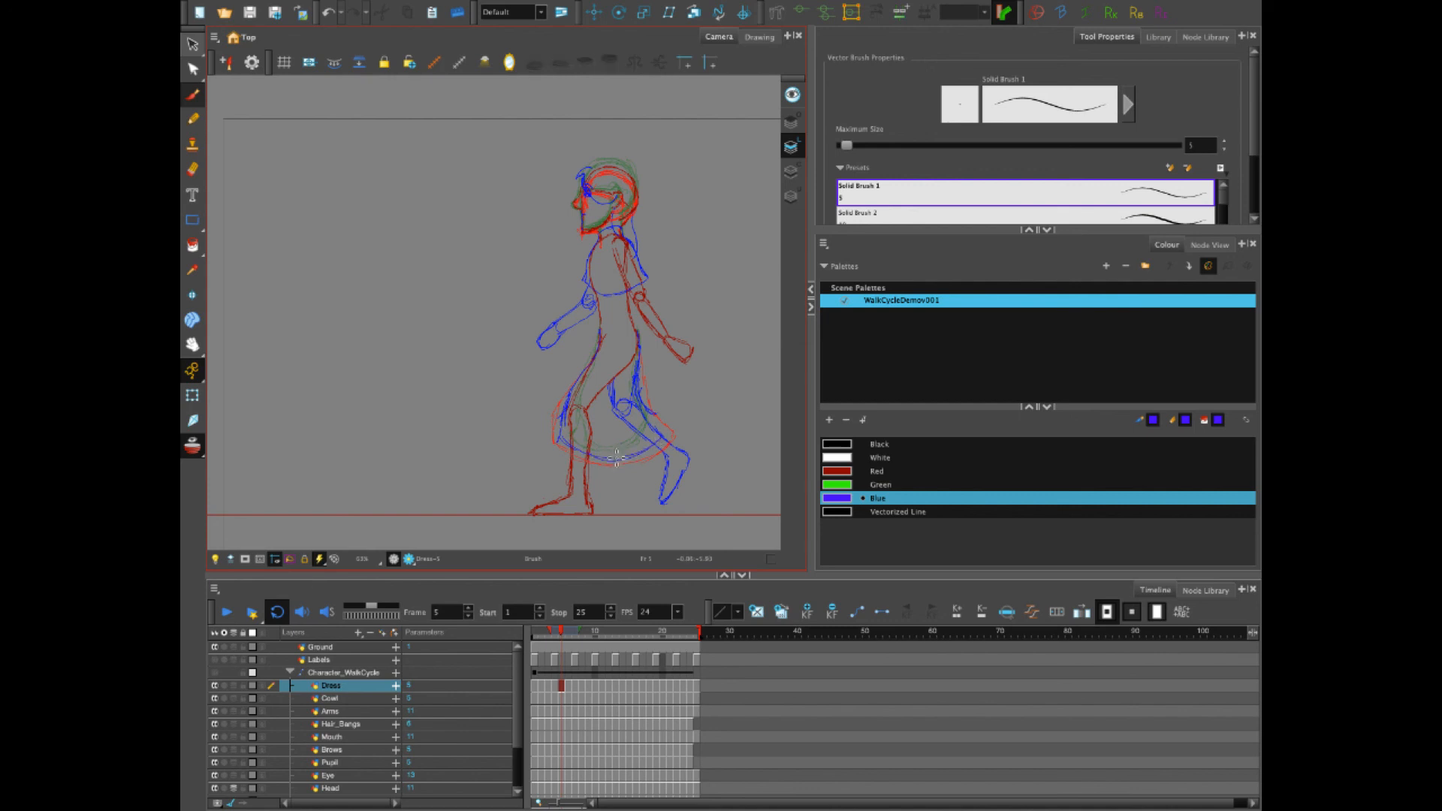
Refine the dress on frames 6 to 9 so its edges and hem follow smoothly from frame 5
click(569, 685)
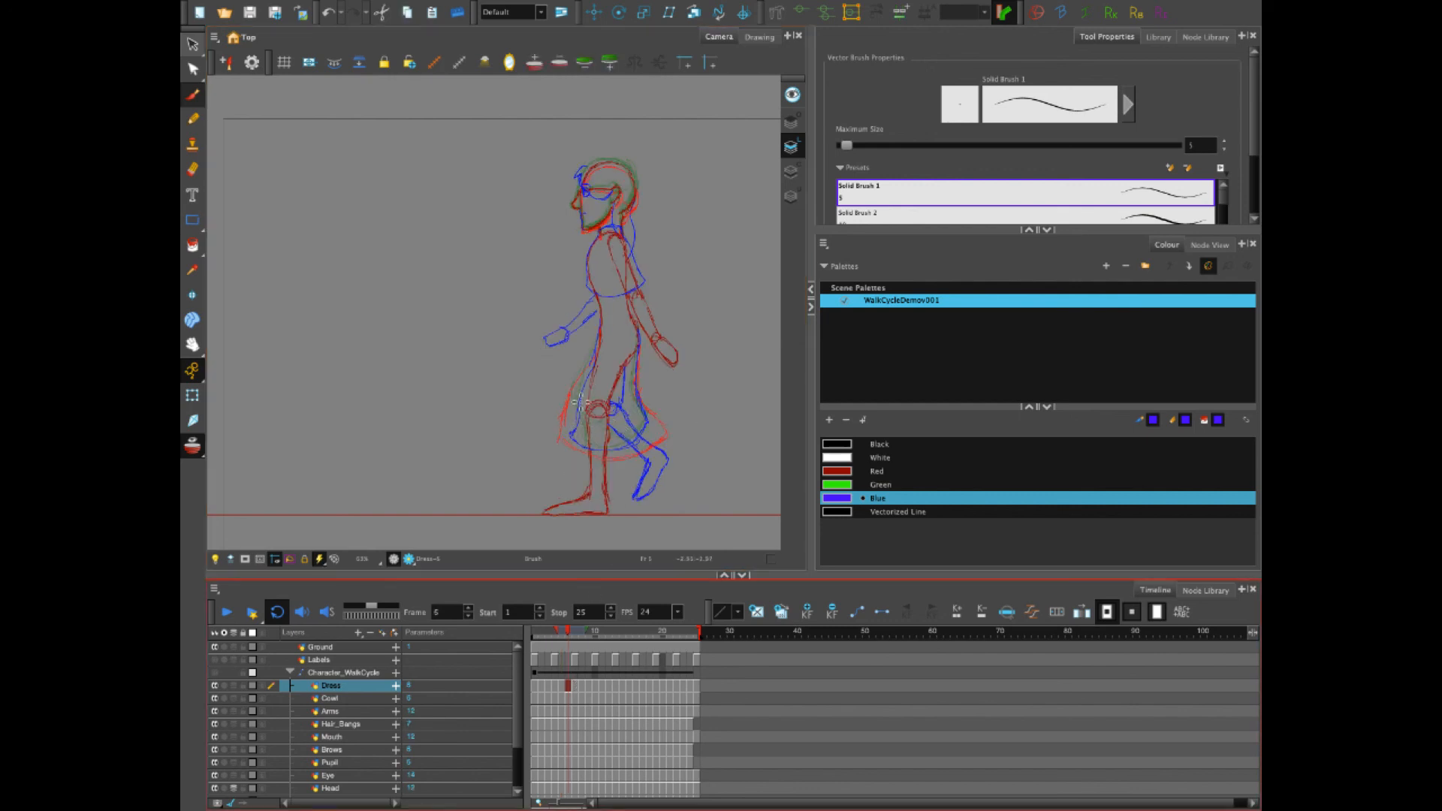
mouse_move(580, 401)
mouse_down()
mouse_move(572, 426)
mouse_move(651, 417)
mouse_move(651, 432)
mouse_move(590, 449)
mouse_move(650, 436)
mouse_move(646, 410)
mouse_up()
key(period)
click(583, 686)
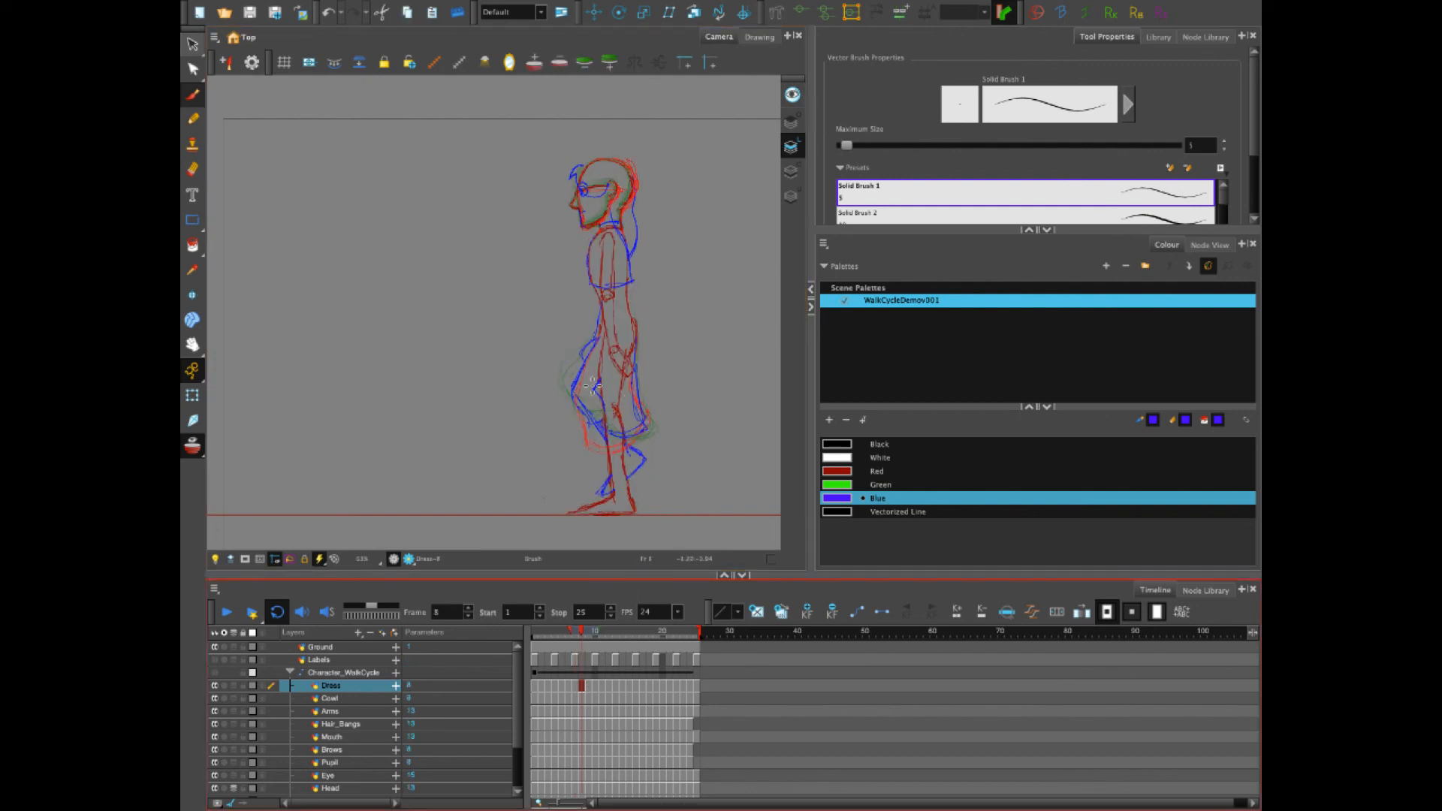
click(589, 686)
Play the loop and step through the frames up to 22, comparing the dress edges and hem between neighbouring drawings
click(226, 613)
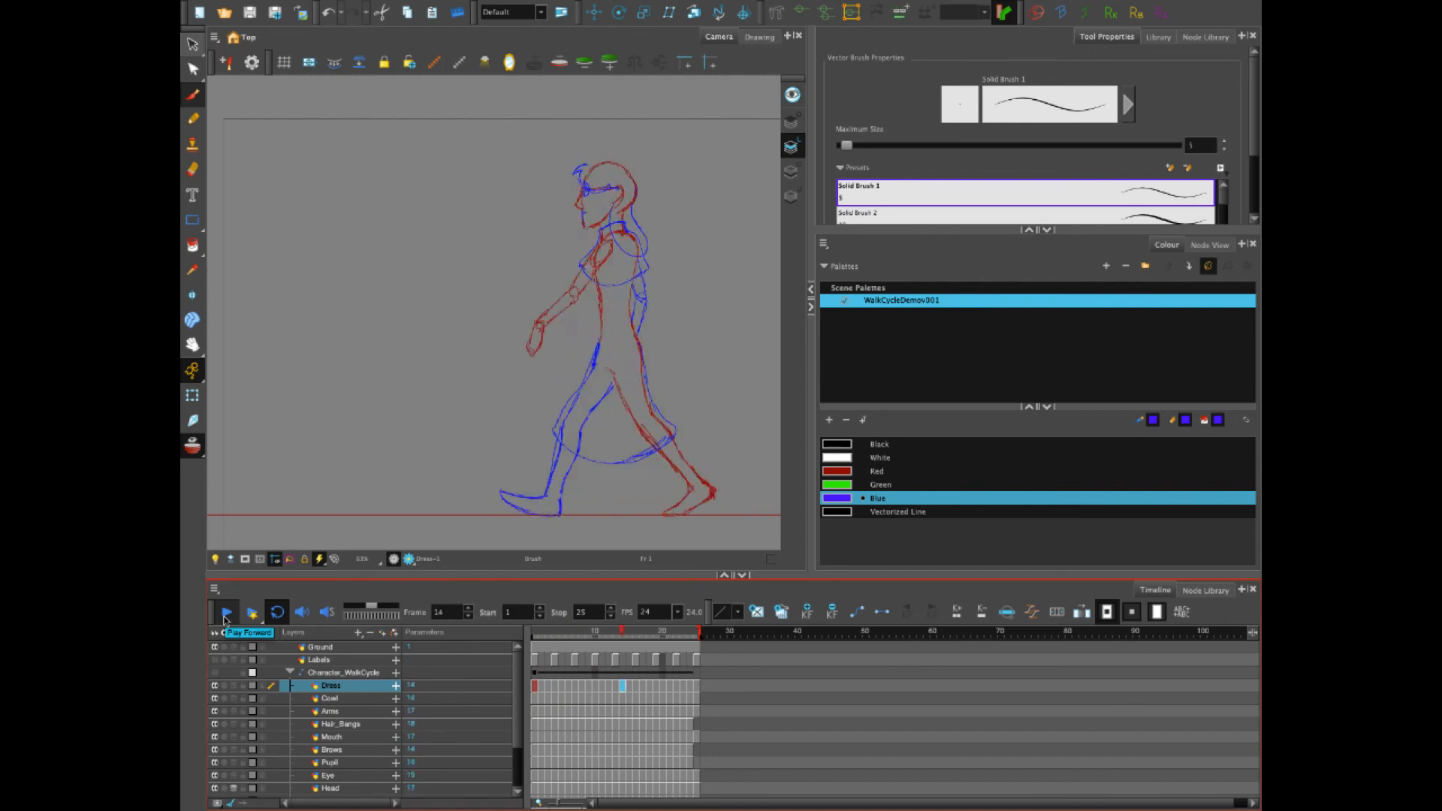
click(575, 635)
drag(576, 635, 578, 674)
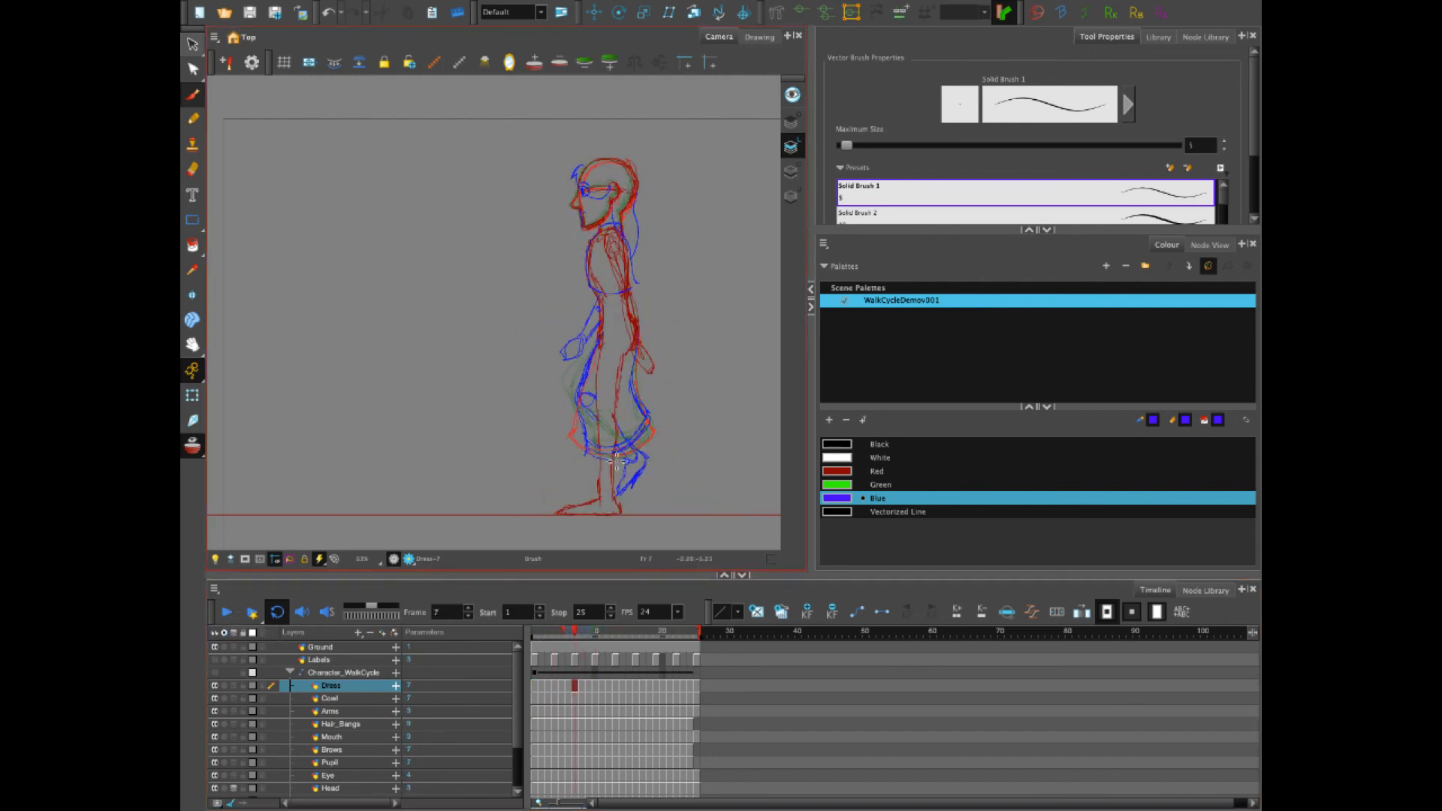
key(comma)
key(comma)
key(period)
key(period)
key(period)
key(period)
key(period)
key(period)
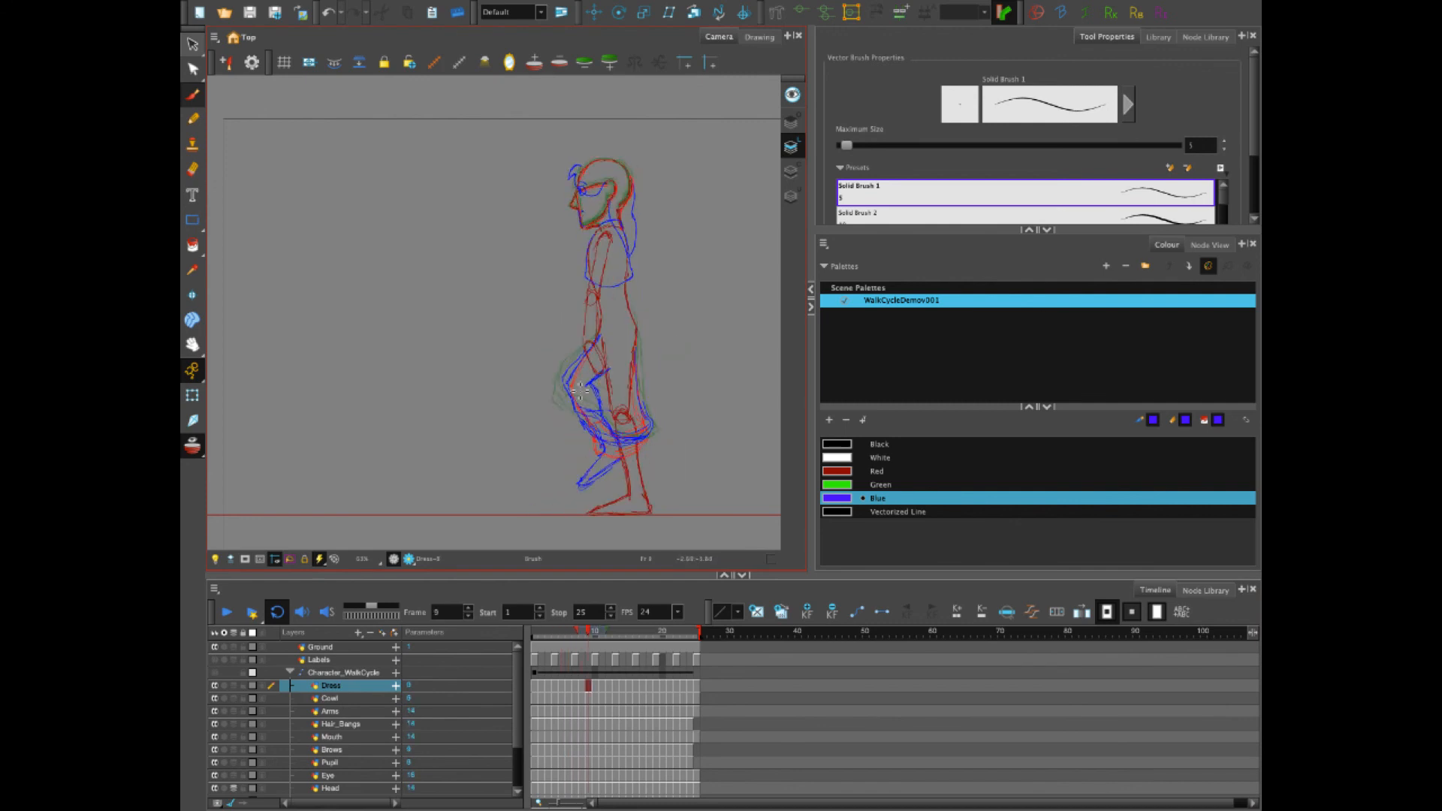
key(period)
key(comma)
key(comma)
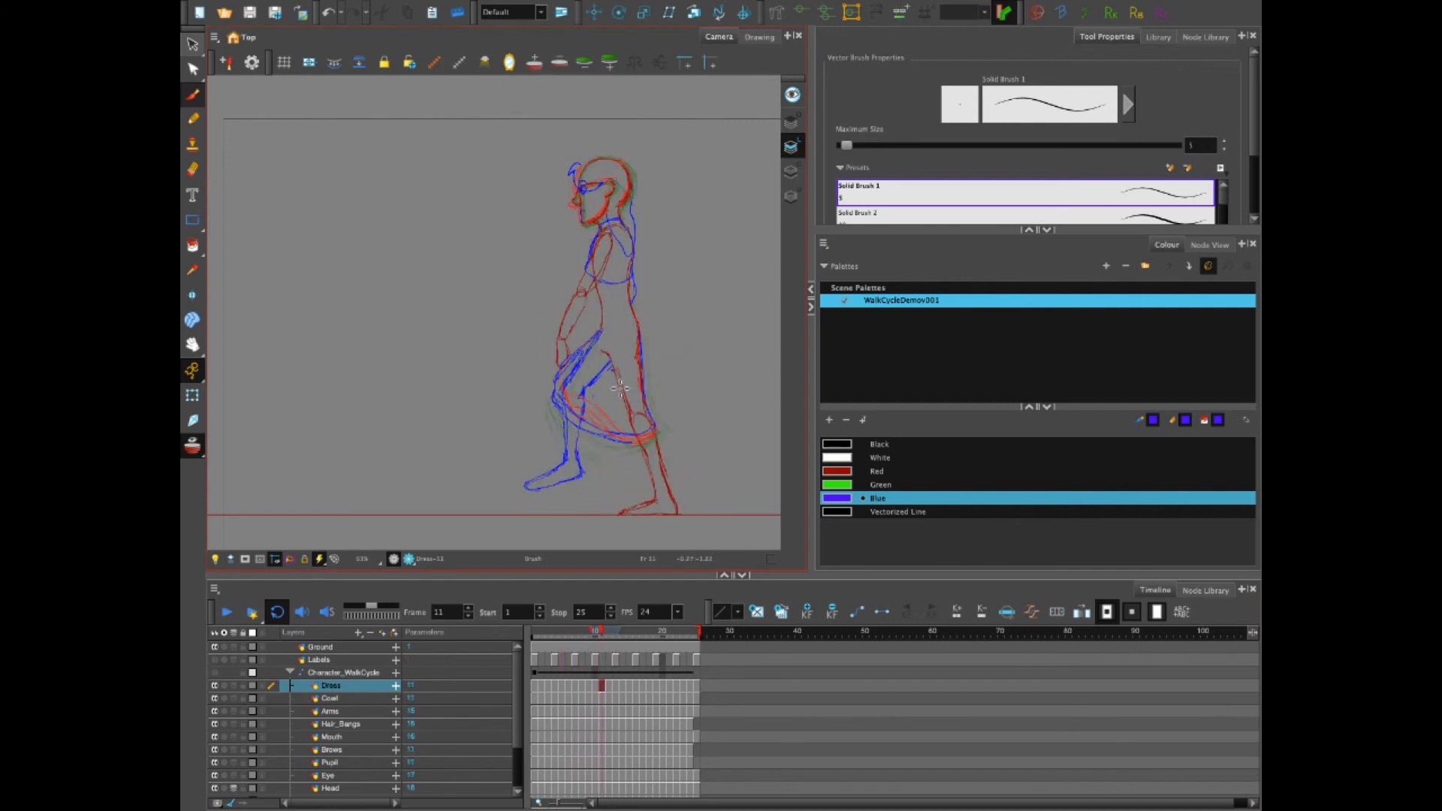
key(period)
key(period)
key(period)
key(period)
key(period)
key(period)
key(period)
key(period)
key(comma)
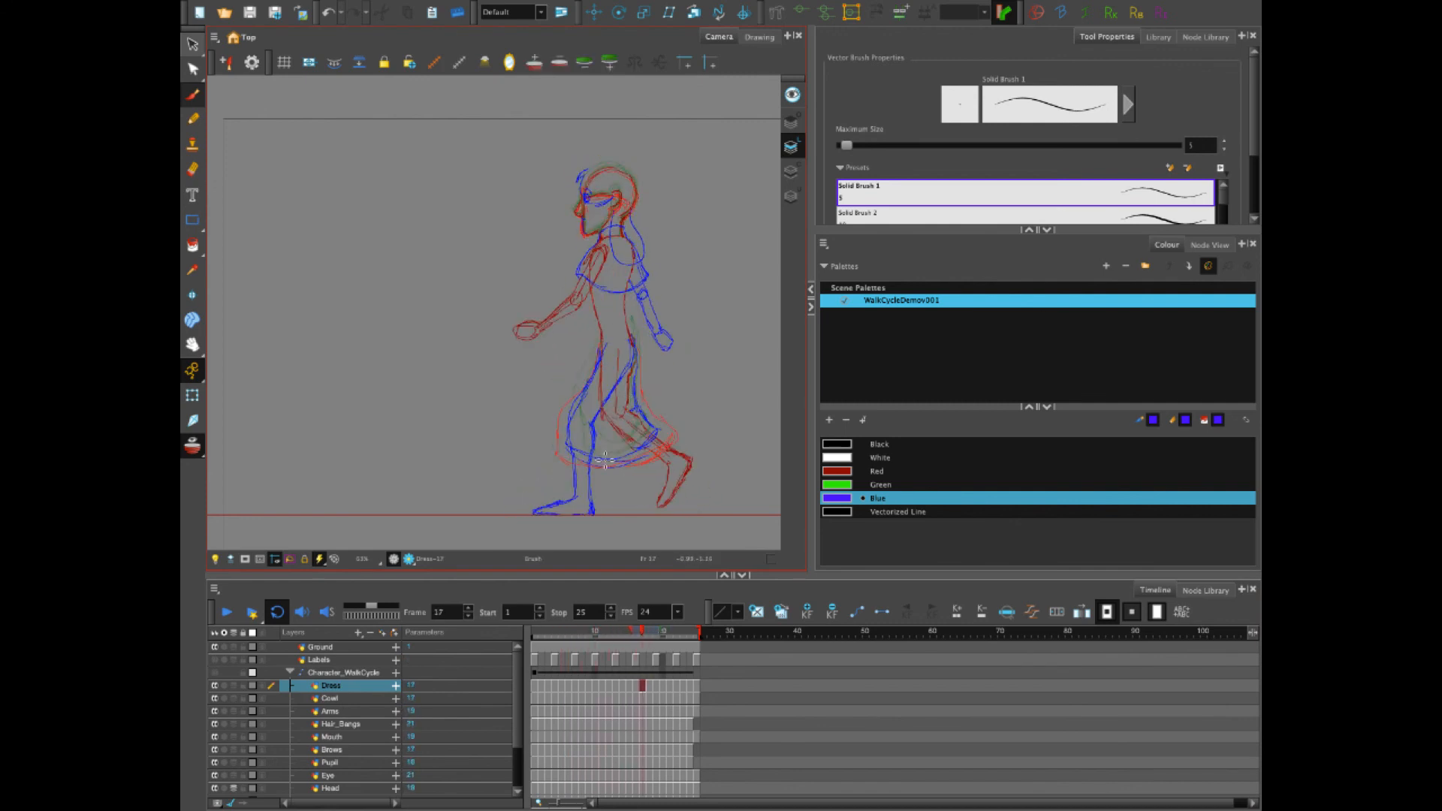
key(period)
key(period)
key(period)
key(period)
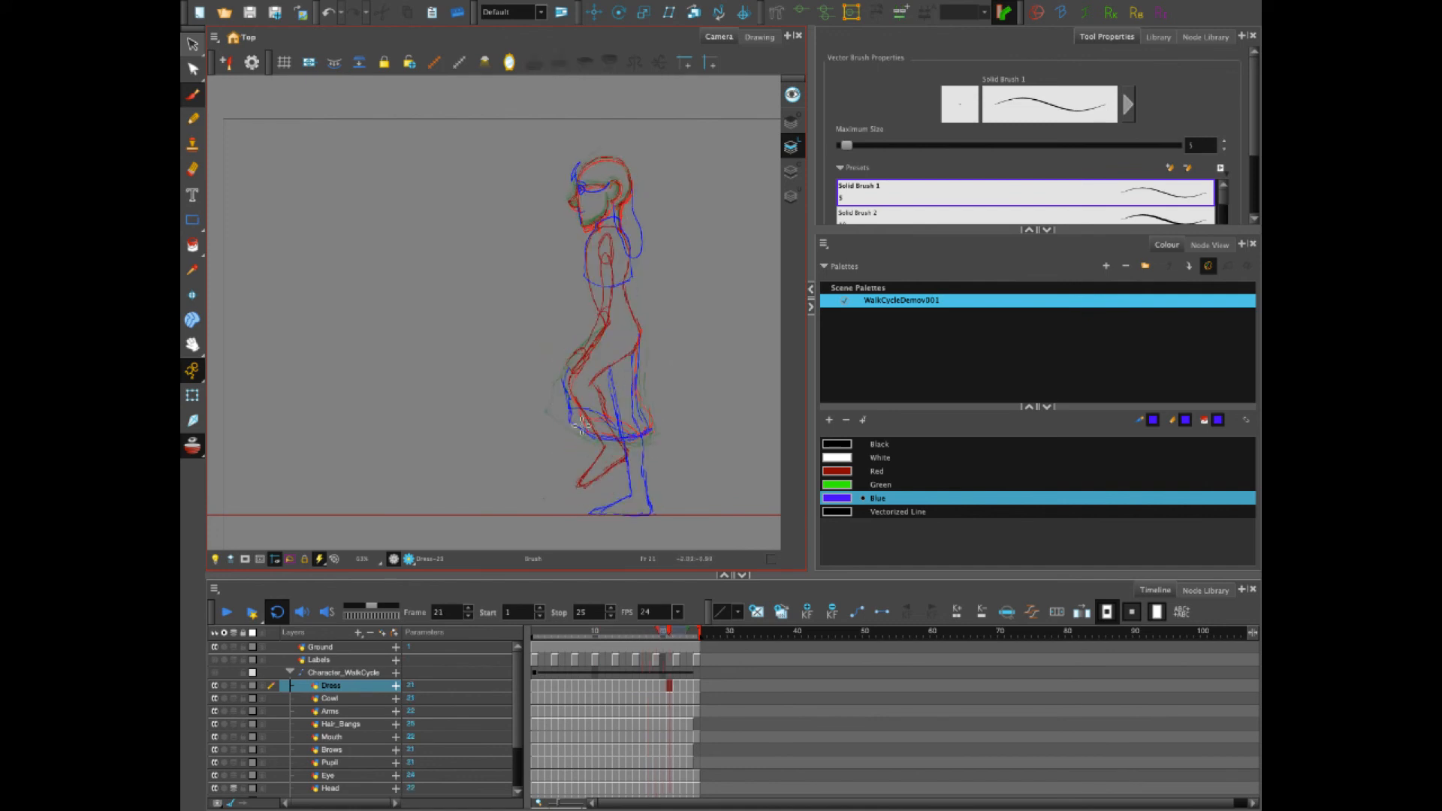
key(period)
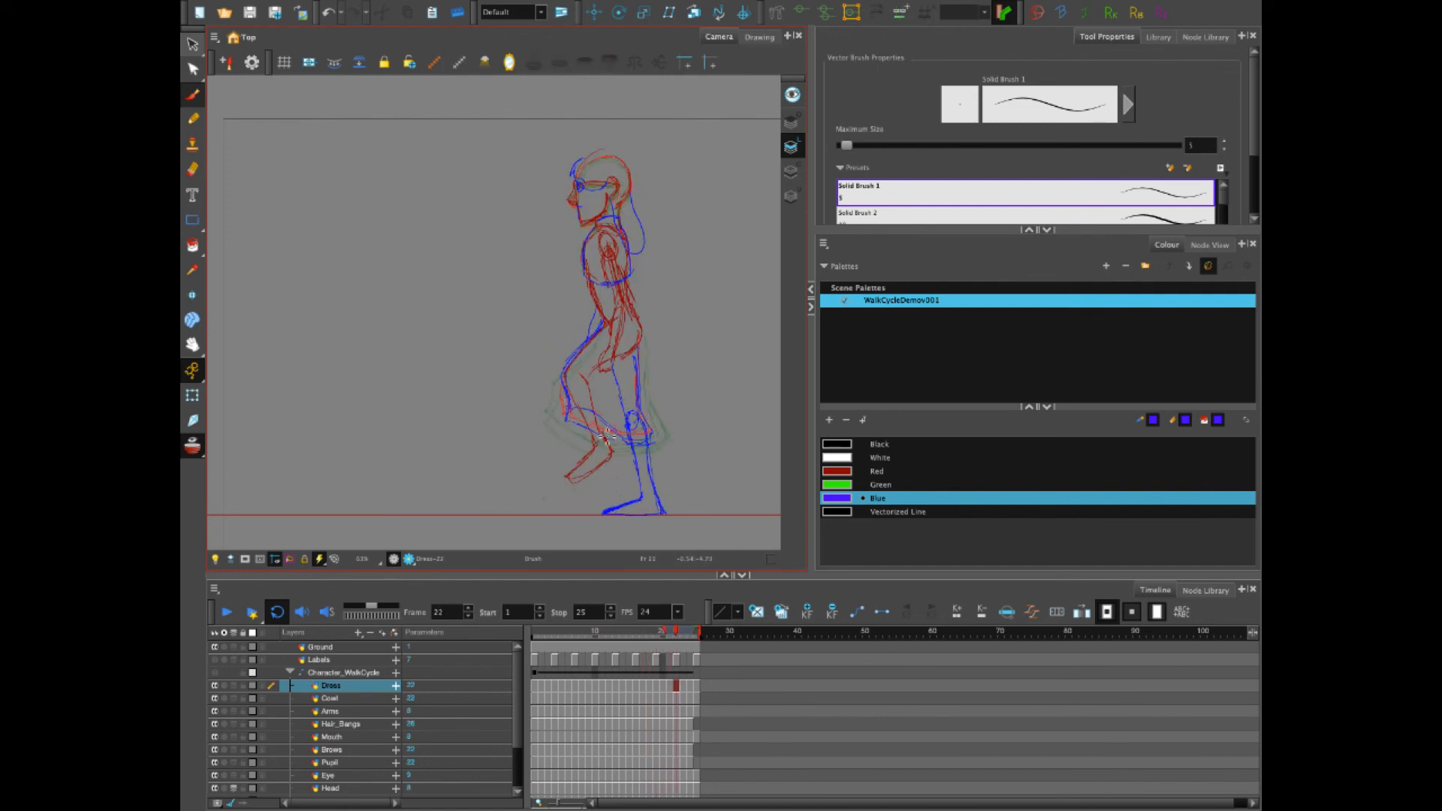
Replay the full walk cycle from frame 1 to review the finished dress motion, and return to the first frame
click(227, 613)
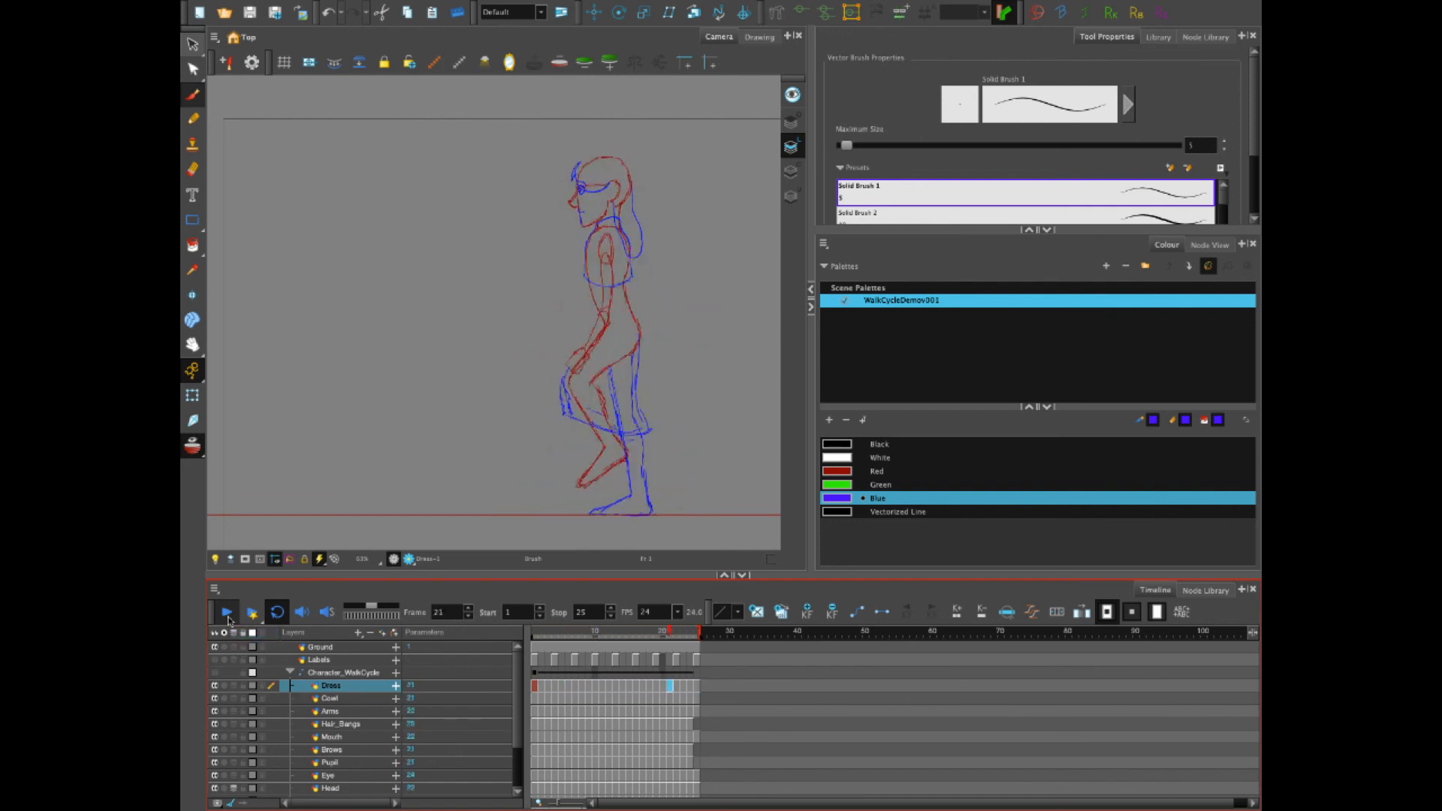
click(229, 618)
drag(532, 636, 524, 646)
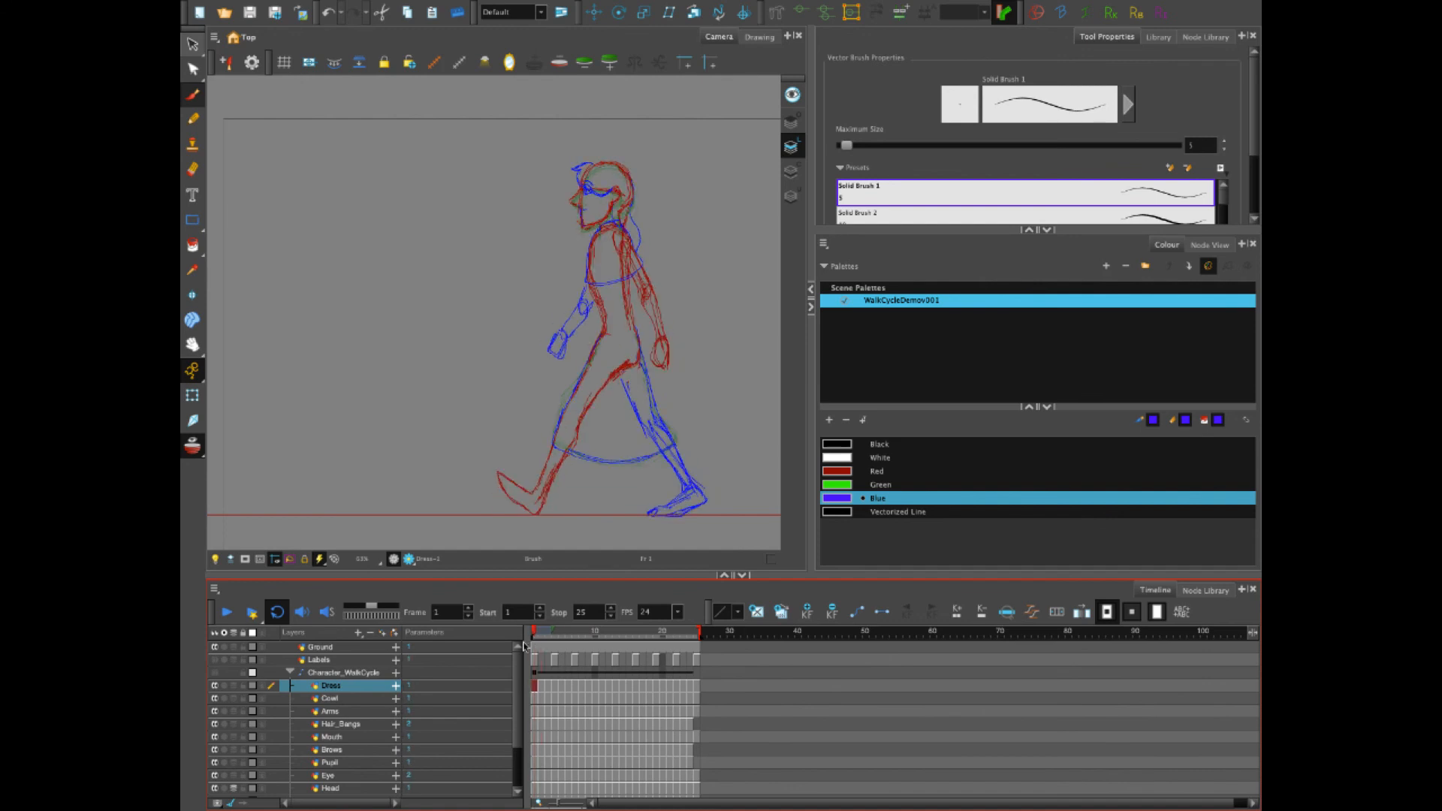
click(225, 615)
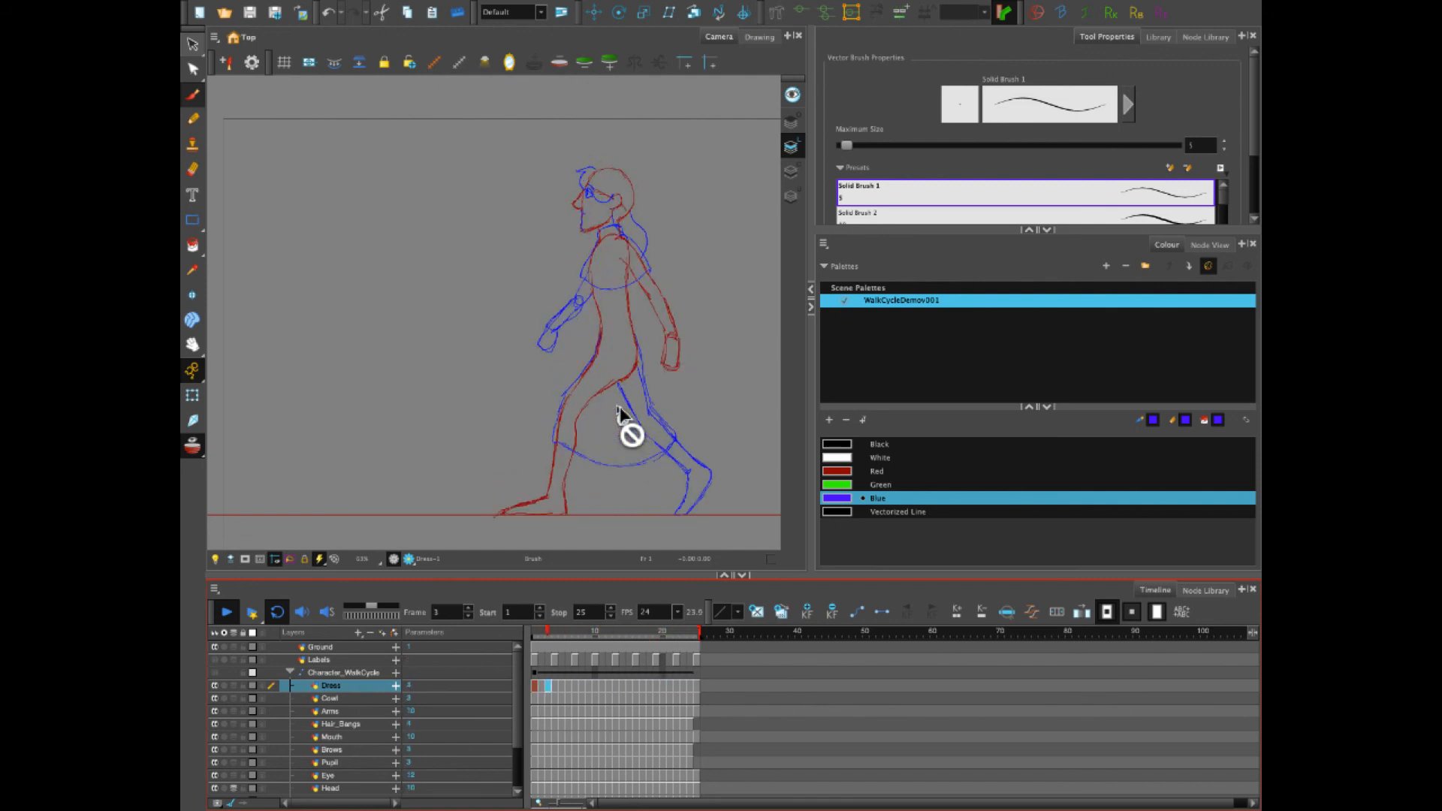
click(534, 633)
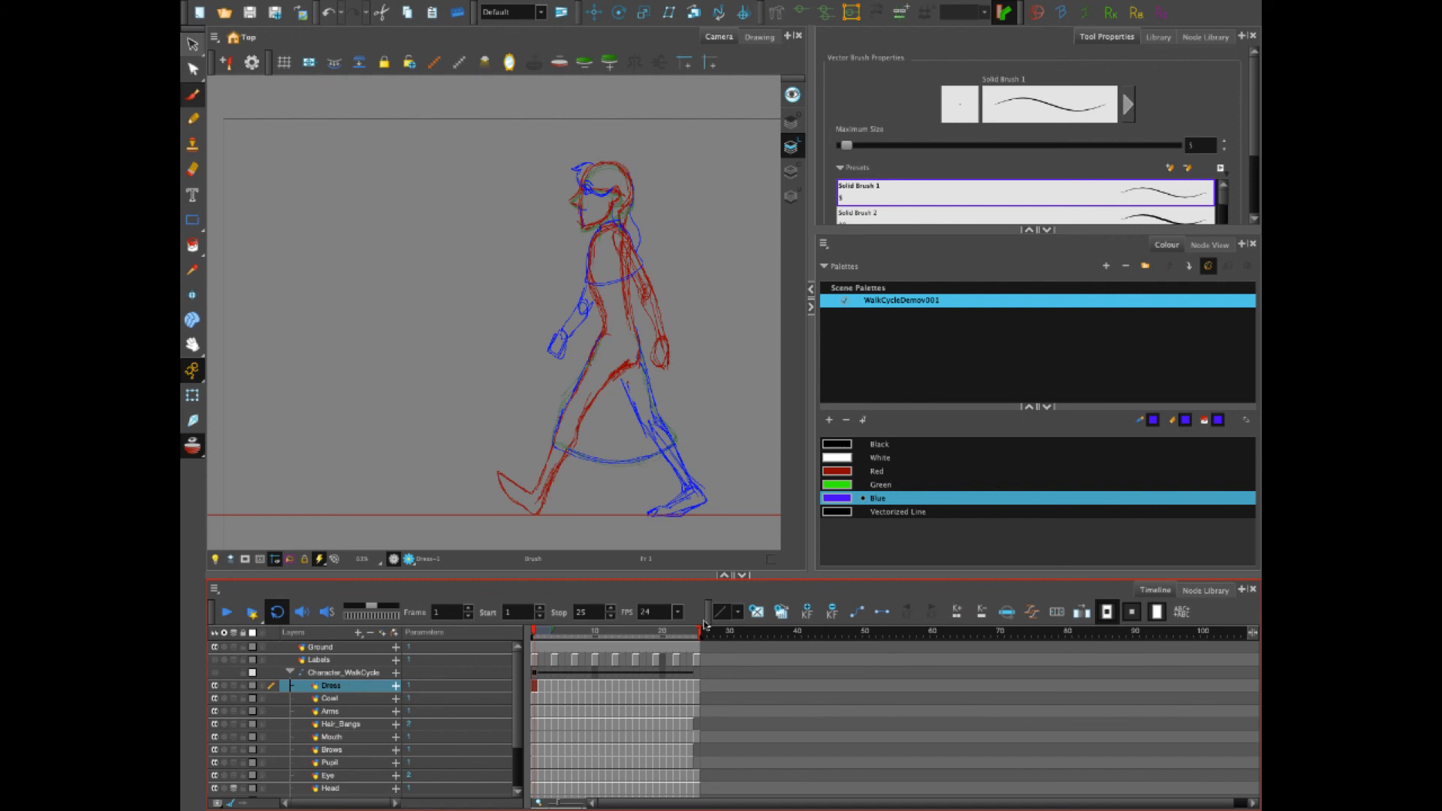
Extend the scene's length to 86 frames so the walk cycle can repeat beyond its first 24 frames
drag(701, 633, 1249, 633)
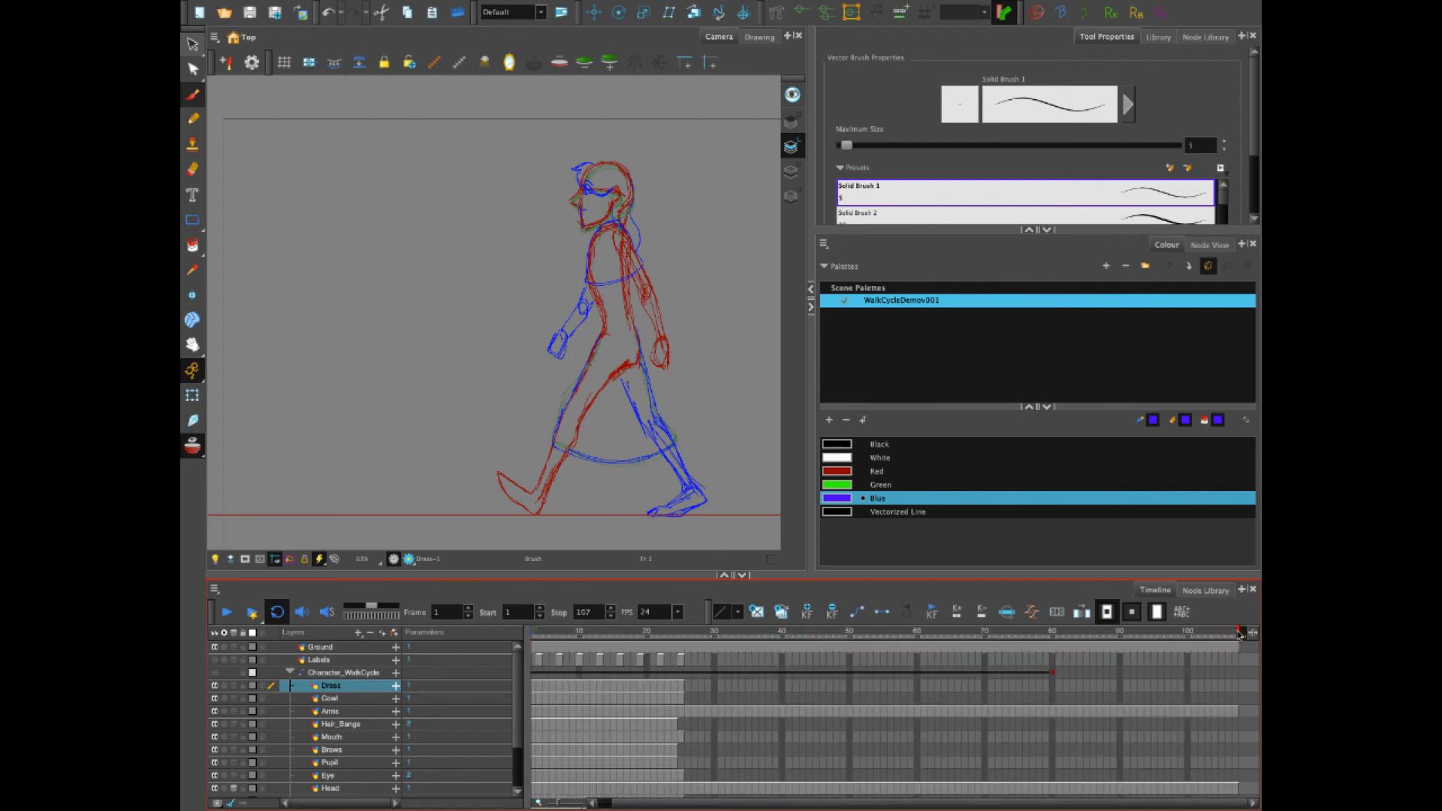
drag(1240, 633, 1253, 633)
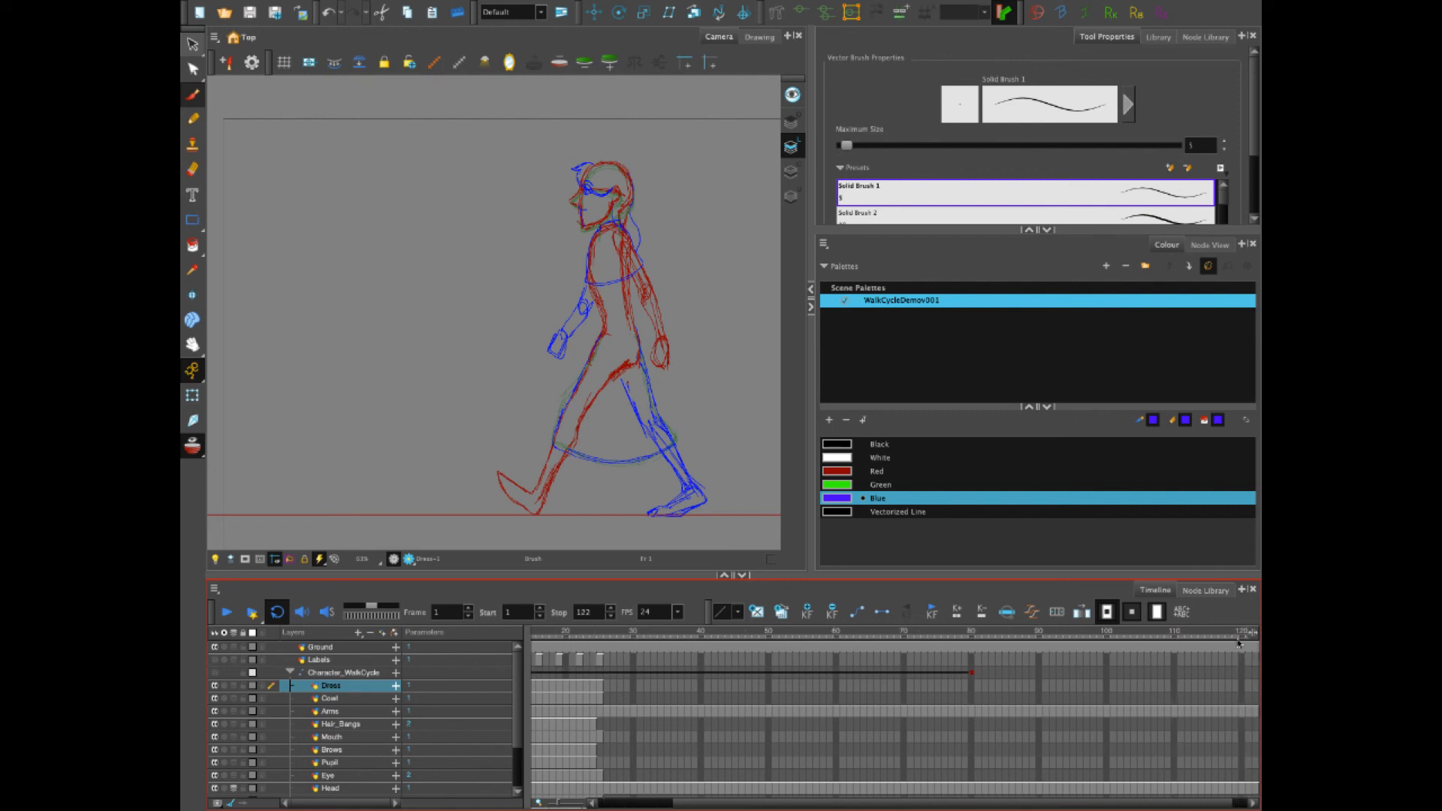
drag(927, 802, 948, 803)
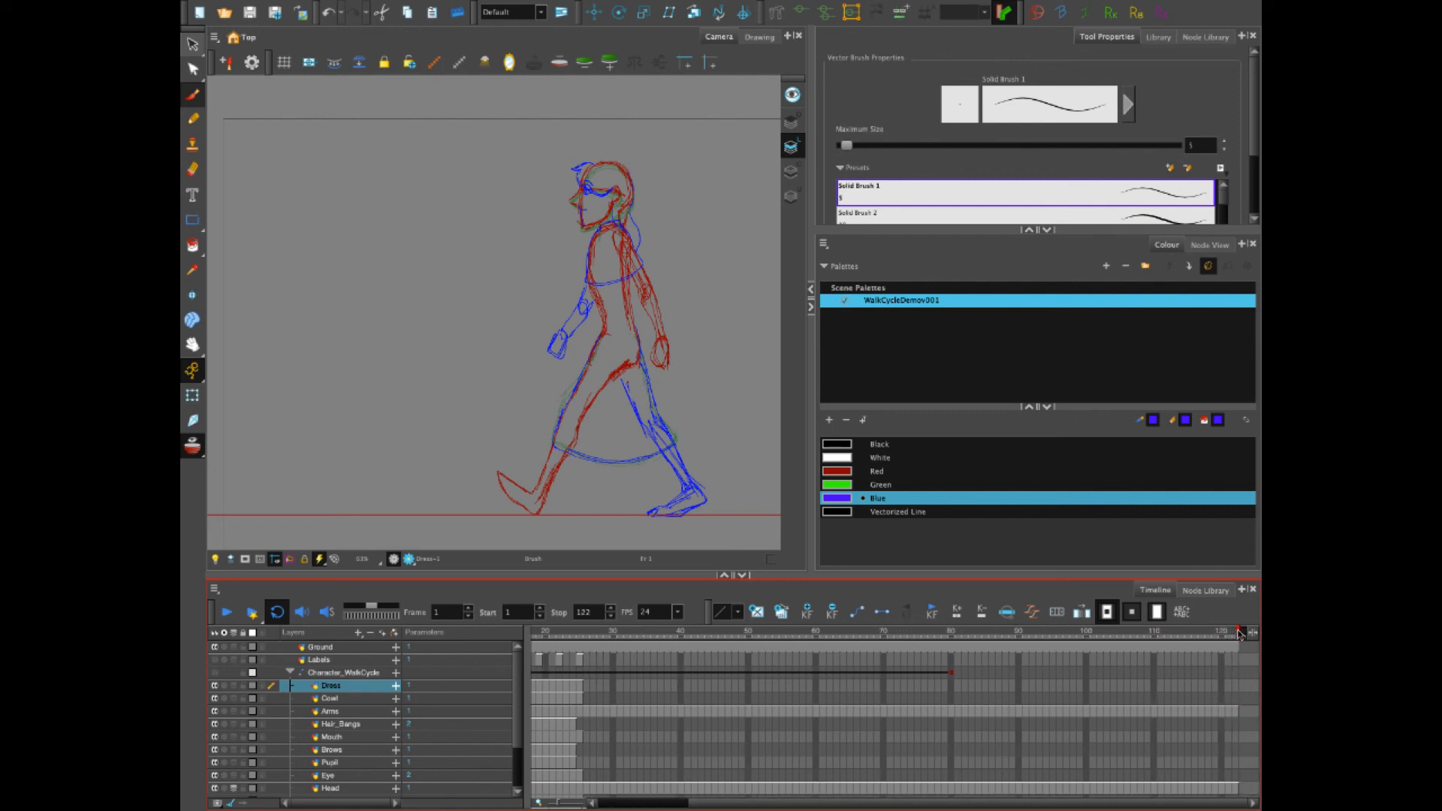
mouse_move(1240, 635)
mouse_down()
mouse_move(963, 653)
mouse_move(986, 639)
mouse_up()
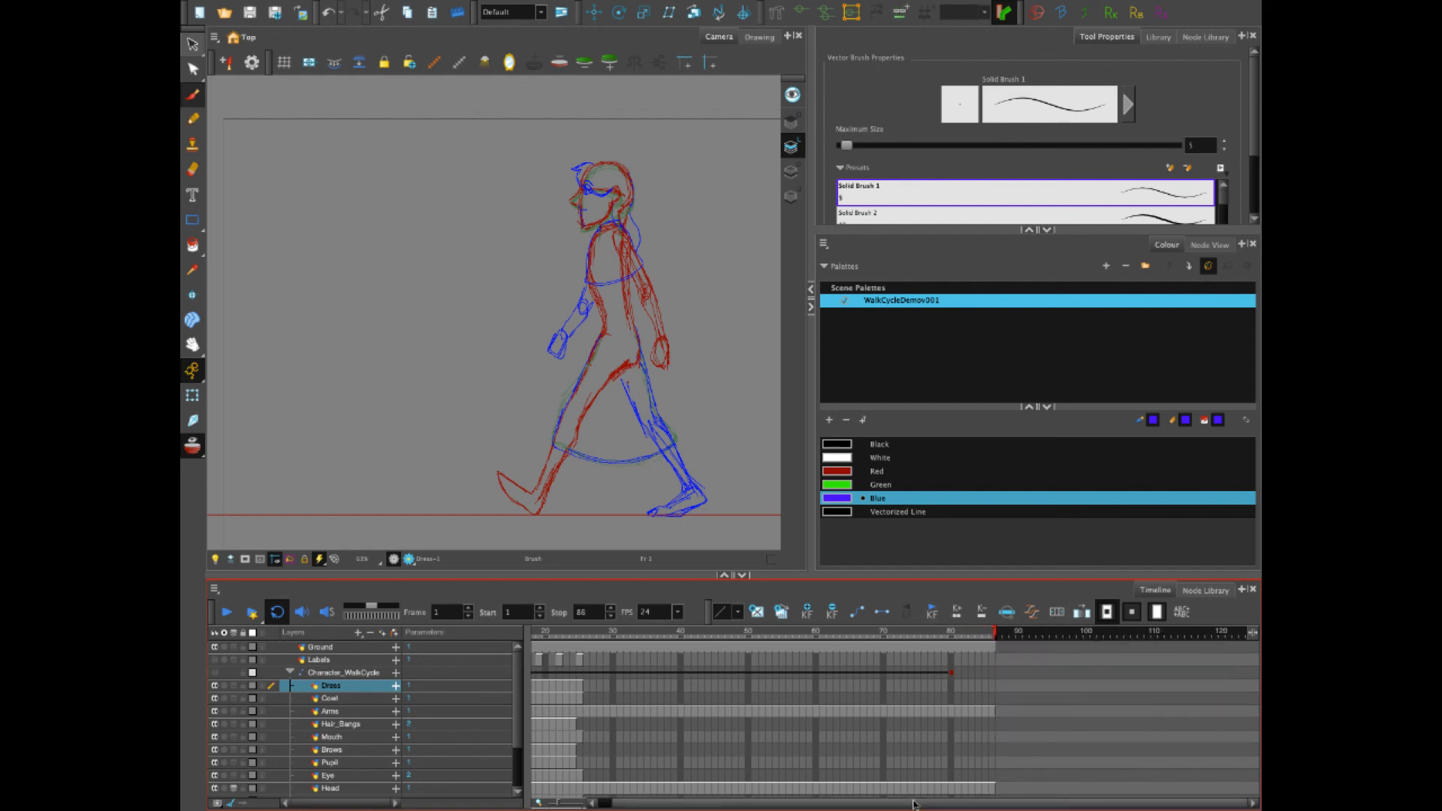
drag(909, 806, 838, 806)
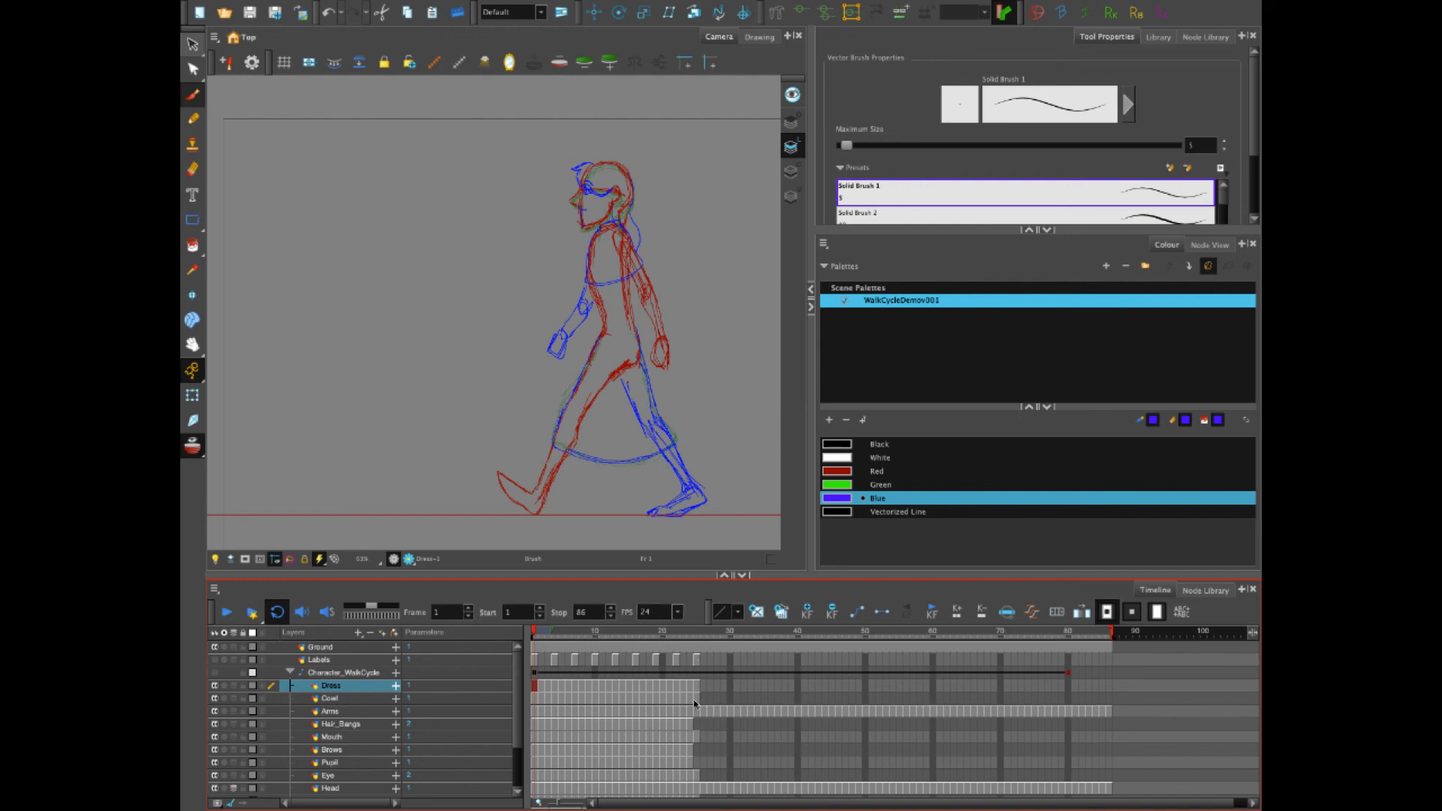
Delete the surplus frame 25 exposures on the Dress, Cowl, Mouth, Eye and Hair_Back layers
drag(695, 686, 697, 697)
key(Delete)
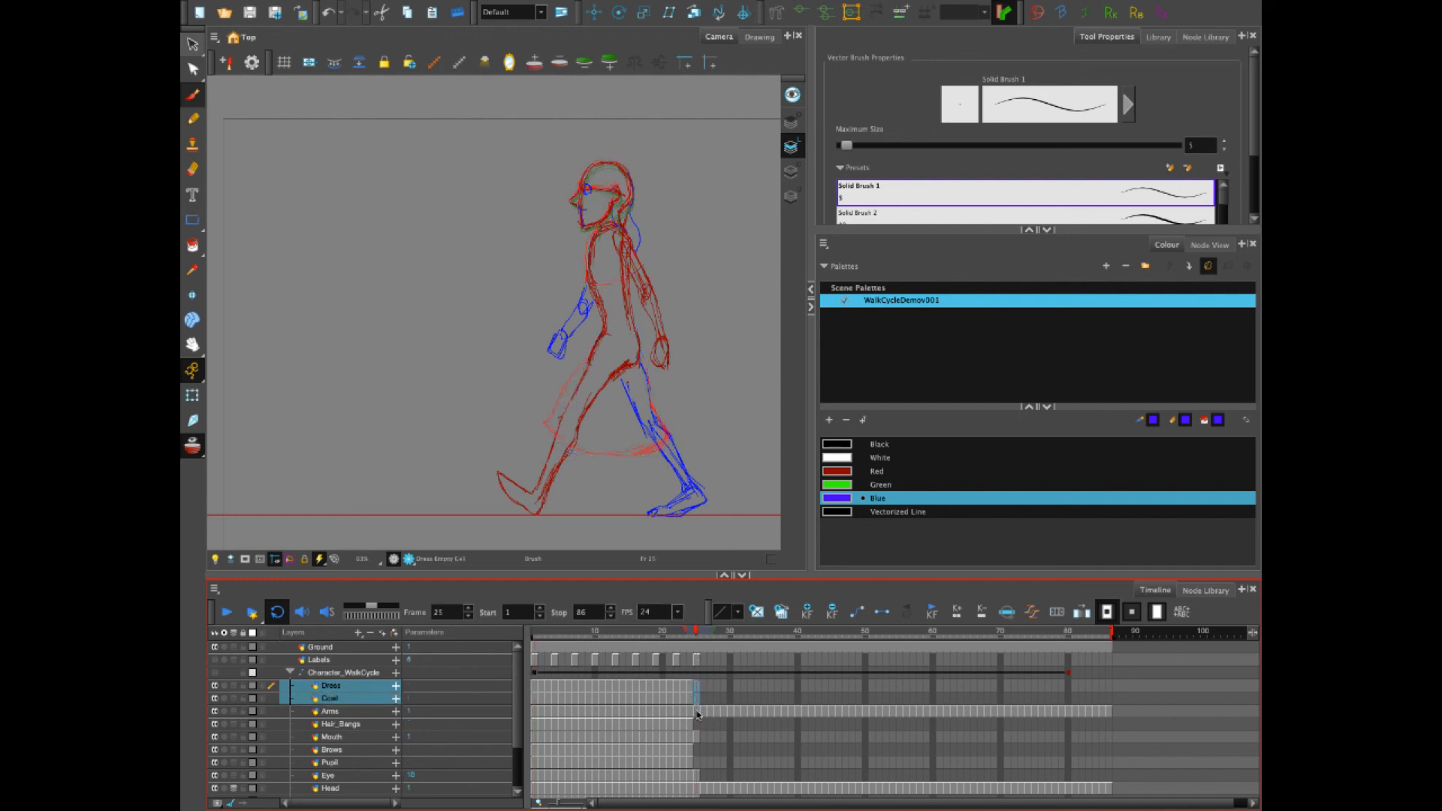
click(697, 737)
click(697, 774)
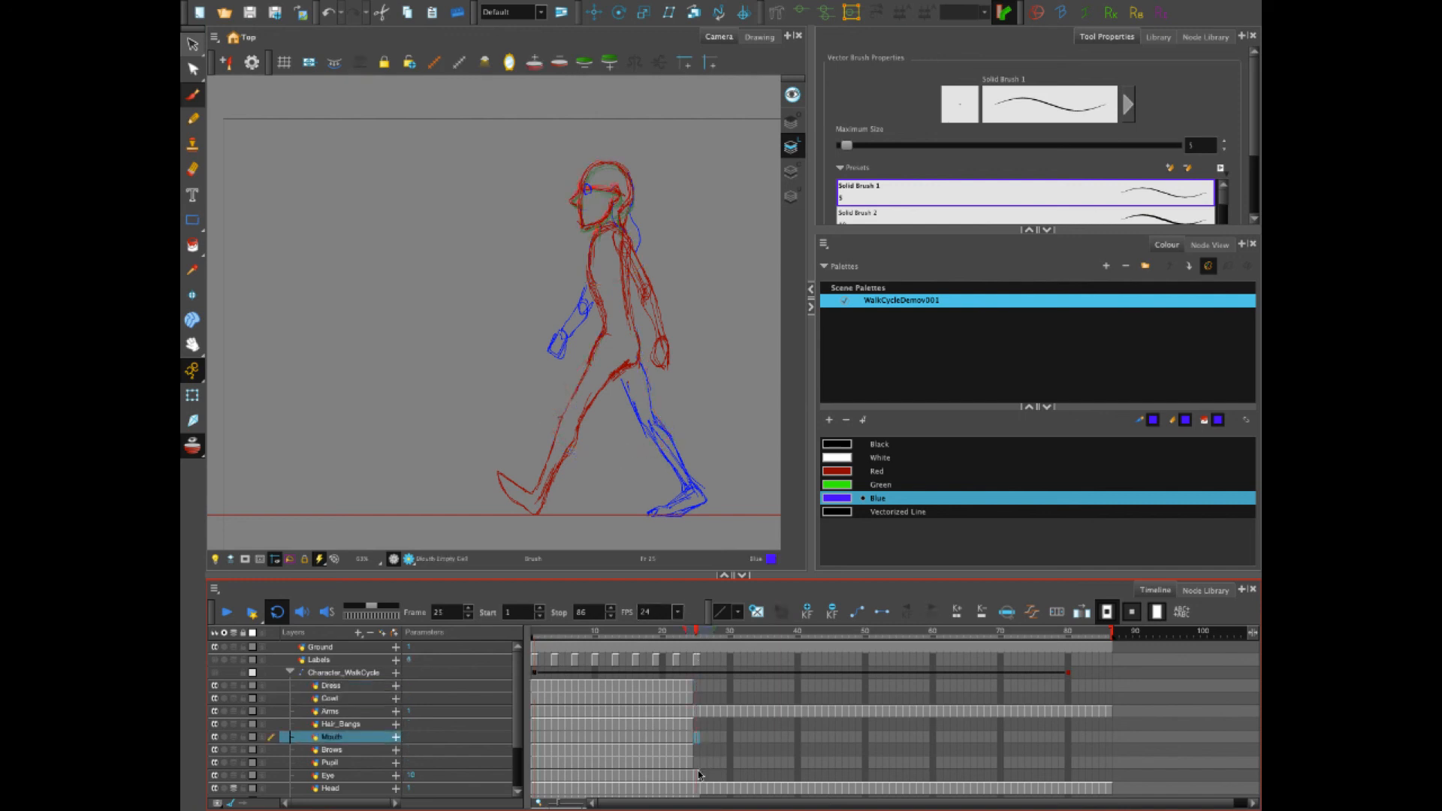
scroll(702, 754, down, 2)
click(697, 740)
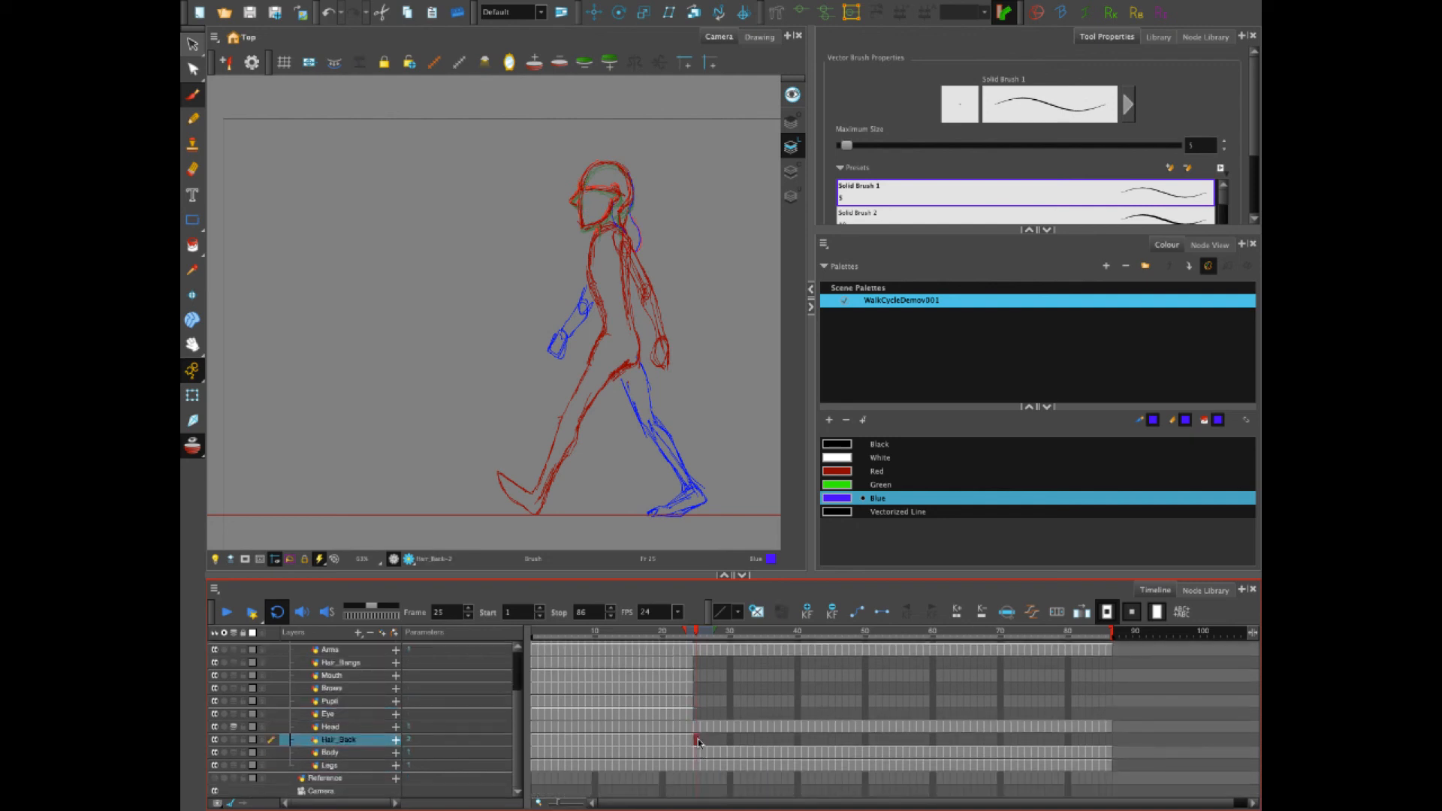
key(Delete)
Copy the Hair_Back drawings from frames 1 to 24 and paste them from frame 25 as 10 normal forward cycles
click(534, 741)
shift+click(691, 740)
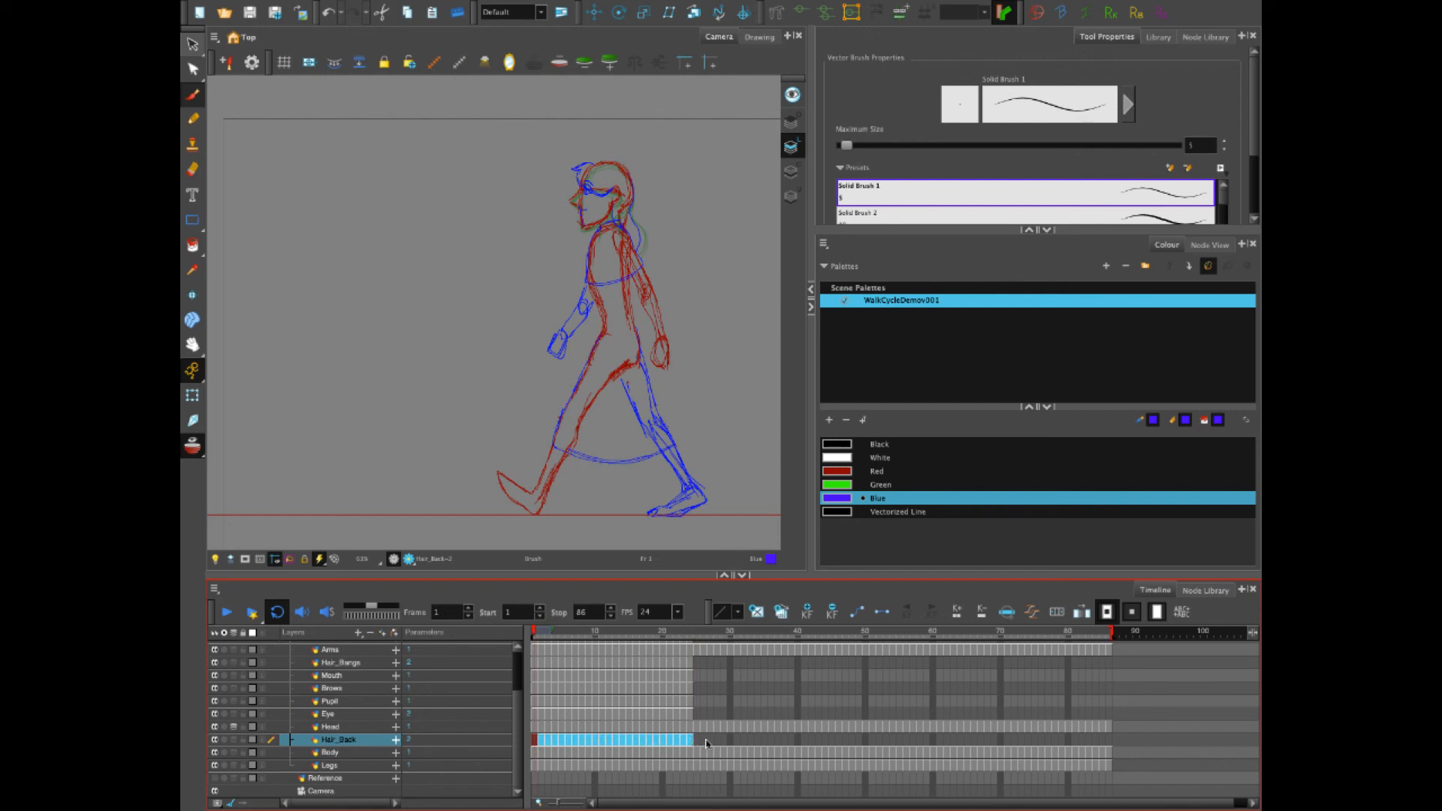
click(696, 741)
right_click(697, 740)
mouse_move(716, 579)
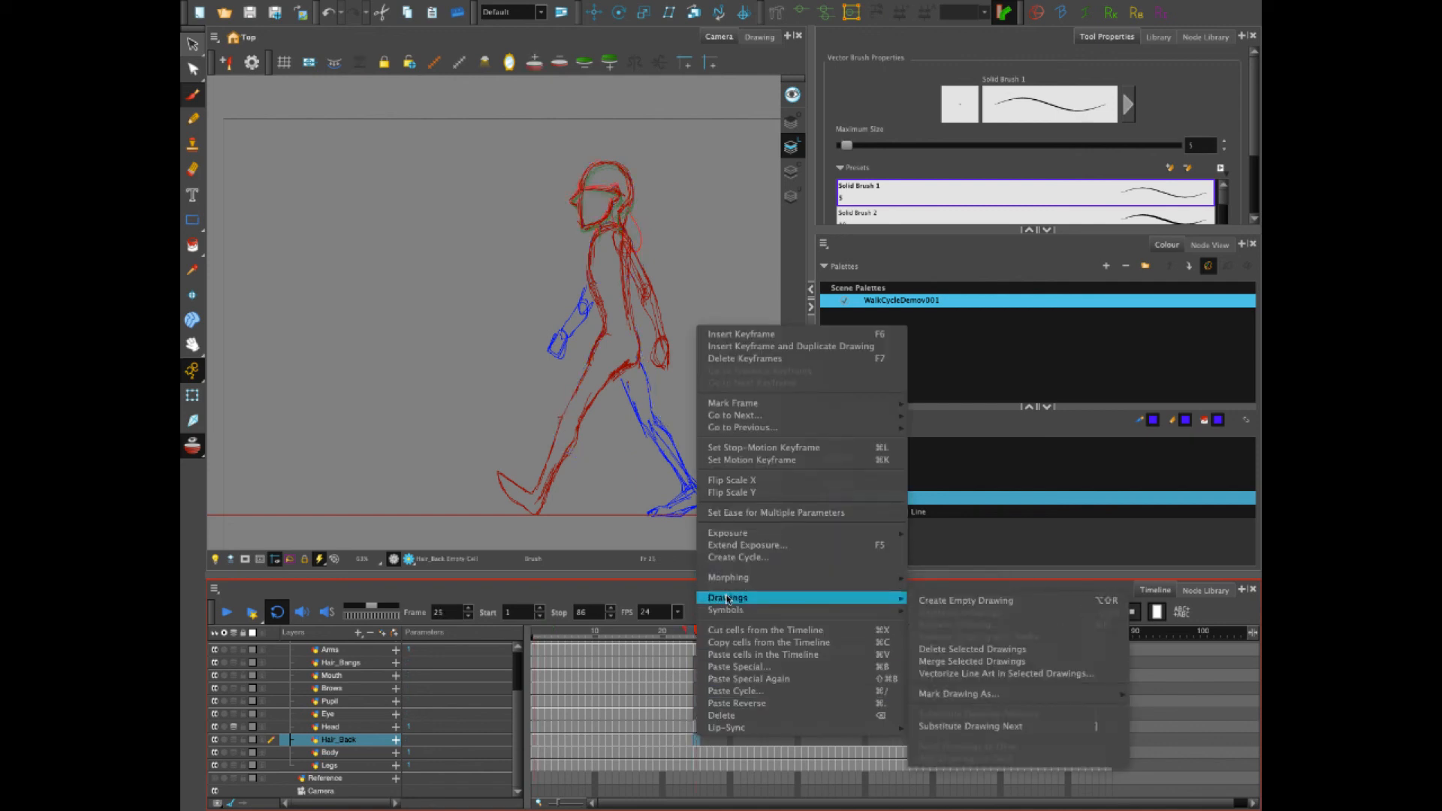
click(732, 690)
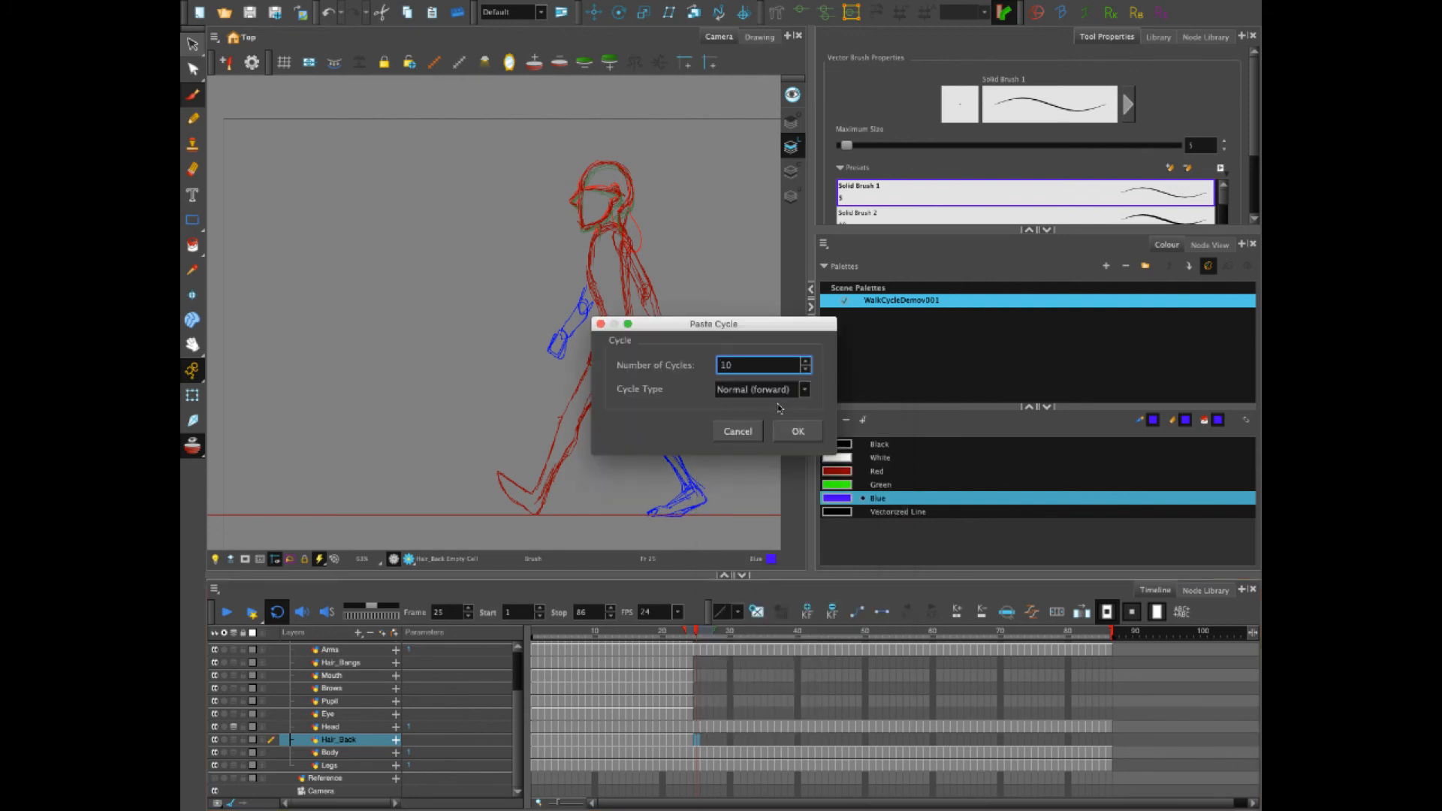
click(798, 432)
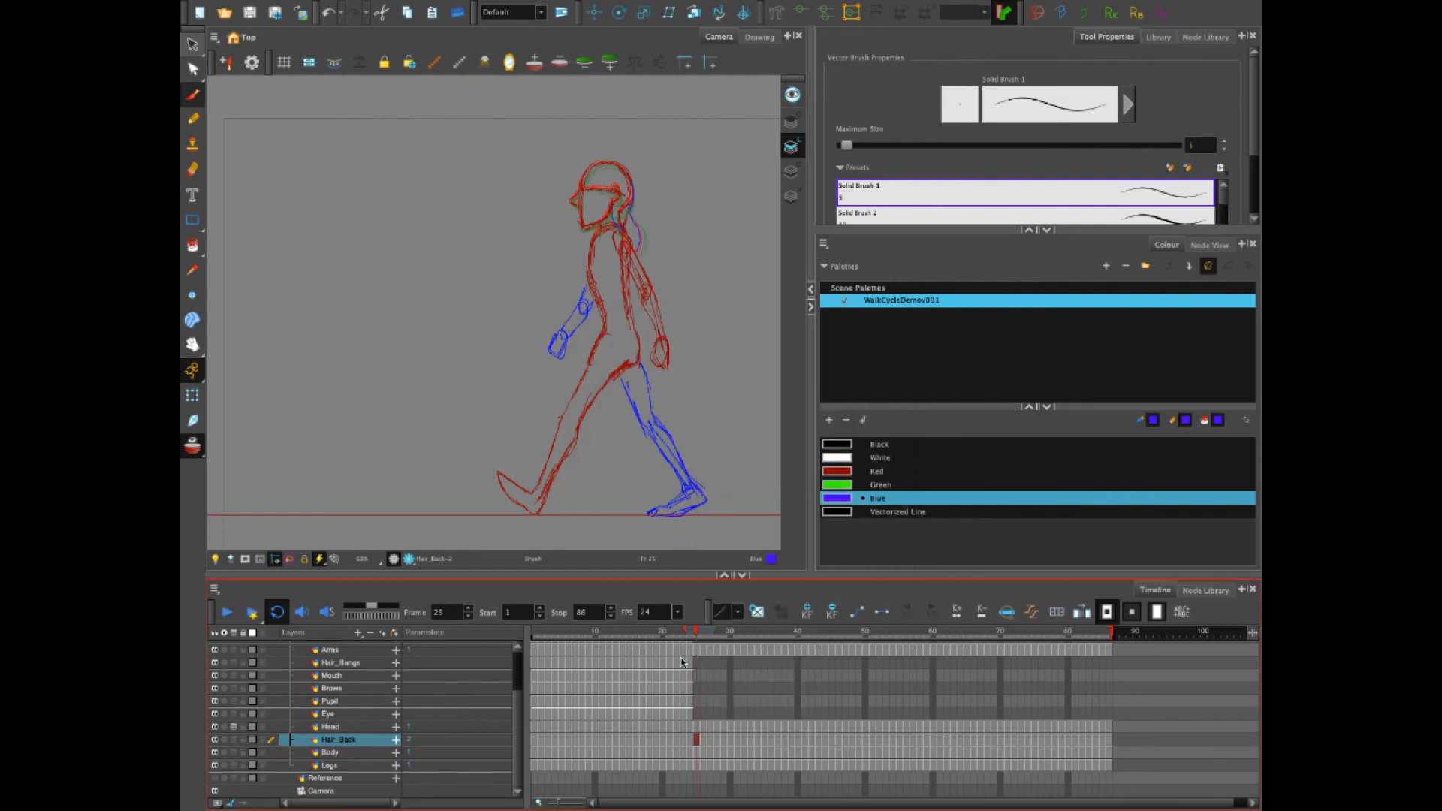
Copy frames 1 to 24 of the Hair_Bangs, Mouth, Brows, Pupil and Eye layers and paste them as a cycle from frame 25
click(539, 715)
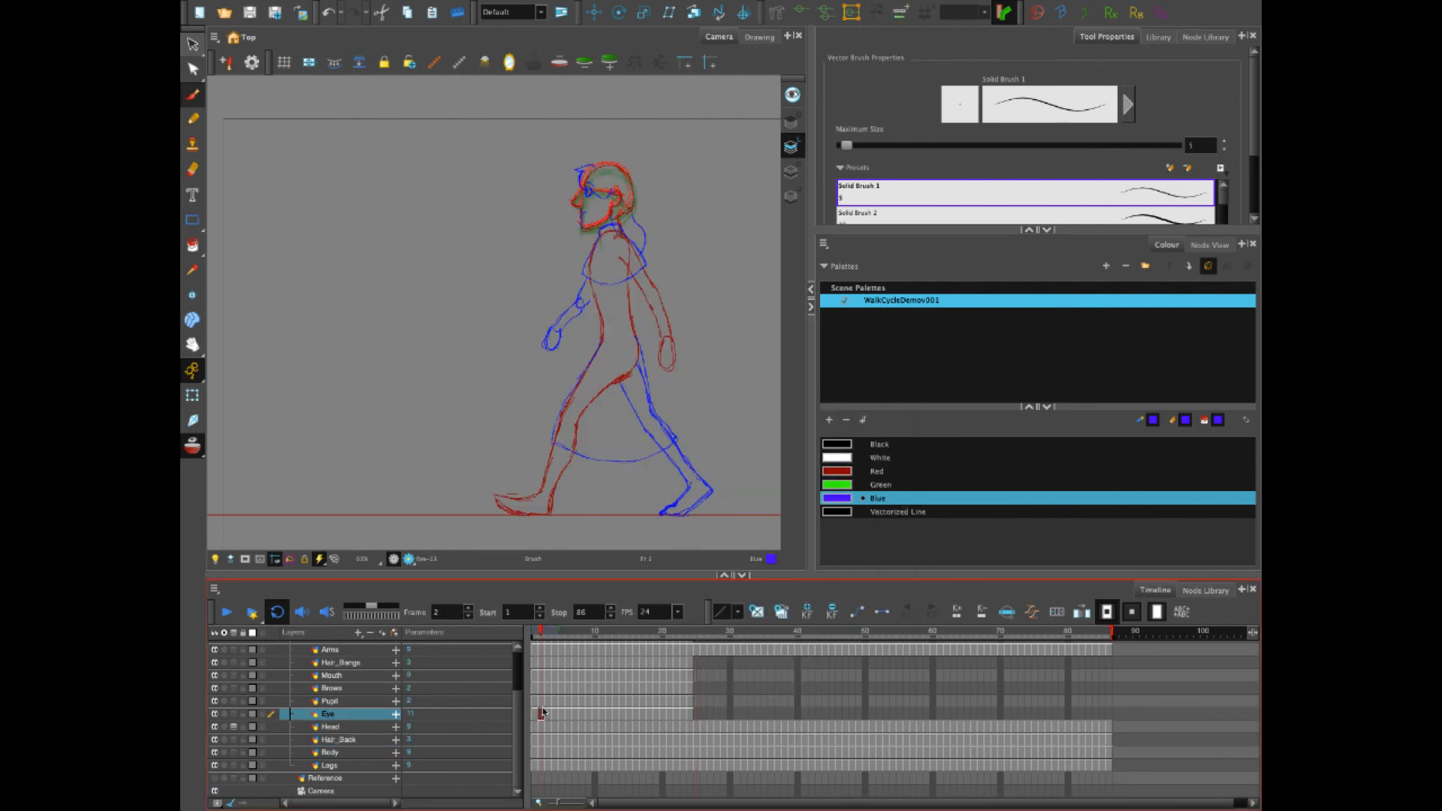
shift+click(679, 664)
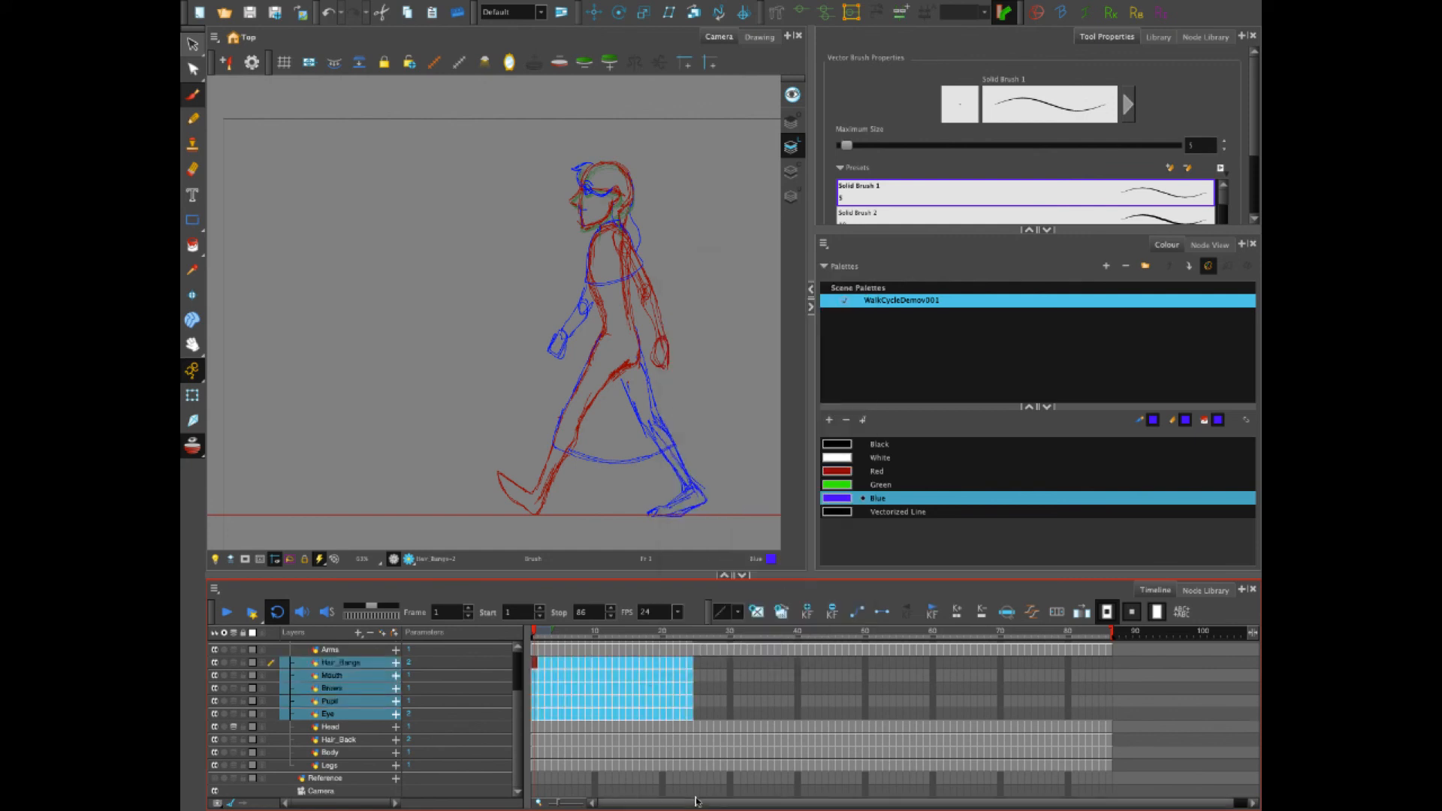
right_click(661, 704)
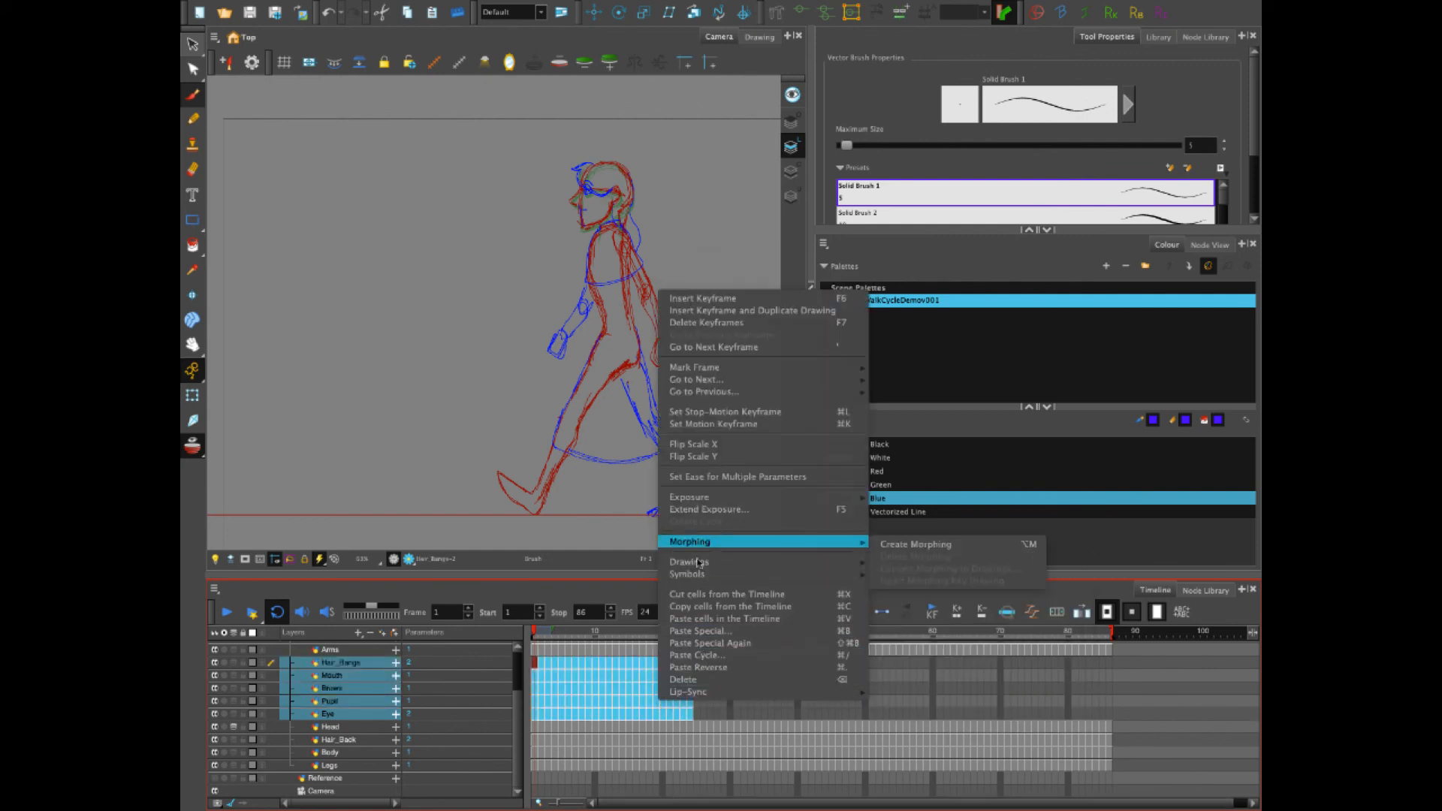
click(702, 617)
click(697, 715)
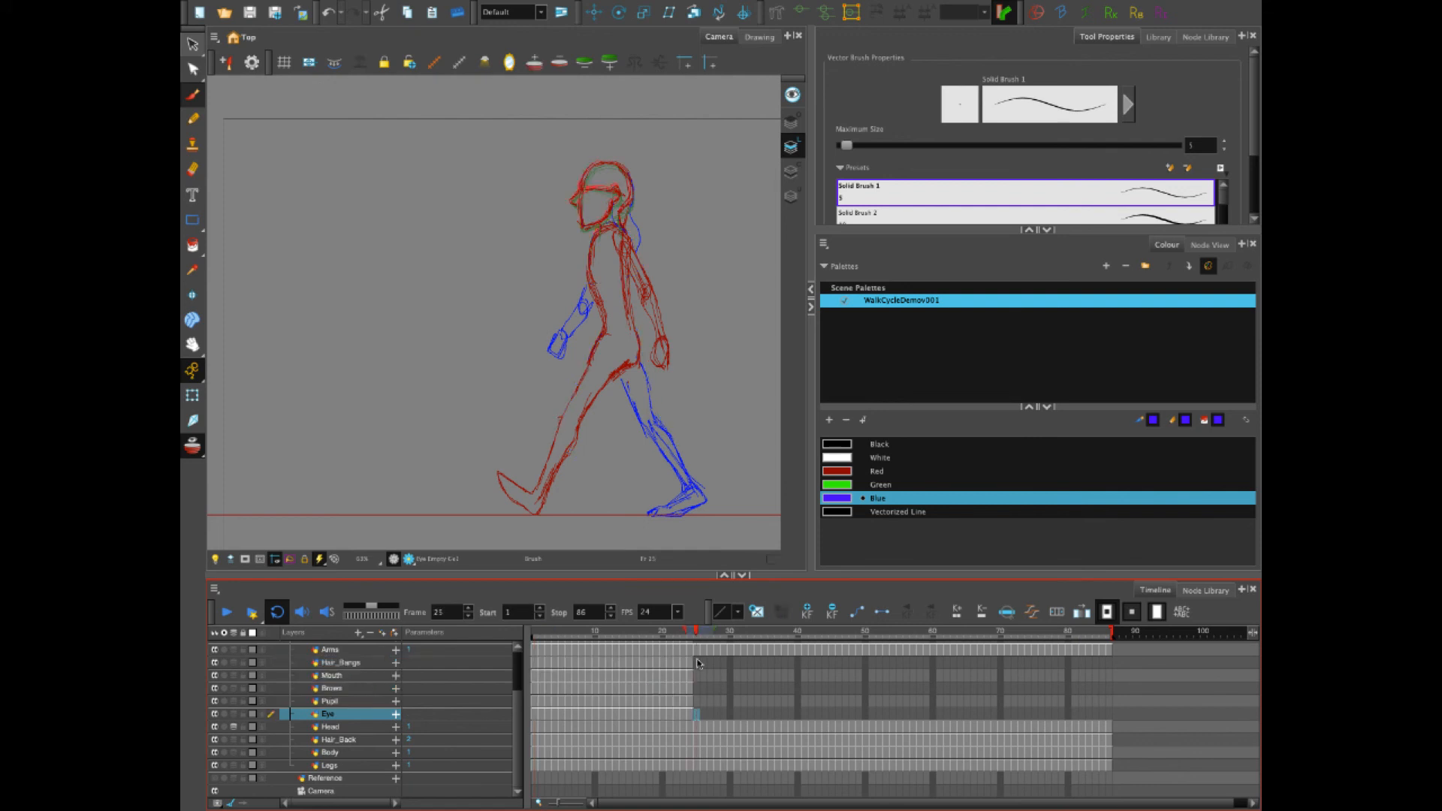
shift+click(697, 662)
right_click(697, 664)
click(717, 625)
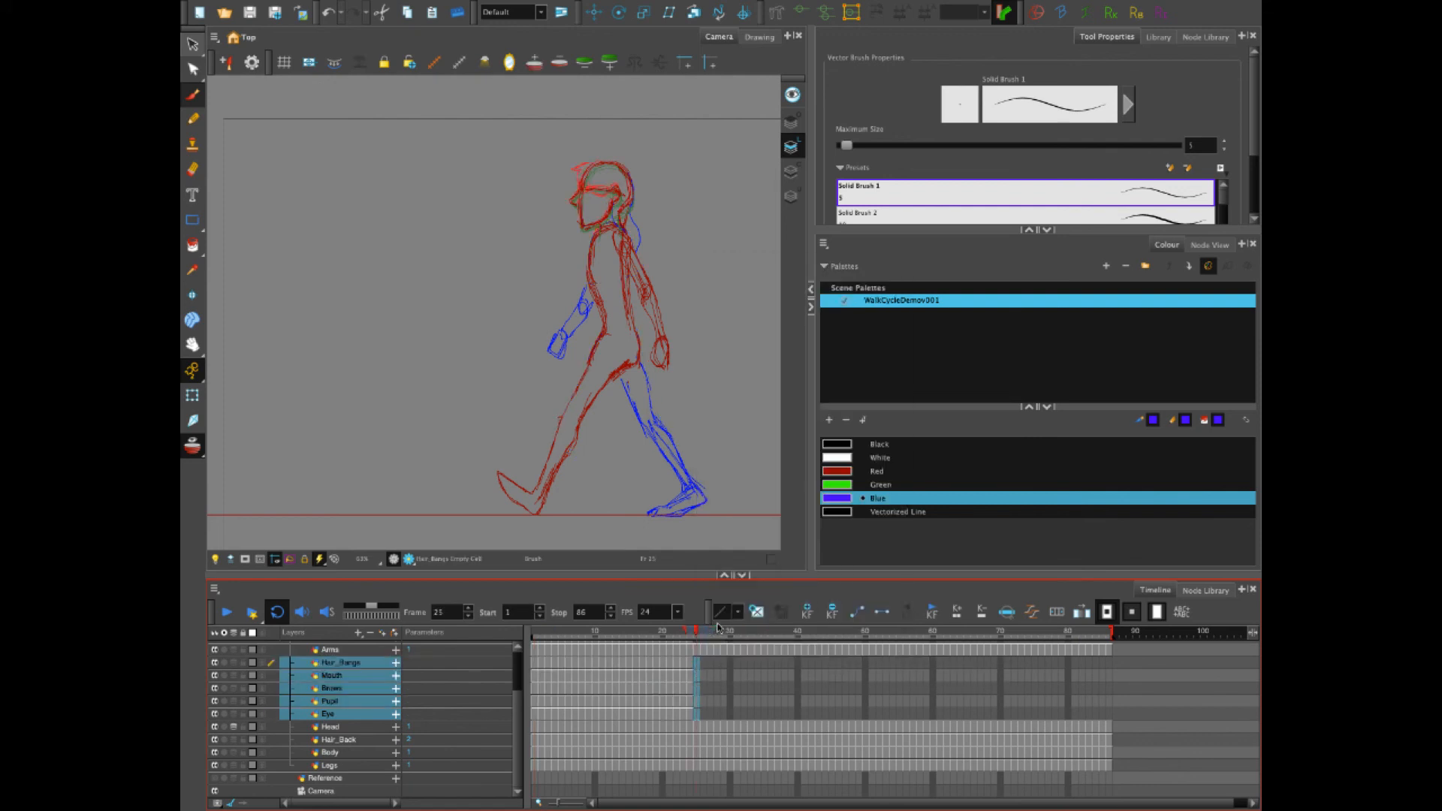
click(785, 432)
Copy frames 1 to 24 of the Dress and Cowl layers and paste them as a cycle from frame 25
scroll(728, 715, up, 2)
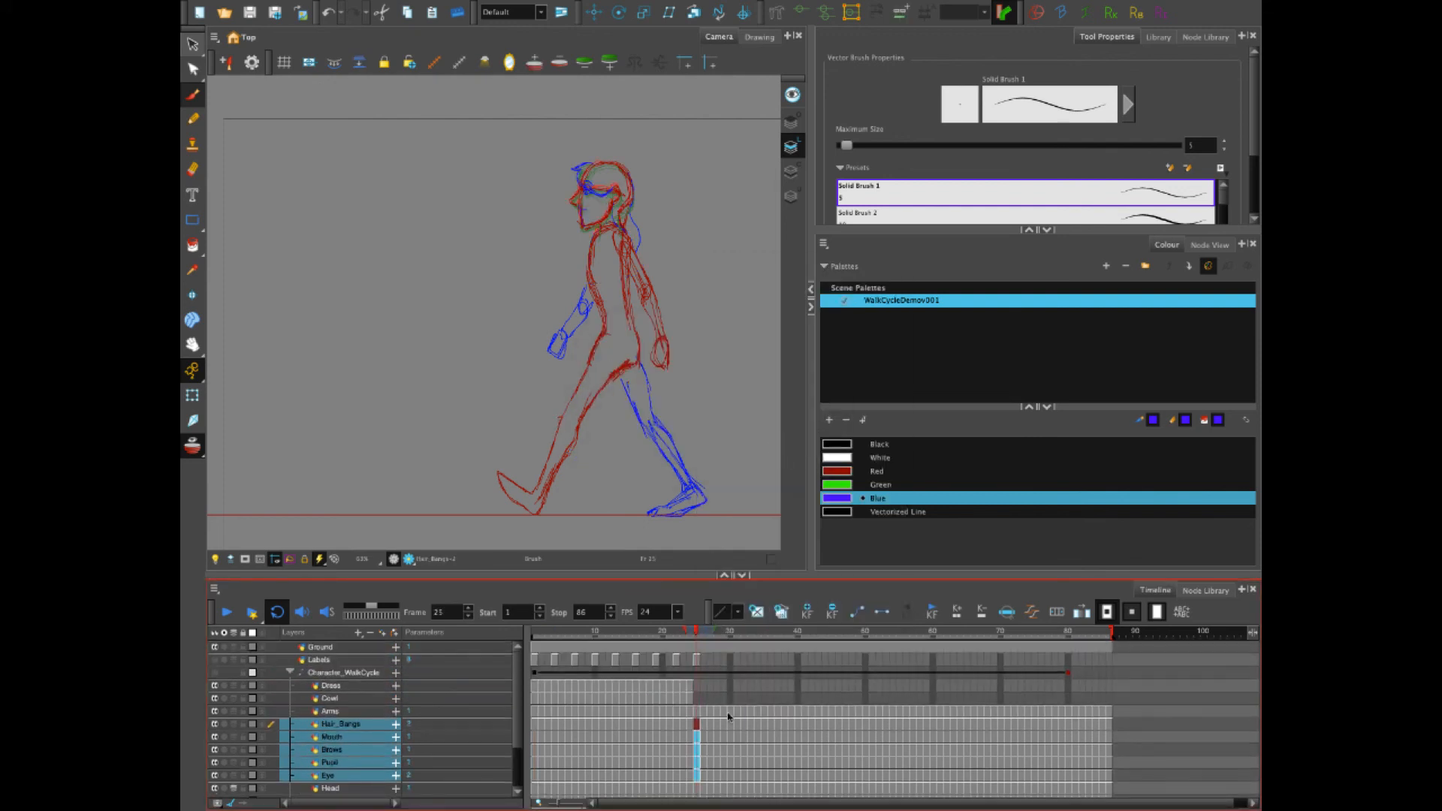
click(535, 688)
shift+click(690, 699)
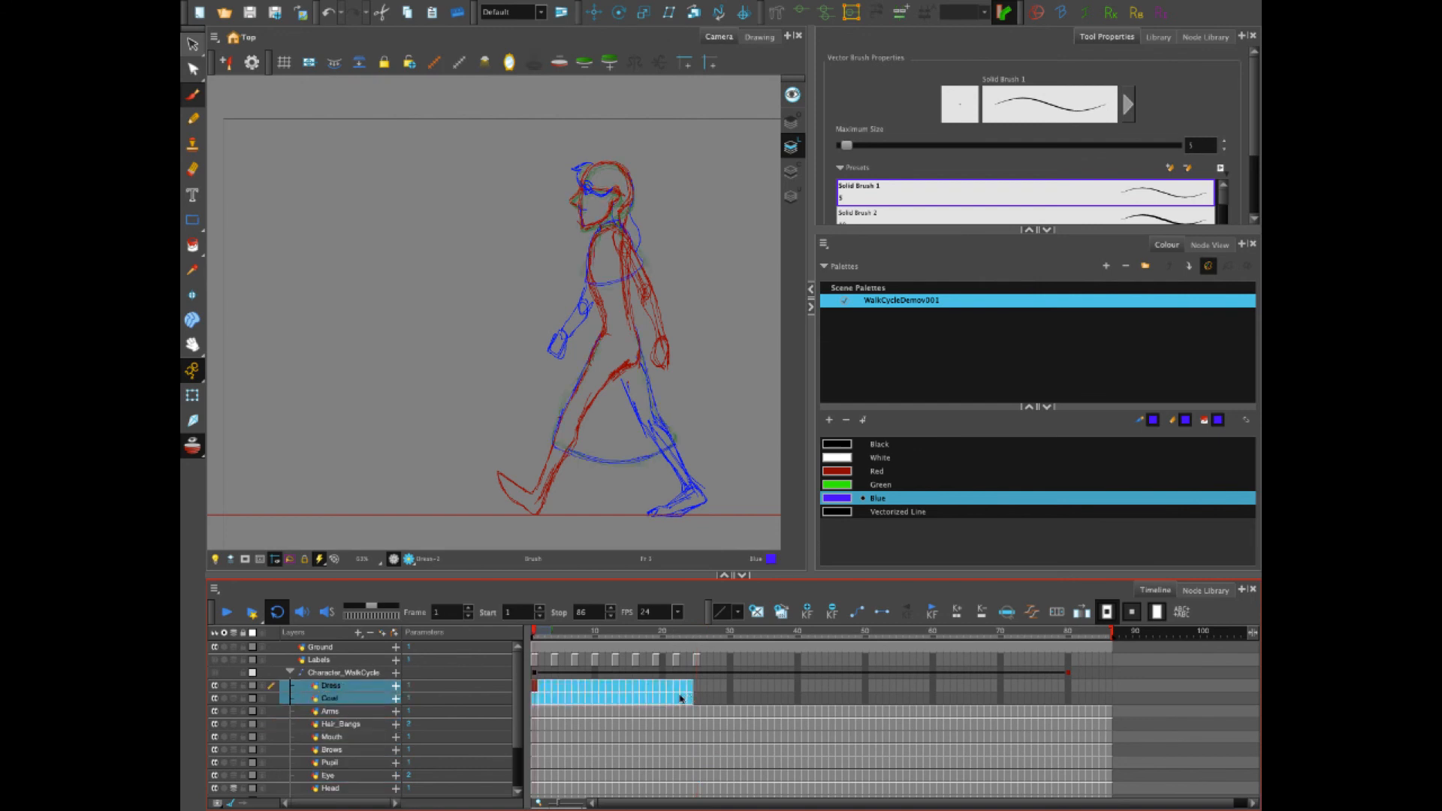
right_click(678, 698)
click(707, 597)
click(696, 700)
shift+click(695, 688)
right_click(695, 688)
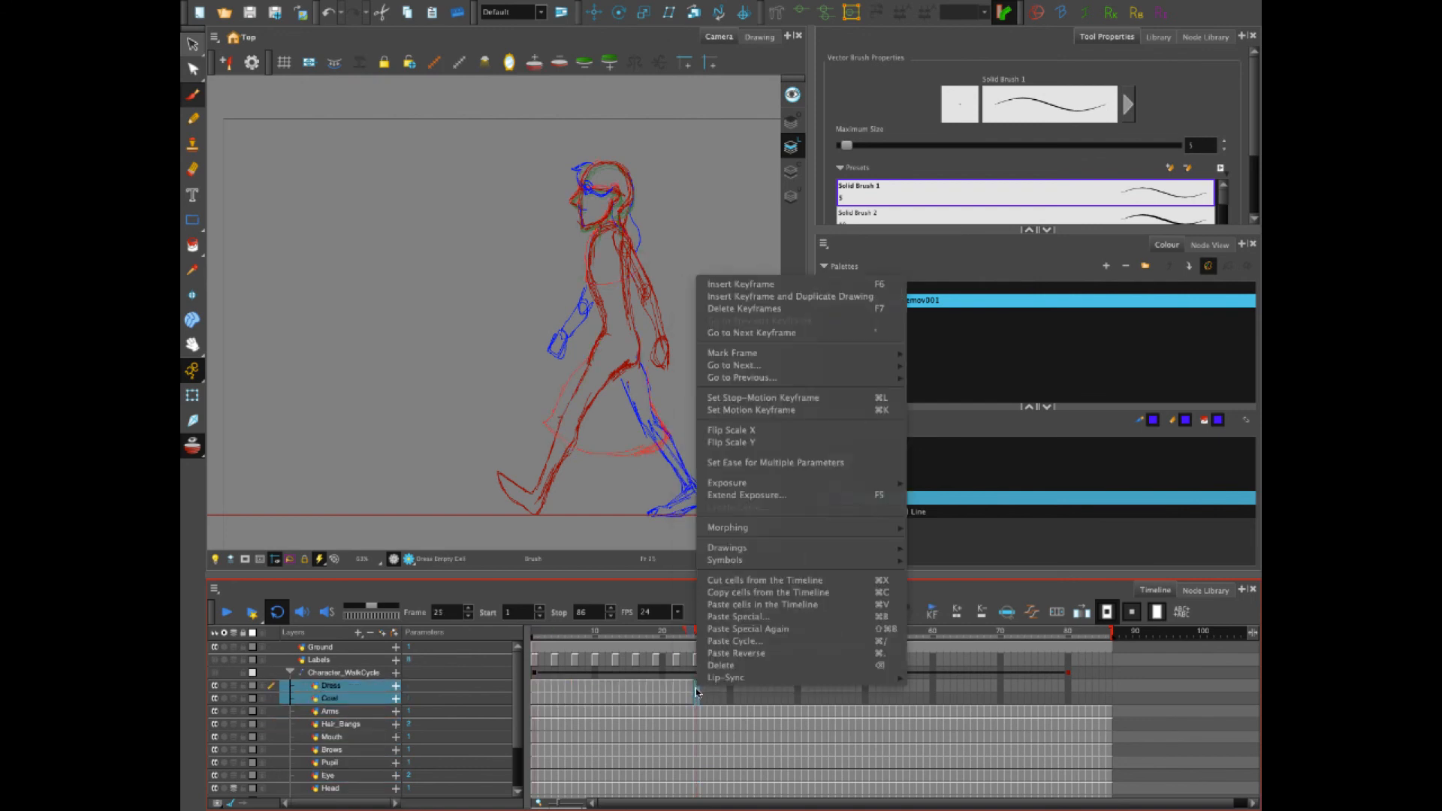
click(716, 643)
click(799, 432)
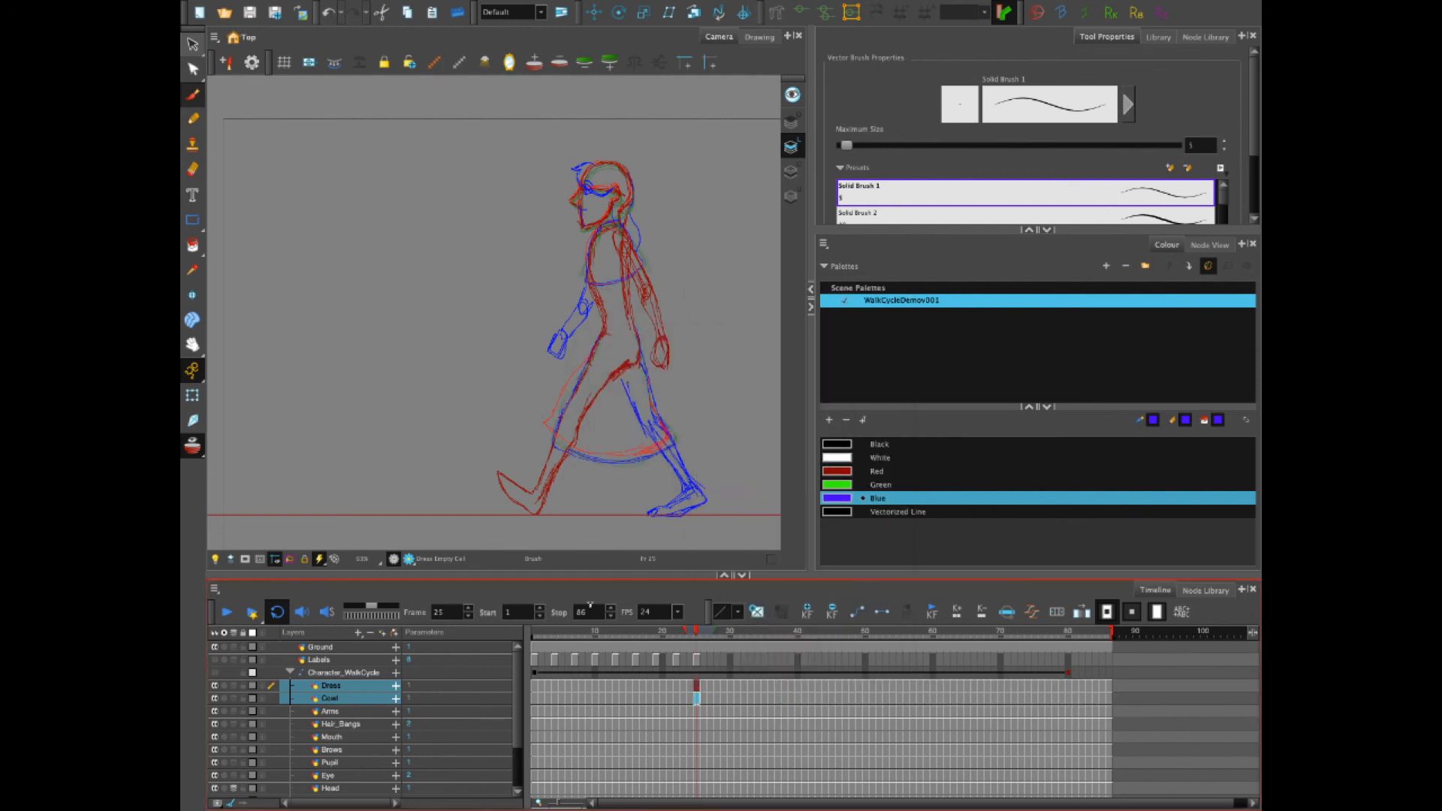
Play and scrub the extended animation from frame 1 to the scene's end to check the repeated cycles
click(536, 634)
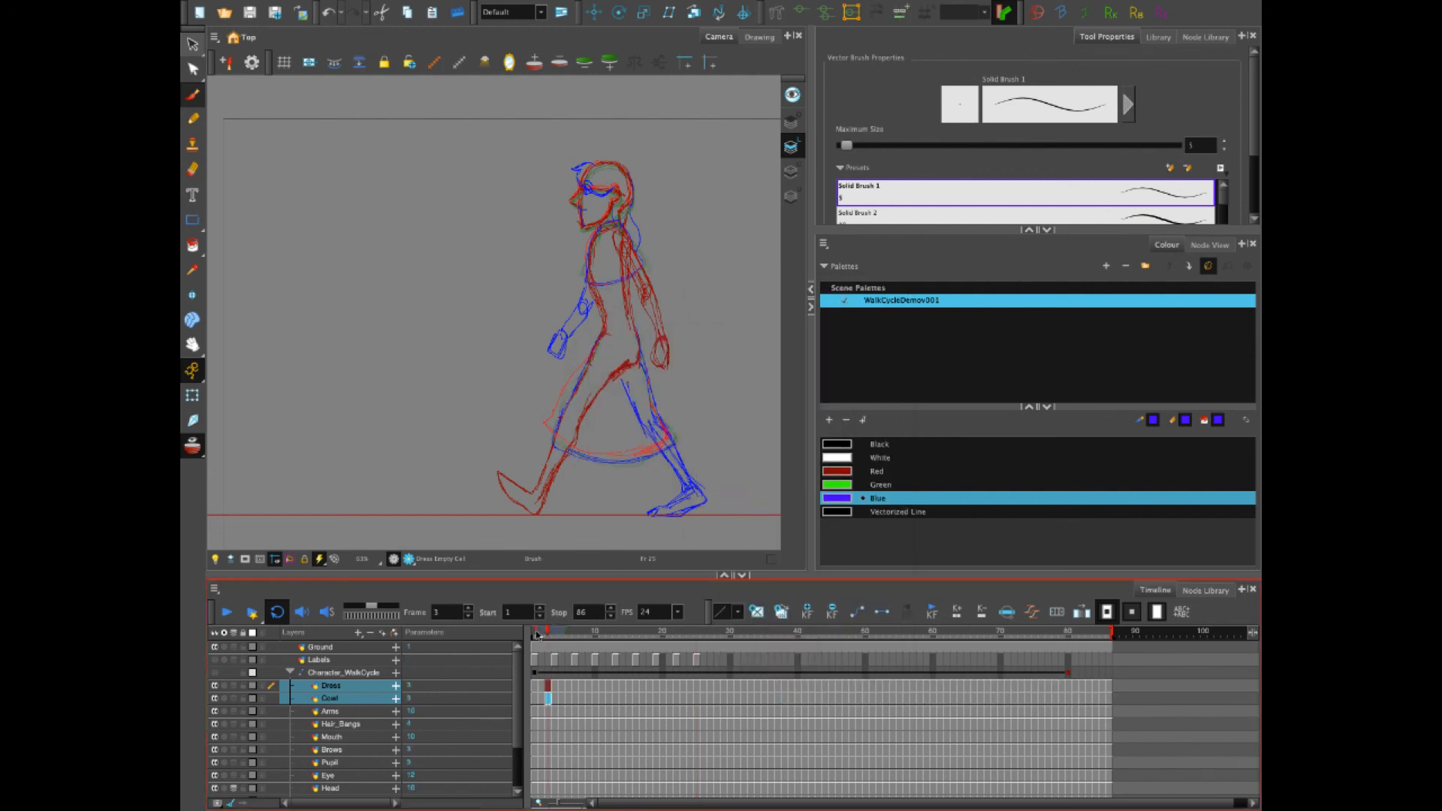
click(227, 611)
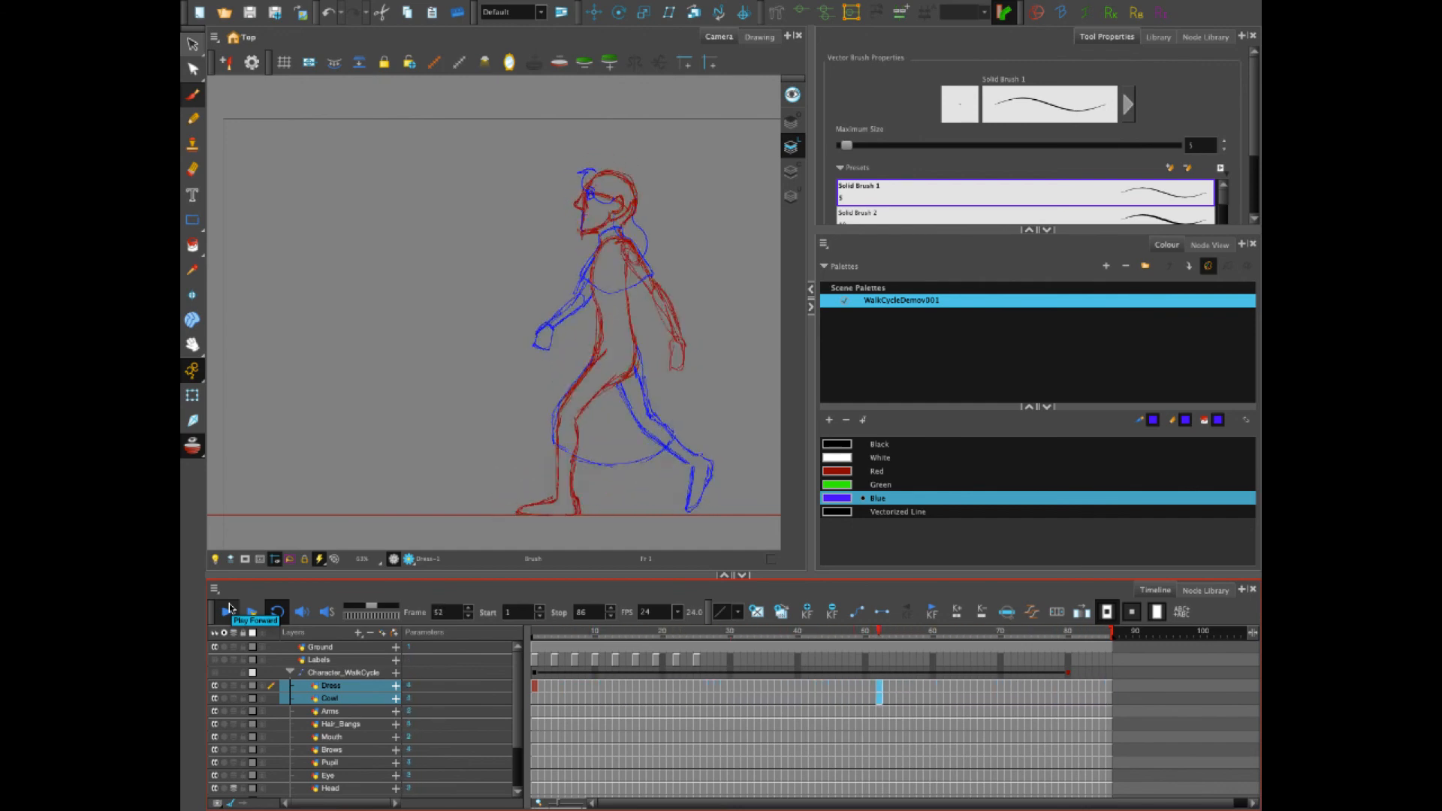
click(229, 609)
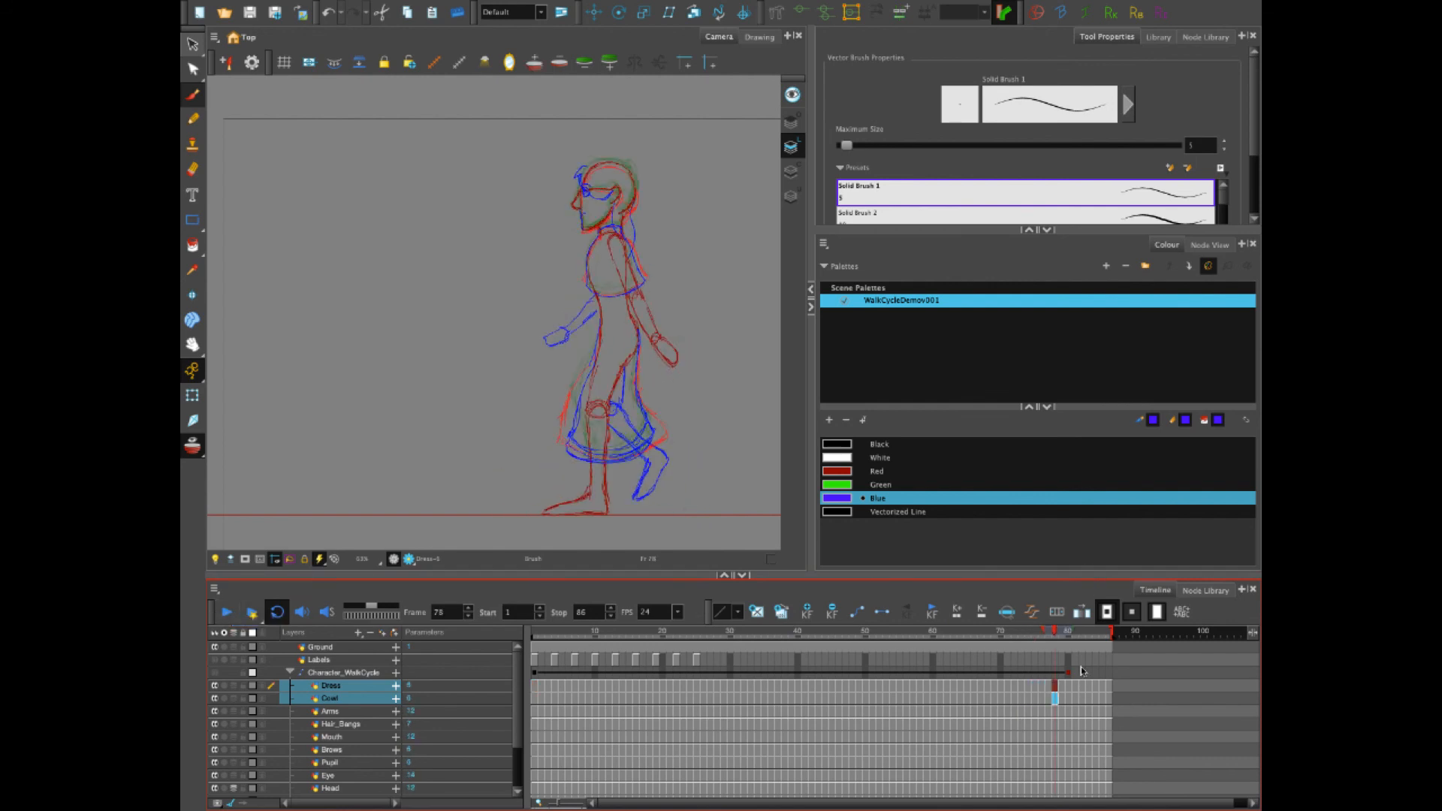
drag(1068, 633, 1113, 634)
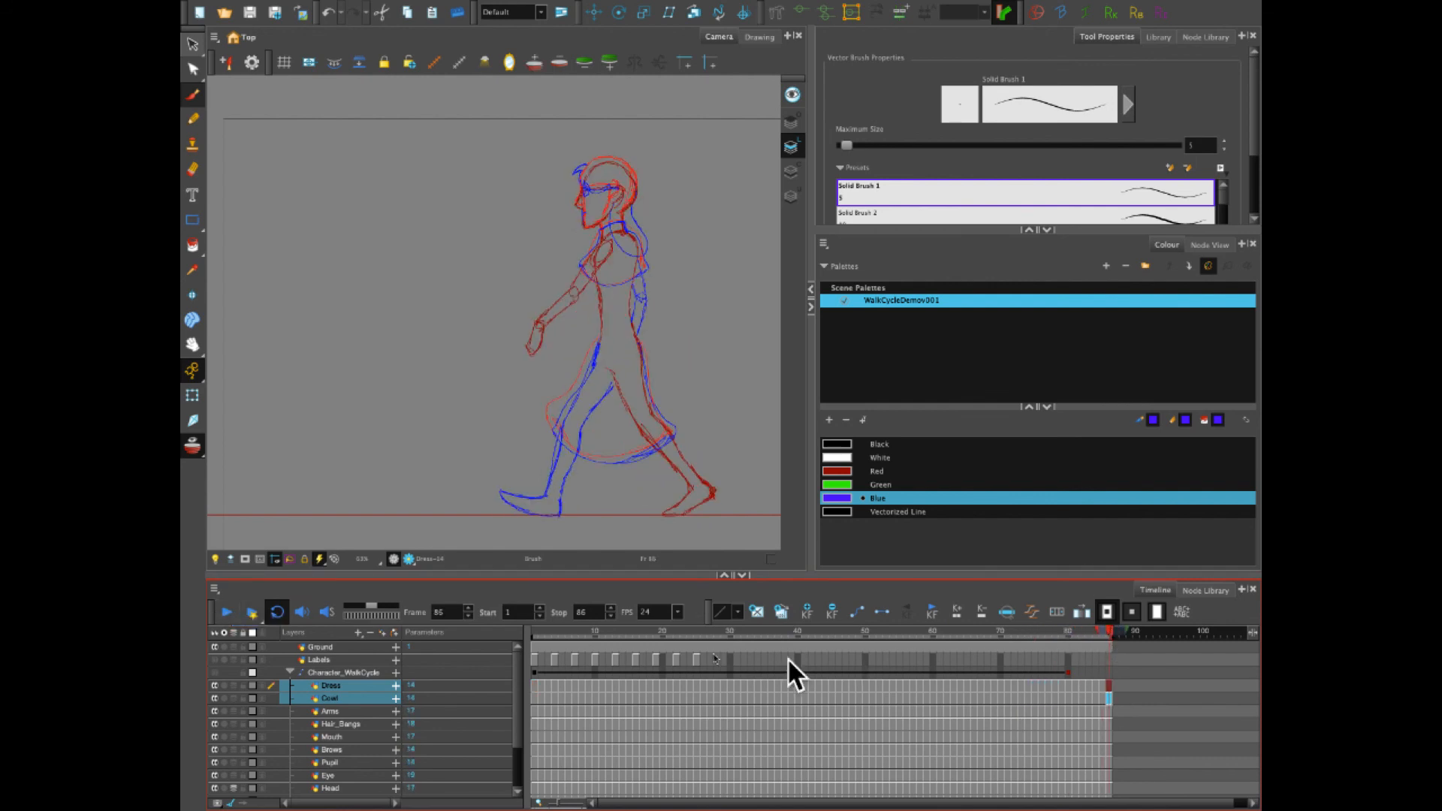
click(532, 634)
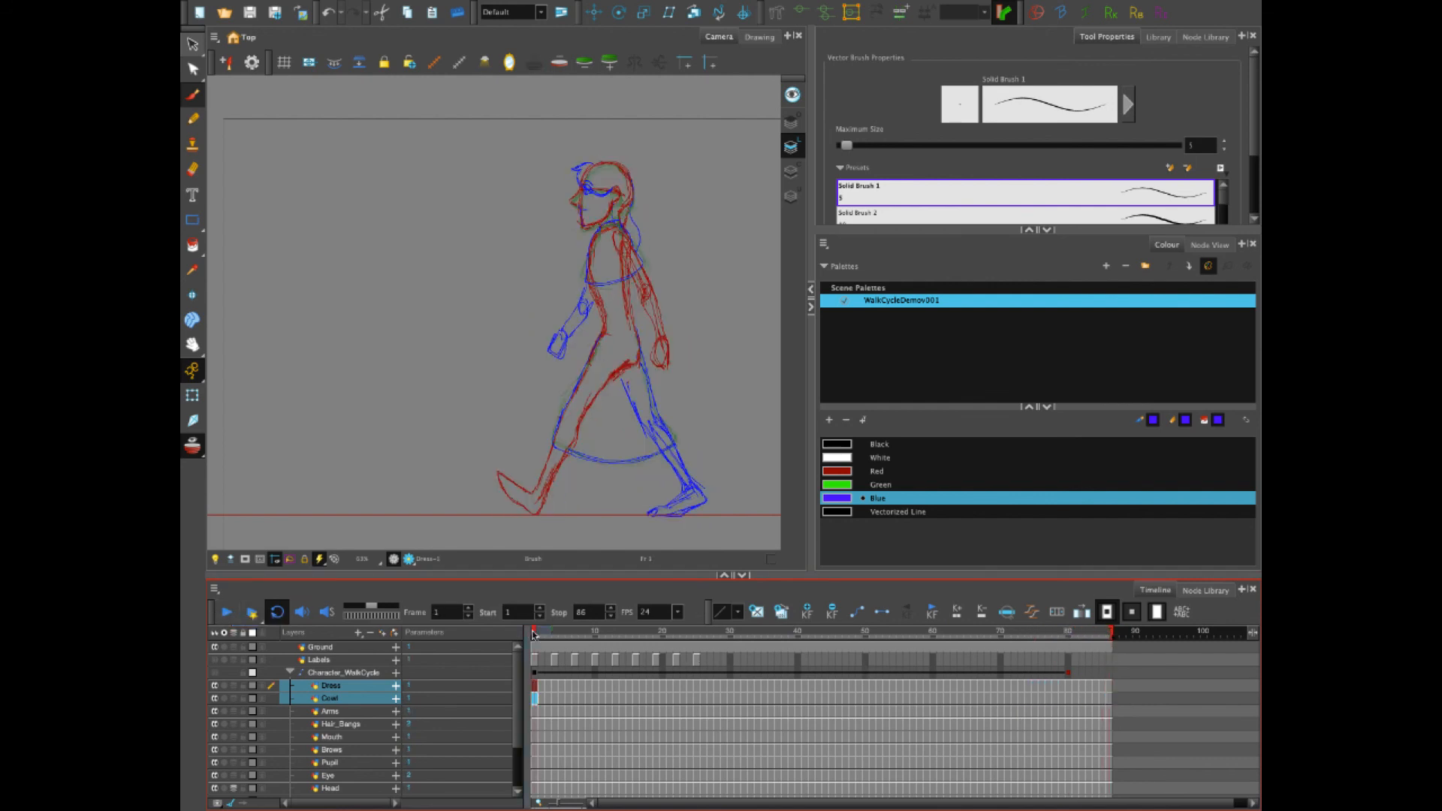
mouse_move(533, 635)
mouse_down()
mouse_move(1069, 633)
mouse_move(1126, 661)
mouse_up()
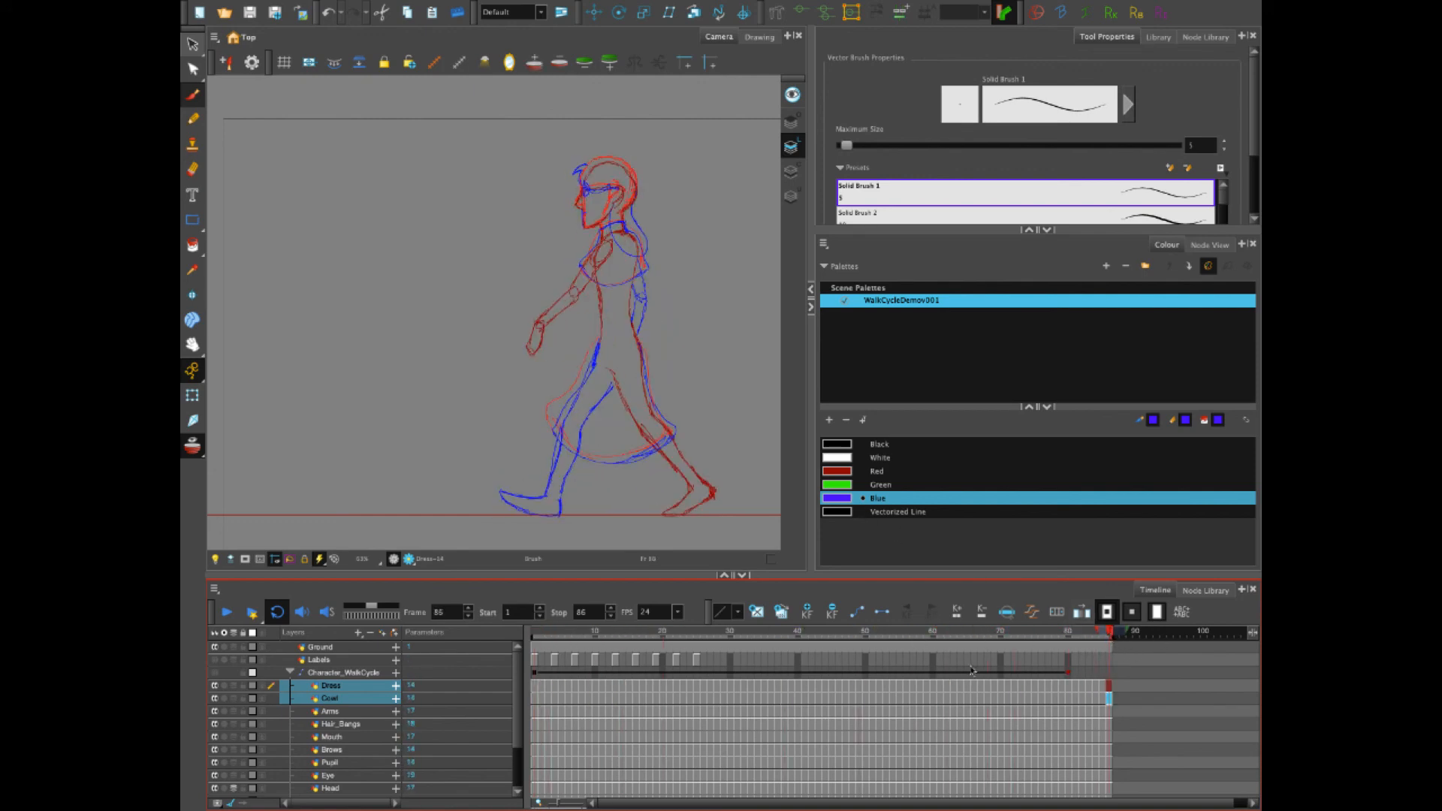
Enable the Character_WalkCycle peg, turn off onion skinning and reframe the view to show the whole camera frame
click(1070, 675)
scroll(713, 492, down, 3)
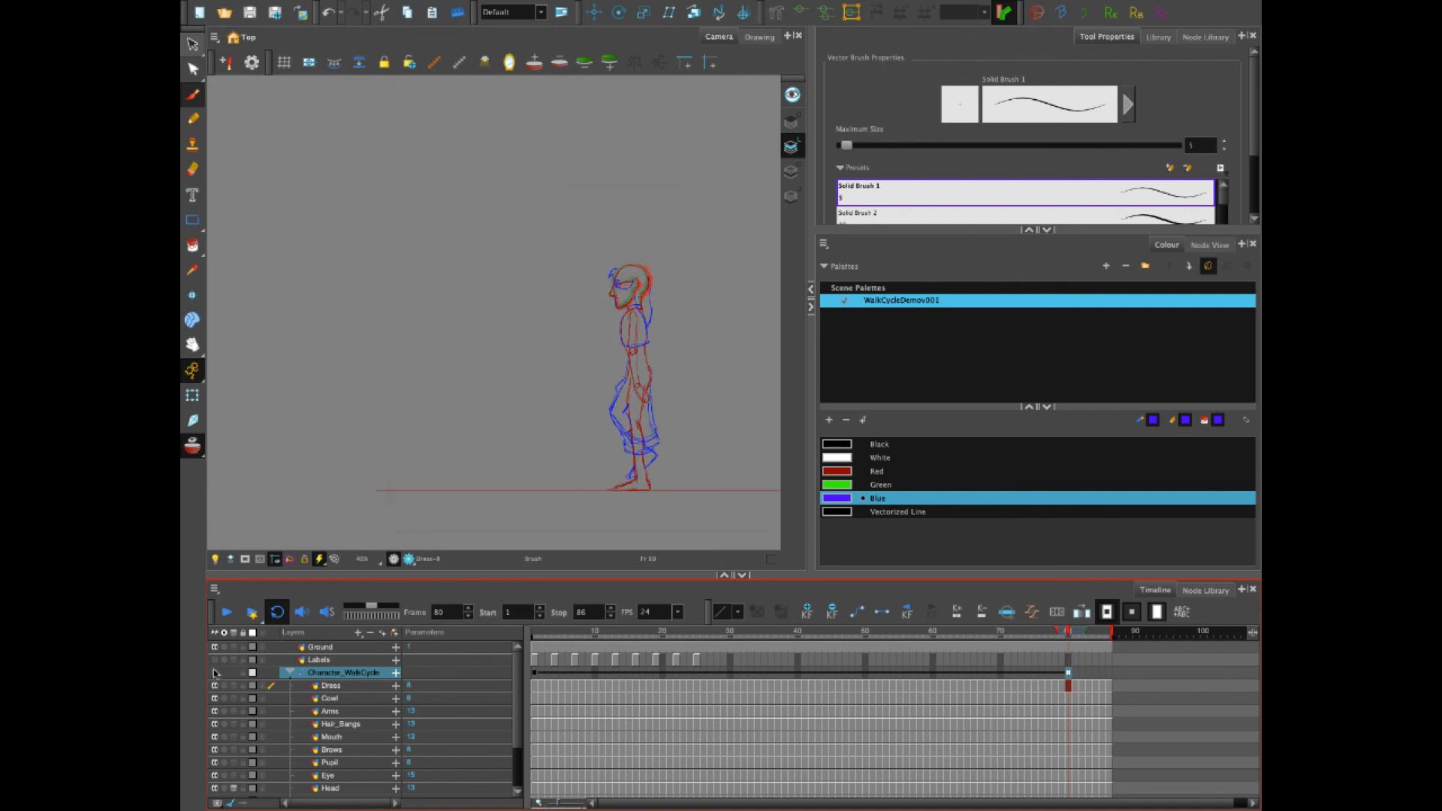
click(215, 673)
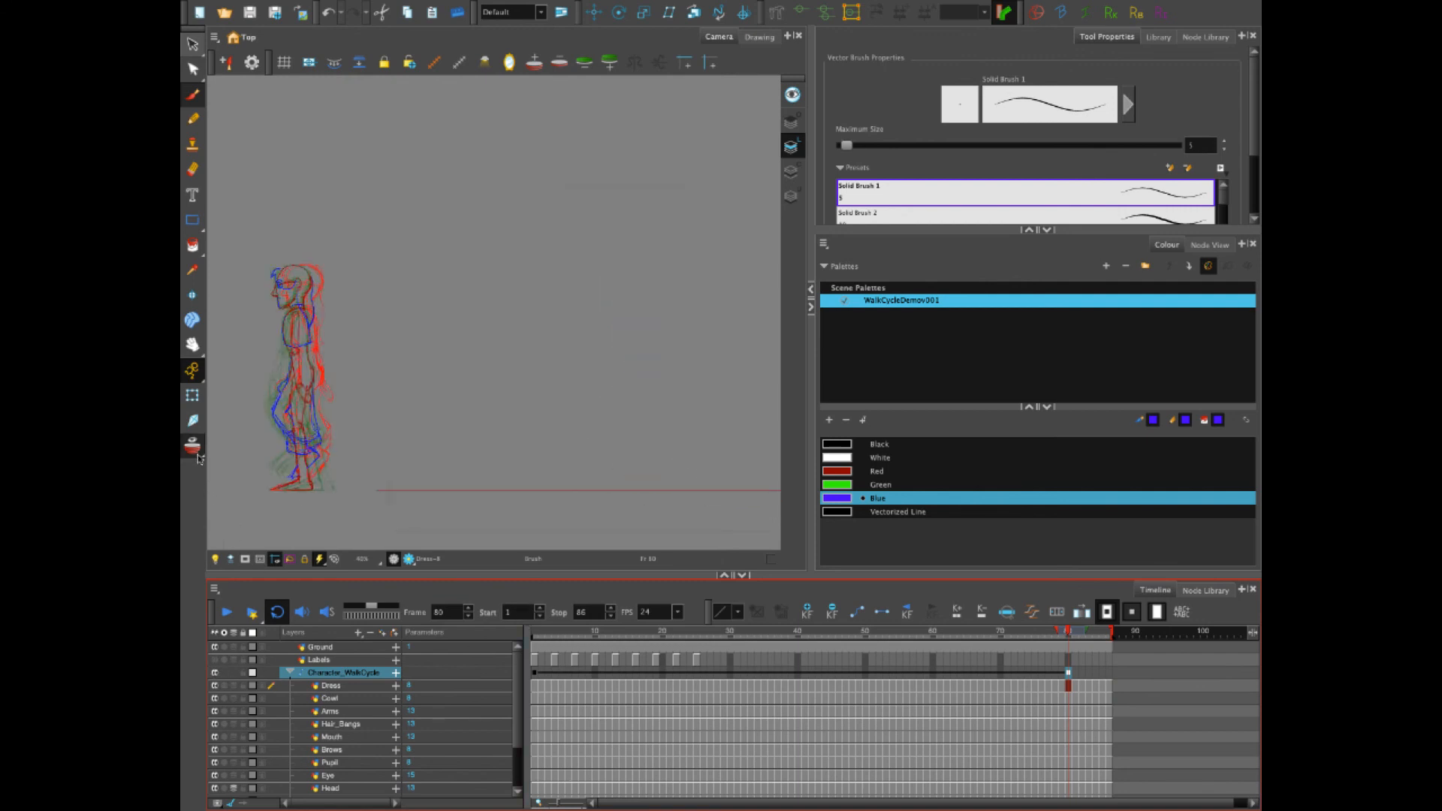
key(space)
drag(585, 460, 528, 458)
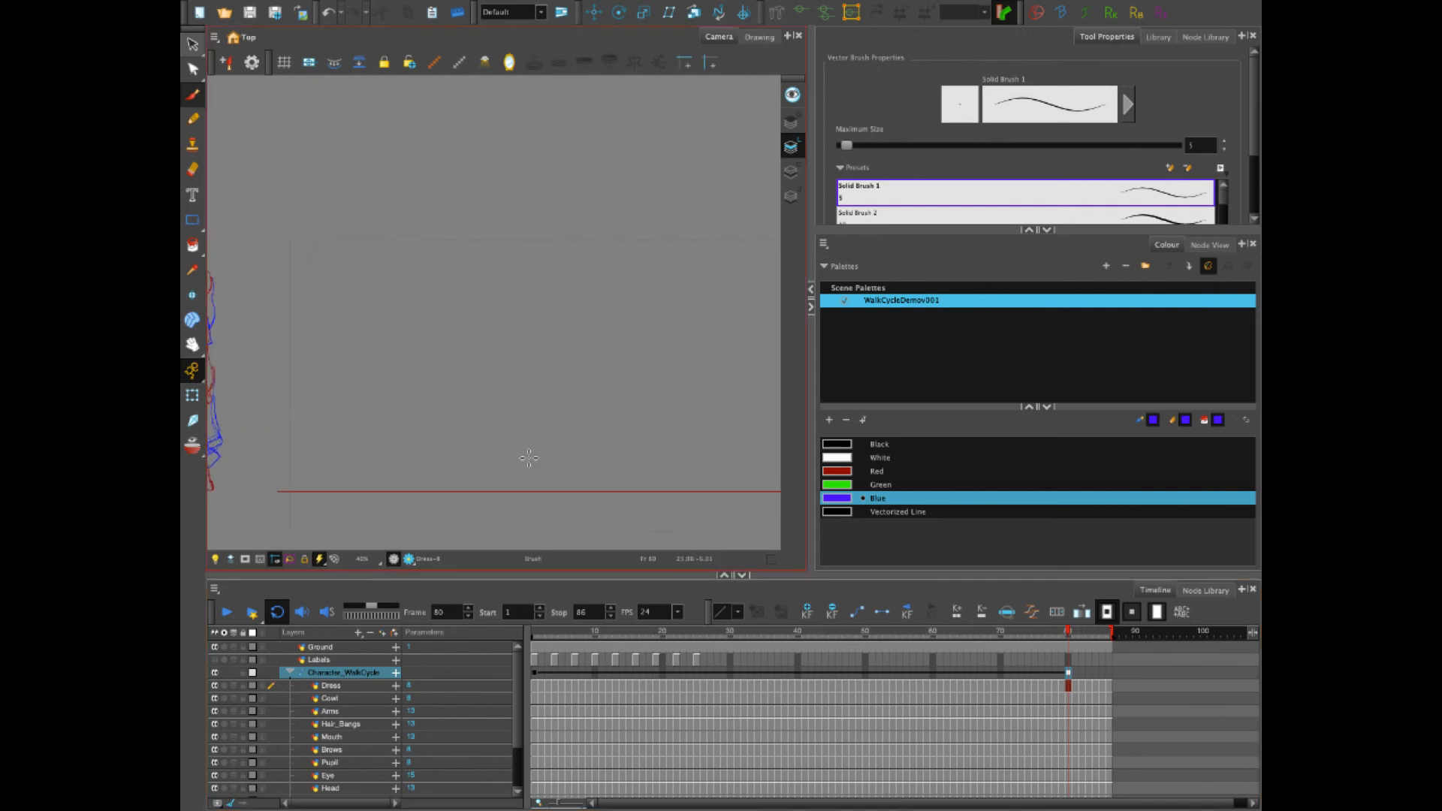
scroll(547, 457, down, 1)
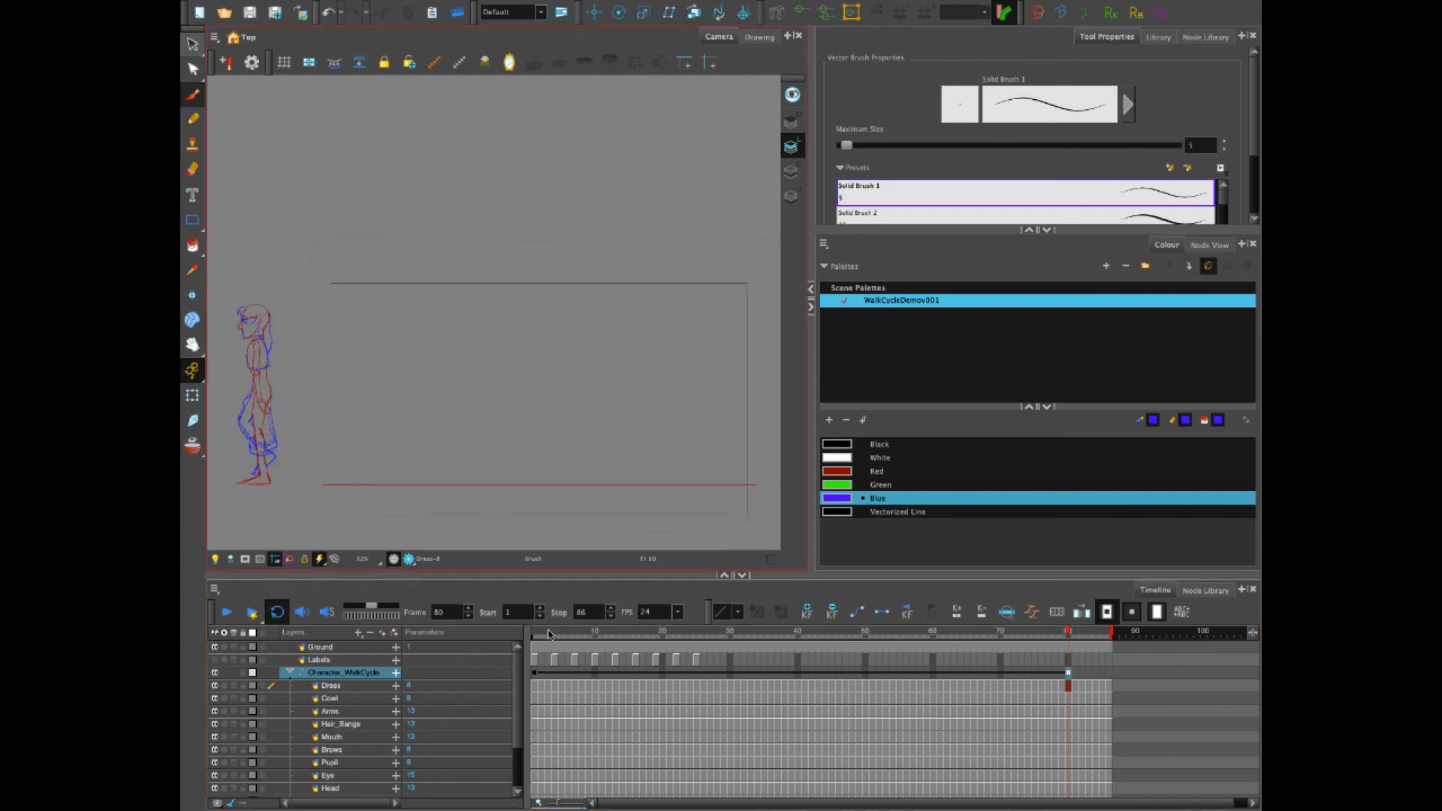
Play the full animation from frame 1 twice to review the character walking across the camera frame
click(548, 635)
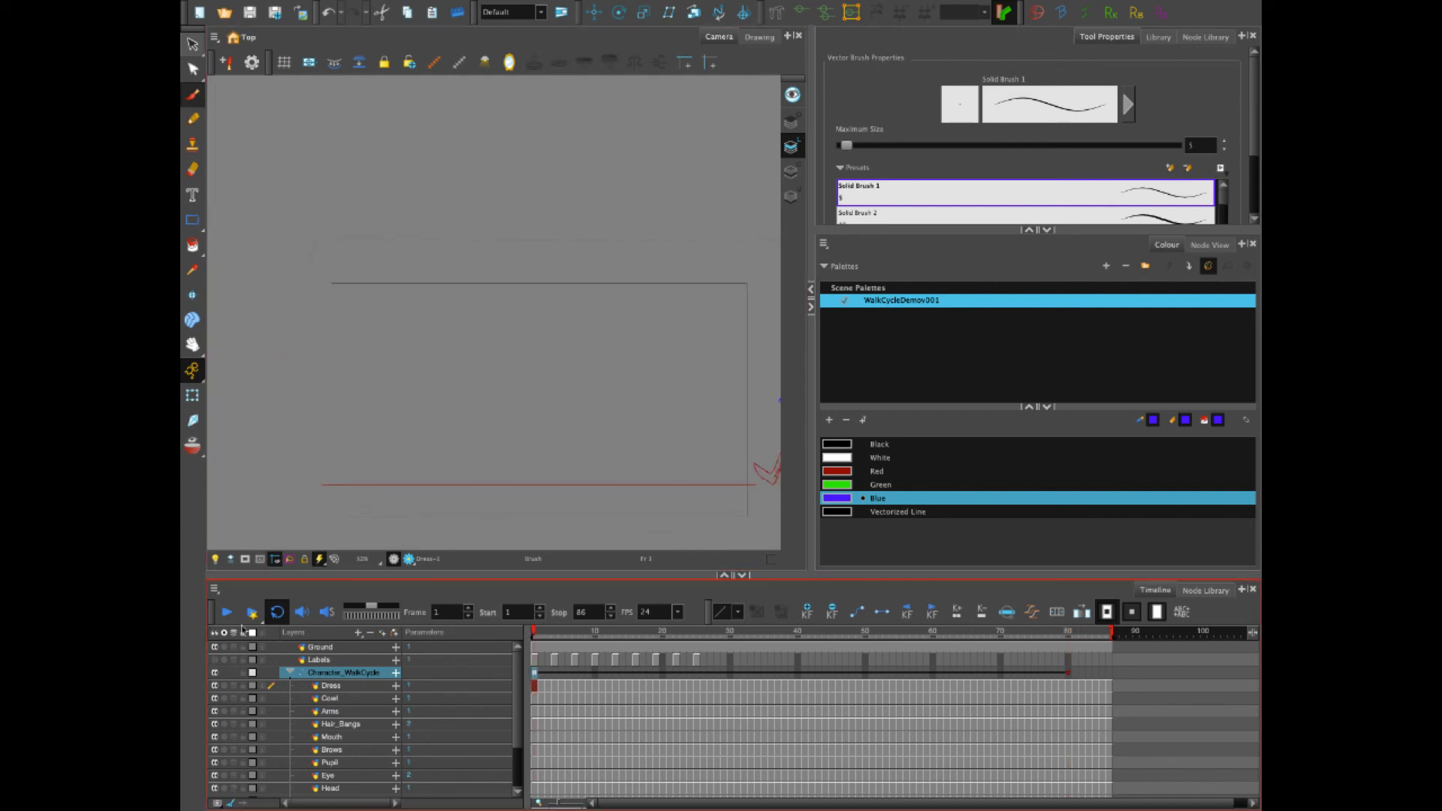
click(227, 613)
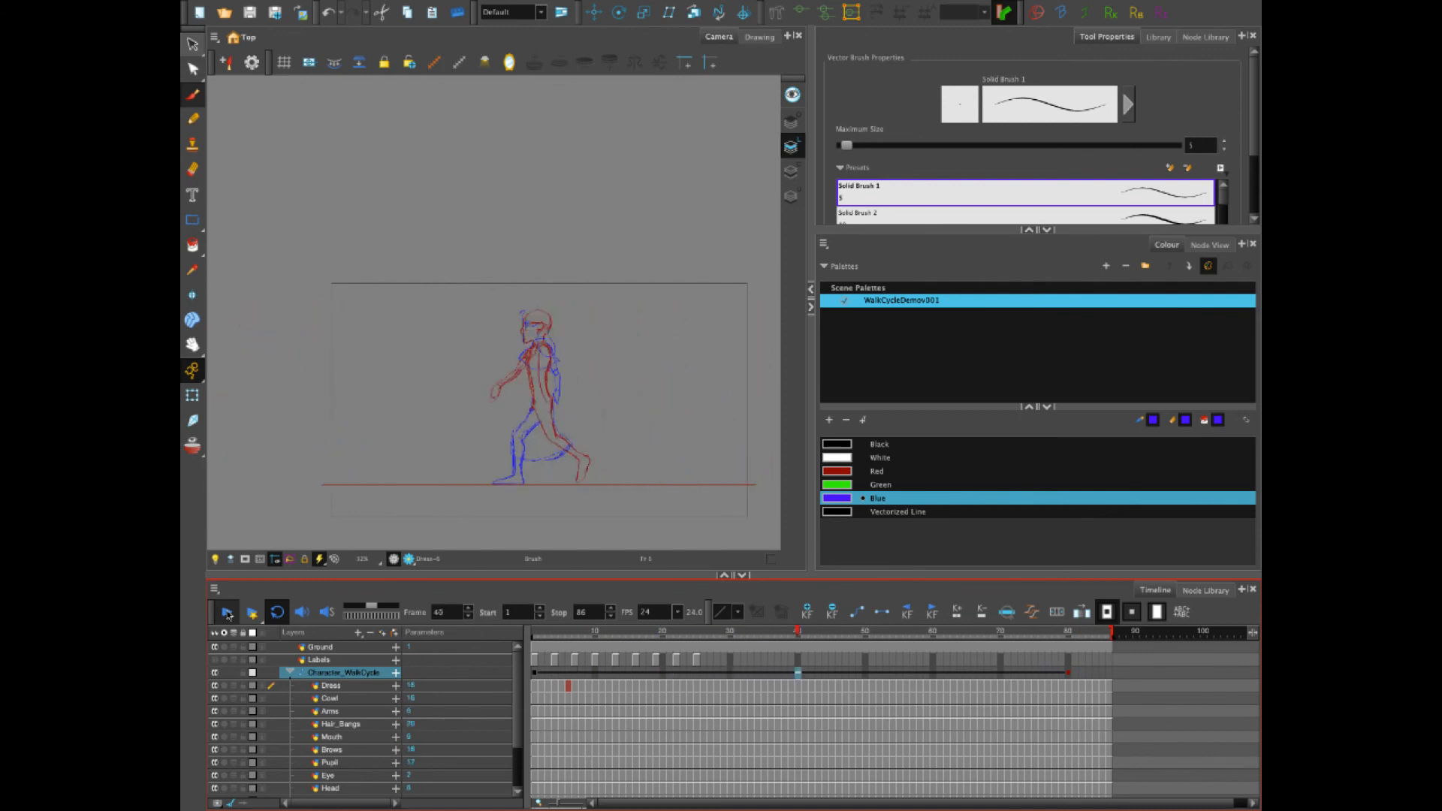
click(227, 613)
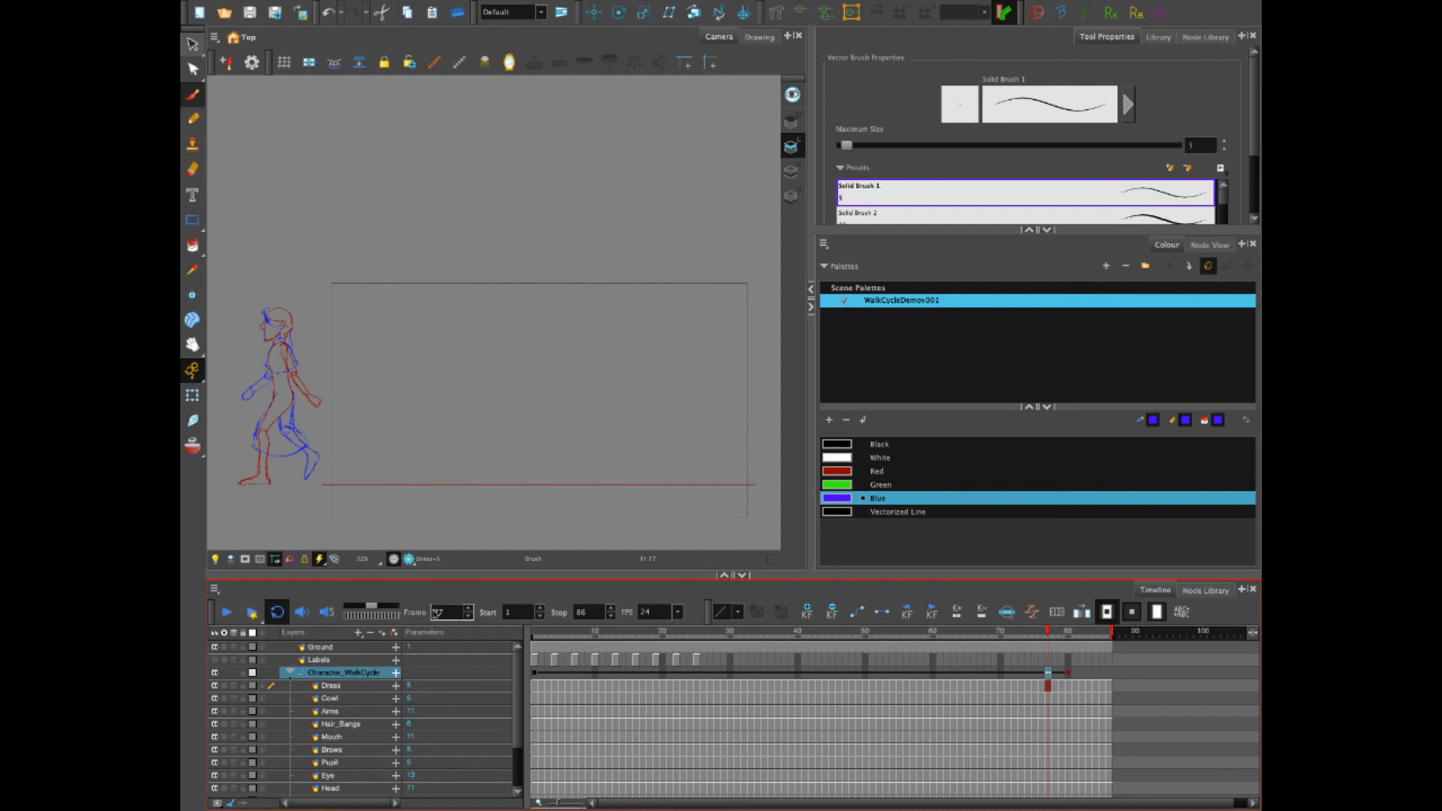
drag(569, 636, 497, 633)
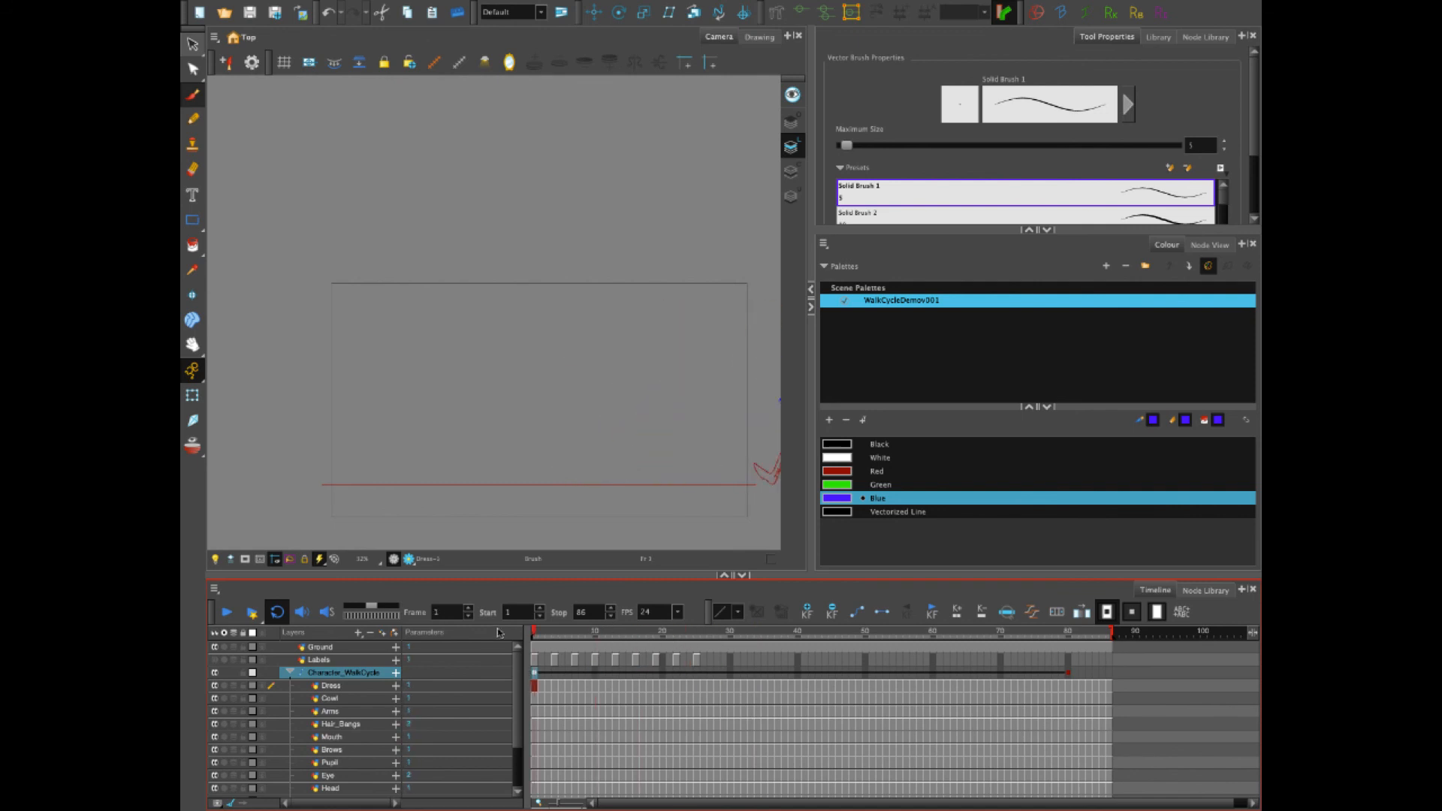
click(226, 610)
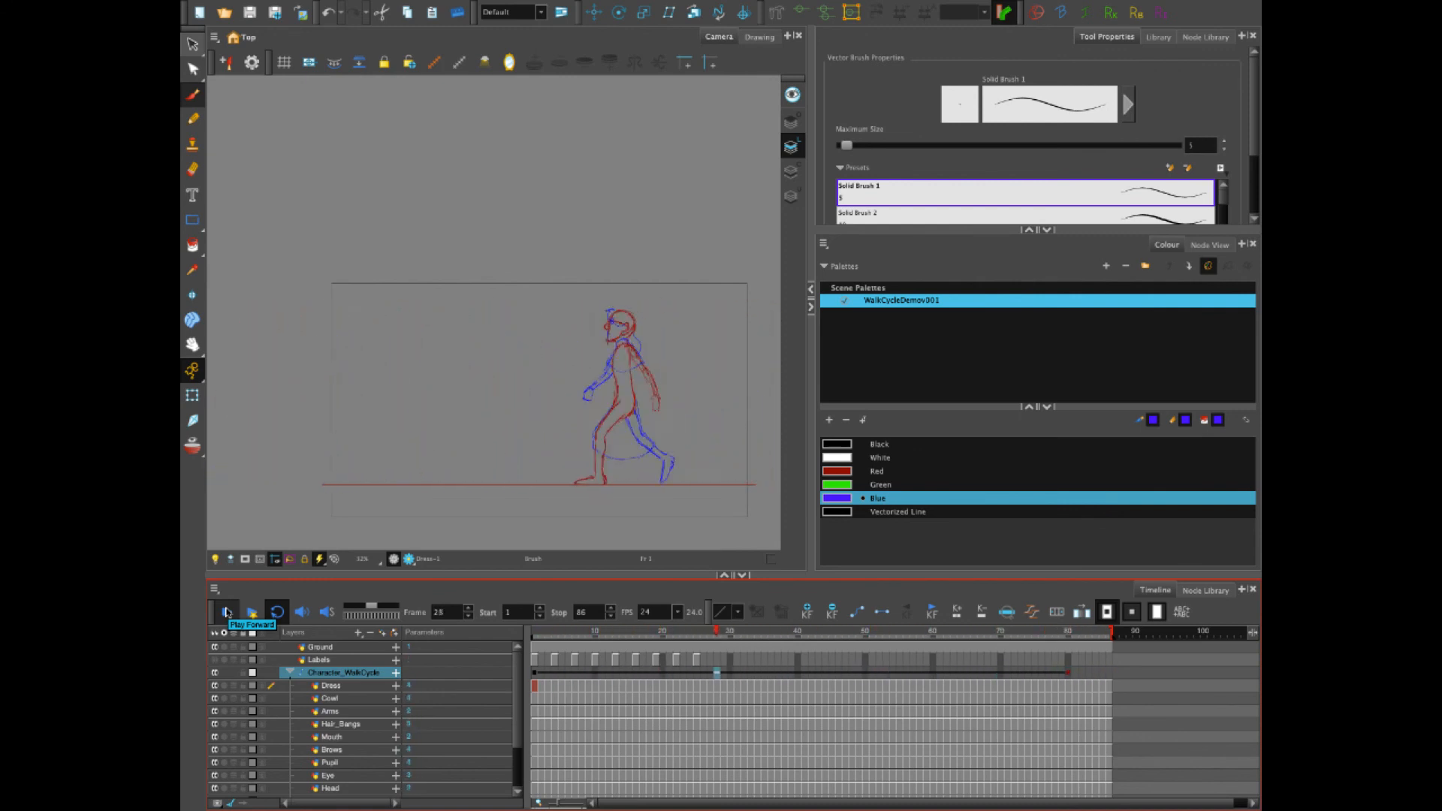
click(228, 612)
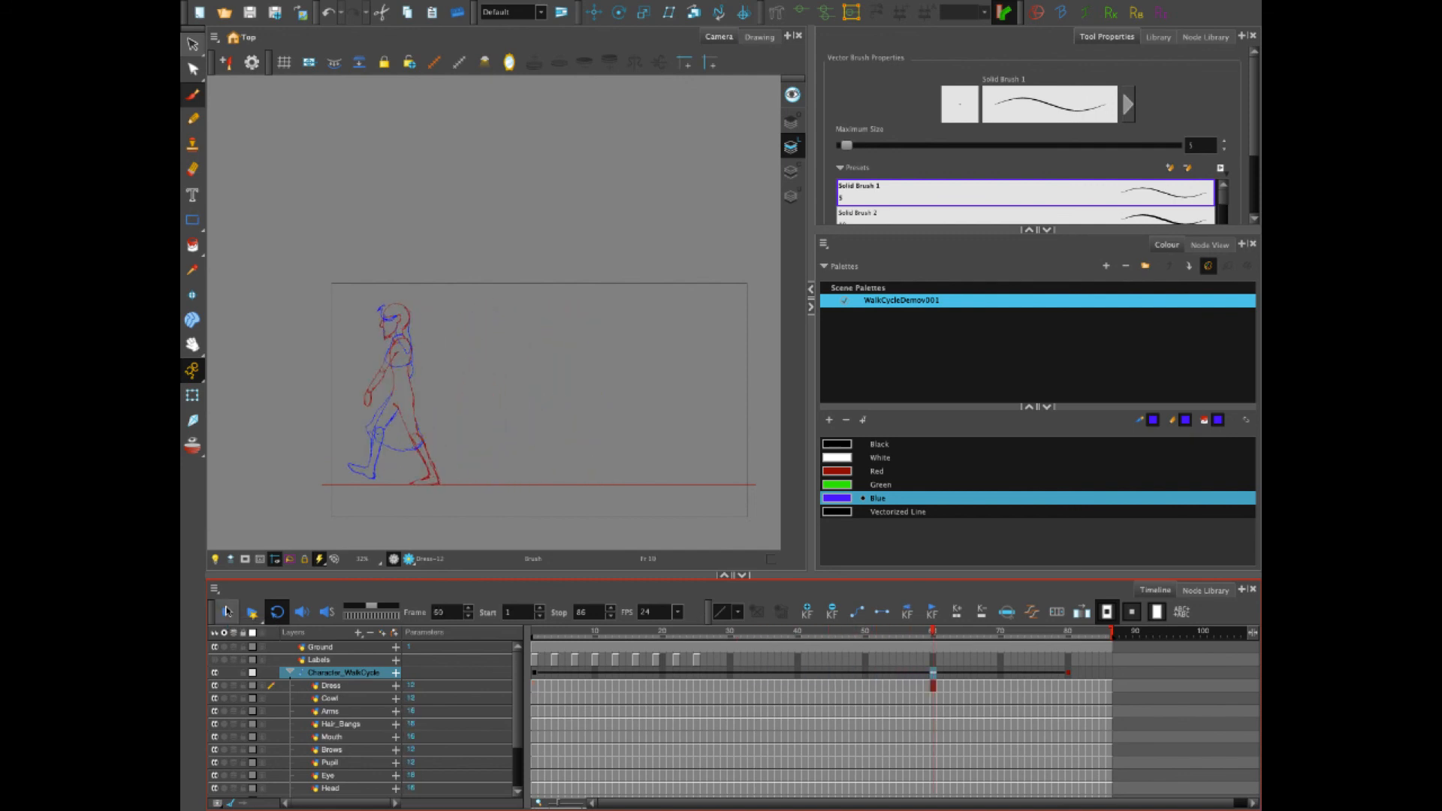